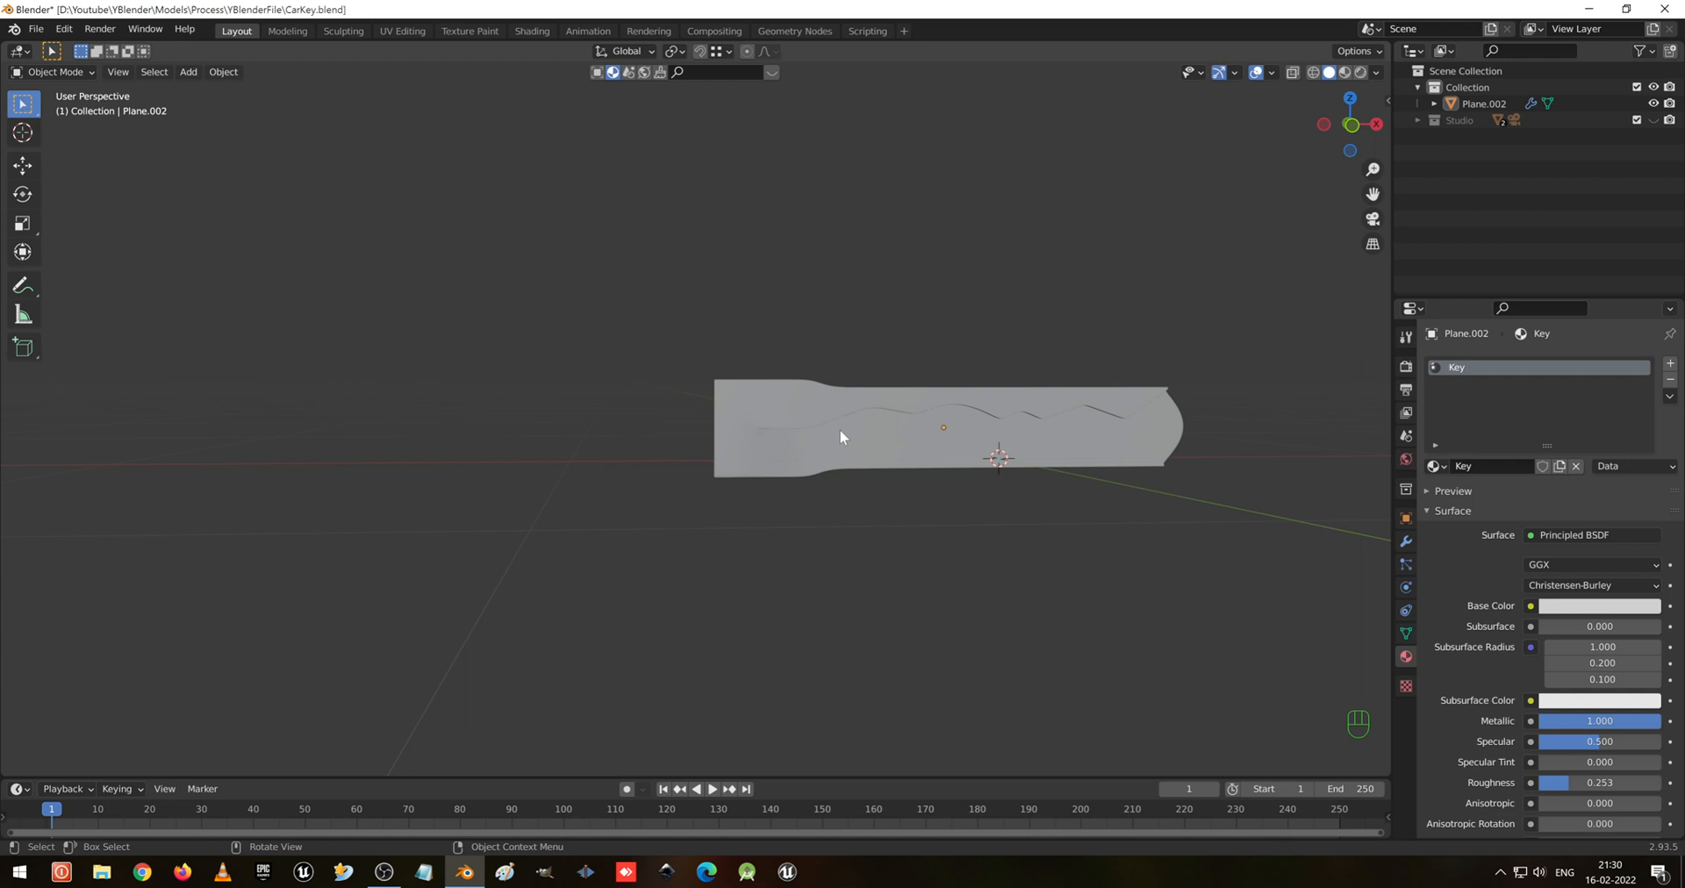
Add a cube mesh and scale it down uniformly to about 0.187
key("shift+a")
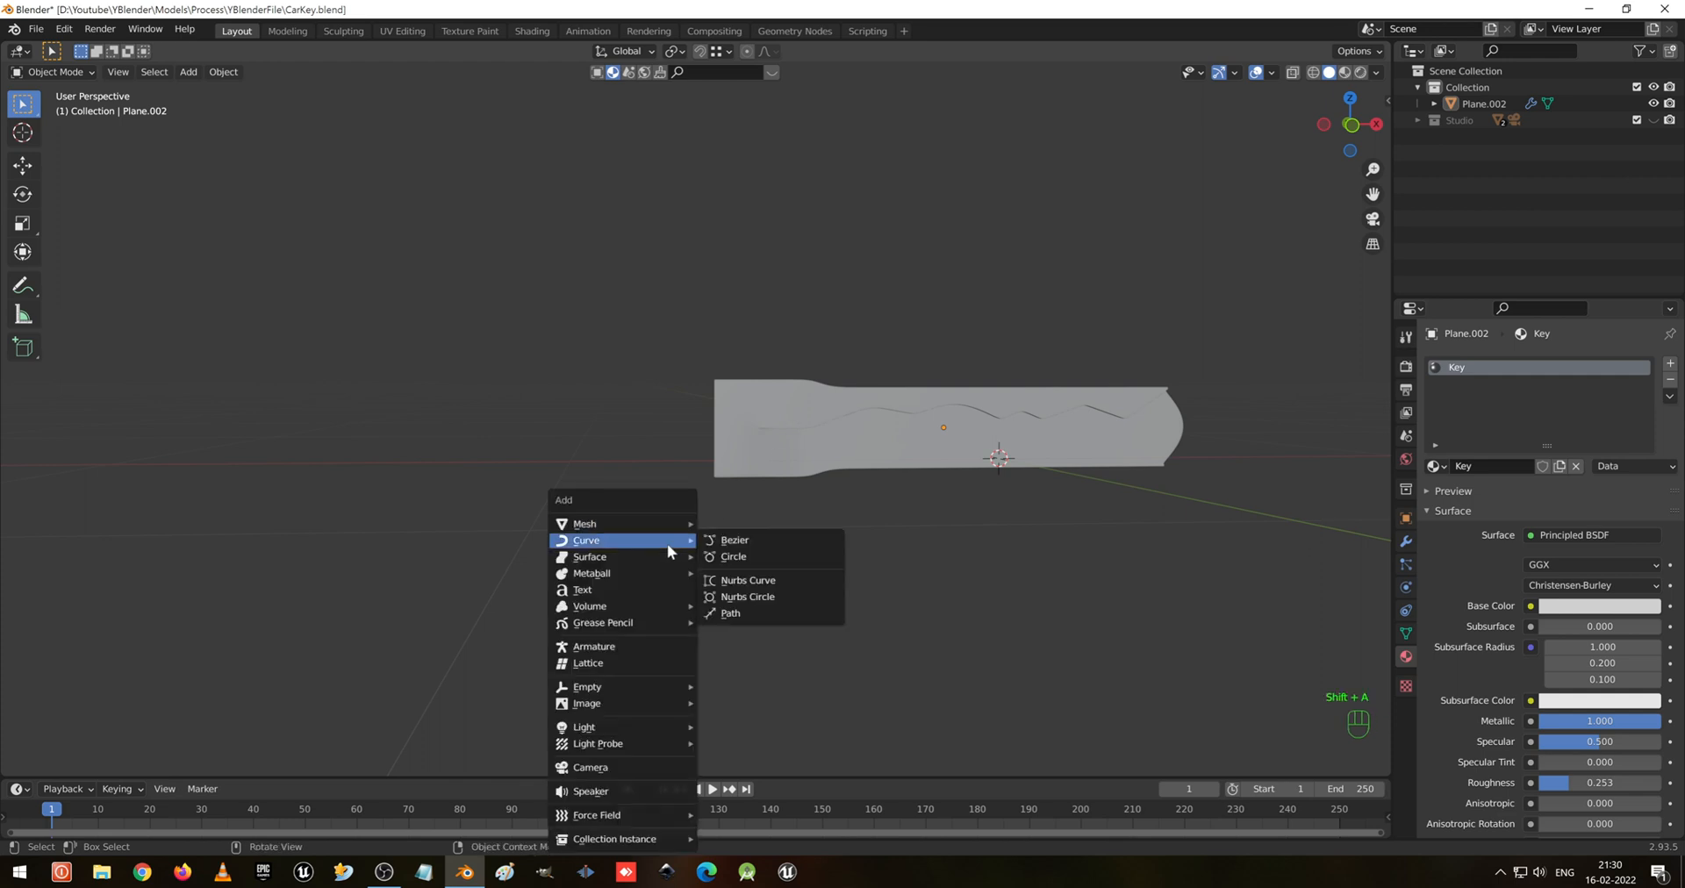
mouse_move(661, 523)
left_click(732, 540)
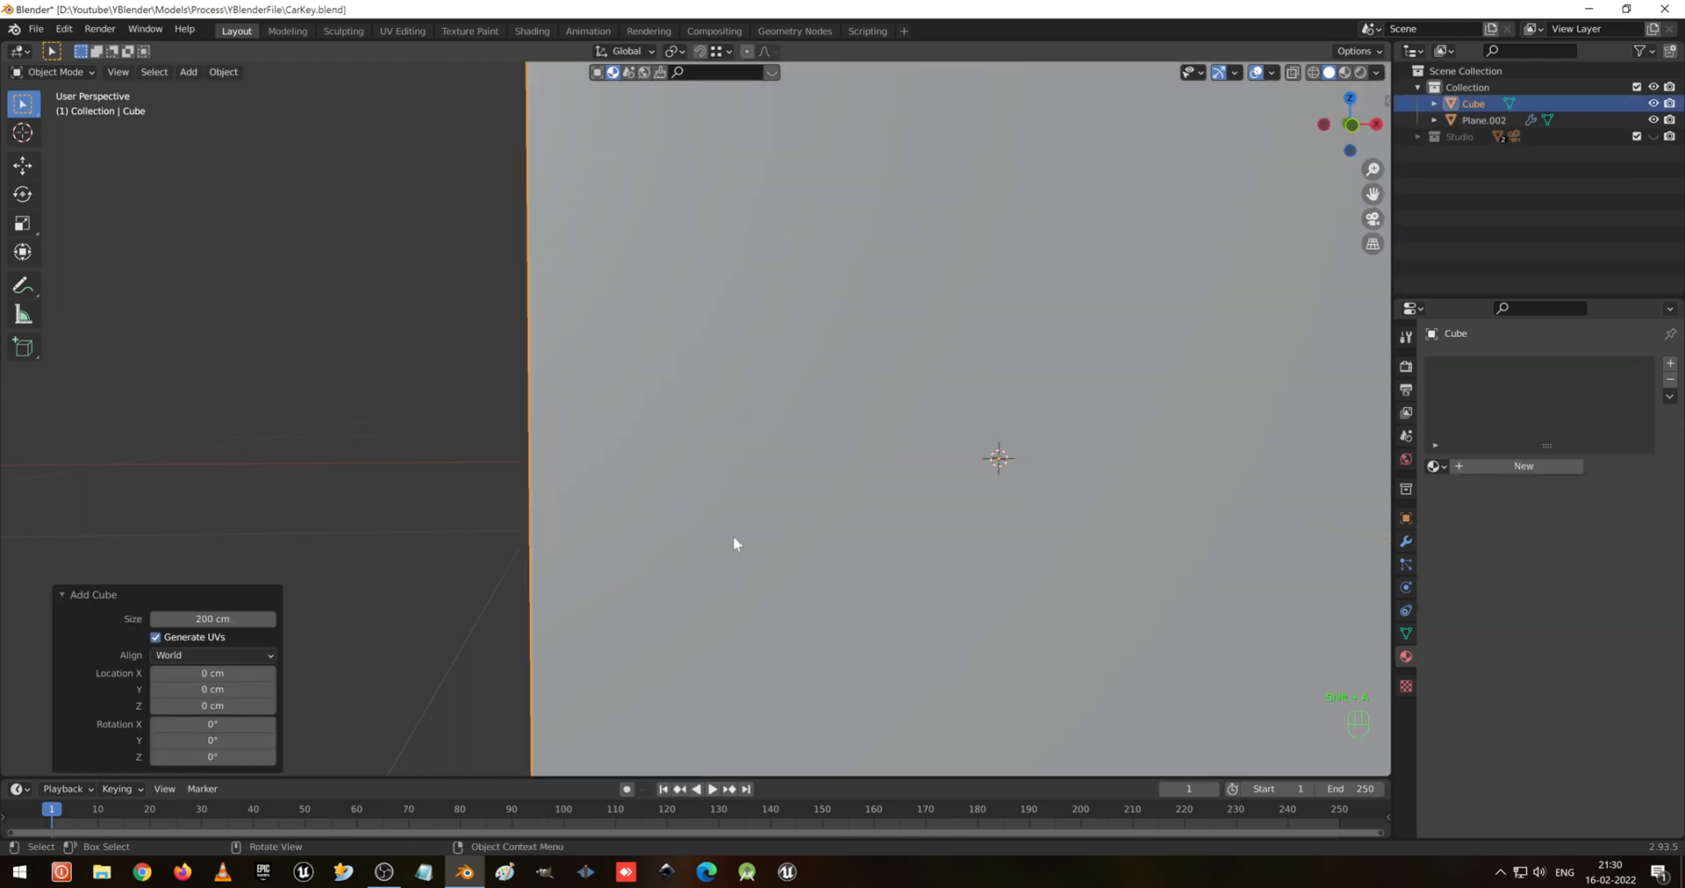
scroll(793, 555, "down", 3)
key("s")
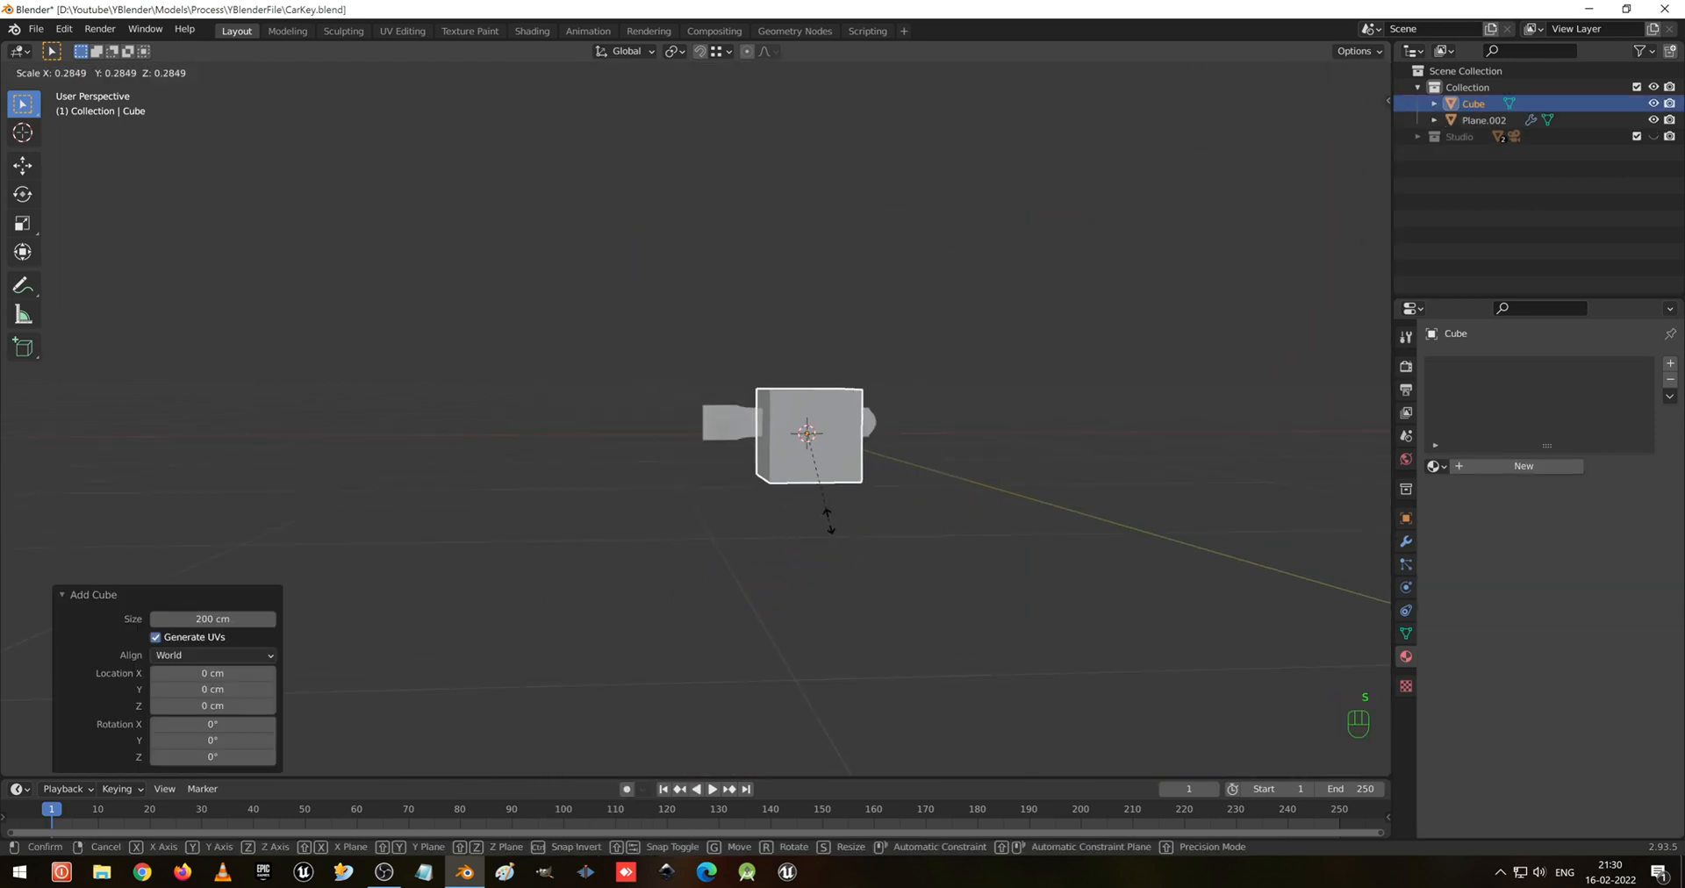
left_click(818, 491)
Flatten the cube along the Y axis by a factor of about 0.309 in top view
key("KP_7")
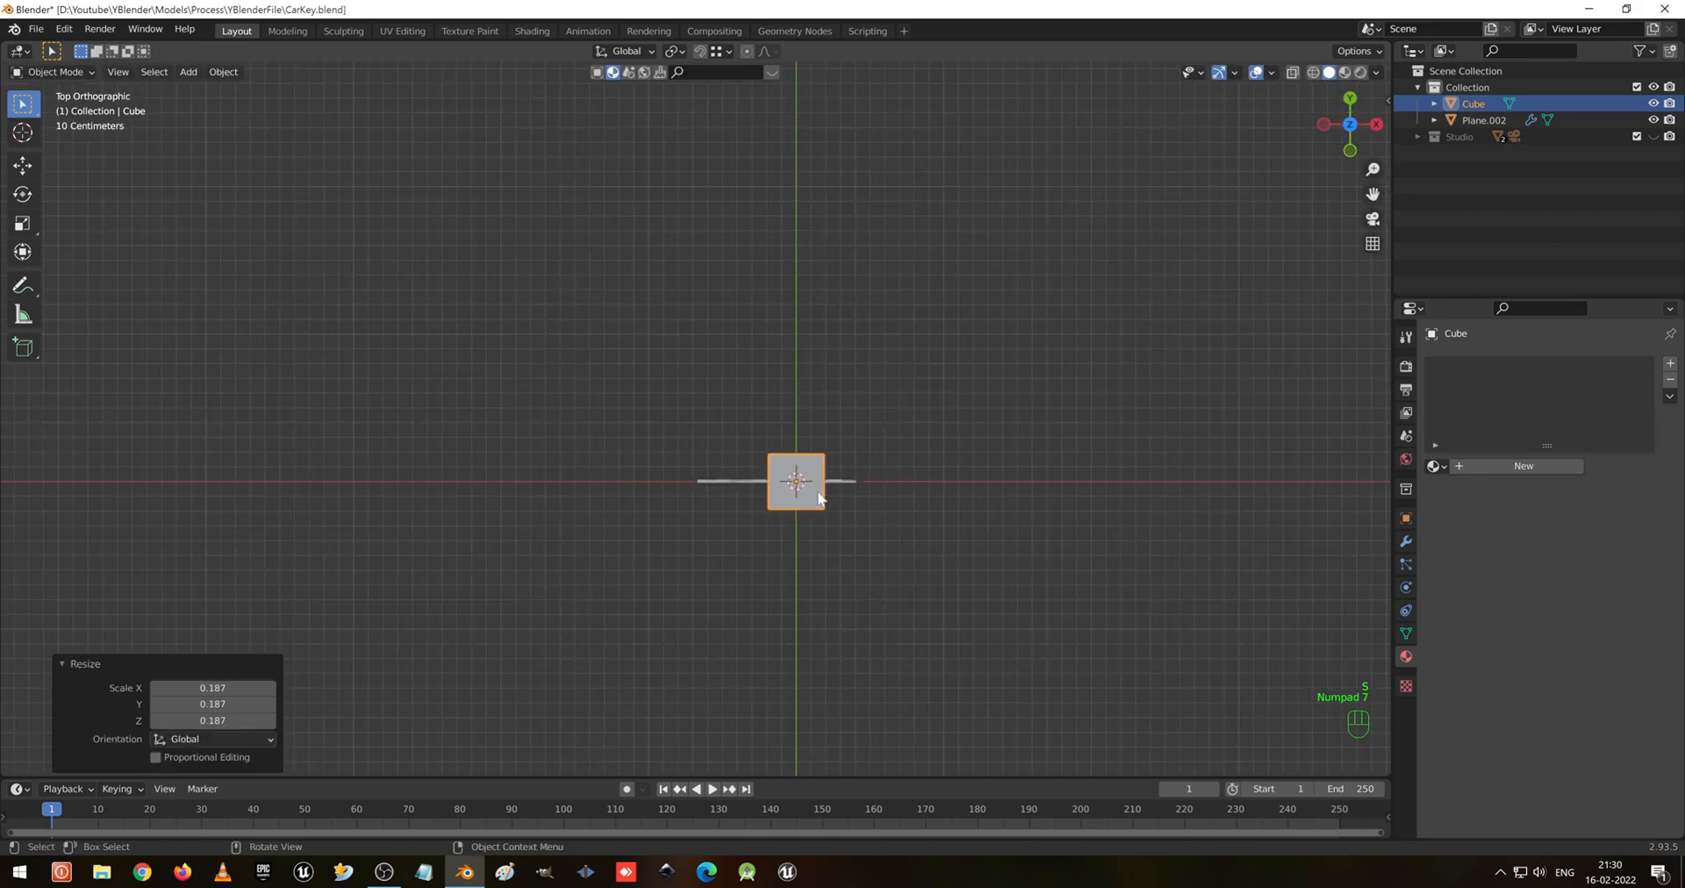
scroll(805, 497, "up", 5)
key("s")
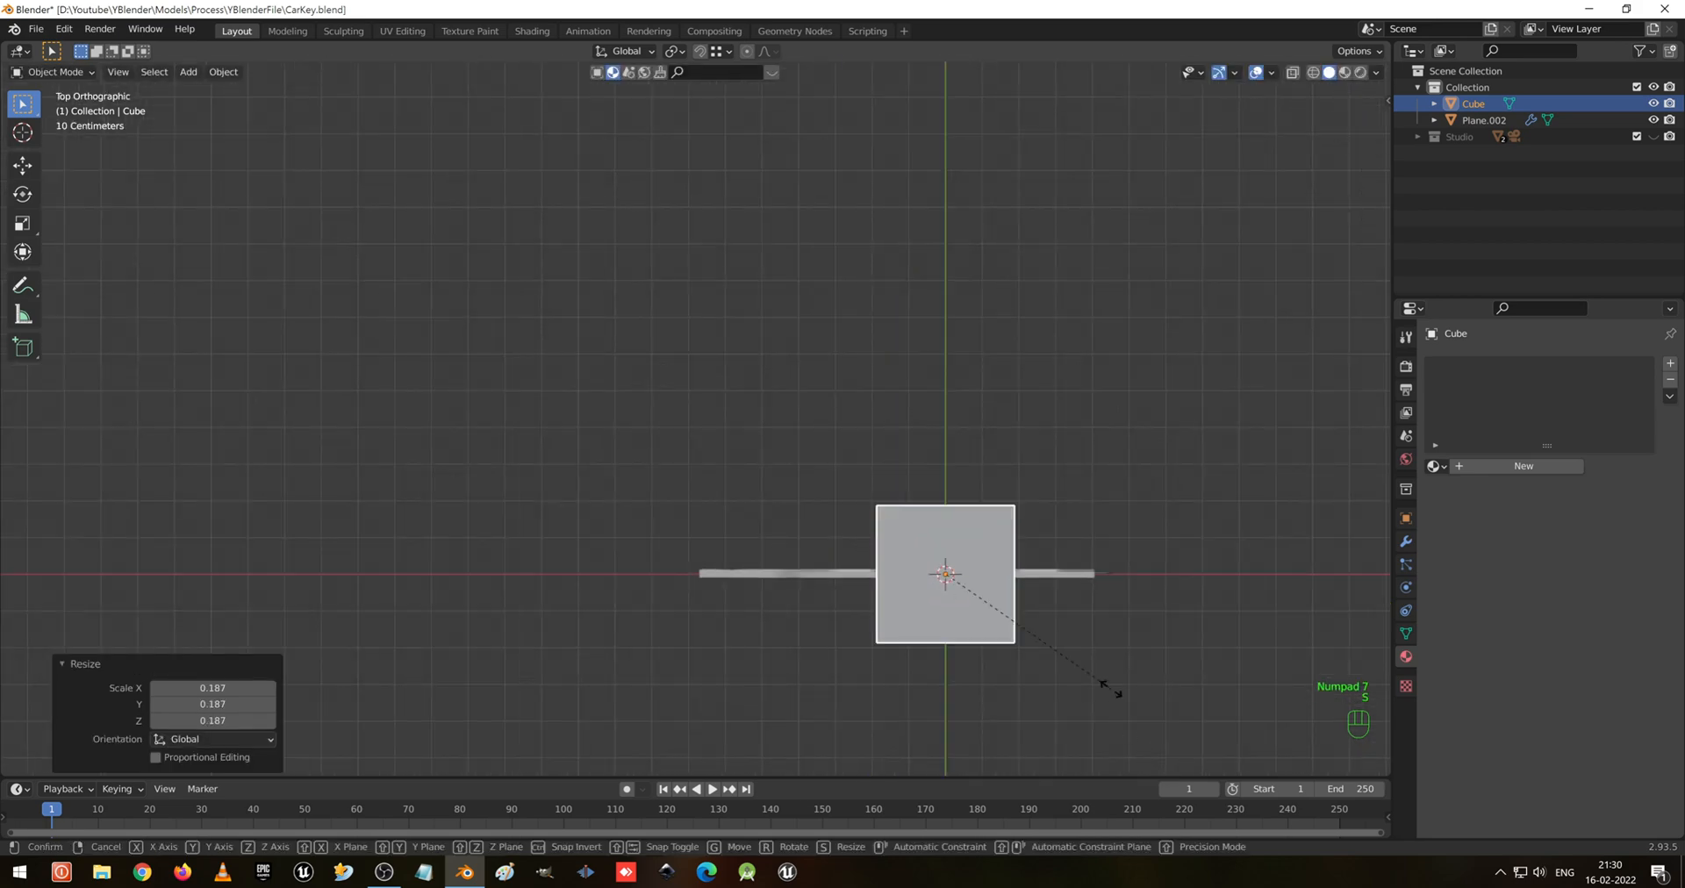
key("y")
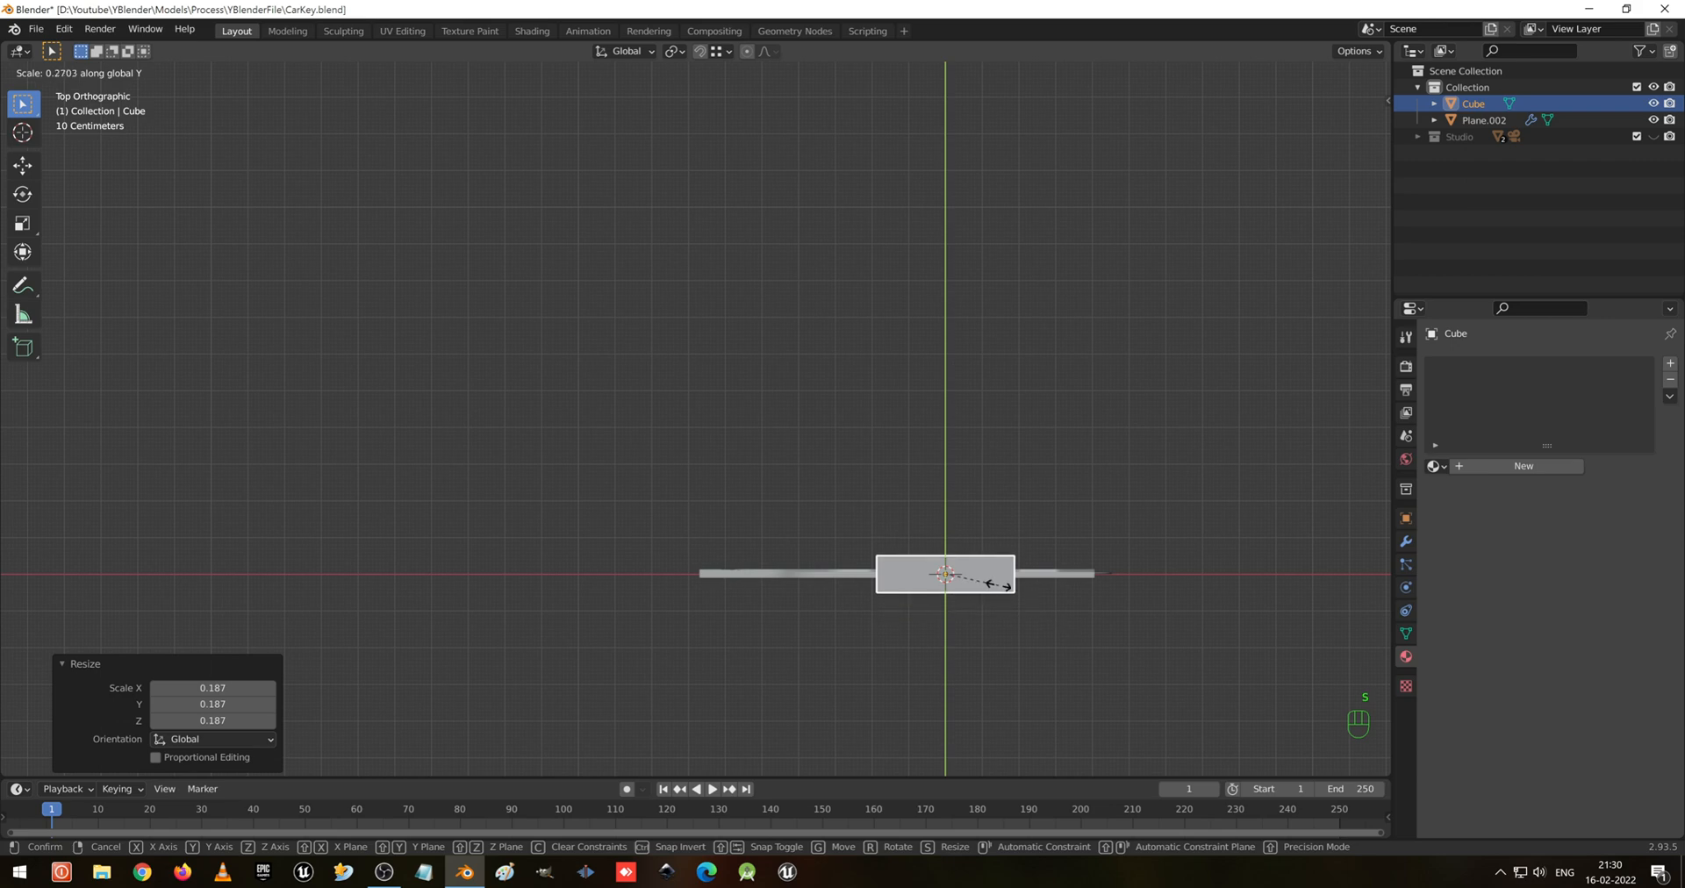
left_click(1054, 632)
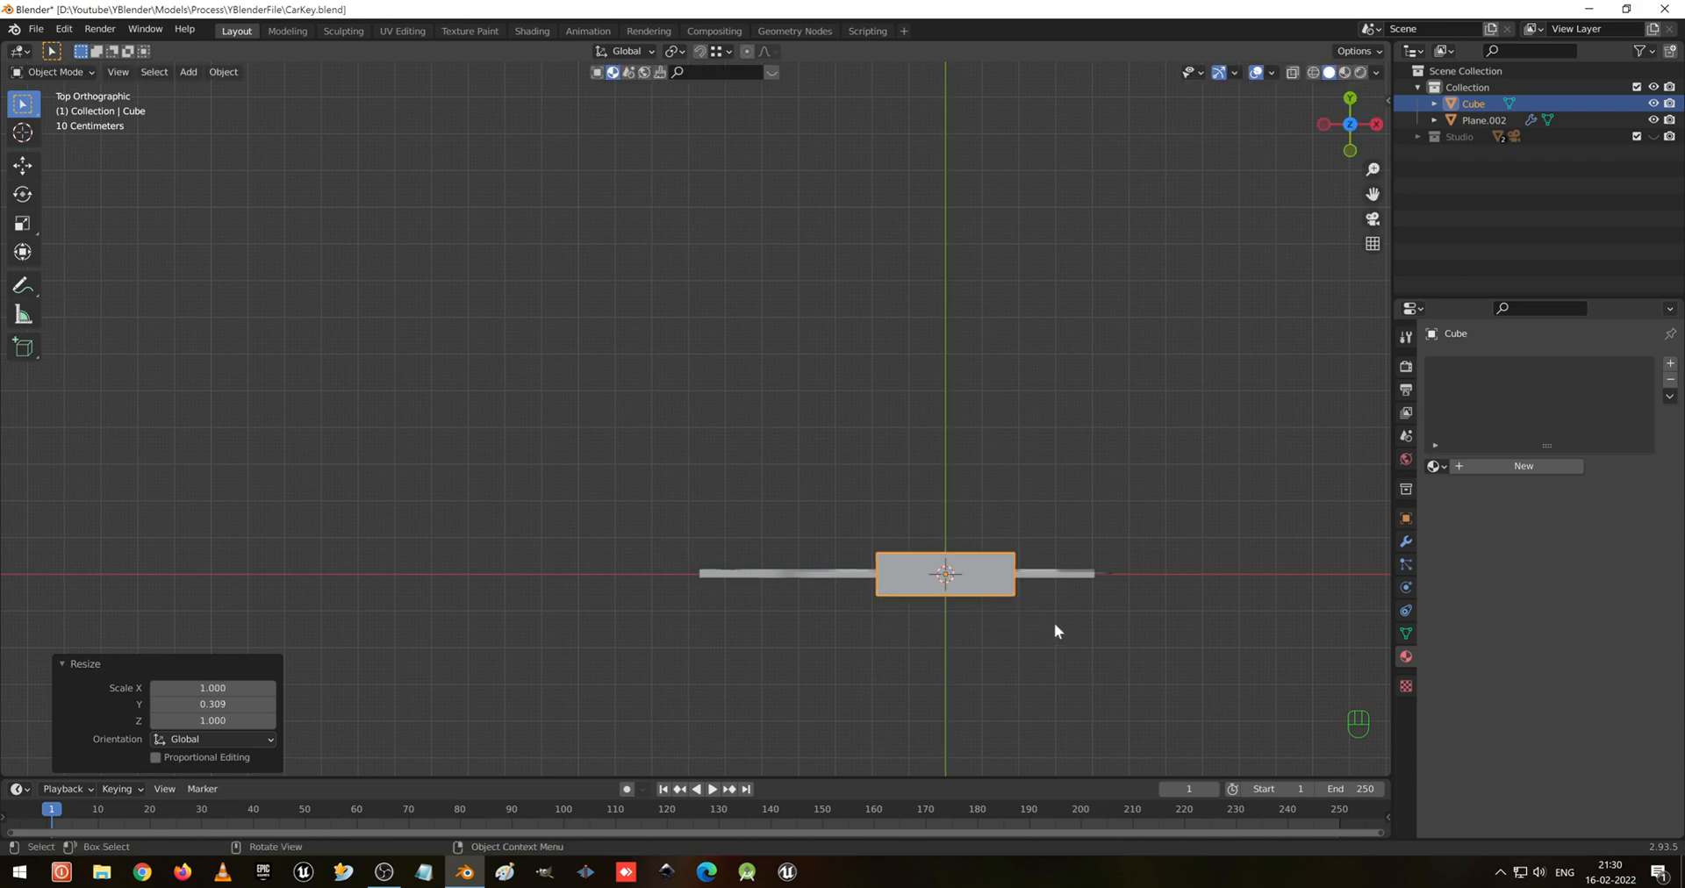
Move the cube about -72.5 cm along X and about 6.6 cm up along Z, centring it on the key blade's wide end
key("g")
key("x")
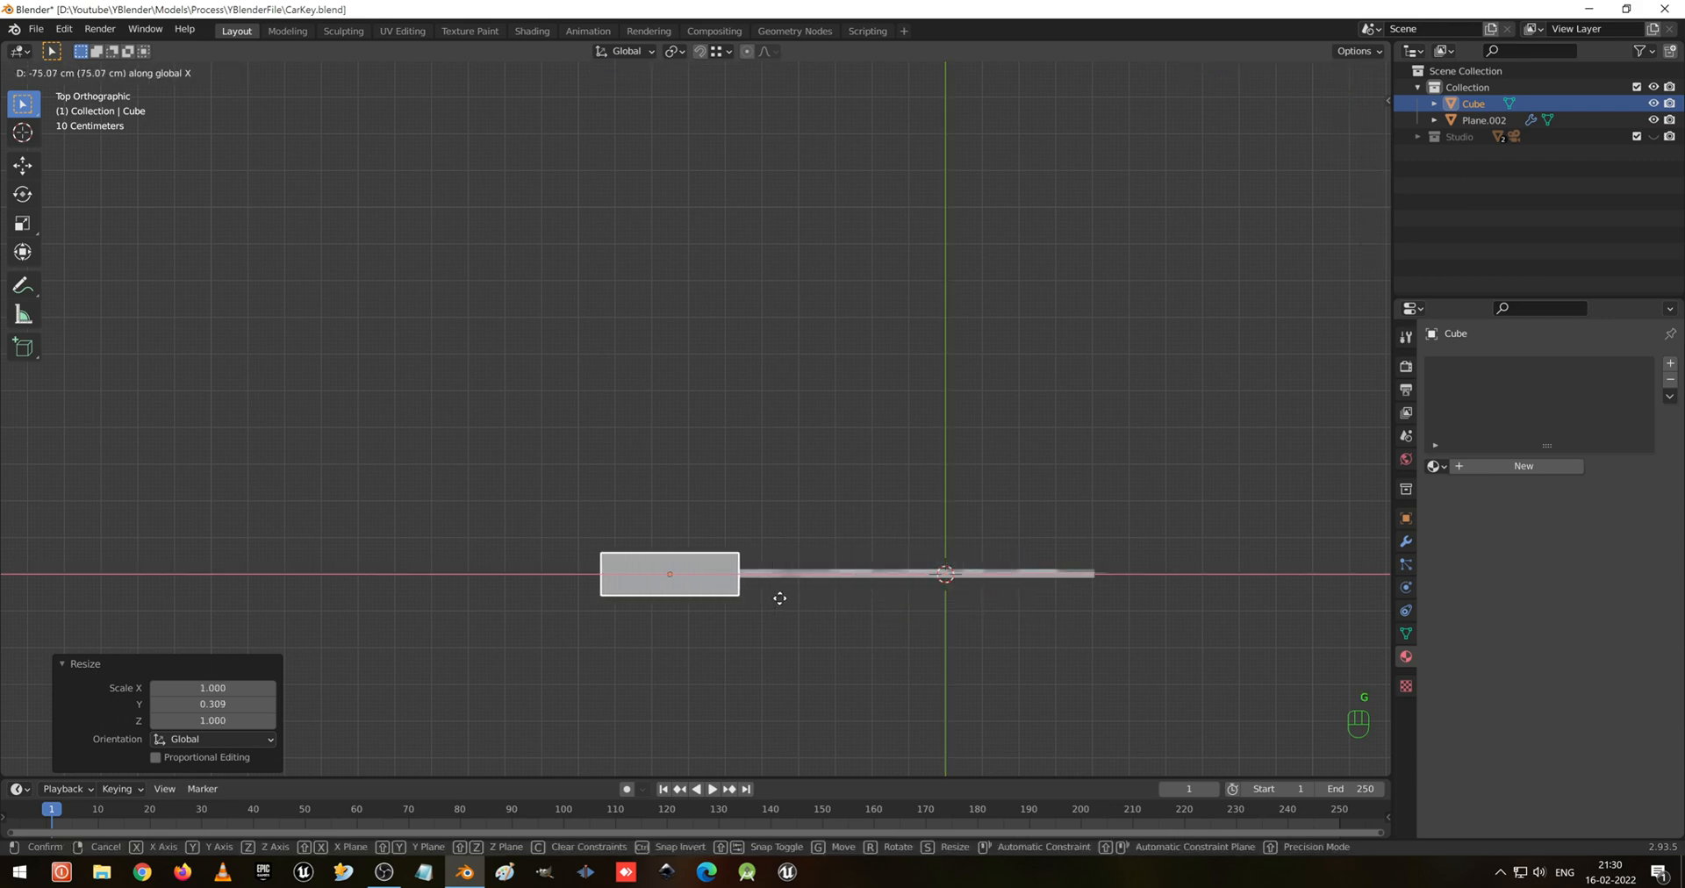
left_click(788, 598)
mouse_move(788, 597)
middle_mouse_down()
mouse_move(764, 419)
mouse_move(815, 579)
middle_mouse_up()
key("KP_3")
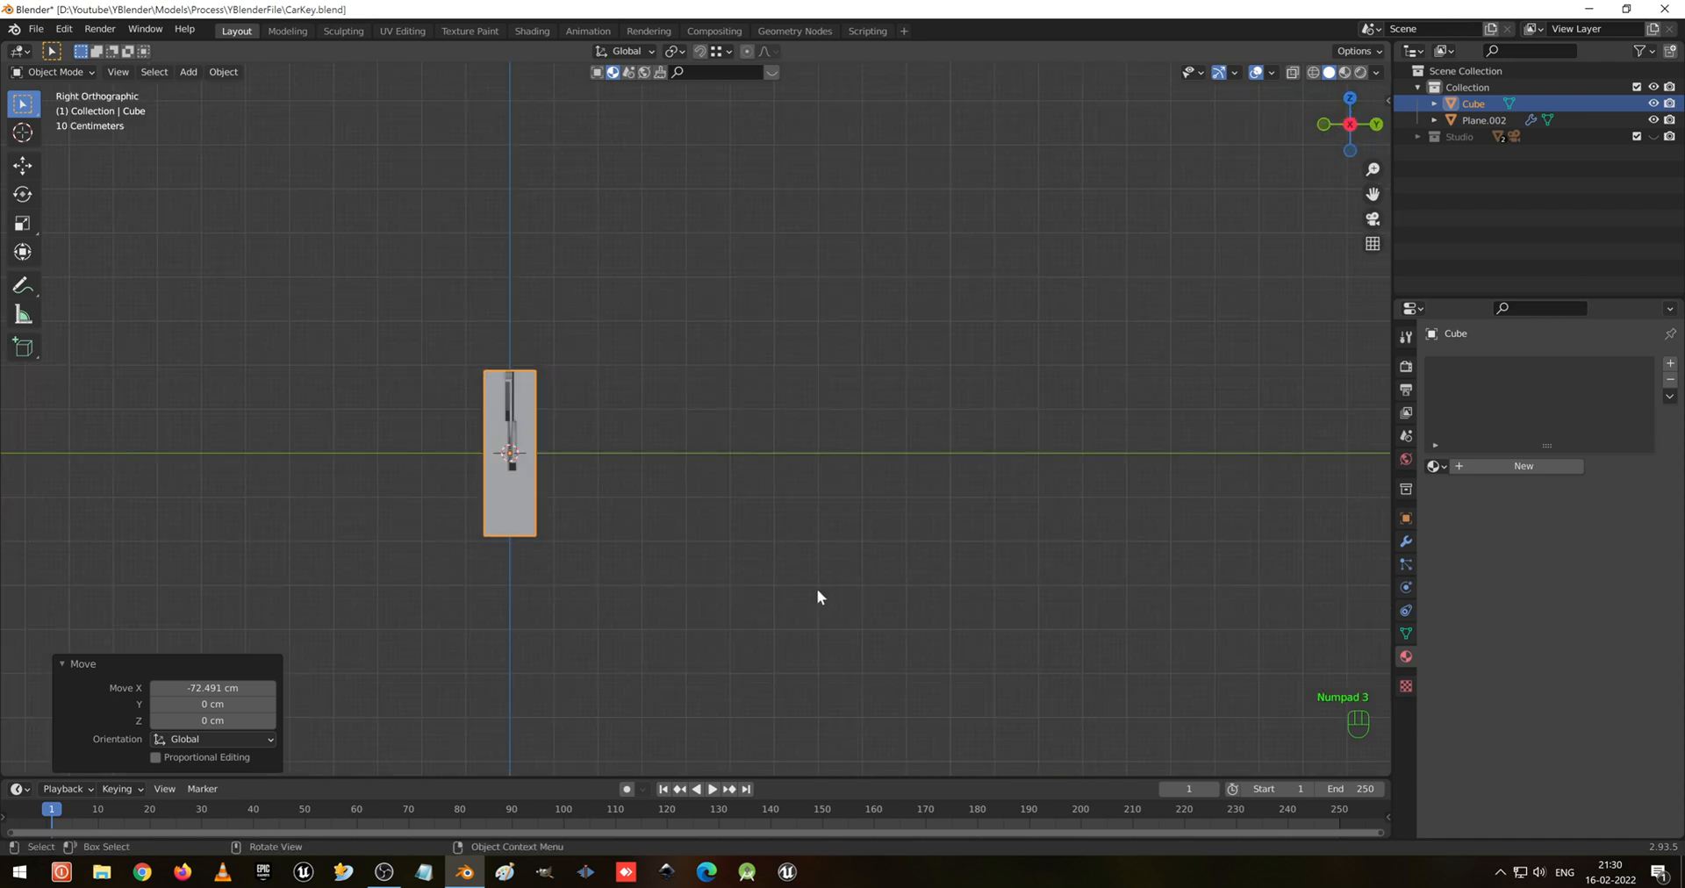
key("KP_1")
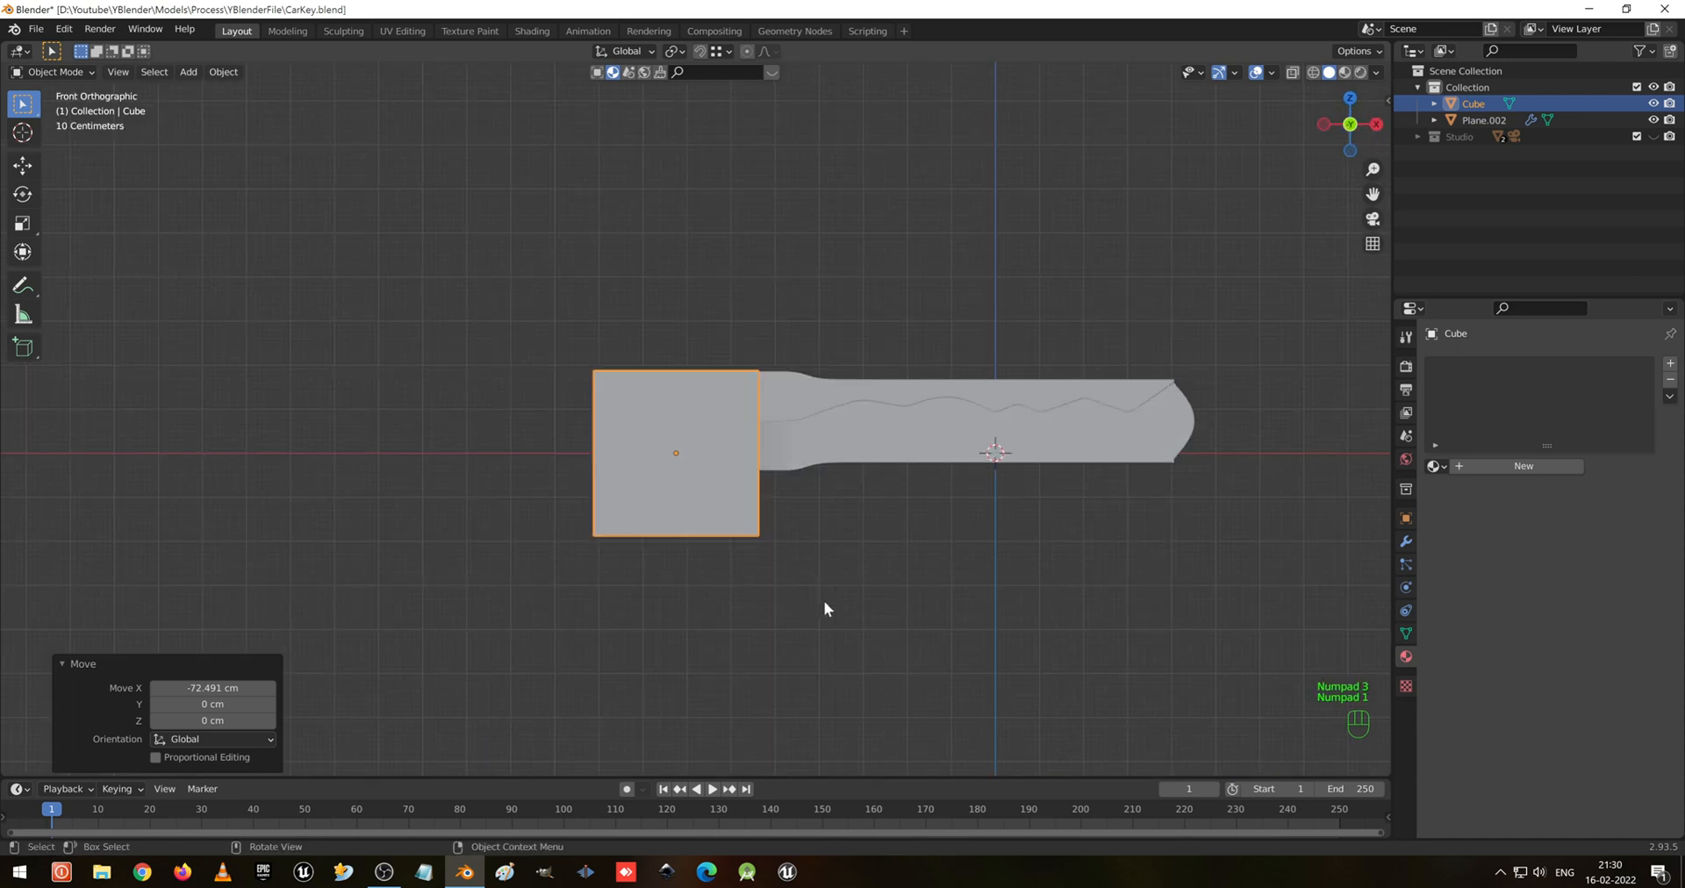
key("g")
key("z")
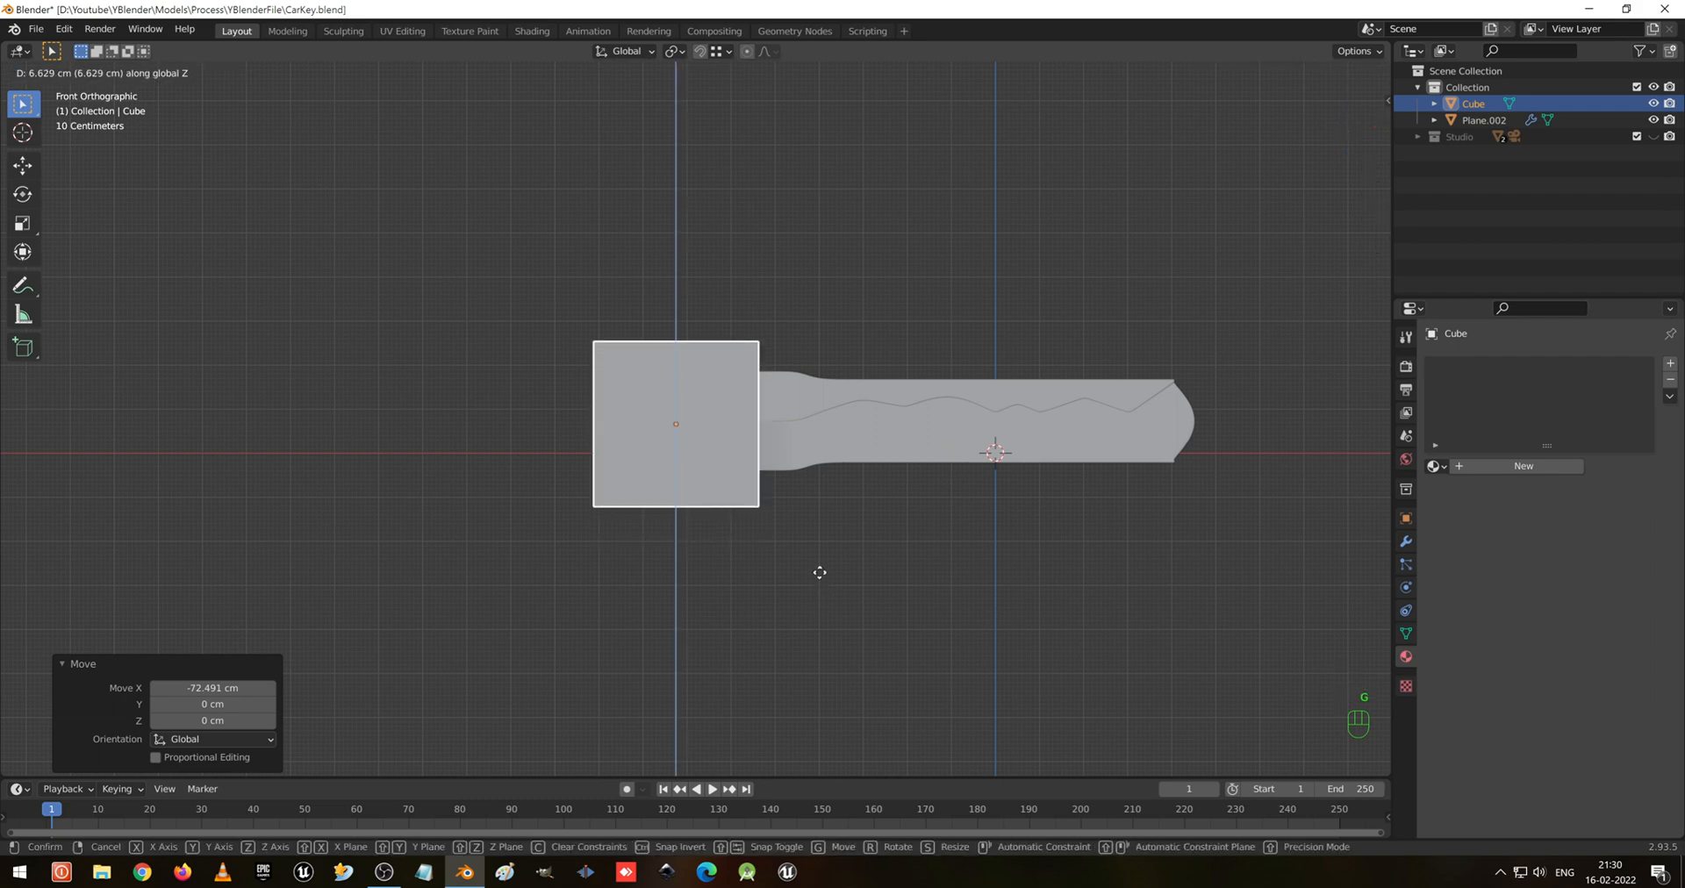
left_click(819, 572)
Scale the cube along the Z axis by about 1.228 to make it taller
key("s")
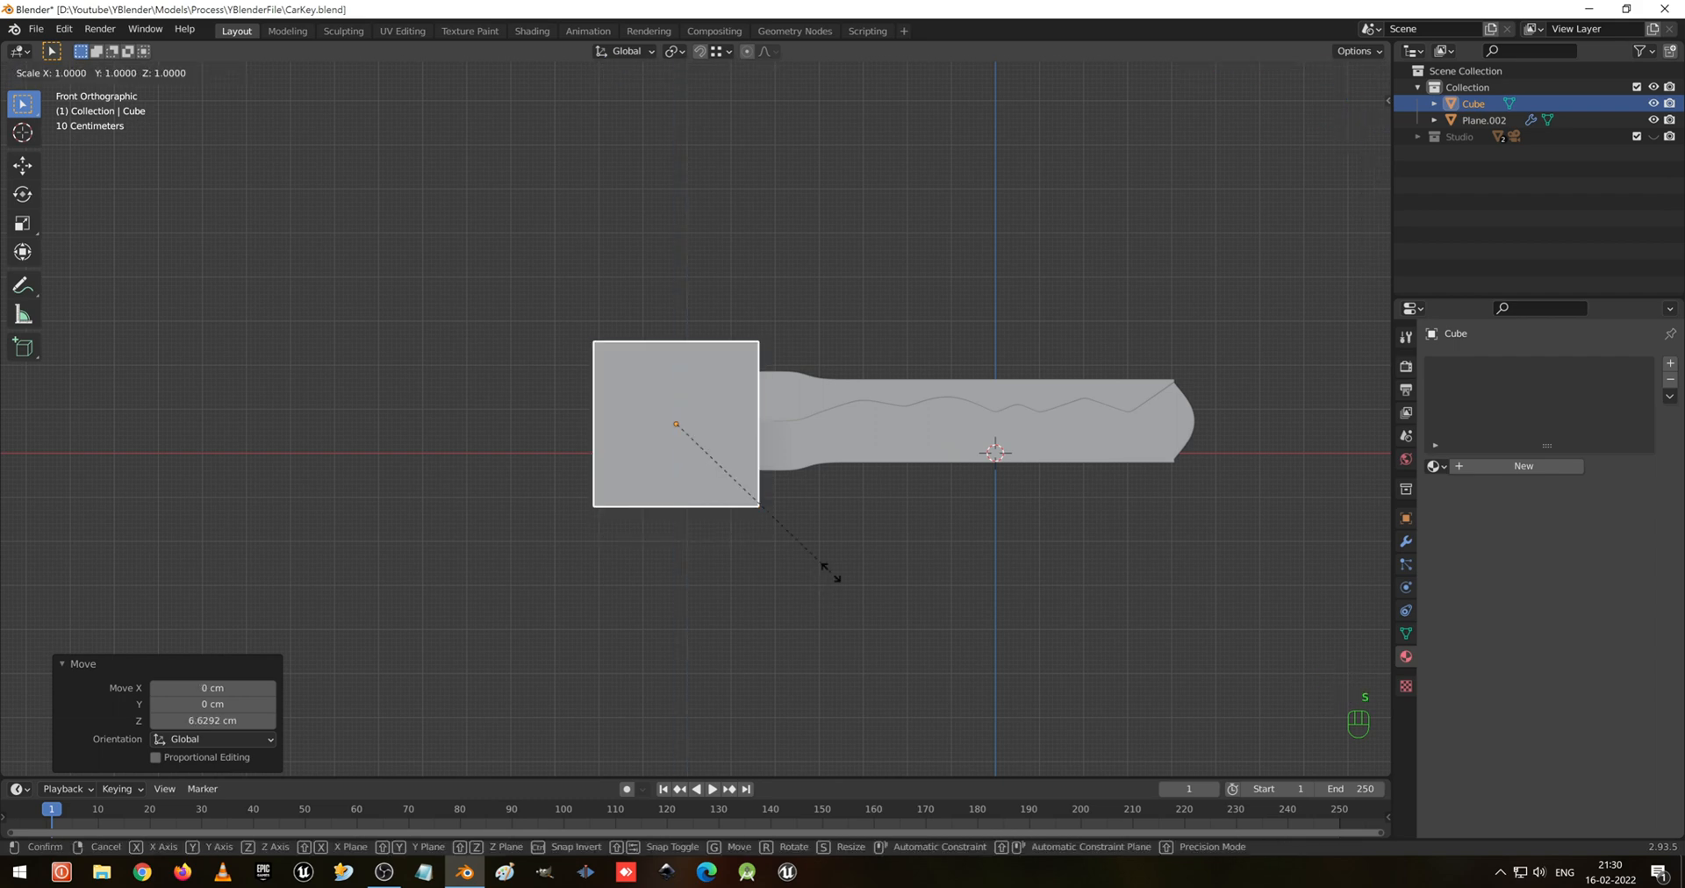
key("z")
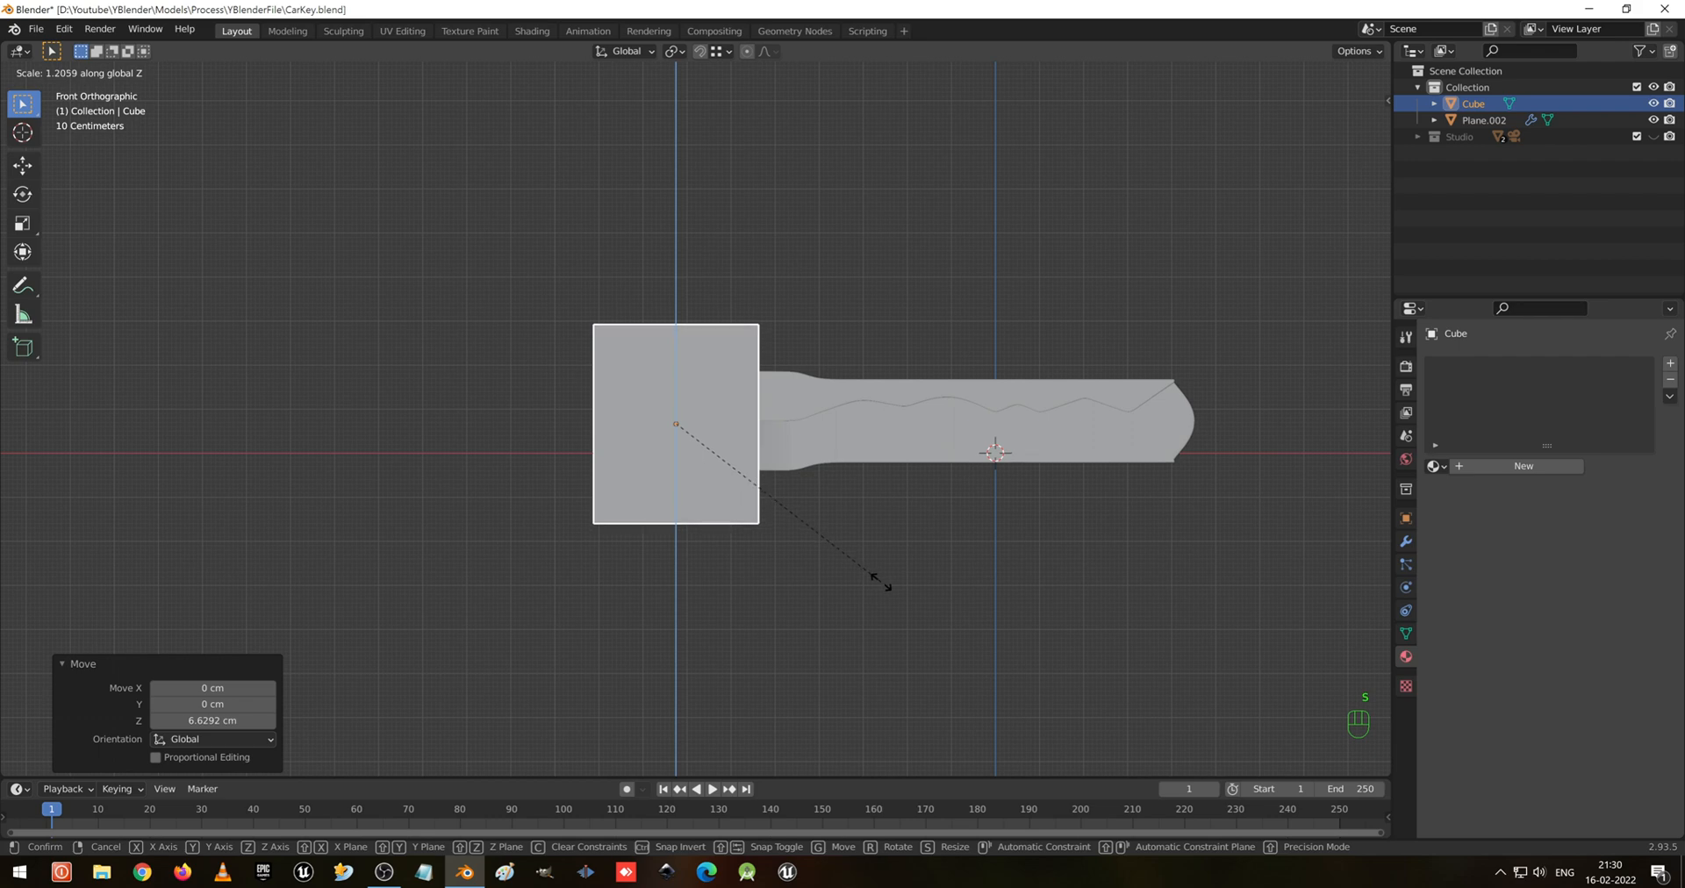
left_click(881, 583)
middle_click_drag(878, 581, 772, 418)
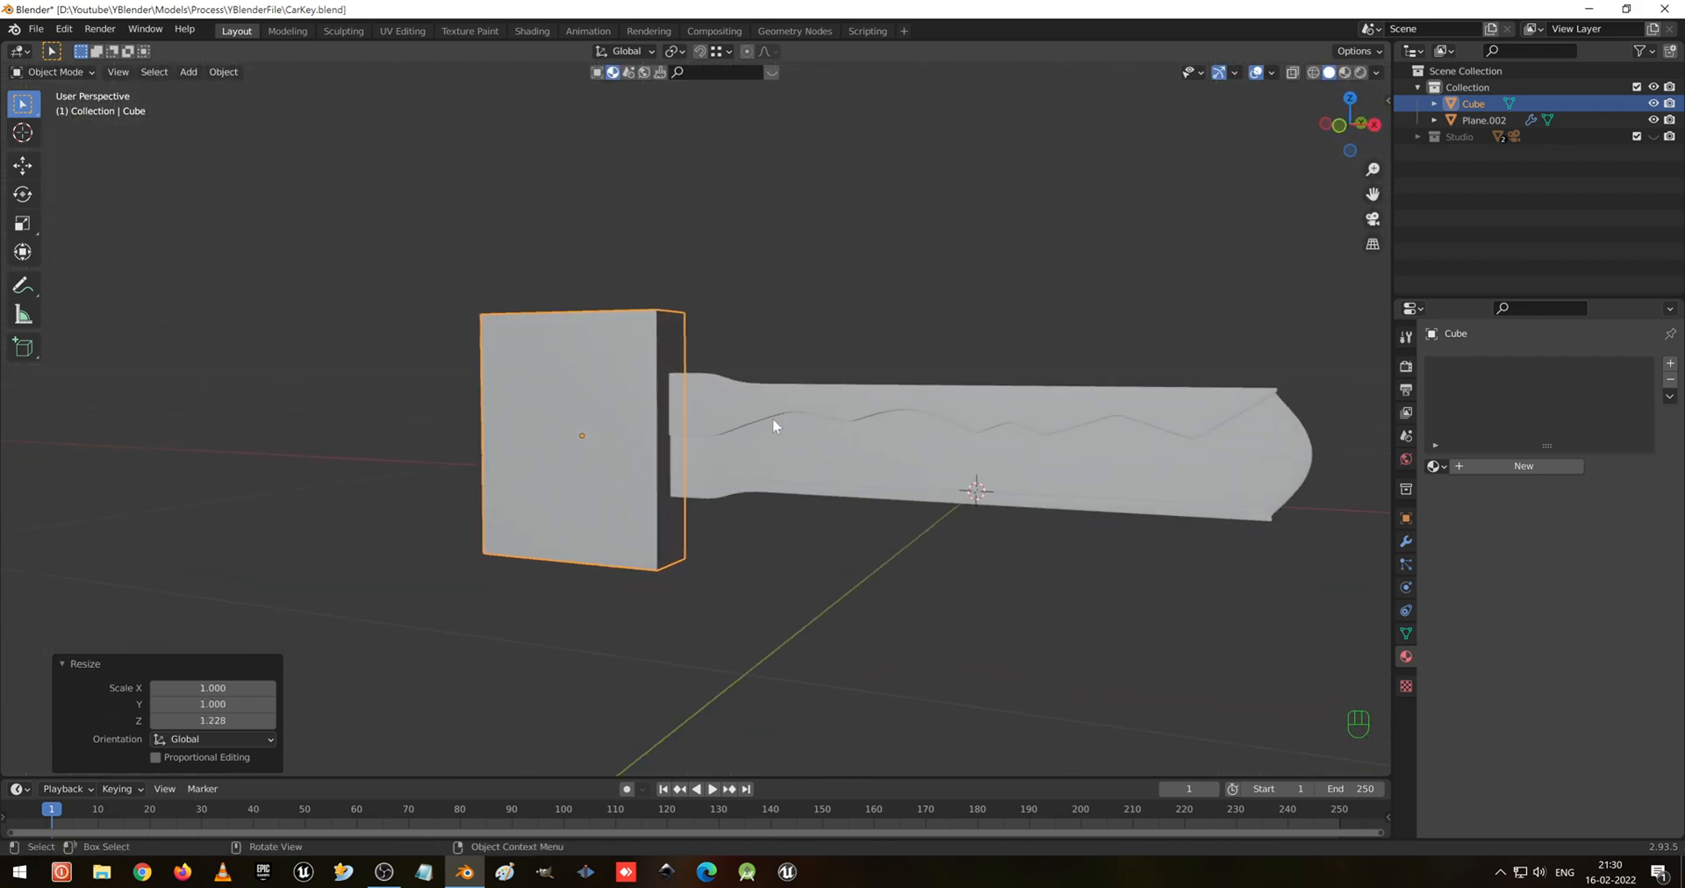
In wireframe Edit Mode, move the cube's end vertices farthest from the blade about -30.6 cm along X
key("KP_1")
key("Tab")
key("shift+z")
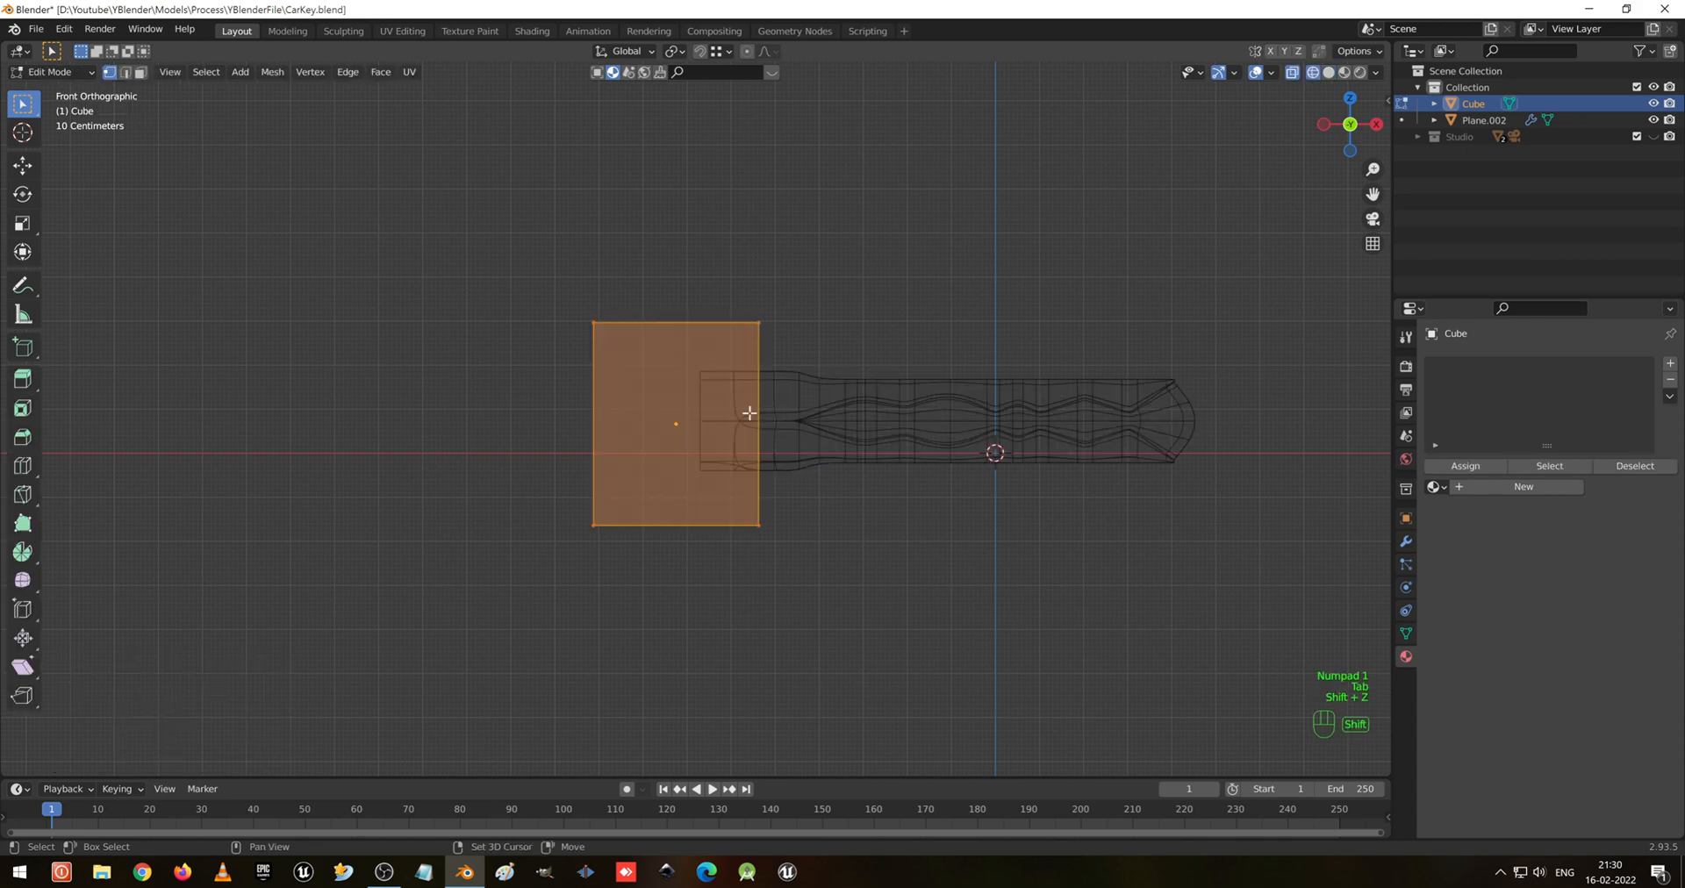
left_click_drag(519, 230, 646, 589)
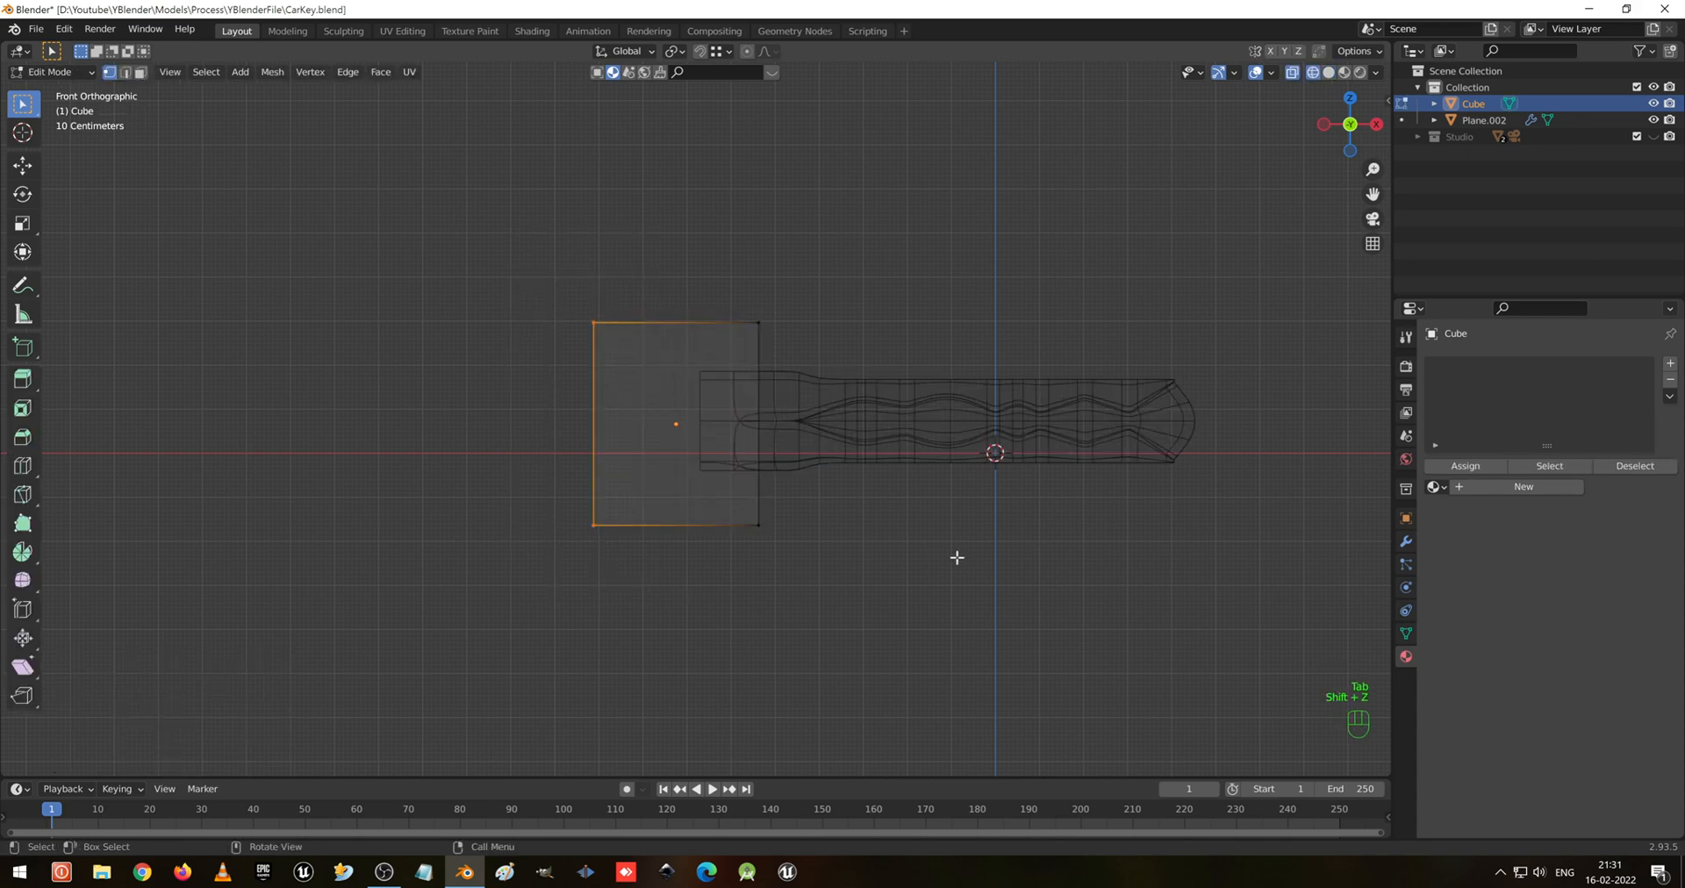
key("g")
key("x")
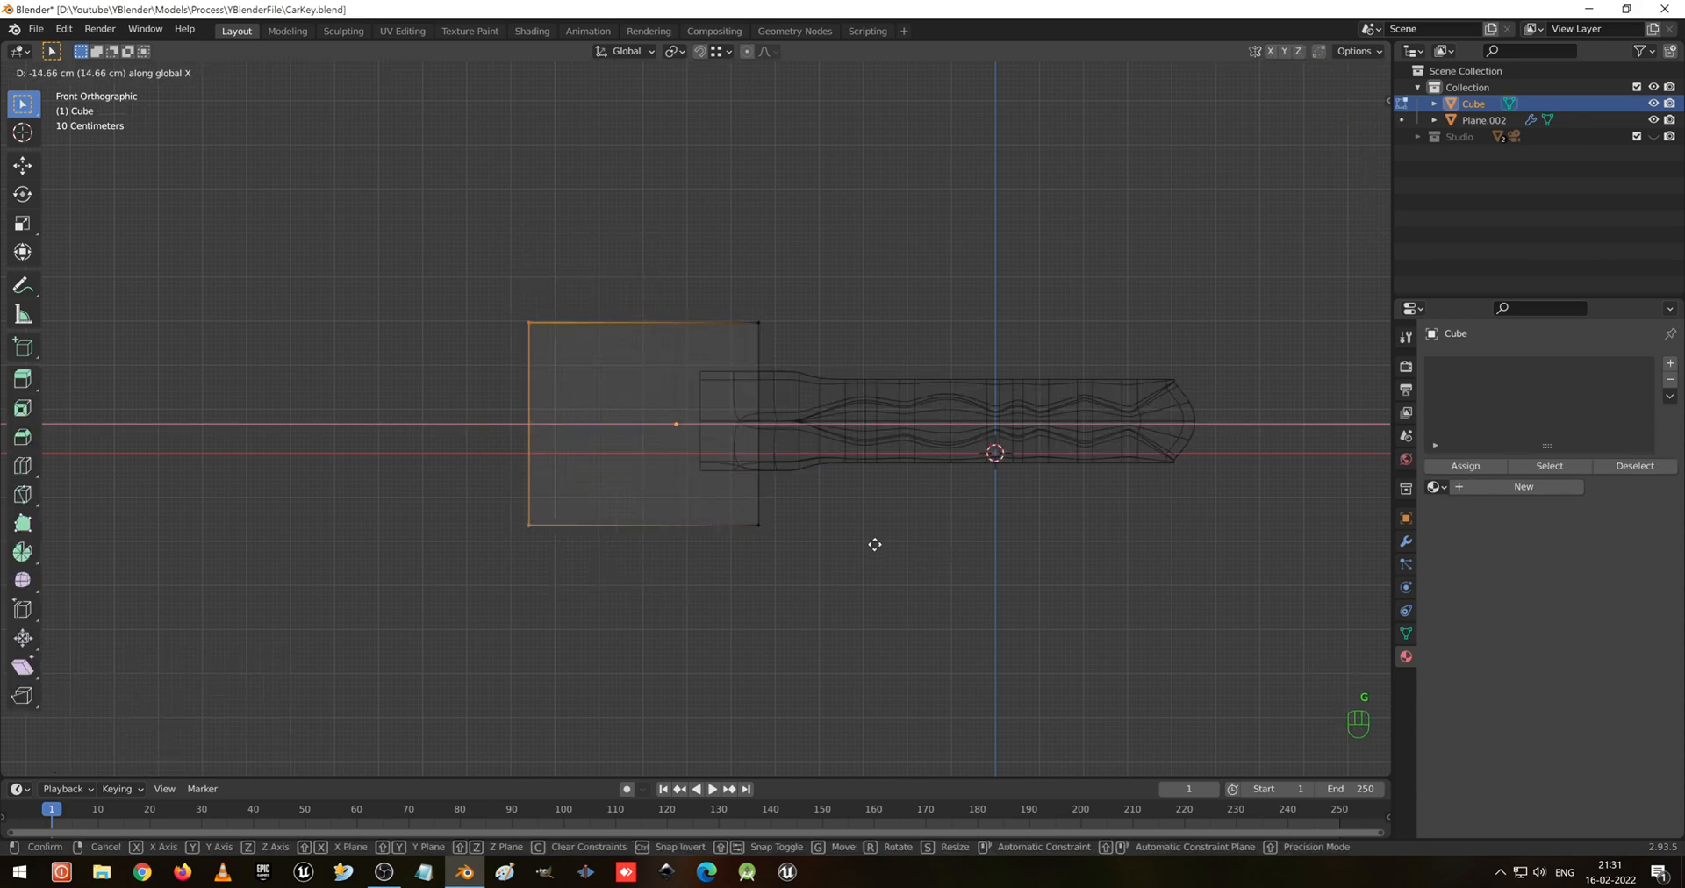
left_click(826, 542)
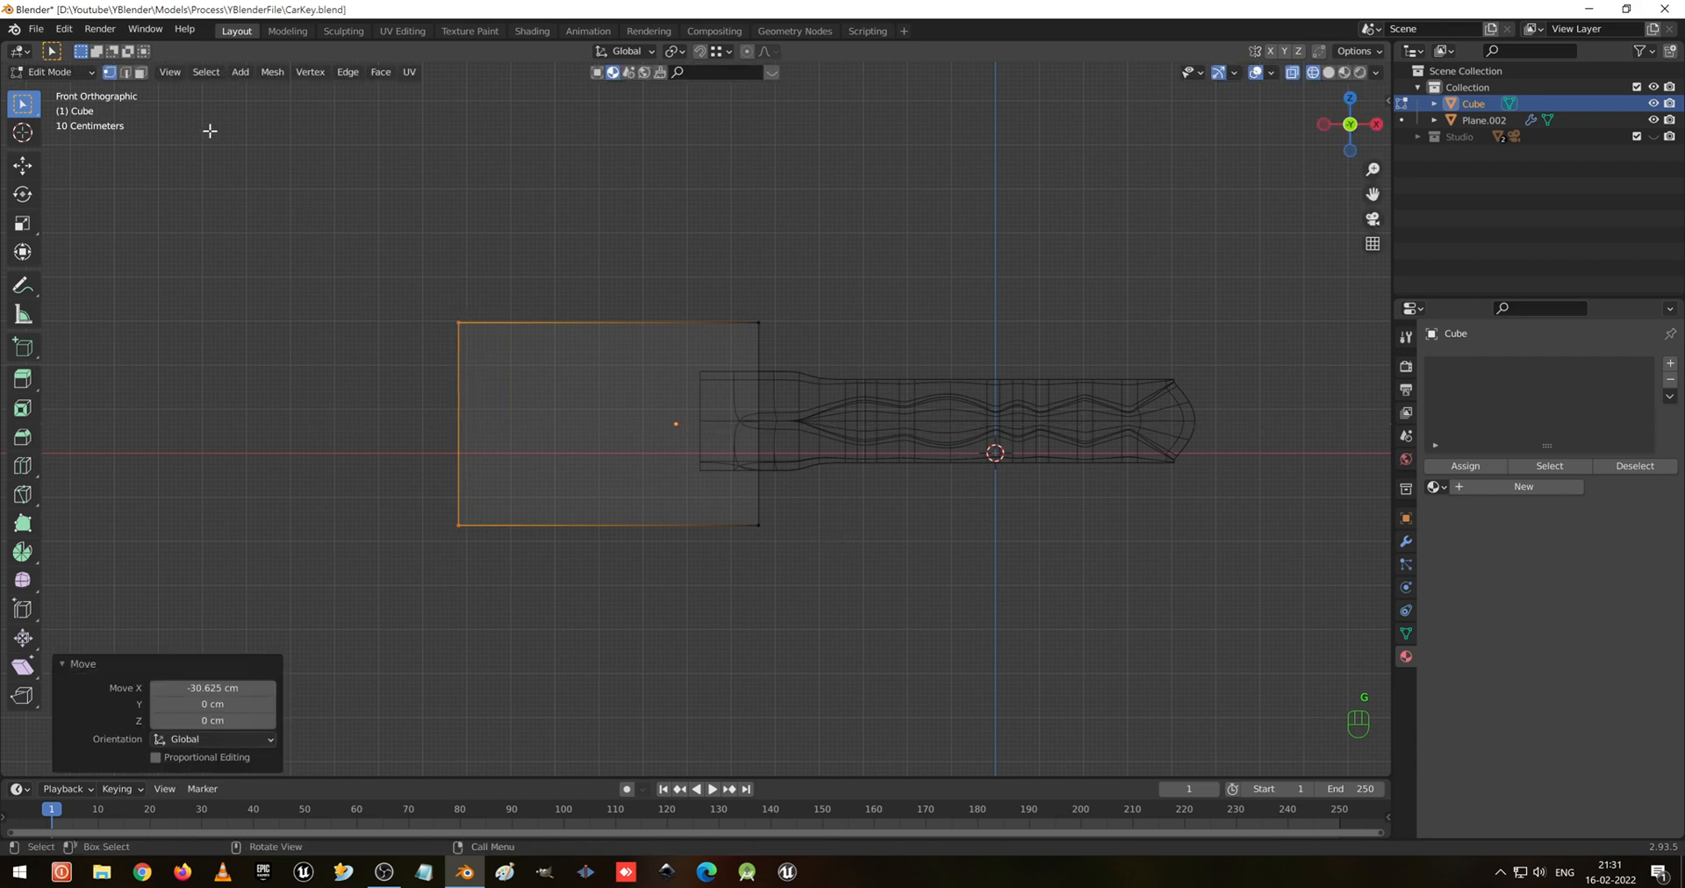
Scale the block's entire mesh along the Z axis by about 1.419
left_click_drag(260, 147, 812, 687)
key("s")
key("z")
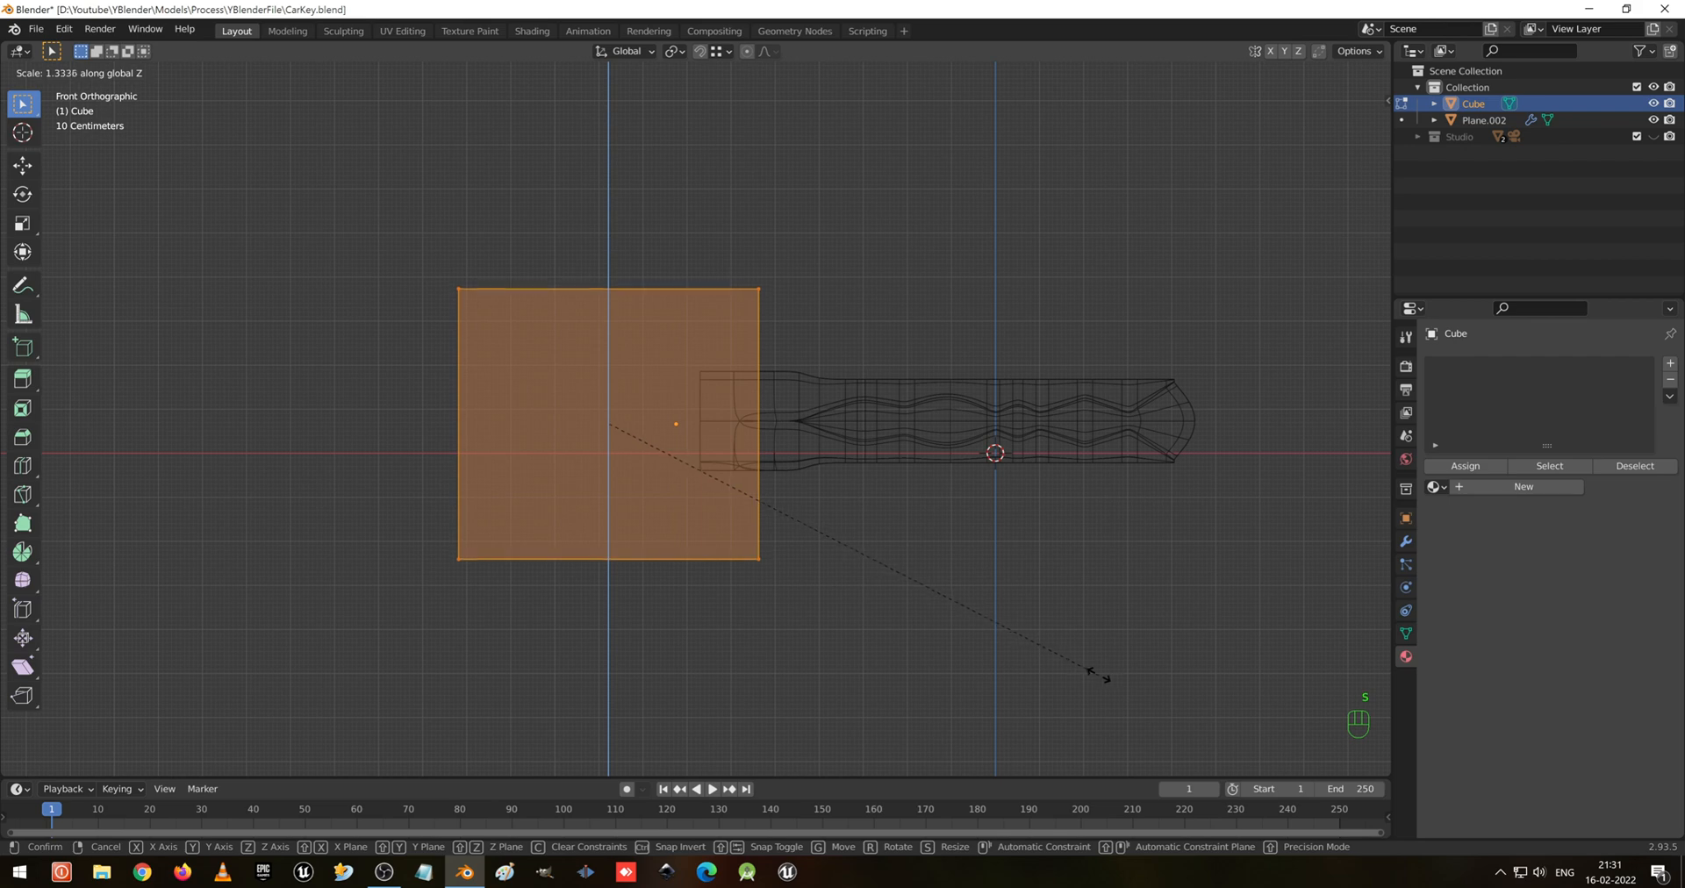
left_click(1136, 678)
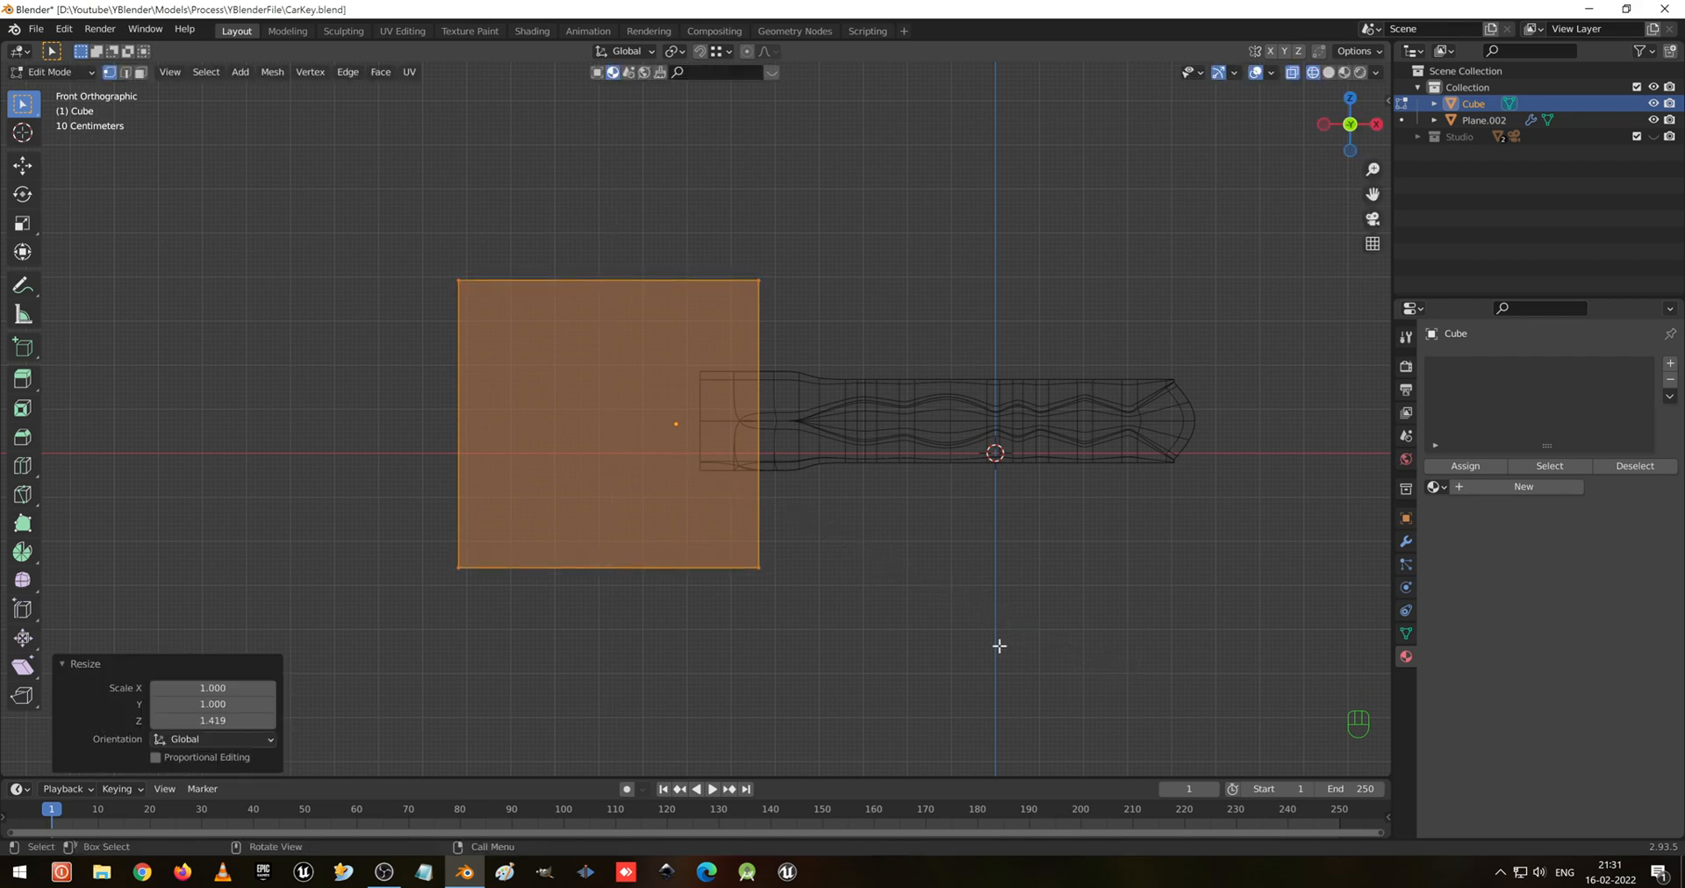
left_click(918, 620)
Lengthen the block by moving its outer end vertices another -15.3 cm or so along X
left_click_drag(369, 188, 607, 684)
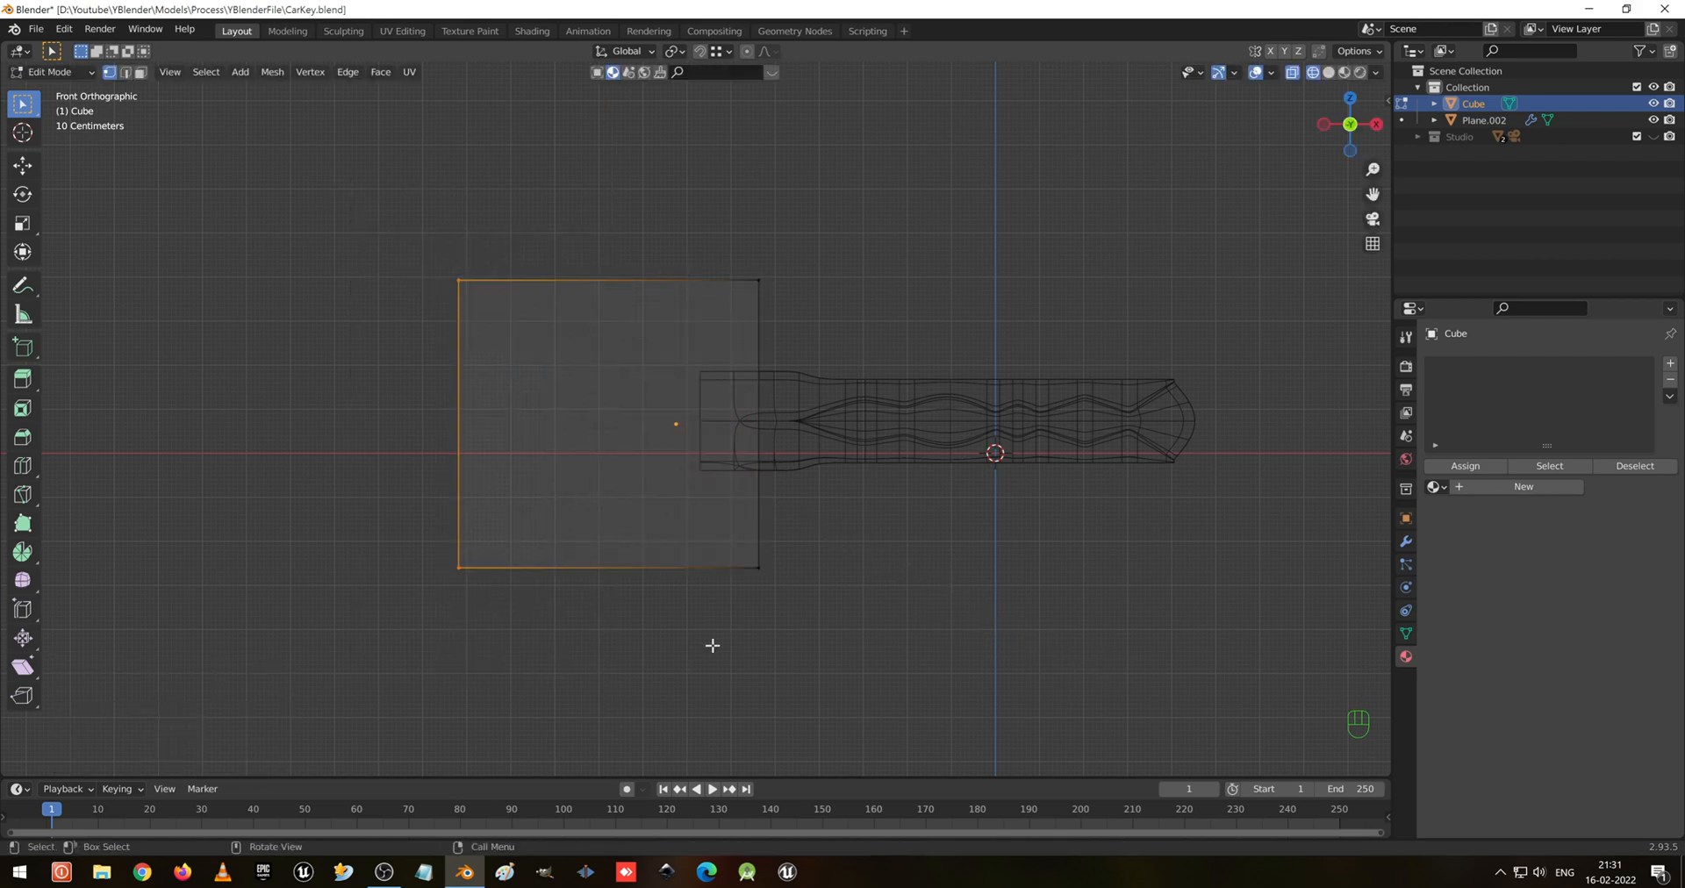
key("g")
key("x")
left_click(645, 634)
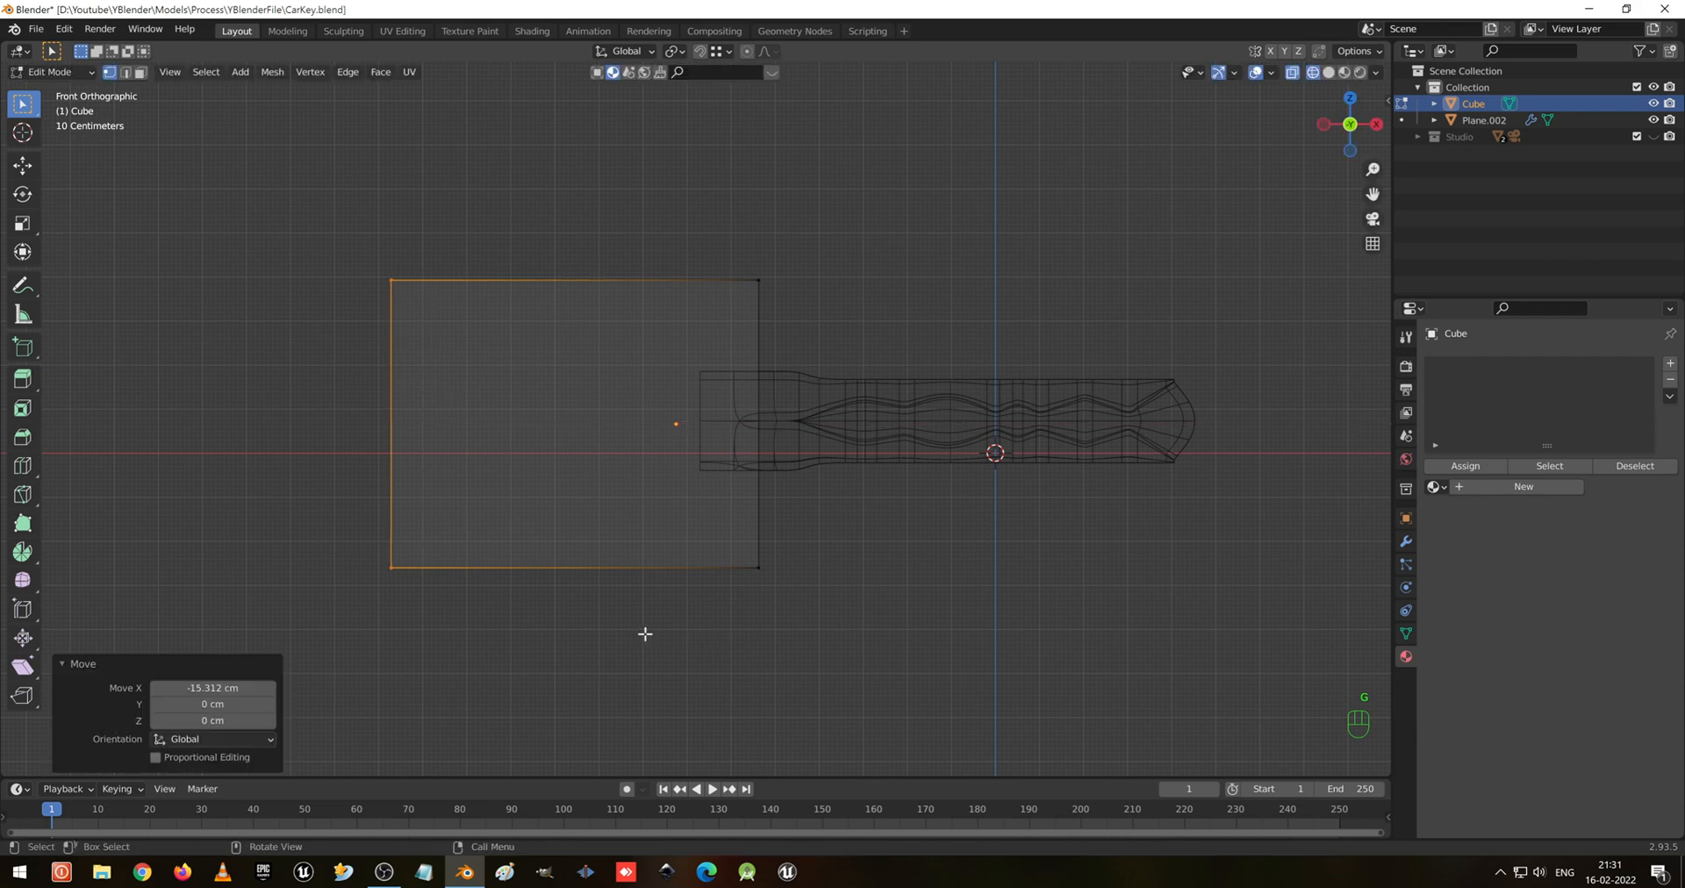
Thicken the block by scaling its entire mesh up along the Y axis
middle_click_drag(748, 419, 770, 514)
key("a")
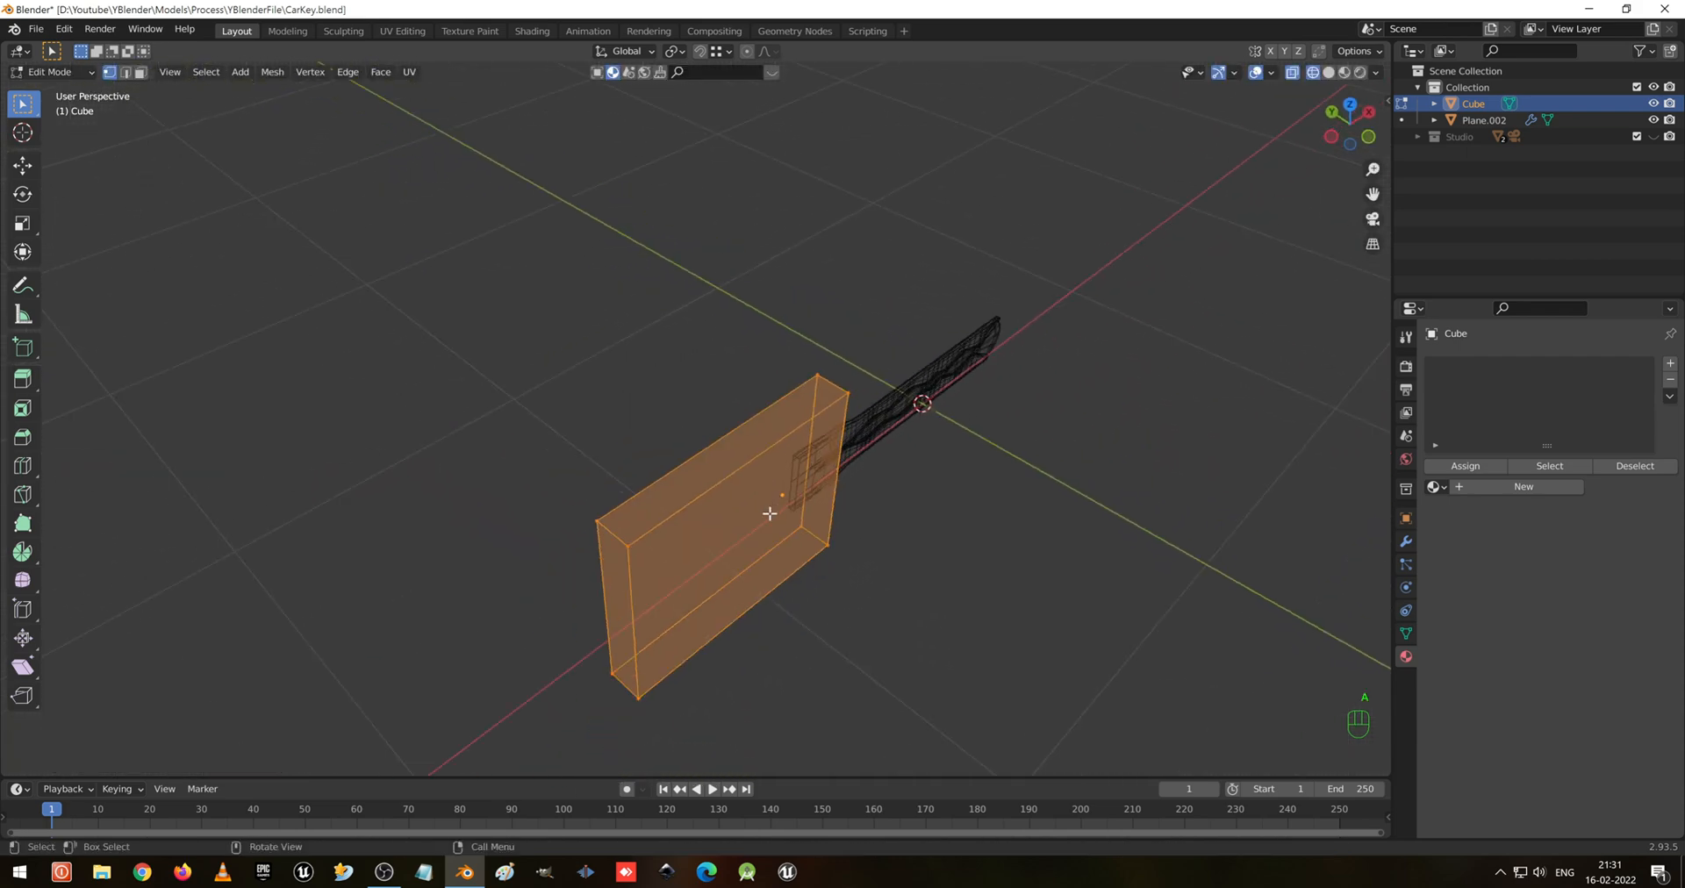
key("s")
key("y")
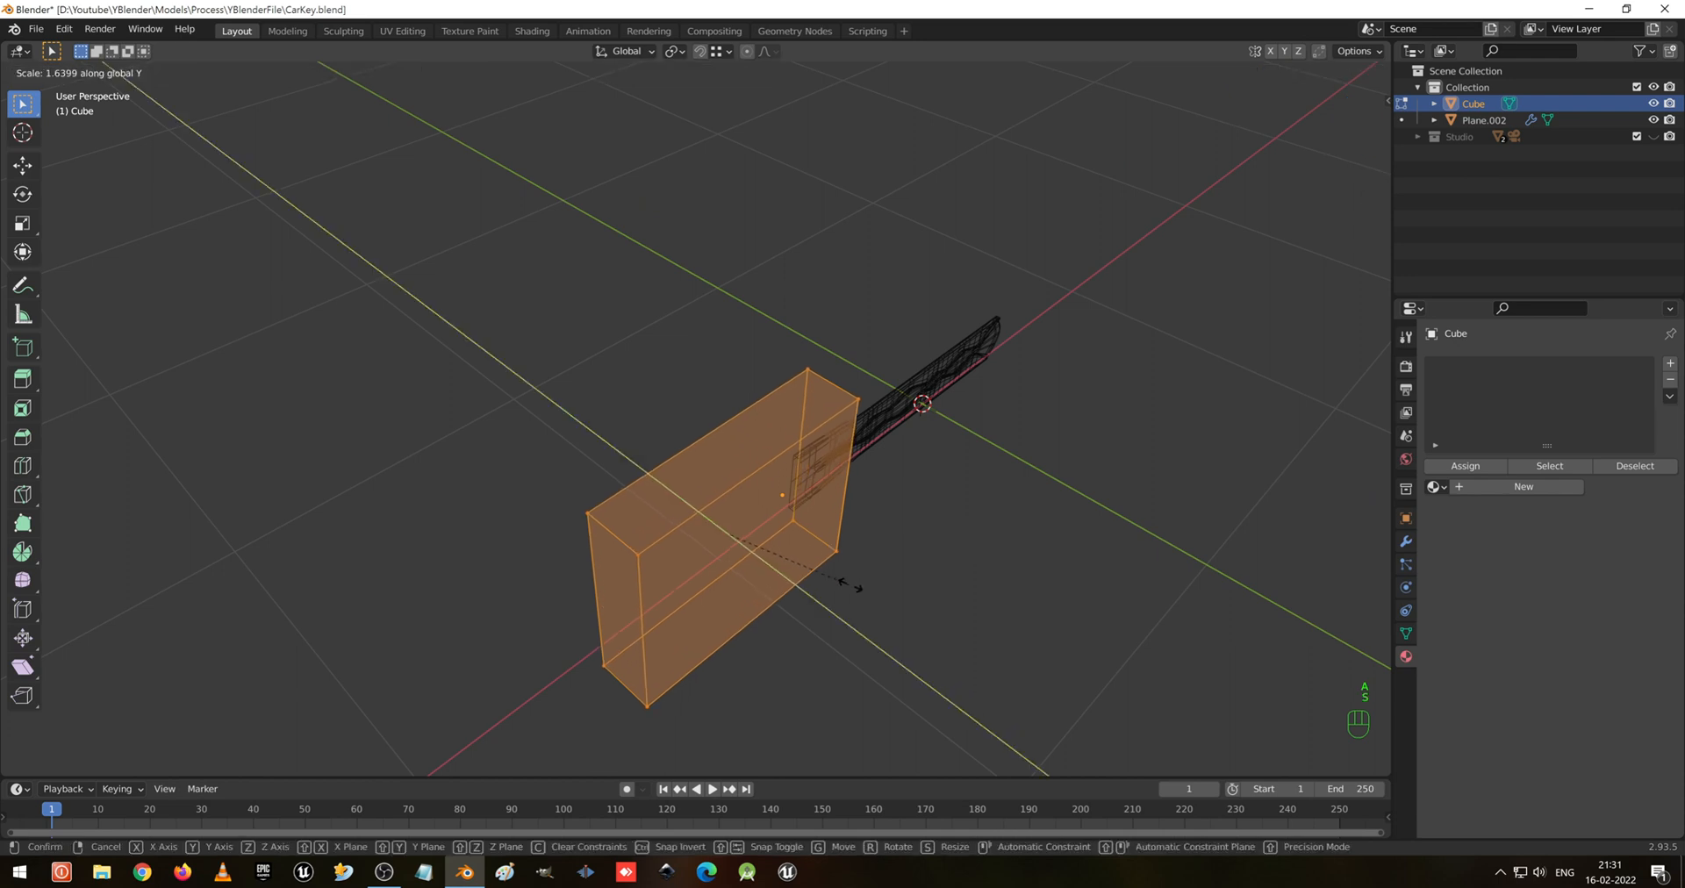
left_click(908, 600)
Return to Object Mode with solid shading and apply the block's scale
middle_click_drag(891, 500, 907, 432)
key("Tab")
key("shift+z")
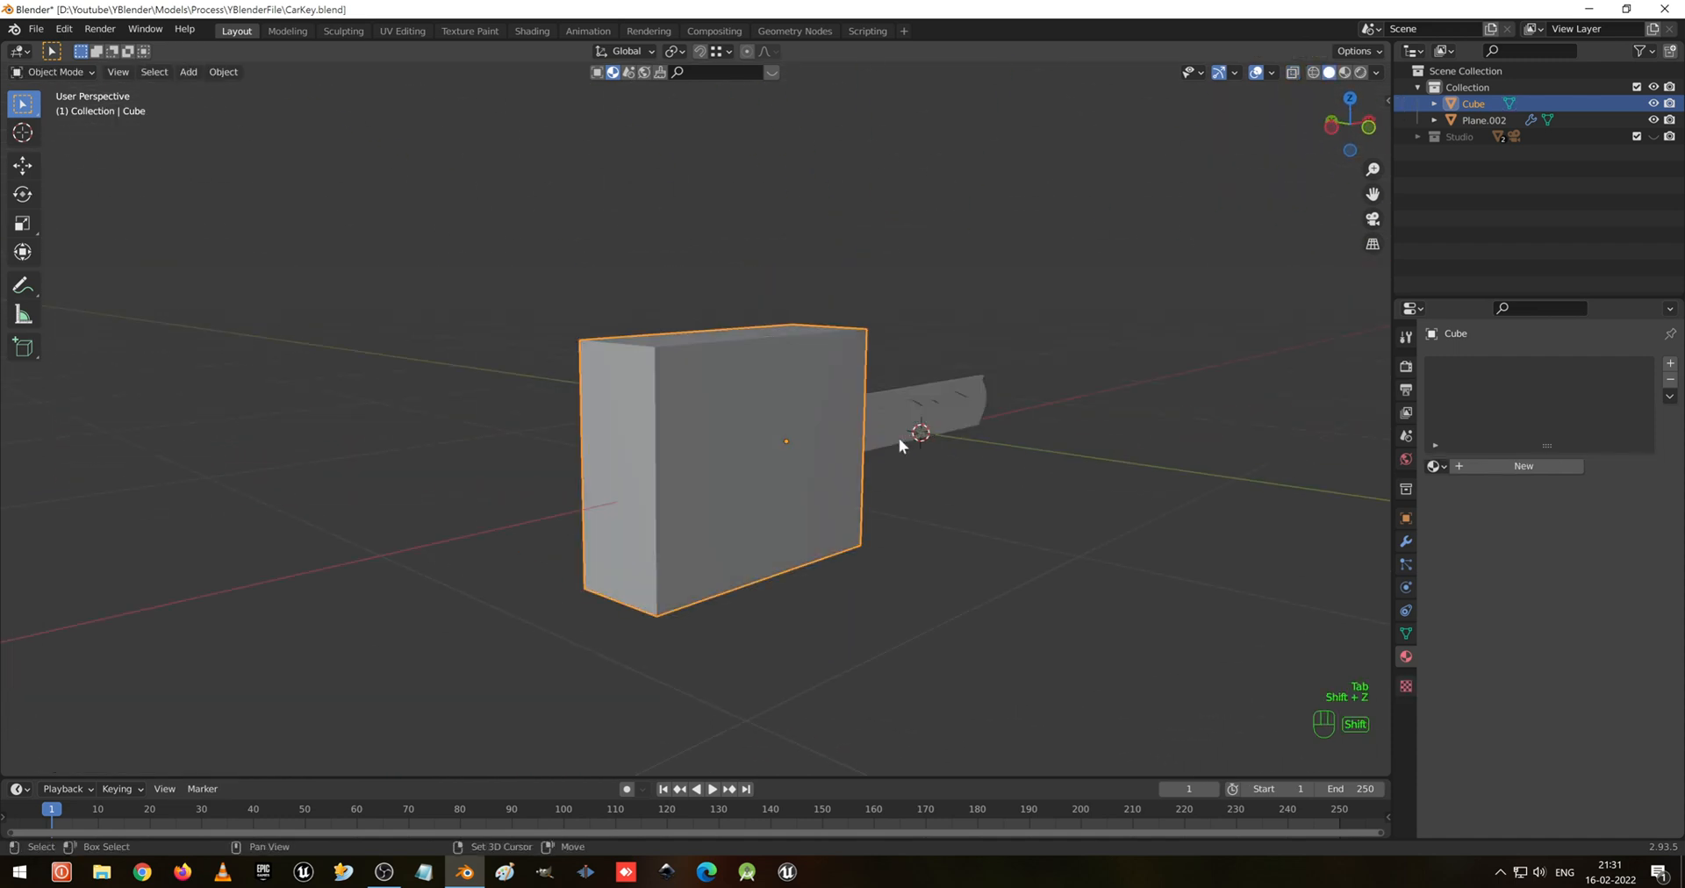
key("ctrl+a")
left_click(745, 463)
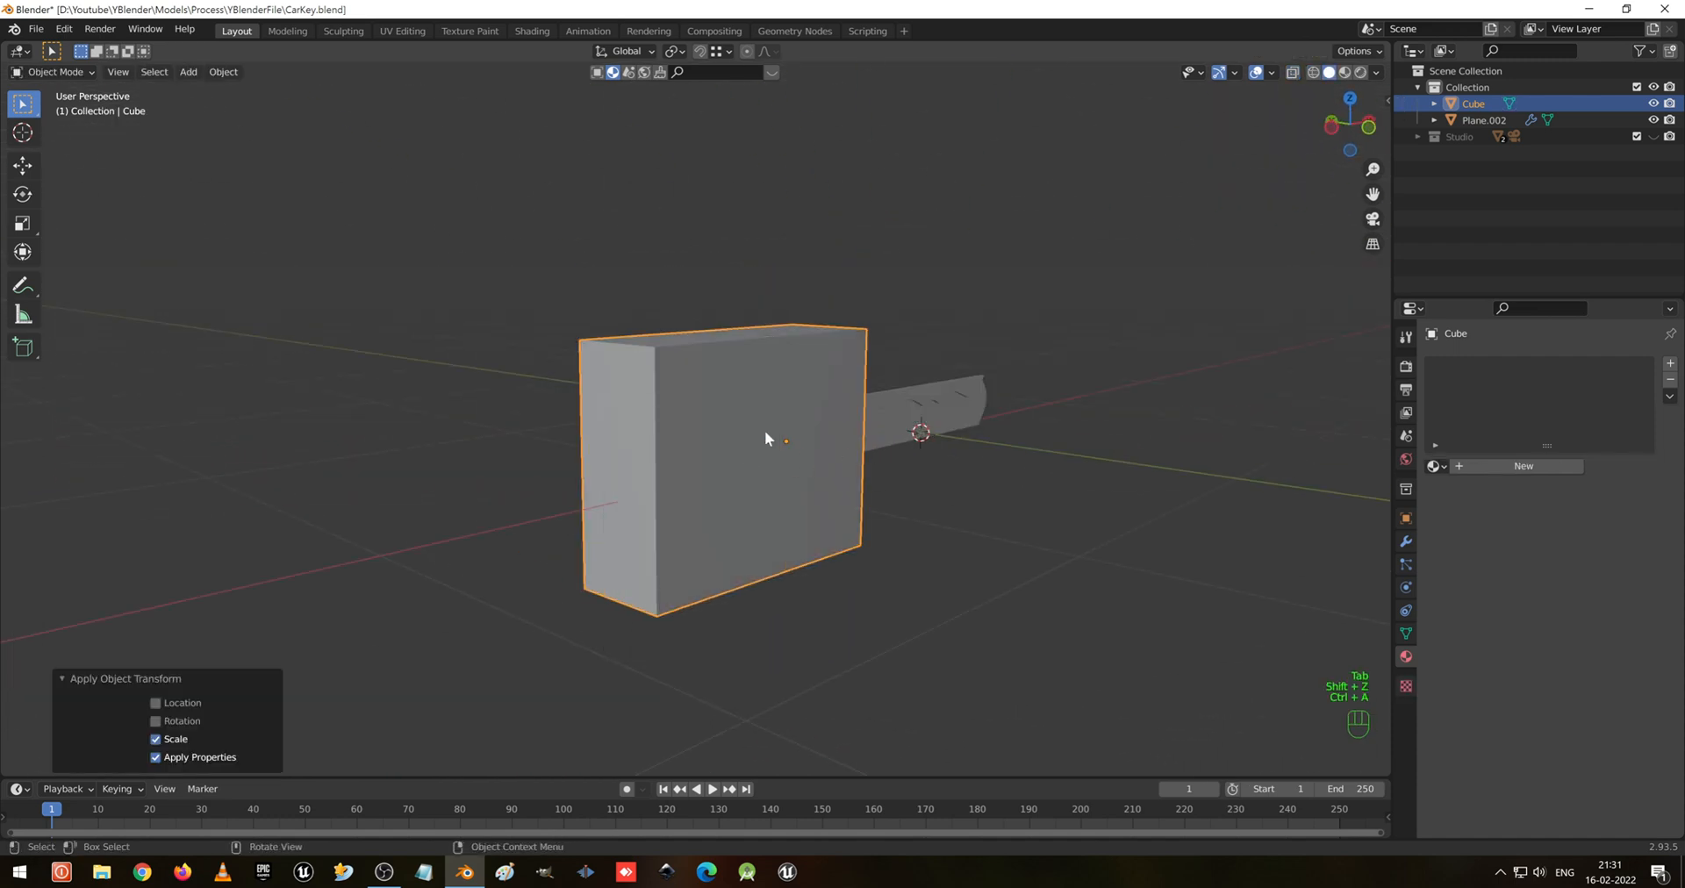
Add three evenly spaced vertical loop cuts across the block's length in Edit Mode, without sliding them
middle_click_drag(767, 441, 708, 367)
key("Tab")
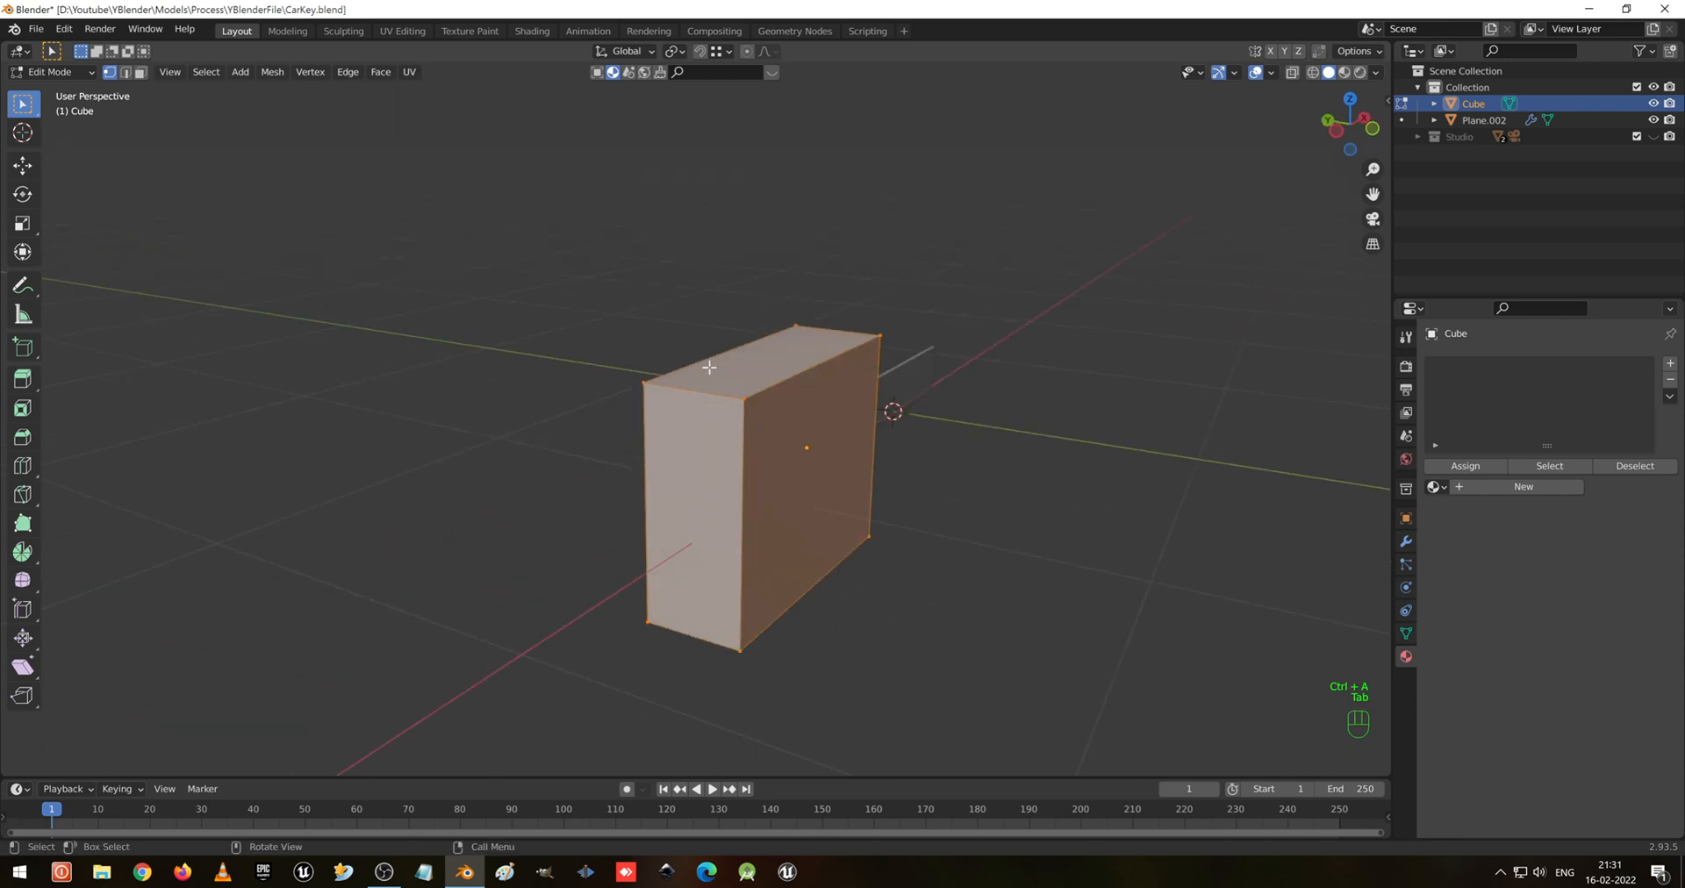
left_click(709, 367)
middle_click_drag(767, 444, 679, 464)
scroll(715, 468, "up", 2)
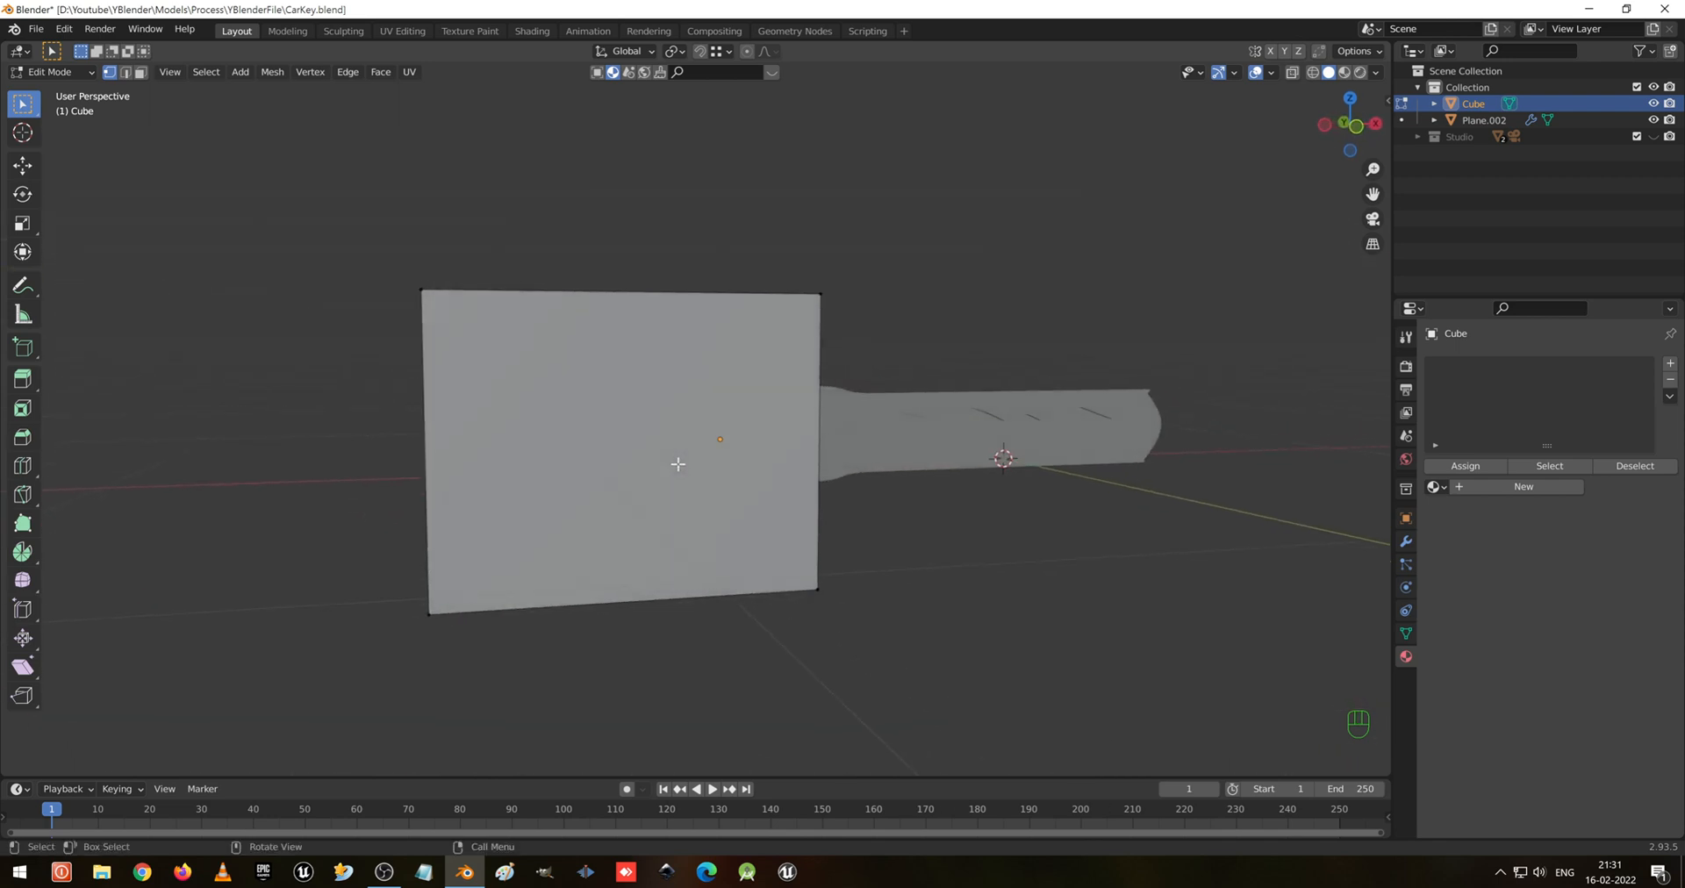
key("ctrl+r")
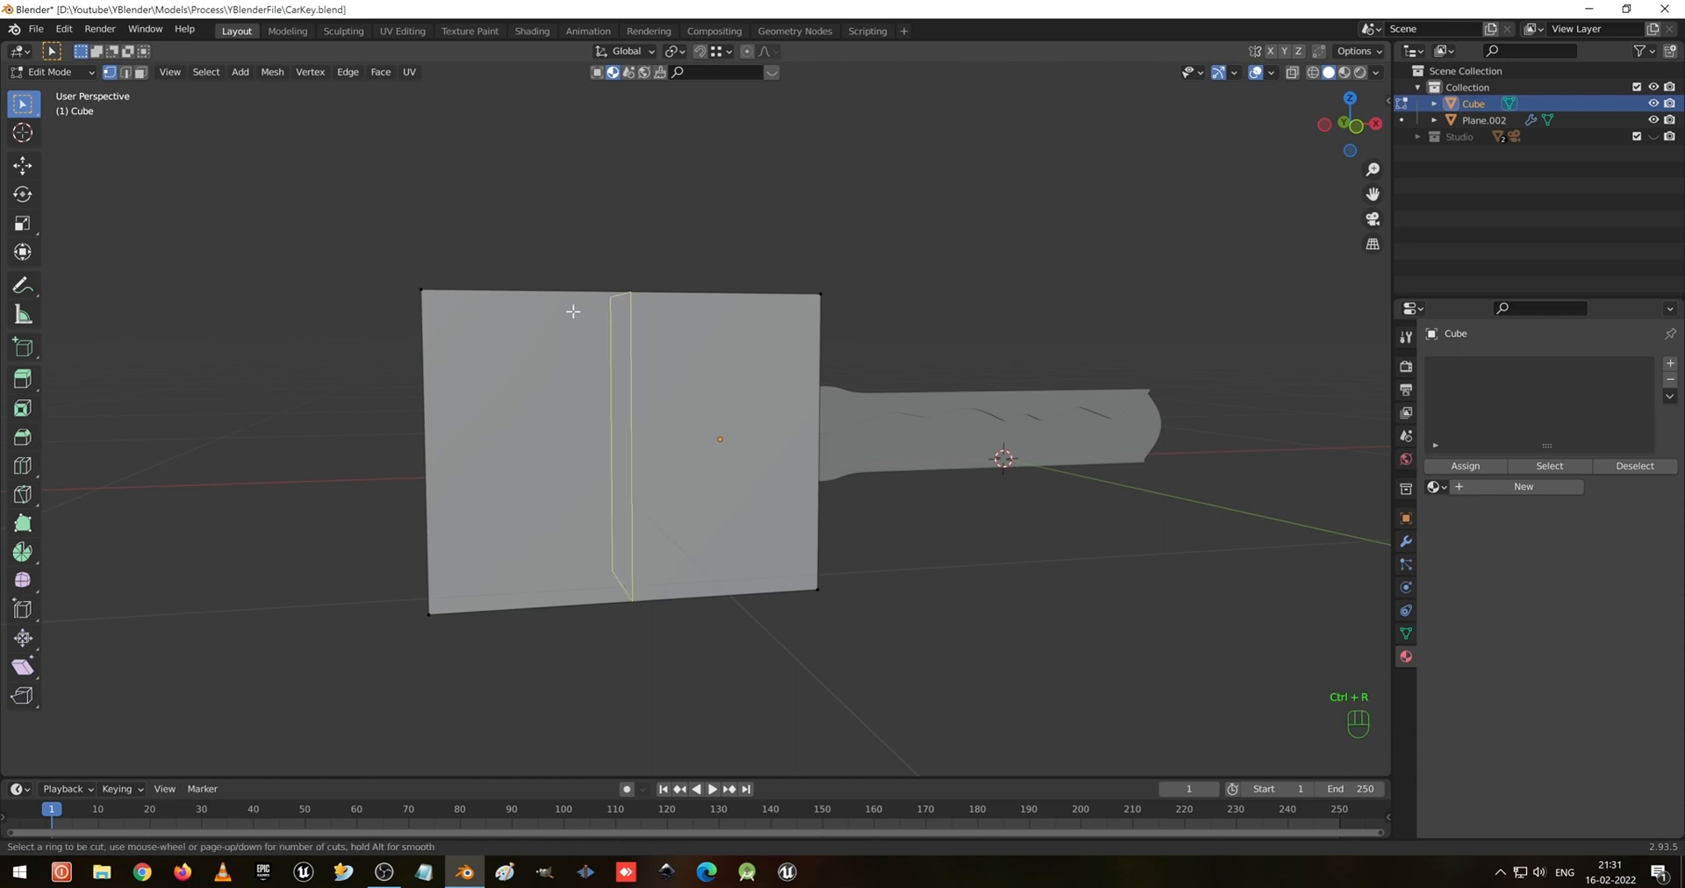
scroll(572, 313, "up", 1)
scroll(573, 310, "up", 1)
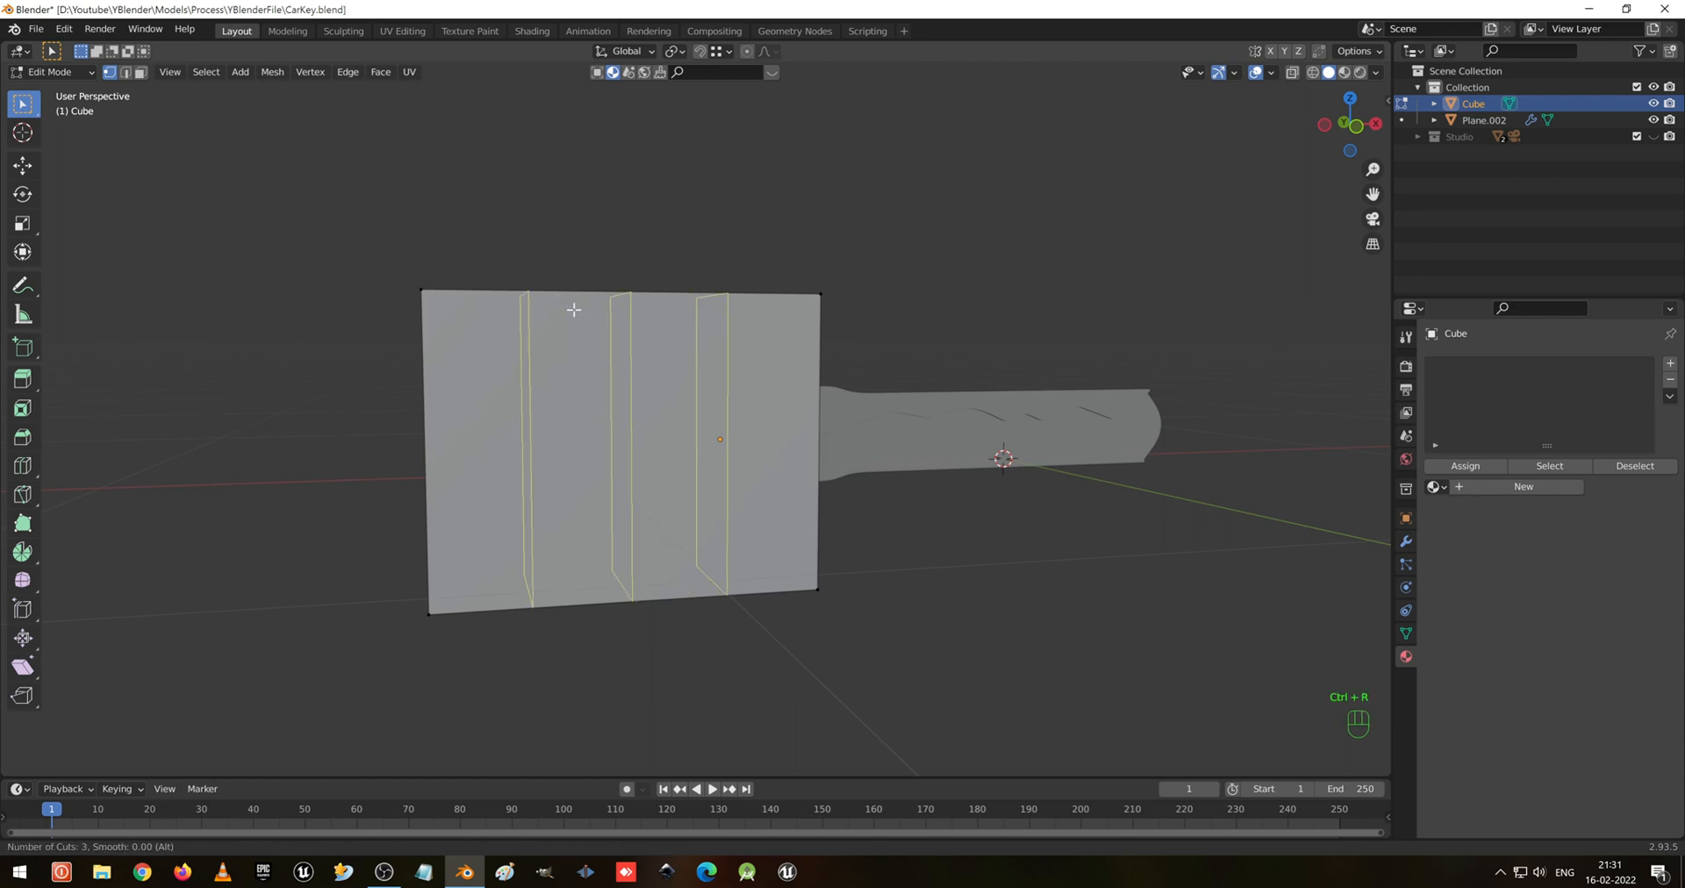
left_click(574, 310)
right_click(573, 311)
Add four evenly spaced horizontal loop cuts across the block's height, without sliding them
key("ctrl+r")
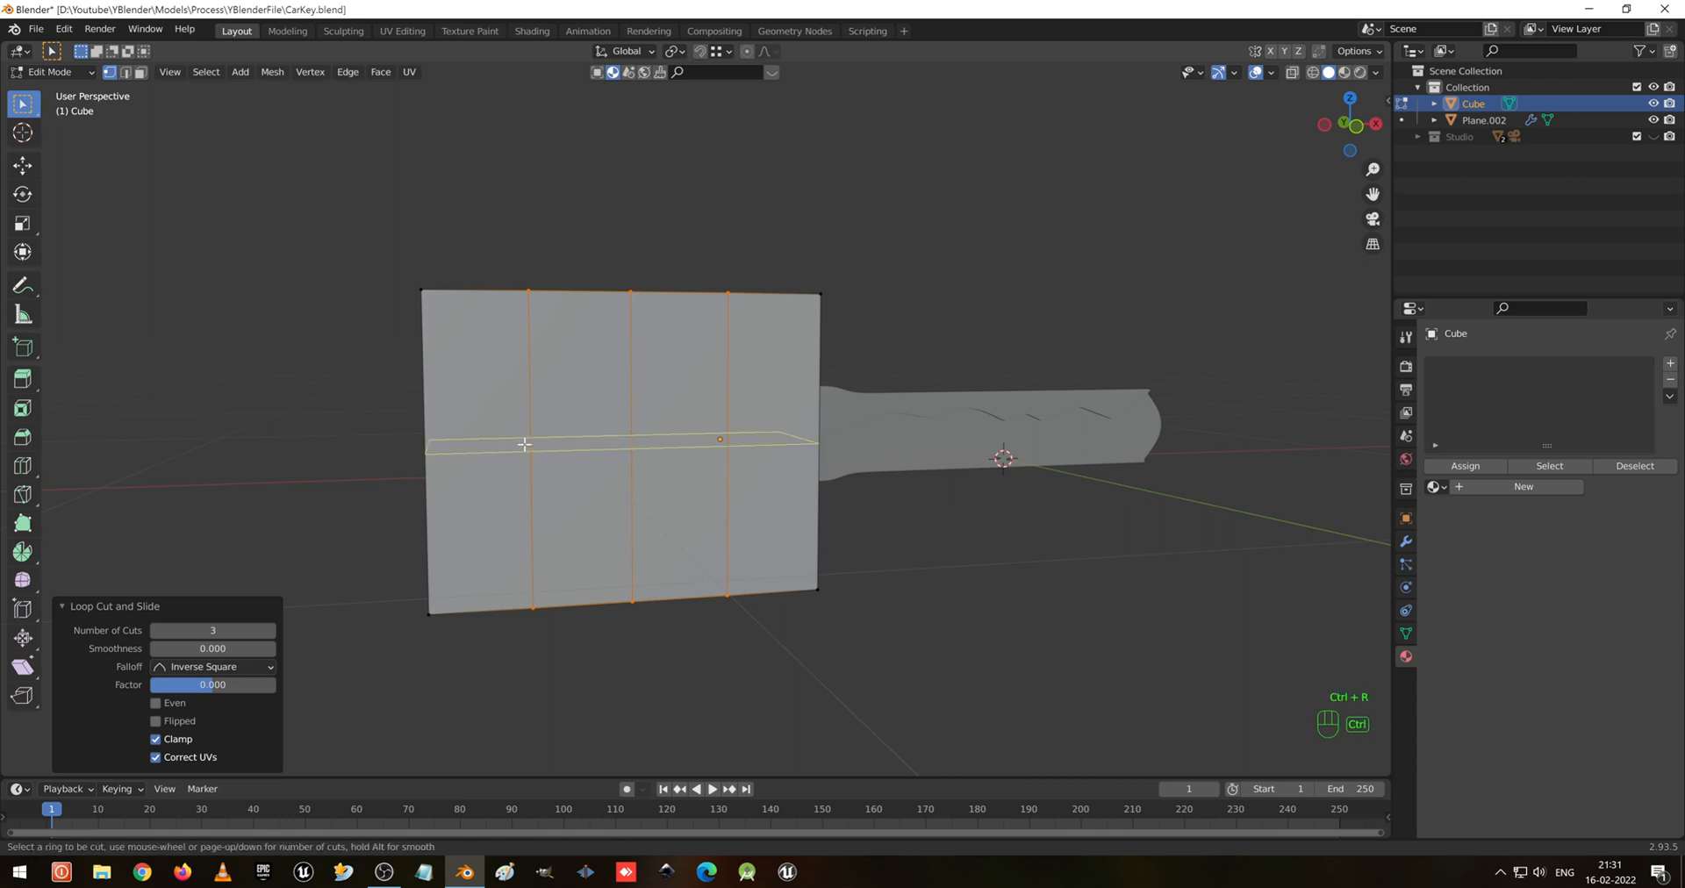
scroll(526, 442, "up", 1)
scroll(526, 441, "up", 1)
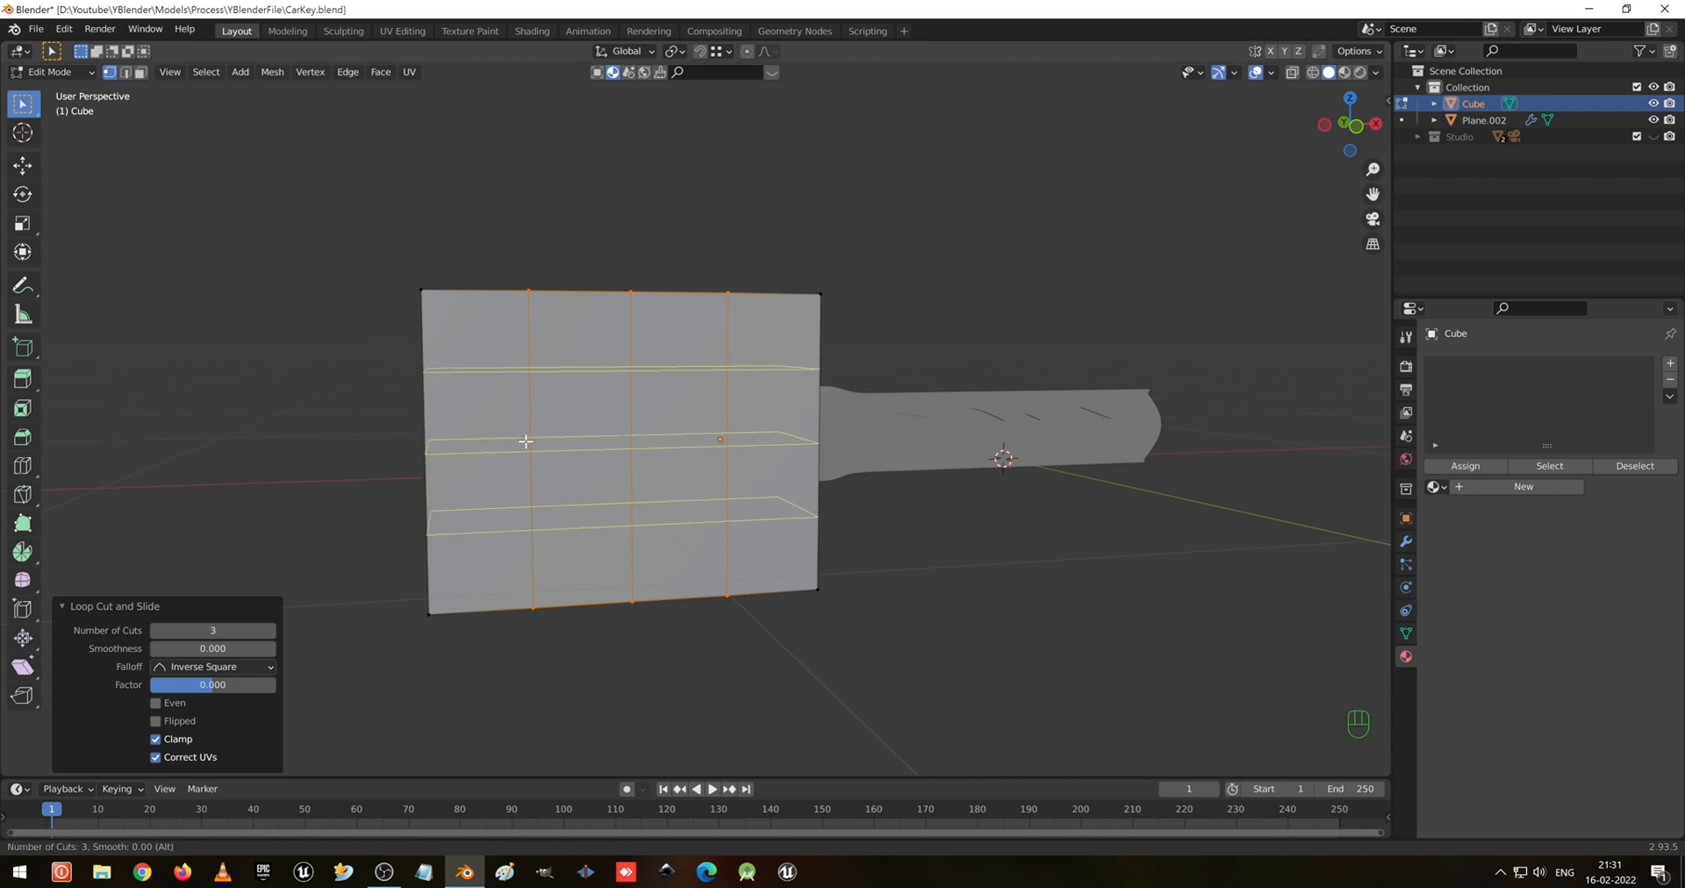
scroll(526, 442, "up", 1)
left_click(526, 442)
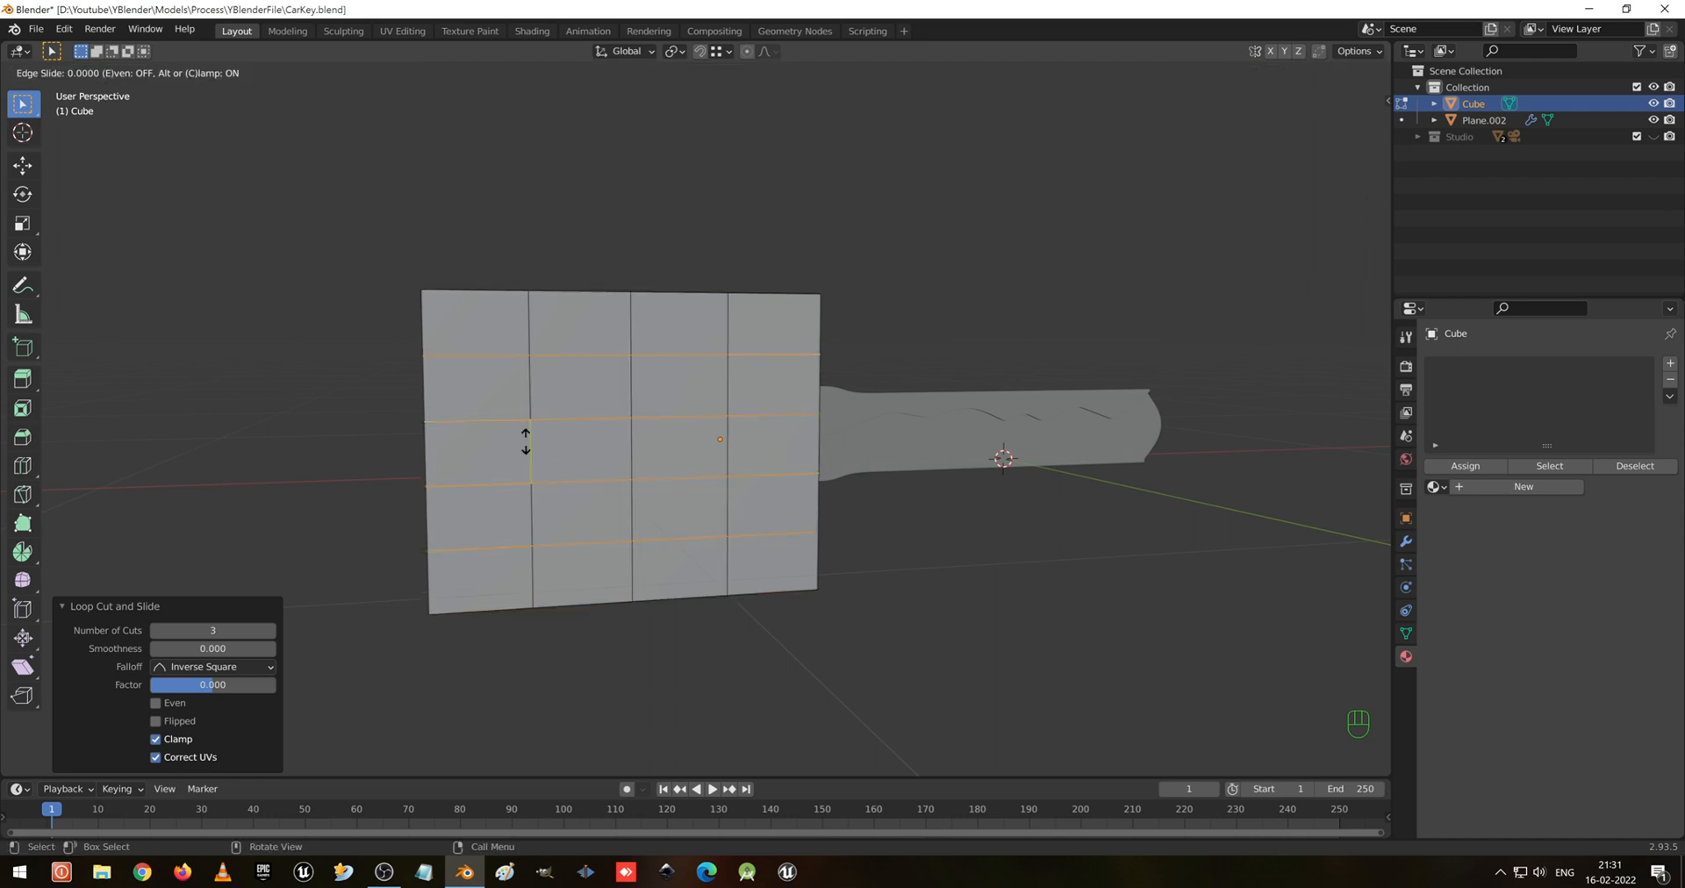
right_click(526, 442)
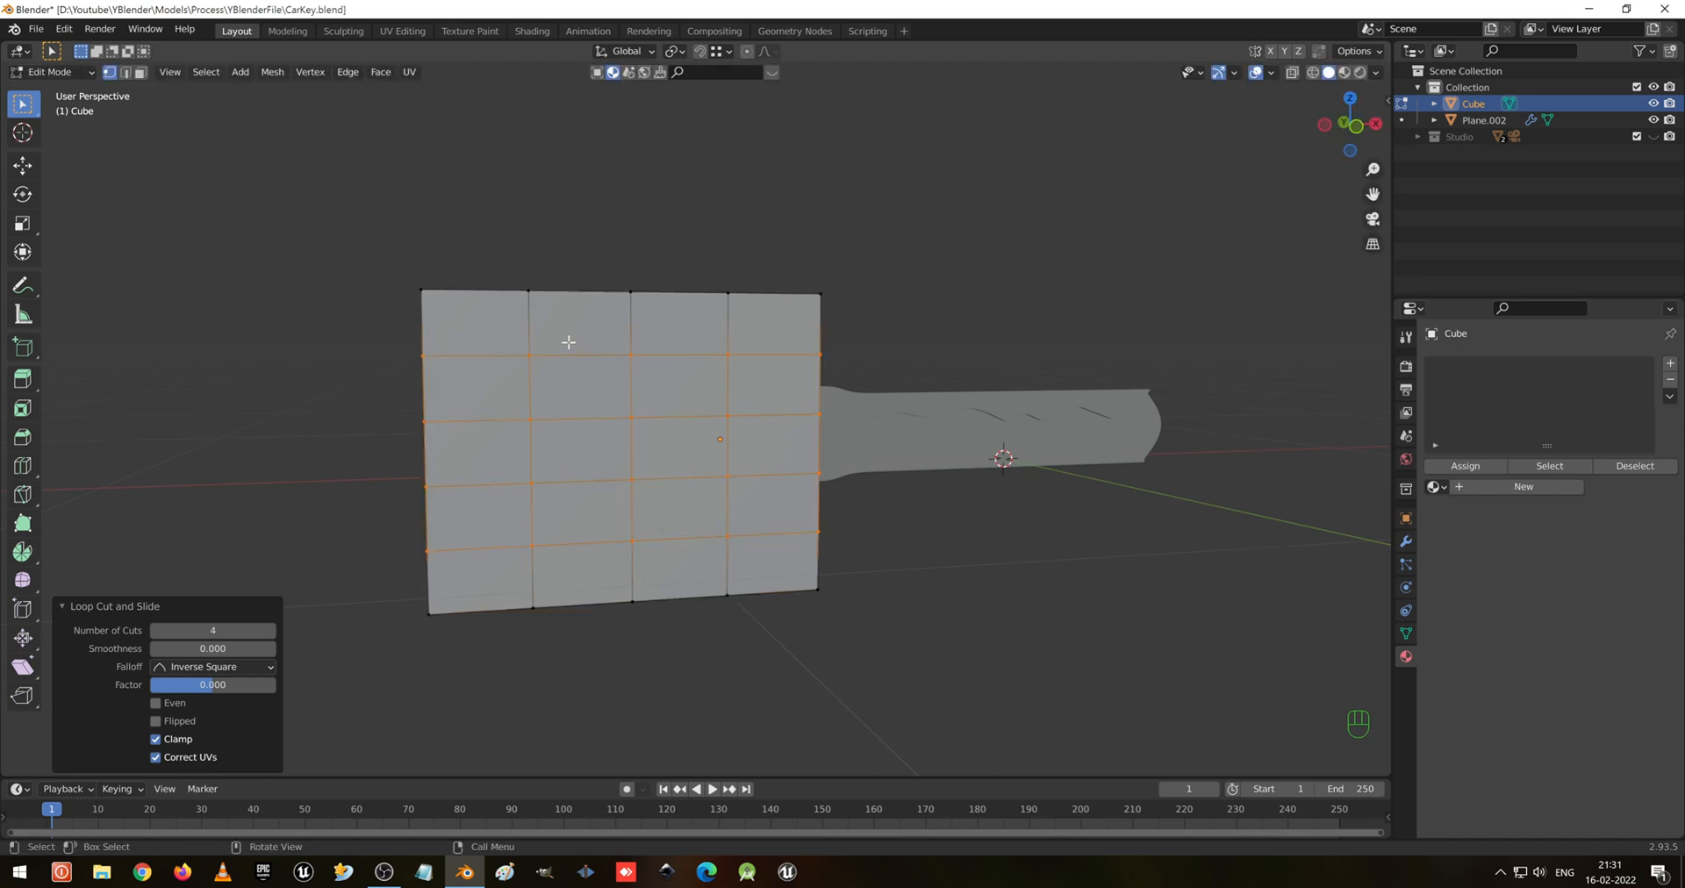
middle_click_drag(586, 337, 624, 346)
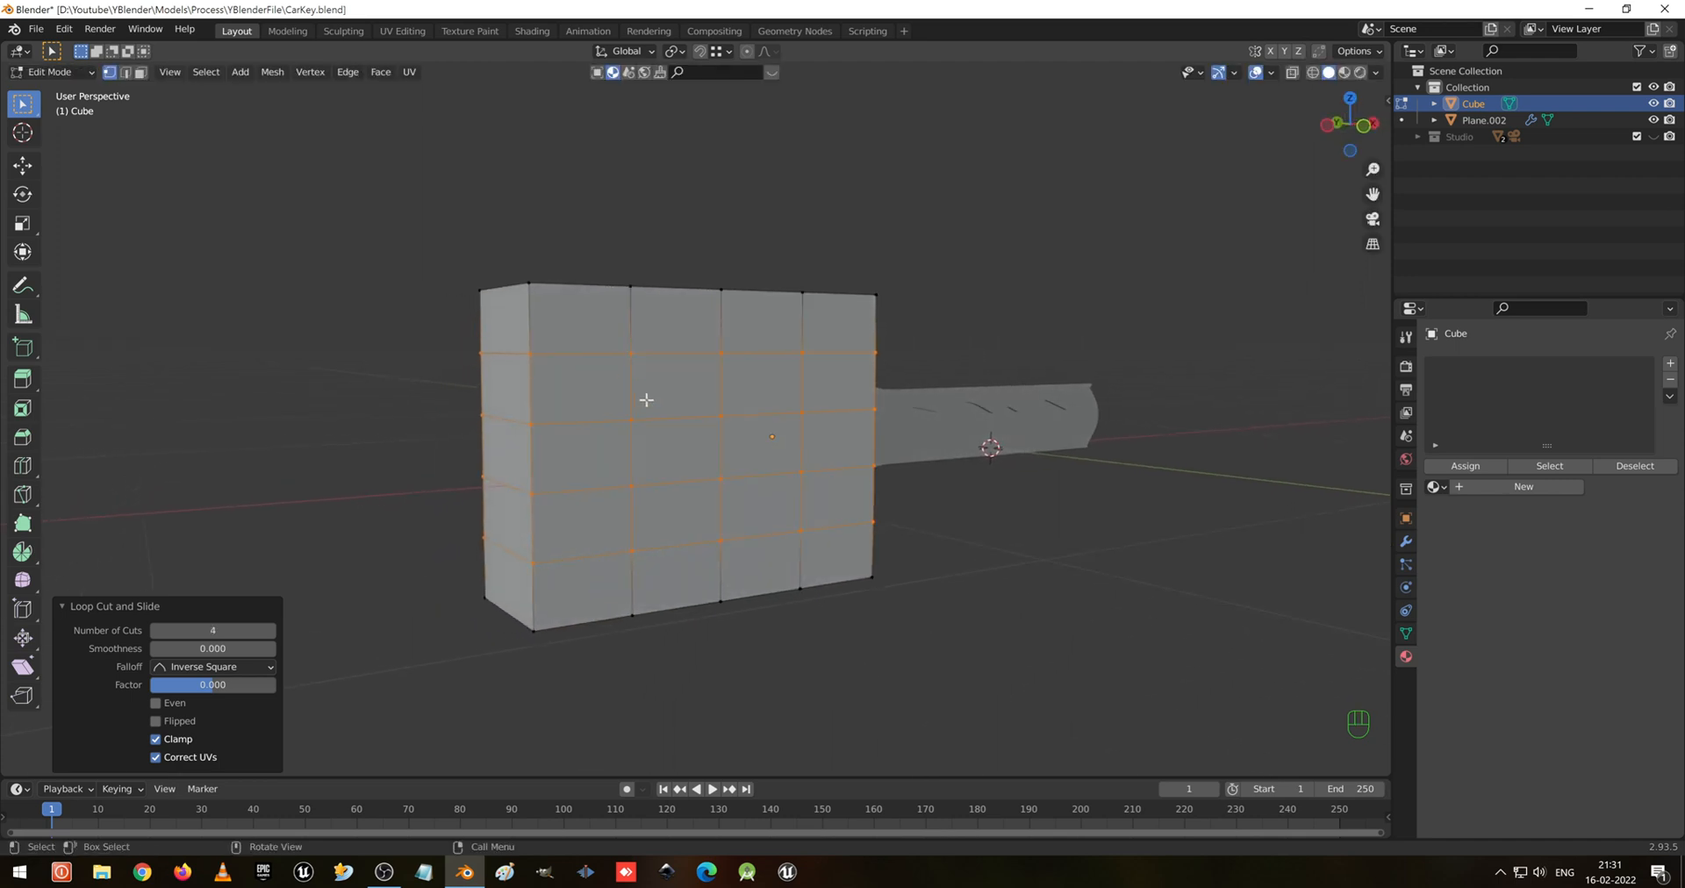
Undo the previous loop cuts and add four evenly spaced vertical loop cuts across the block's length, without sliding them
key("ctrl+z")
key("ctrl+z")
key("ctrl+r")
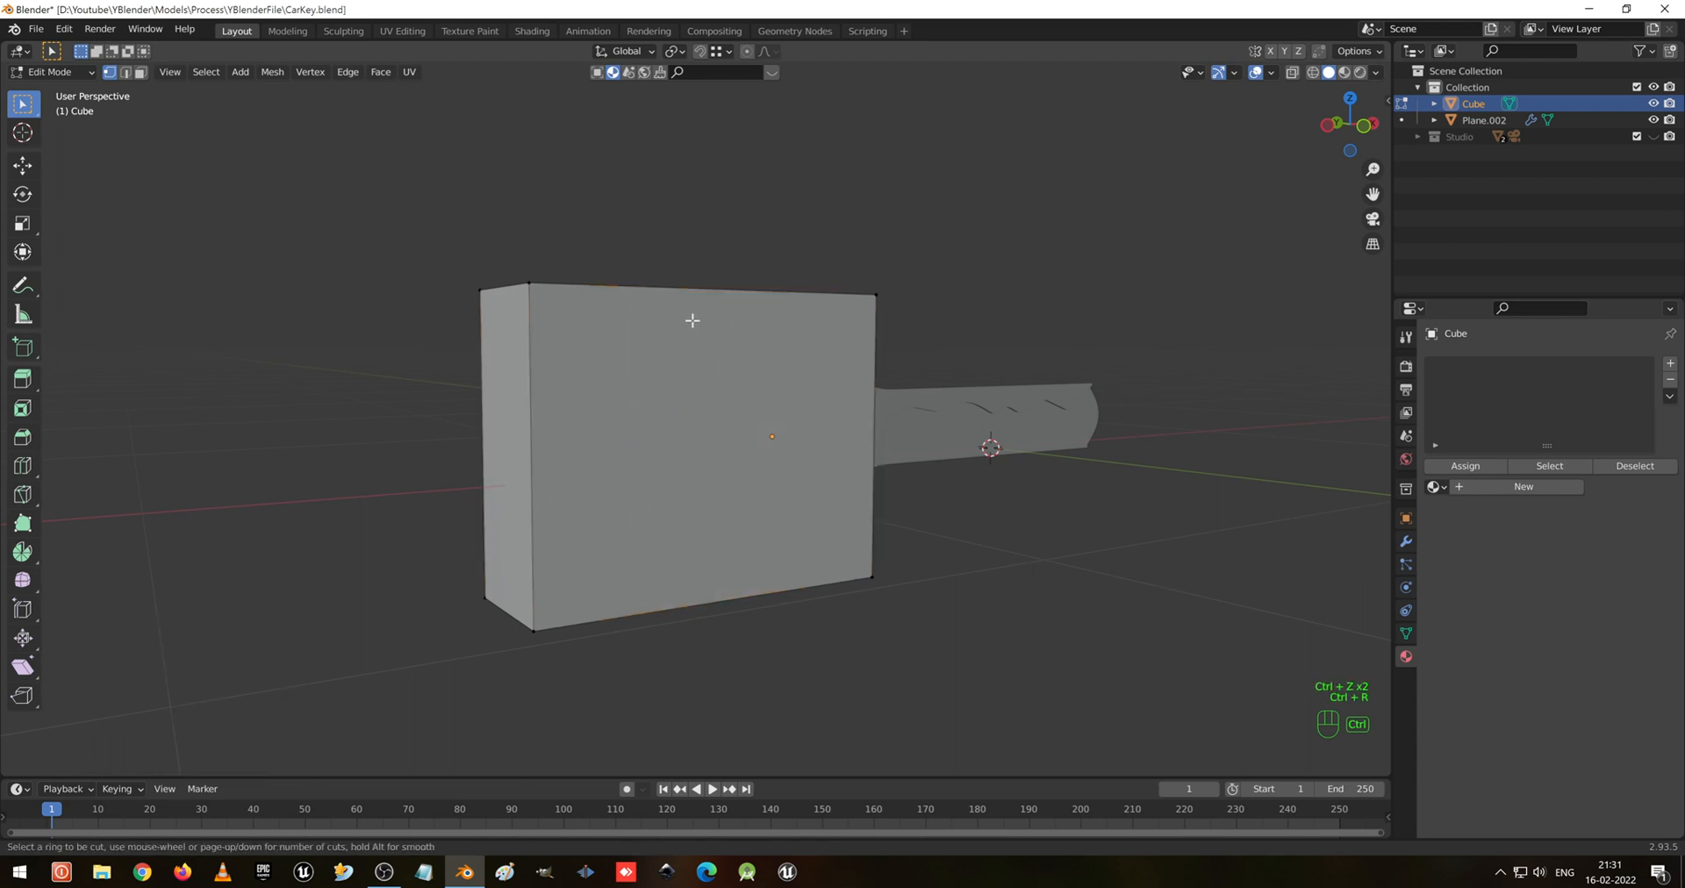
scroll(684, 288, "up", 3)
left_click(684, 288)
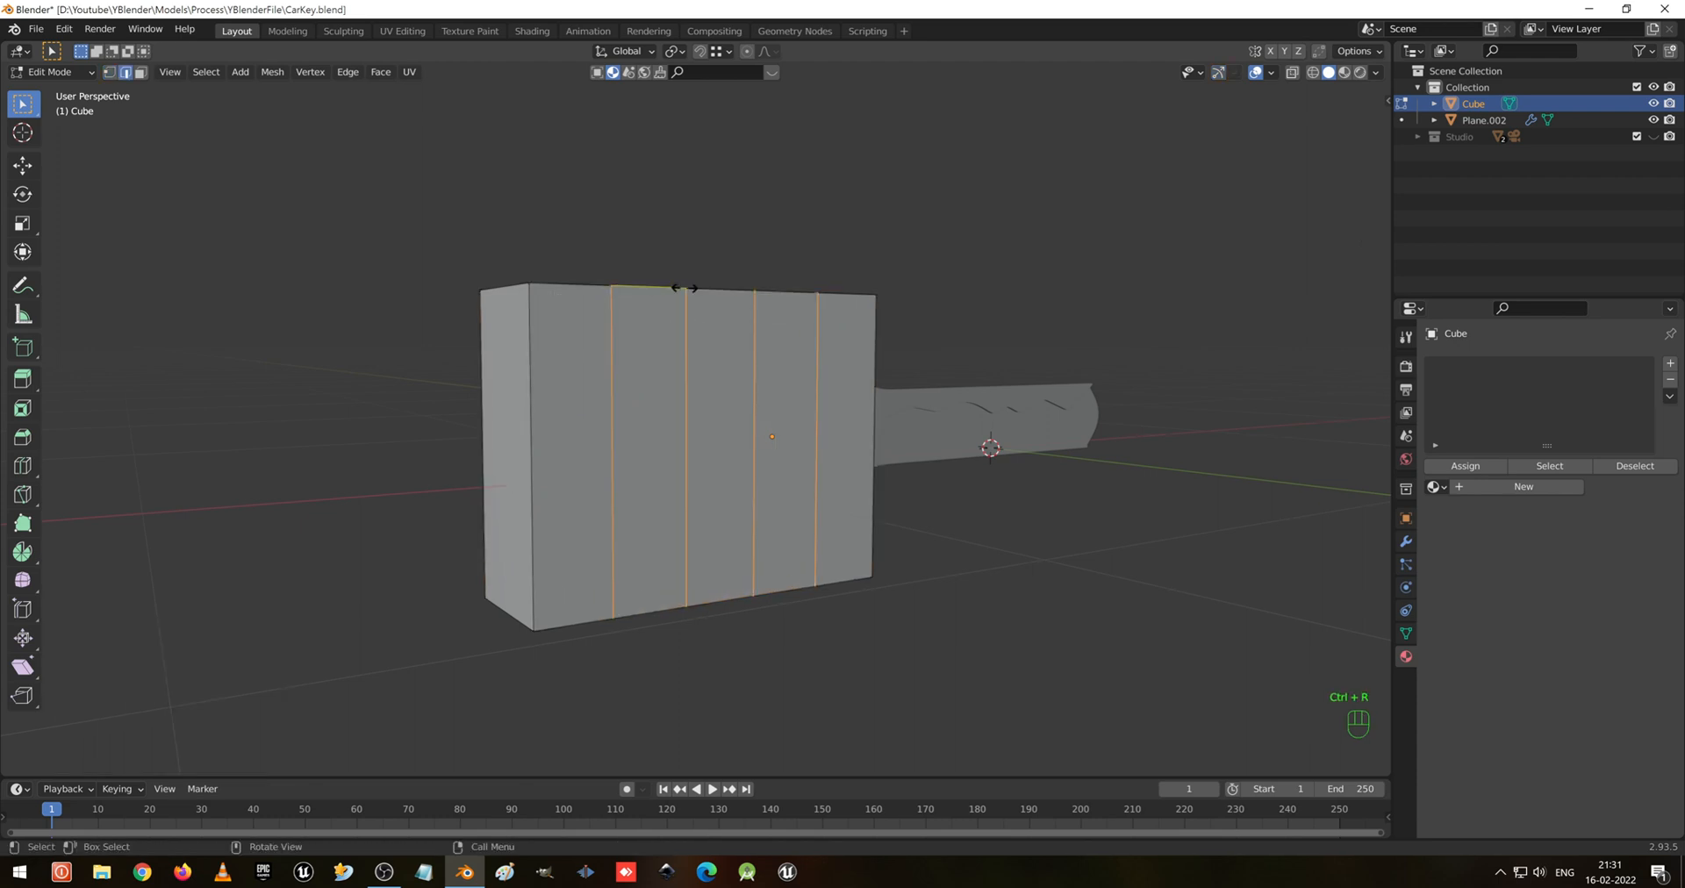
right_click(681, 325)
Add four evenly spaced horizontal loop cuts to the block, dividing its height into five rows without sliding the cuts
key("ctrl+r")
scroll(683, 436, "up", 4)
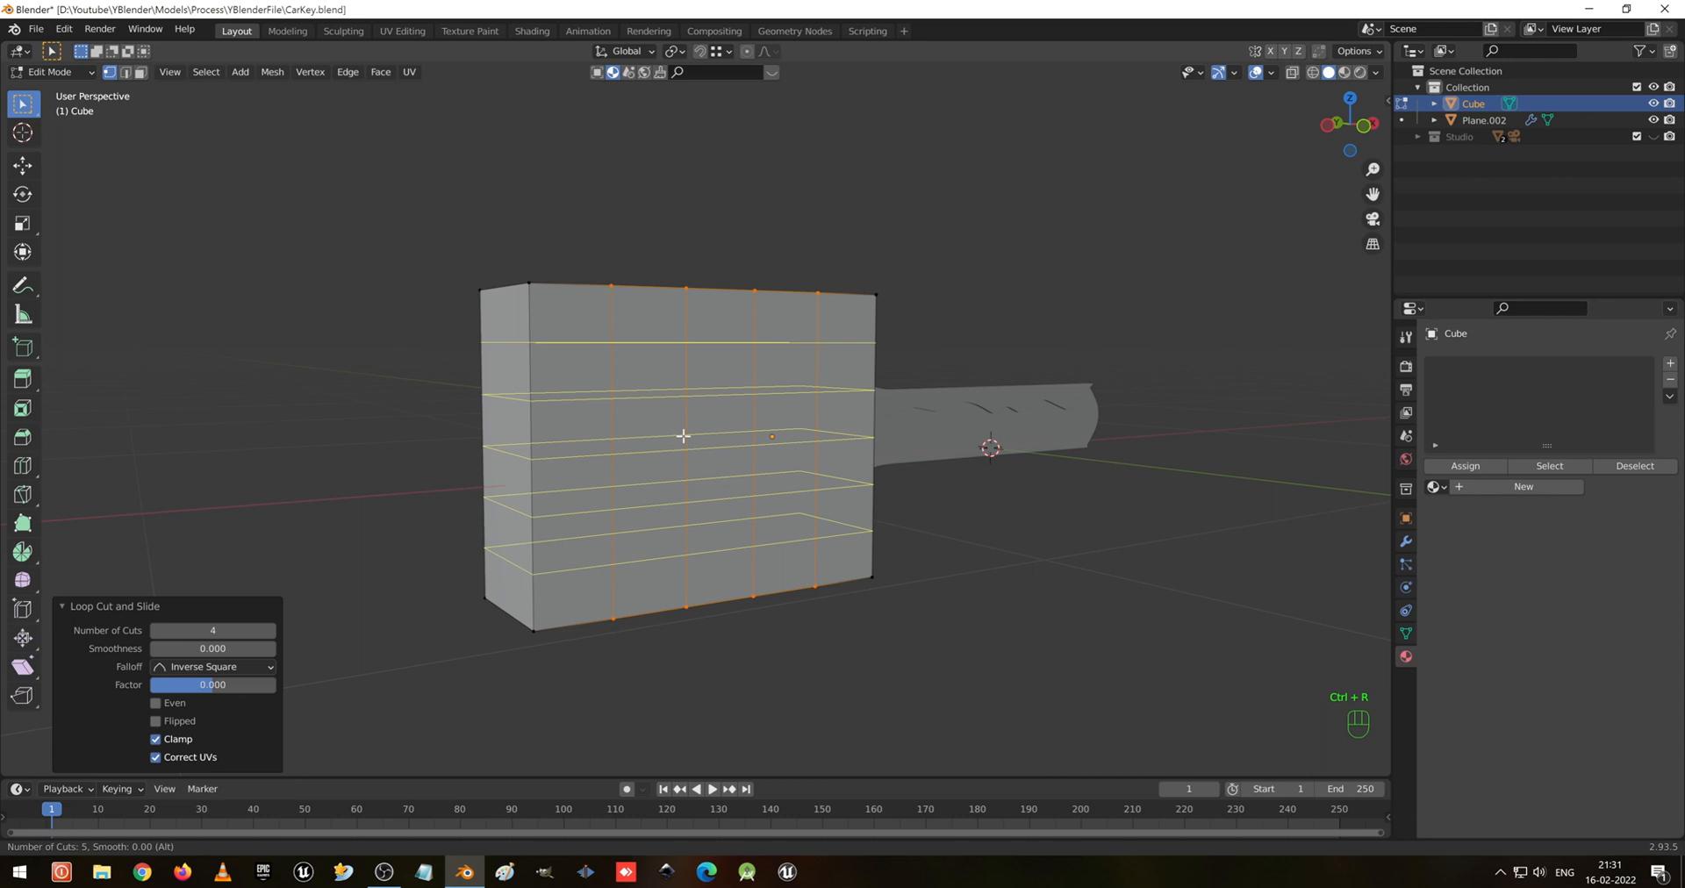
scroll(683, 436, "down", 1)
left_click(683, 437)
right_click(682, 437)
In front wireframe view, delete the two-by-two group of vertices at the block's upper corner farthest from the blade, through its full thickness
middle_click_drag(617, 372, 667, 424, "alt")
scroll(650, 395, "up", 3)
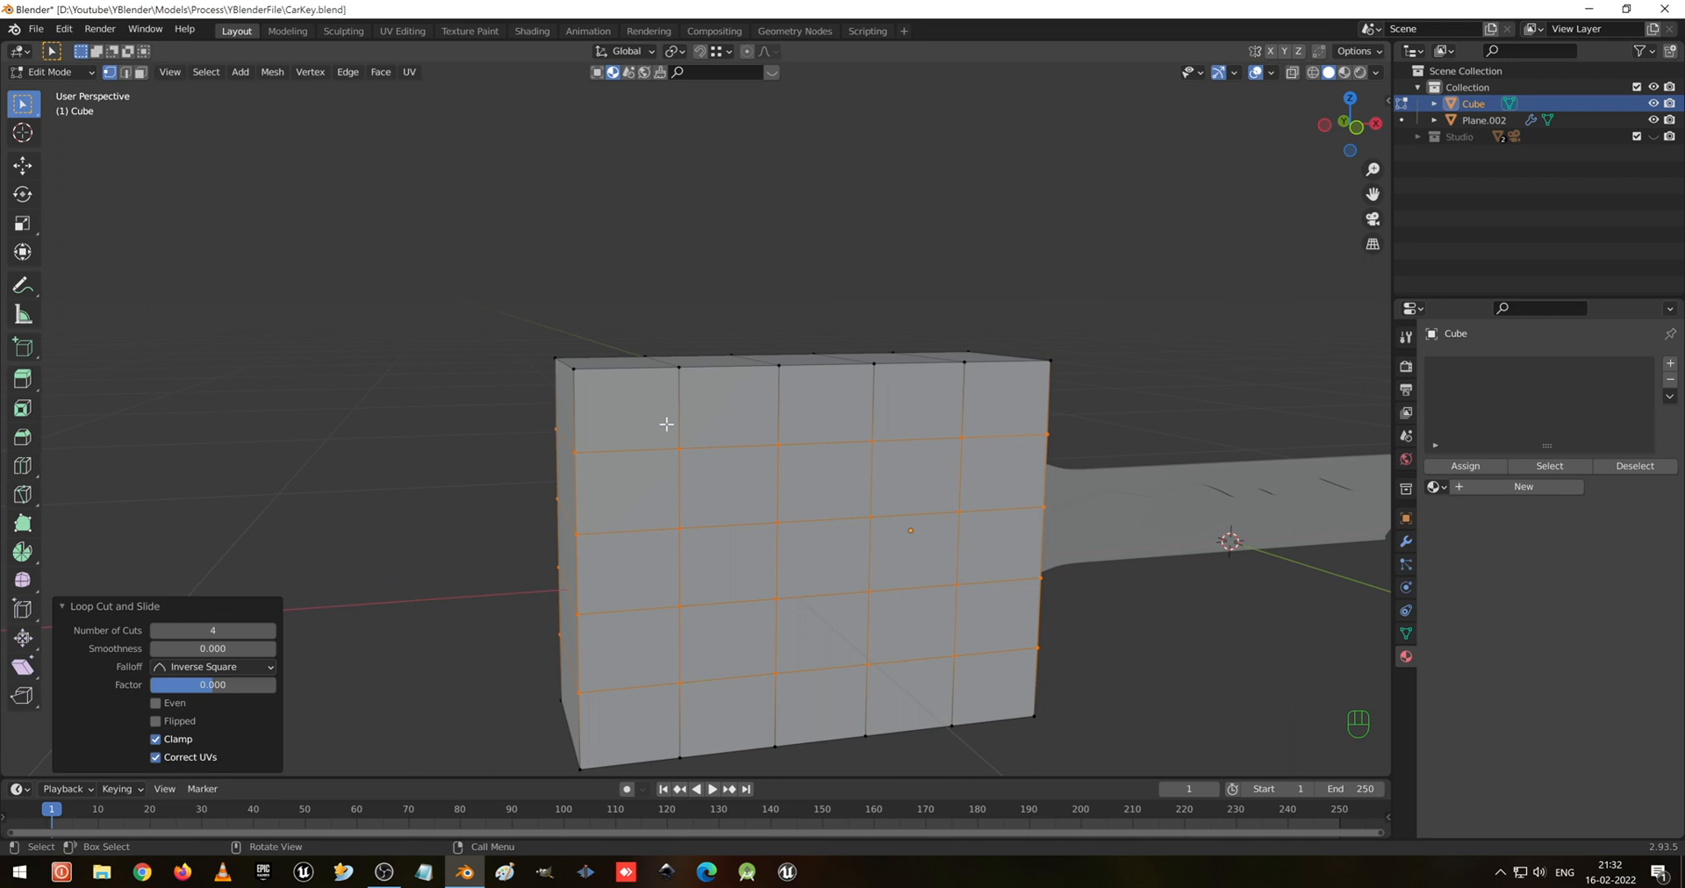
key("KP_3")
key("KP_1")
left_click(545, 166)
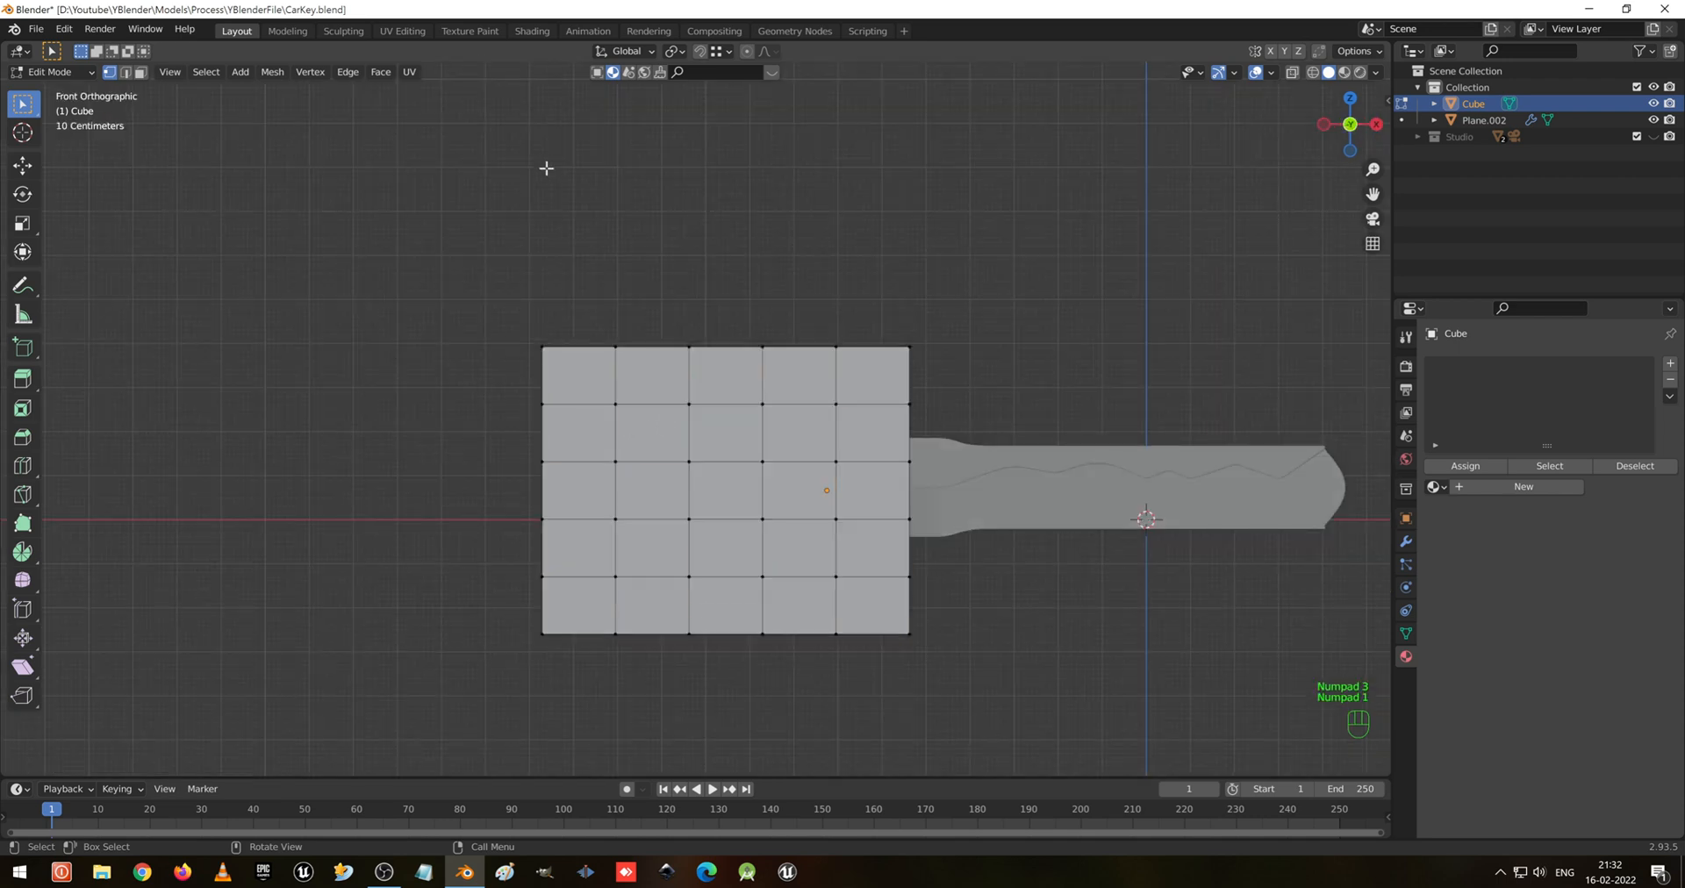
key("shift+z")
left_click_drag(433, 188, 644, 420)
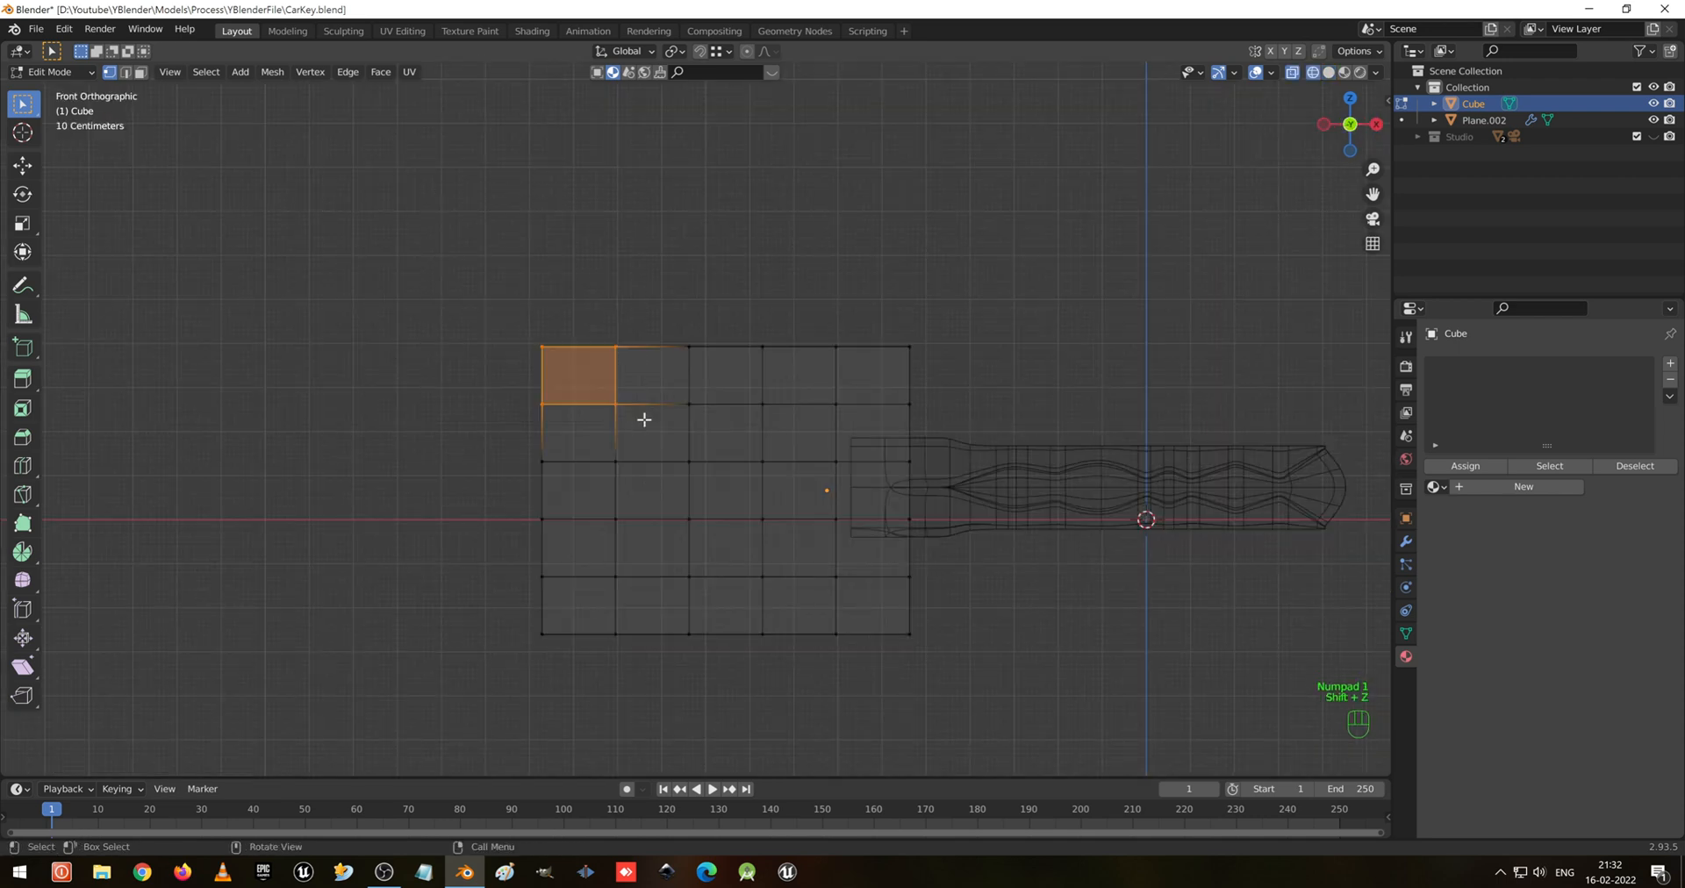
key("x")
left_click(664, 246)
Return to solid shading and fill the open stepped notch with four faces spanning the block's thickness
middle_click_drag(610, 251, 704, 275)
key("shift+z")
middle_click_drag(880, 451, 790, 418, "shift")
left_click(760, 355)
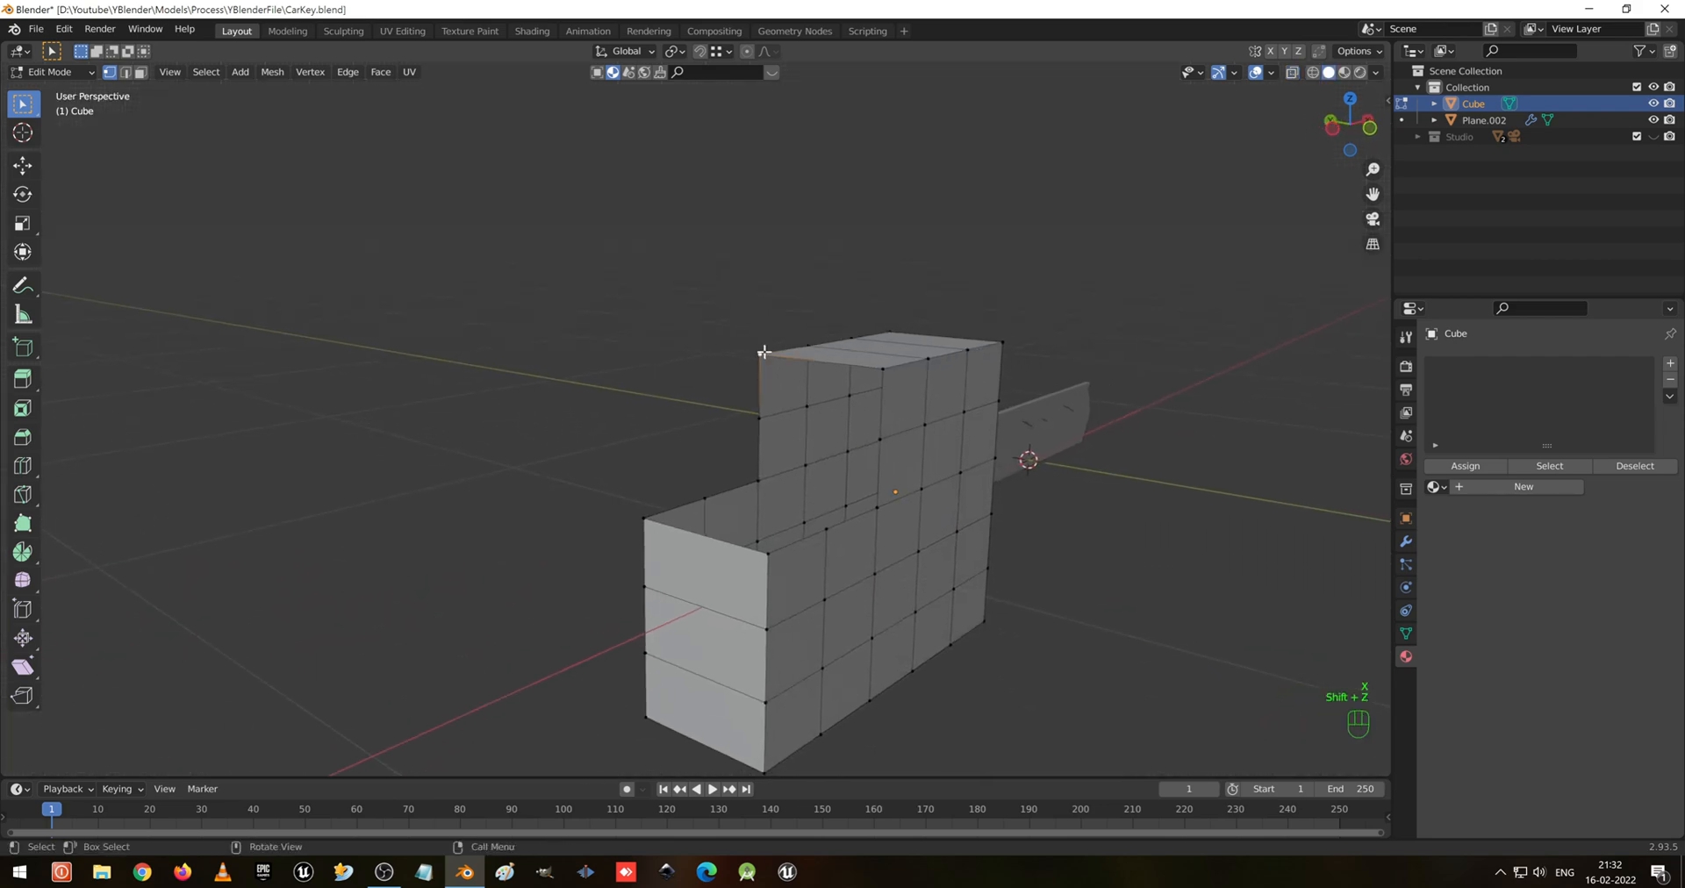
left_click(887, 368, "shift")
key("f")
key("f")
key("f")
key("f")
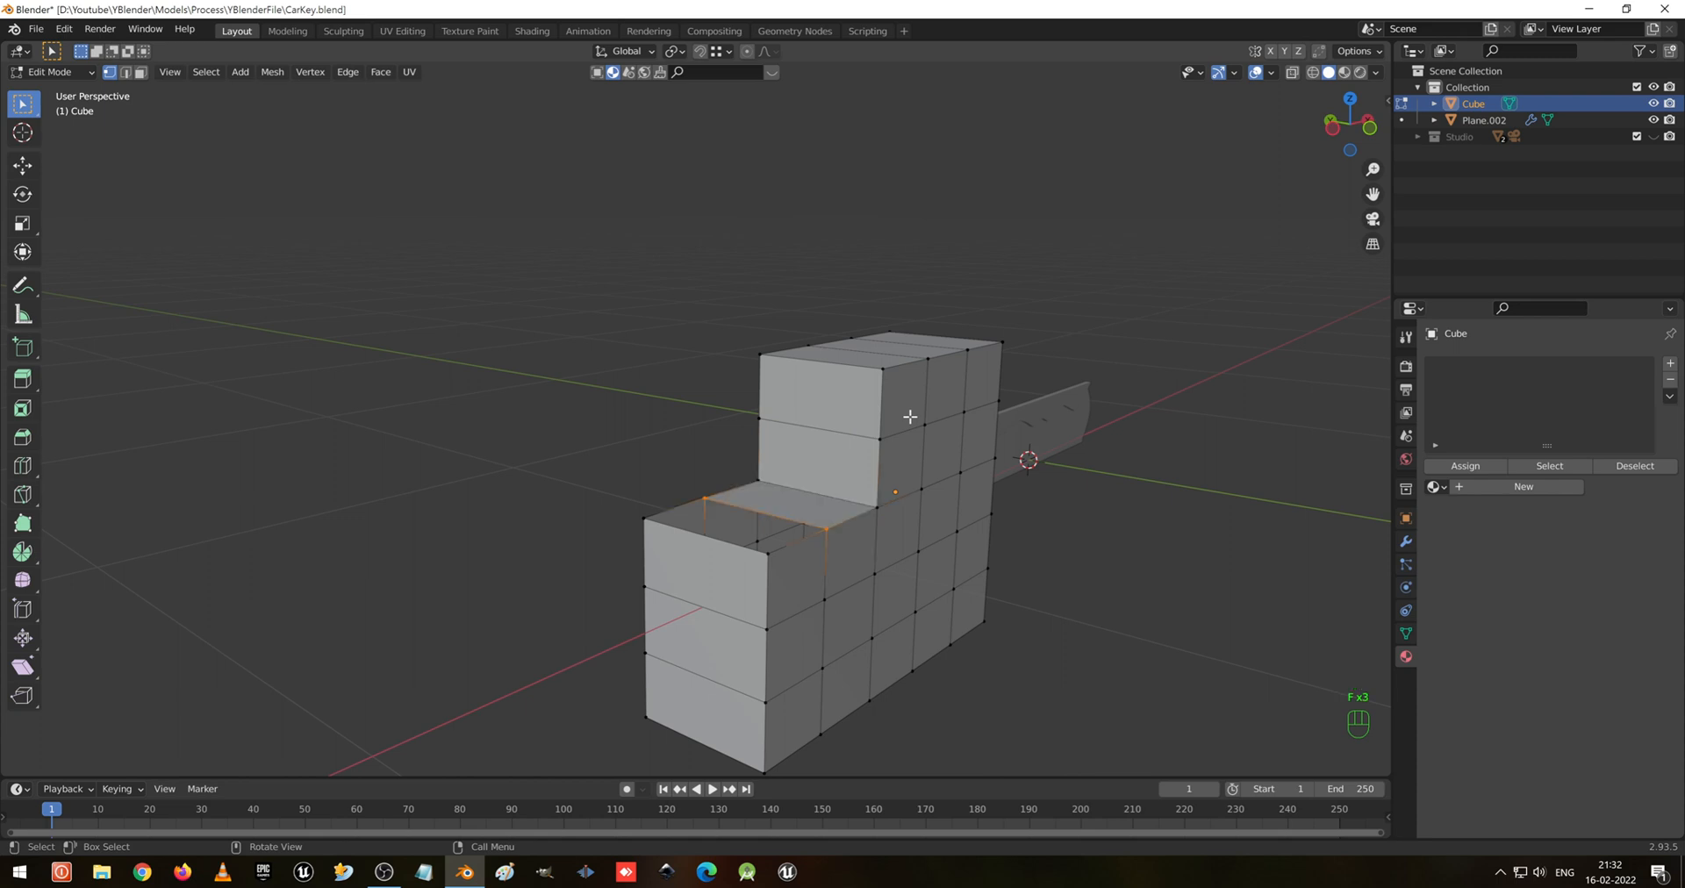
Add two evenly spaced loop cuts through the block's thickness, running around its stepped outline, without sliding them
middle_click_drag(875, 405, 829, 520)
key("ctrl+r")
scroll(830, 520, "up", 1)
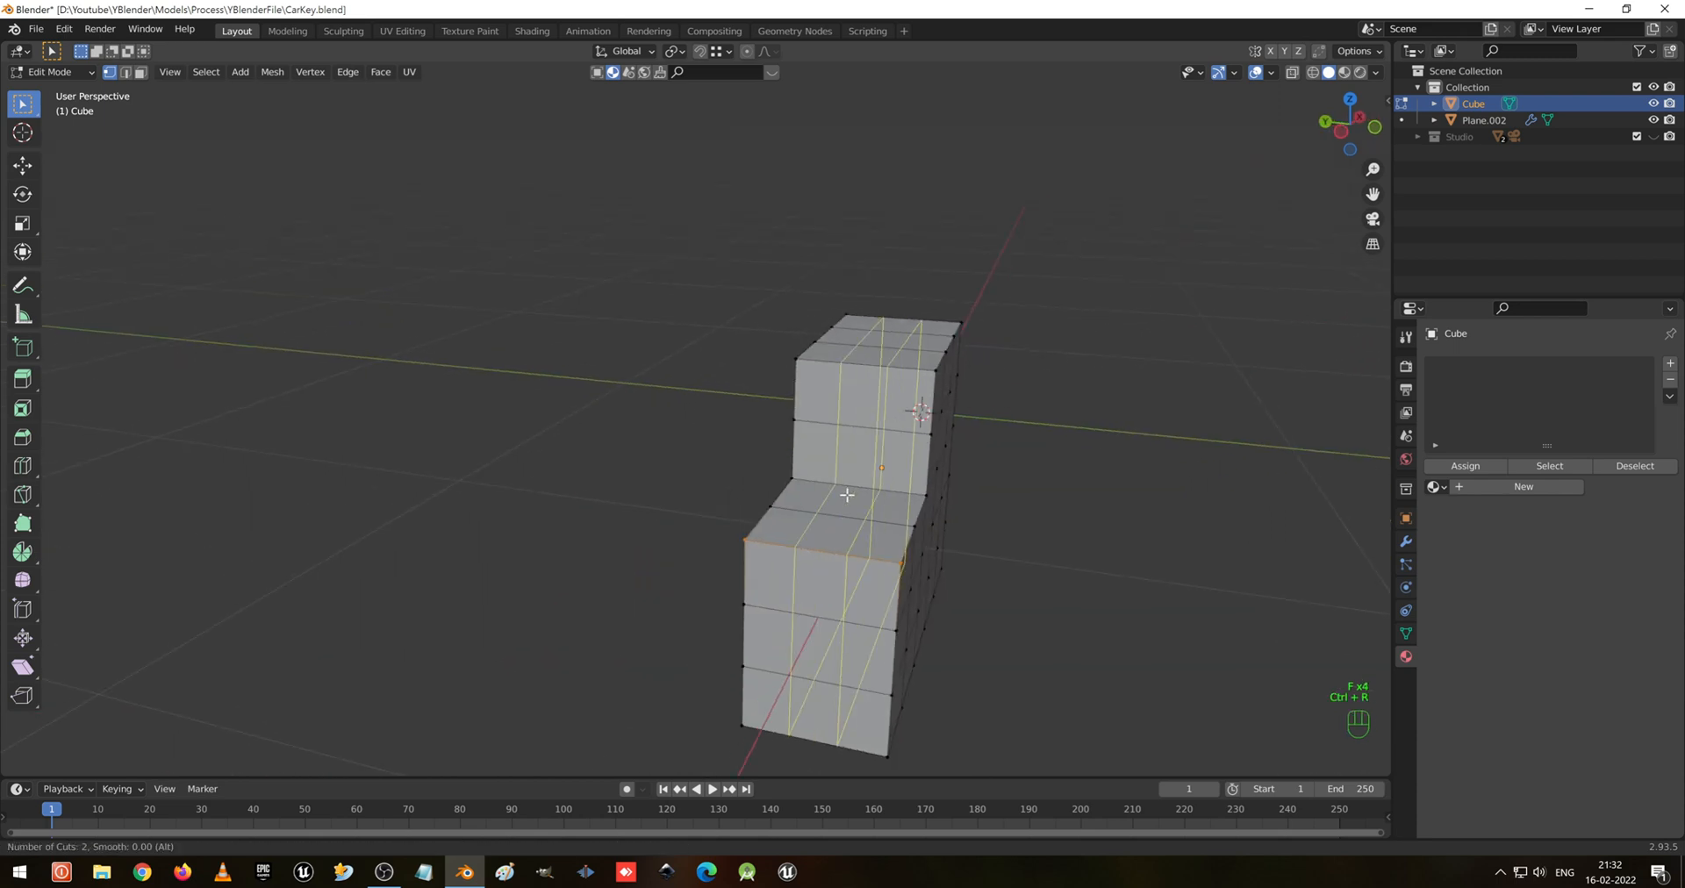
left_click(829, 520)
right_click(848, 495)
Try to bevel the outline edge loops of the block's side faces with two segments, about 4.15 cm wide
middle_click_drag(882, 465, 795, 443)
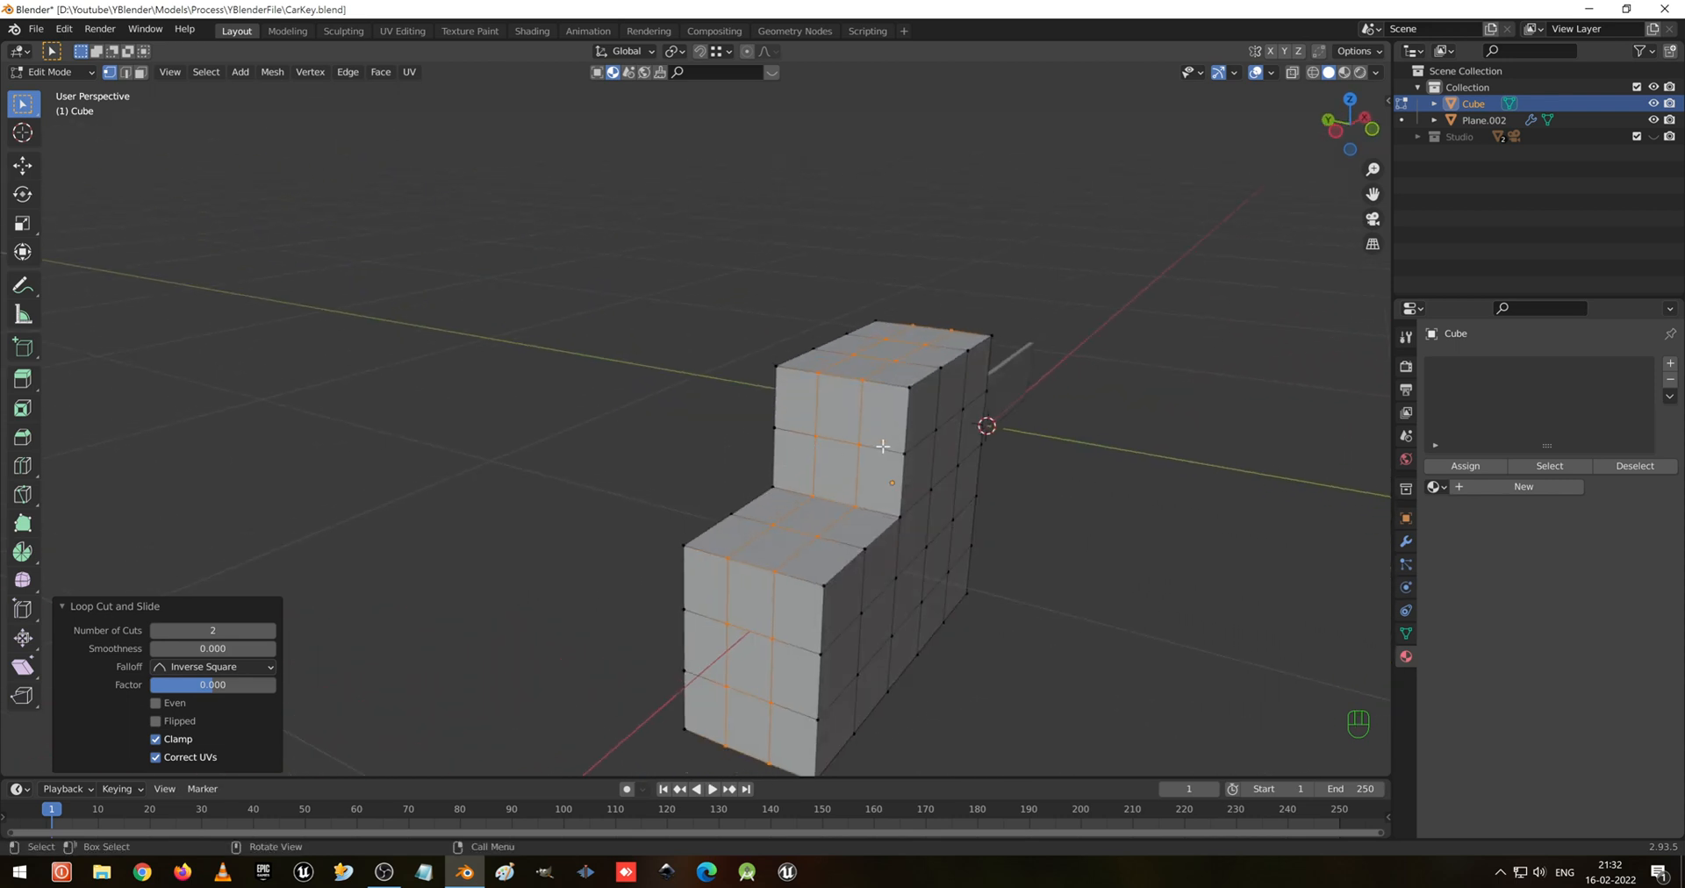
key("2")
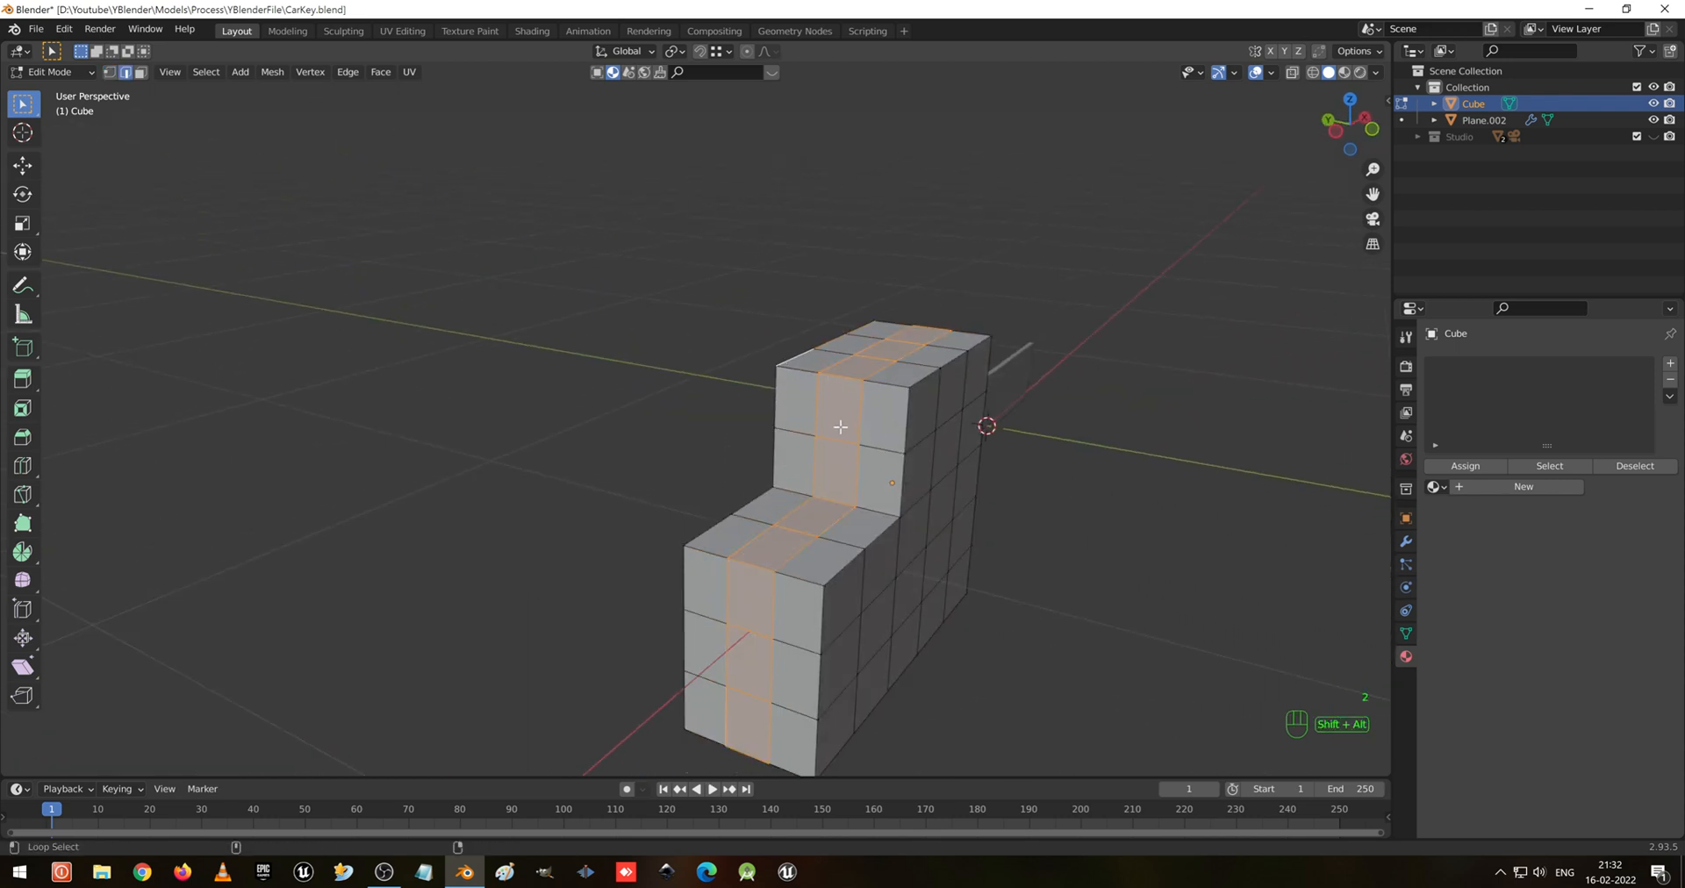
left_click(774, 406, "alt")
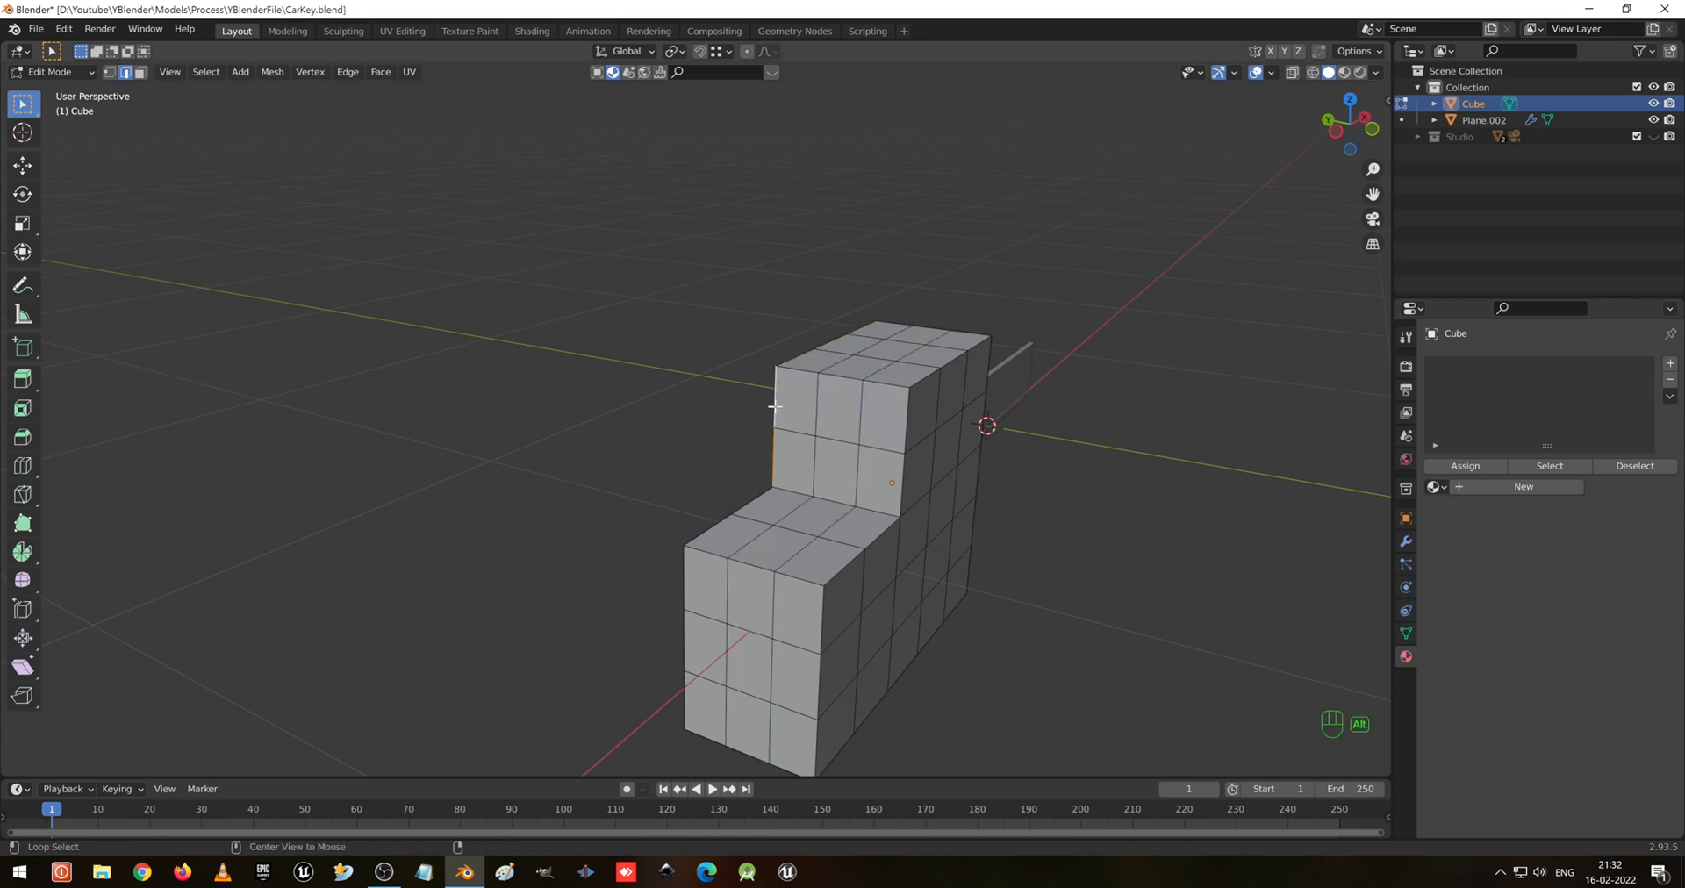
left_click(740, 515, "alt+shift")
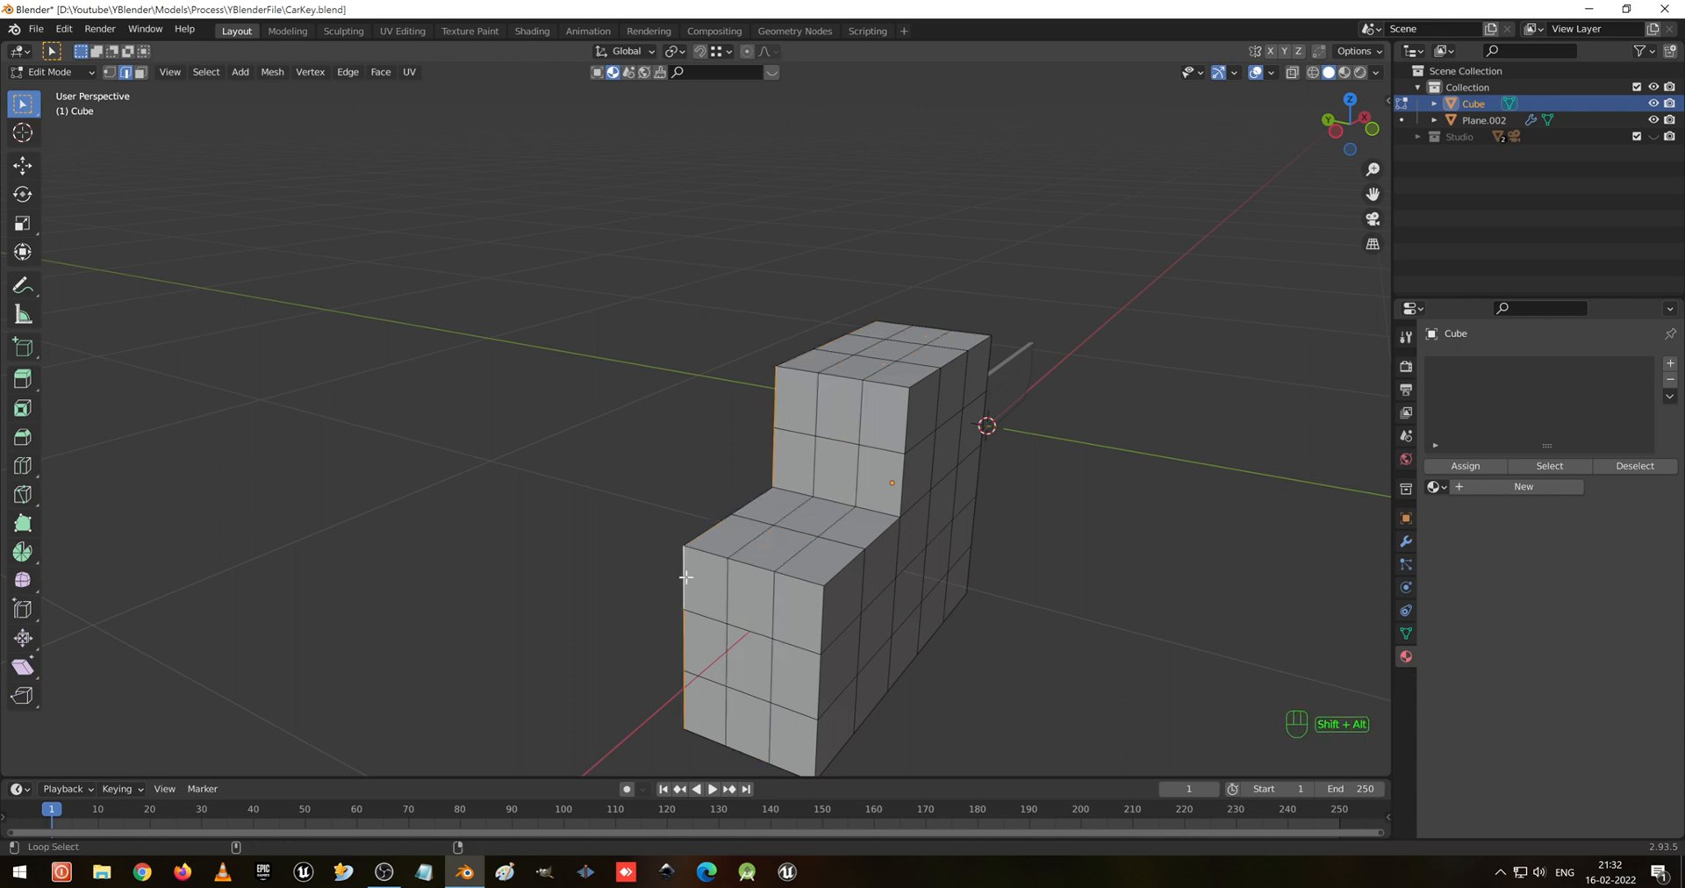
middle_click_drag(805, 350, 730, 509)
left_click(742, 404, "alt+shift")
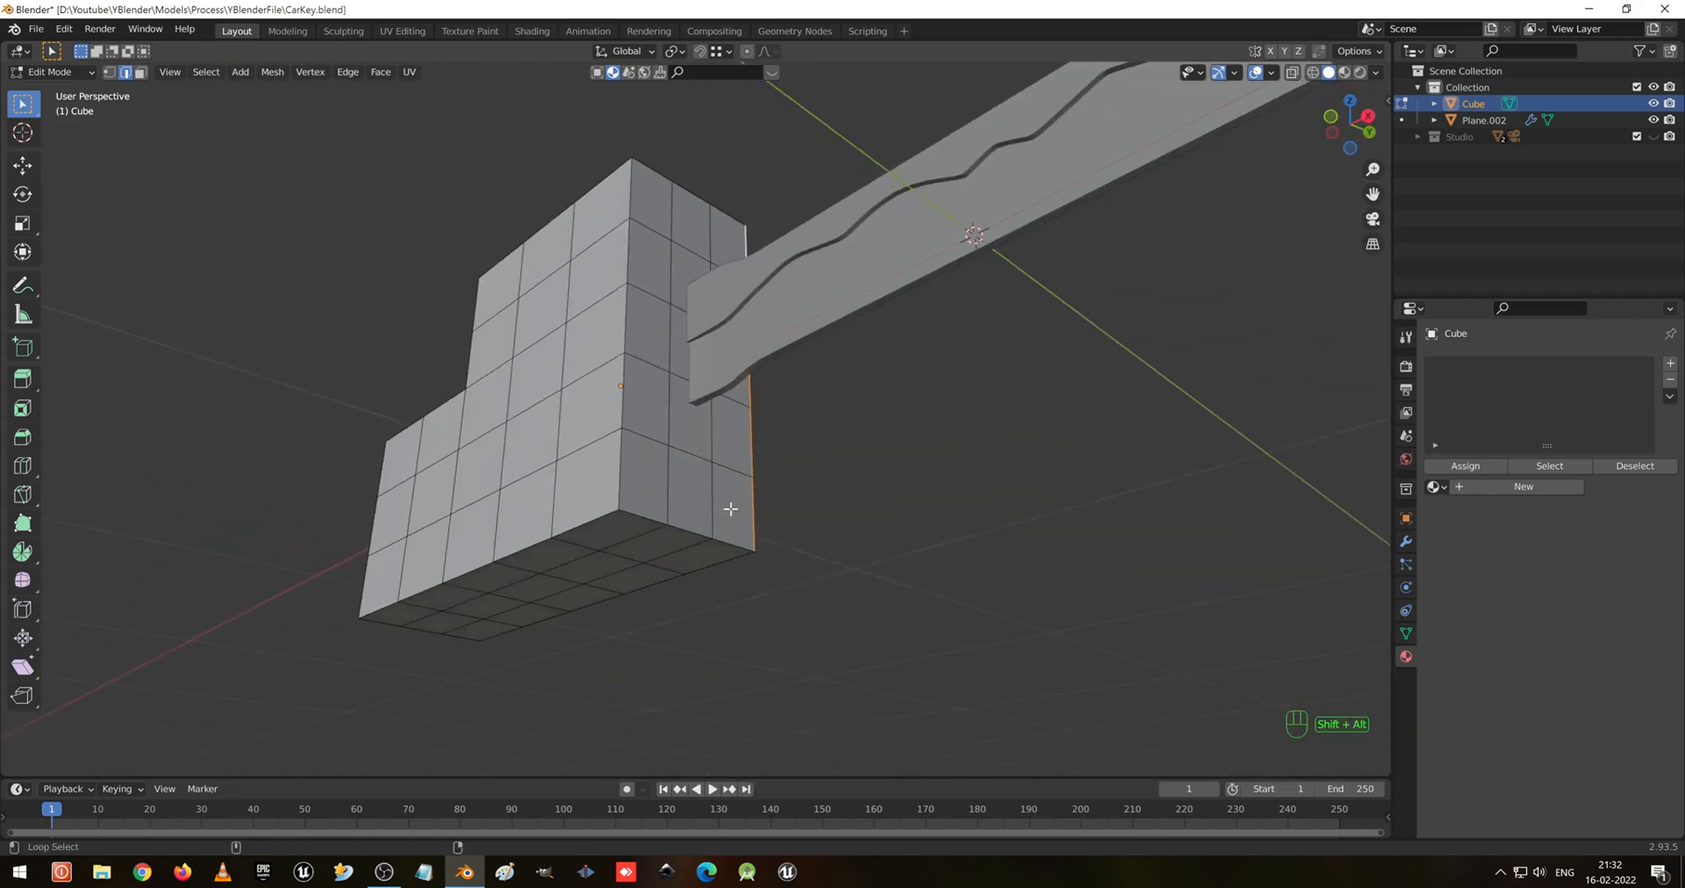
left_click(721, 575, "alt+shift")
middle_click_drag(601, 517, 901, 533)
middle_click_drag(1017, 554, 662, 539)
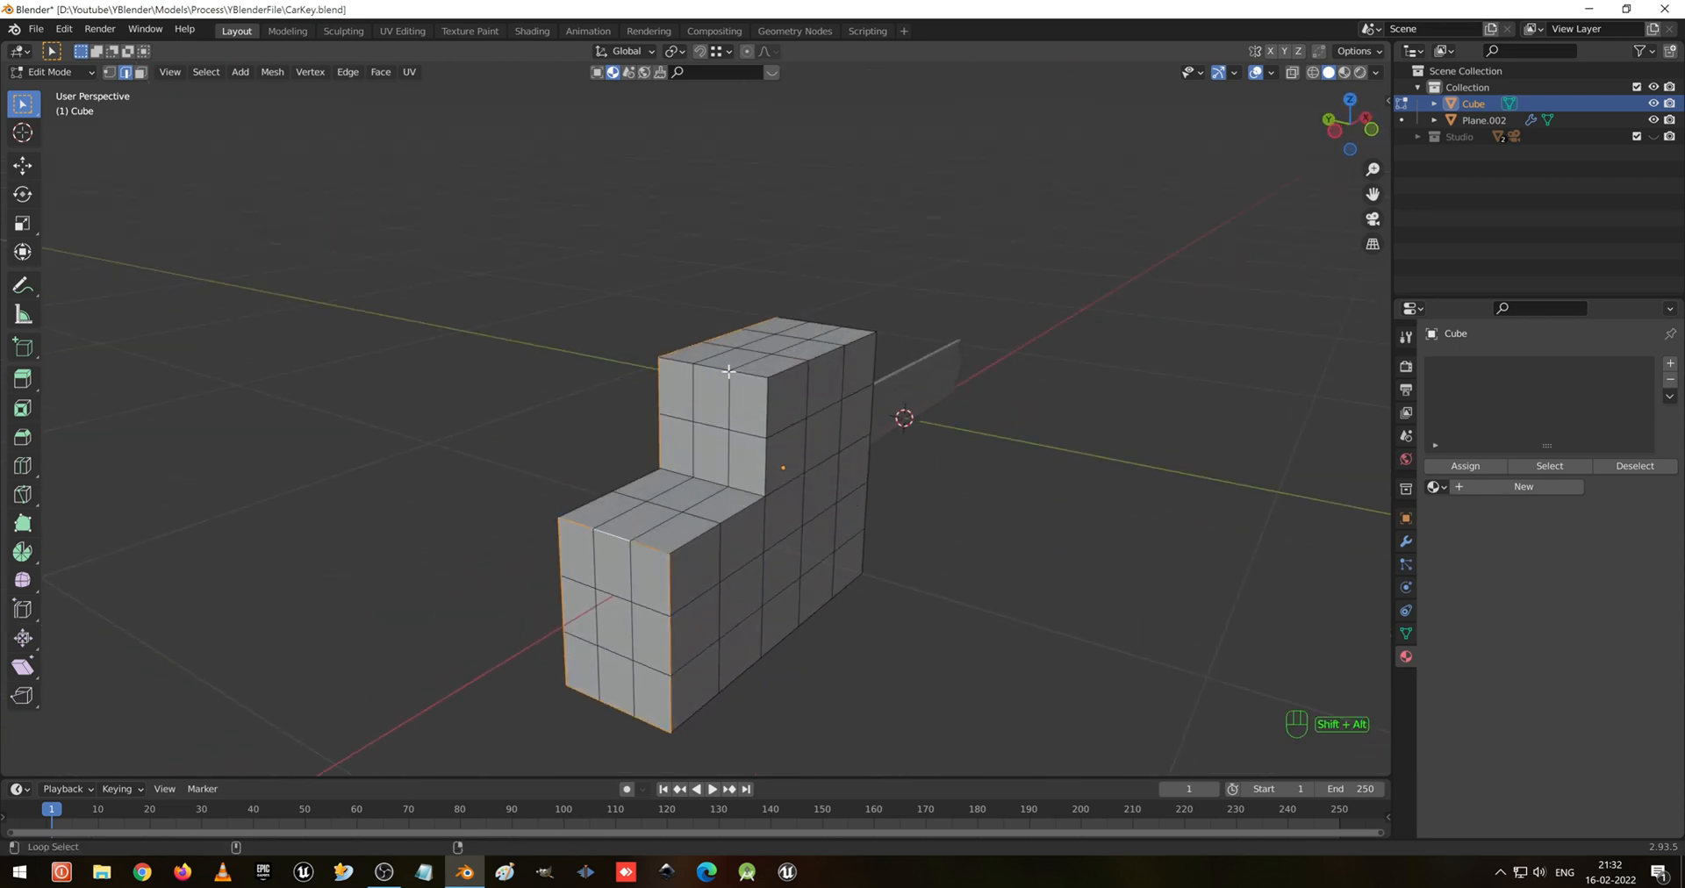
left_click(776, 422, "alt+shift")
key("ctrl+z")
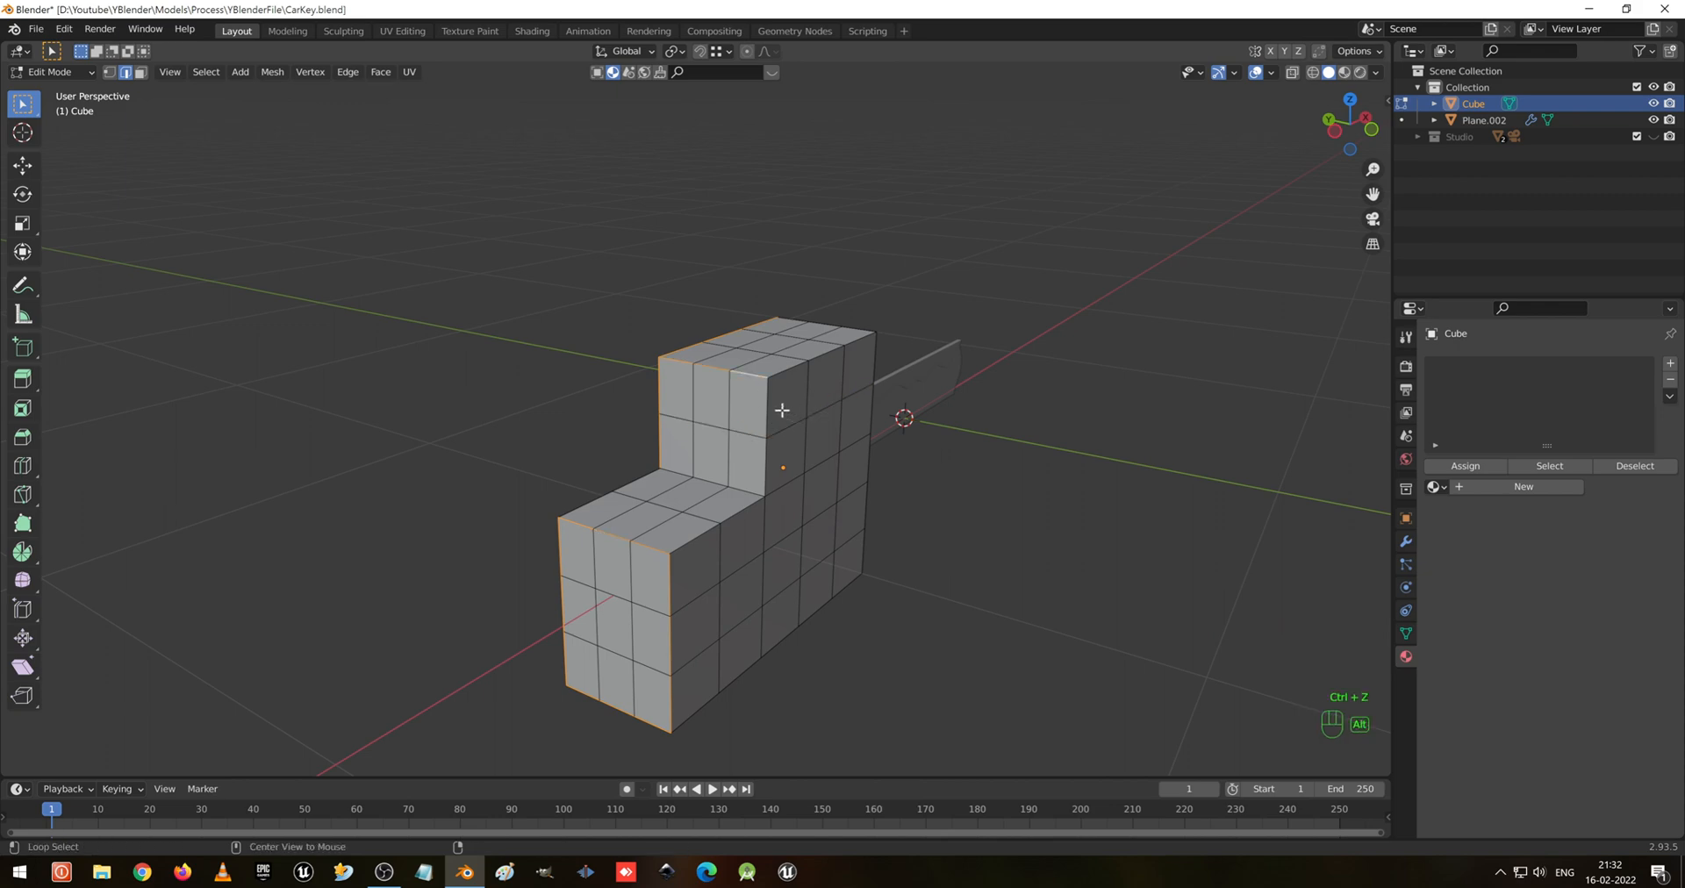
middle_click_drag(873, 398, 832, 641)
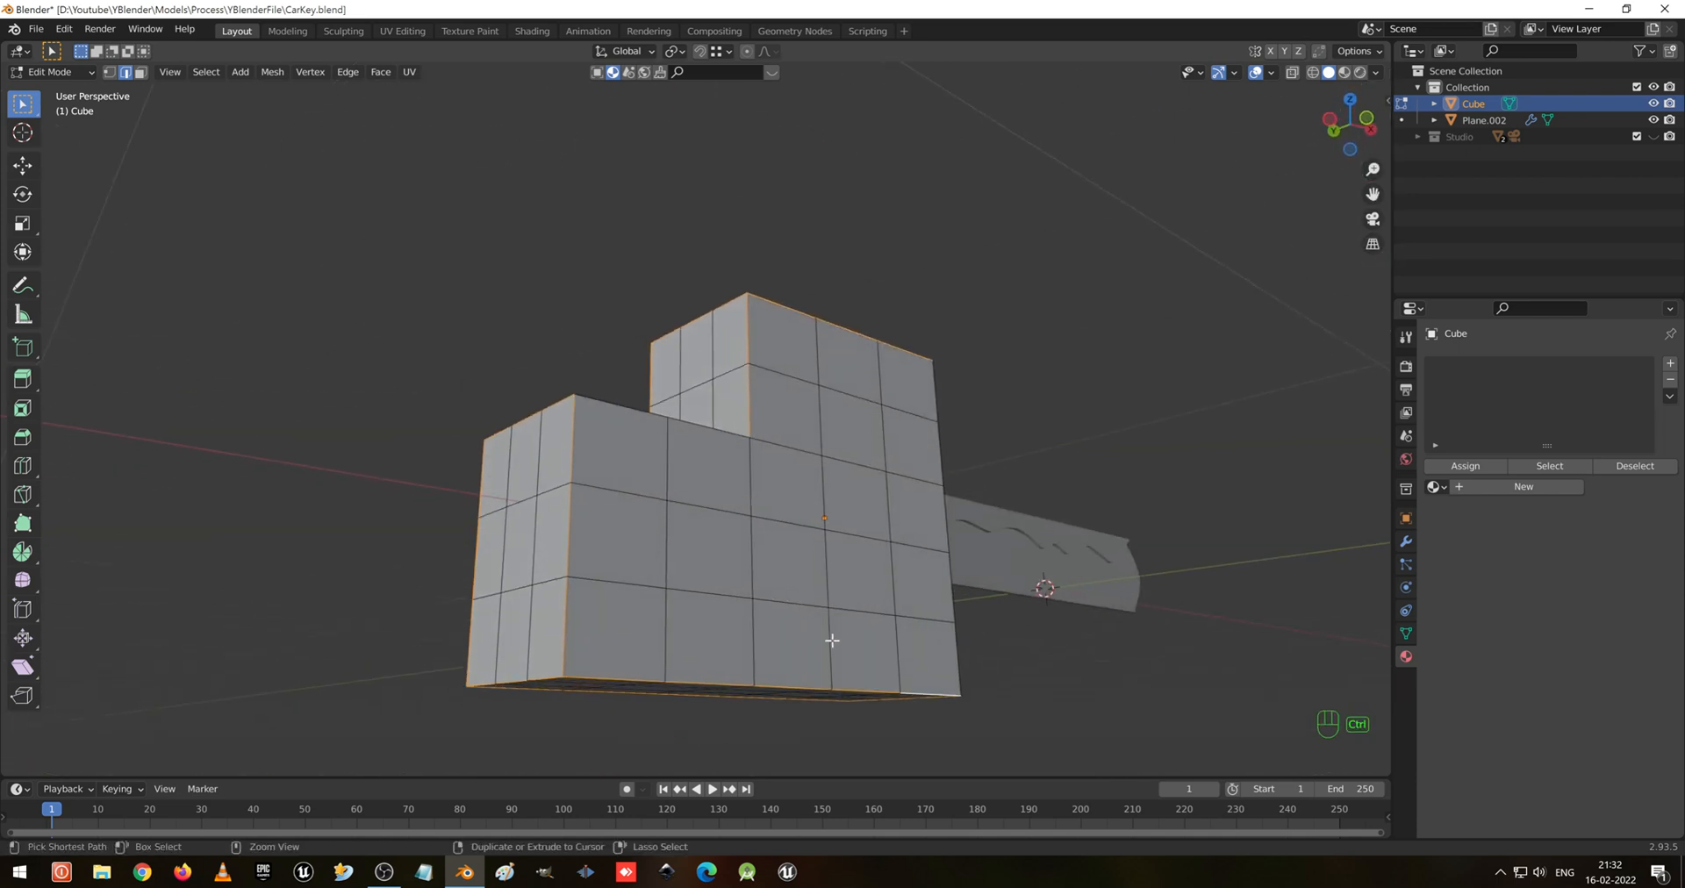
key("ctrl+b")
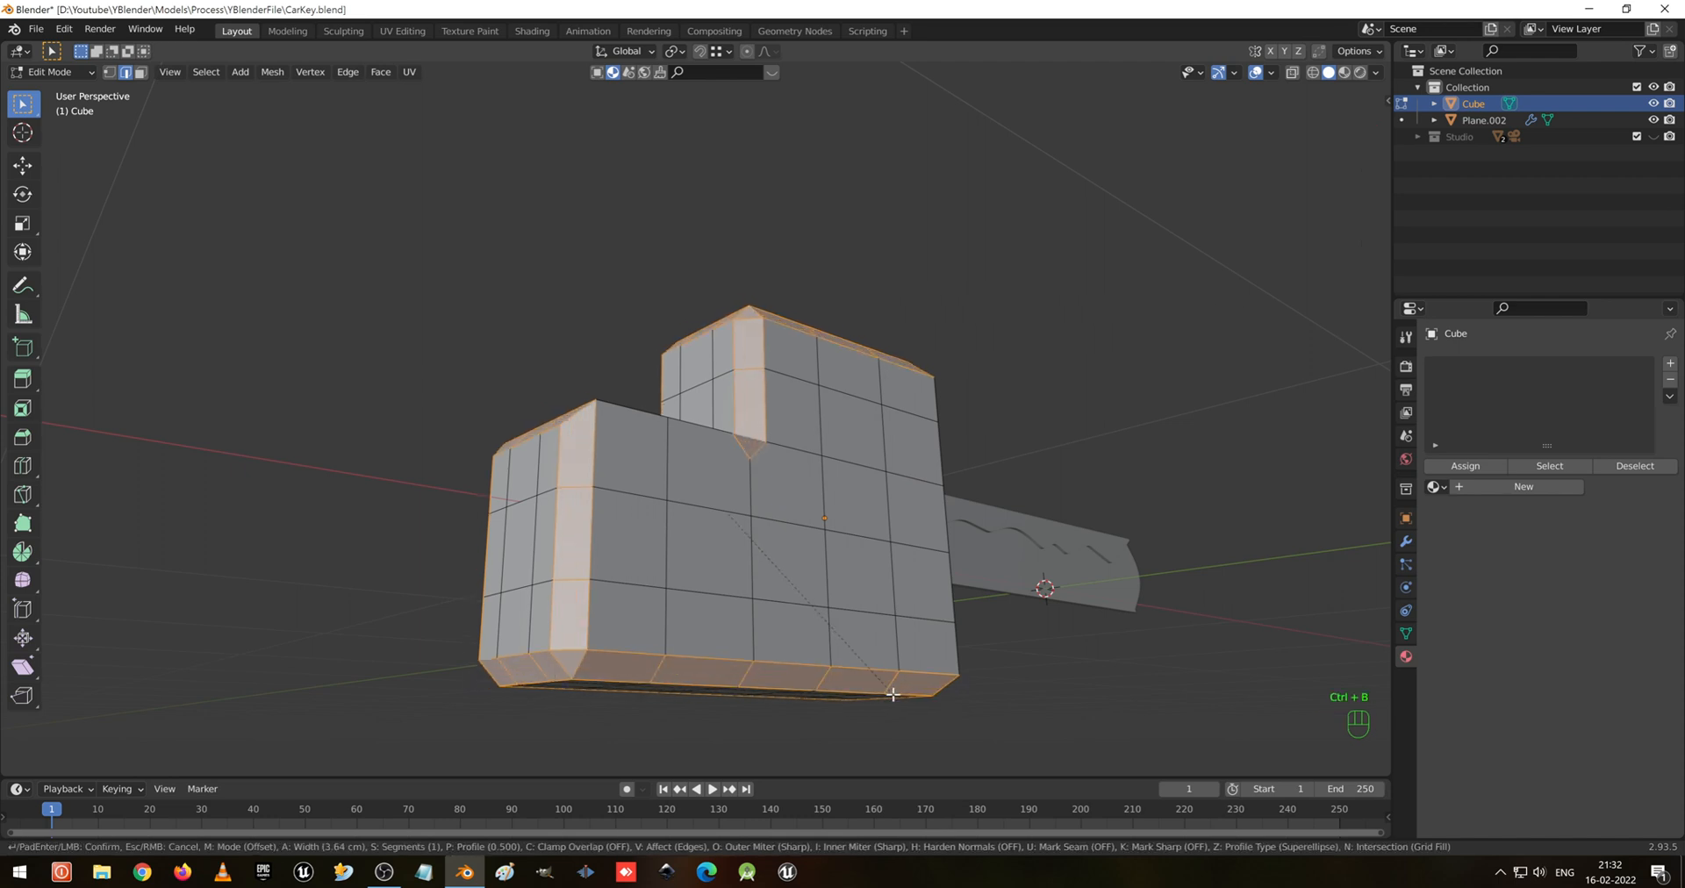
scroll(893, 694, "up", 1)
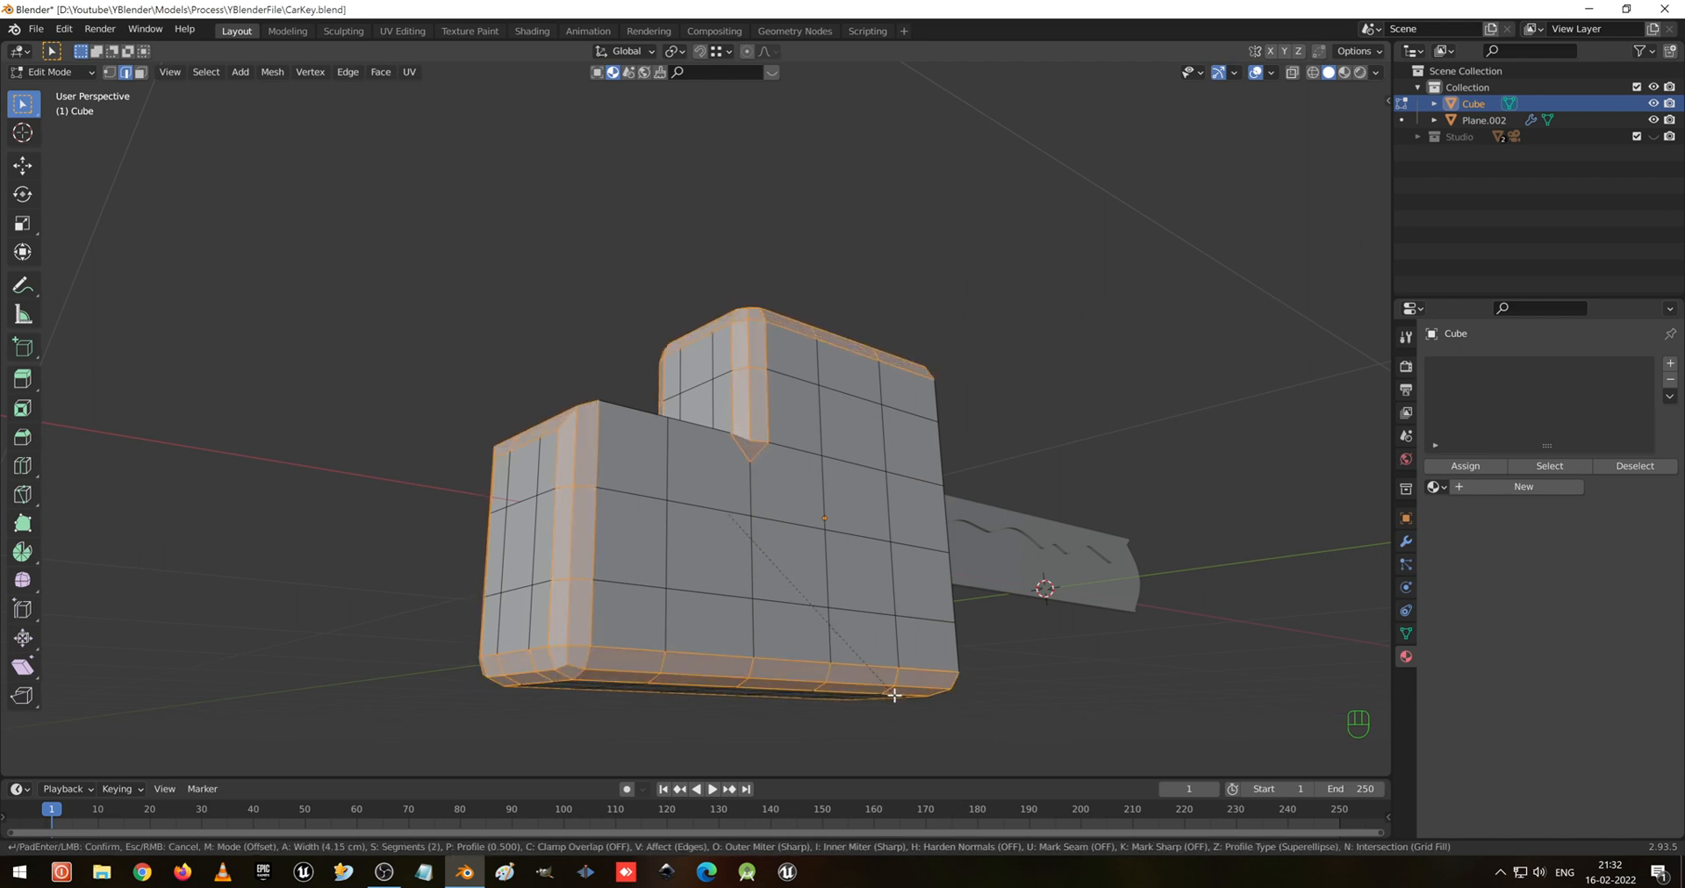
left_click(894, 694)
Extend the outline edge selection to include the border edges of the stepped notch
middle_click_drag(723, 489, 779, 575)
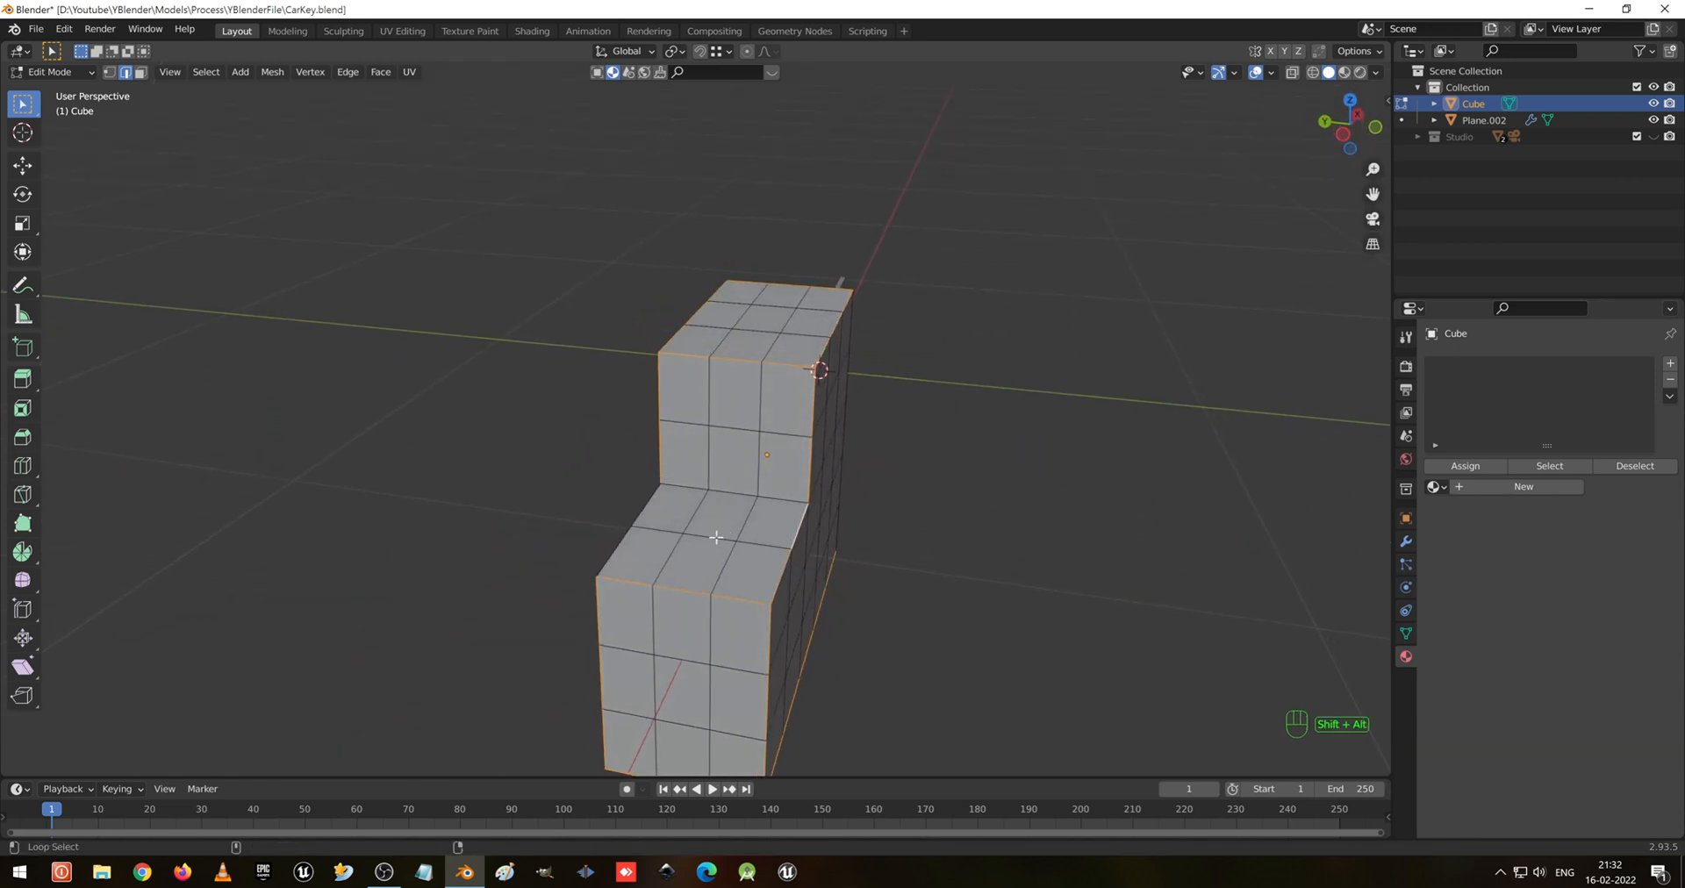
middle_click_drag(873, 612, 950, 669)
left_click(780, 638, "alt+shift")
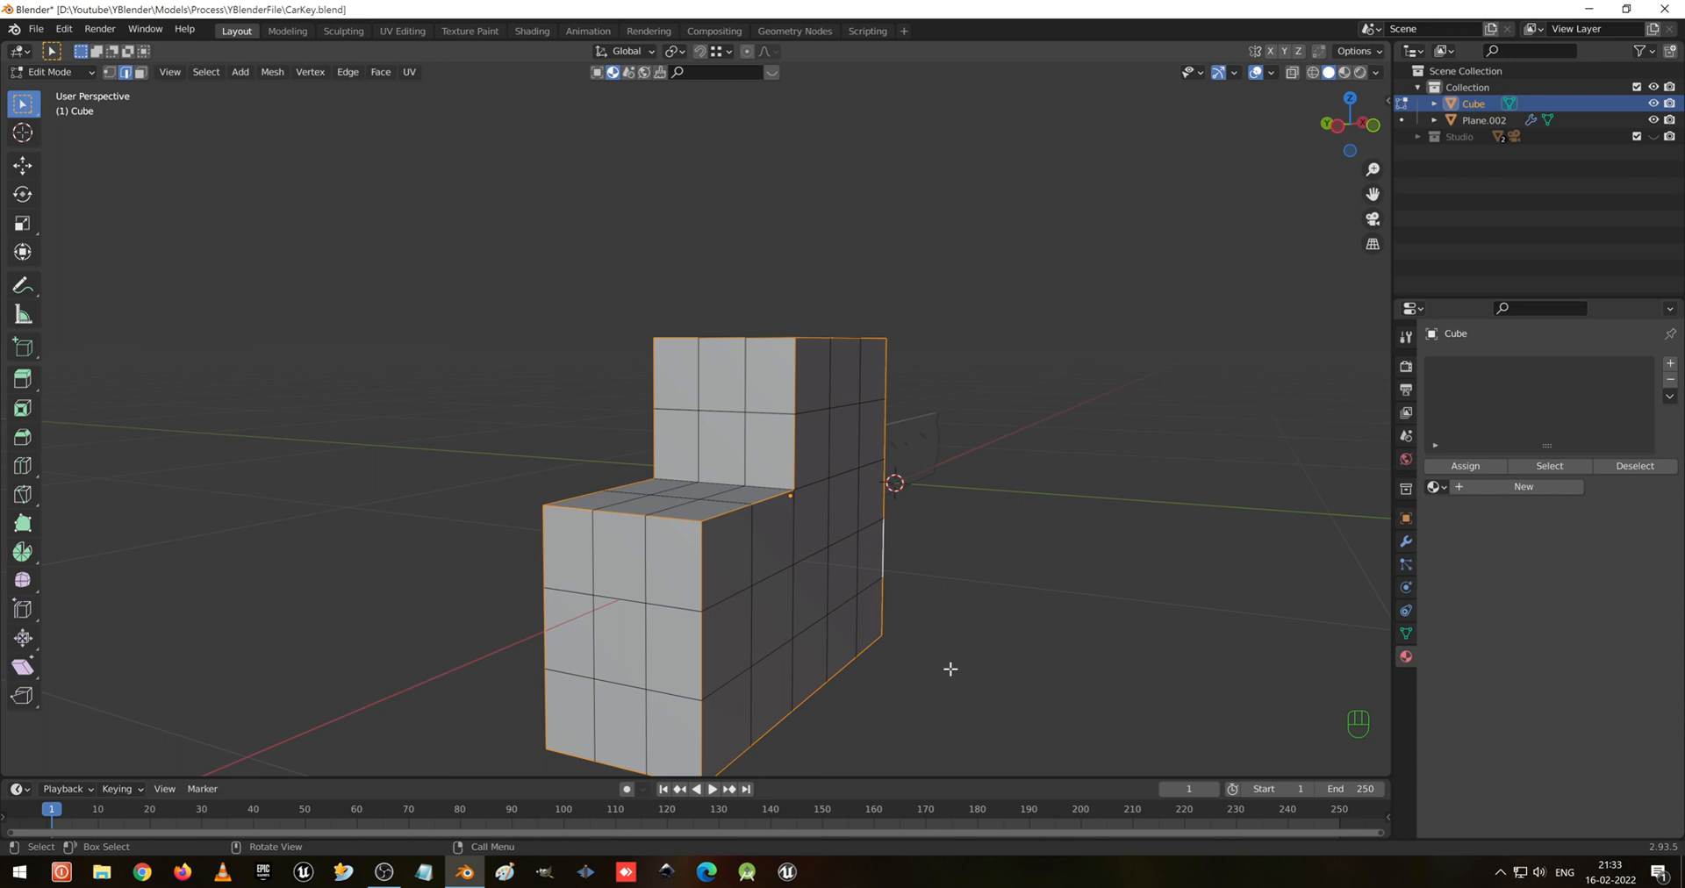
Add a level 4 subdivision to the block in Object Mode and show its mesh data settings
key("Tab")
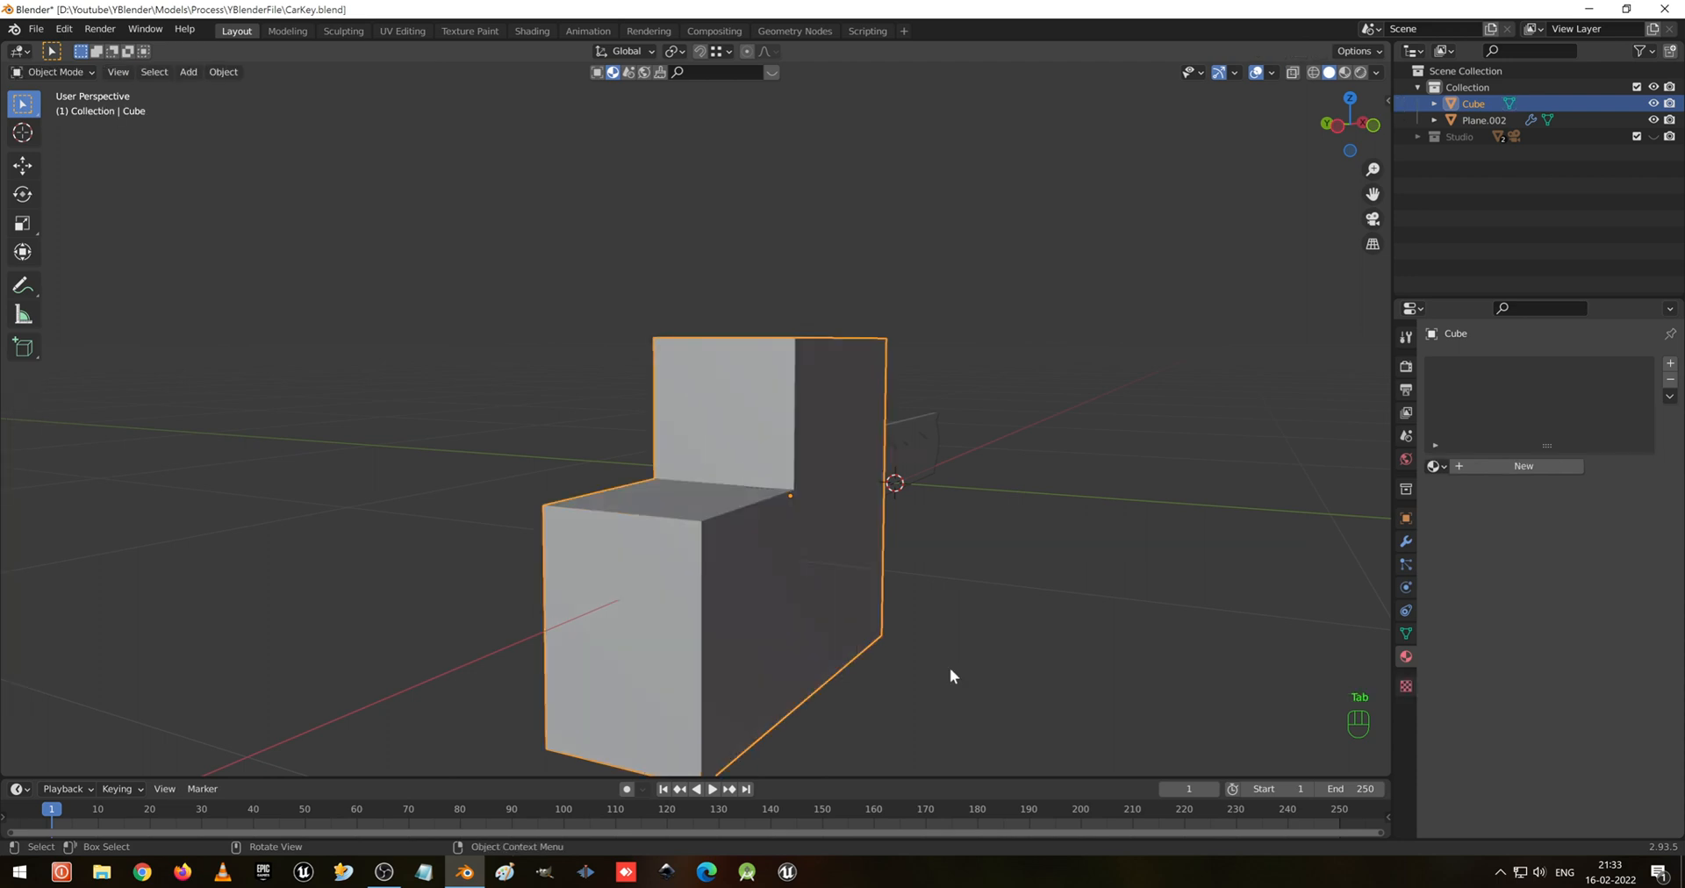
key("ctrl+4")
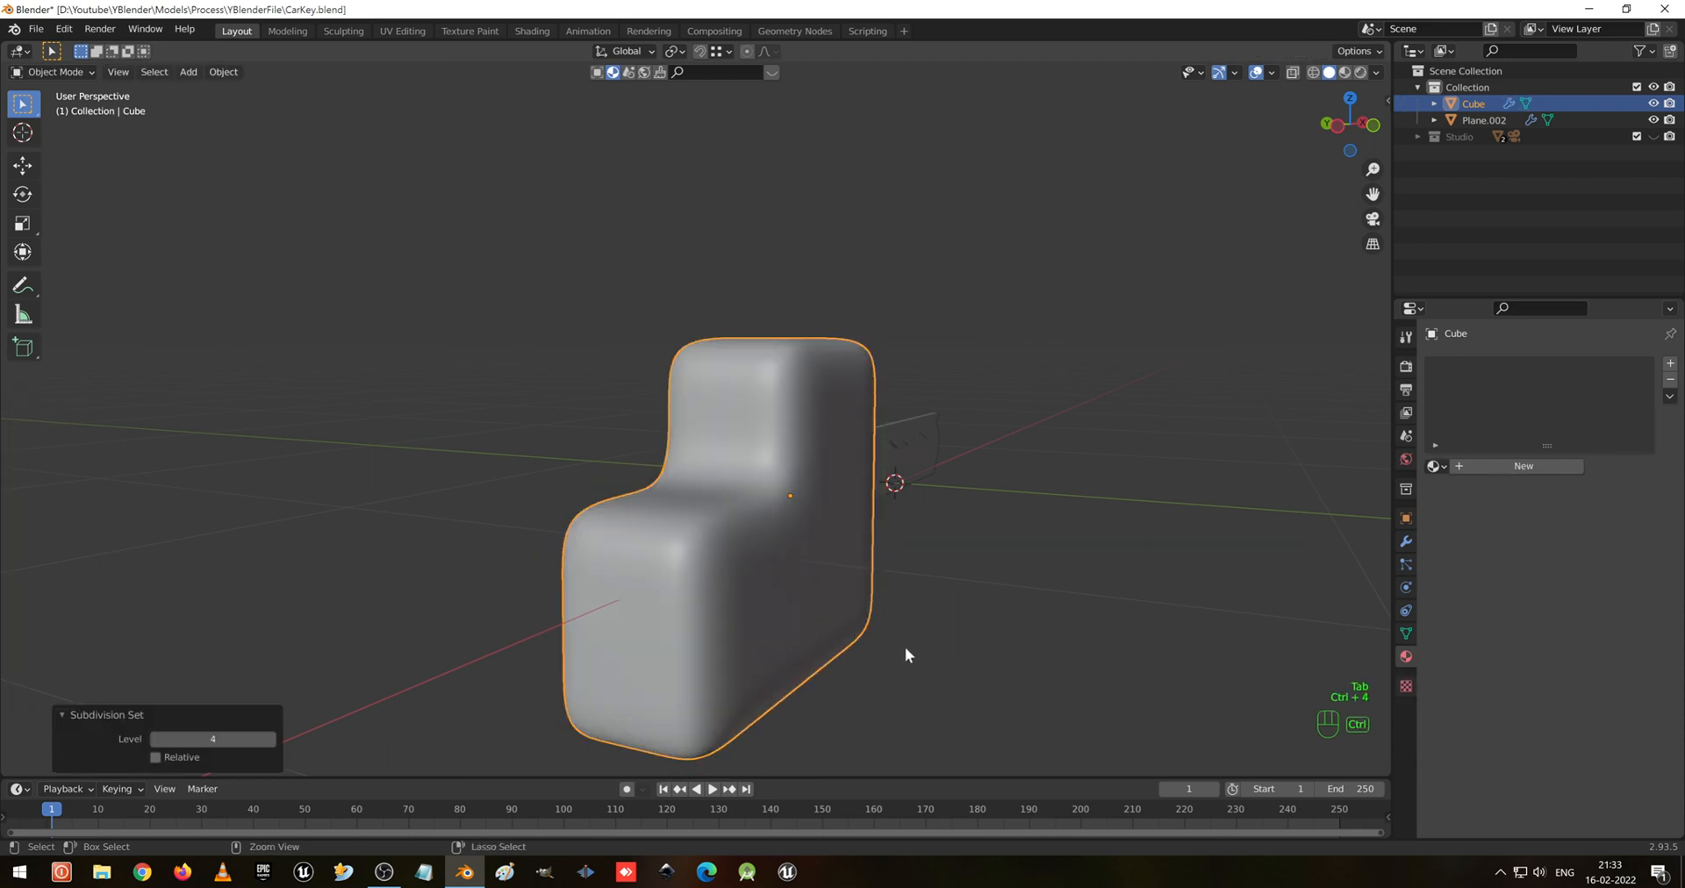
middle_click_drag(904, 646, 649, 488)
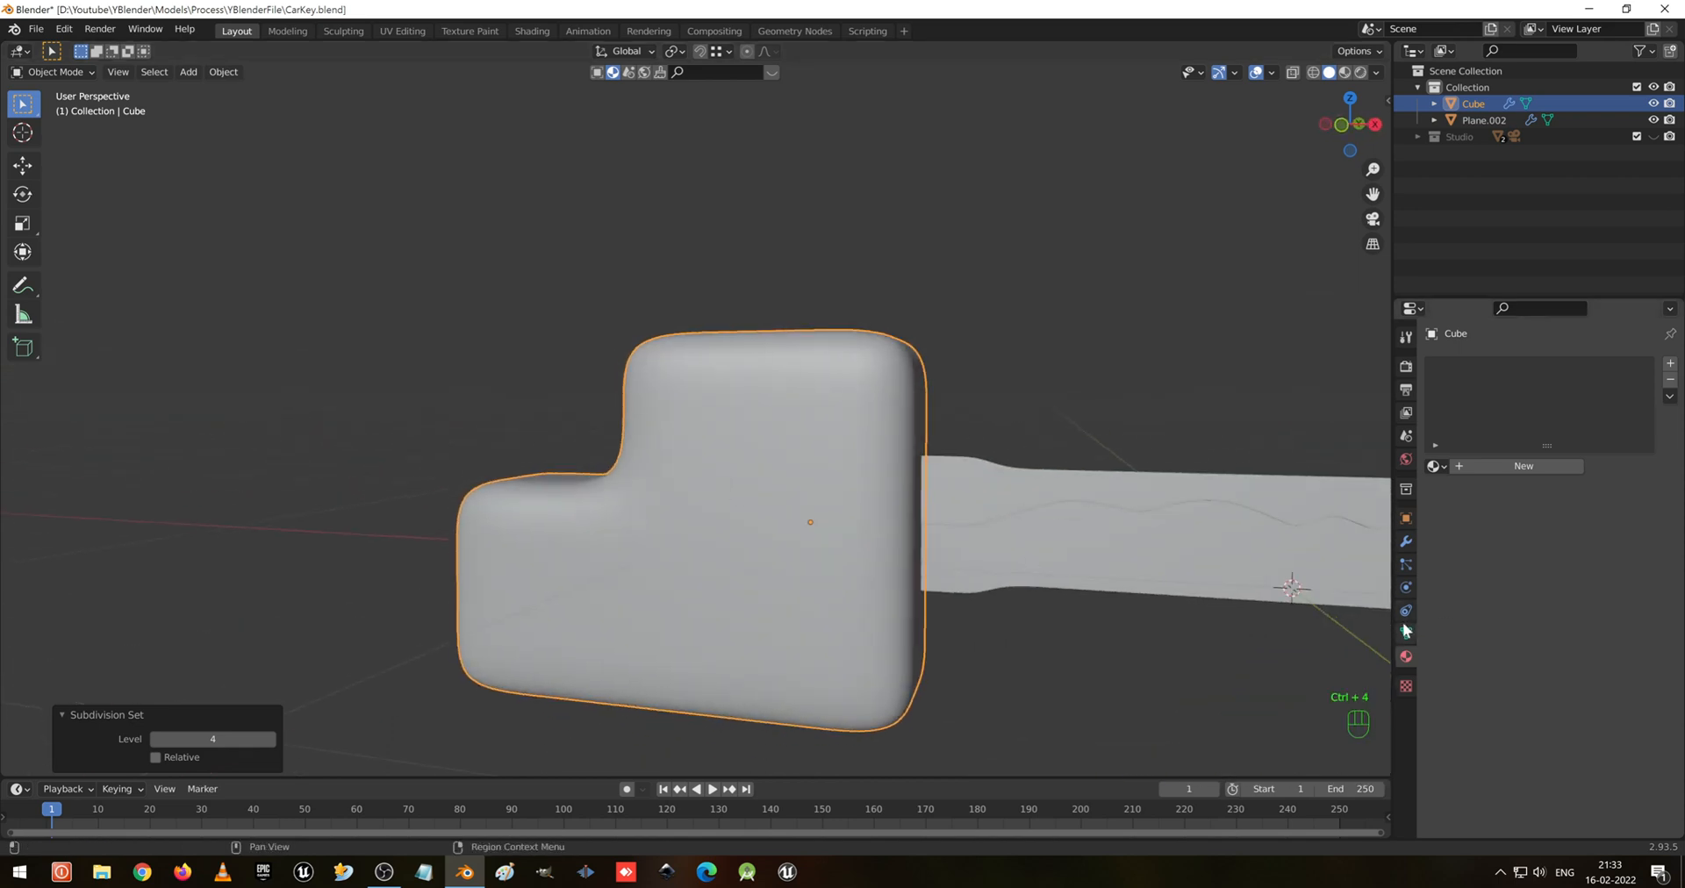
left_click(1407, 633)
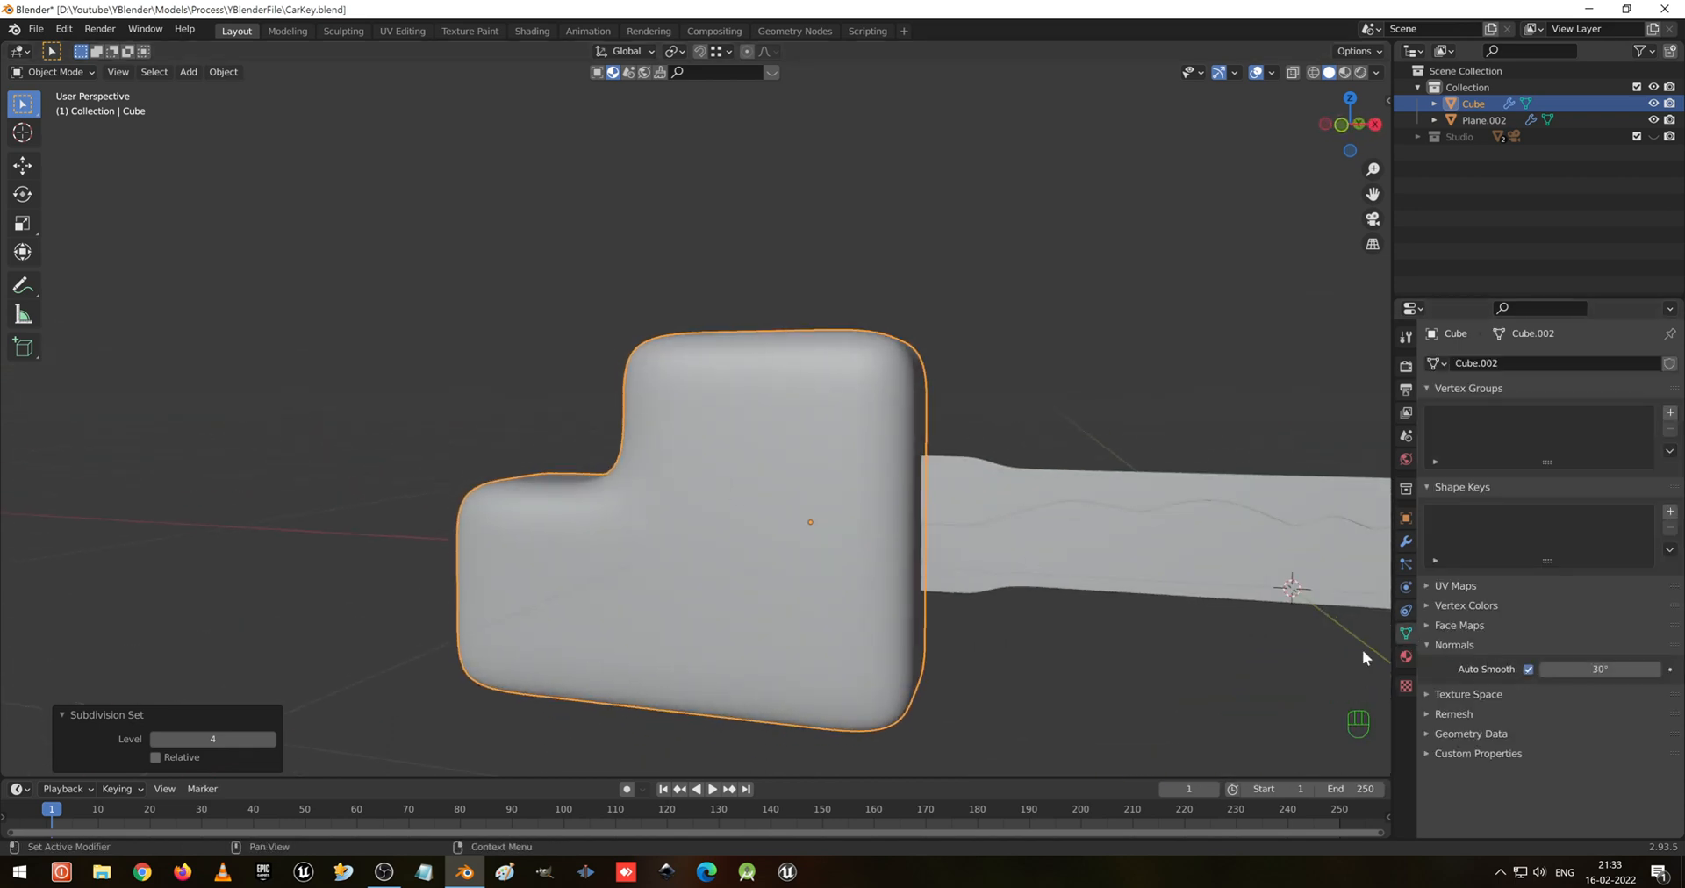
Try to bevel the selected outline edges of the subdivided block in Edit Mode with two segments, about 5.61 cm wide
middle_click_drag(1097, 606, 873, 527)
key("Tab")
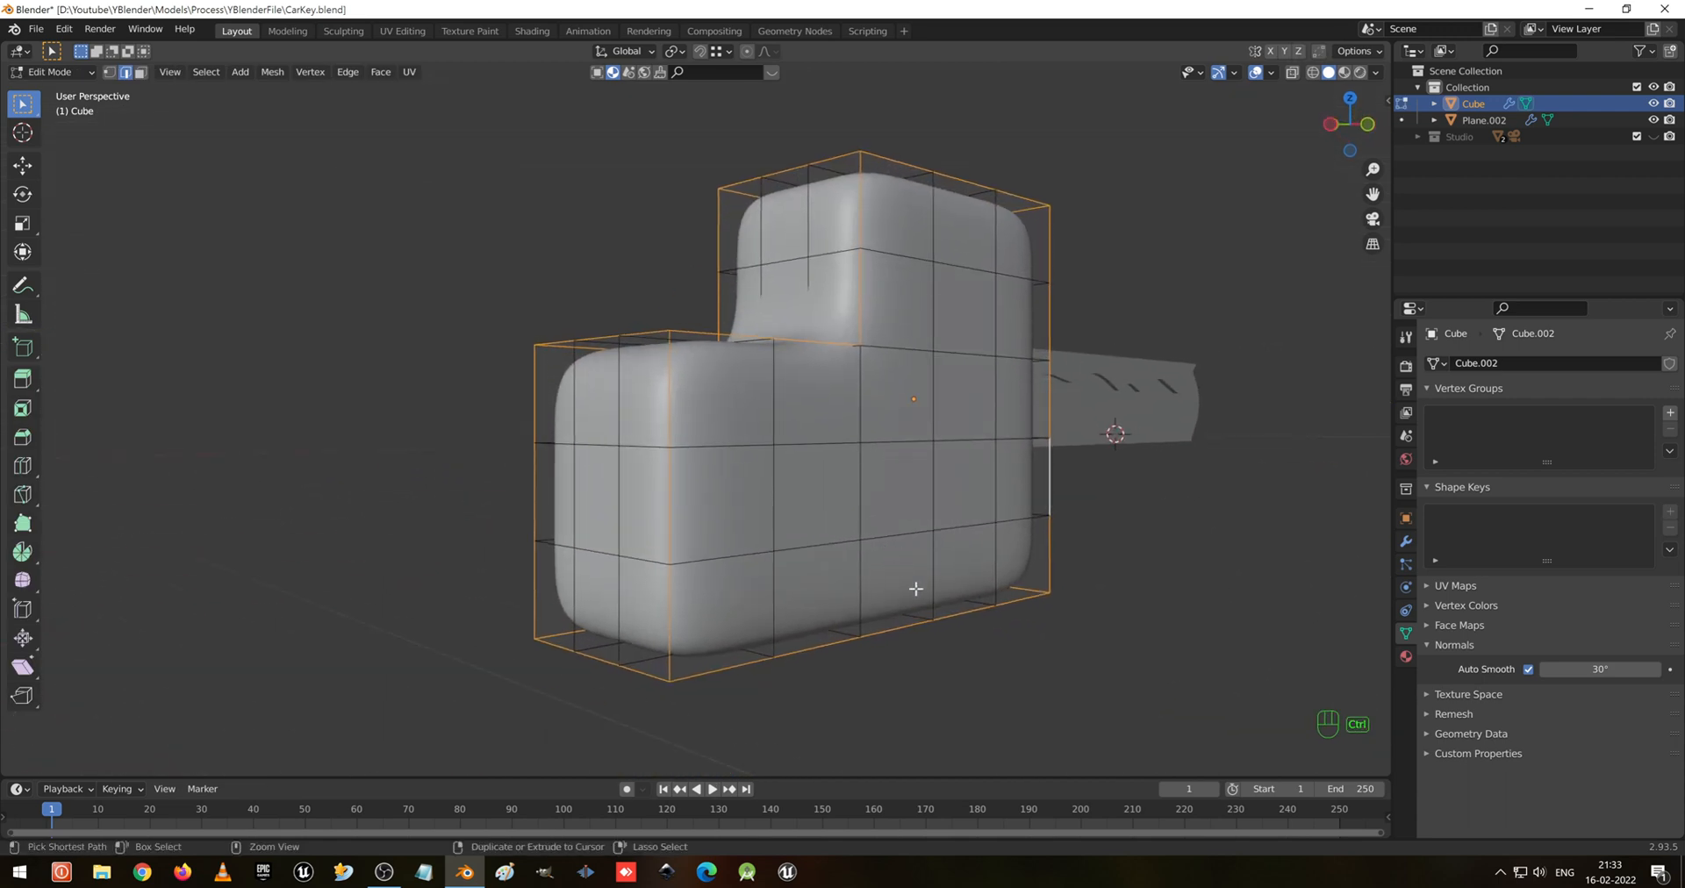
key("ctrl+b")
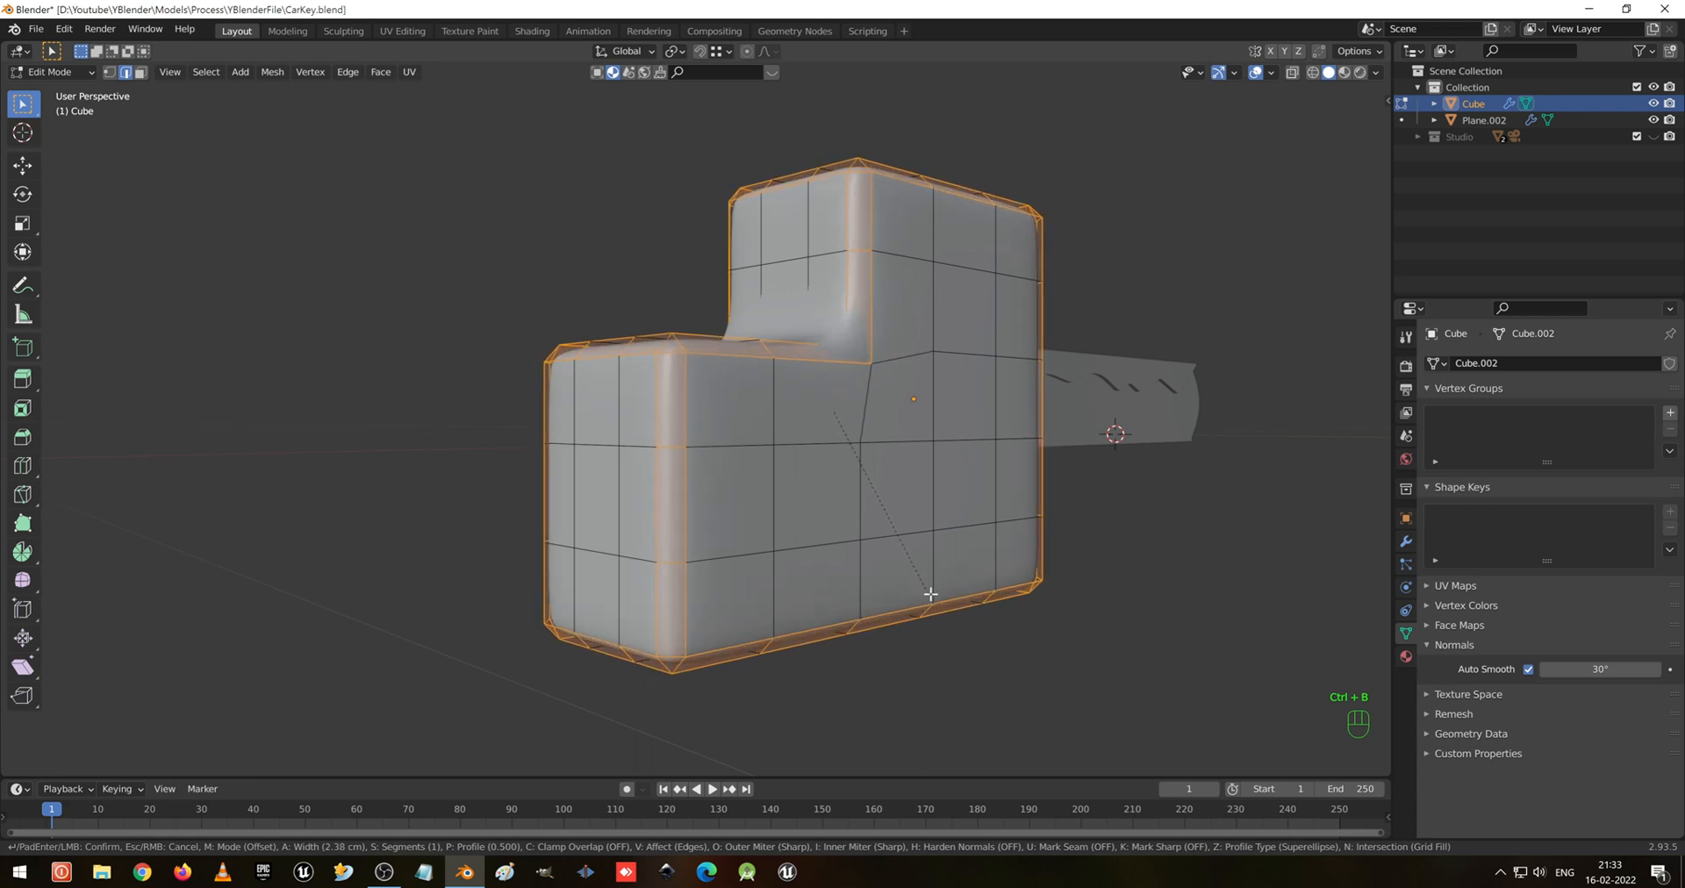
scroll(933, 595, "up", 1)
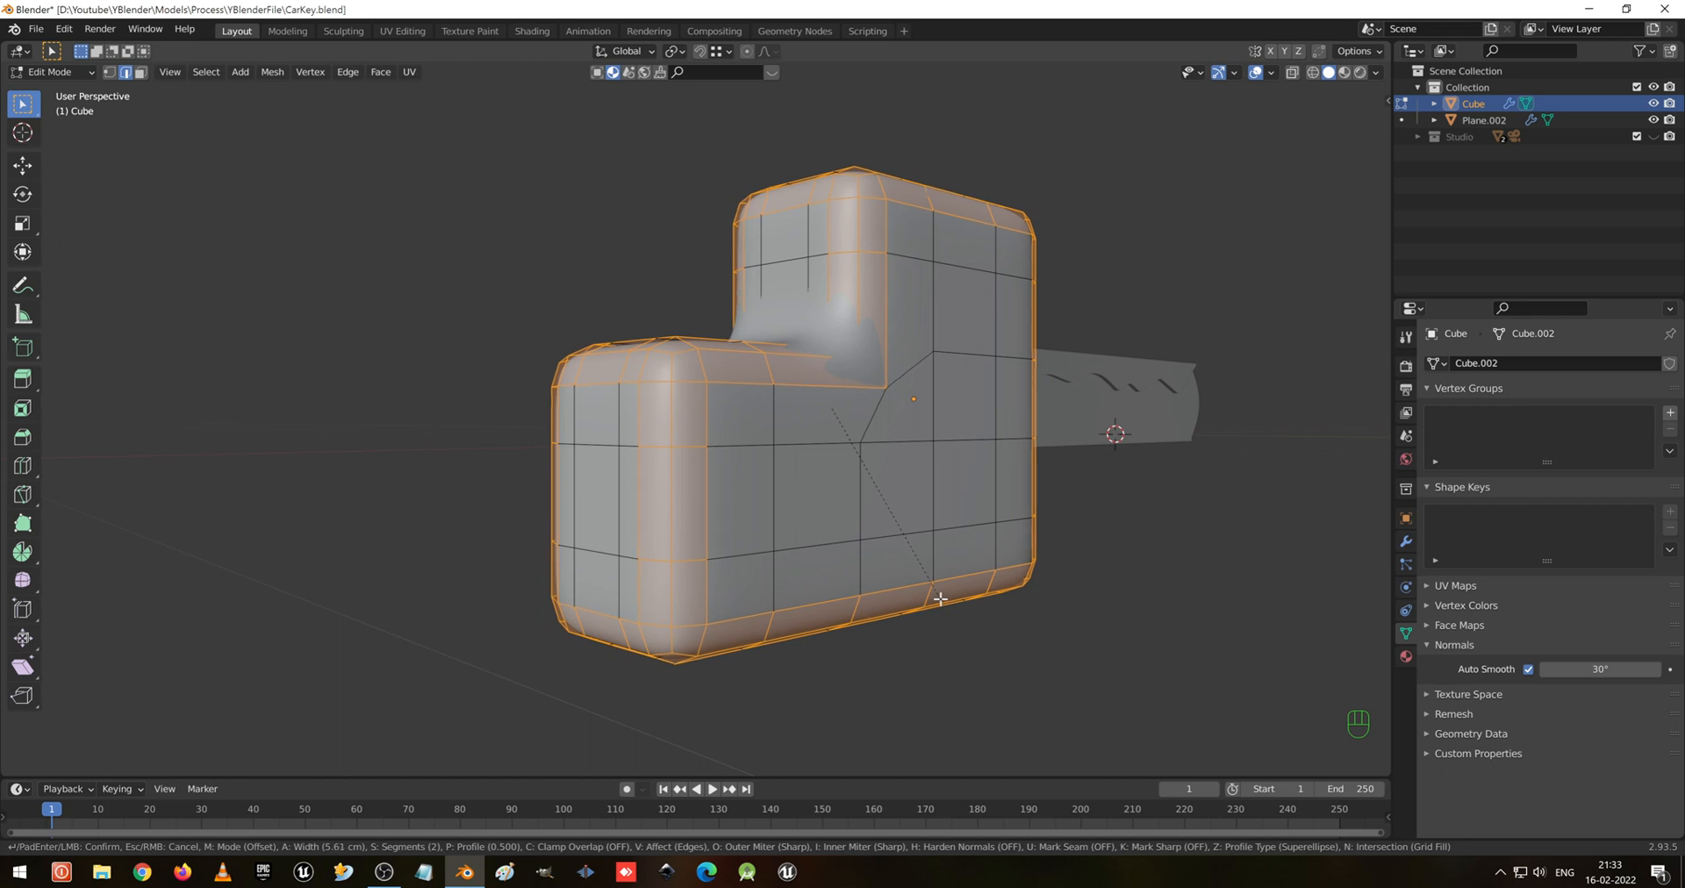
key("Escape")
Bevel the inner corner edge of the notch, across the block's thickness, with two segments about 6.47 cm wide
middle_click_drag(910, 425, 914, 474)
key("shift+z")
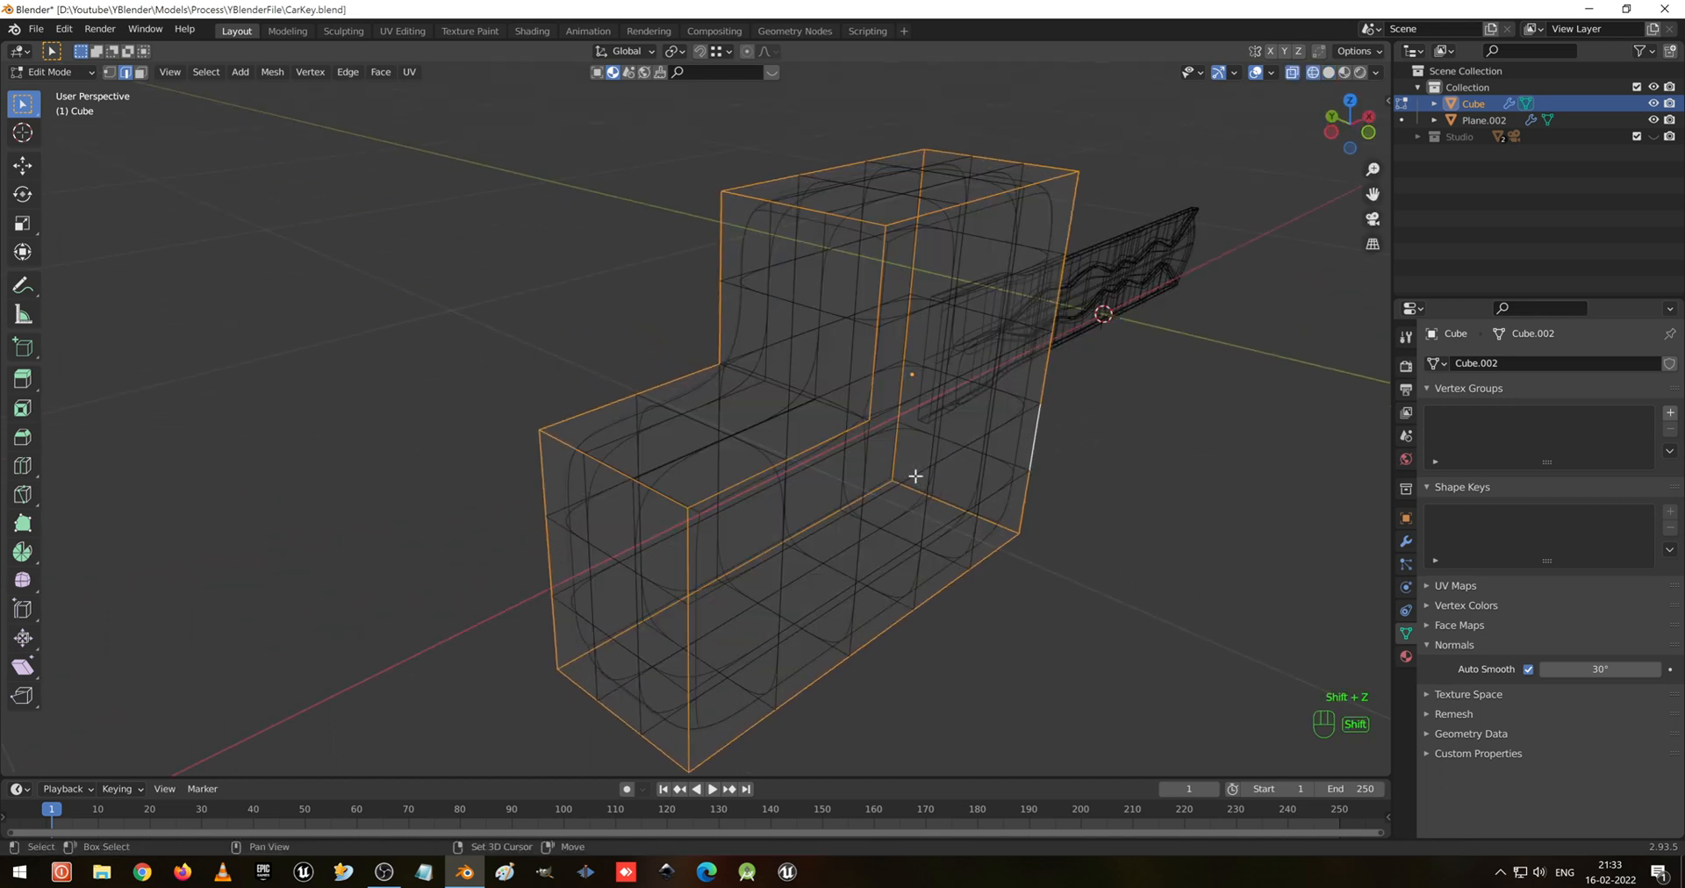
left_click(778, 391, "alt")
middle_click_drag(886, 418, 839, 403)
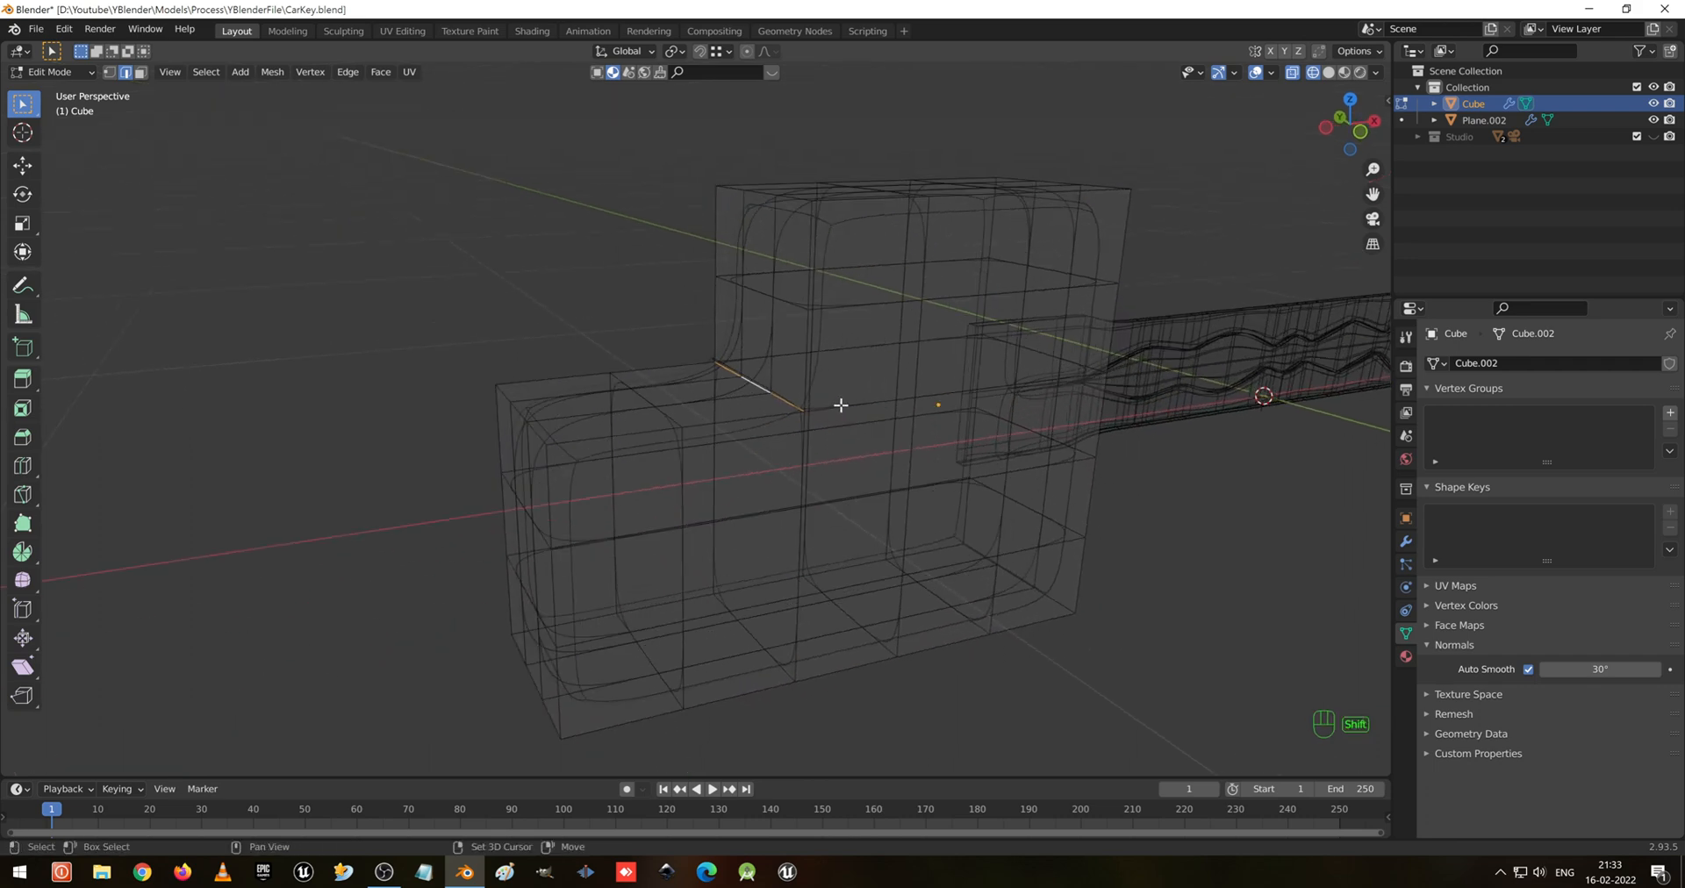
key("shift+z")
scroll(803, 433, "up", 1)
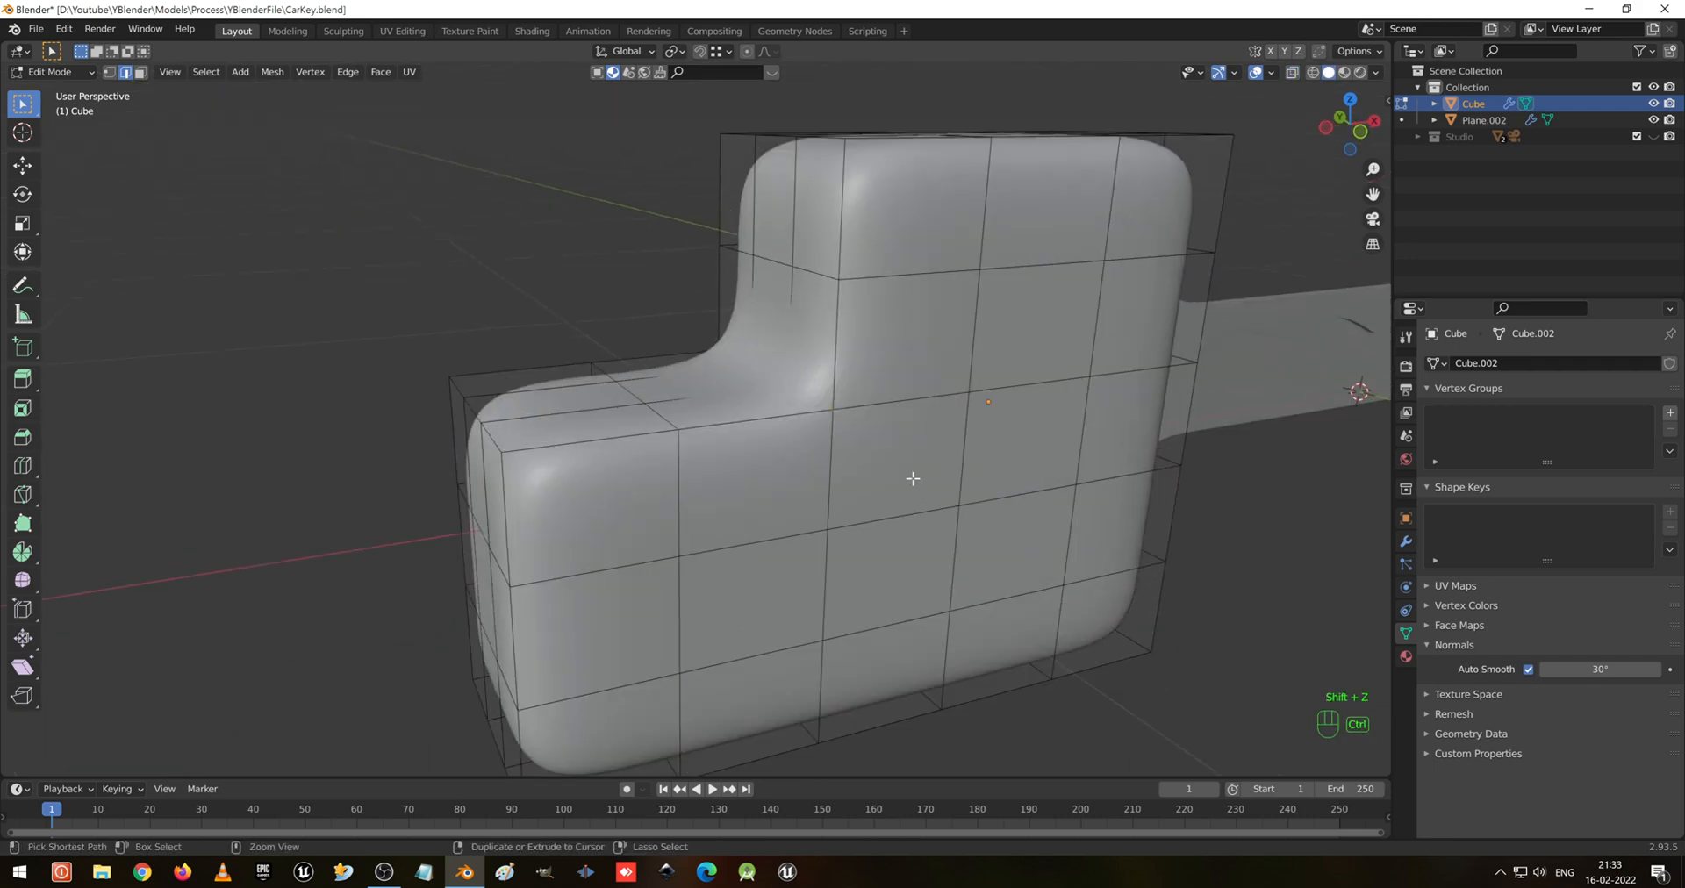
key("ctrl+b")
scroll(930, 485, "up", 1)
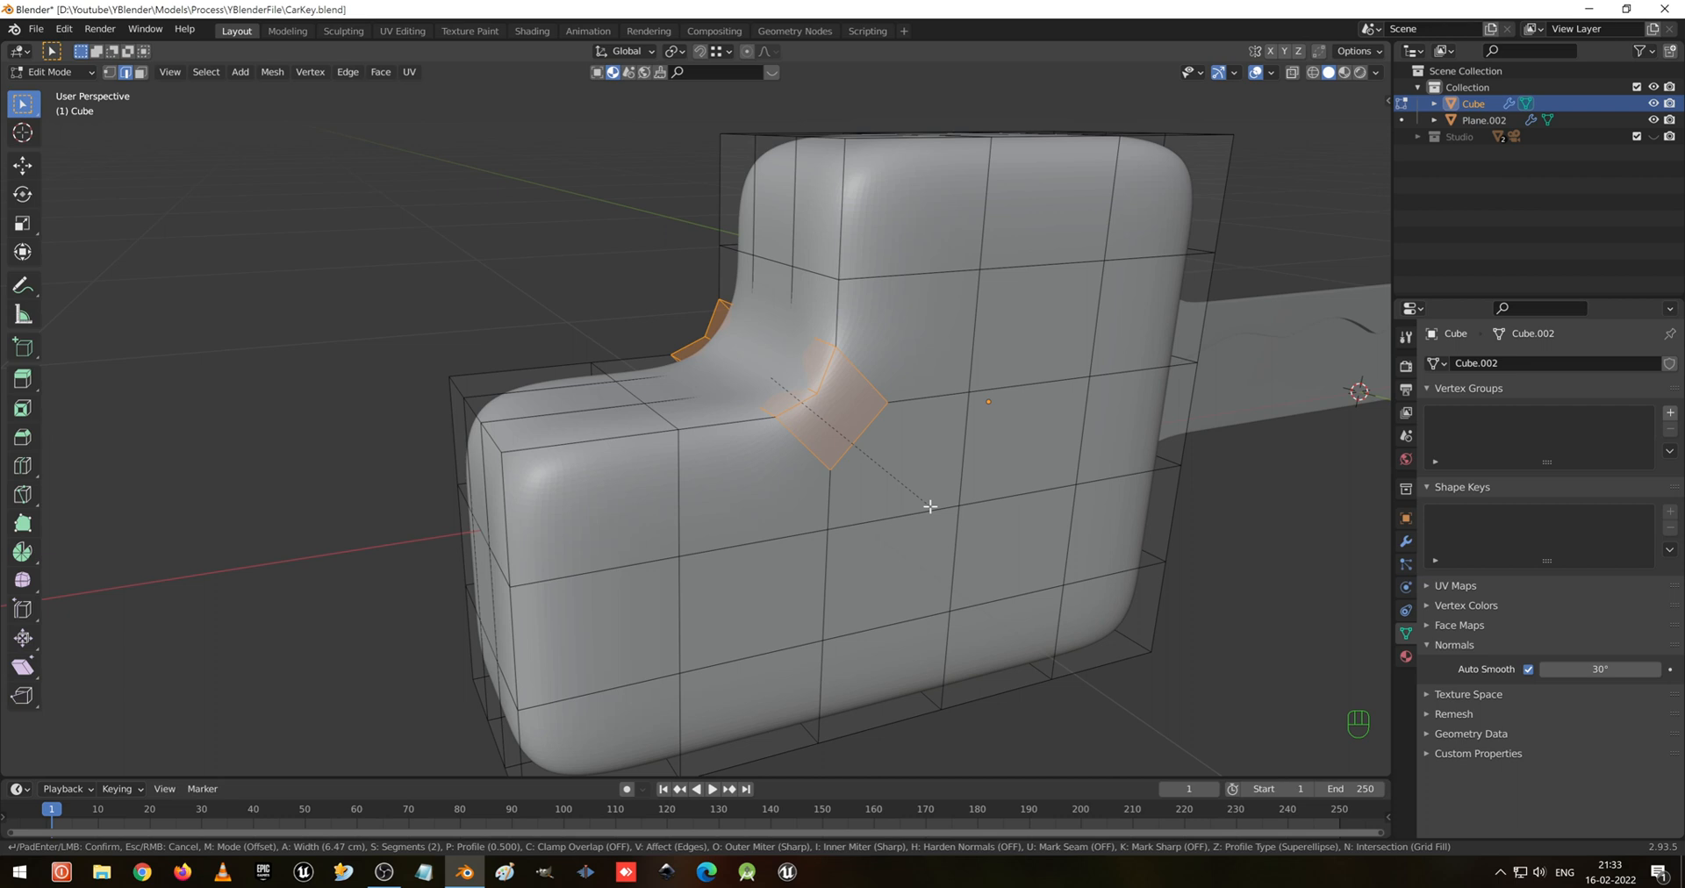
left_click(929, 506)
left_click(755, 436, "alt+shift")
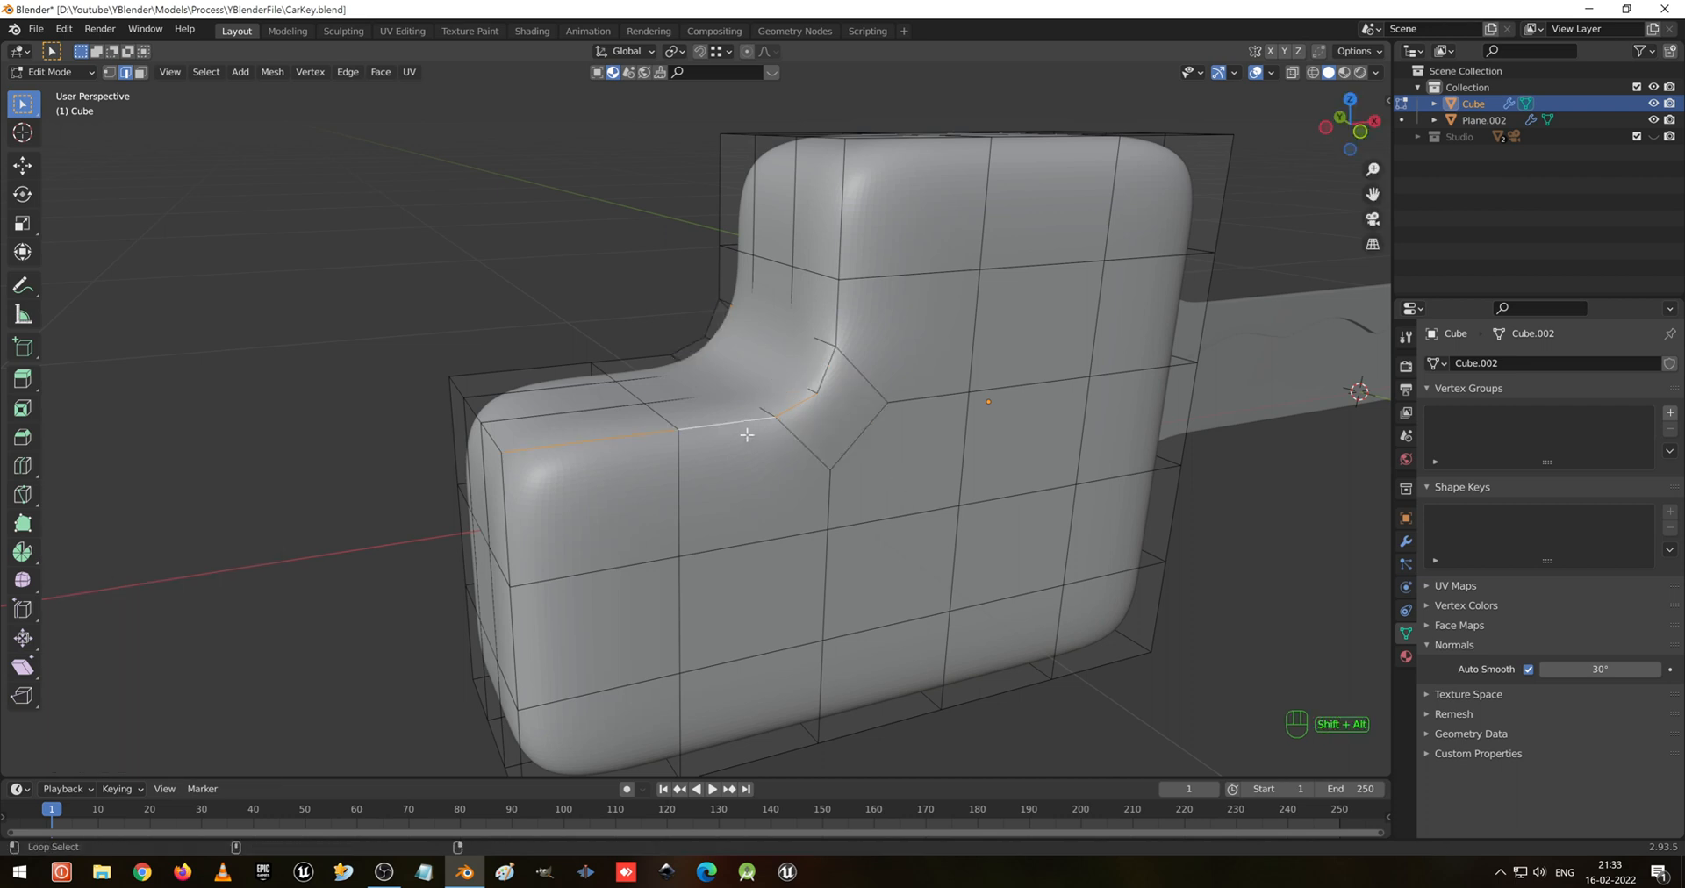
key("shift+z")
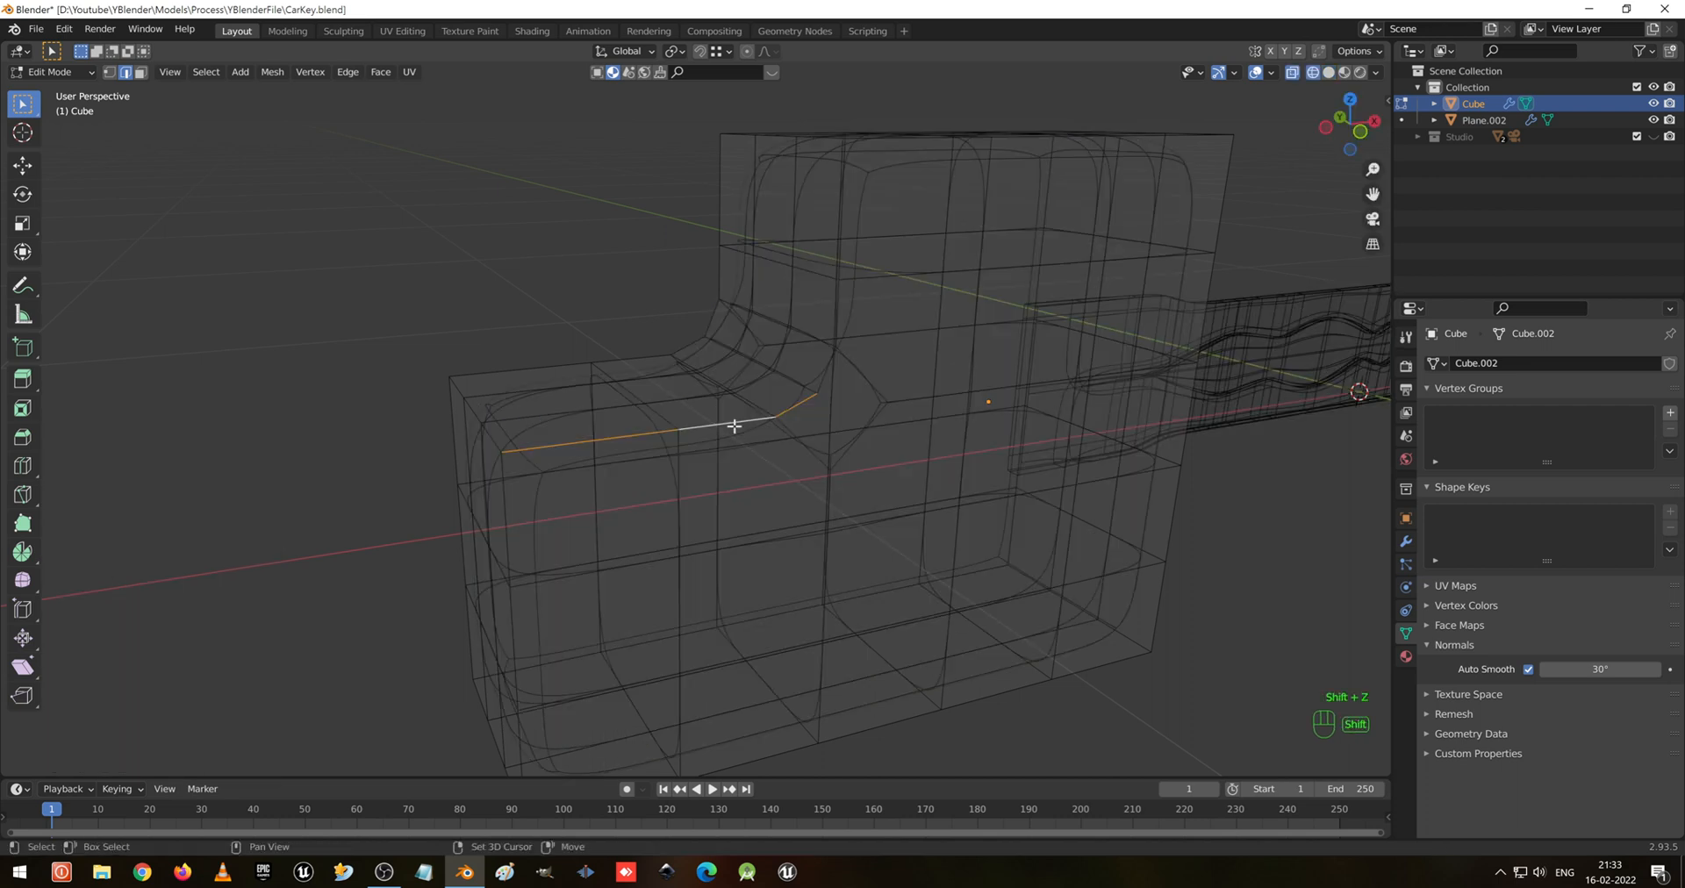
left_click(836, 298, "alt+shift")
key("shift+z")
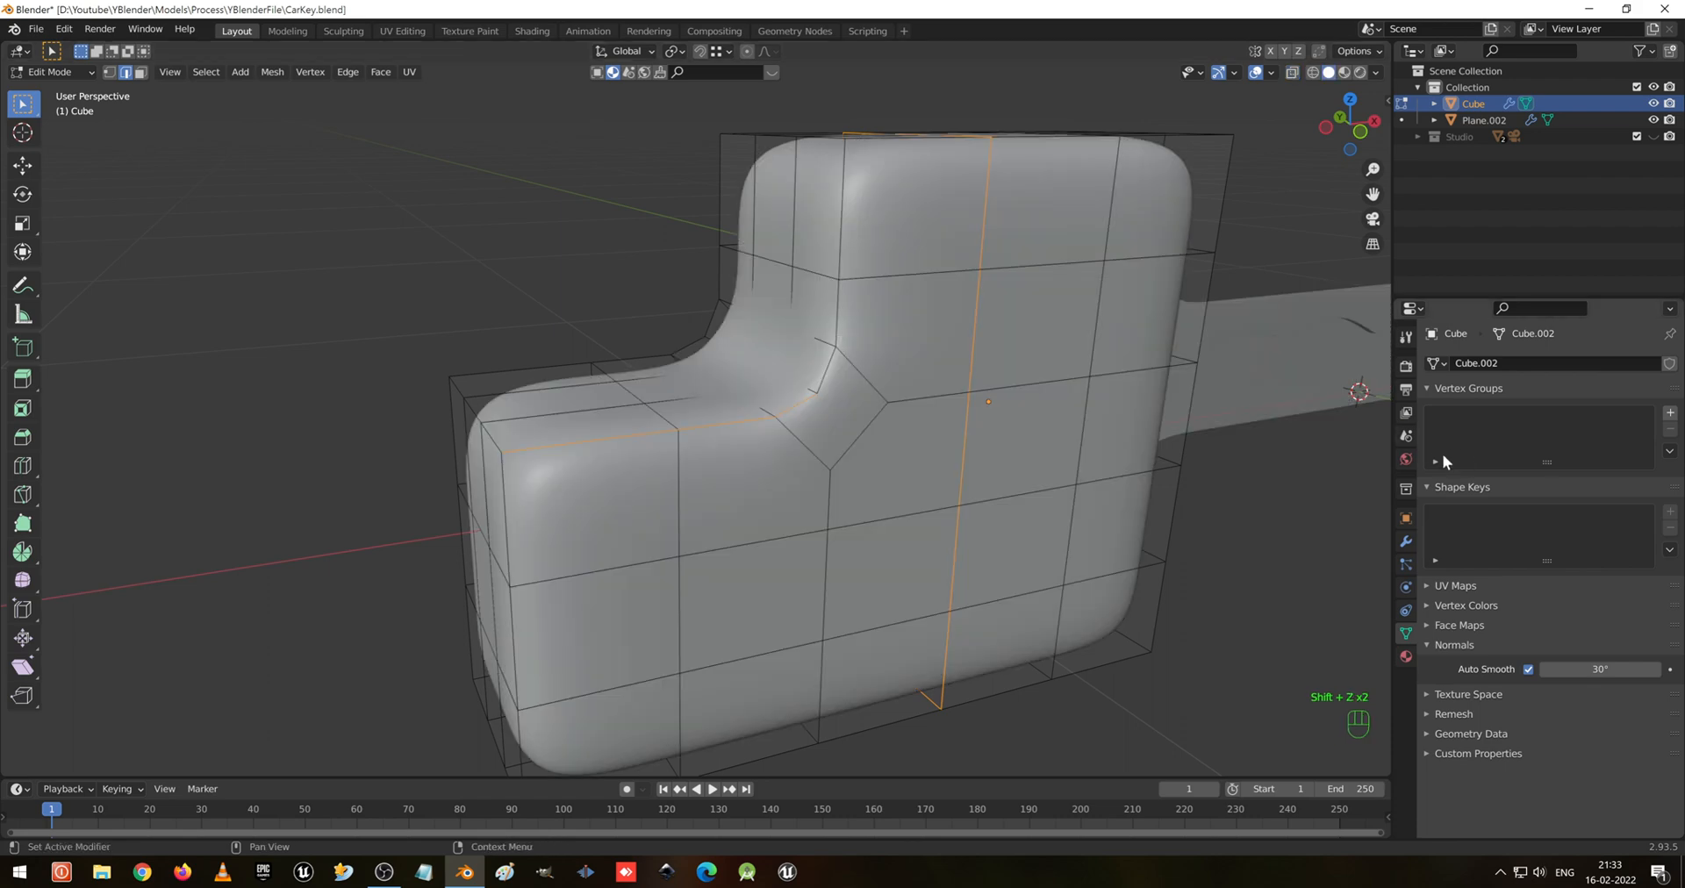
Turn off the Subdivision modifier's Edit Mode display and select the block's outline edges along the notch and down the narrow end
left_click(1406, 542)
left_click(1582, 392)
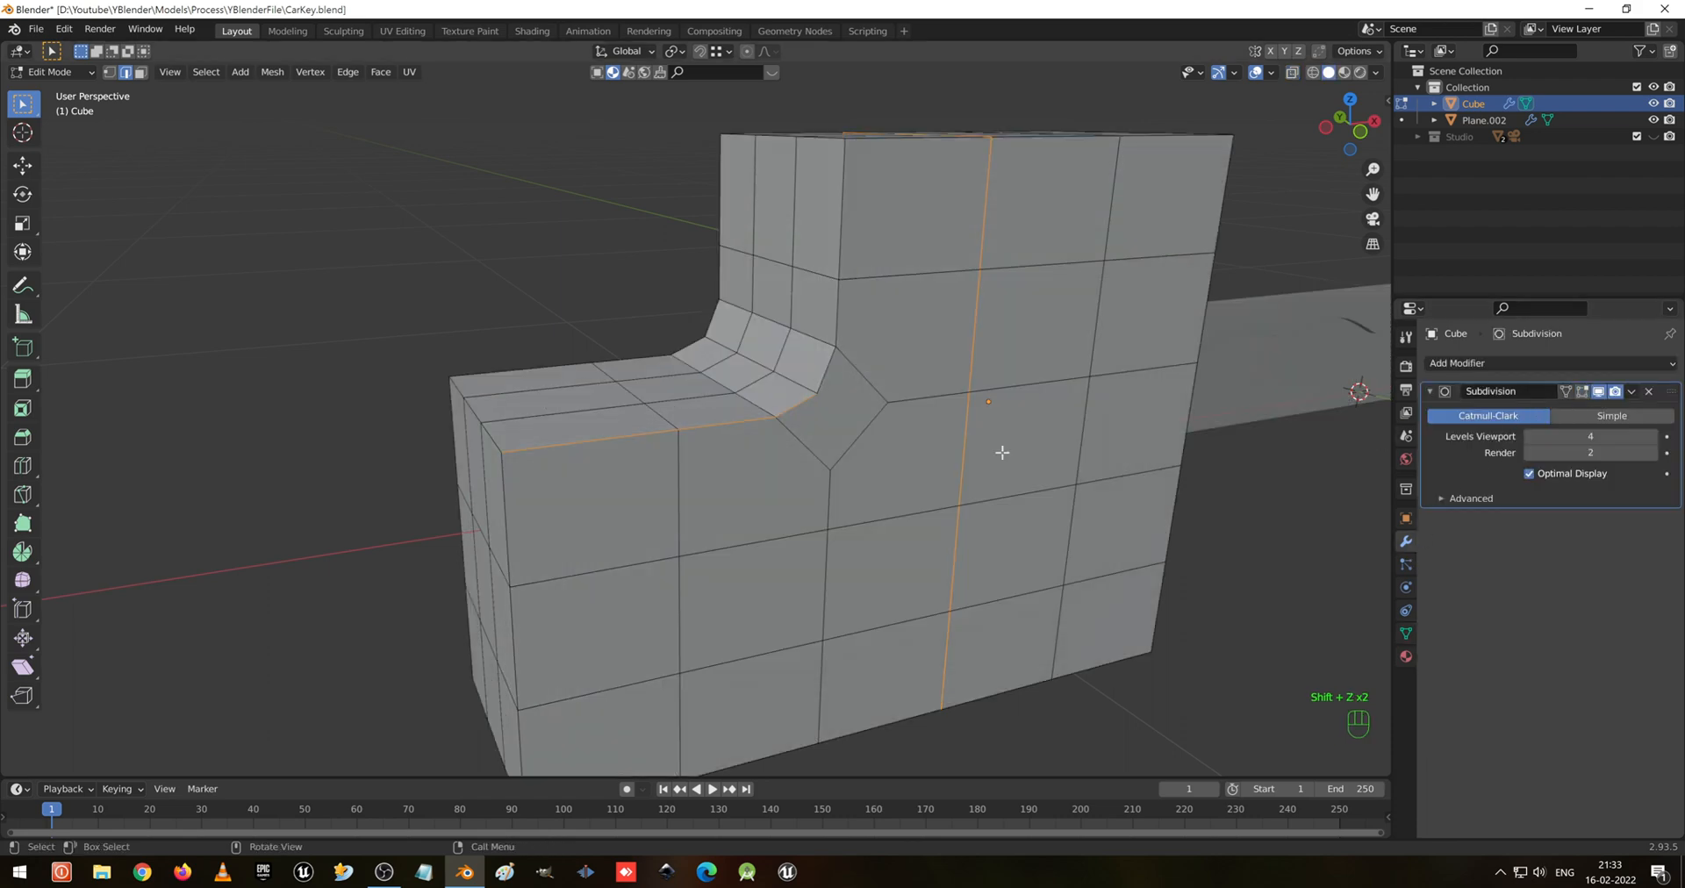
middle_click_drag(998, 448, 930, 459)
left_click(920, 299, "alt+shift")
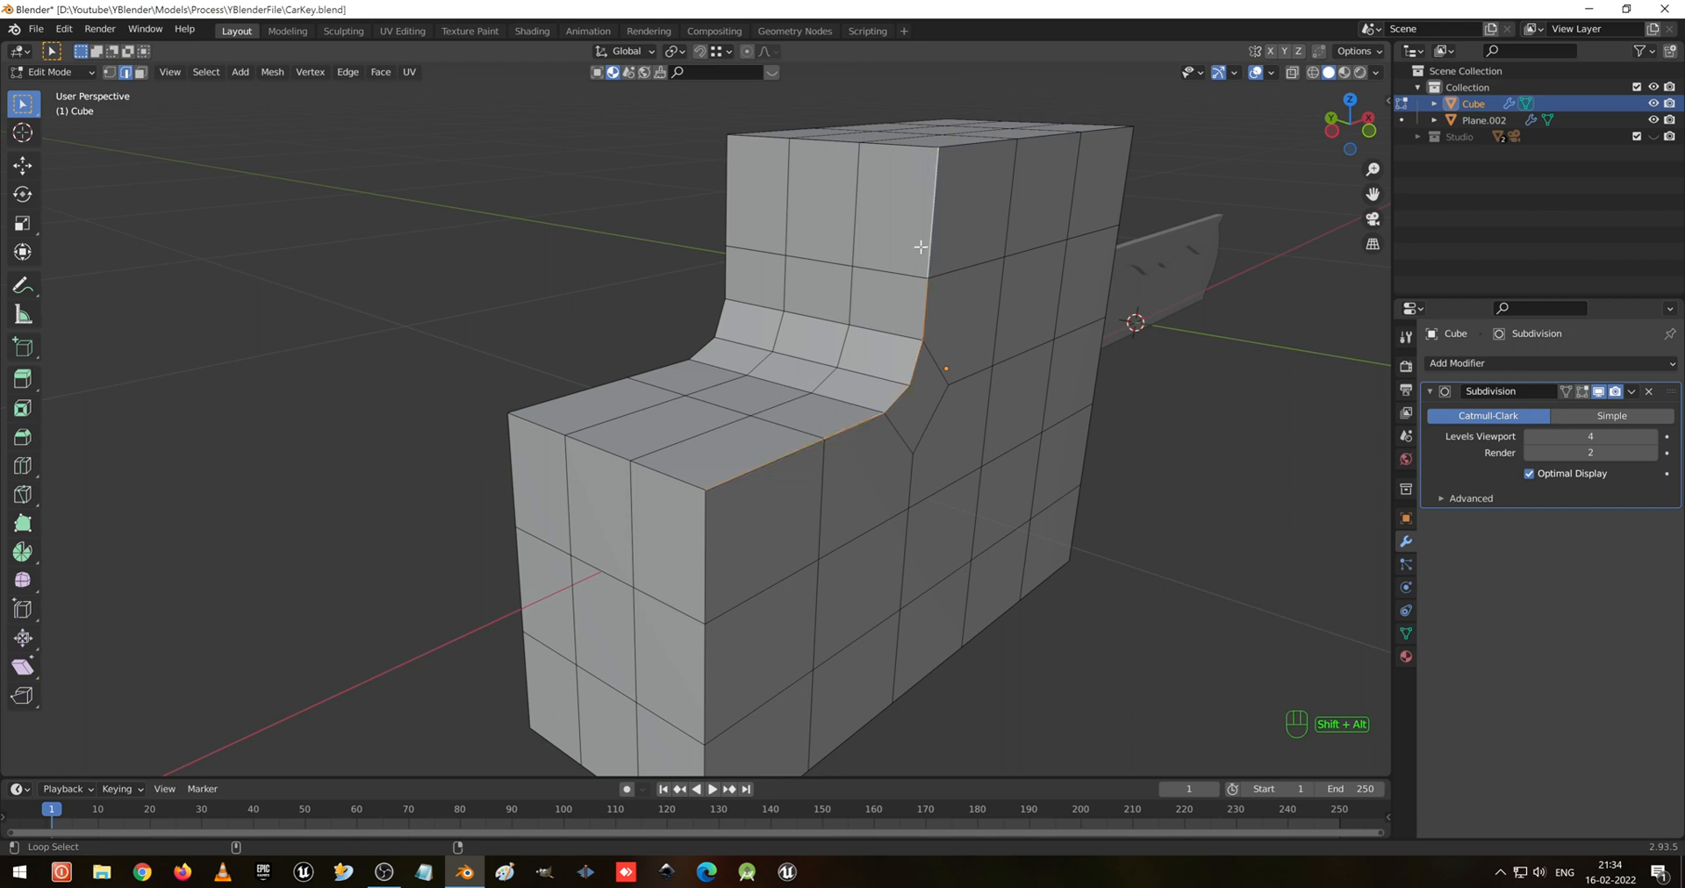
left_click(914, 162, "alt+shift")
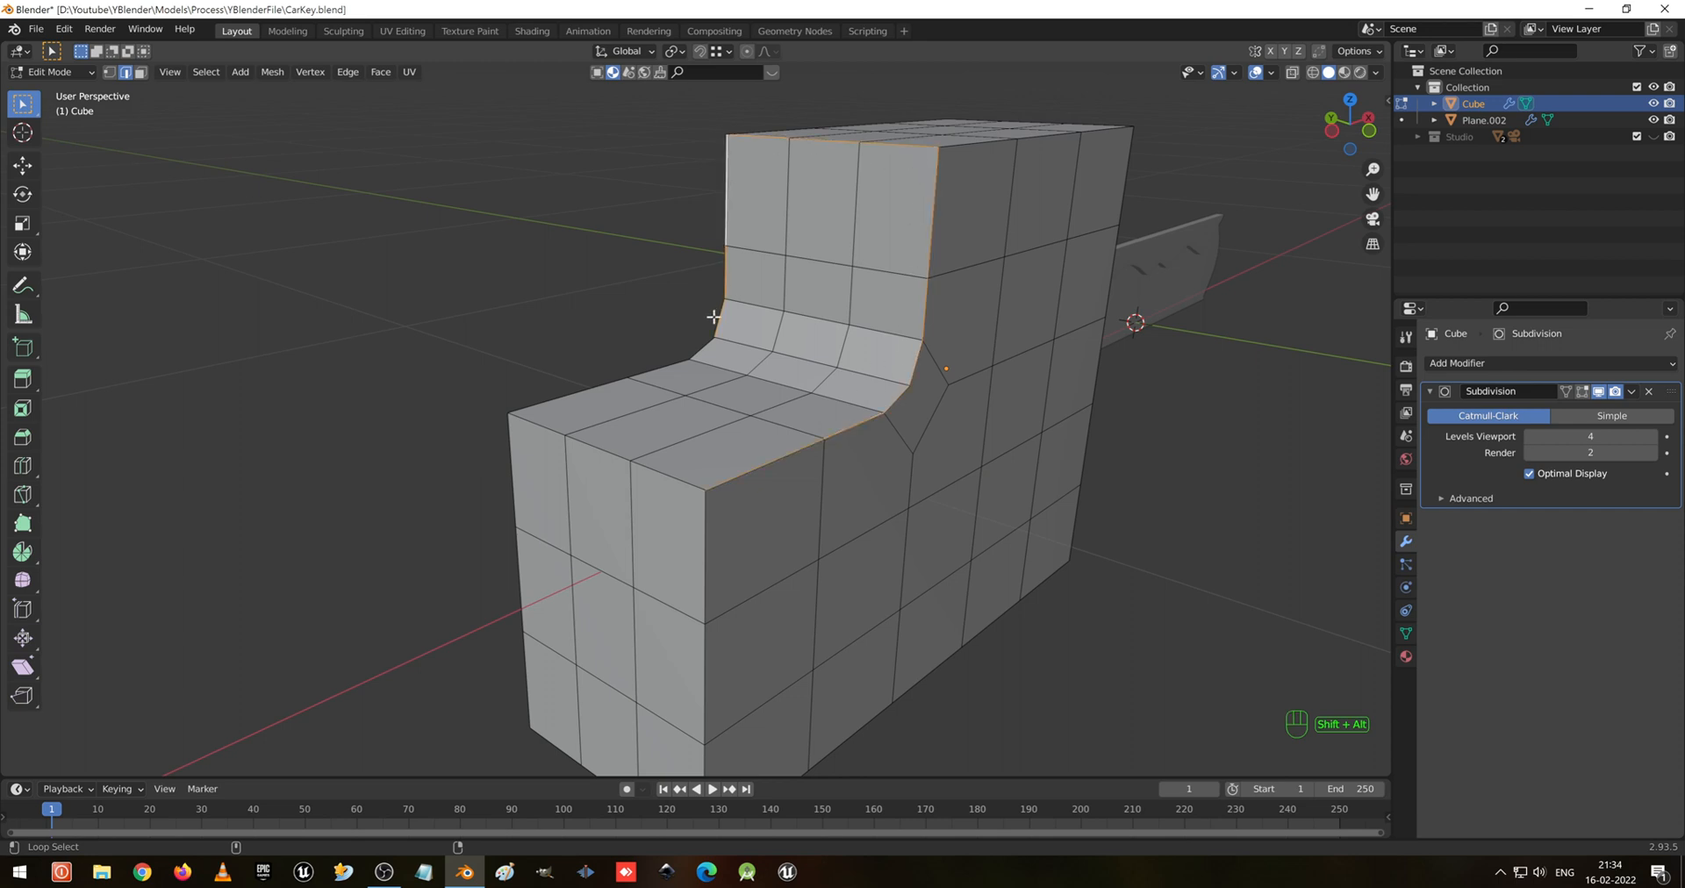
left_click(676, 365, "alt+shift")
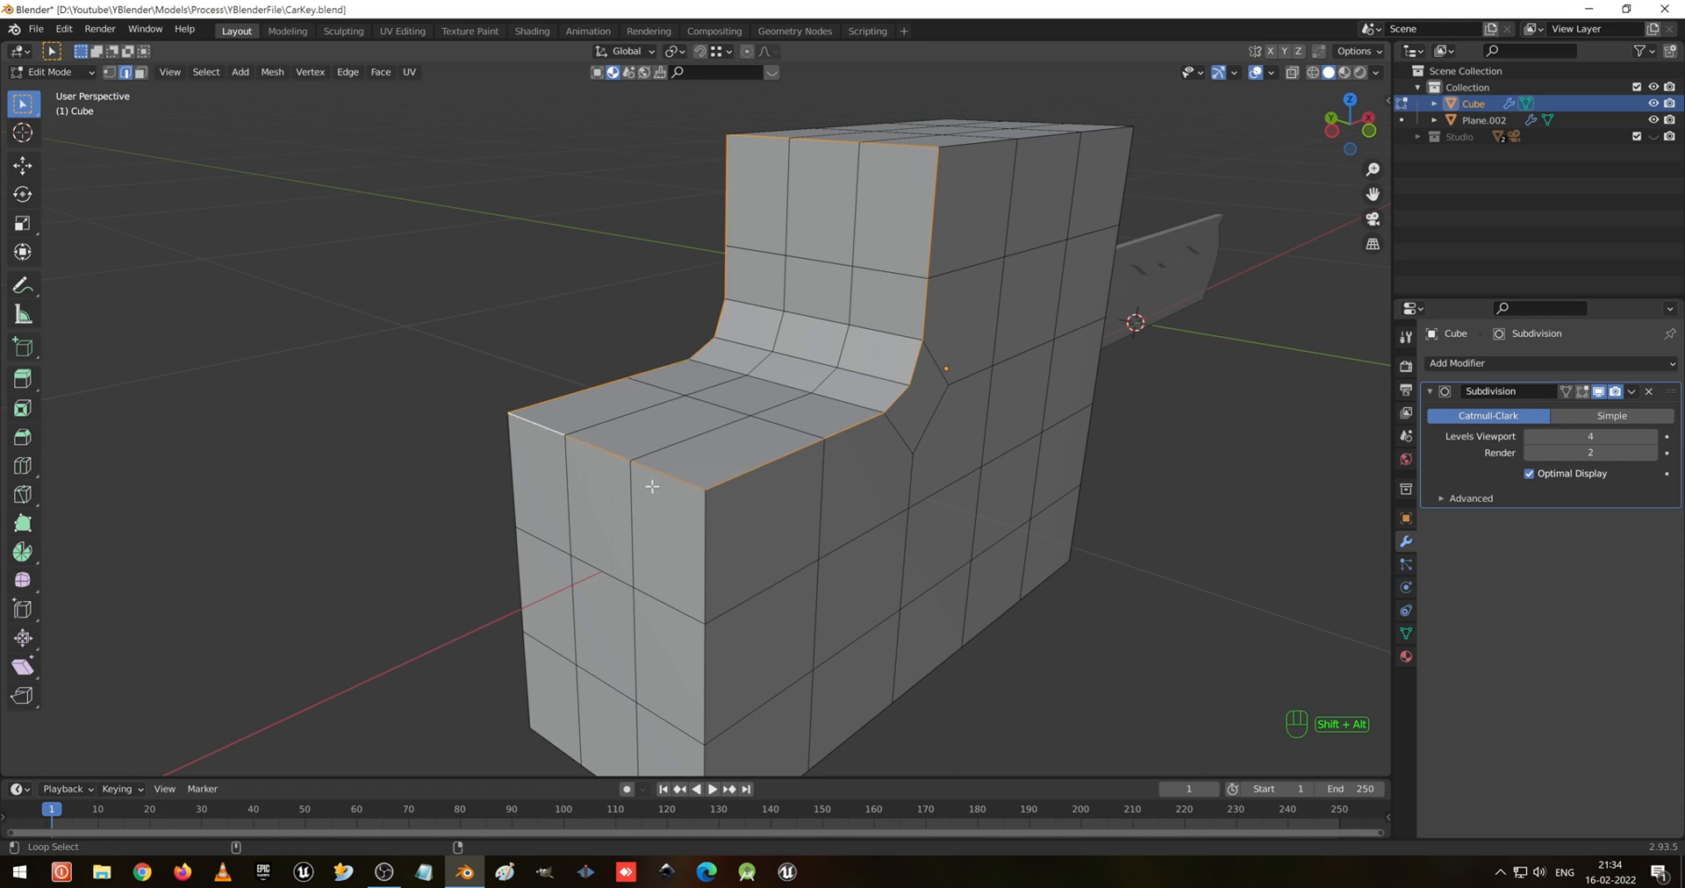
left_click(536, 556, "alt+shift")
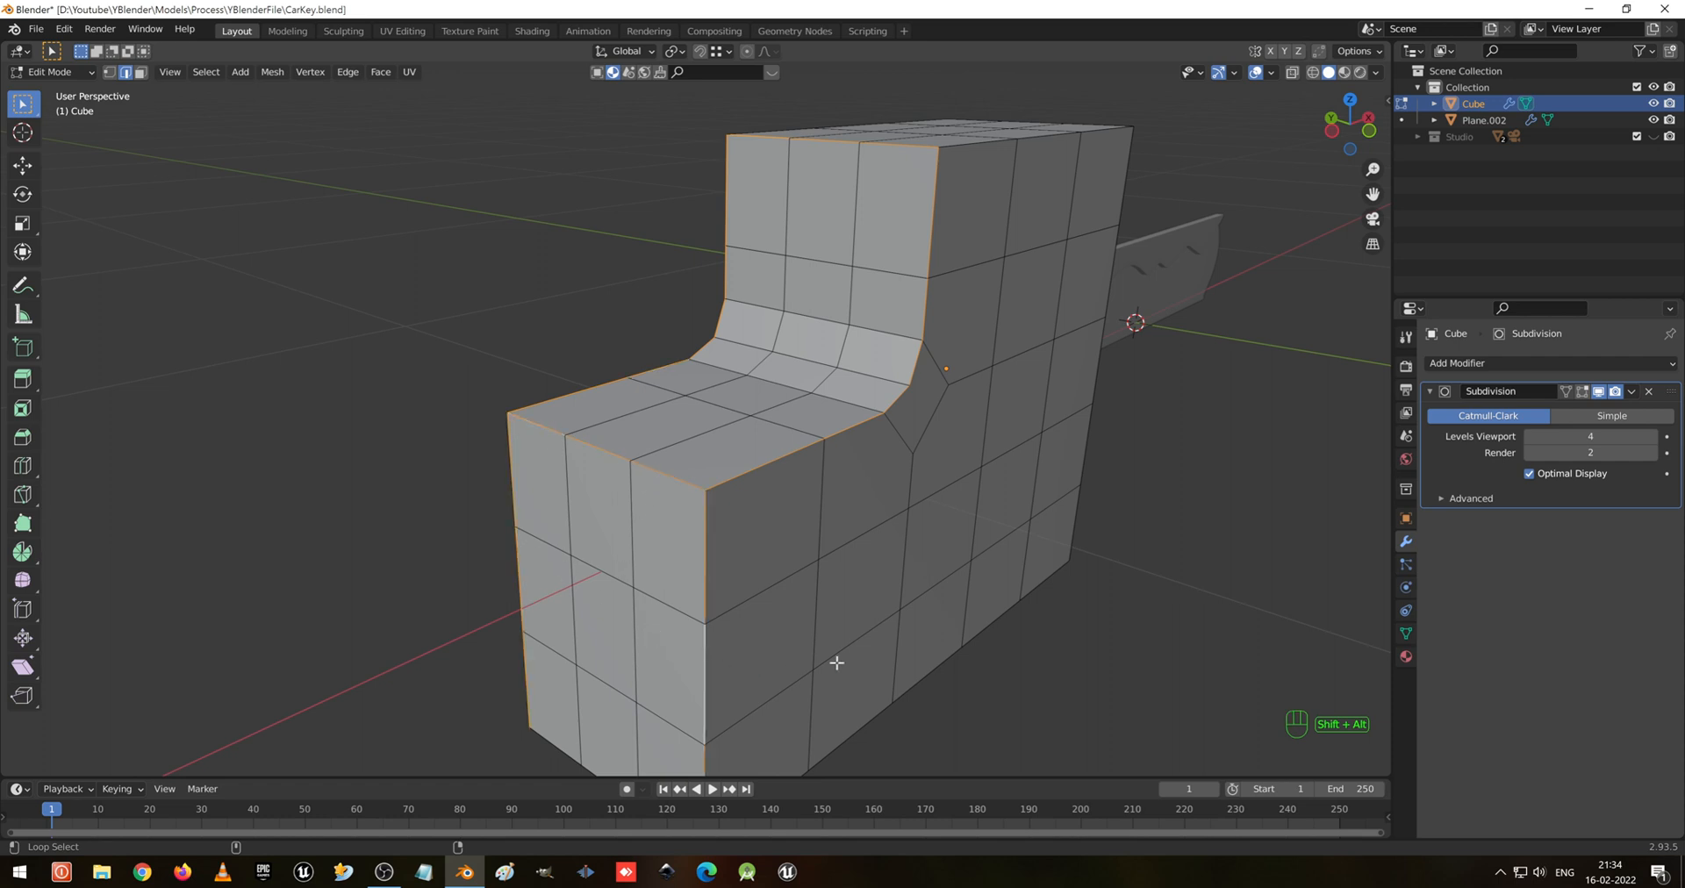
Add the block's underside border edges and the vertical corner edges at the blade end to the selection
middle_click_drag(821, 650, 795, 563)
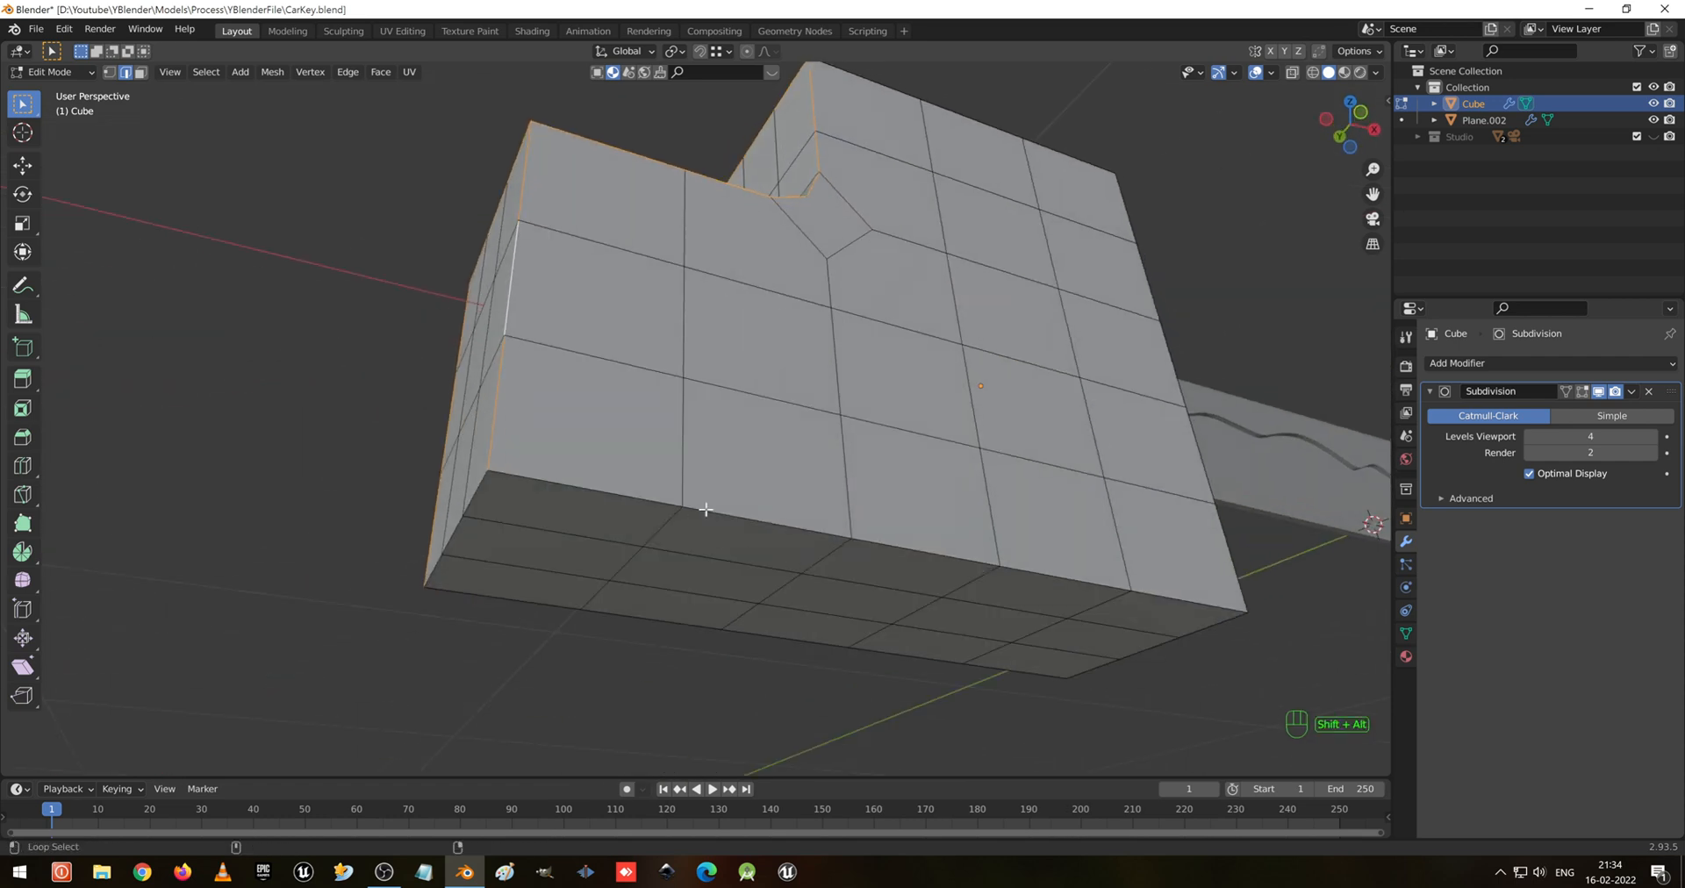
left_click(665, 622, "alt+shift")
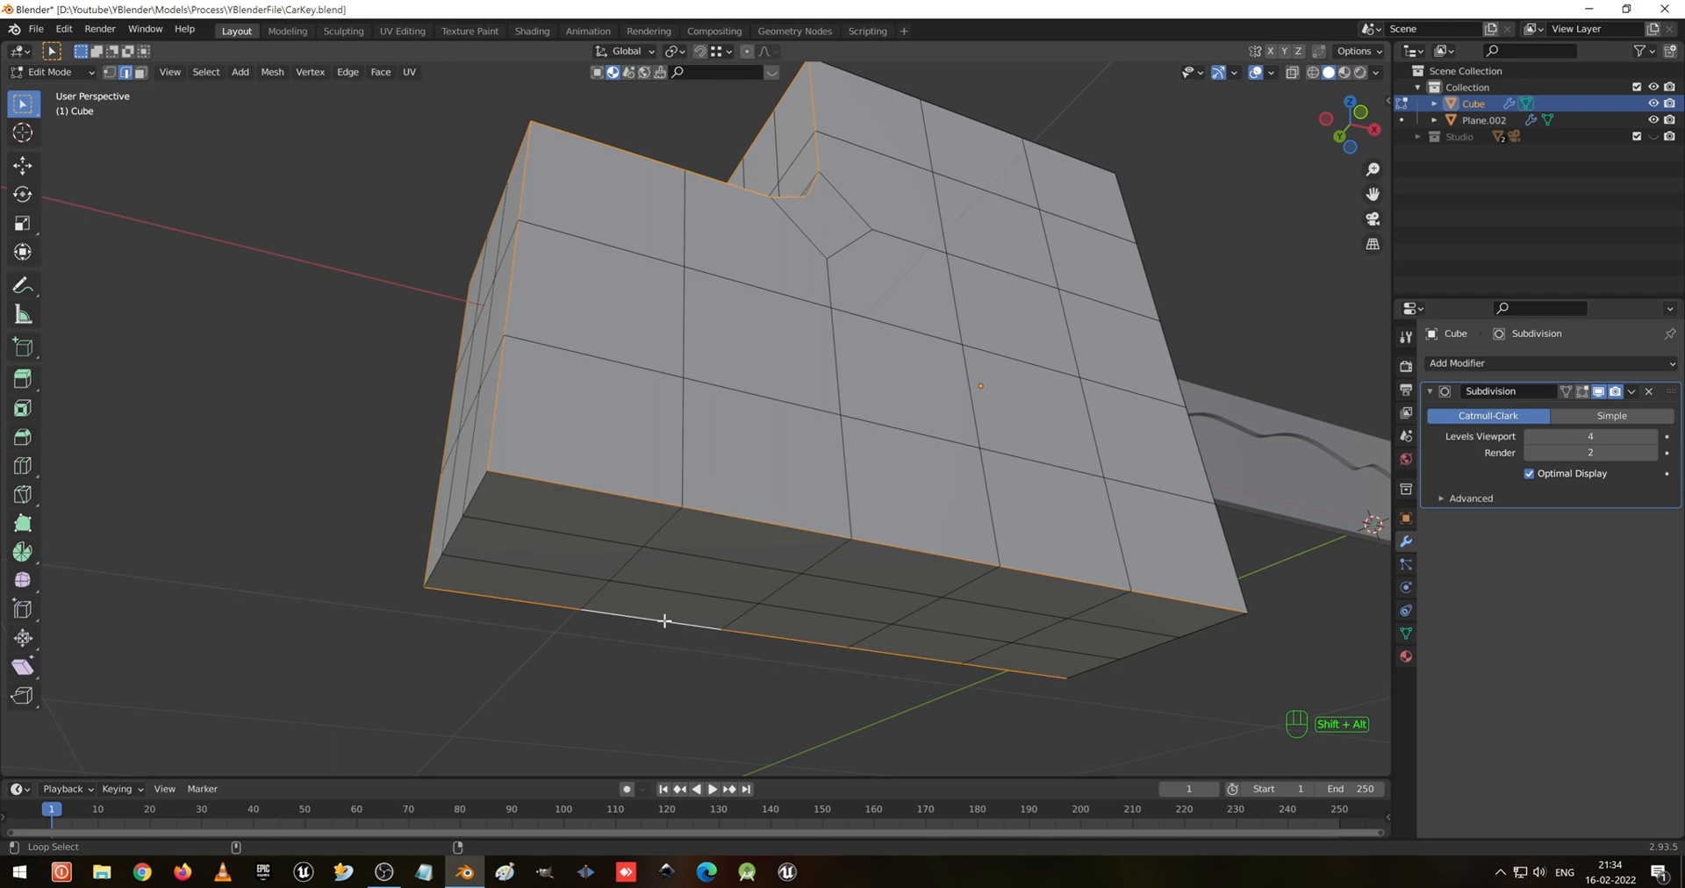
left_click(461, 525, "alt+shift")
middle_click_drag(730, 569, 806, 564)
left_click(829, 532, "alt+shift")
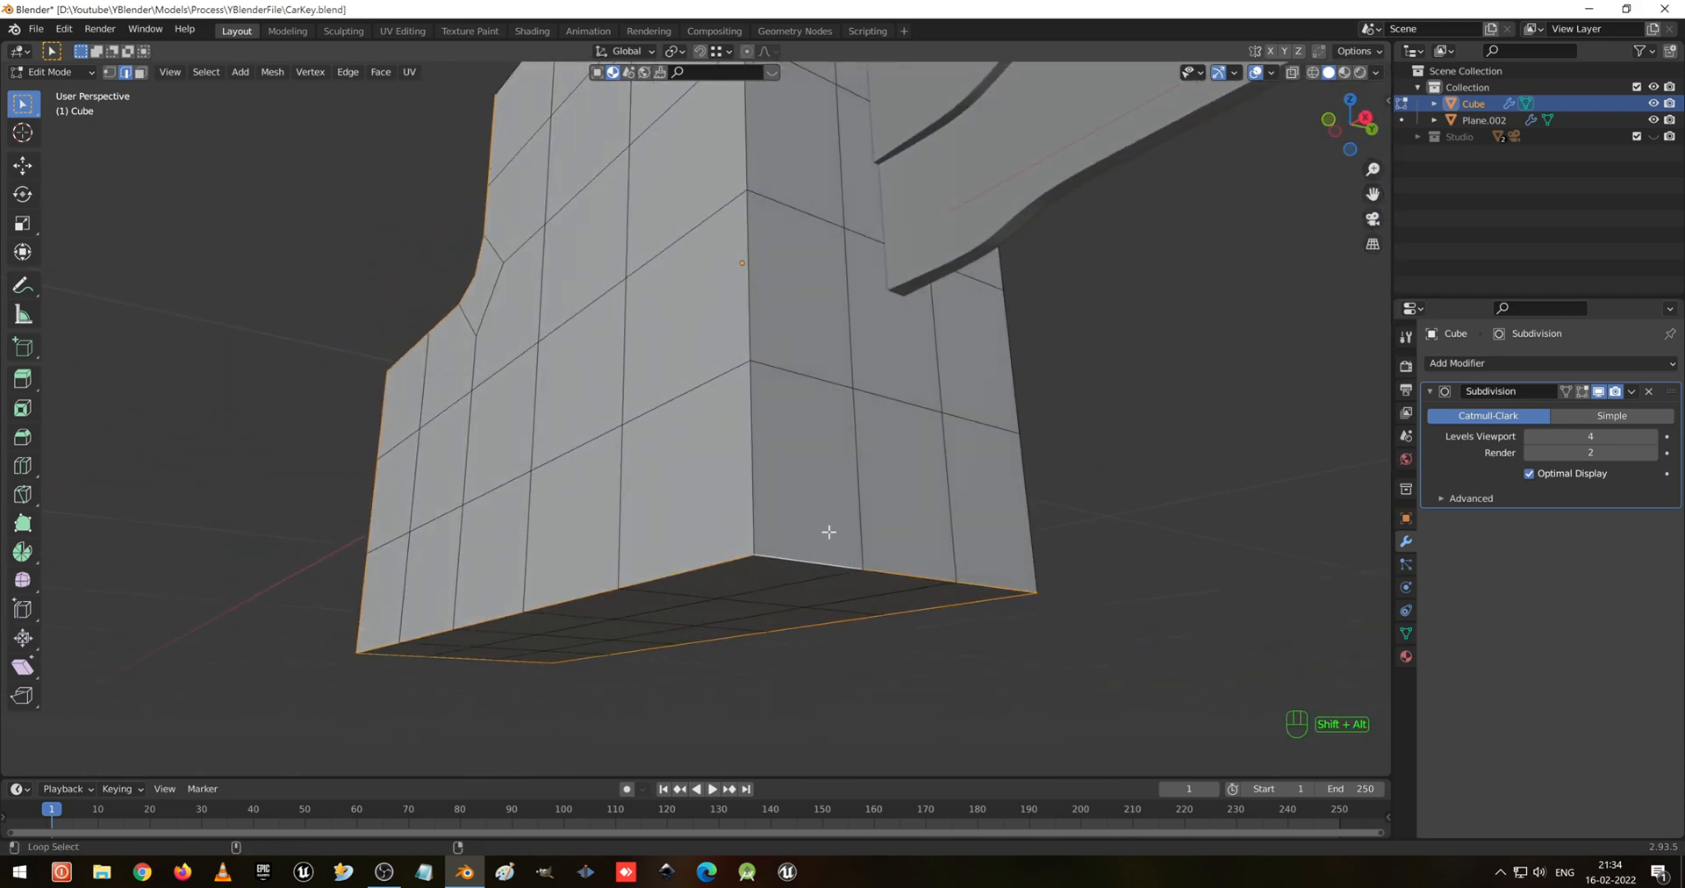
left_click(769, 479, "alt+shift")
left_click(1012, 513, "alt+shift")
Complete the outline selection with the long border edges of the block's upper face and check it in wireframe
middle_click_drag(1088, 588, 847, 620)
middle_click_drag(467, 341, 824, 359)
left_click(865, 350, "alt+shift")
key("ctrl+z")
left_click(908, 360, "alt+shift")
scroll(906, 367, "down", 4)
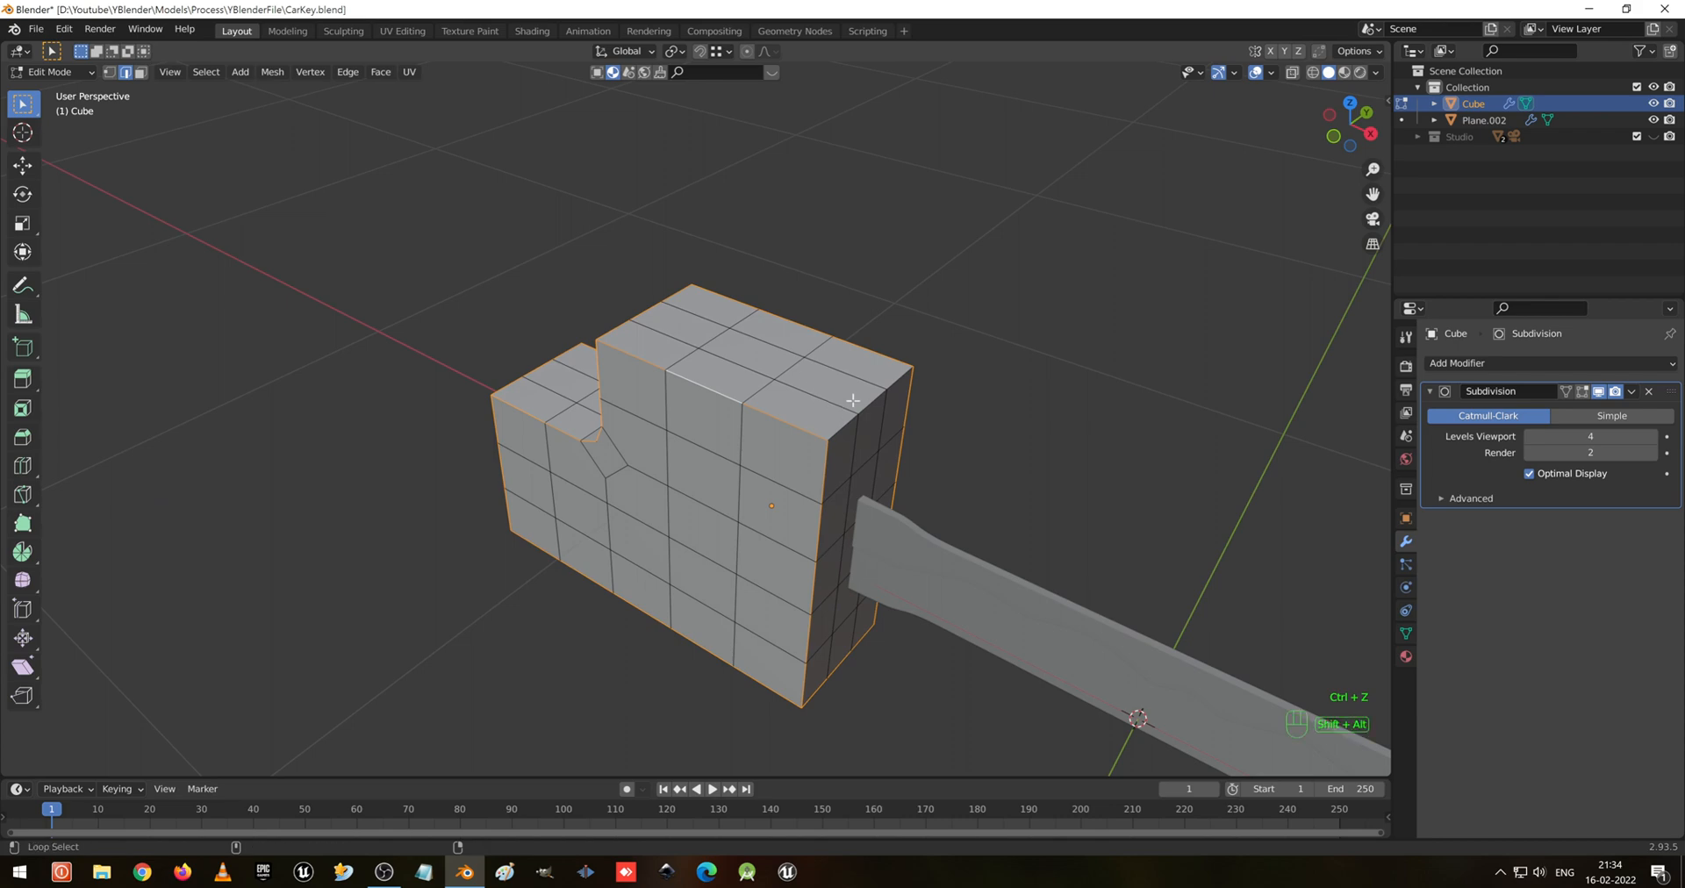
middle_click_drag(873, 406, 940, 289)
key("shift+z")
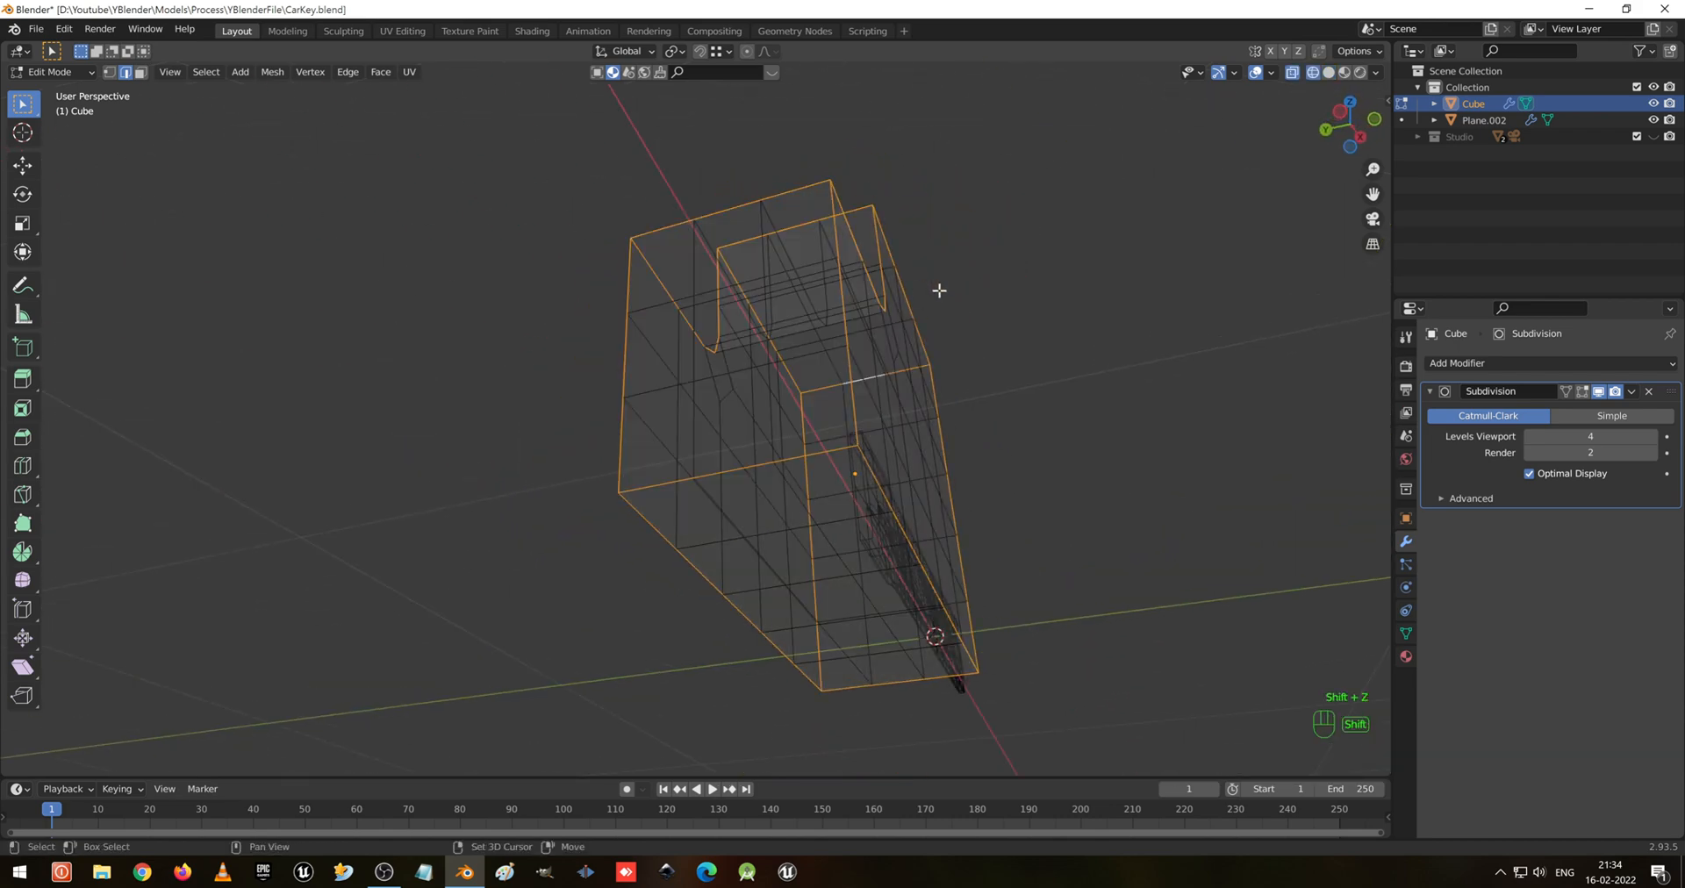
mouse_move(809, 331)
middle_mouse_down()
mouse_move(966, 380)
mouse_move(752, 387)
mouse_move(835, 398)
mouse_move(903, 459)
middle_mouse_up()
key("shift+z")
scroll(830, 370, "up", 5)
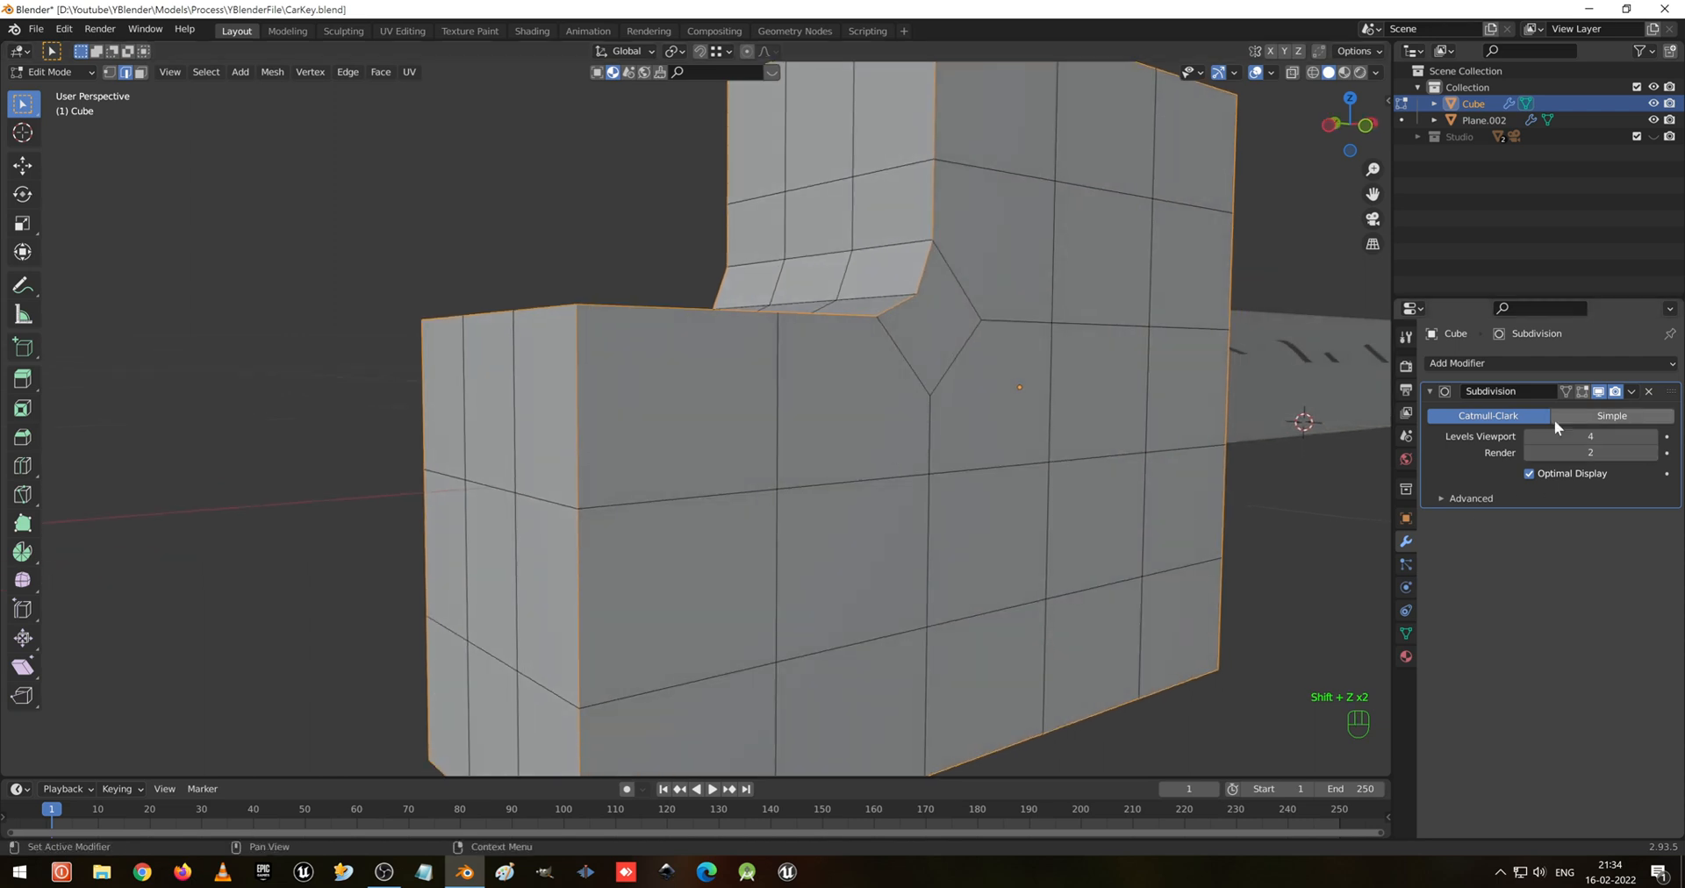
Re-enable the Subdivision's Edit Mode display and bevel the selected outline edges with three segments, about 4.56 cm wide
left_click(1576, 397)
scroll(869, 430, "down", 2)
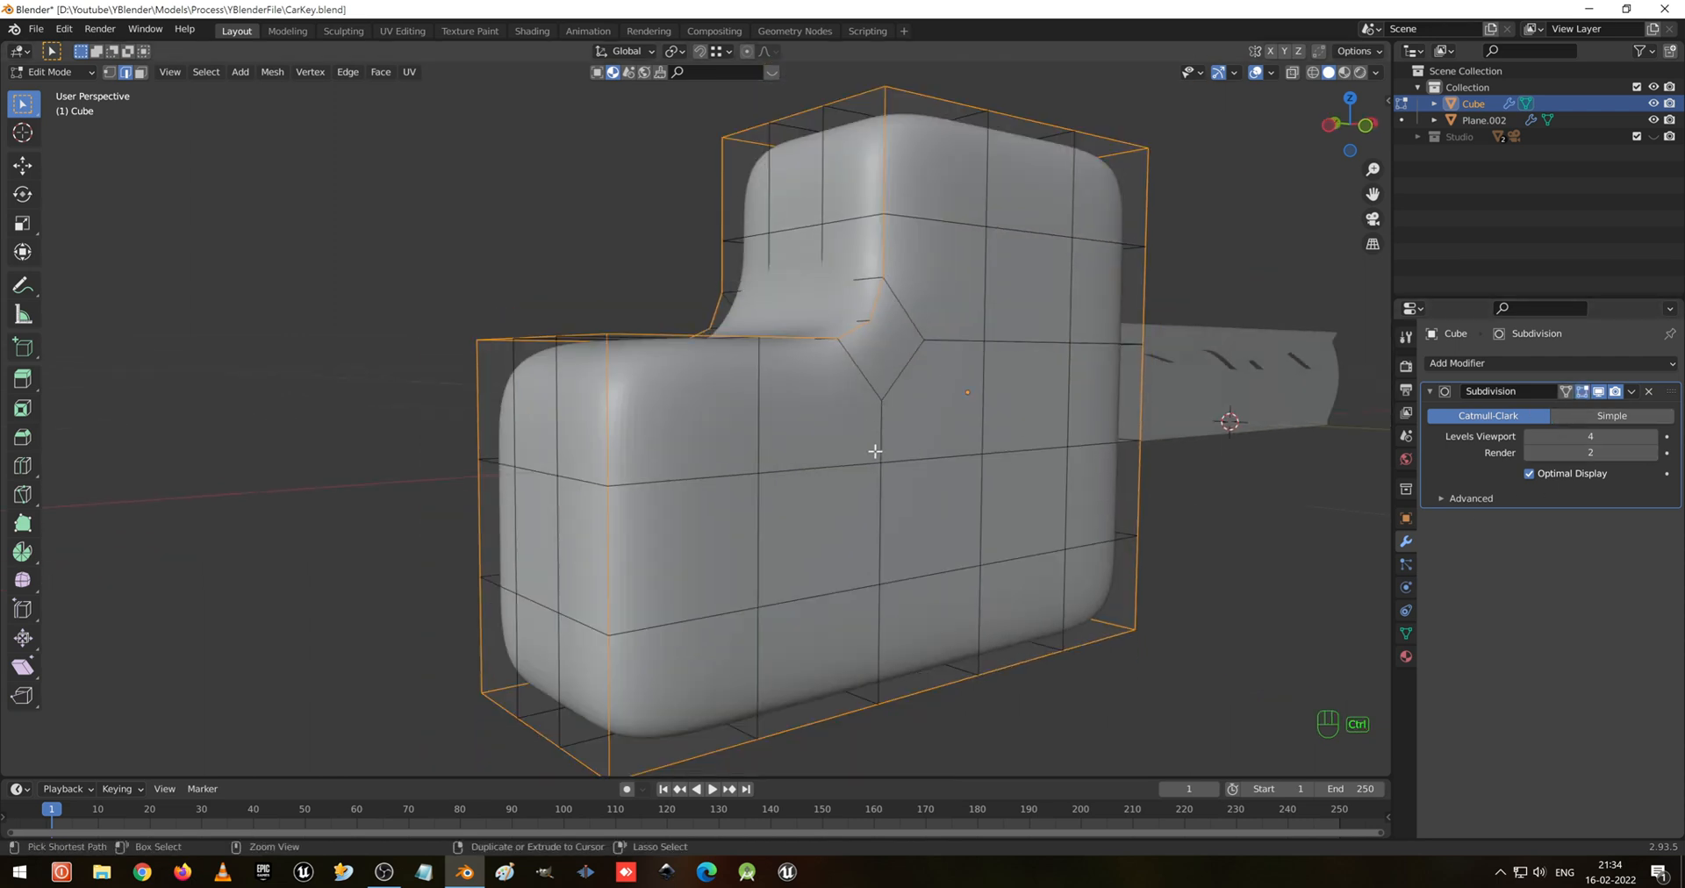
key("ctrl+b")
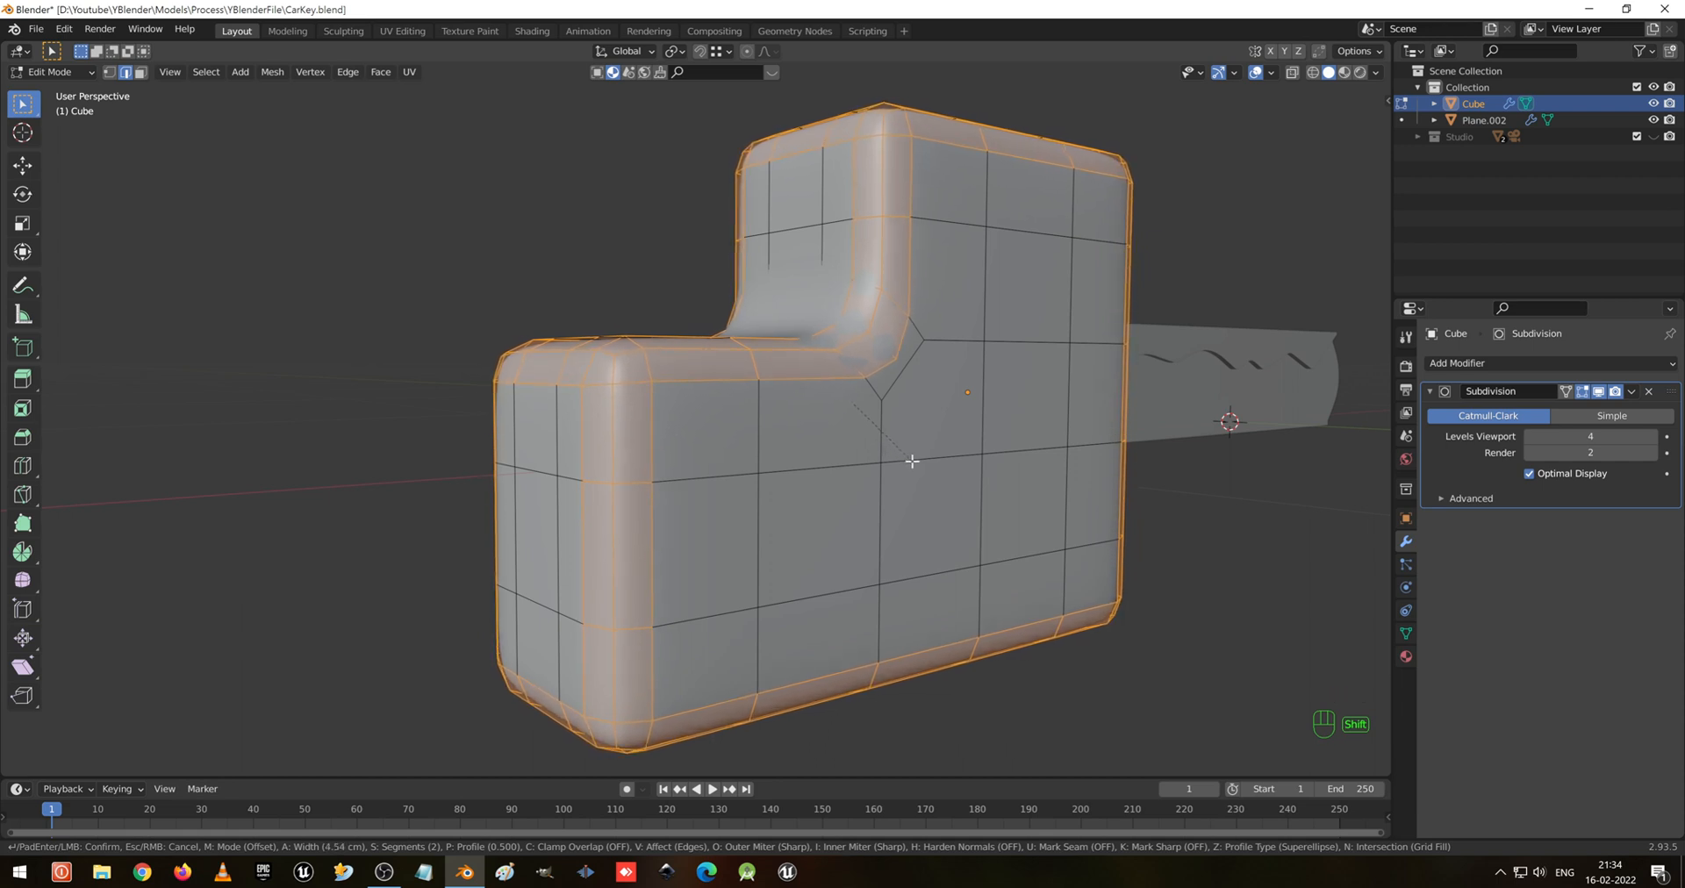
scroll(912, 461, "up", 1)
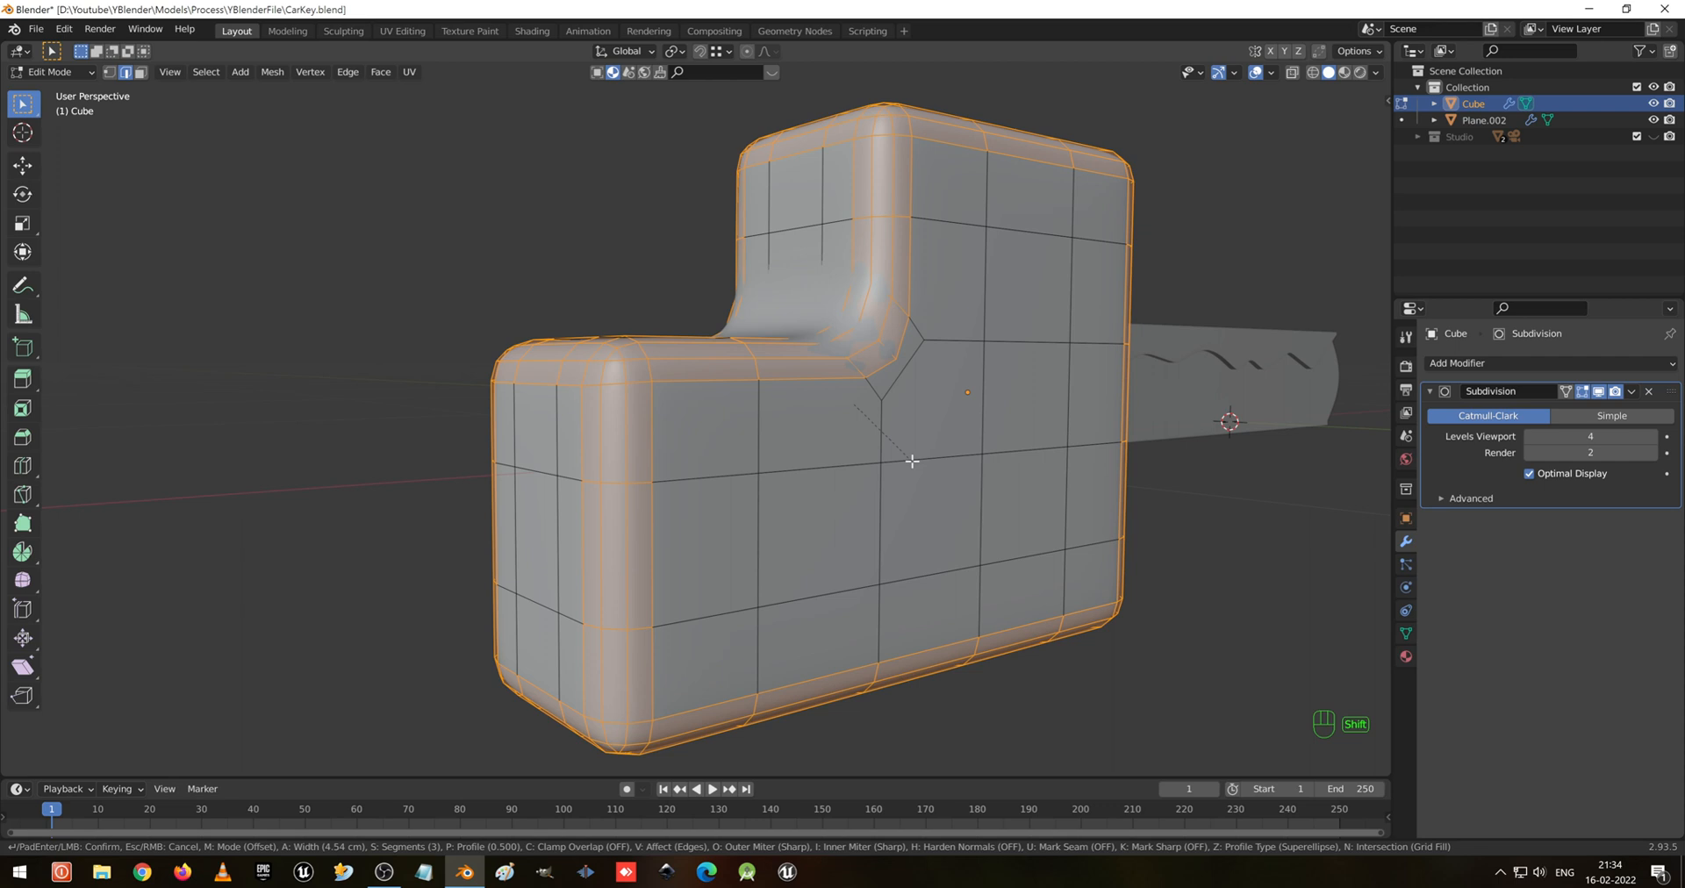
left_click(912, 461)
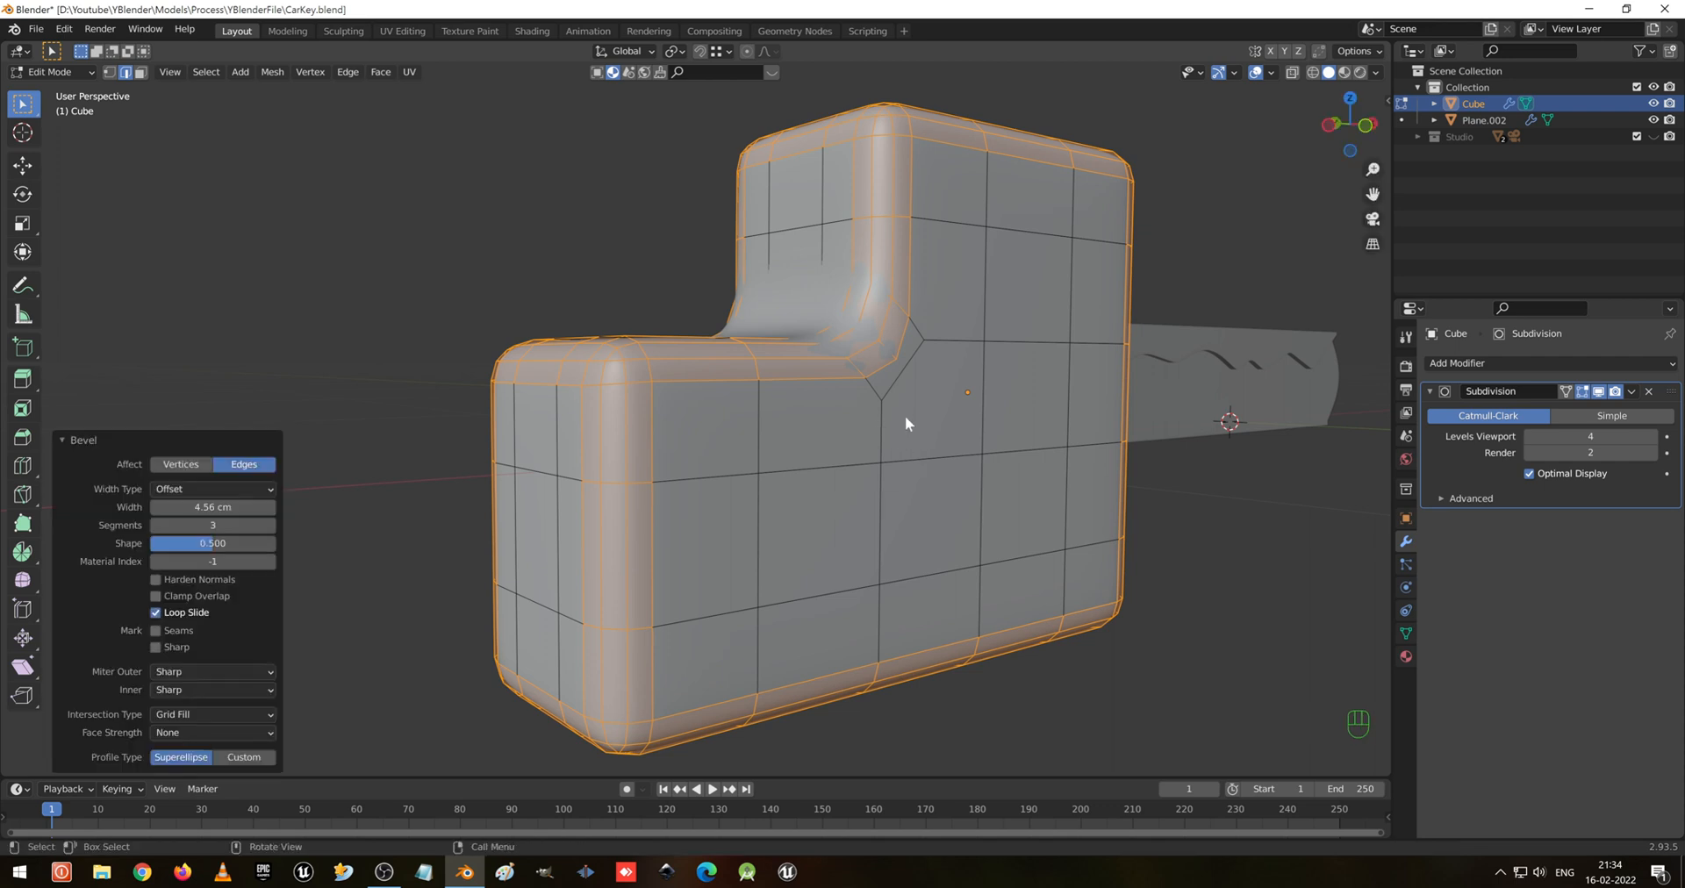
Show the key head in front wireframe view, in Edit Mode with vertex selection and nothing selected
key("Tab")
middle_click_drag(898, 392, 978, 429)
scroll(694, 434, "down", 2)
key("KP_1")
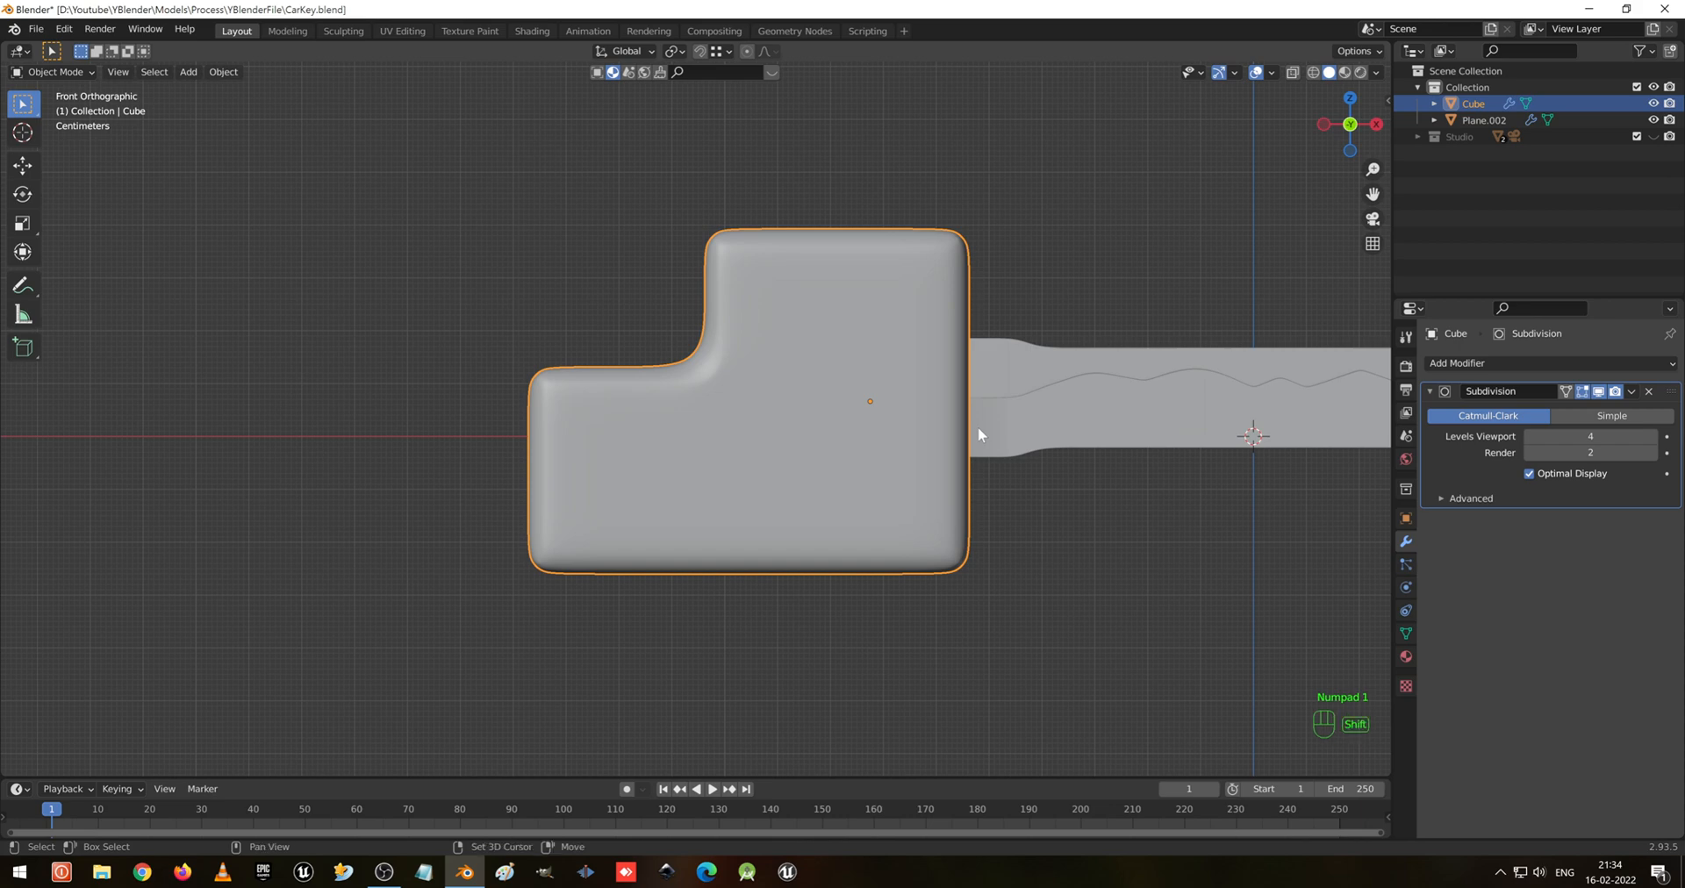
key("shift+z")
key("Tab")
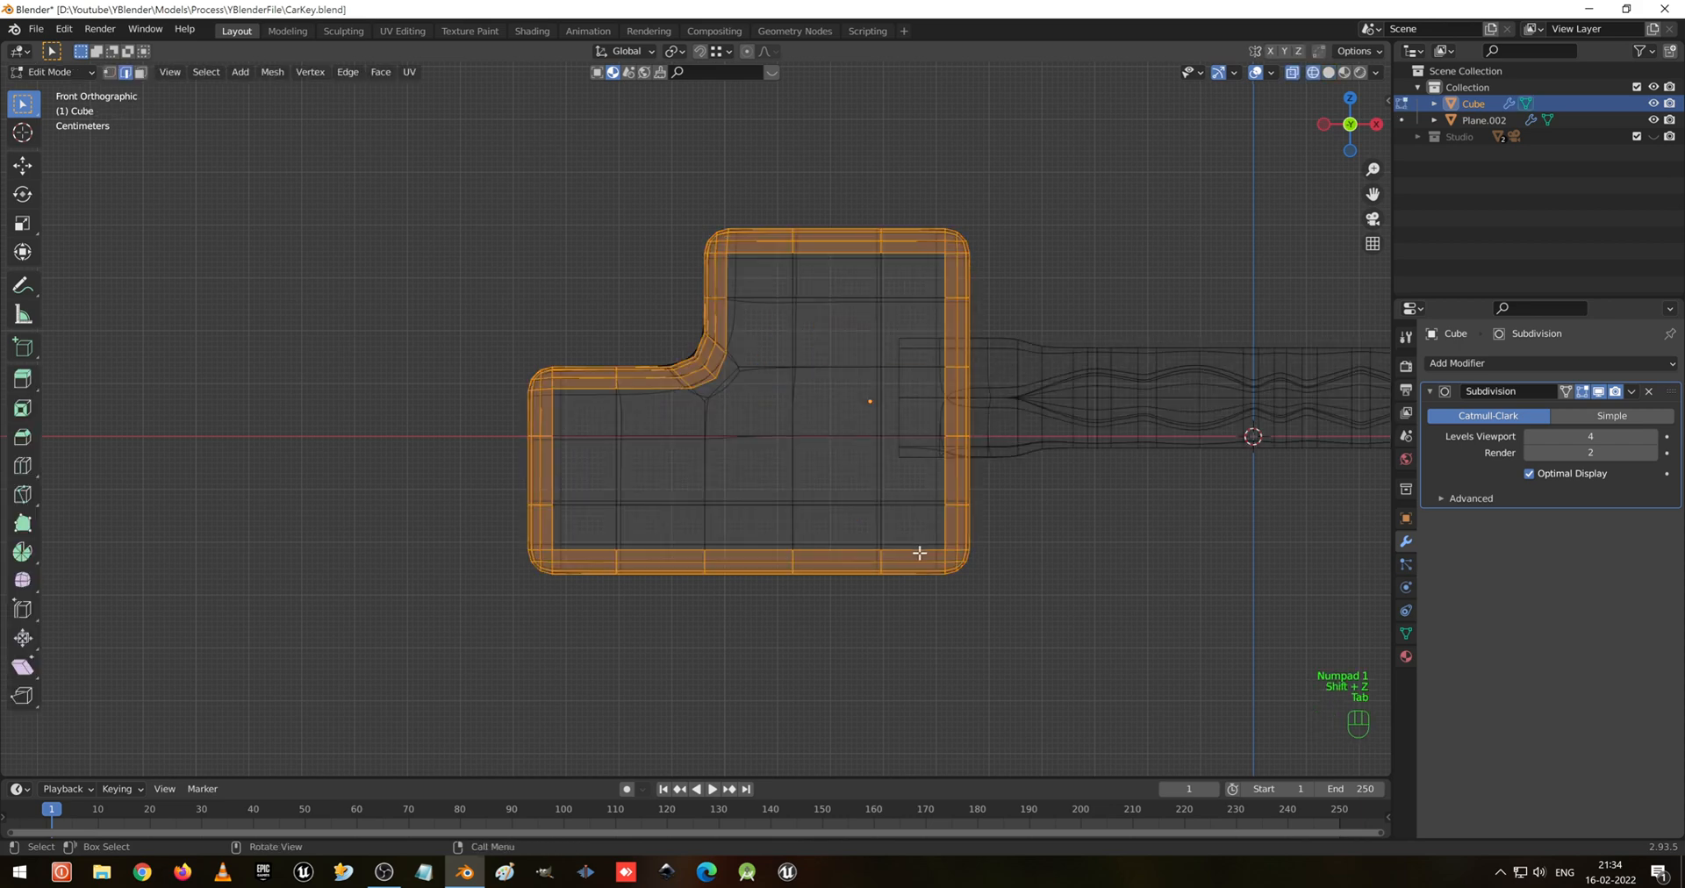
left_click(880, 645)
key("1")
key("z")
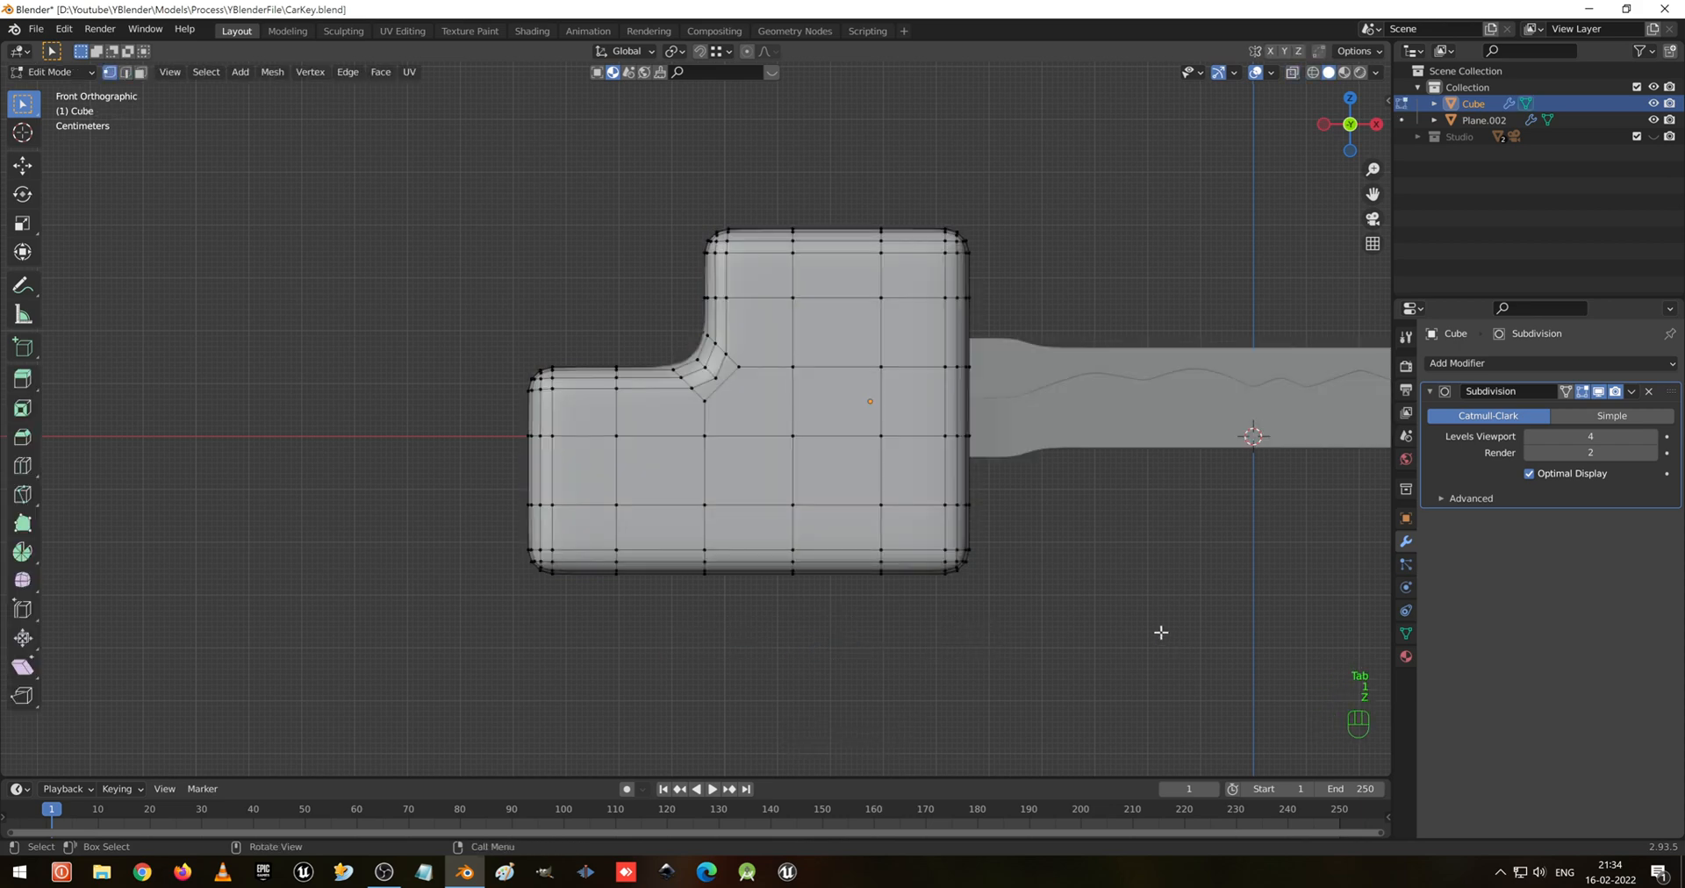
key("z")
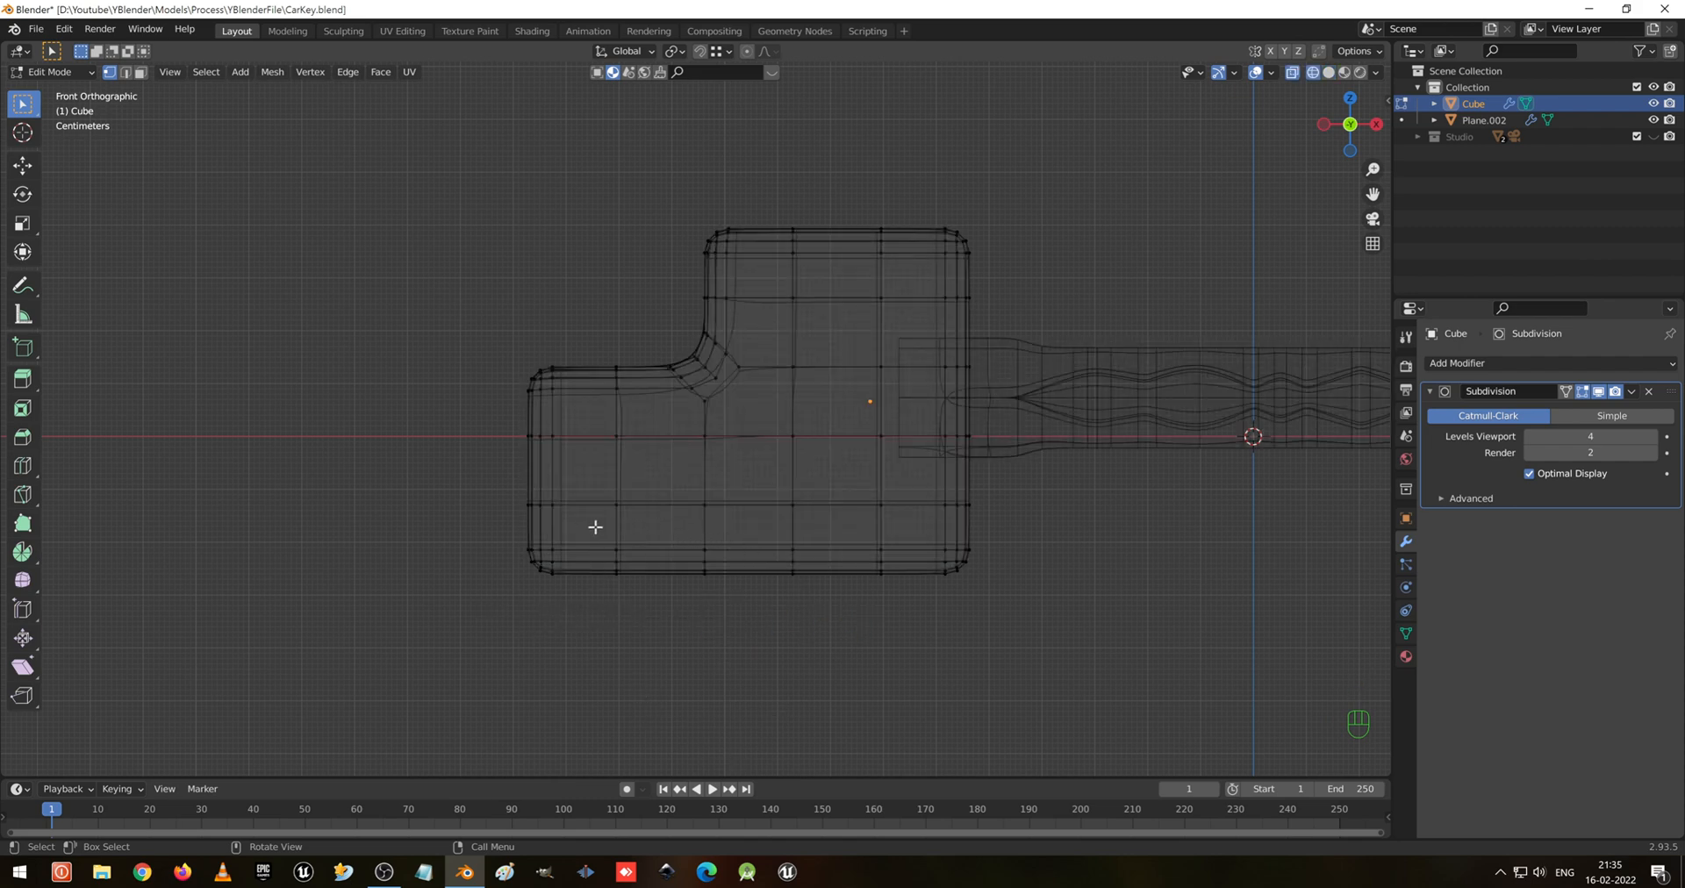
Move the two middle vertex columns of the head's lower border about 5.91 cm down along Z
left_click_drag(595, 527, 913, 615)
left_click(766, 532)
left_click_drag(682, 533, 837, 573)
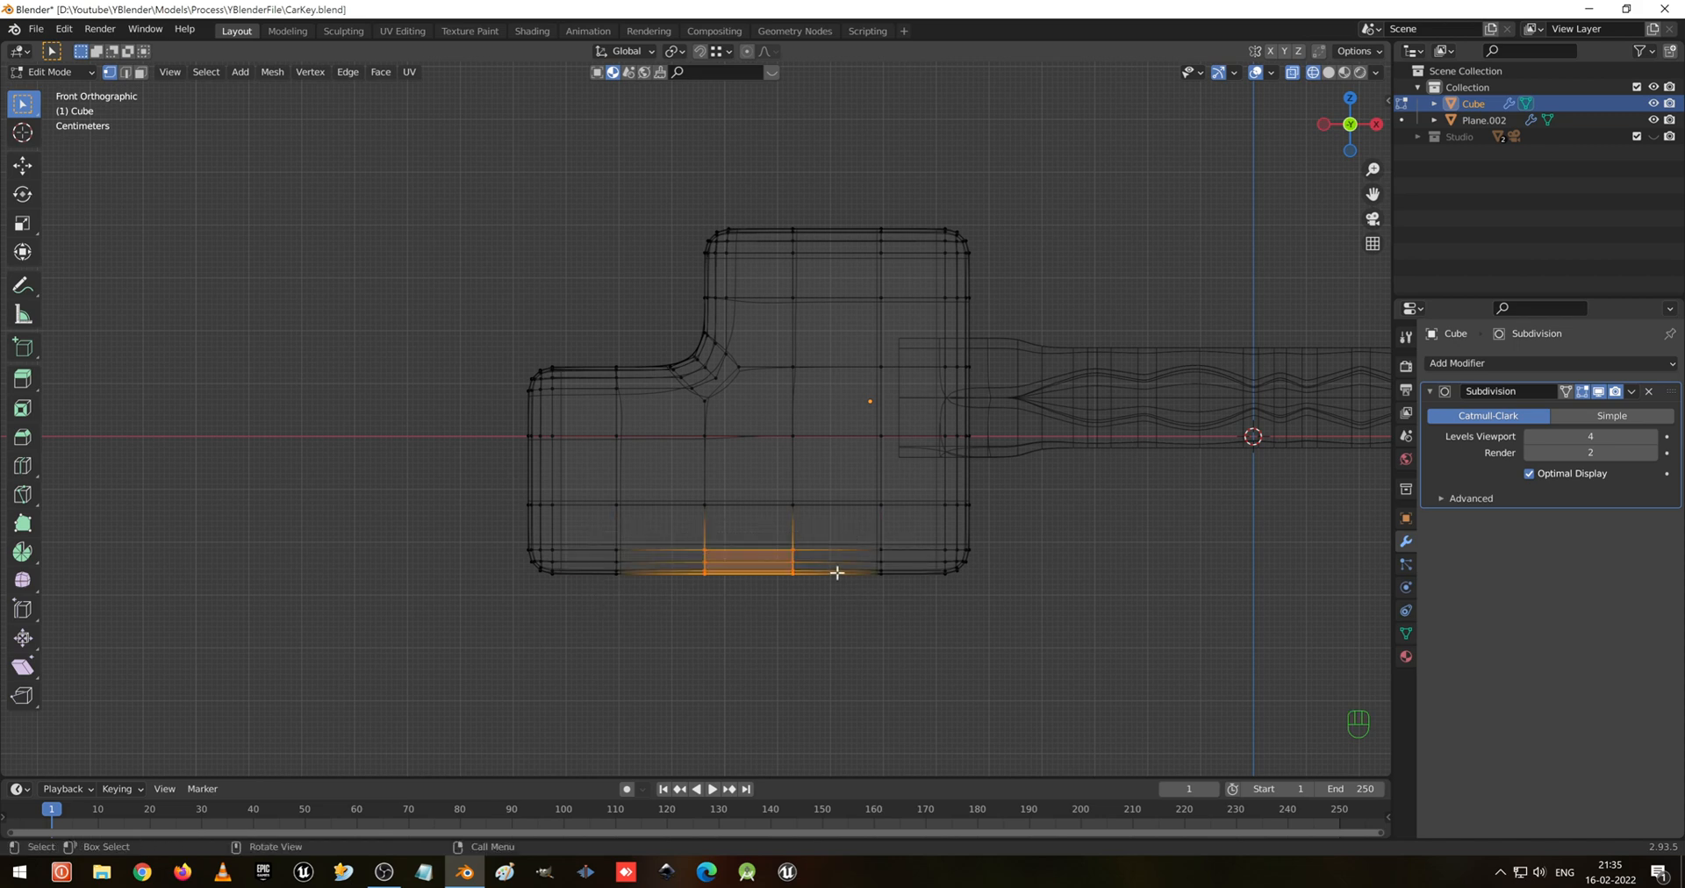
key("g")
key("z")
left_click(834, 604)
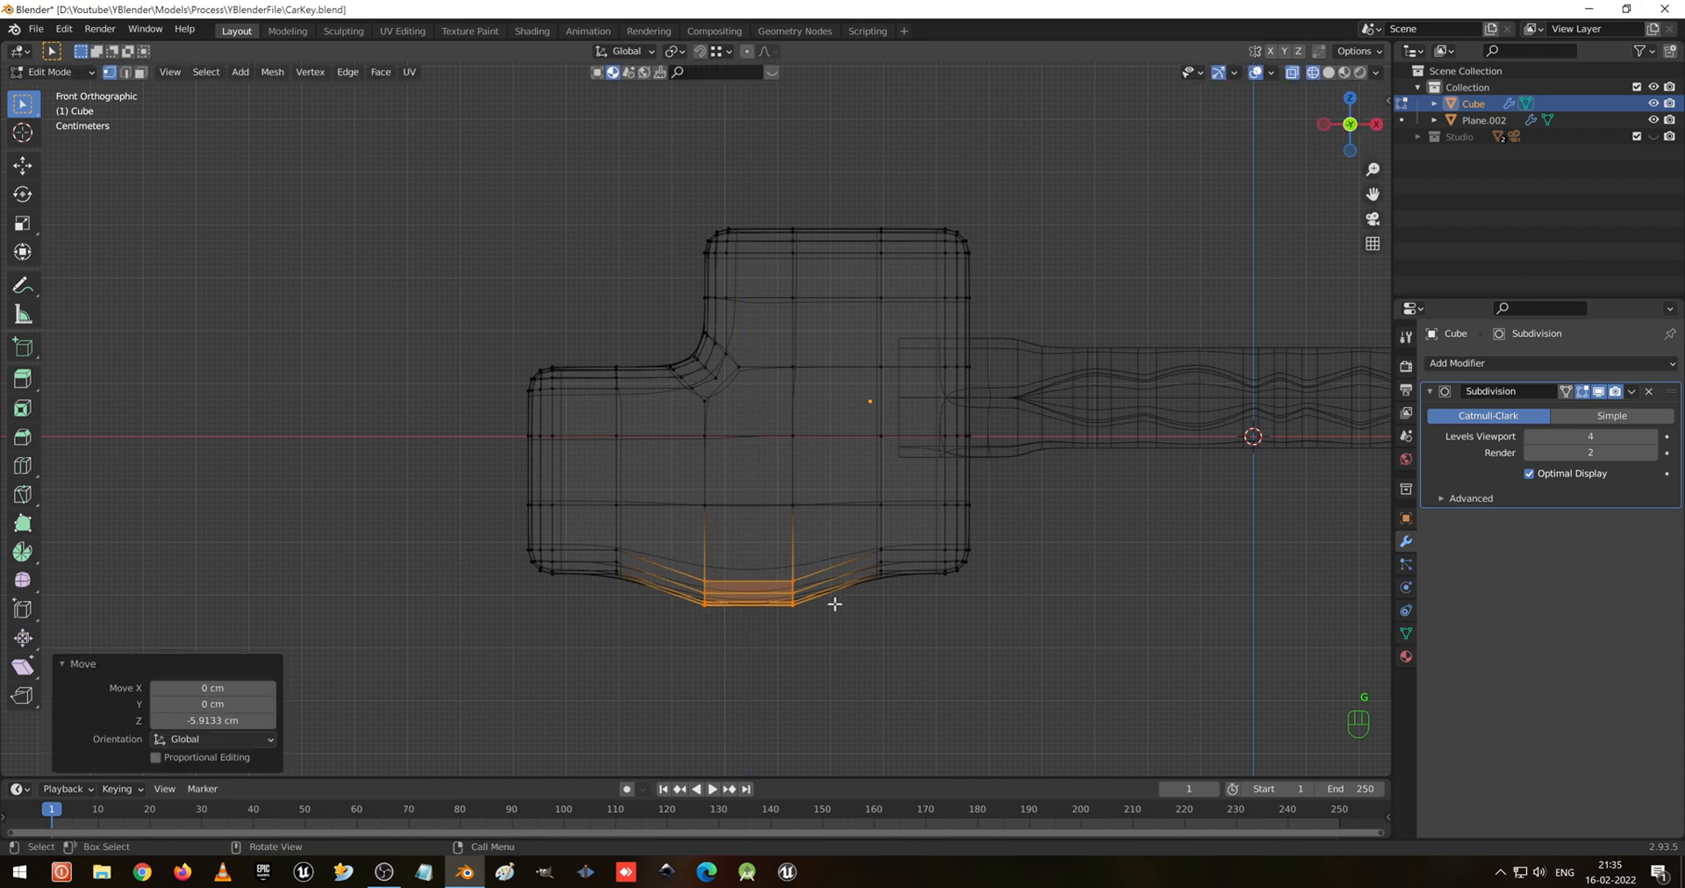
Lower the vertex column on the blade side of the lower border along Z to continue the curve
left_click(832, 659)
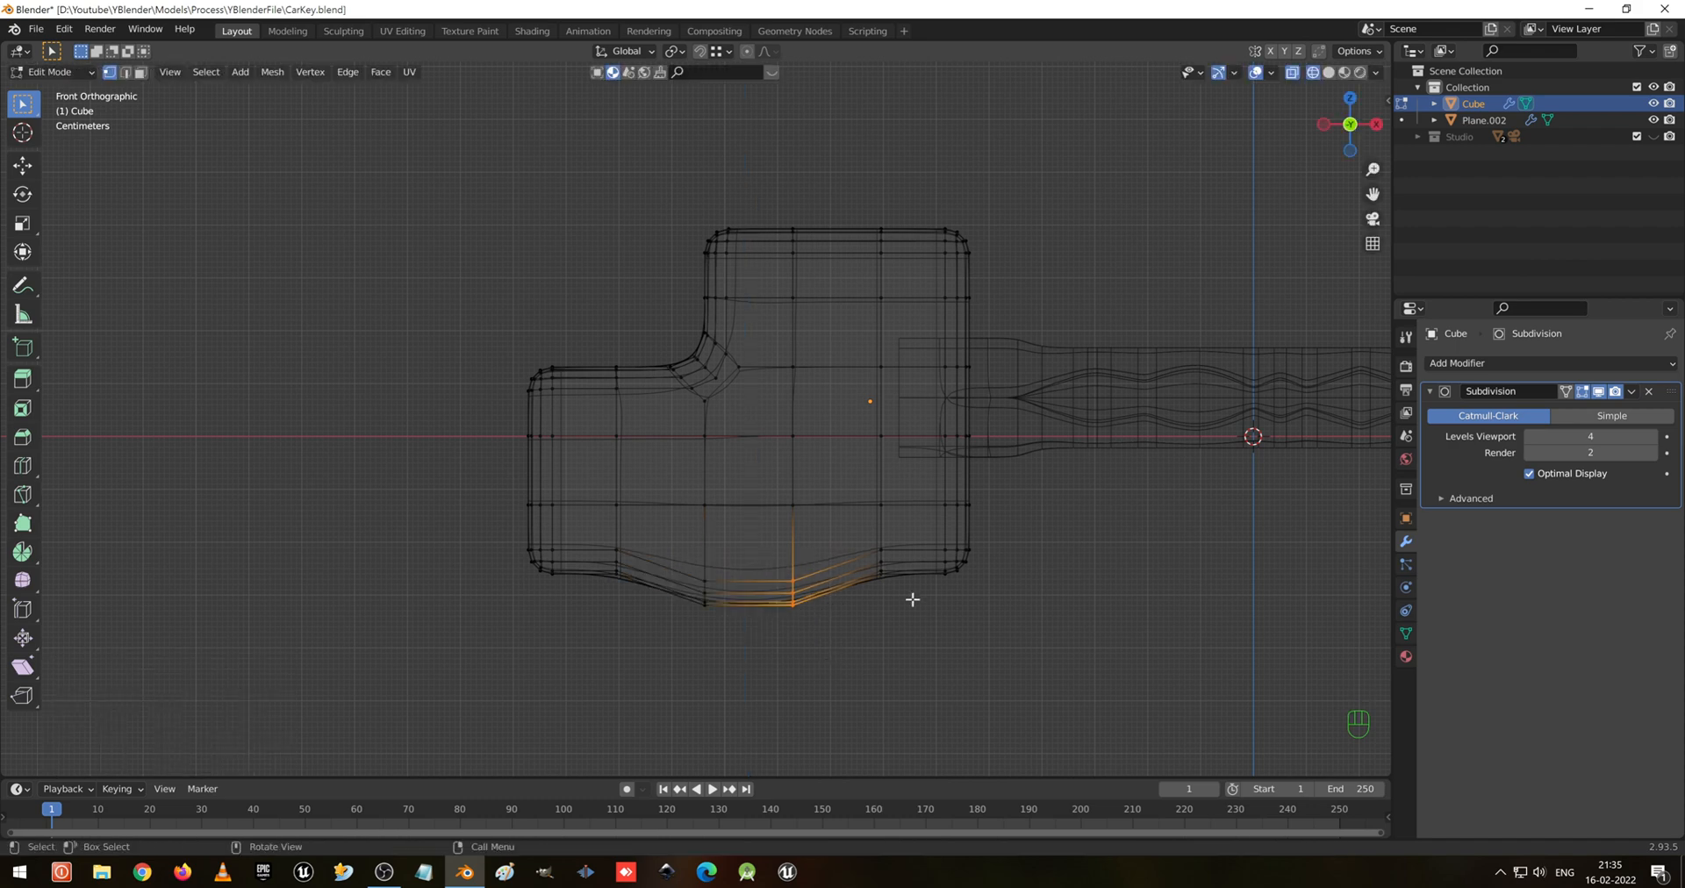
left_click(883, 573)
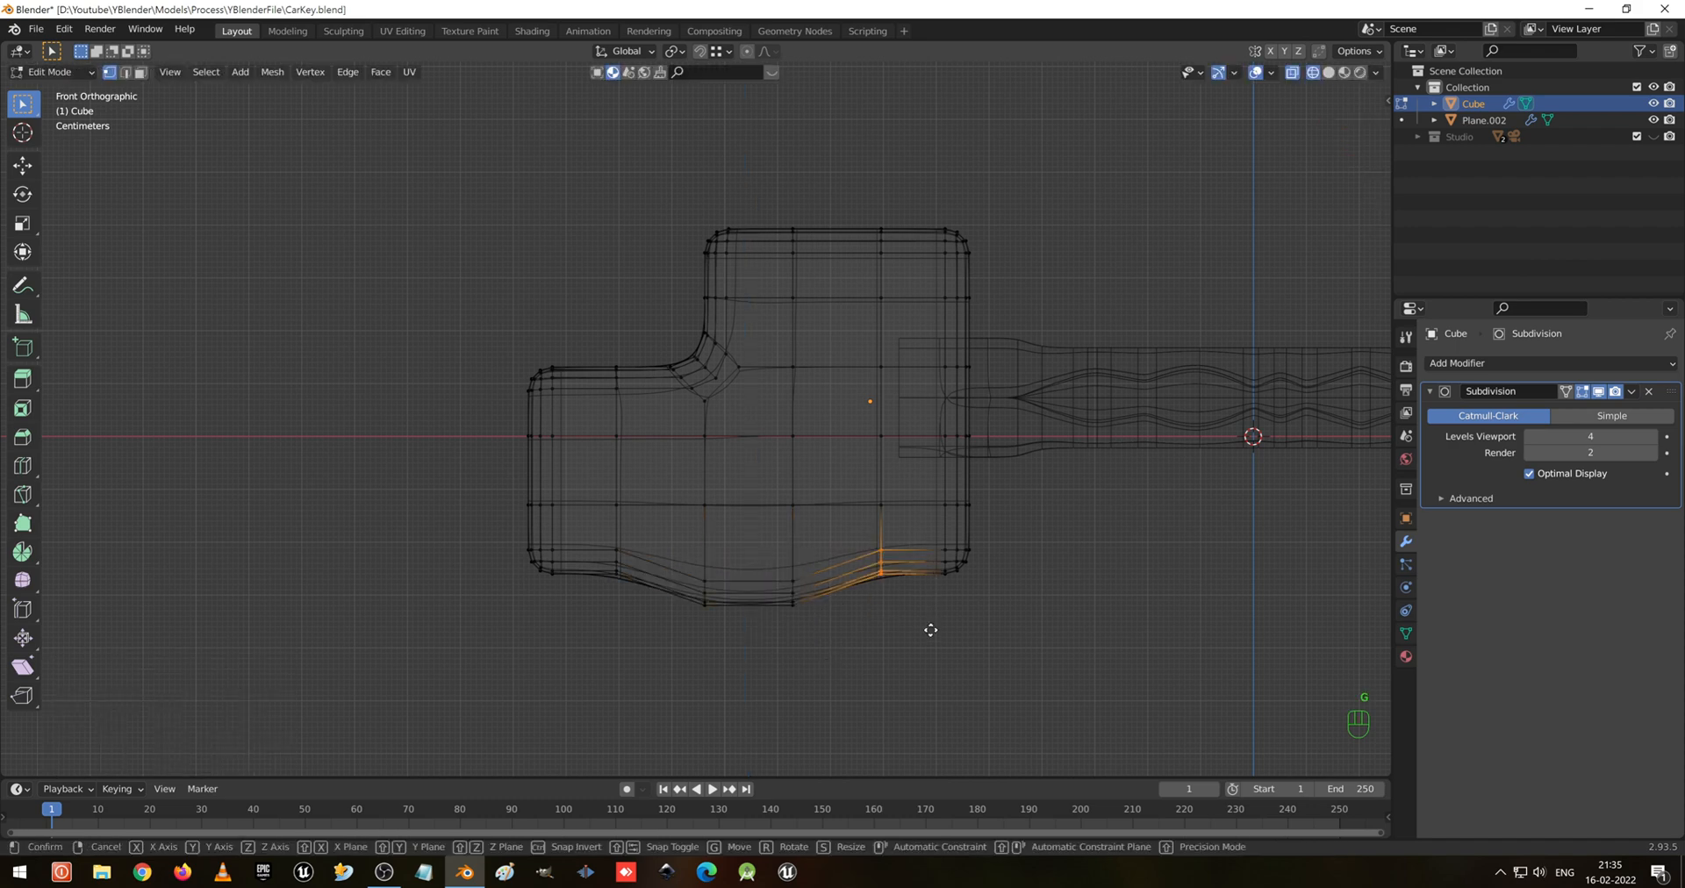
key("g")
key("z")
left_click(929, 647)
Lower the vertex column on the far side of the lower border about 3.03 cm along Z and return to solid Object Mode
left_click_drag(586, 532, 646, 620)
key("g")
key("z")
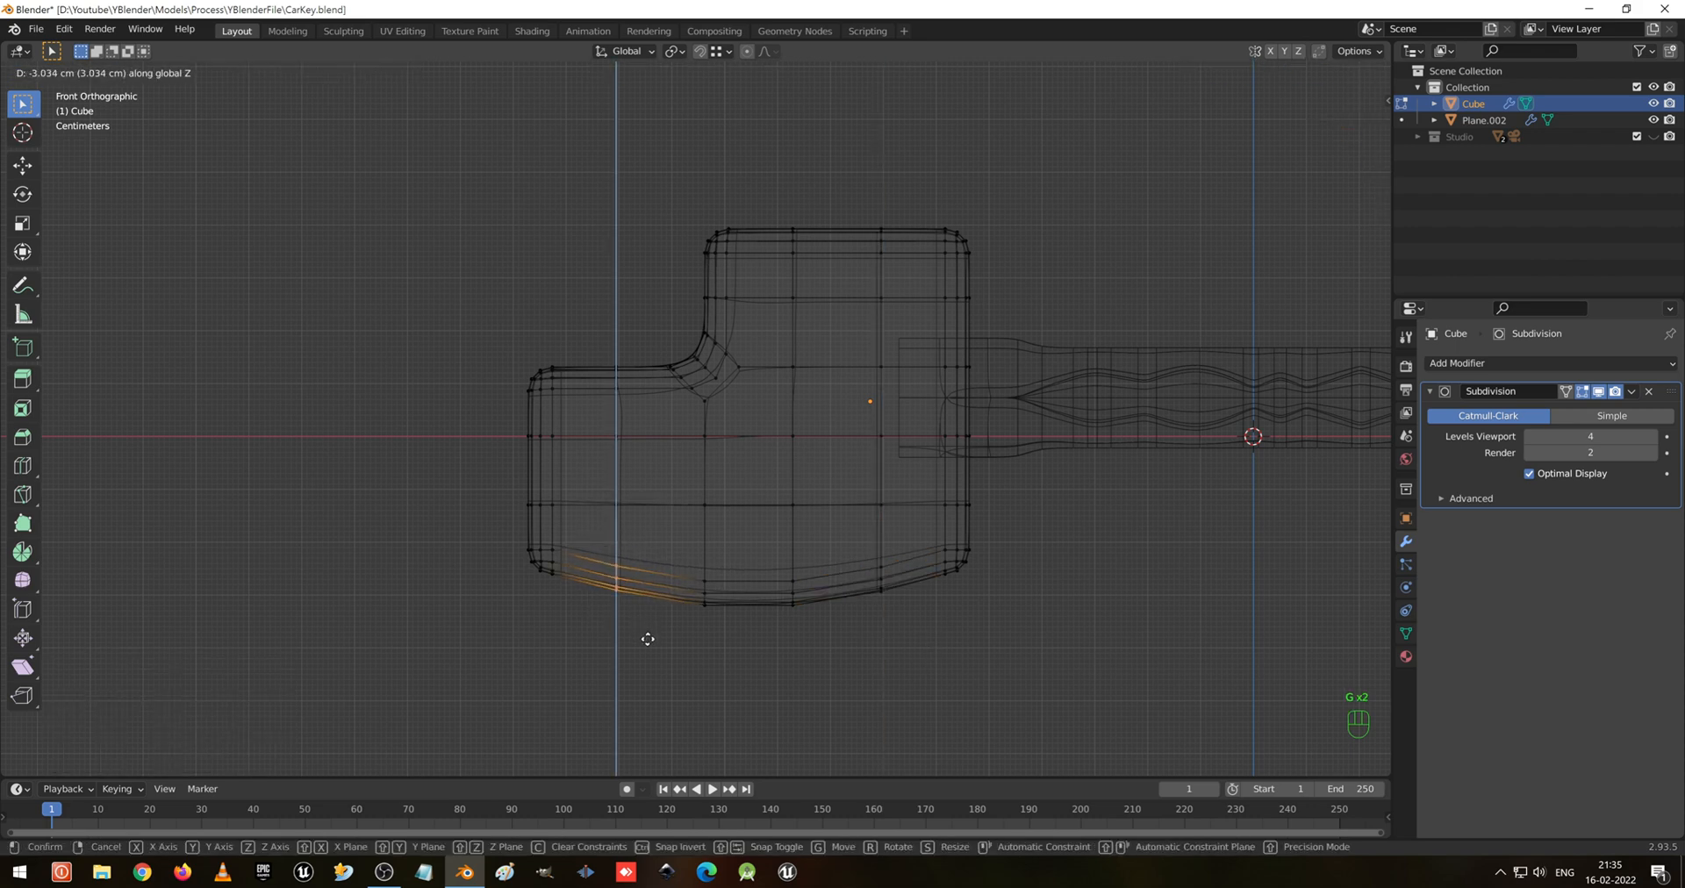
left_click(648, 639)
key("Tab")
key("shift+z")
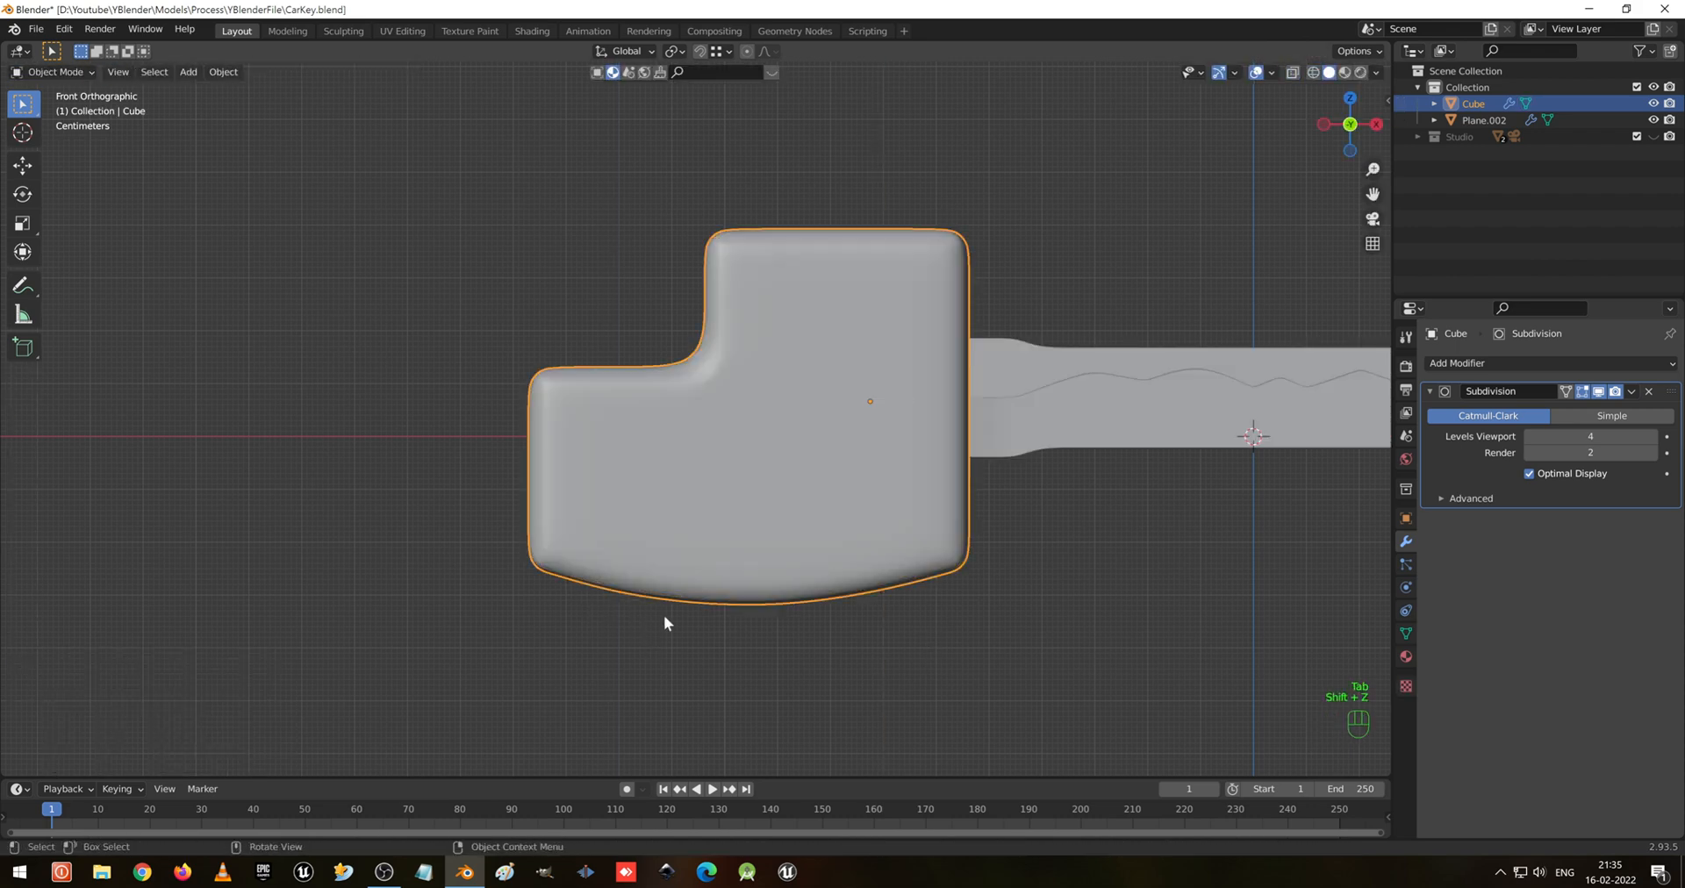
mouse_move(774, 502)
middle_mouse_down()
mouse_move(797, 451)
mouse_move(788, 525)
middle_mouse_up()
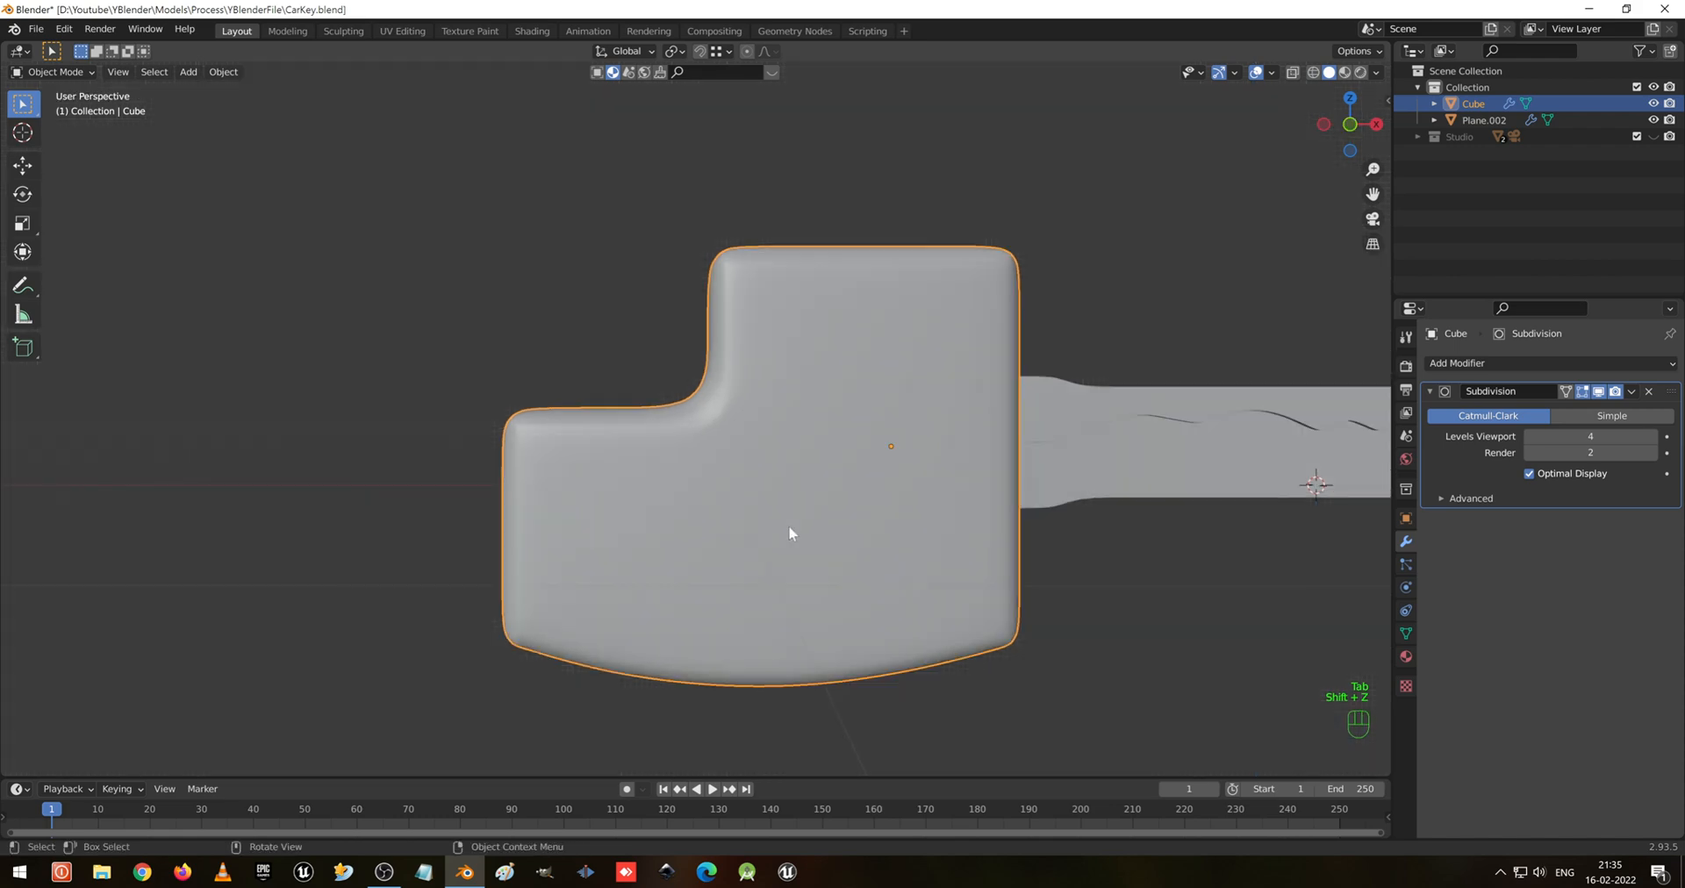
key("KP_1")
key("Tab")
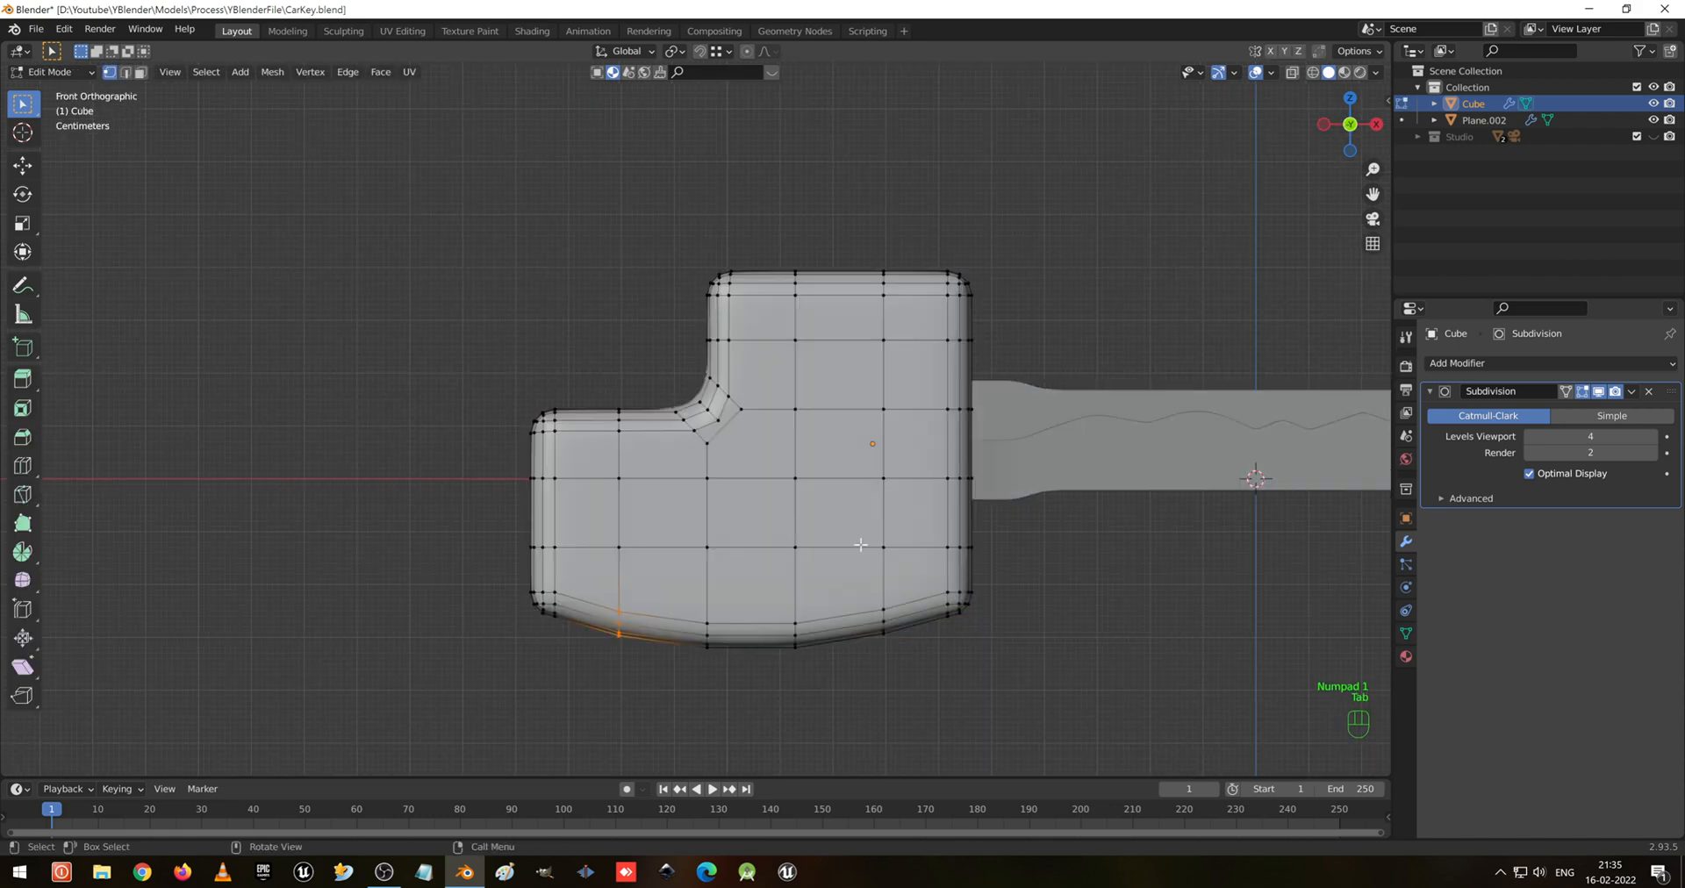
key("shift+z")
left_click_drag(930, 391, 1047, 522)
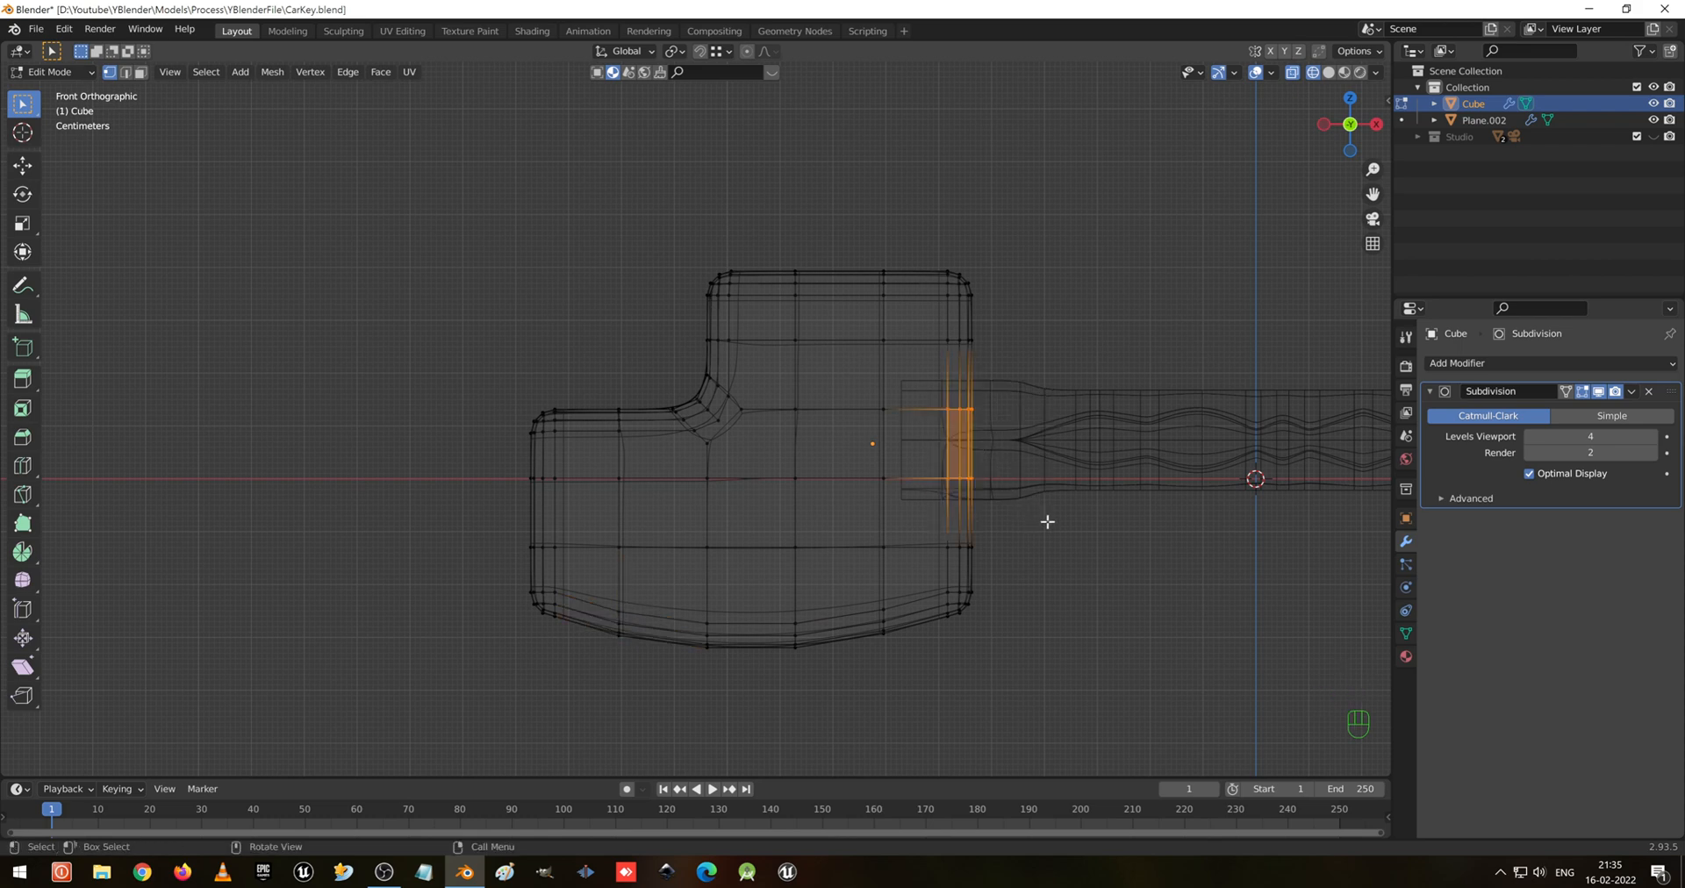
key("a")
key("Tab")
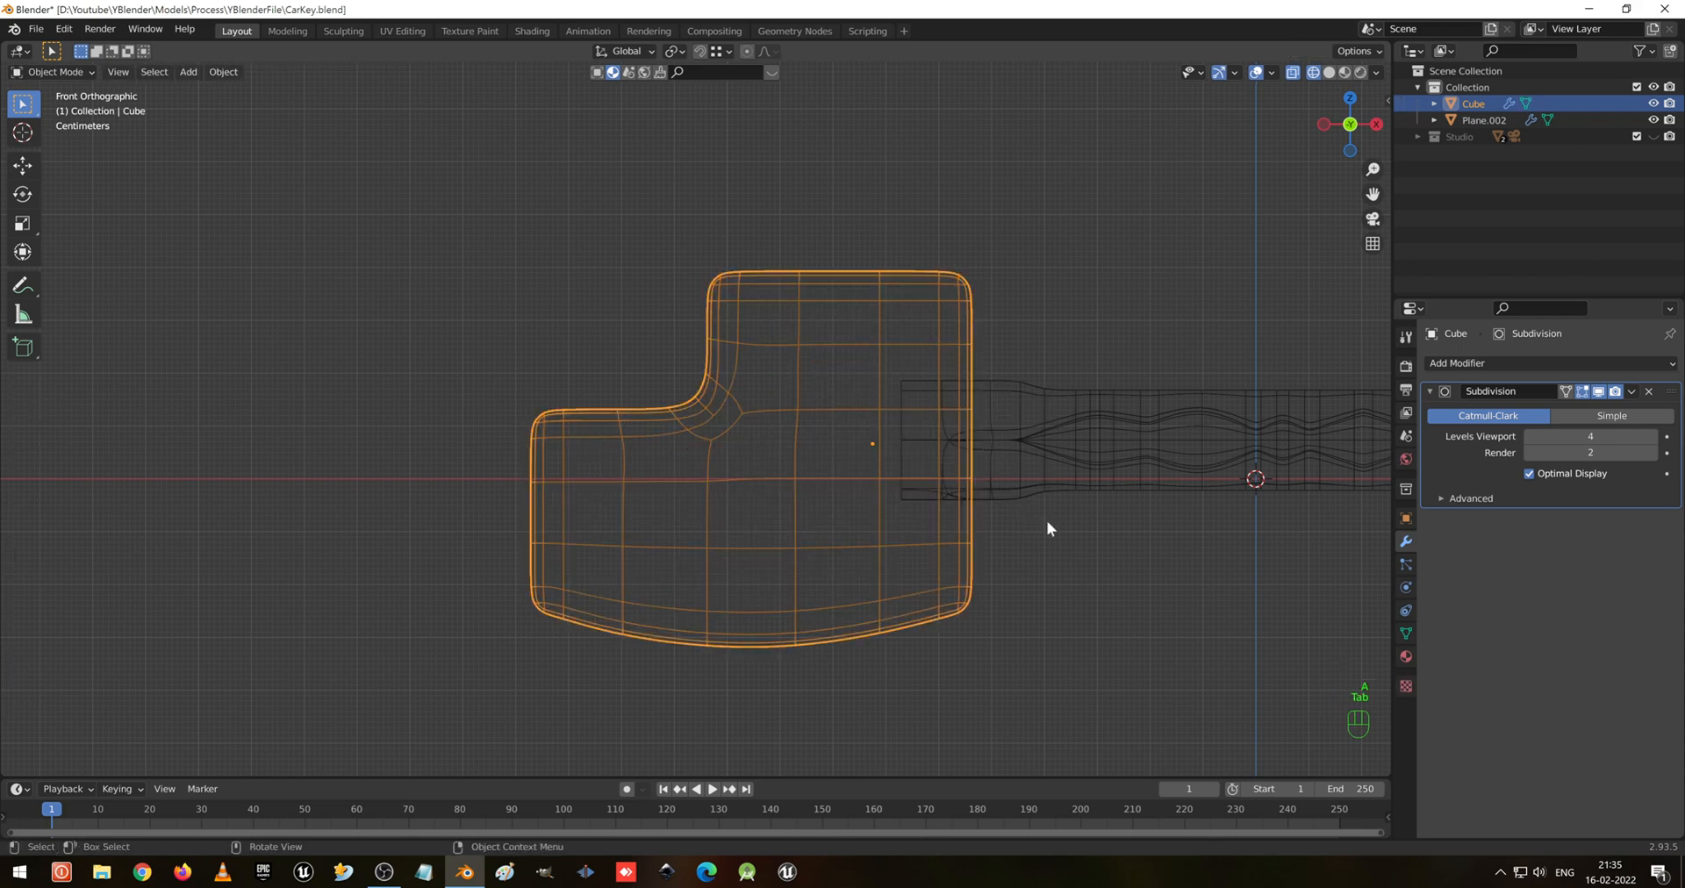
Move the whole key head about 4.93 cm along negative X, away from the blade, and deselect it
key("g")
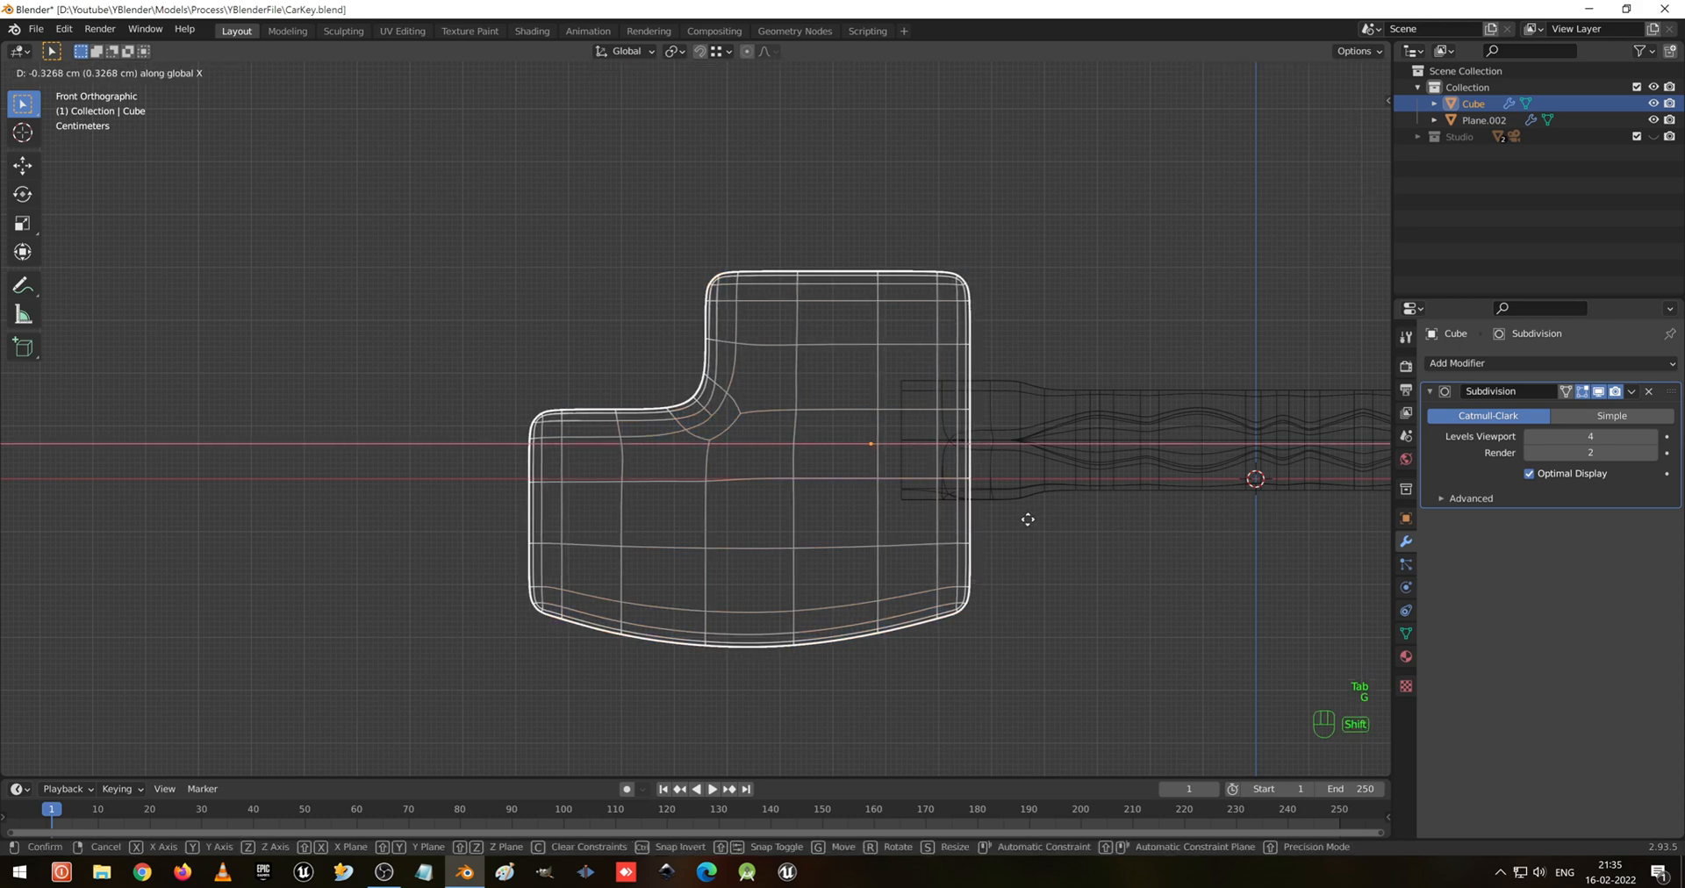
left_click(787, 524)
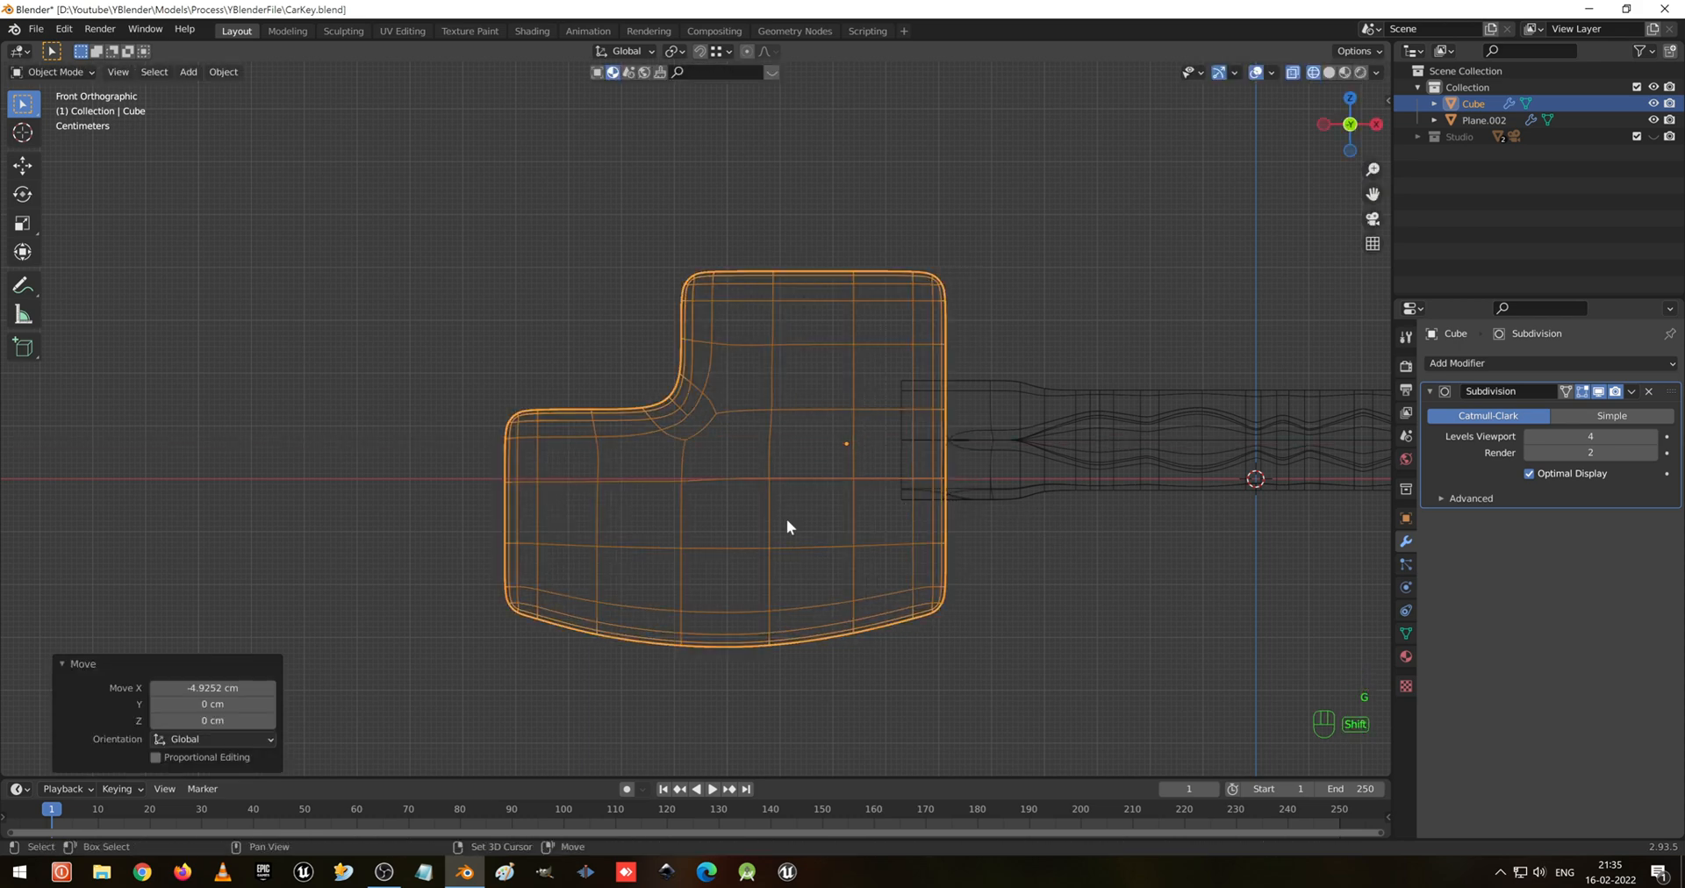
left_click(968, 406)
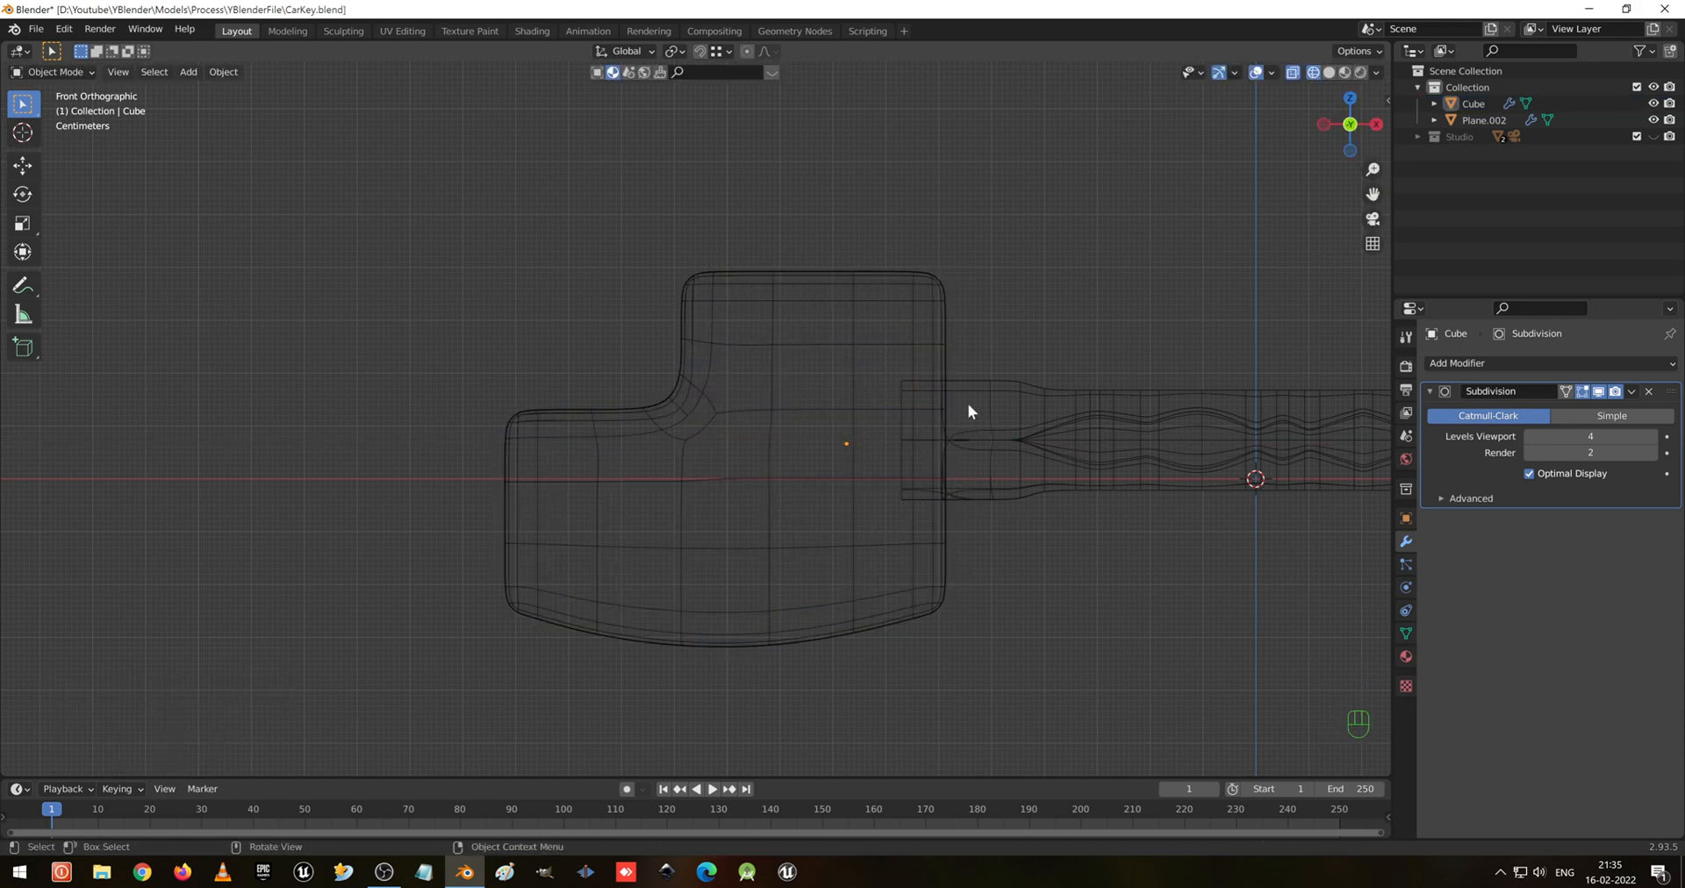
Move the key head about 2.92 cm along negative X and return to the solid front view
left_click(942, 512)
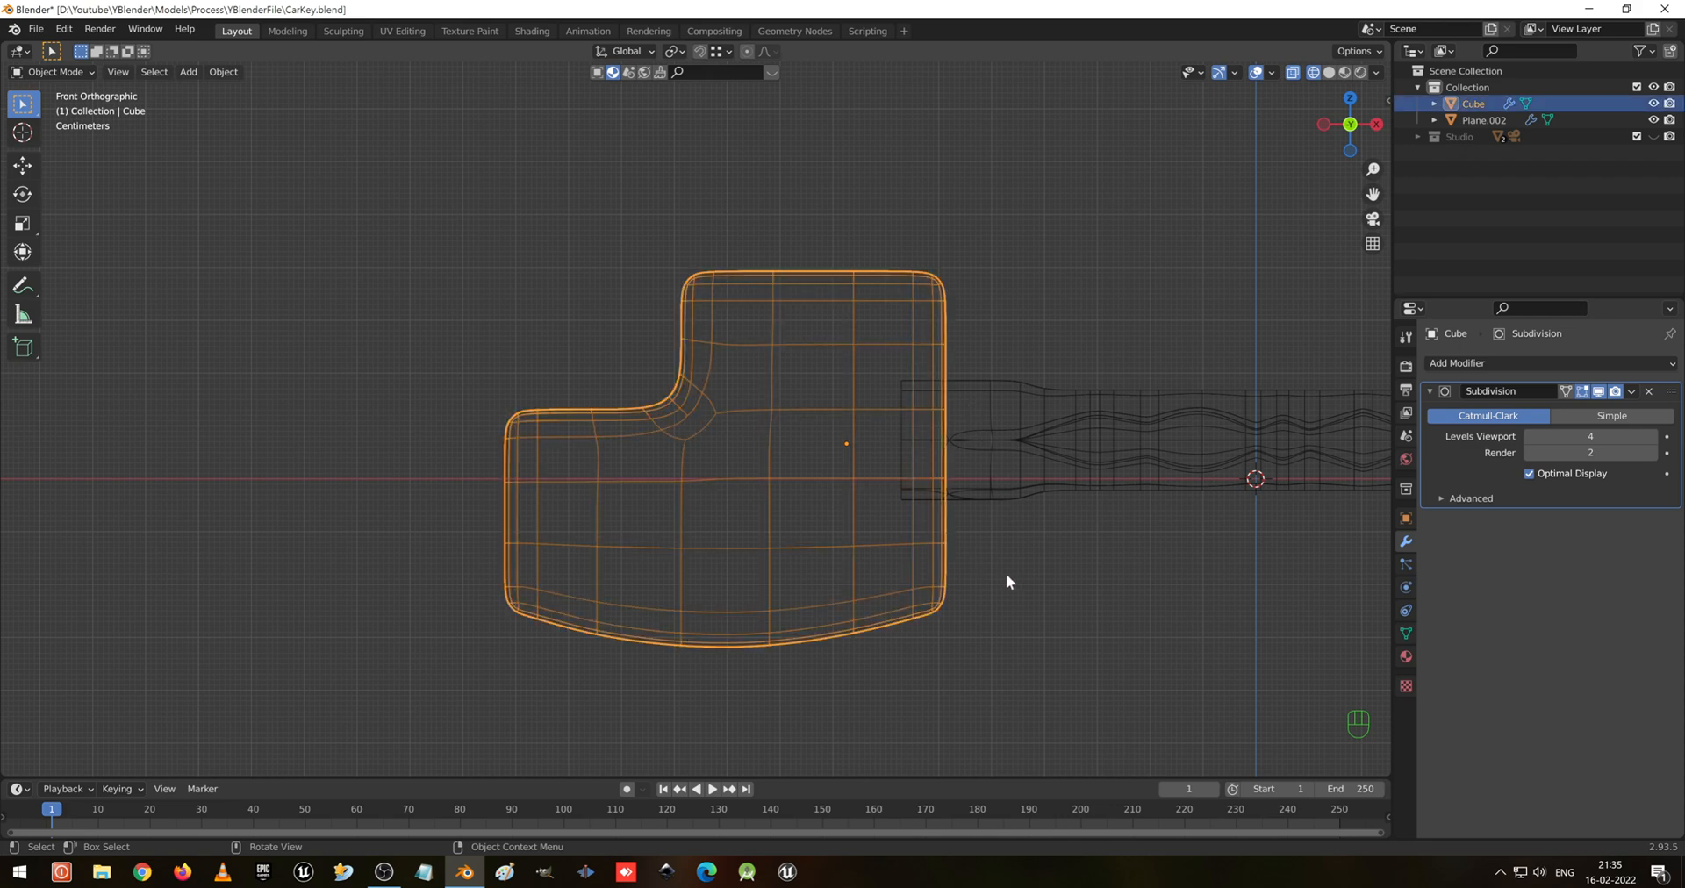
key("g")
key("x")
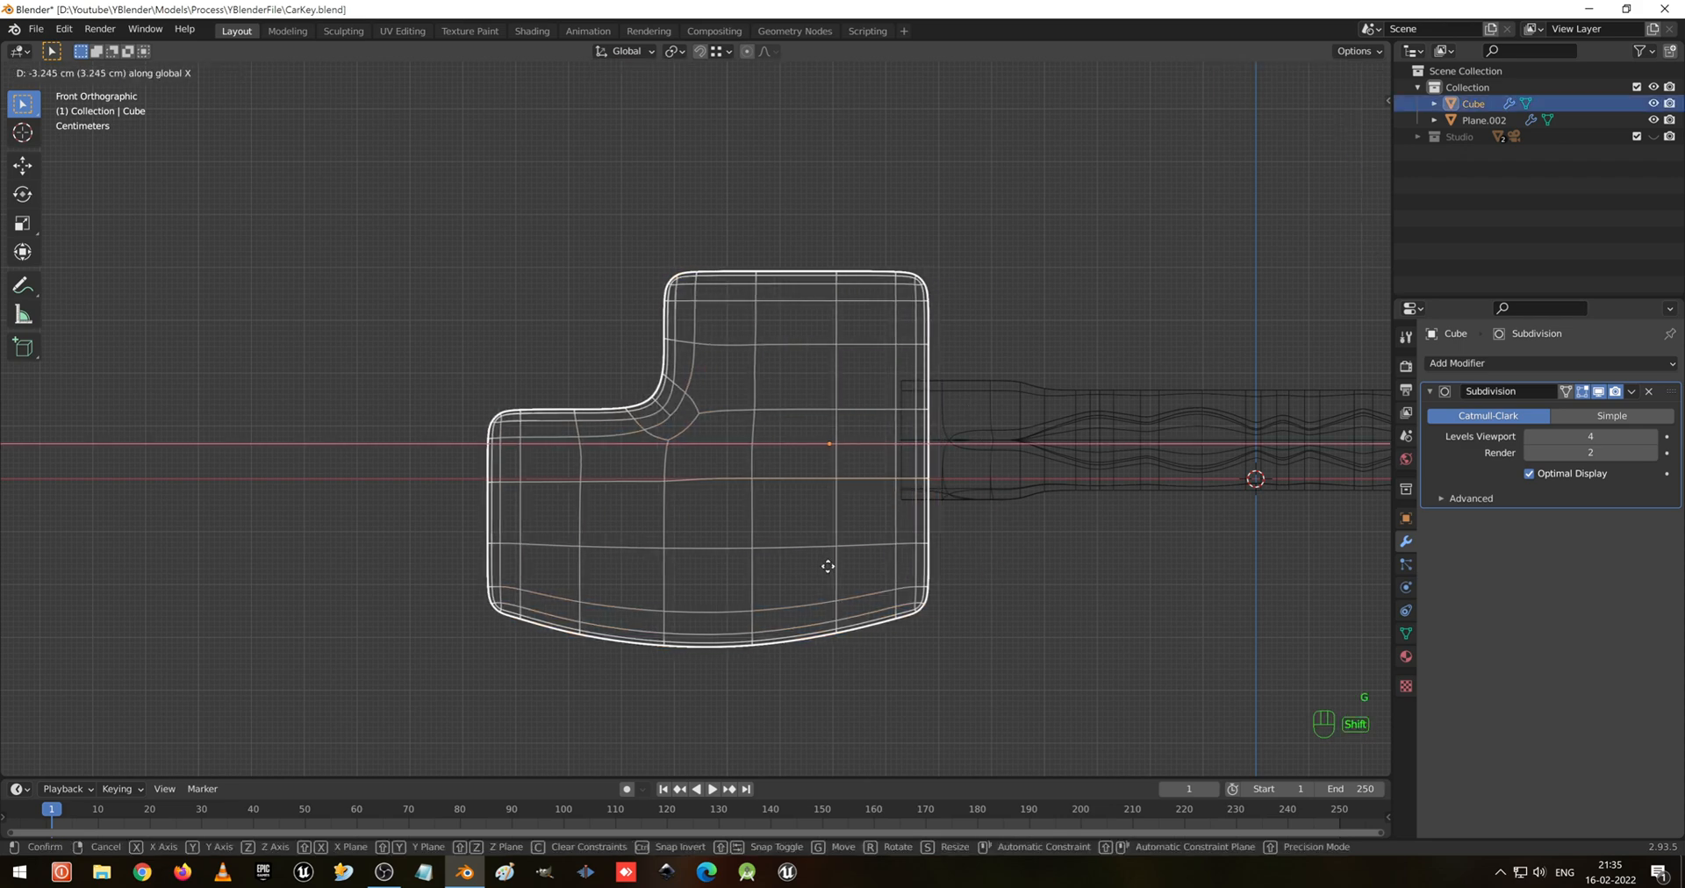
left_click(851, 584)
key("shift+z")
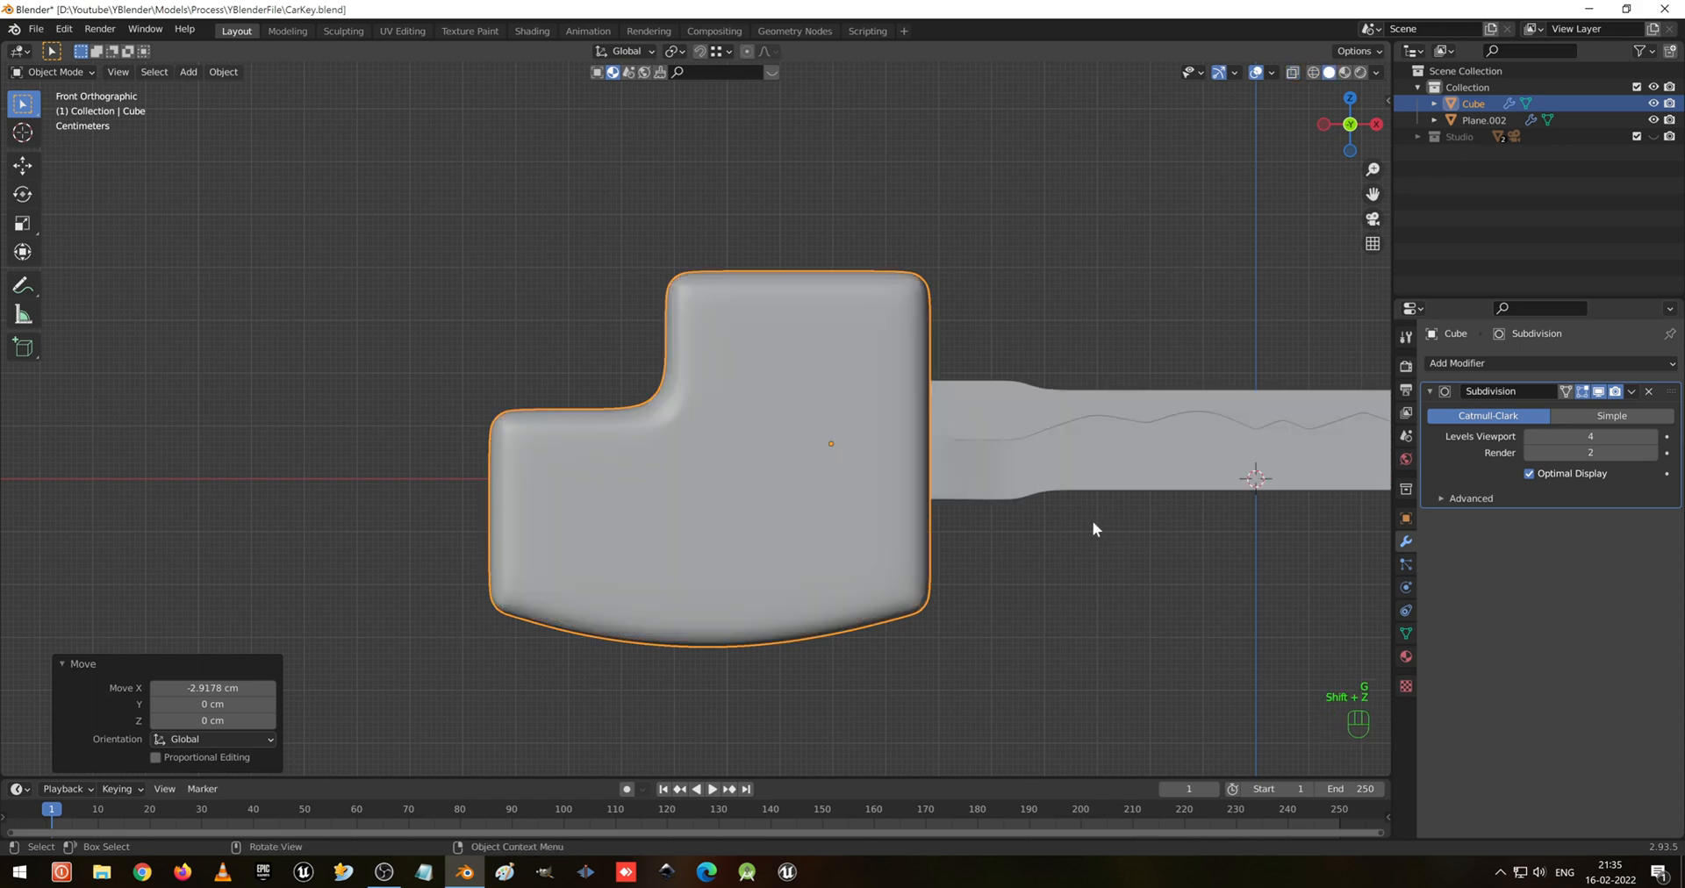
mouse_move(1095, 527)
middle_mouse_down()
mouse_move(970, 447)
mouse_move(978, 474)
mouse_move(1091, 525)
middle_mouse_up()
key("KP_0")
key("KP_1")
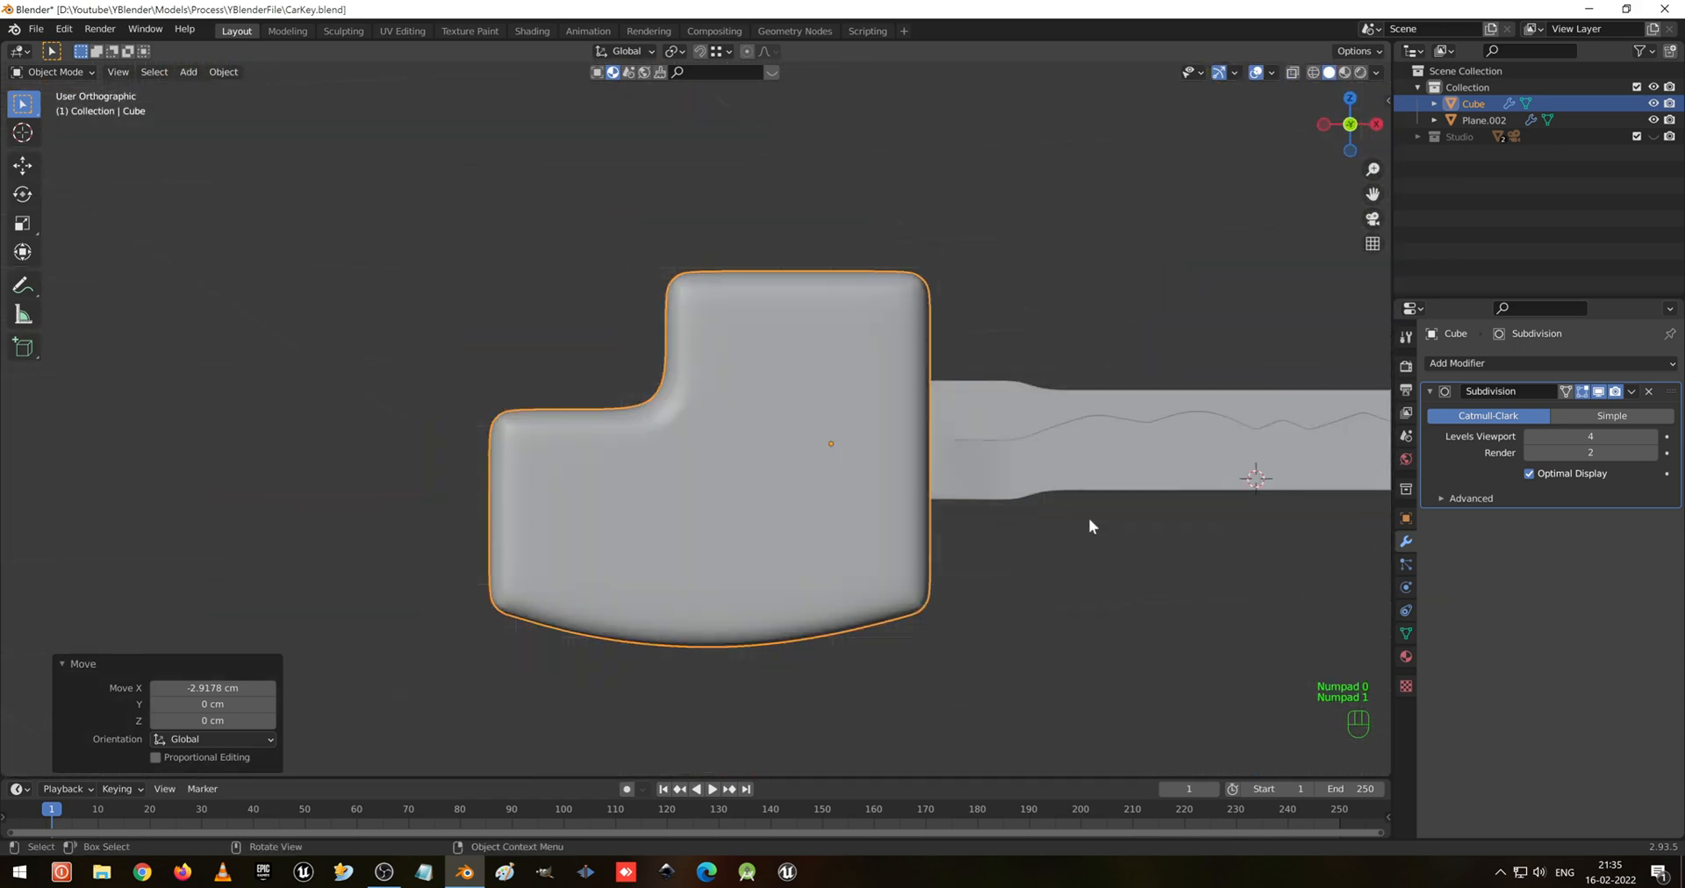
key("KP_1")
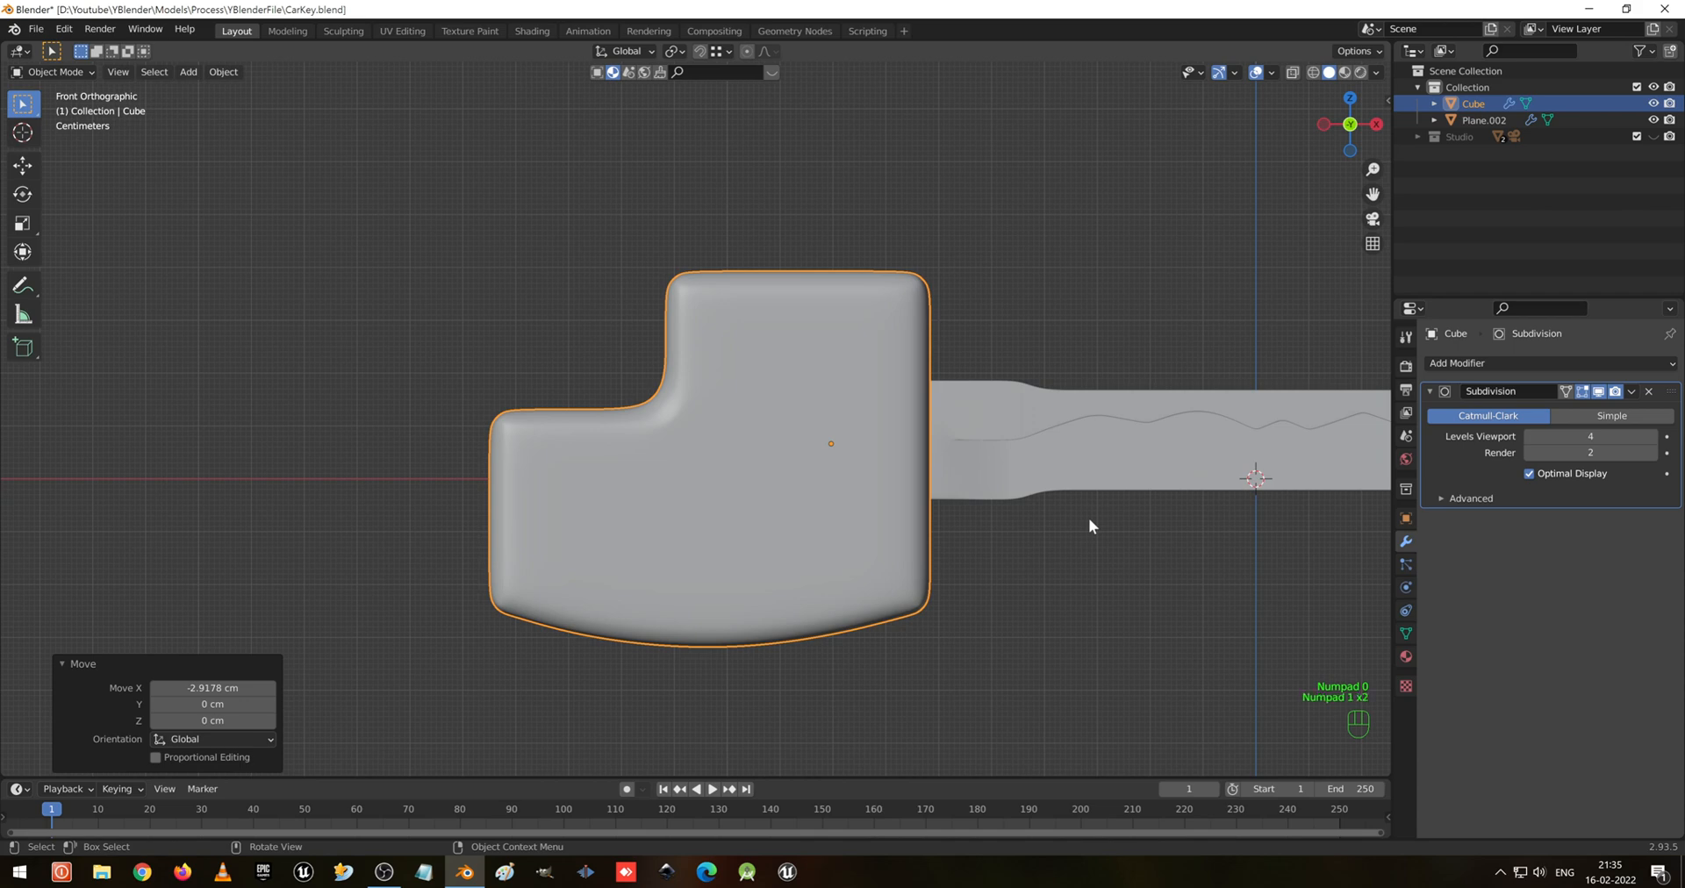
Move the middle vertices of the head's blade-side edge about 3.4 cm along X to start an outward curve
key("Tab")
key("shift+z")
left_click(942, 378)
left_click_drag(891, 399, 980, 517)
key("g")
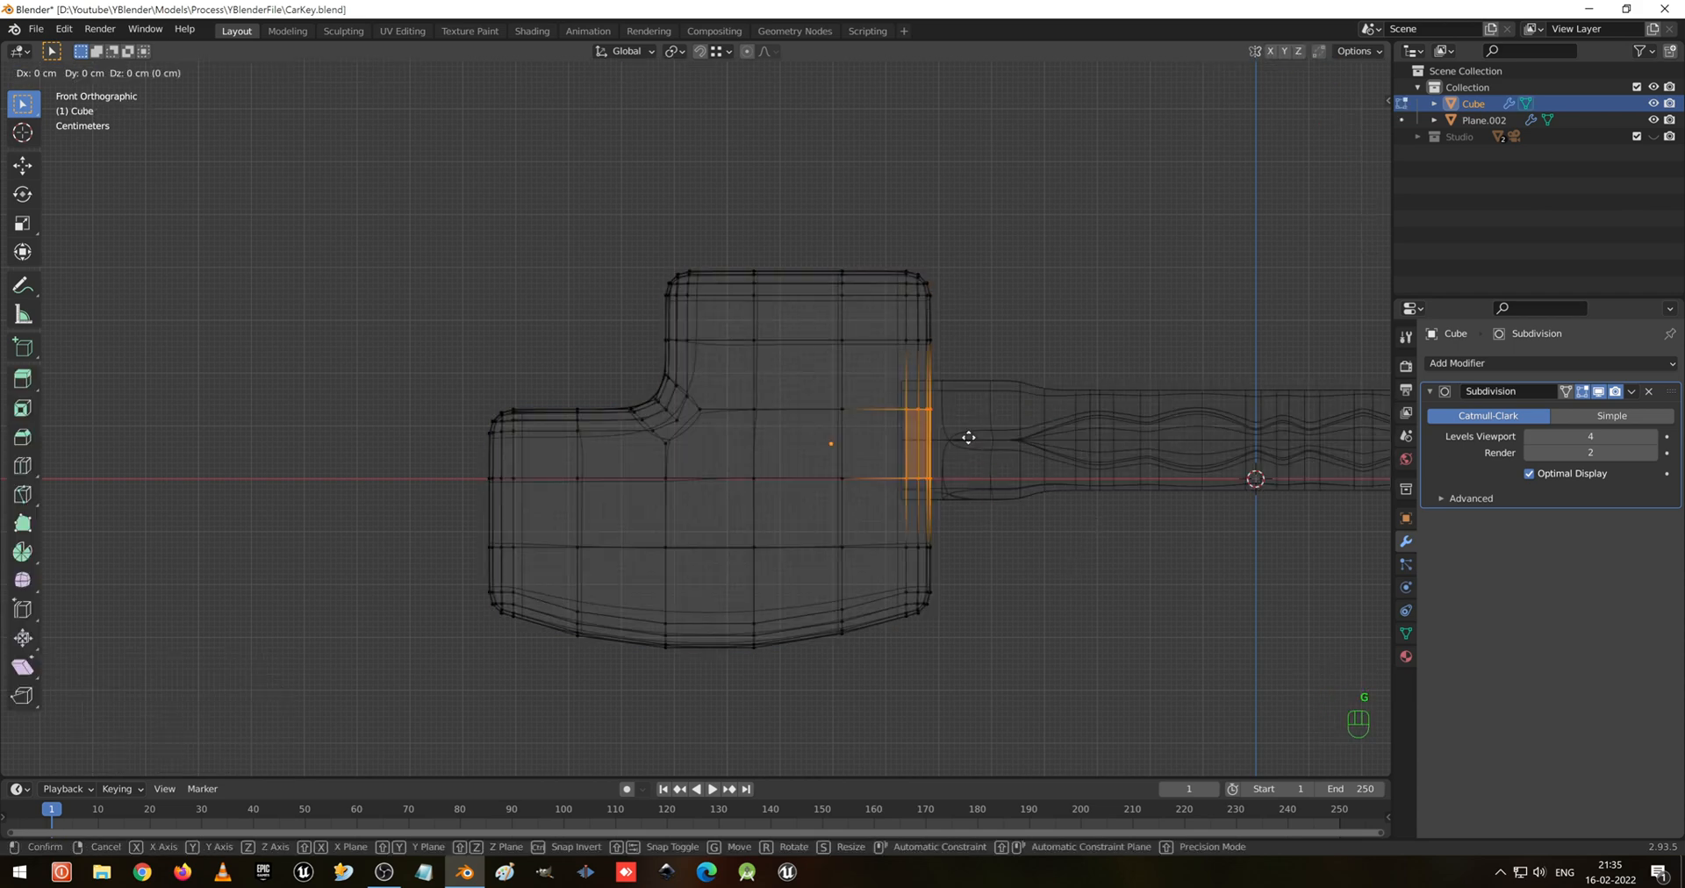
key("x")
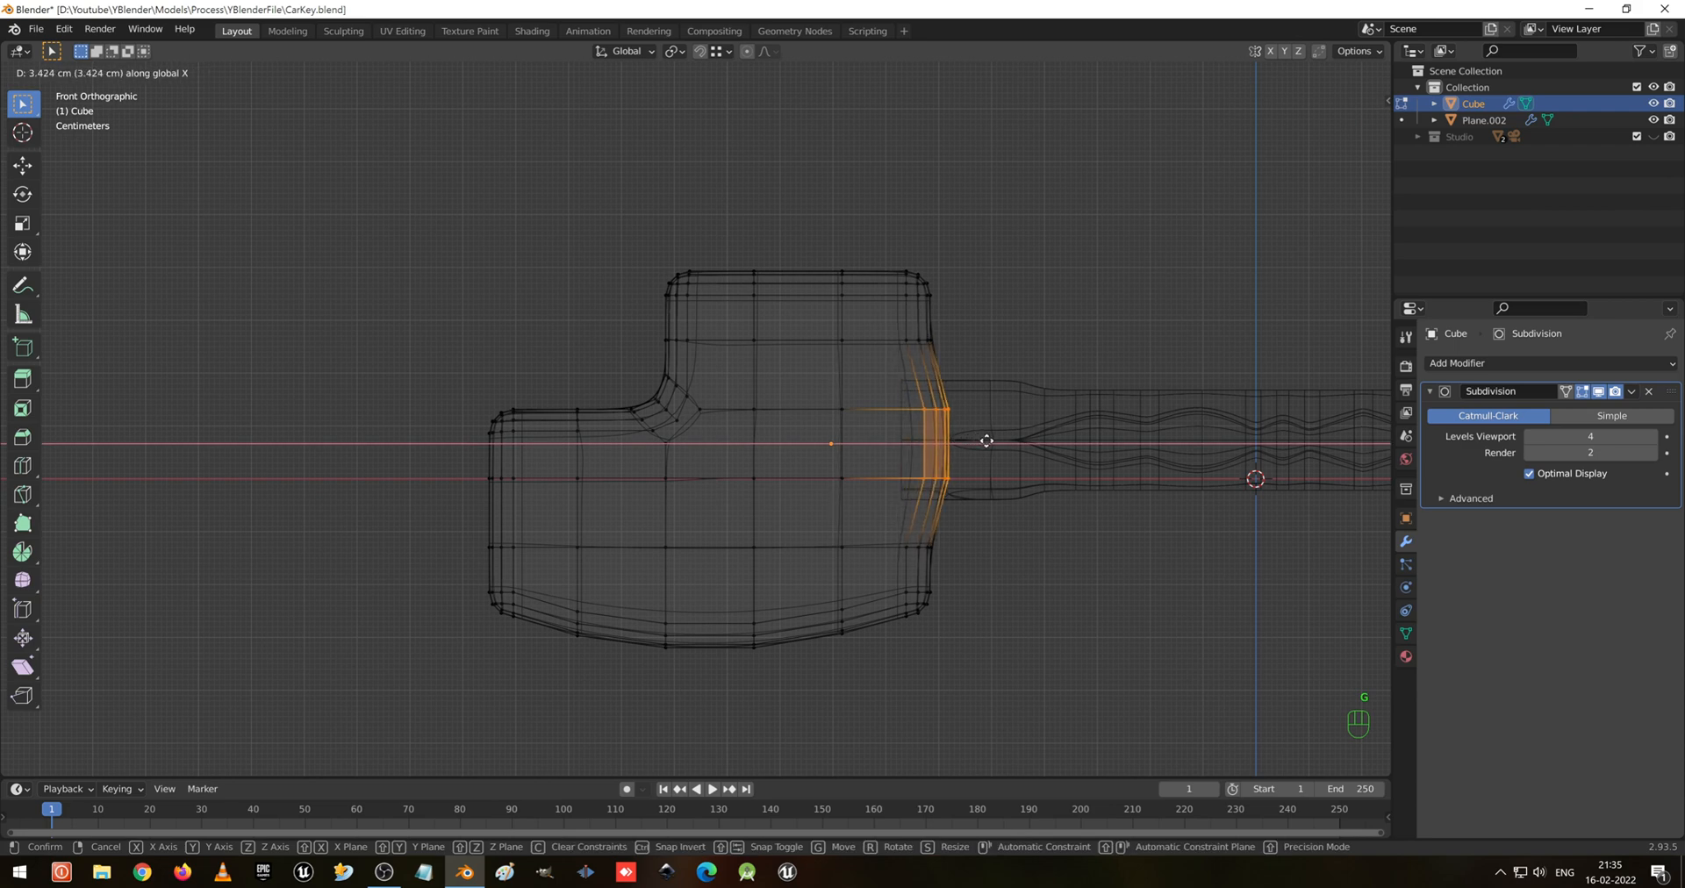
left_click(986, 440)
Move the next lower vertex row of the blade-side edge about 2.1 cm outward along X
left_click_drag(880, 515, 986, 573)
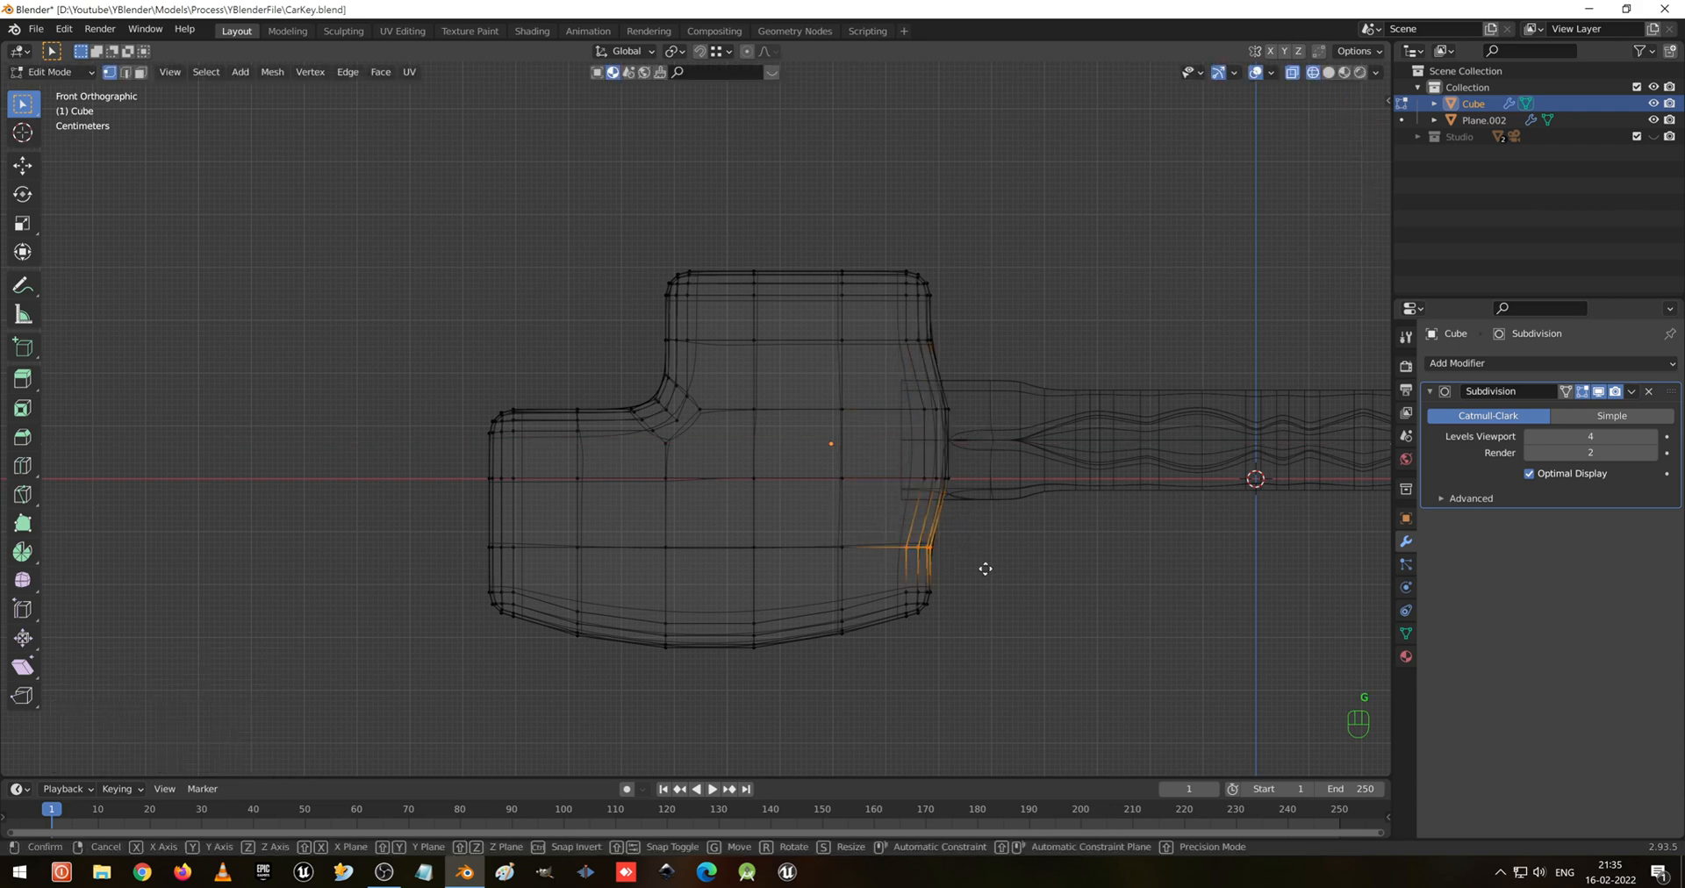
key("g")
key("x")
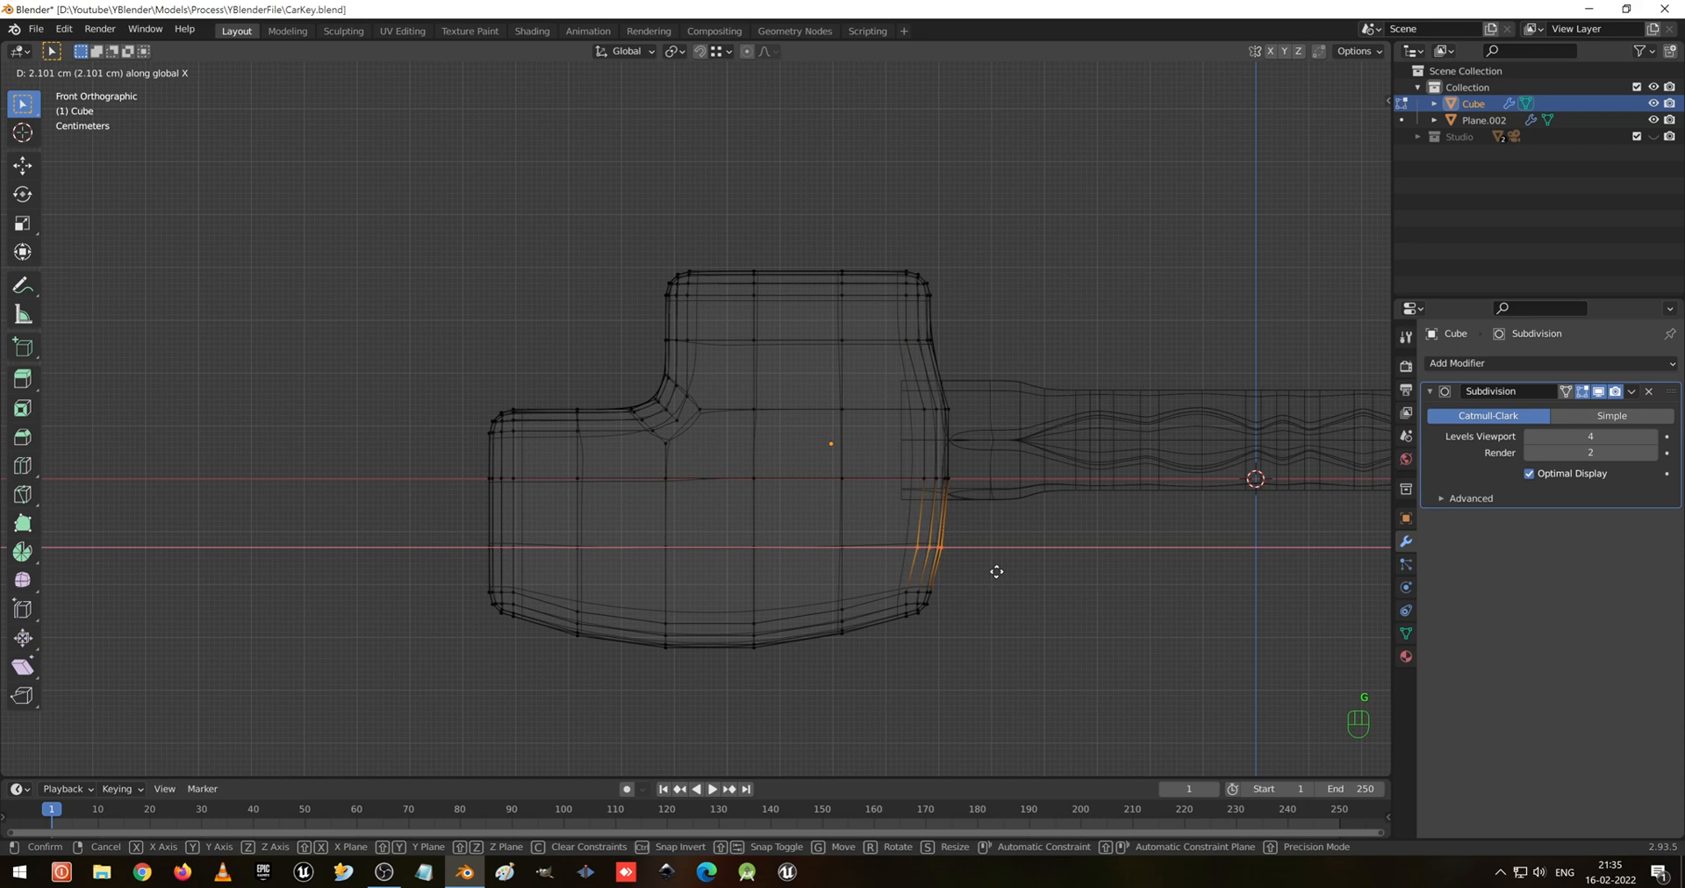
left_click(997, 571)
Move the vertex row above the middle of the blade-side edge about 1.79 cm outward along X
left_click_drag(911, 328, 989, 362)
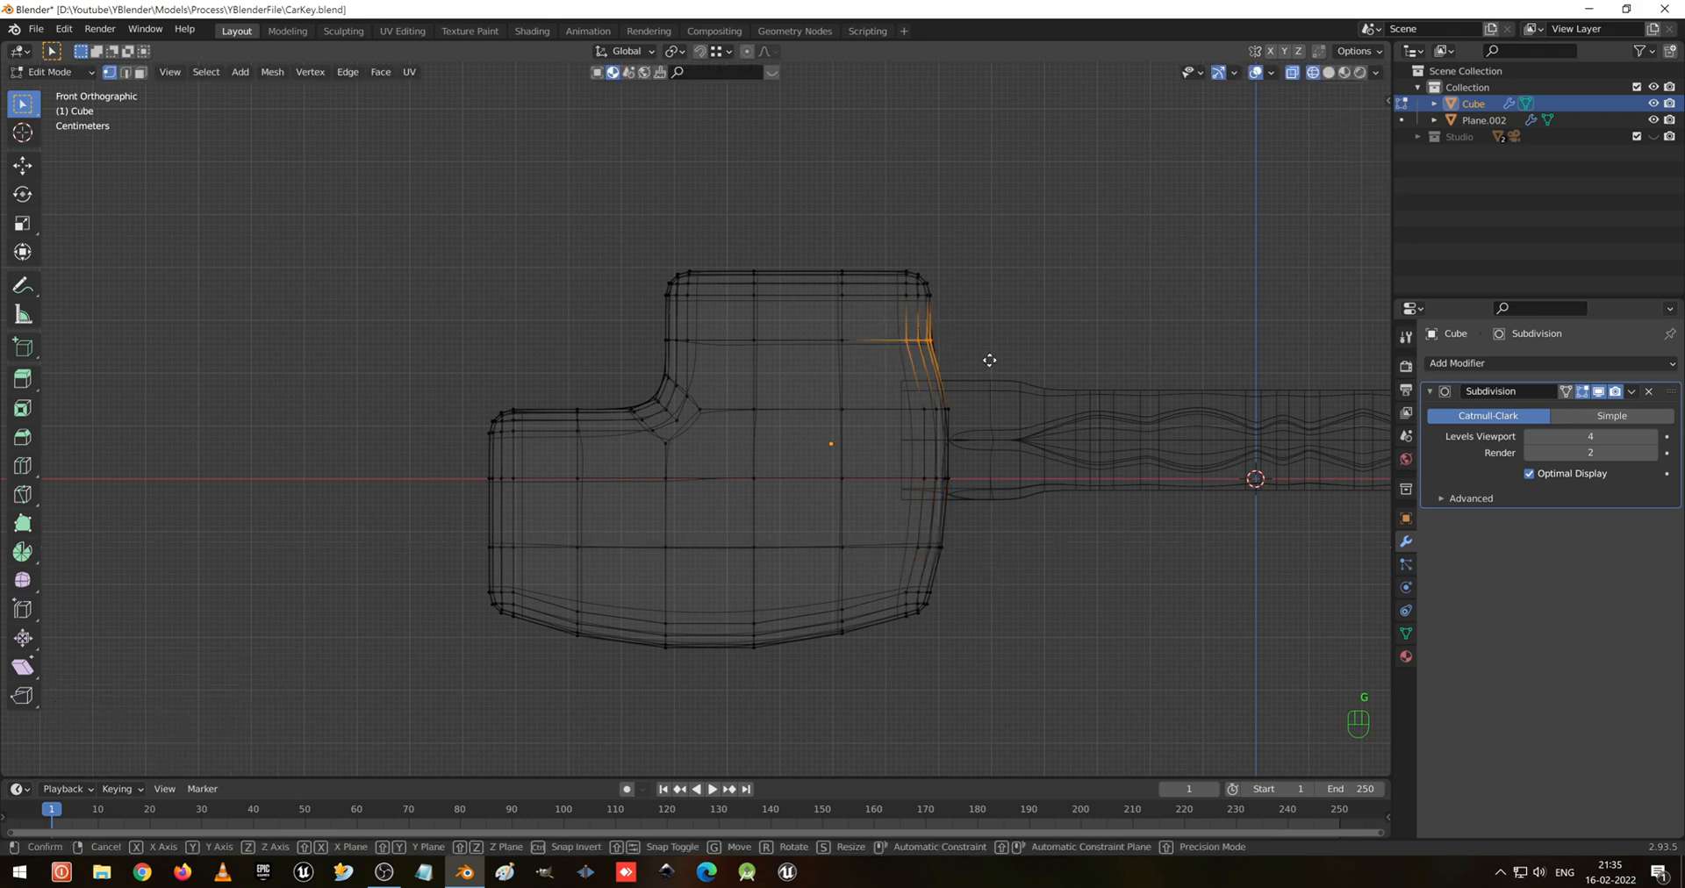
key("g")
key("x")
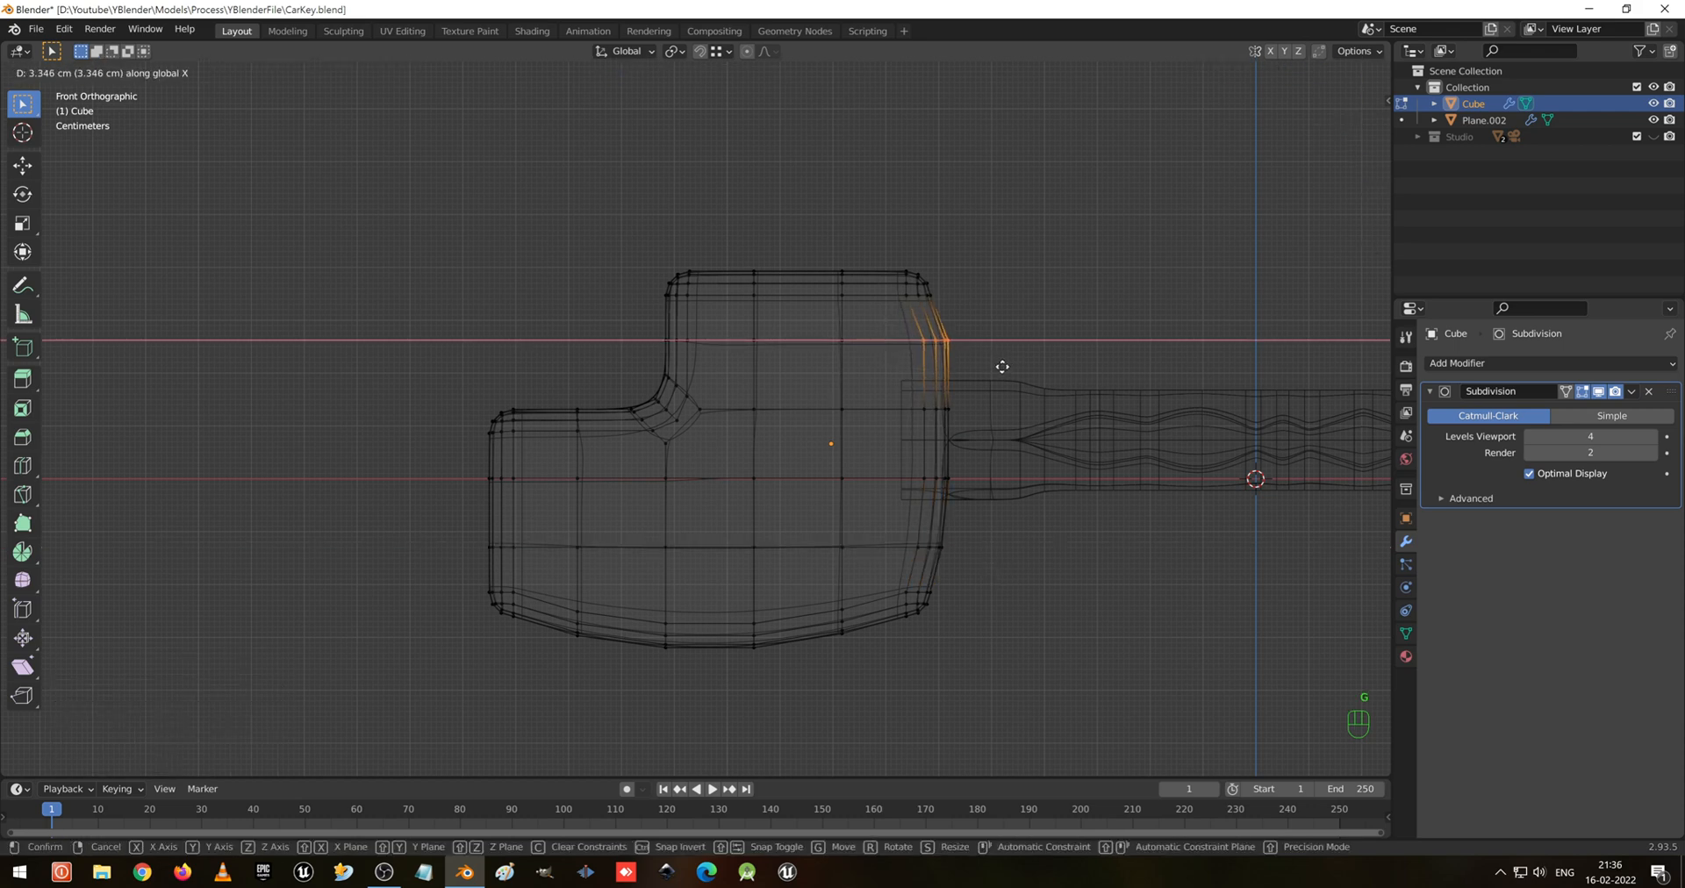
left_click(998, 366)
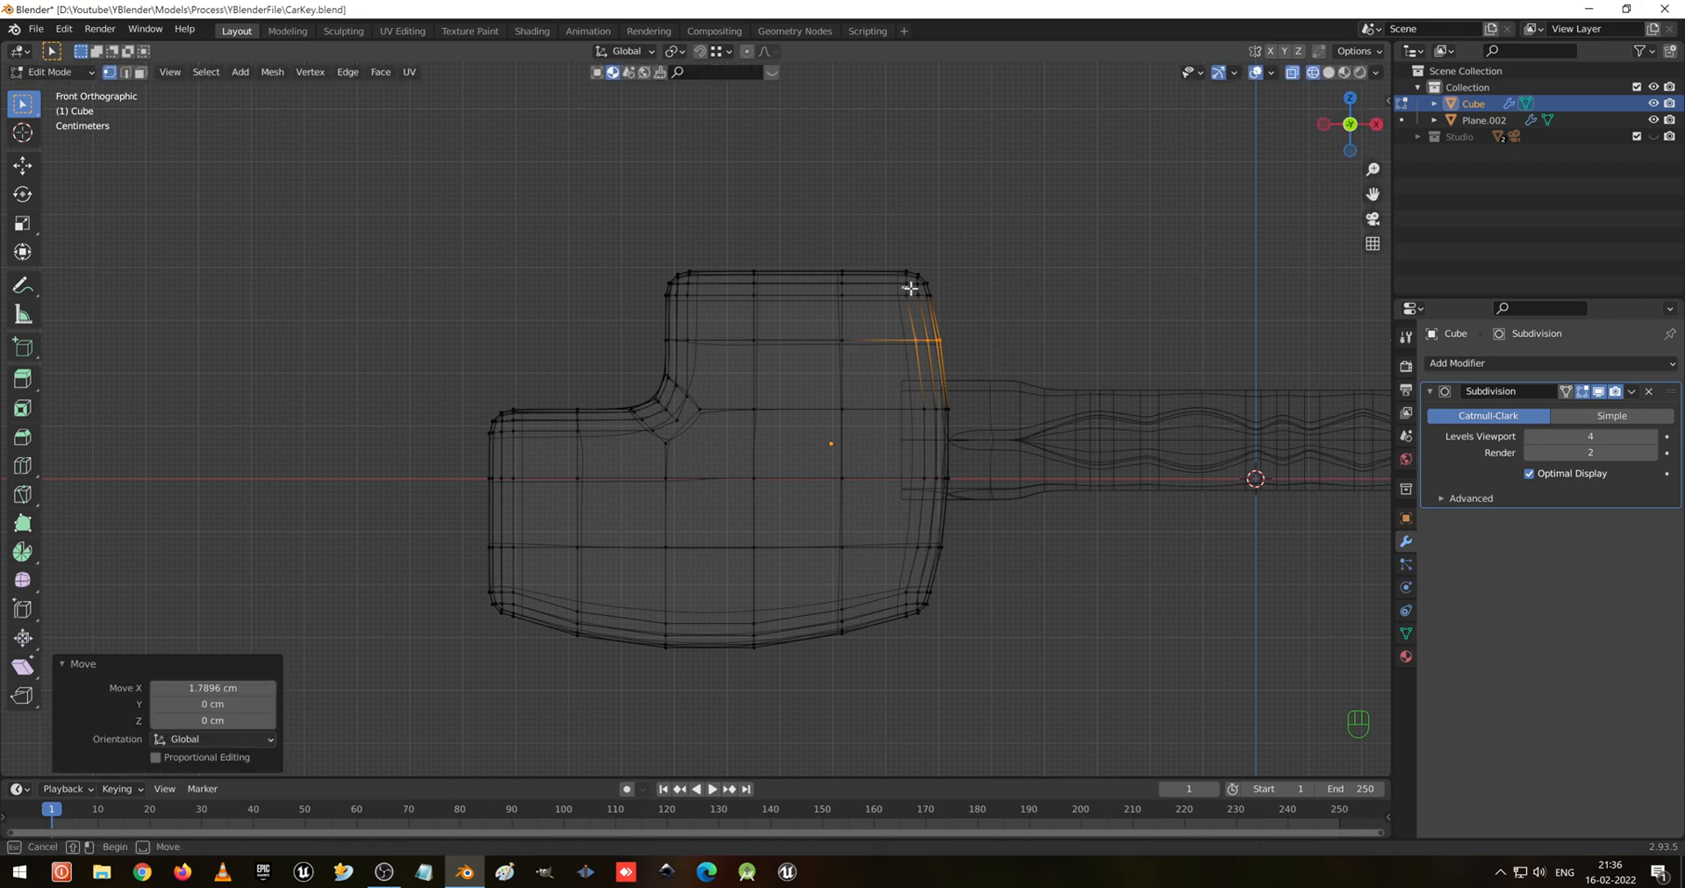
Move the vertices just below the upper blade-side corner about 0.39 cm along X and return to solid Object Mode
left_click_drag(908, 282, 971, 304)
key("g")
key("x")
left_click(973, 307)
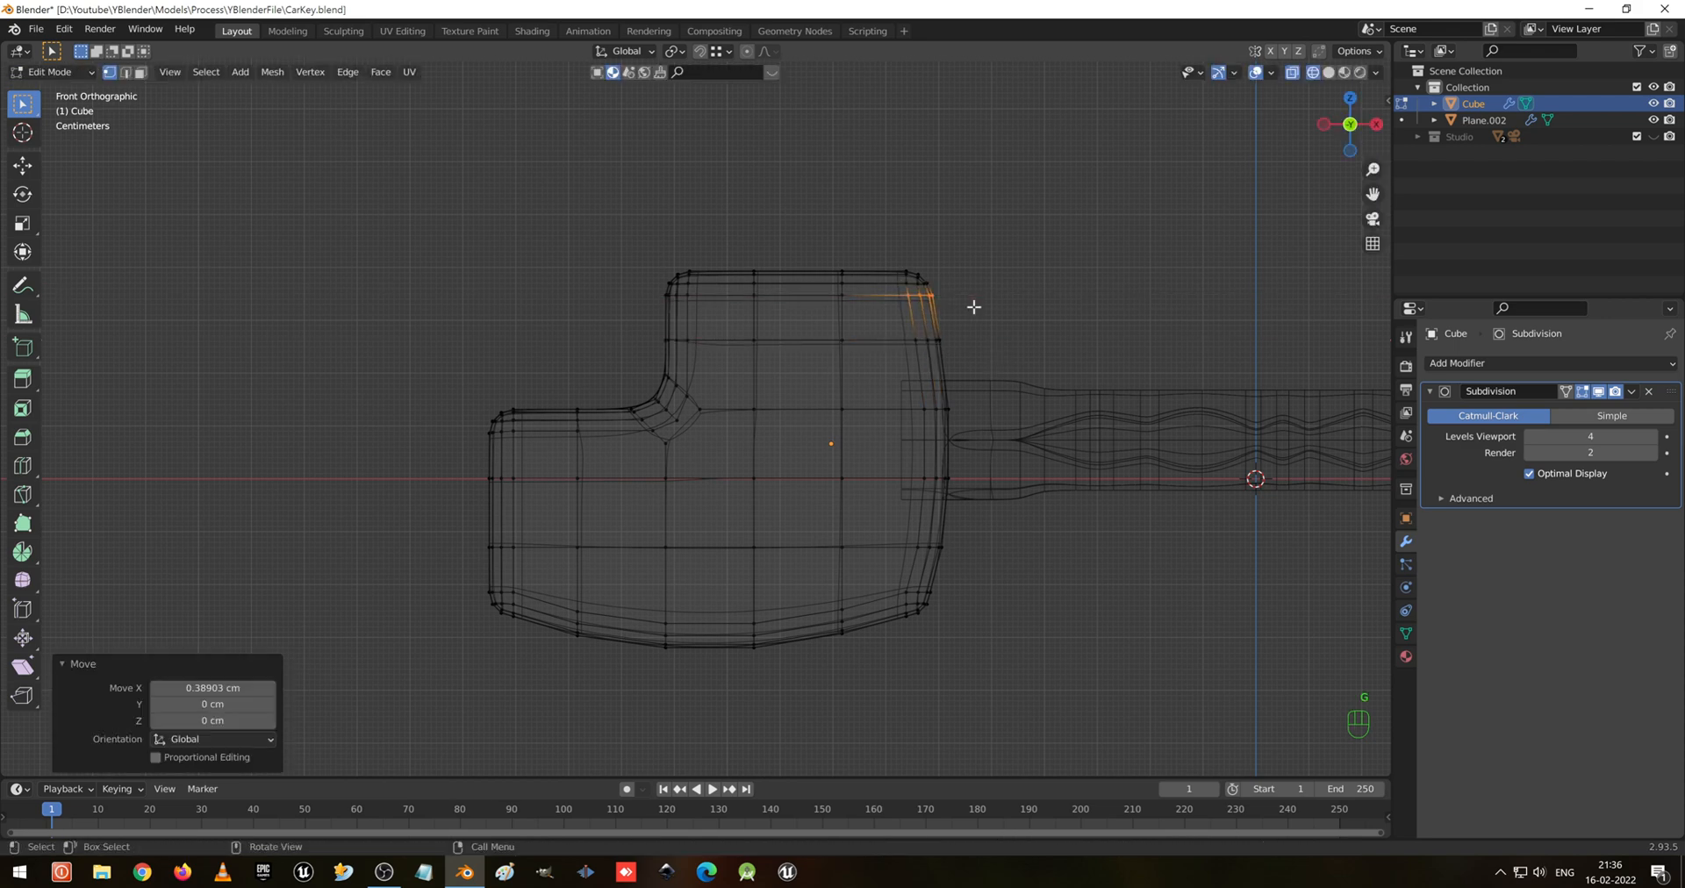
key("Tab")
key("shift+z")
mouse_move(995, 376)
middle_mouse_down()
mouse_move(793, 411)
mouse_move(992, 392)
middle_mouse_up()
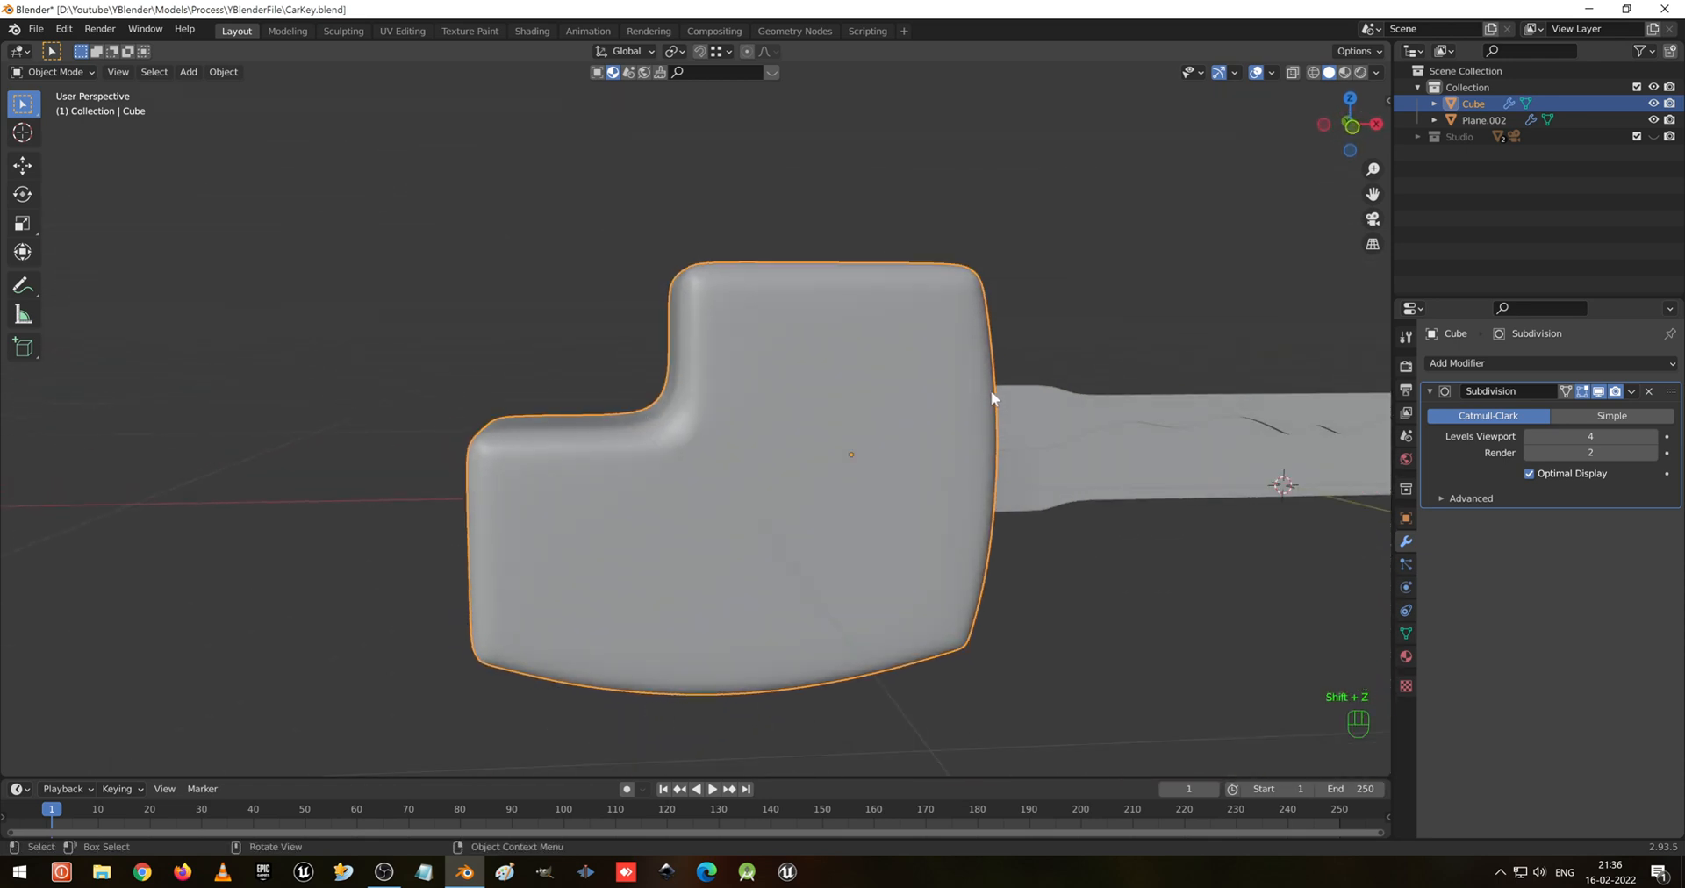
Try to raise the two middle vertex columns of the head's upper border along Z without proportional editing
key("KP_1")
key("shift+z")
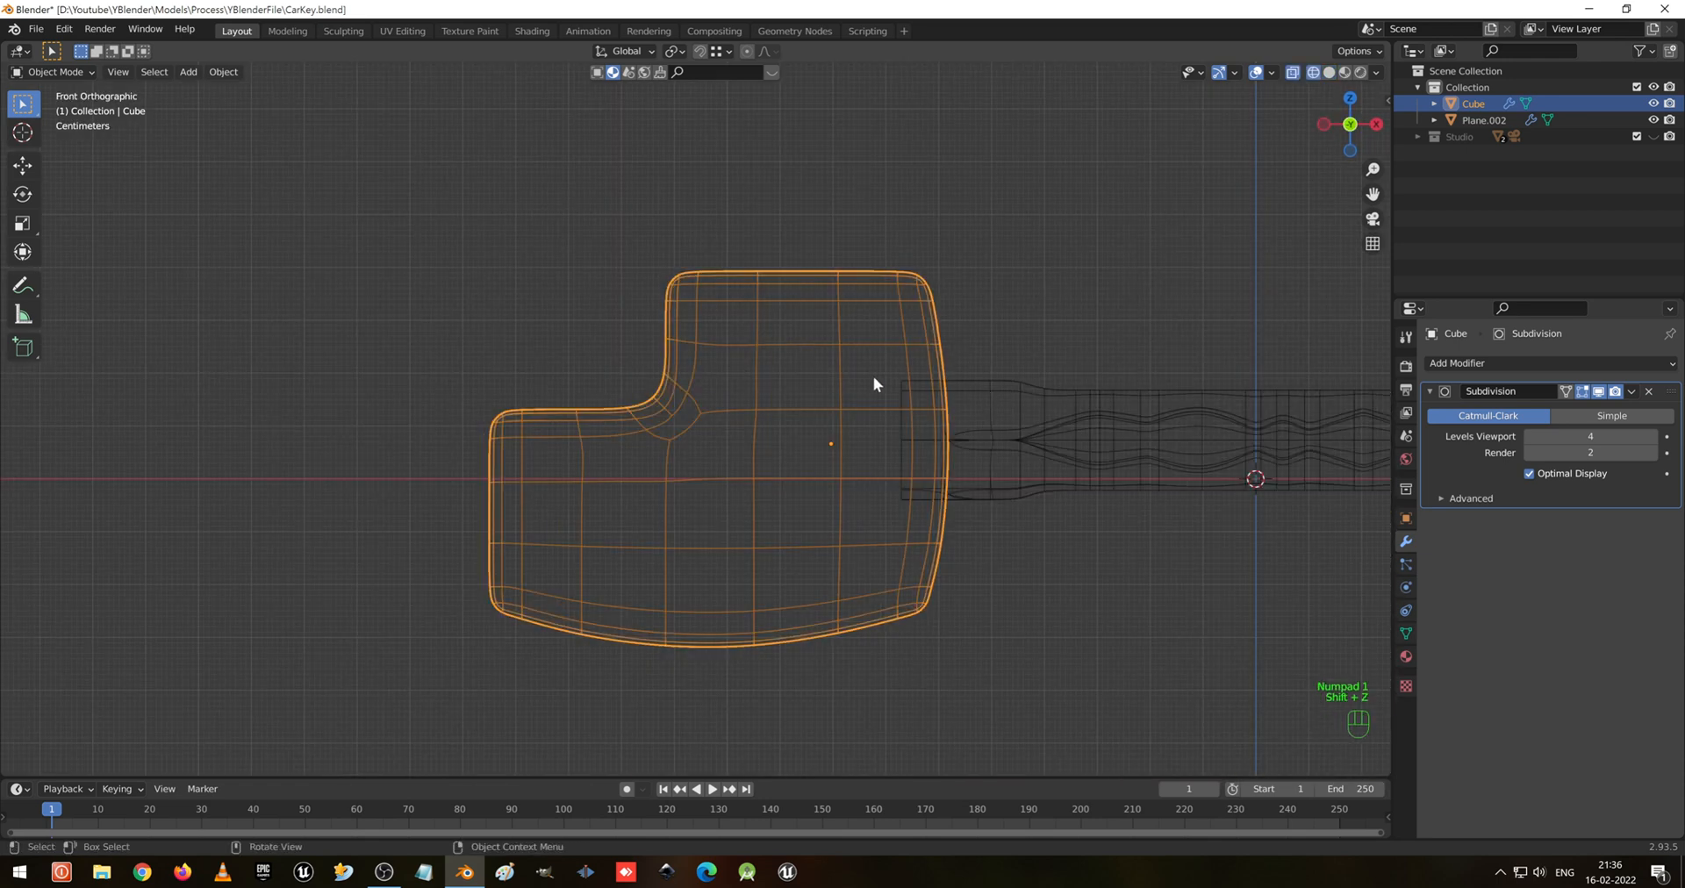
key("Tab")
left_click_drag(724, 197, 866, 307)
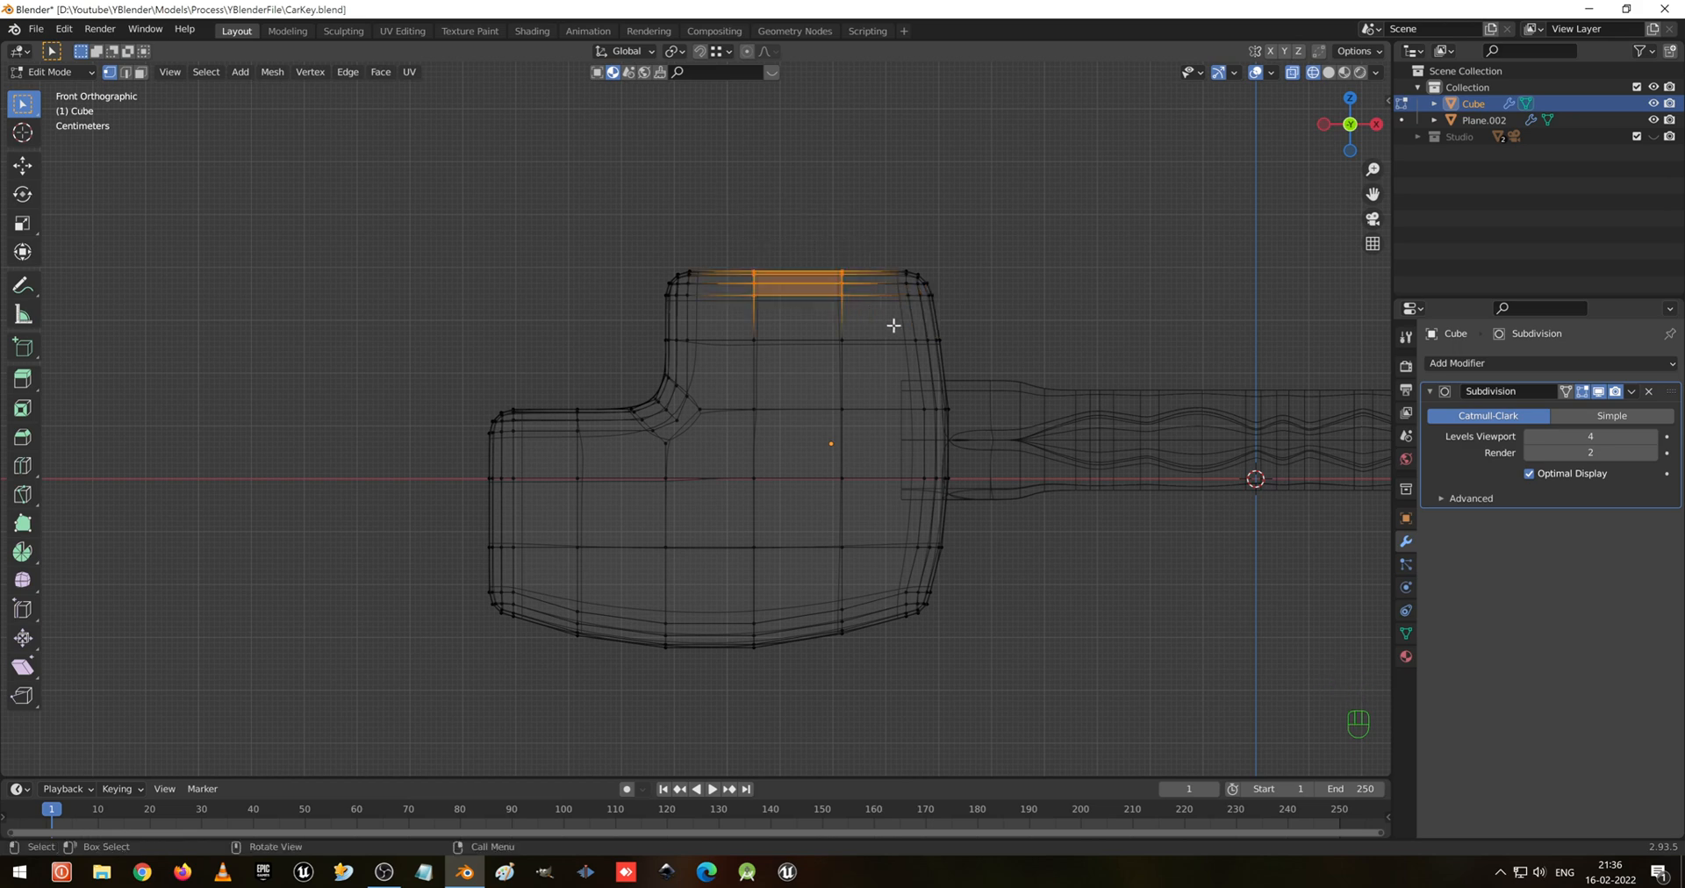
key("g")
key("z")
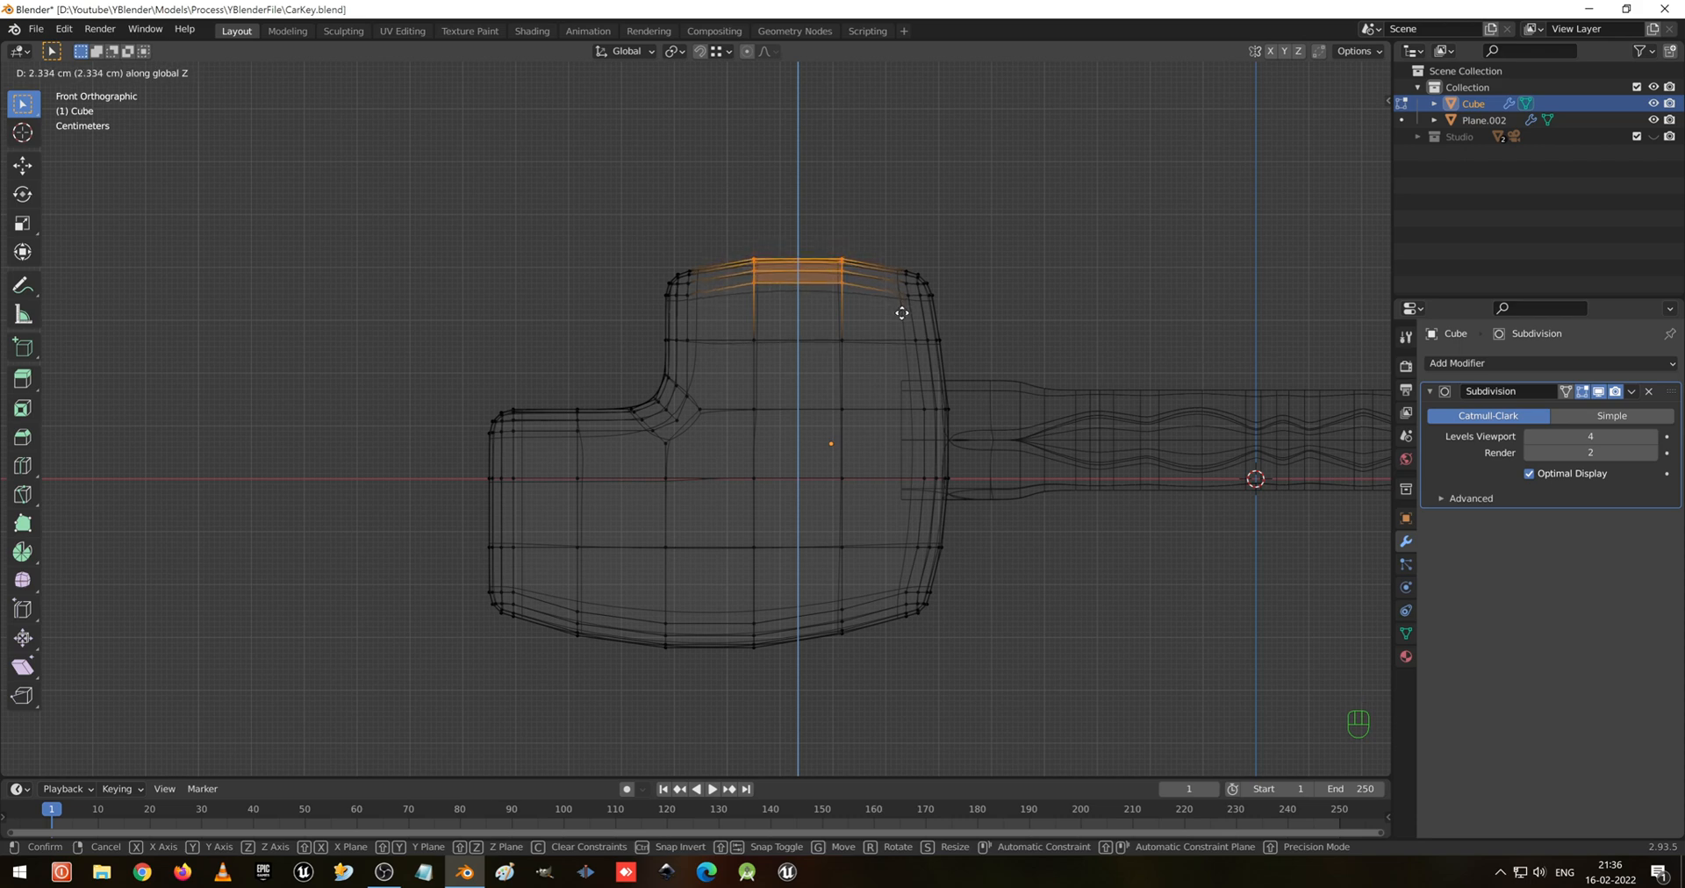
left_click(897, 244)
key("Tab")
key("shift+z")
mouse_move(897, 243)
middle_mouse_down()
mouse_move(868, 303)
mouse_move(1091, 339)
mouse_move(877, 336)
mouse_move(773, 309)
mouse_move(841, 255)
mouse_move(814, 302)
mouse_move(781, 288)
mouse_move(820, 255)
mouse_move(906, 284)
mouse_move(802, 282)
mouse_move(813, 289)
middle_mouse_up()
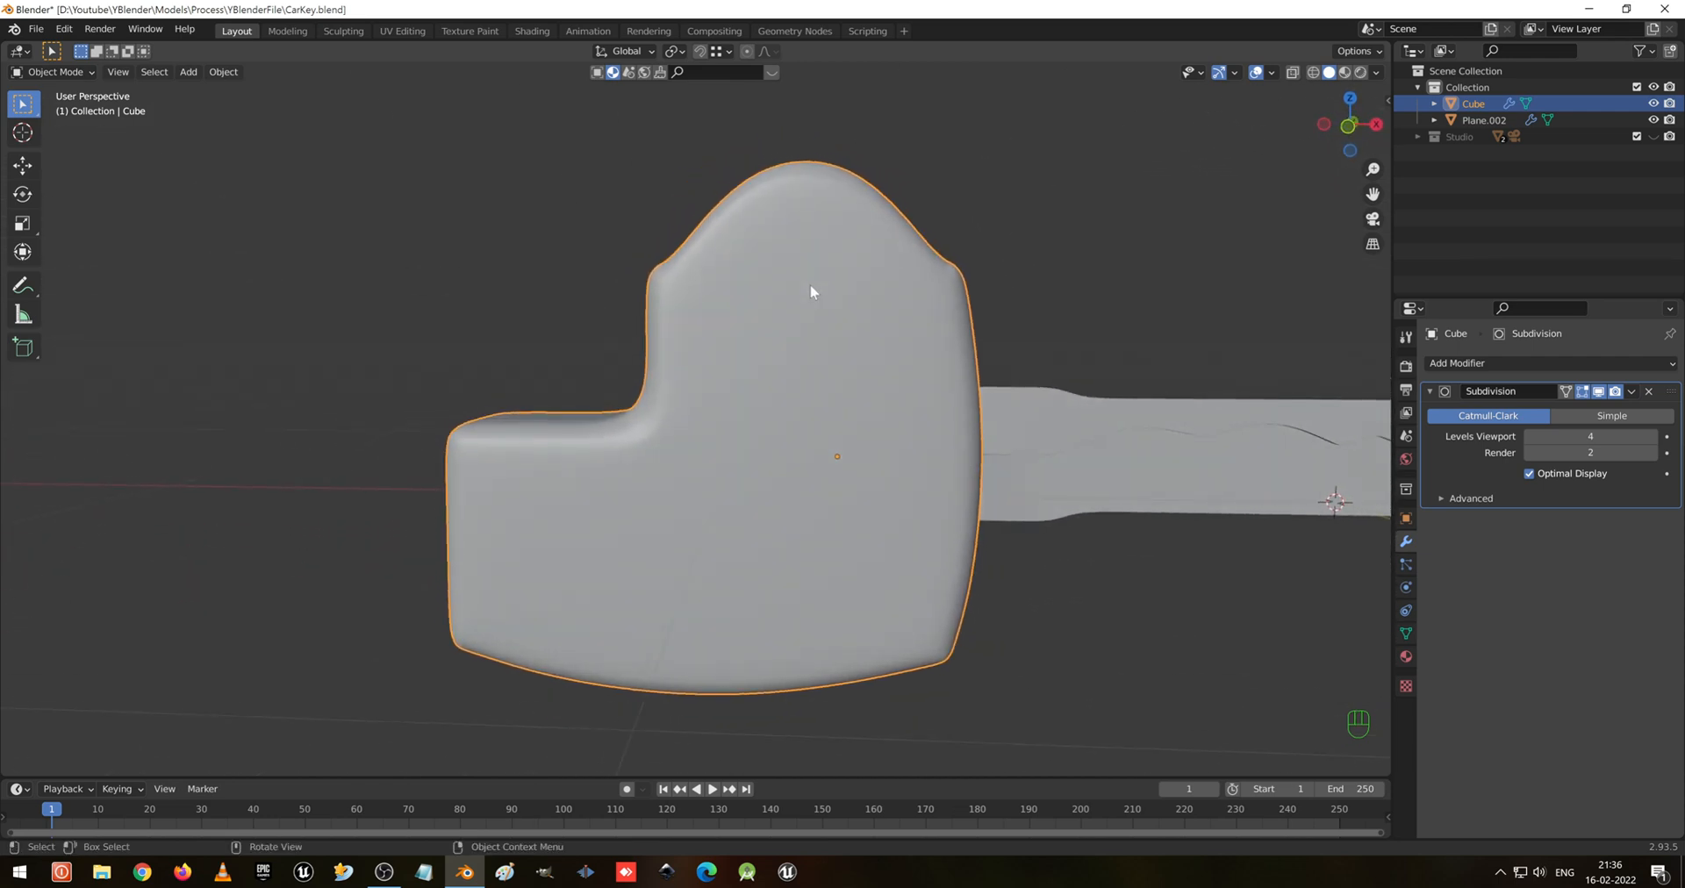
Undo the raised upper border and its vertex selection
key("ctrl+z")
key("ctrl+z")
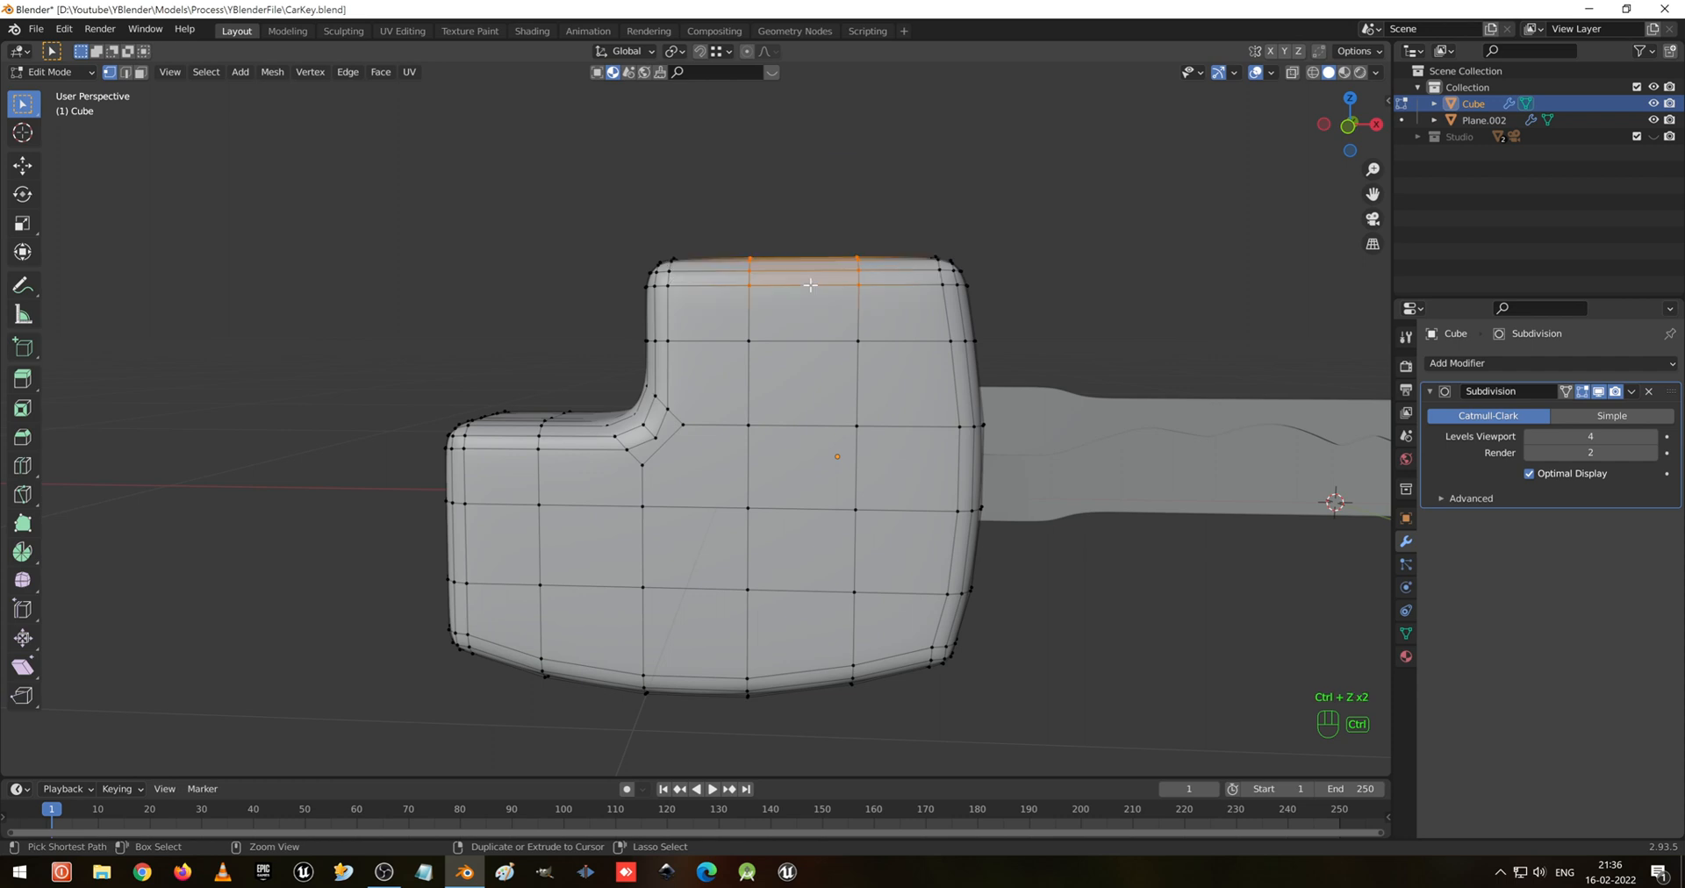
key("ctrl+z")
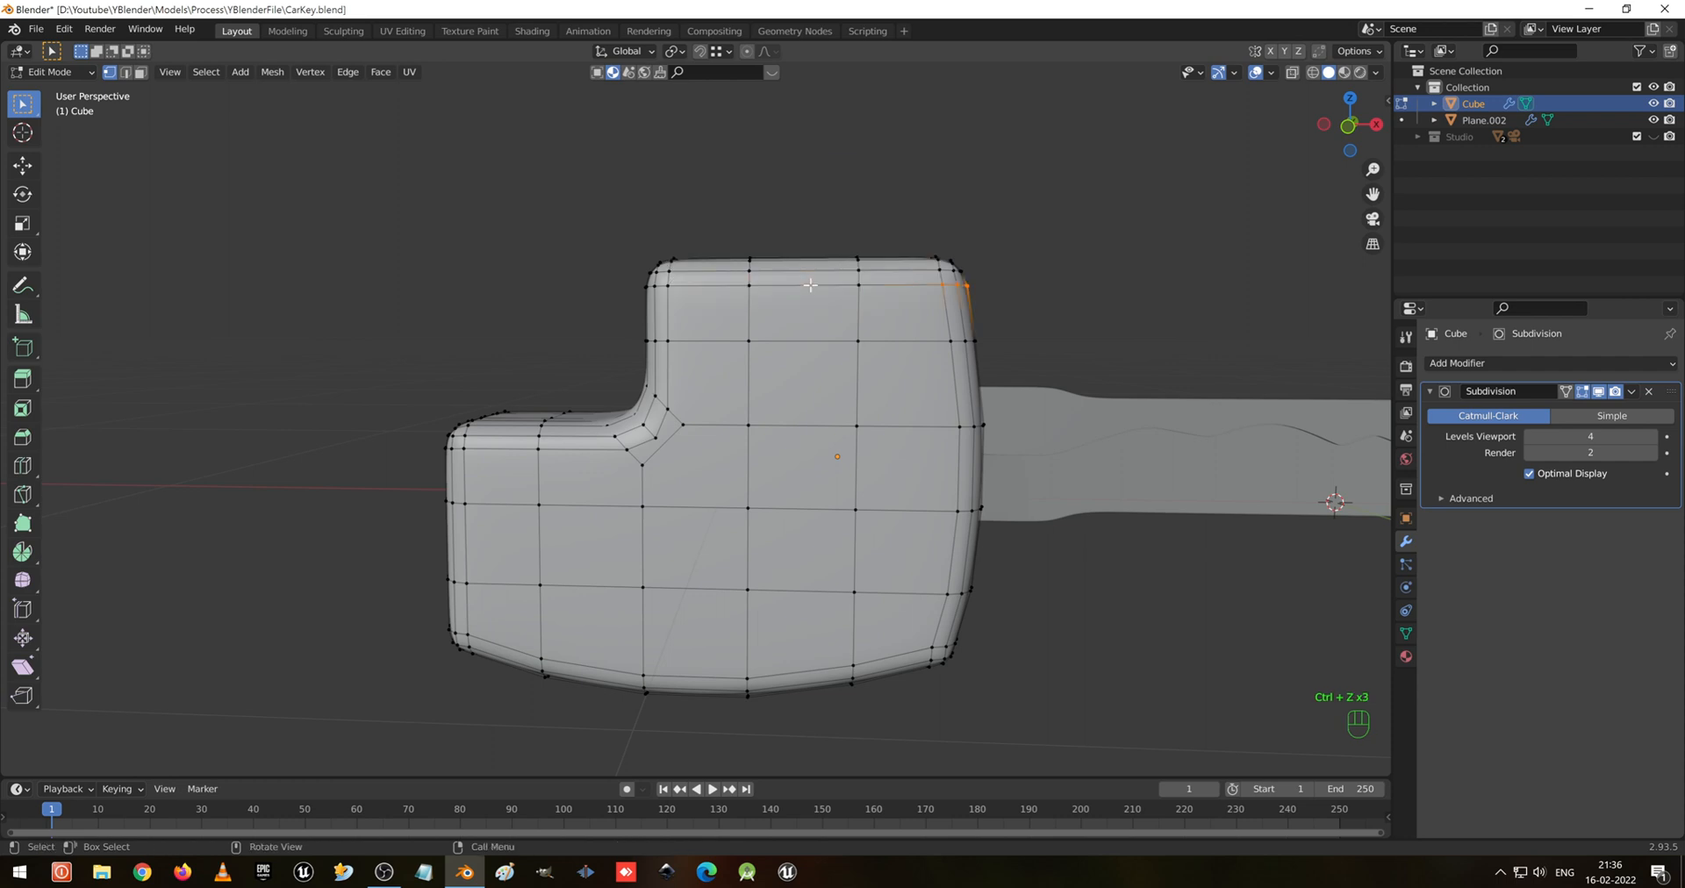
Select the two middle vertex columns of the head's upper border in front wireframe view and enable proportional editing
key("KP_1")
key("shift+z")
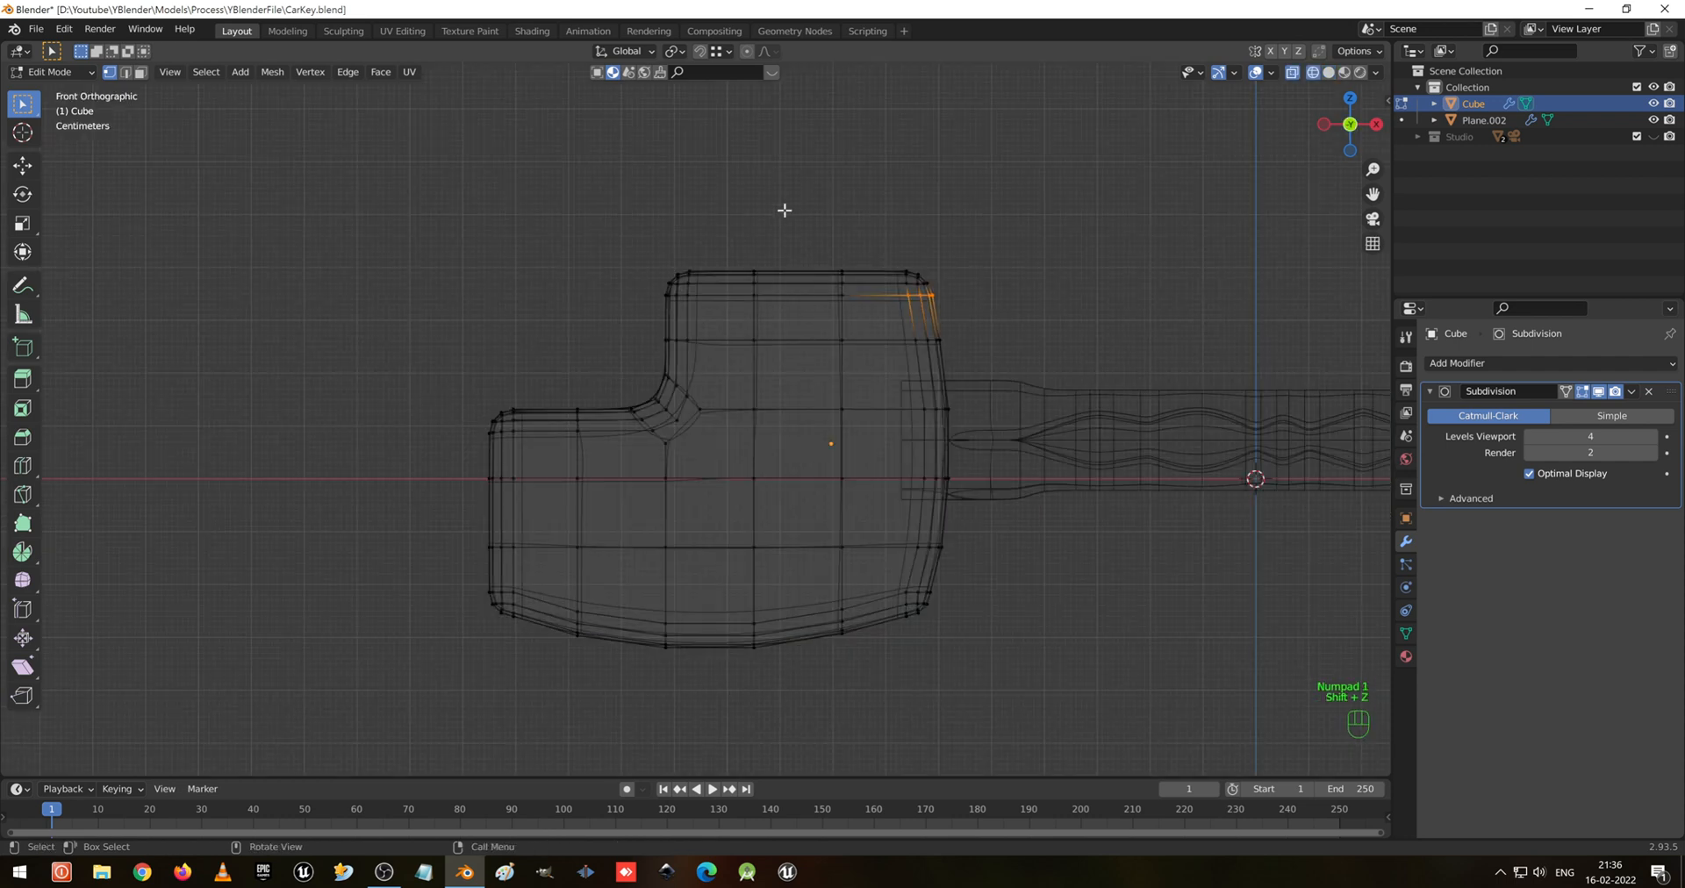
left_click_drag(727, 230, 859, 317)
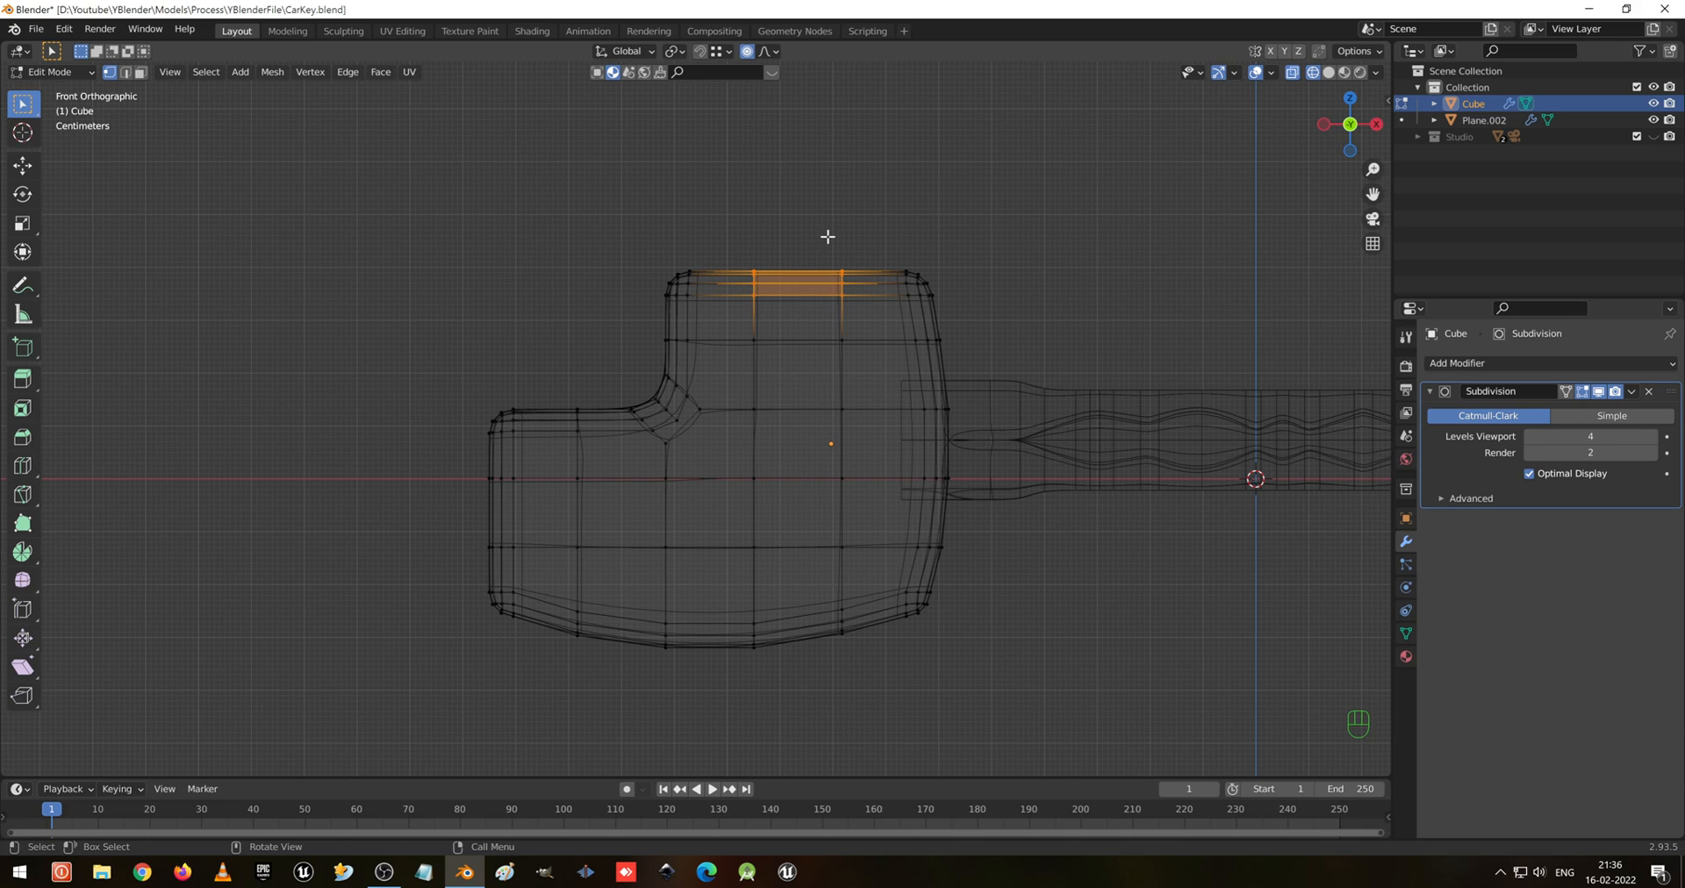
key("g")
key("z")
scroll(827, 236, "up", 15)
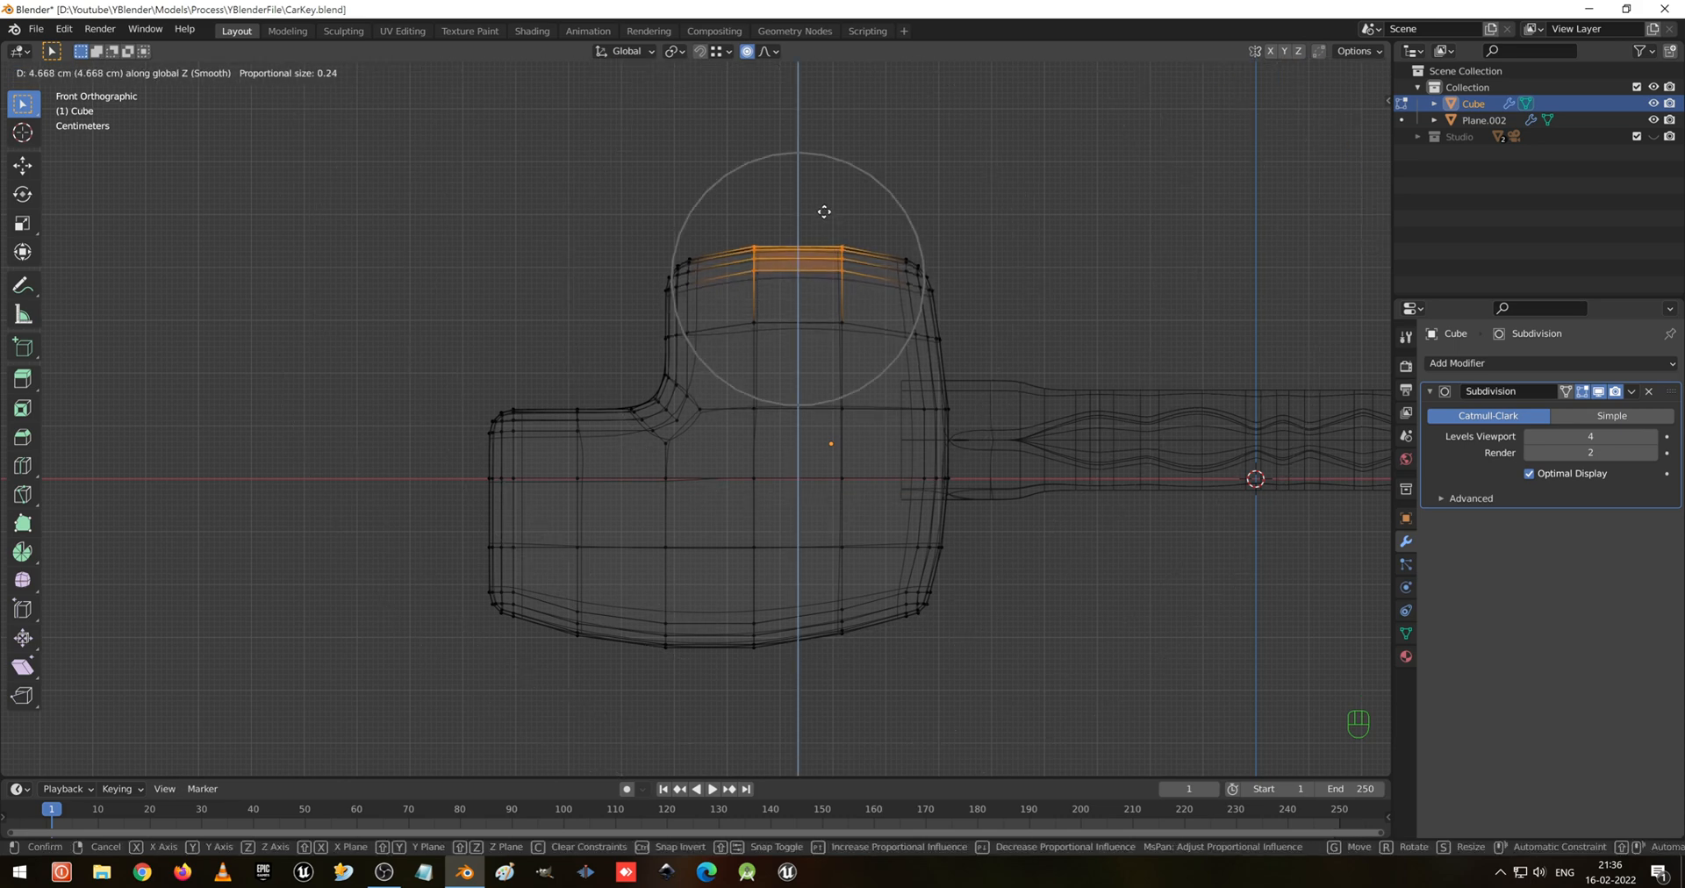
scroll(825, 215, "down", 3)
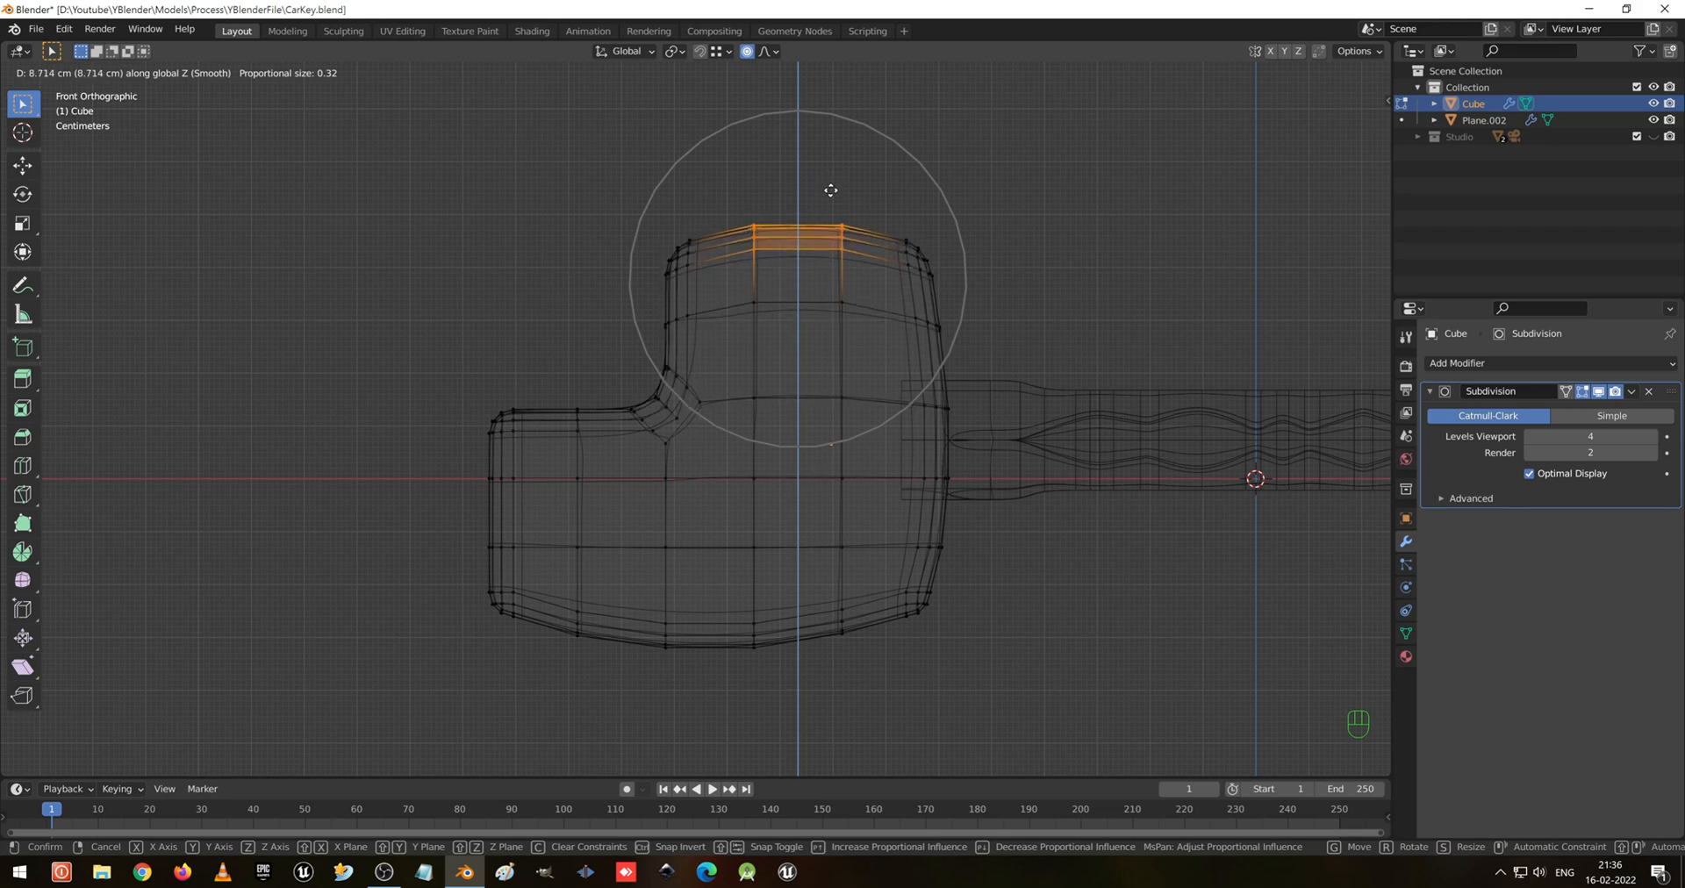
key("Escape")
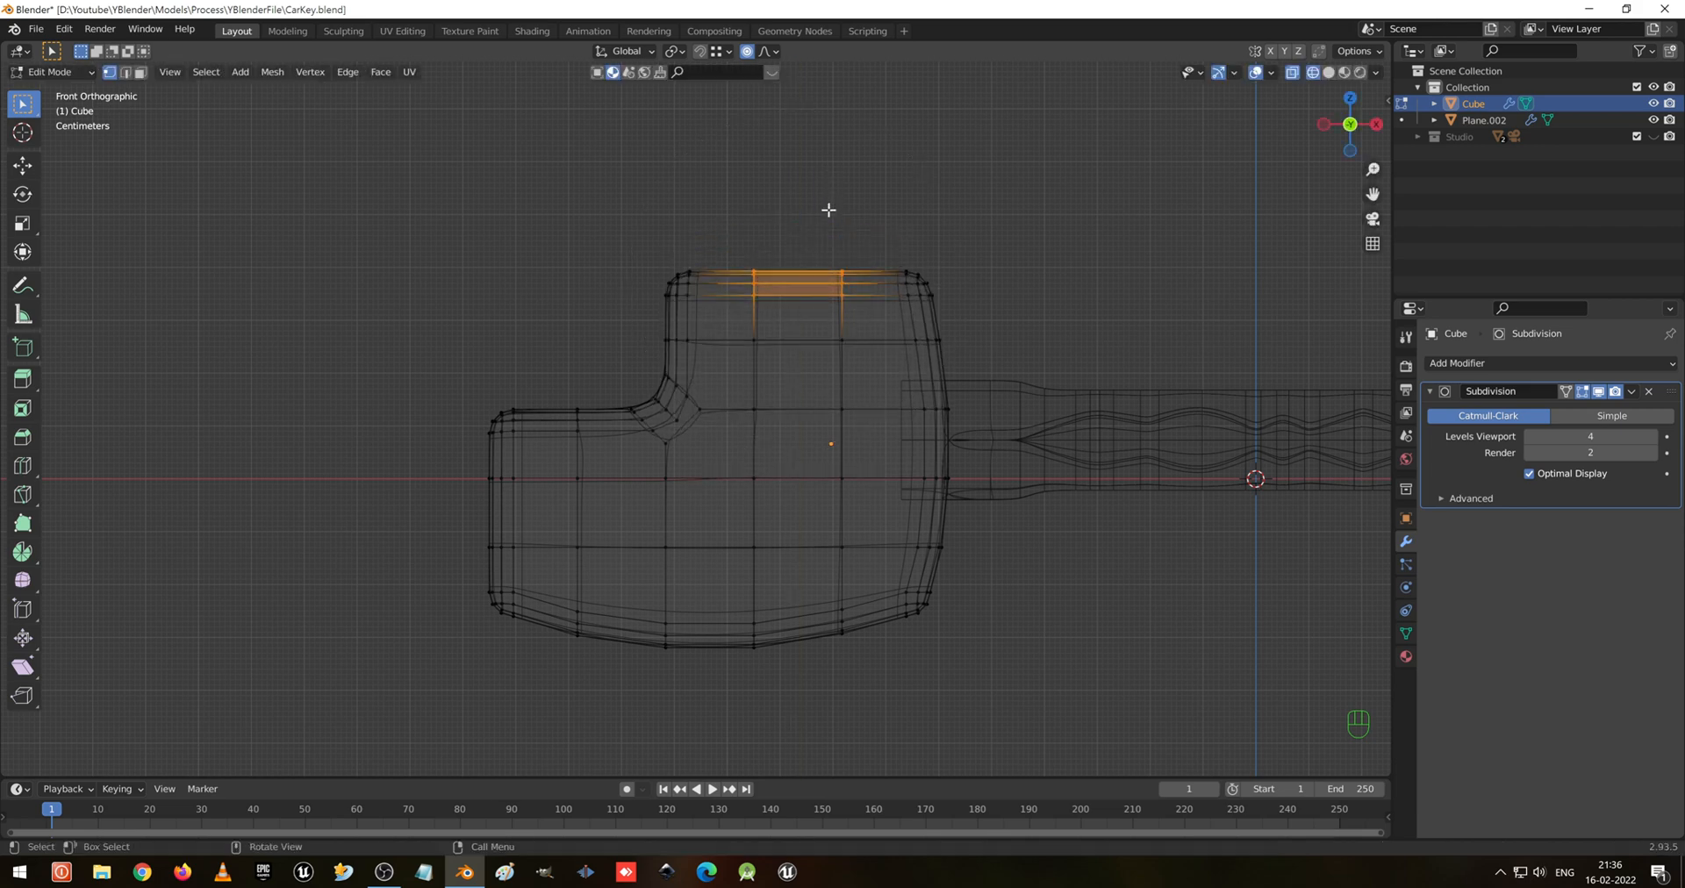
Raise the selected upper-border vertices along Z with smooth proportional falloff at size 0.26, and return to solid Object Mode
key("g")
scroll(824, 237, "up", 4)
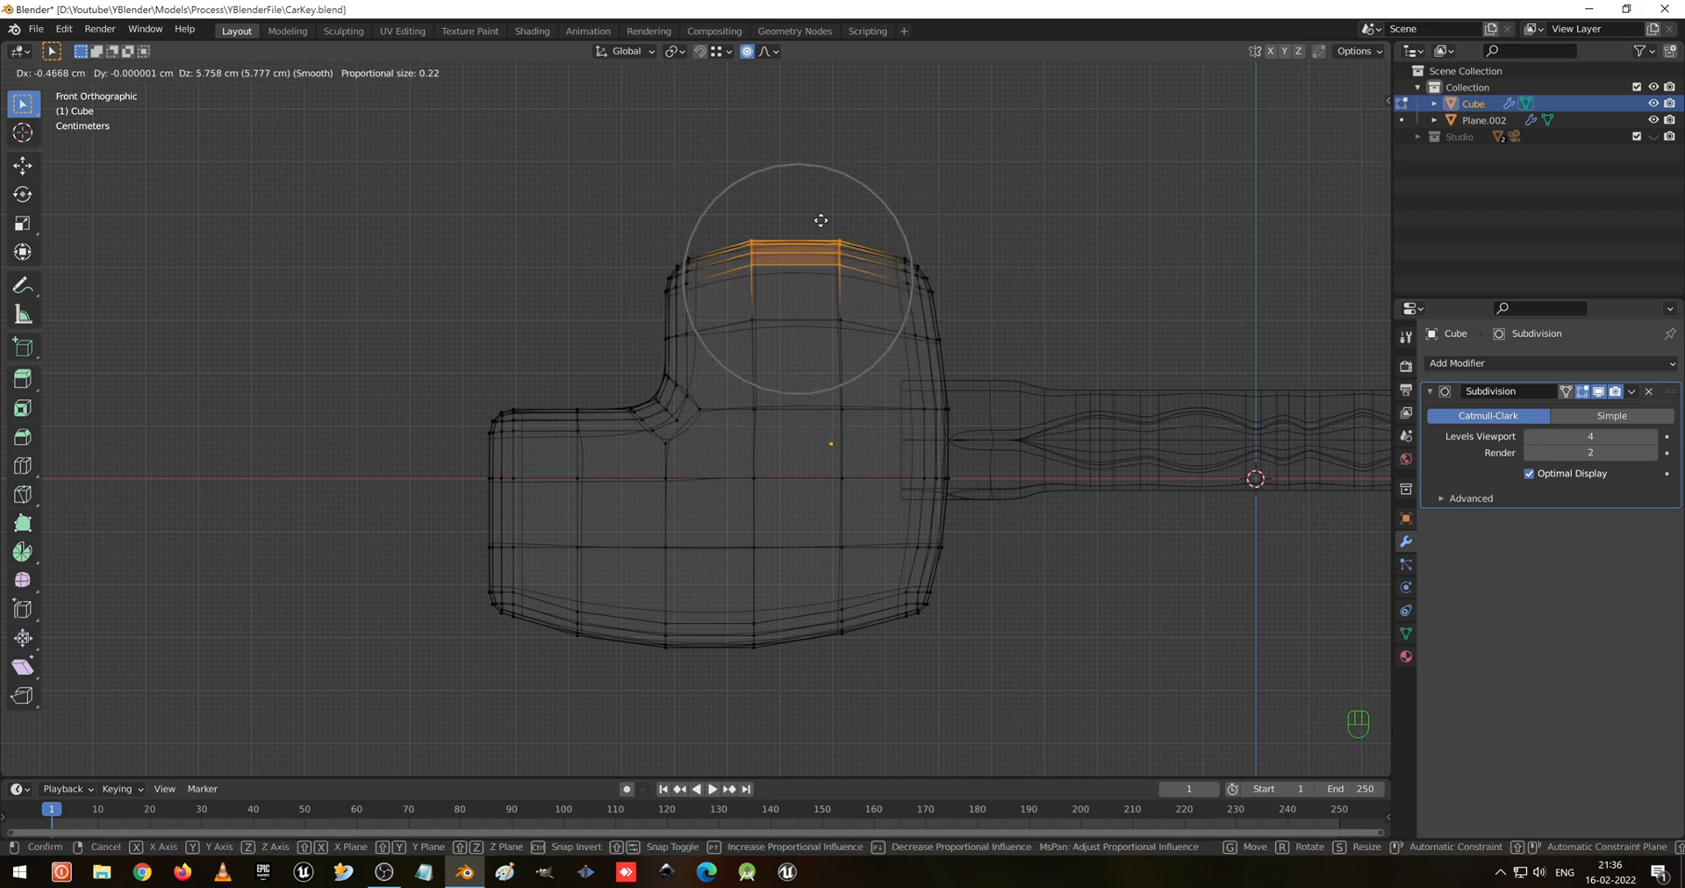
key("z")
scroll(821, 223, "down", 1)
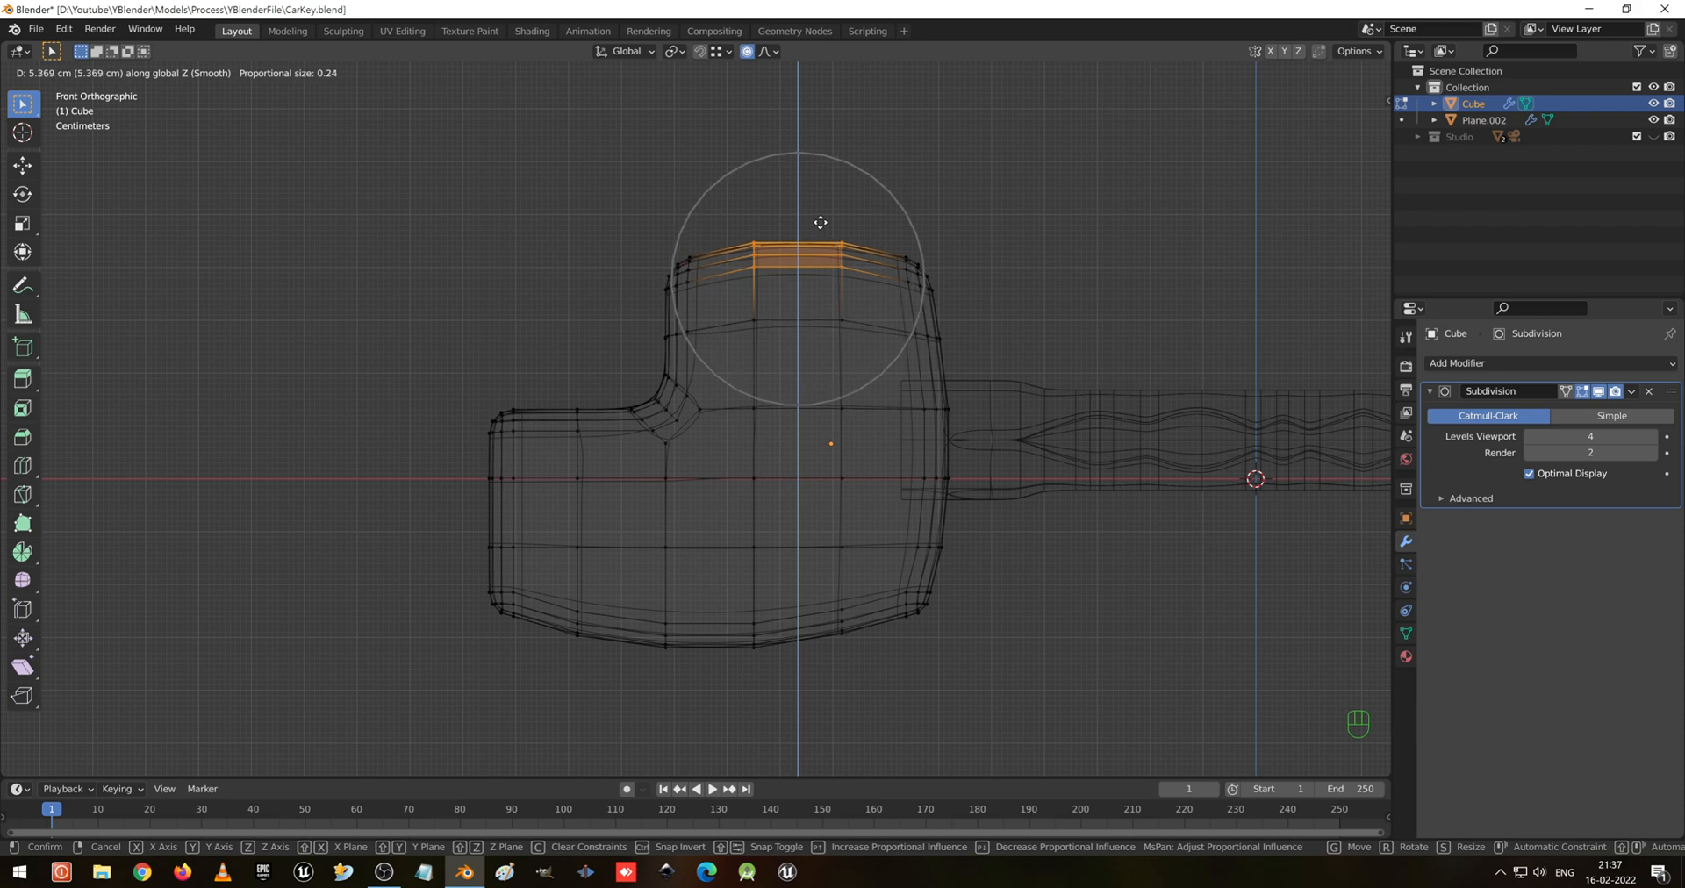
scroll(821, 223, "down", 1)
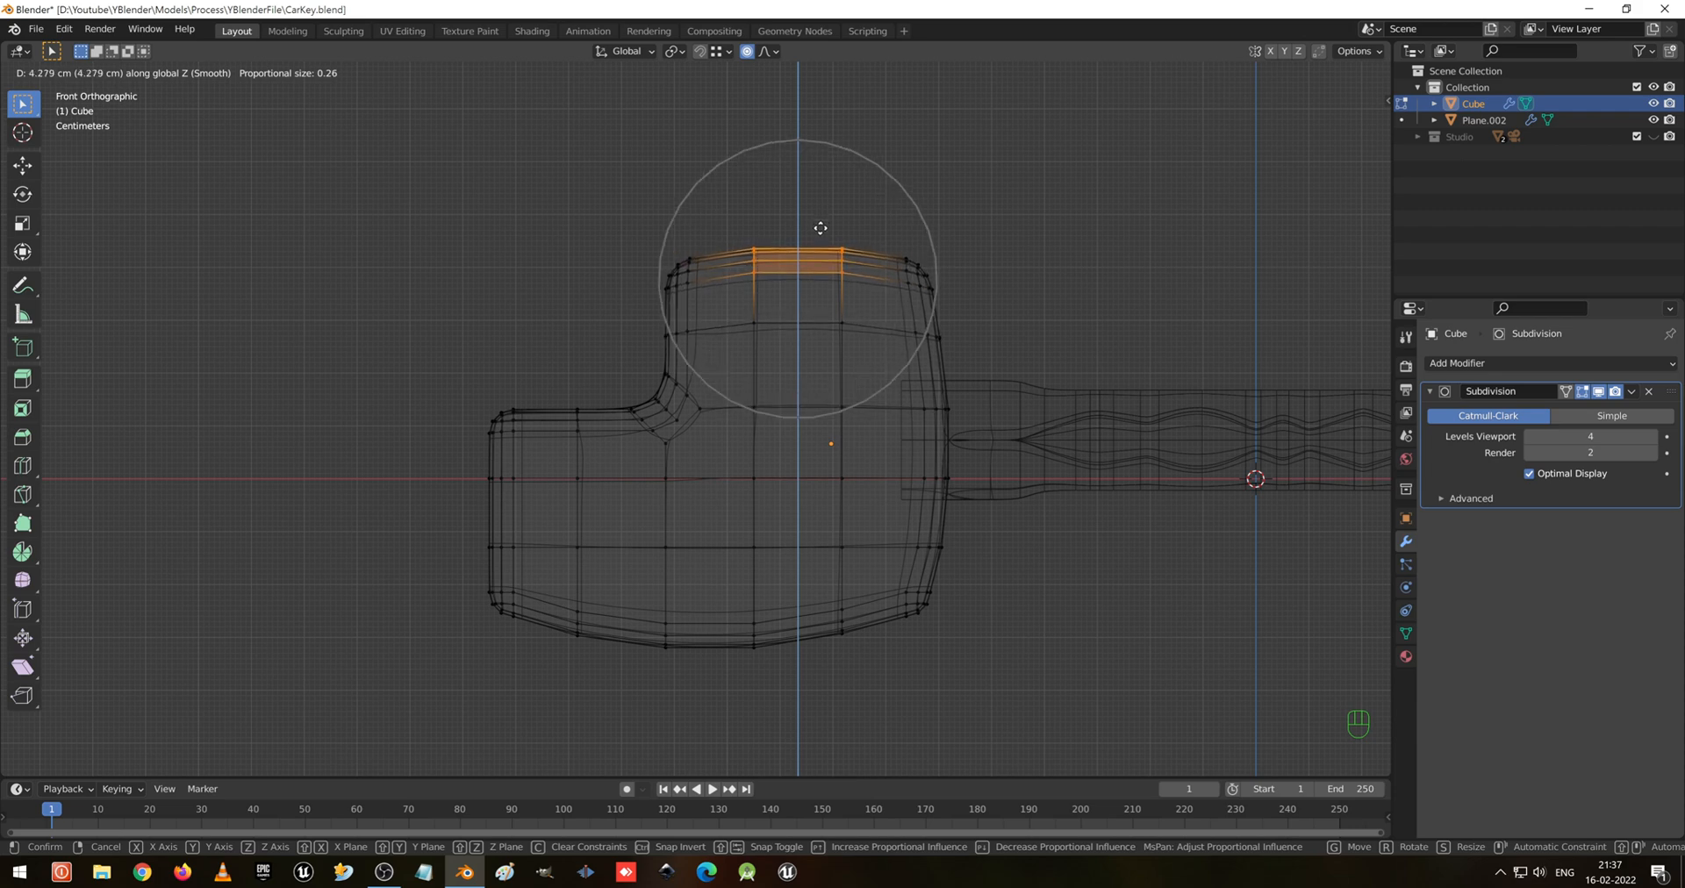
left_click(819, 223)
key("Tab")
key("shift+z")
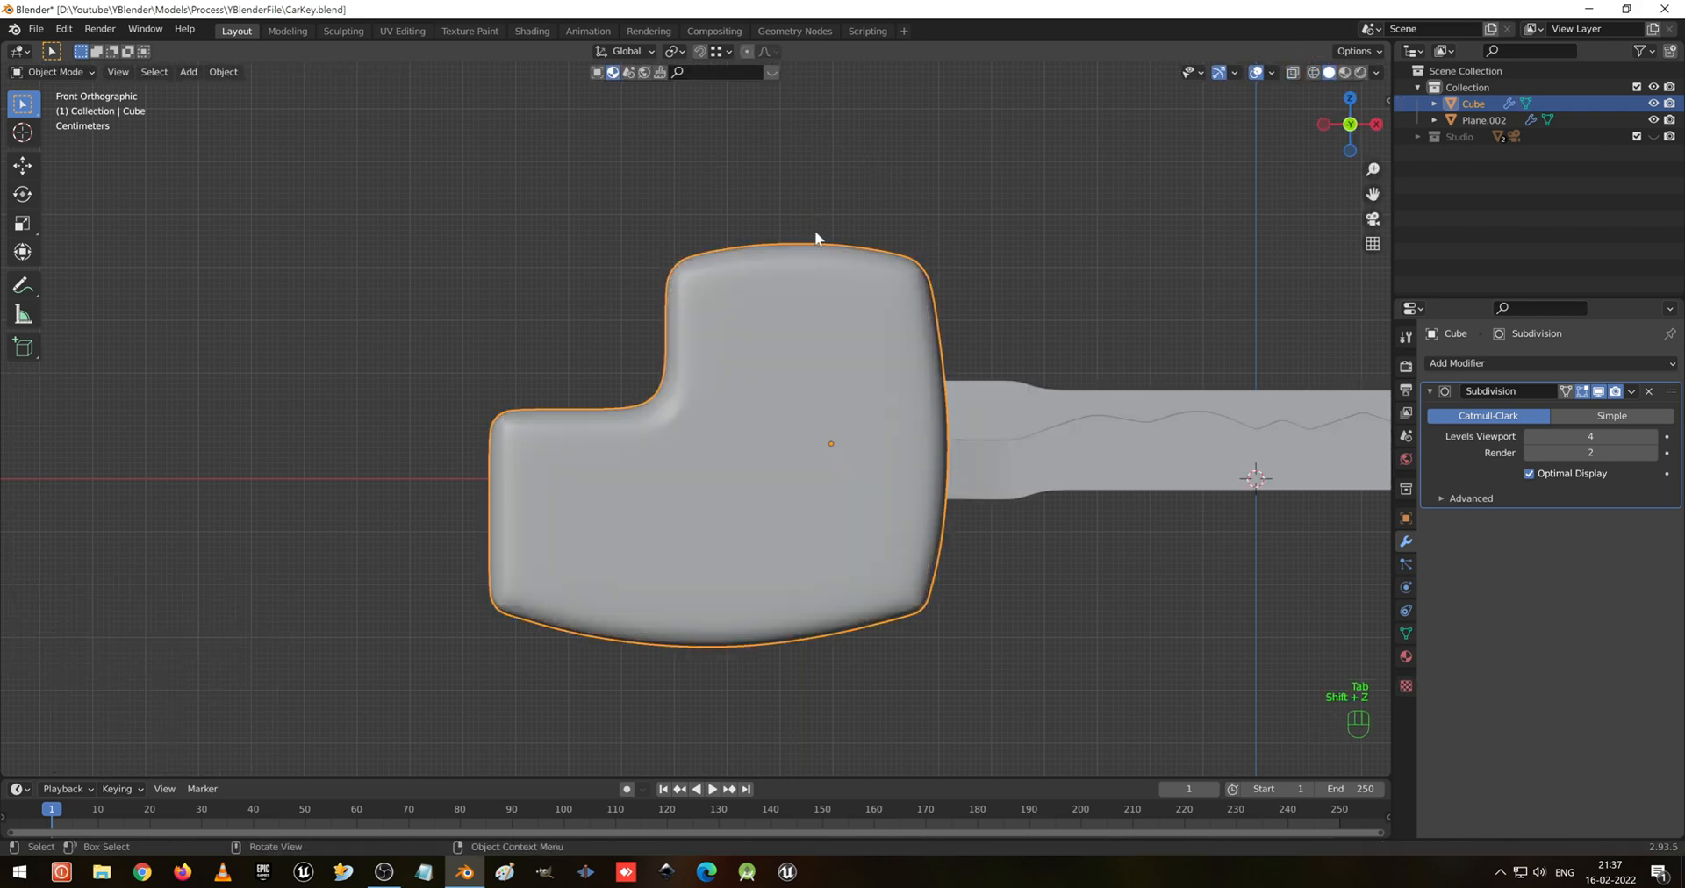
Save the car key file and turn the view toward the notched end of the head
mouse_move(814, 230)
middle_mouse_down()
mouse_move(883, 296)
mouse_move(1080, 327)
mouse_move(779, 274)
mouse_move(909, 328)
mouse_move(1001, 324)
mouse_move(534, 316)
mouse_move(820, 358)
mouse_move(727, 409)
mouse_move(936, 403)
mouse_move(1019, 365)
middle_mouse_up()
key("ctrl+s")
middle_click_drag(786, 365, 719, 433)
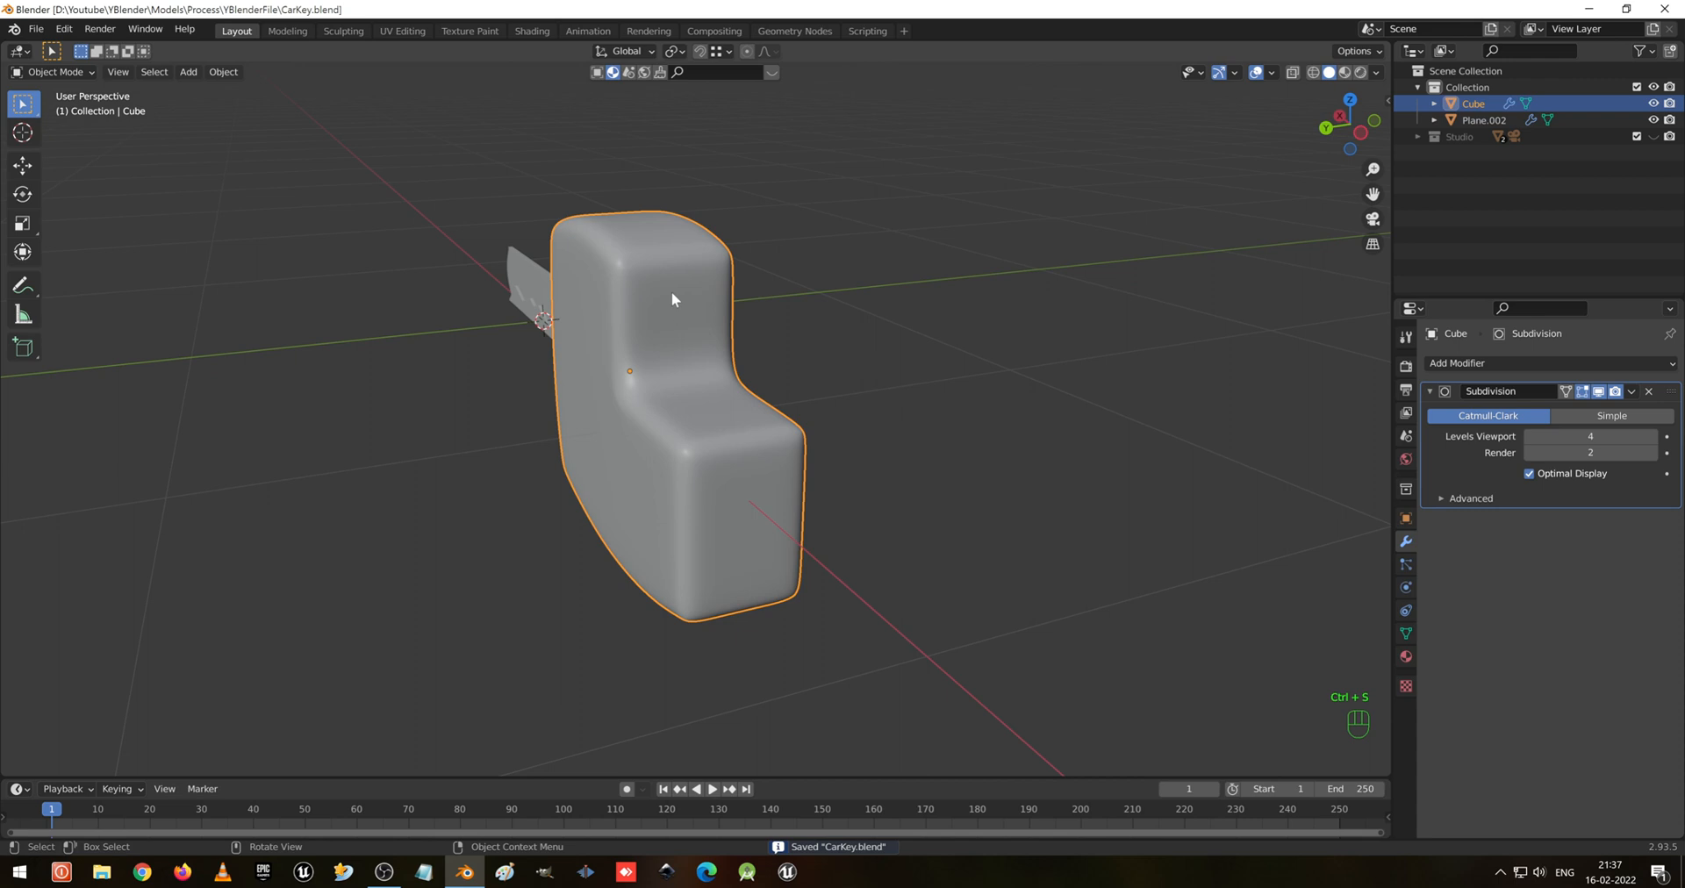
Add a cube mesh at the 3D cursor and scale it down to about 0.097
key("shift+a")
mouse_move(671, 324)
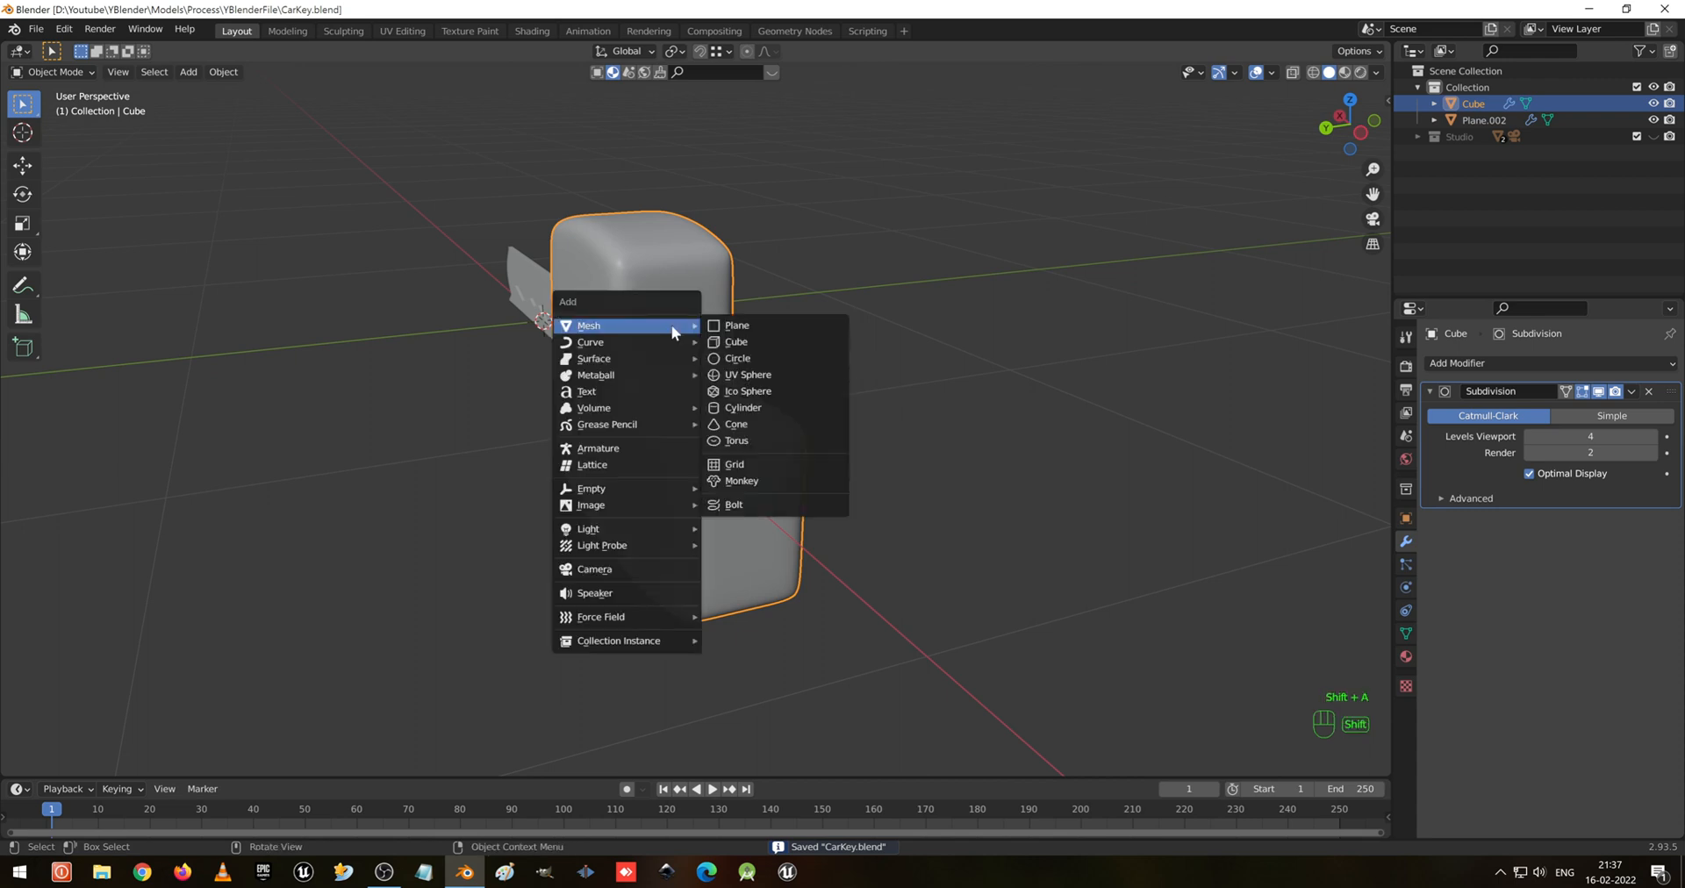
left_click(760, 341)
key("s")
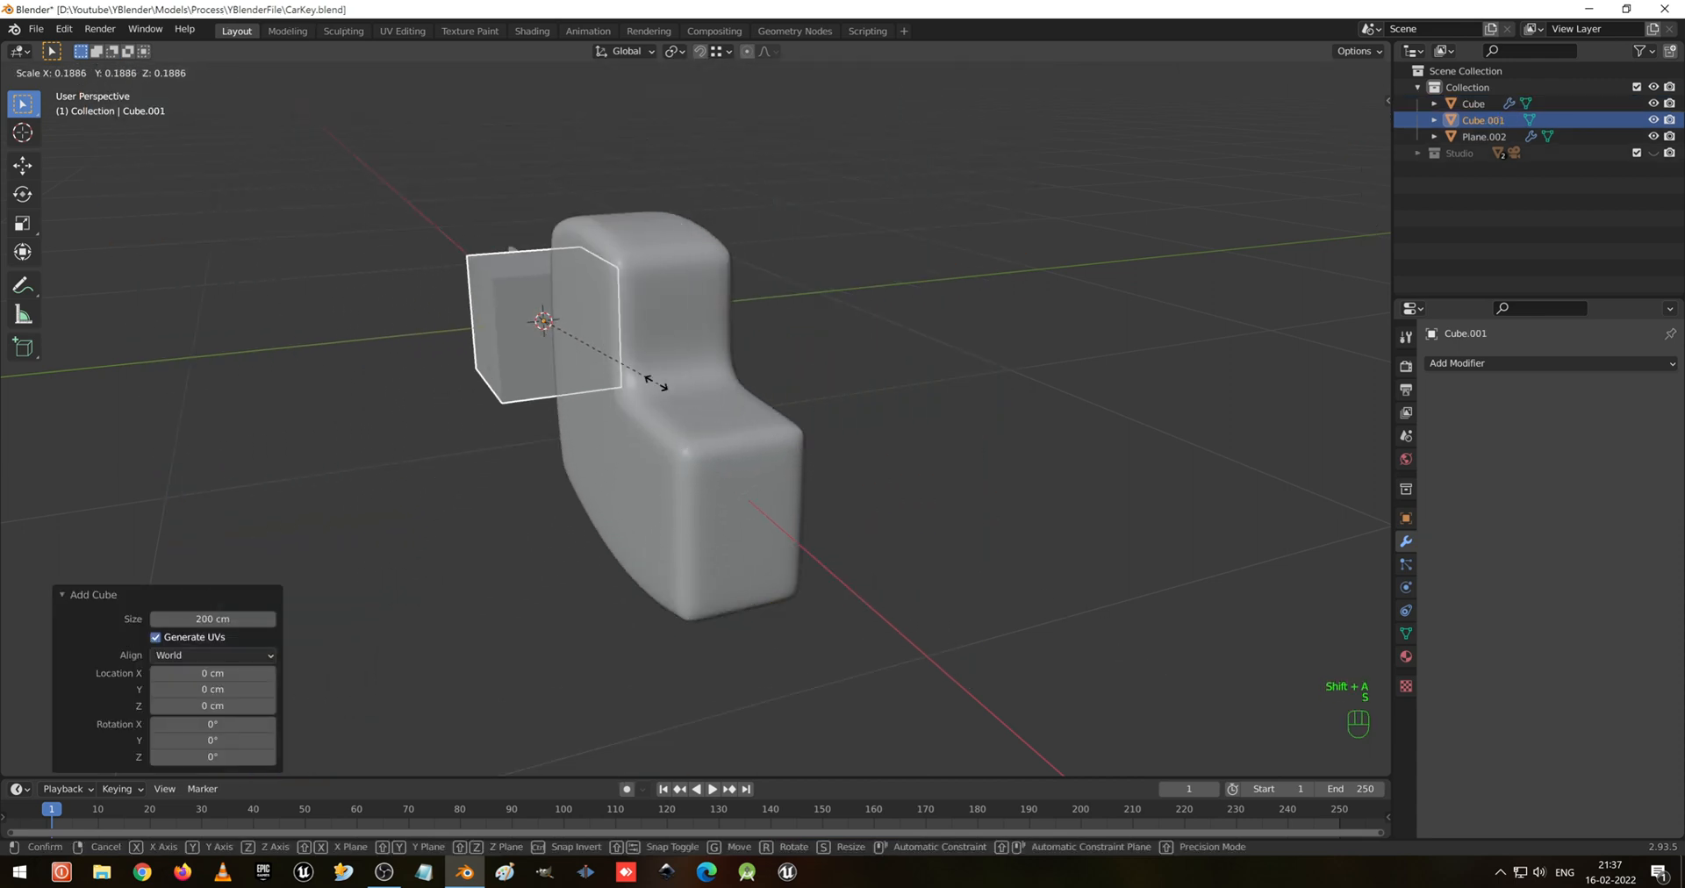
left_click(597, 359)
In top view, move the new cube about 122.86 cm along negative X onto the head's notched portion
key("KP_7")
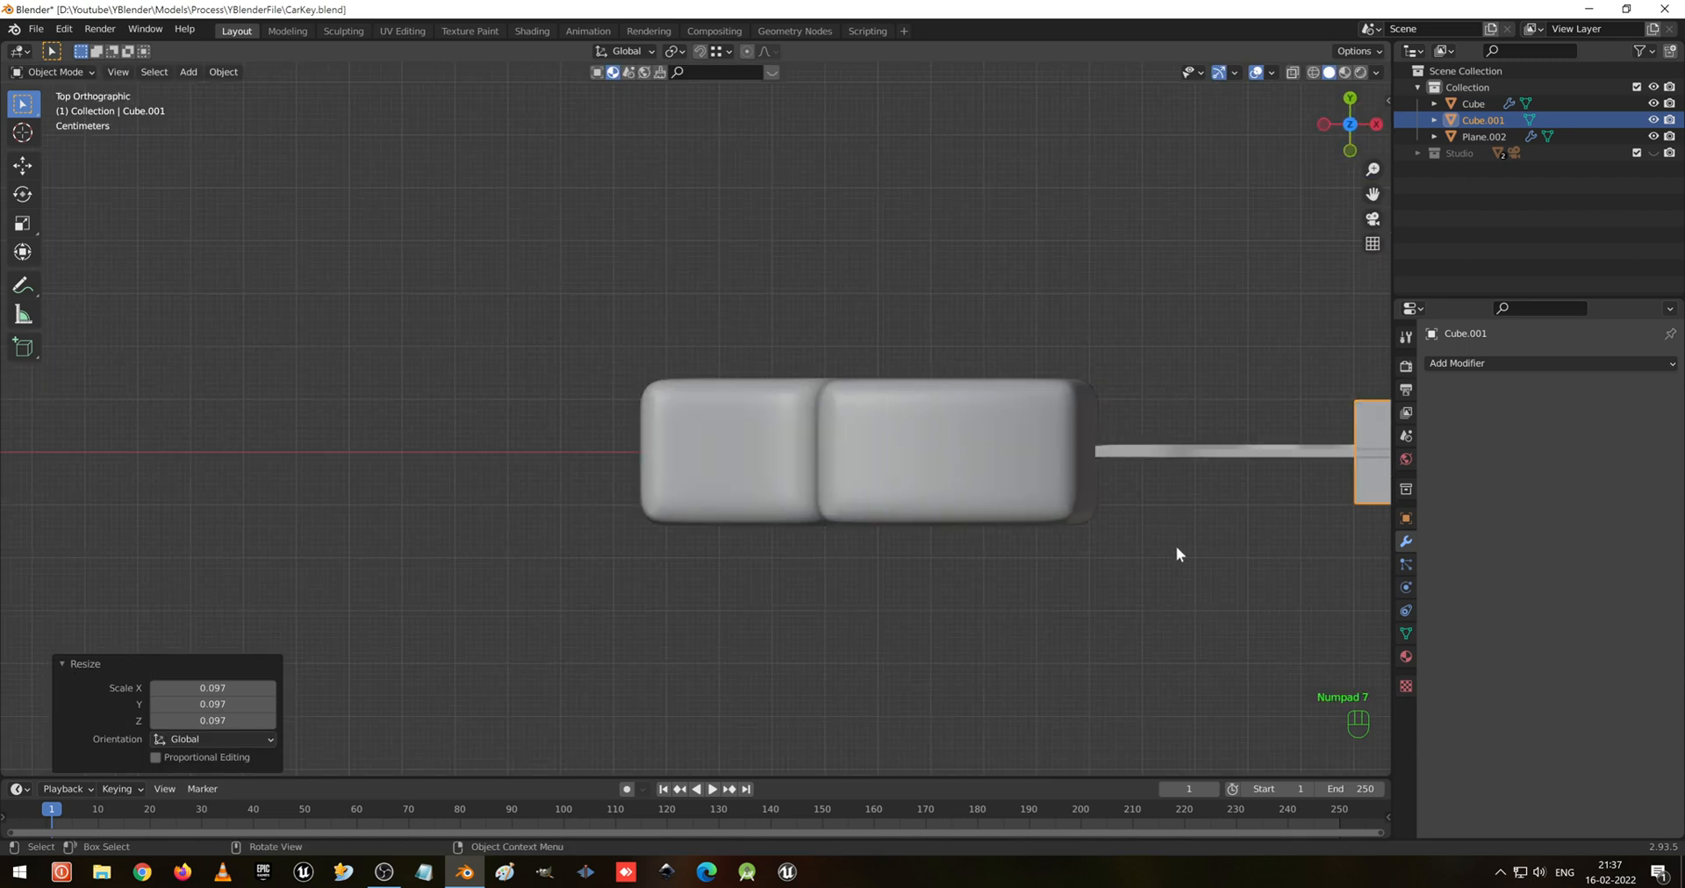
key("g")
key("x")
left_click(526, 536)
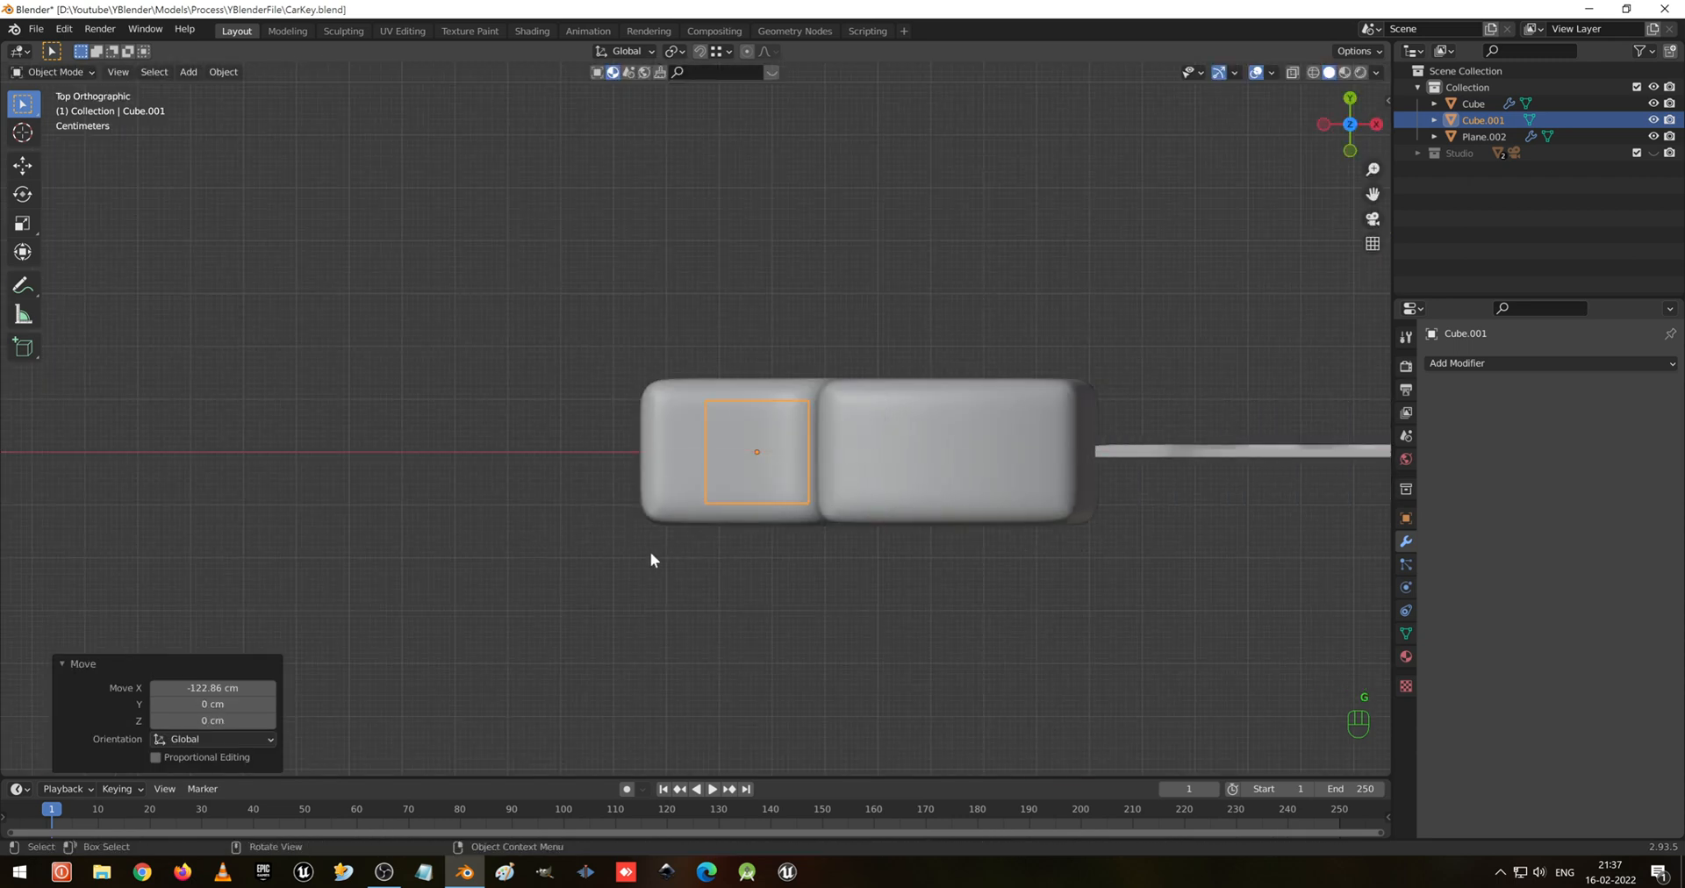
key("s")
key("z")
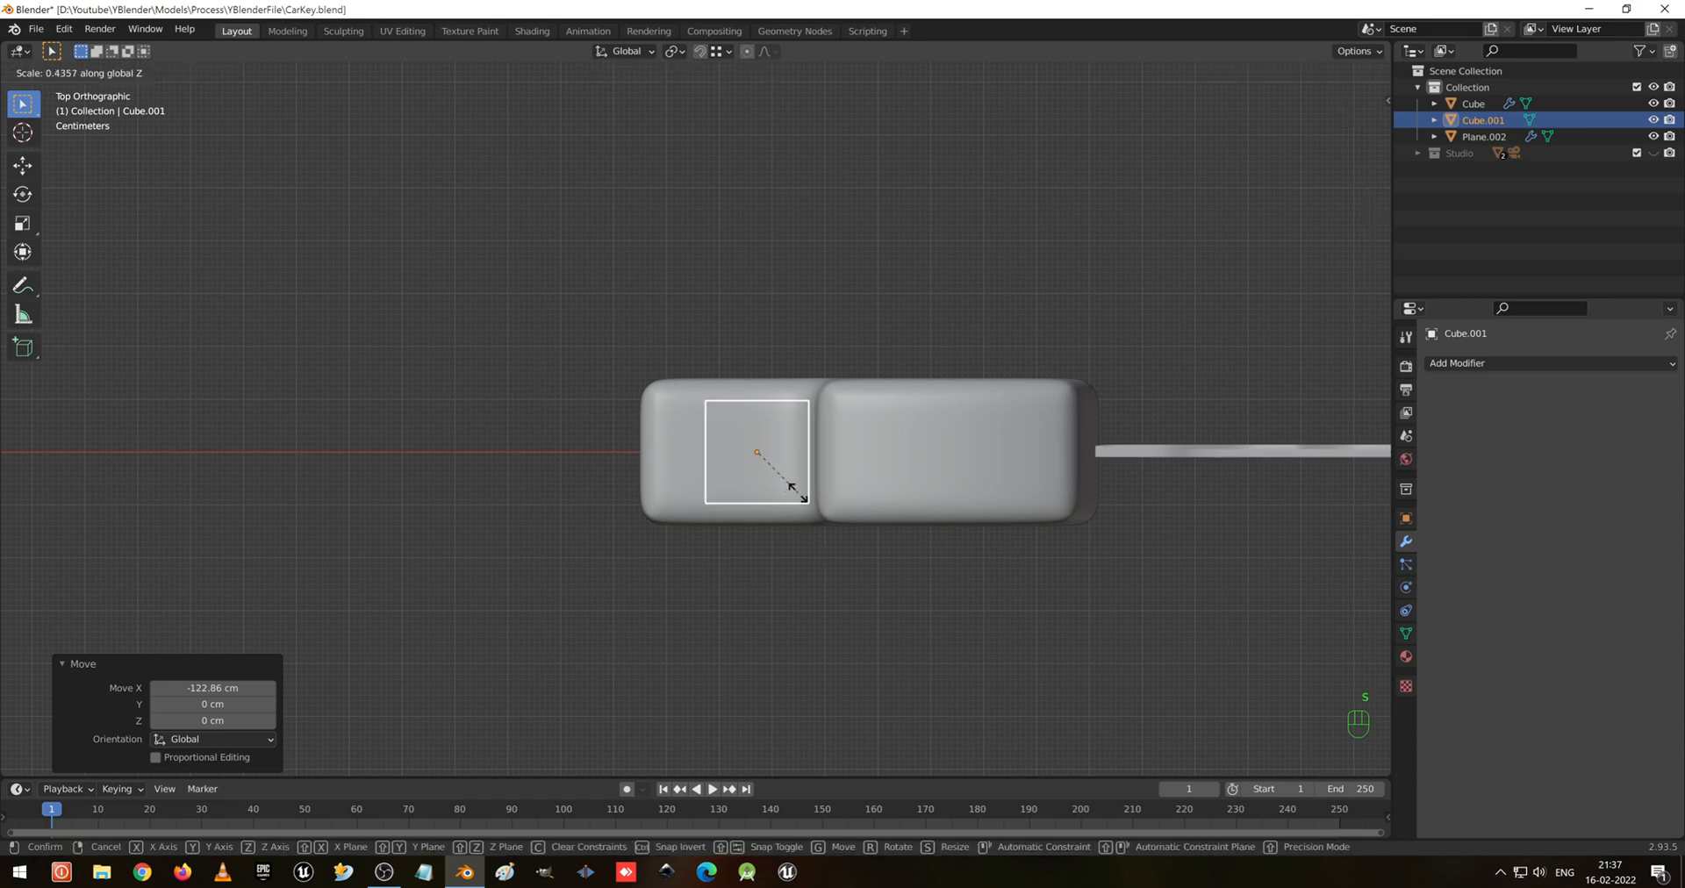
key("Escape")
key("s")
key("z")
key("Escape")
Scale the new cube to 0.444 along X and 0.398 along Y
middle_click_drag(880, 594, 915, 479)
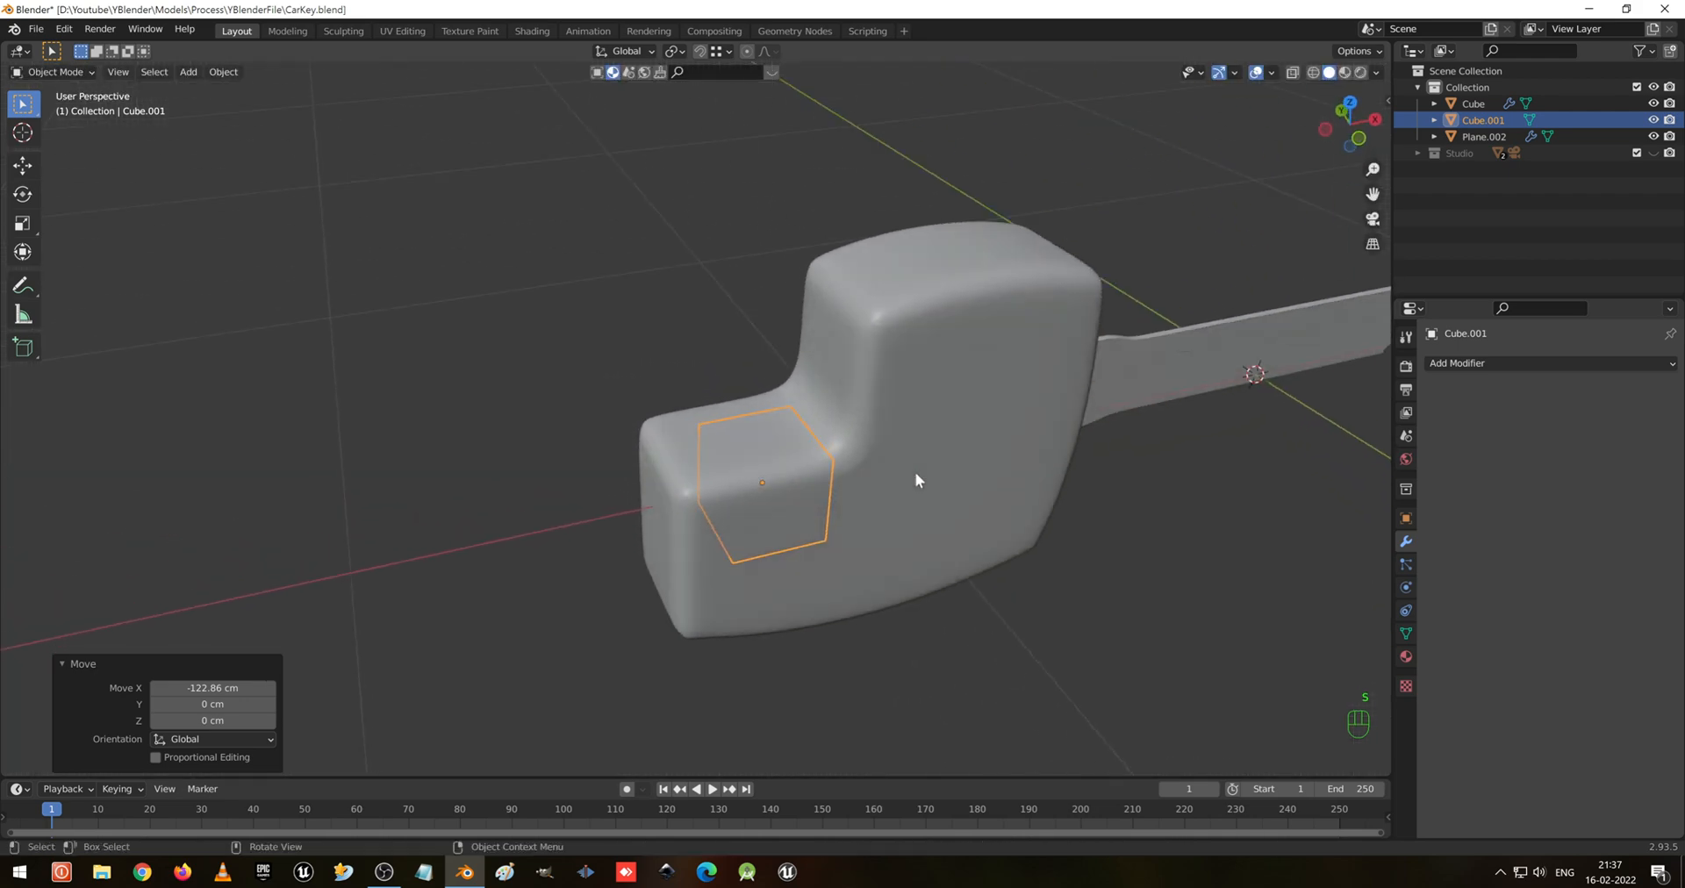
key("s")
key("z")
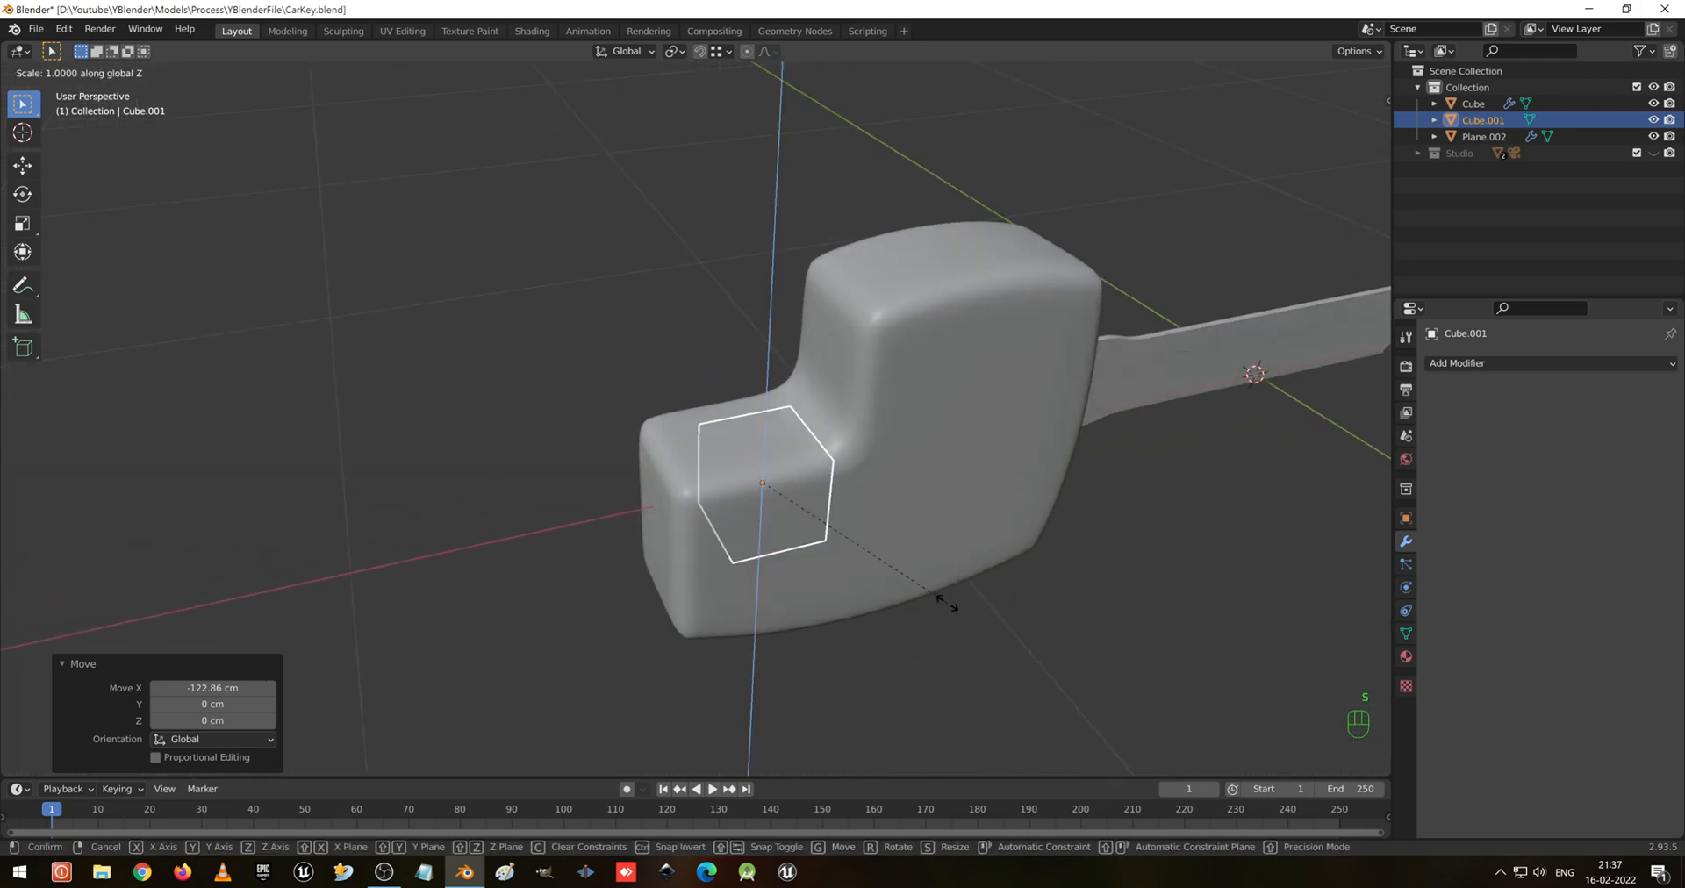
key("x")
left_click(844, 539)
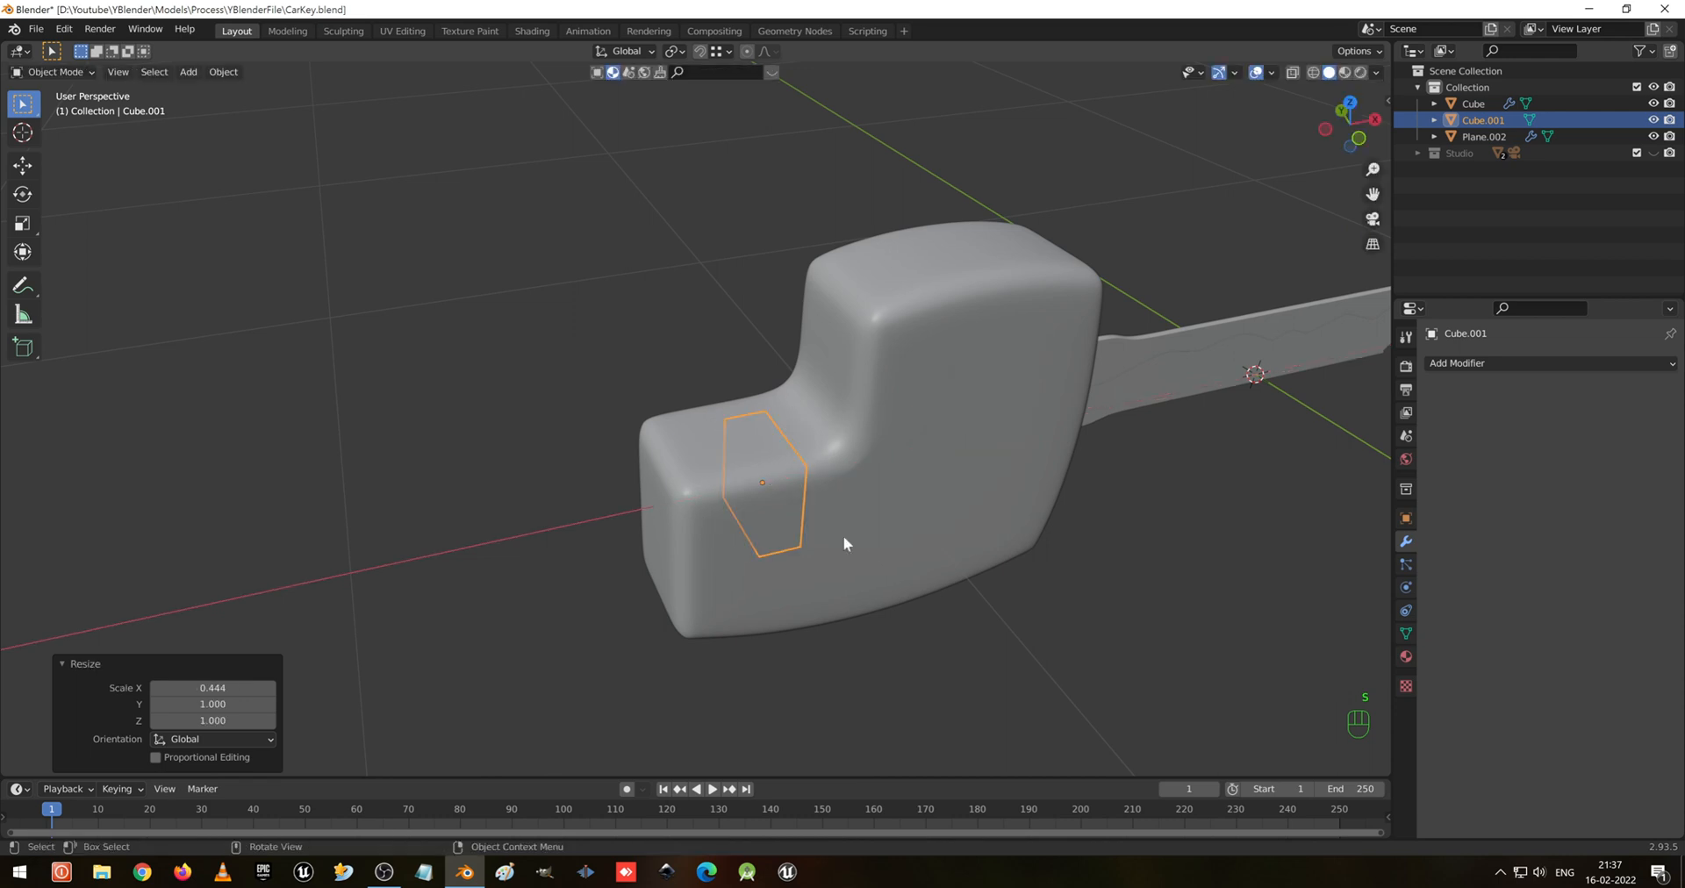
key("KP_7")
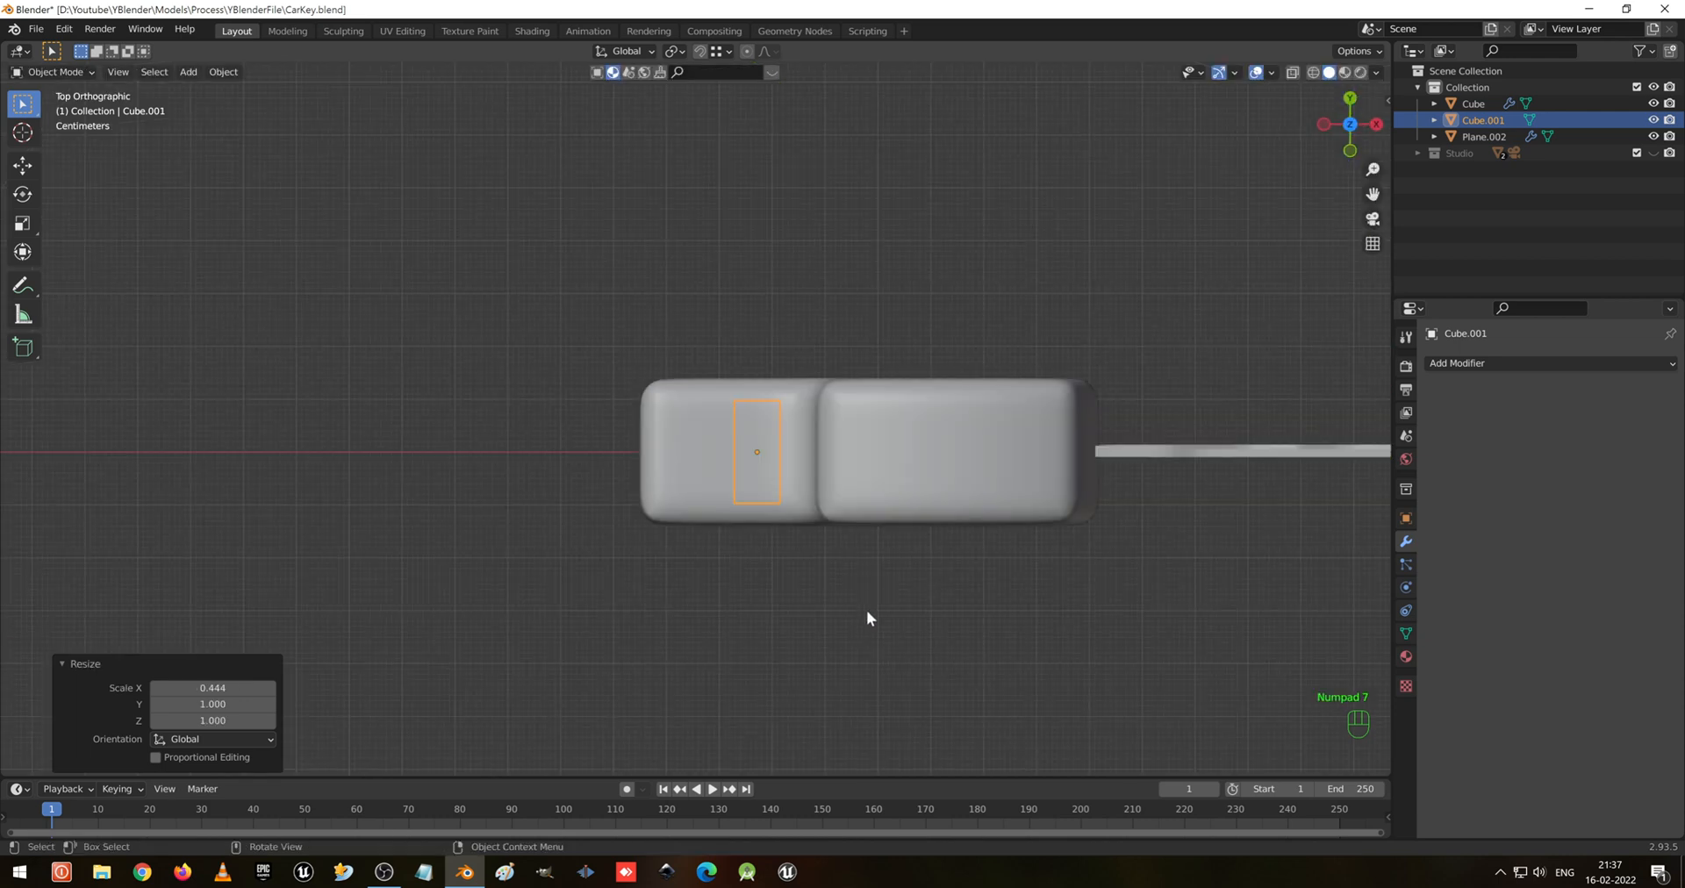
key("s")
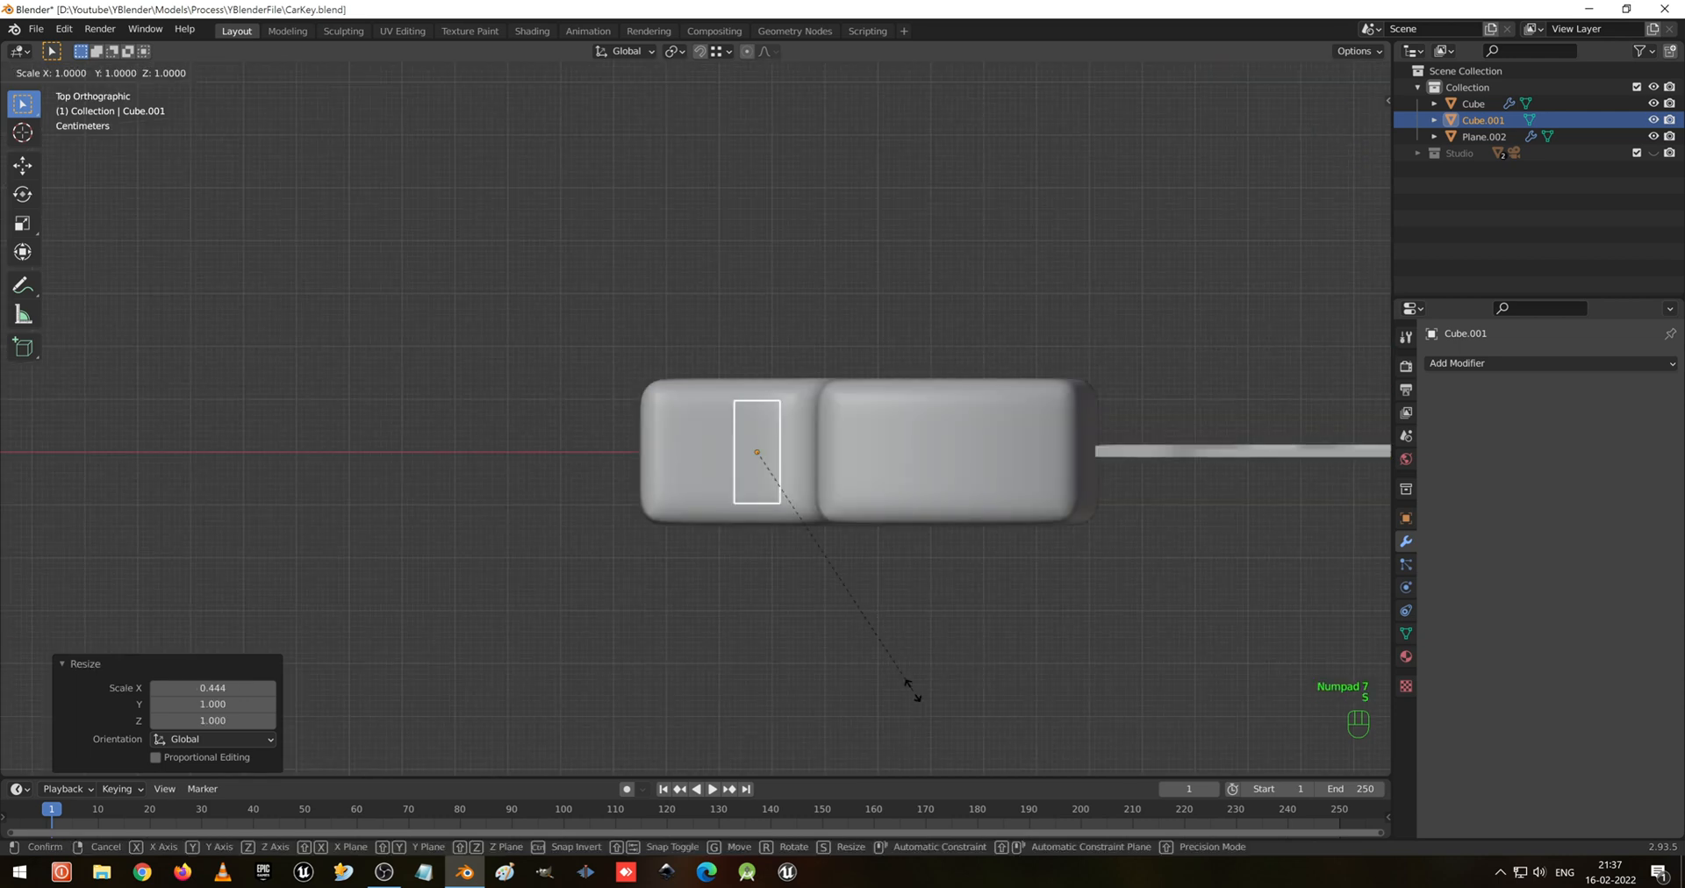
key("y")
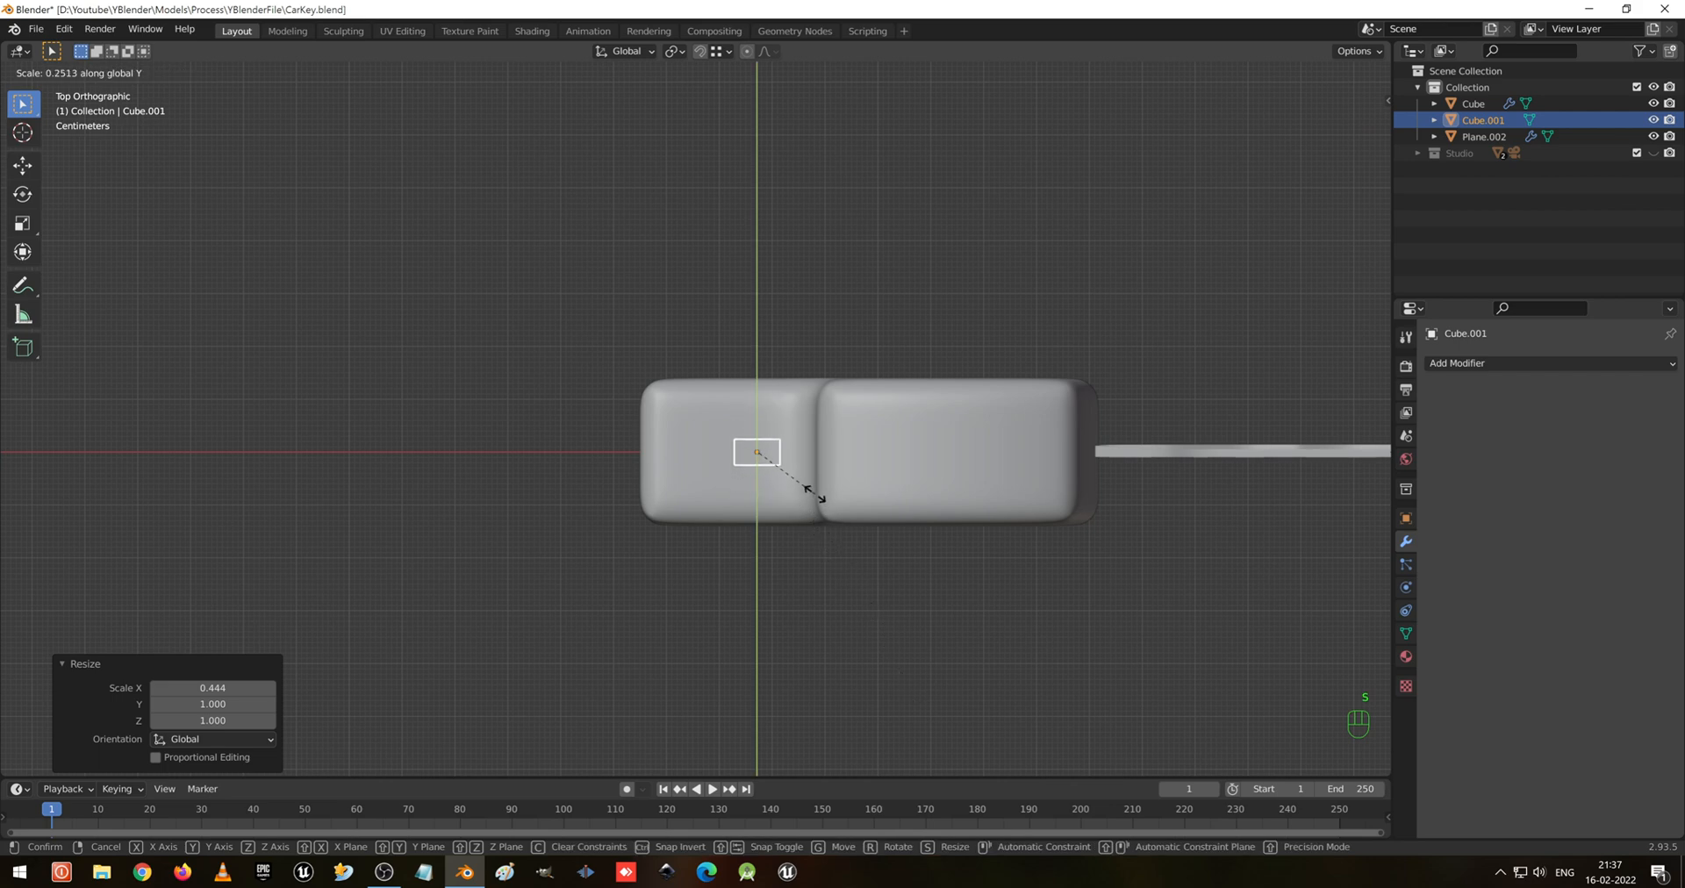
left_click(862, 497)
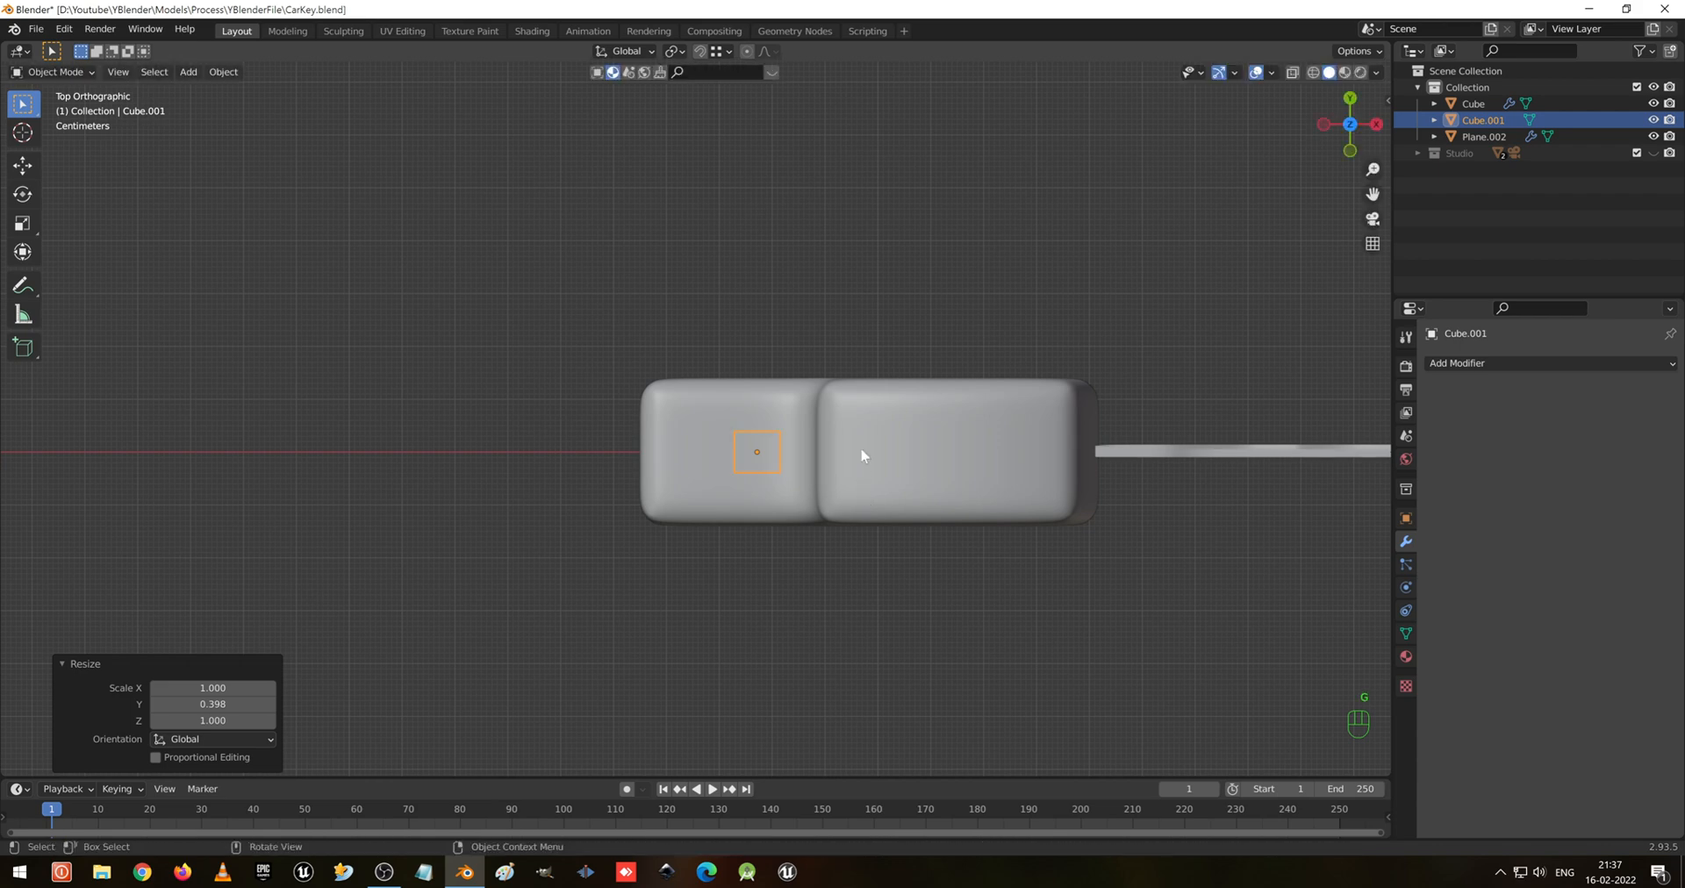
Raise the cube 24.712 cm along Z above the notch and flatten it by scaling Z to 0.240
middle_click_drag(862, 449, 944, 491)
key("g")
key("z")
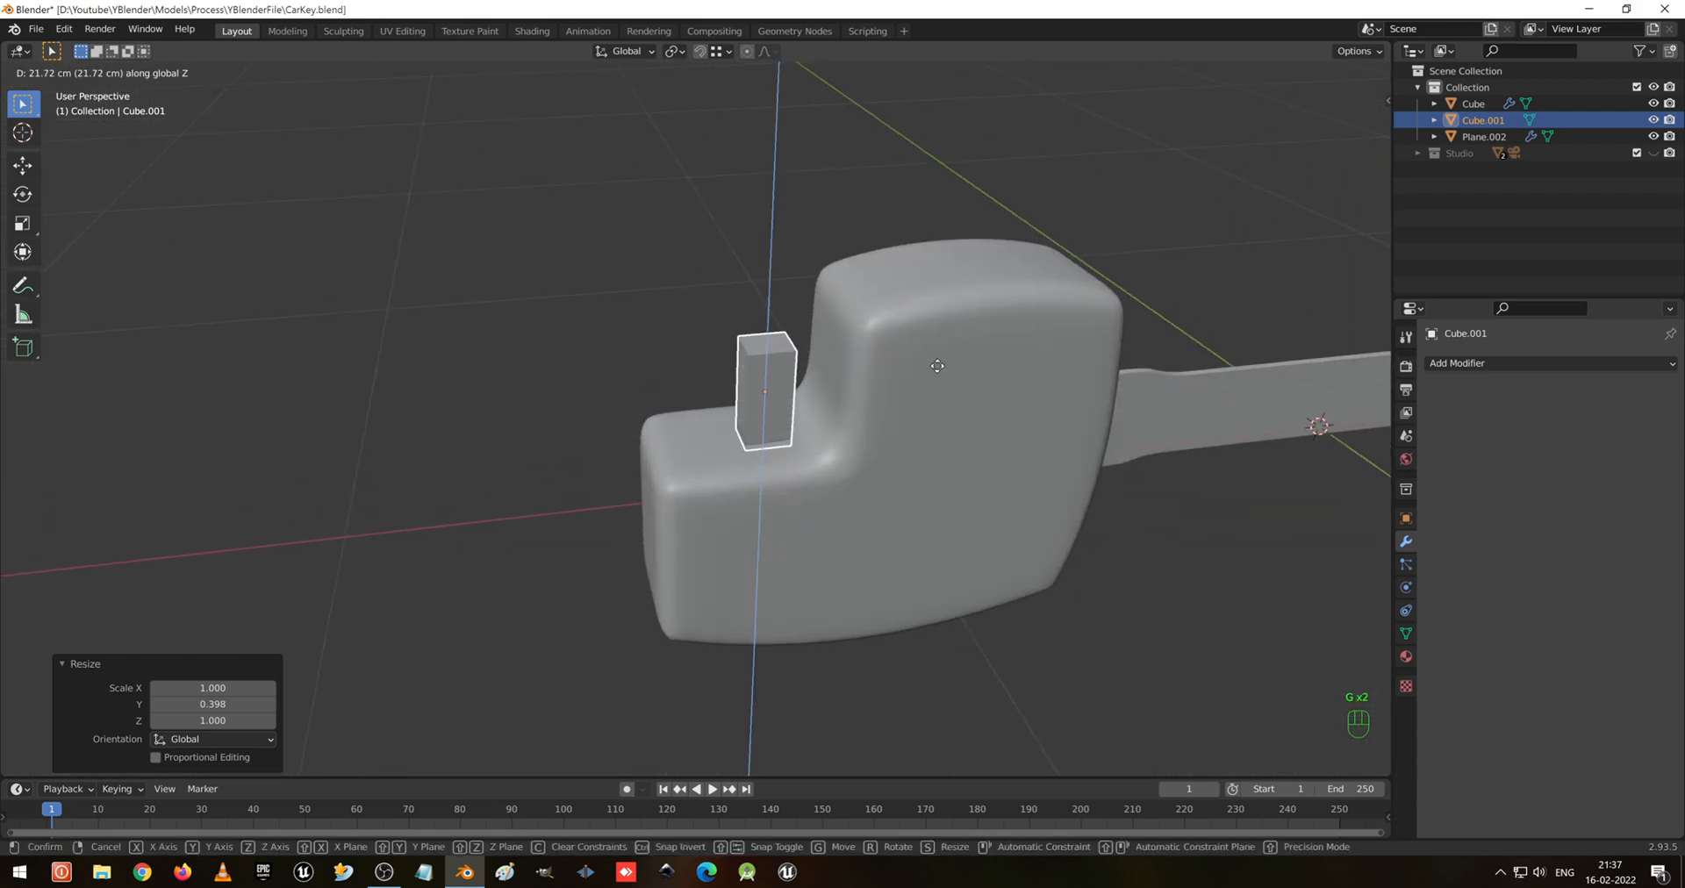
left_click(966, 399)
key("s")
key("z")
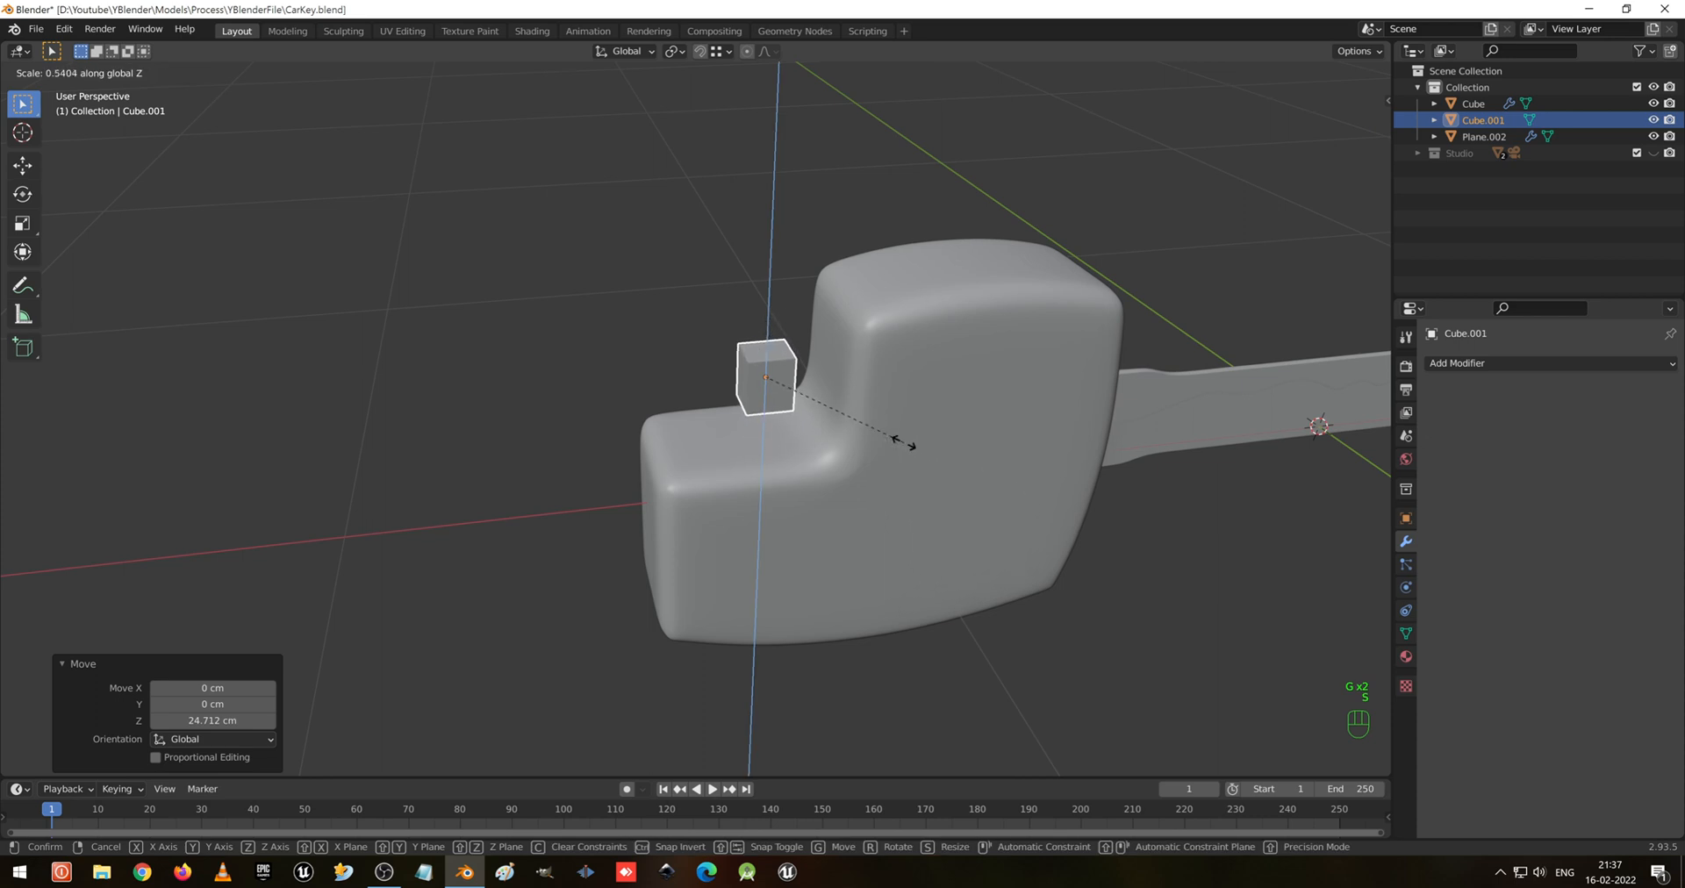
left_click(829, 400)
Scale the block along Z by a further 0.790 and apply its scale
middle_click_drag(687, 317, 790, 308)
scroll(745, 332, "up", 5)
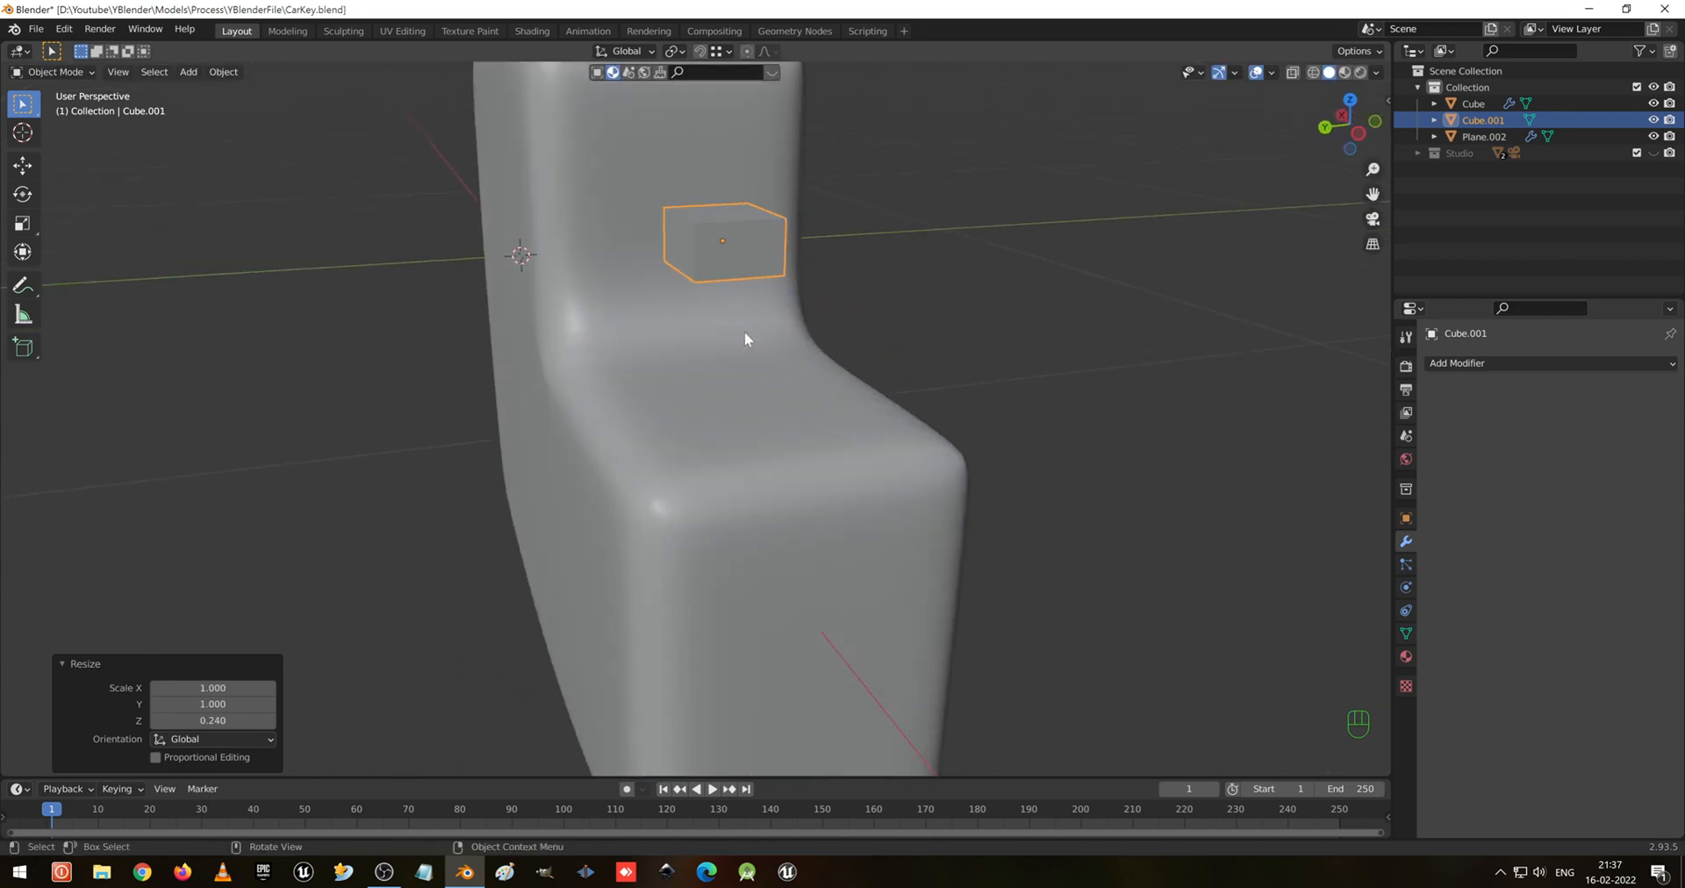
middle_click_drag(780, 229, 797, 529)
key("s")
key("z")
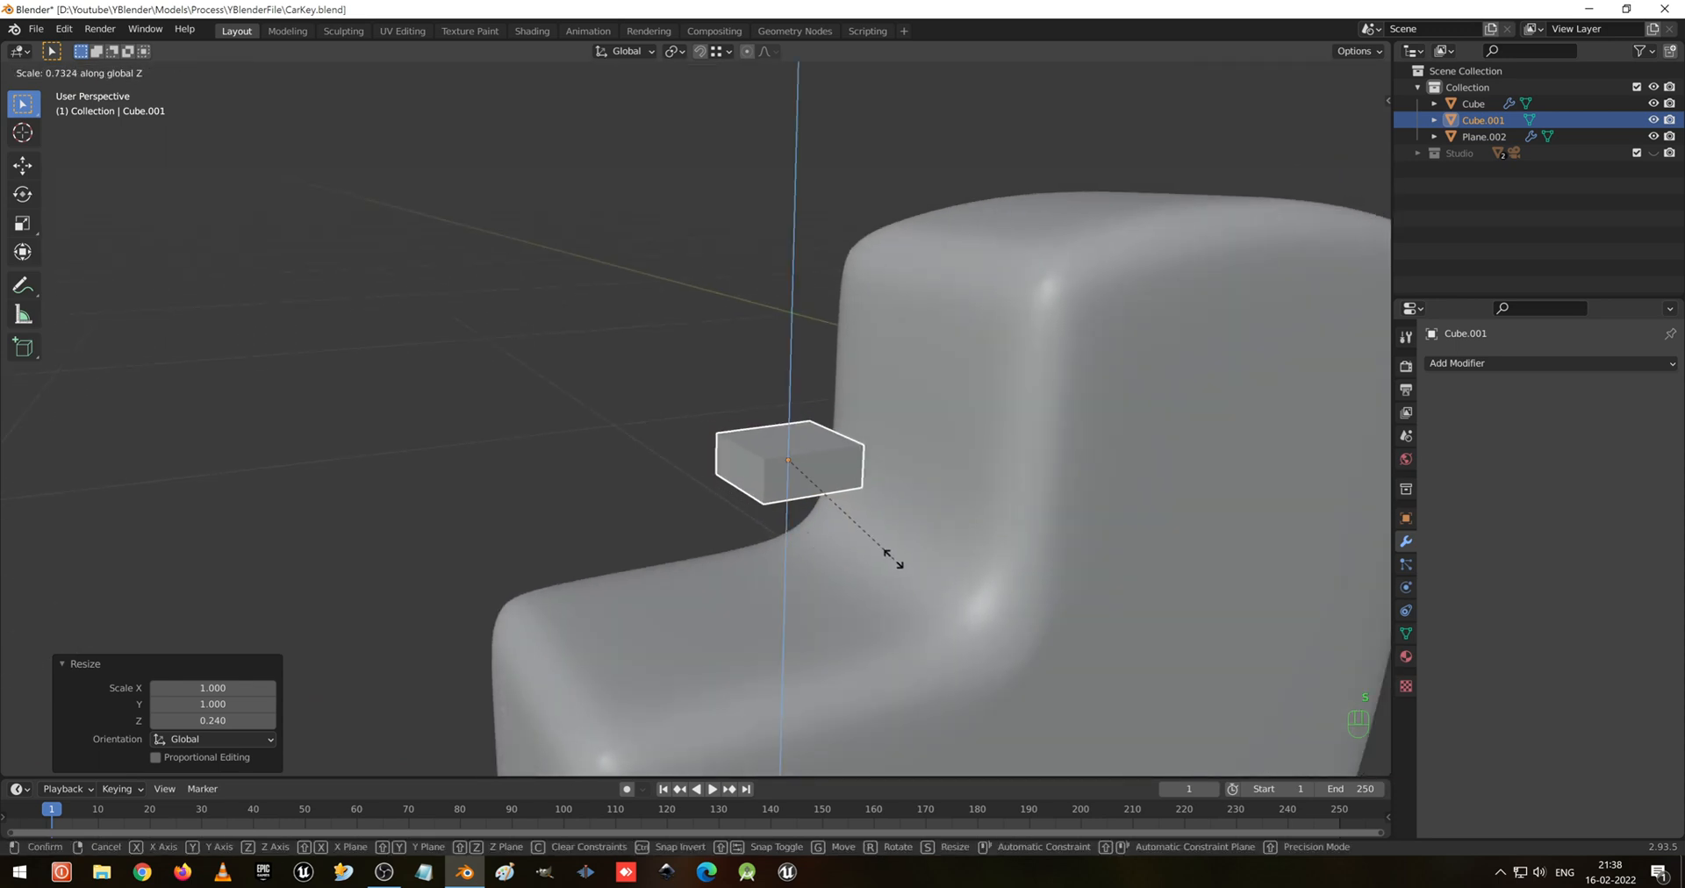
left_click(908, 569)
middle_click_drag(908, 568, 1015, 445)
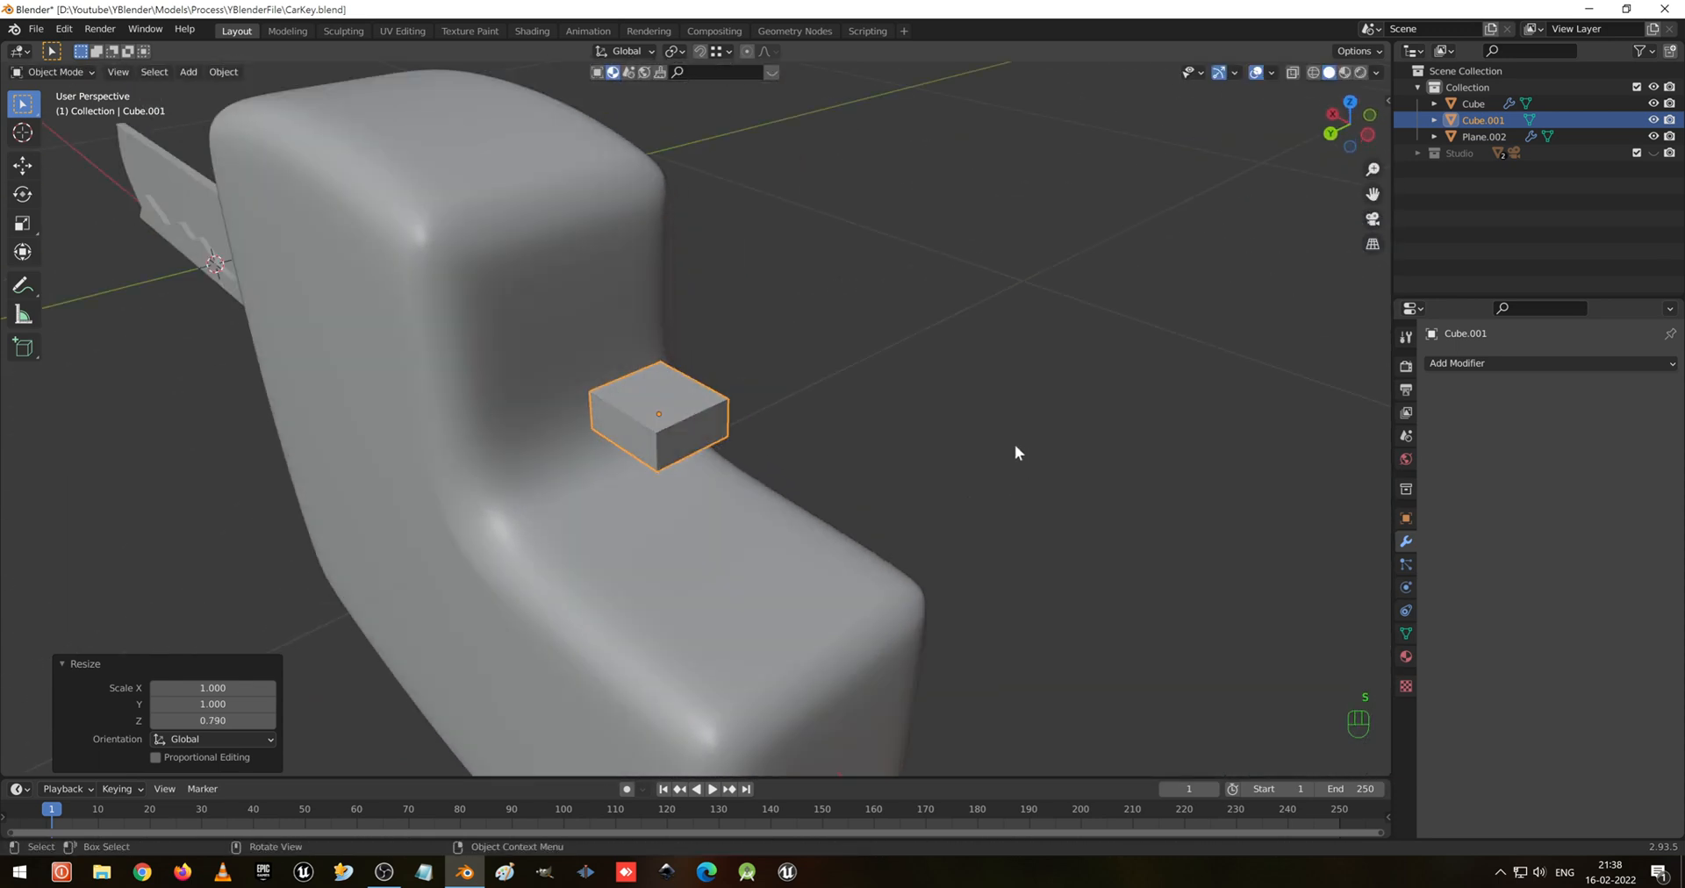
key("ctrl+a")
left_click(944, 436)
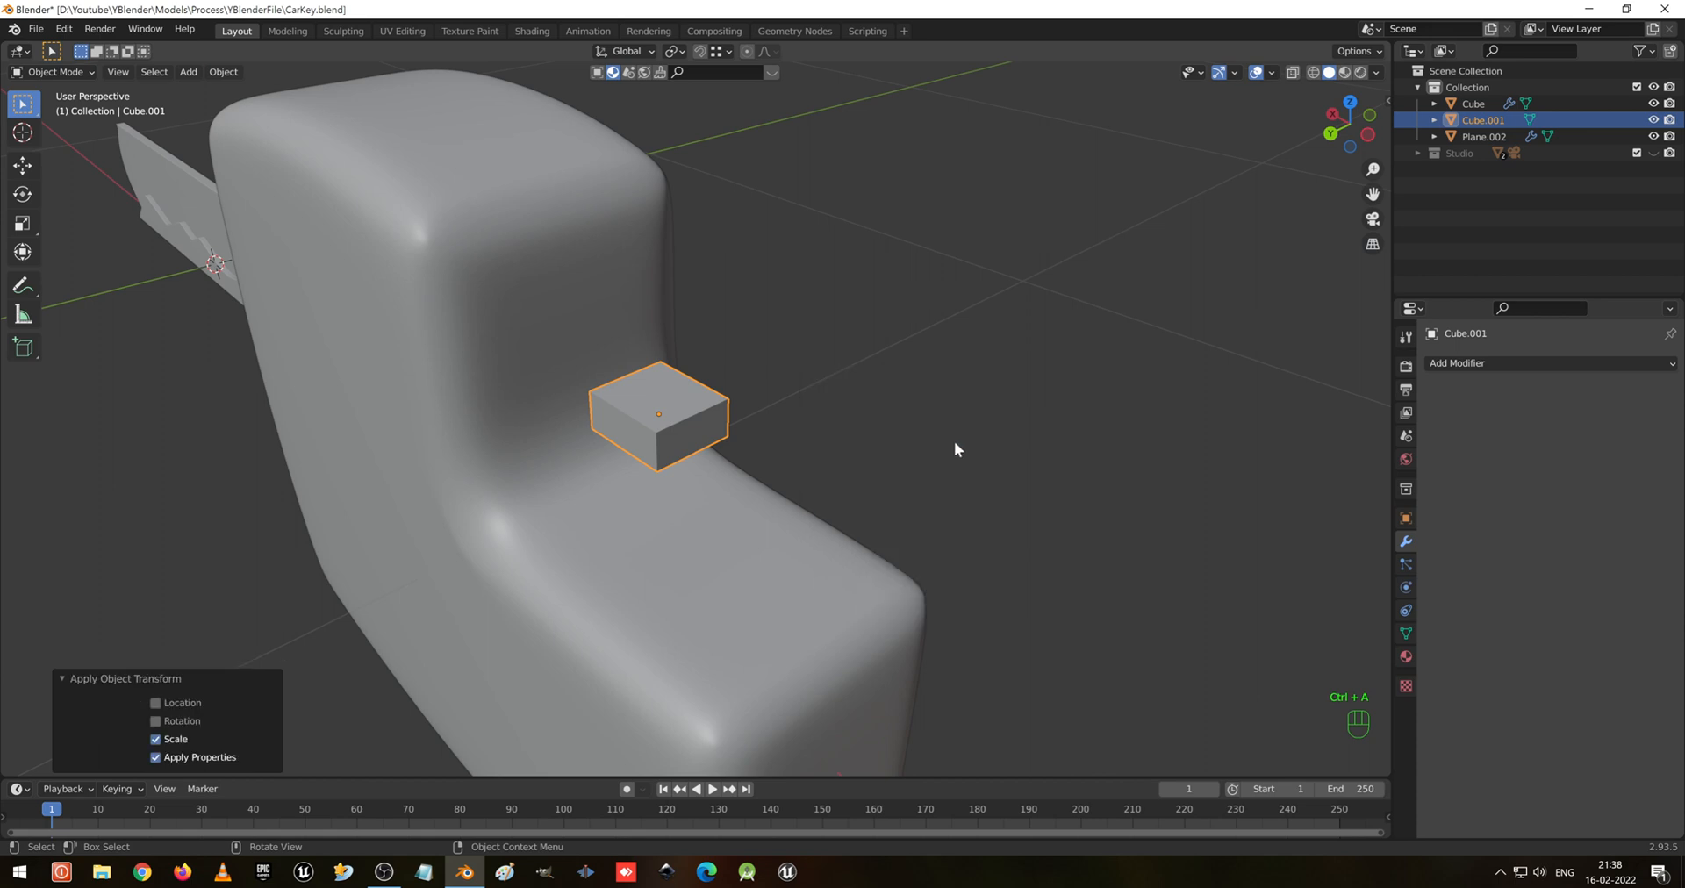
In front view, move the block about 23.64 cm along X and 8.66 cm along Z into the head's taller part
key("KP_1")
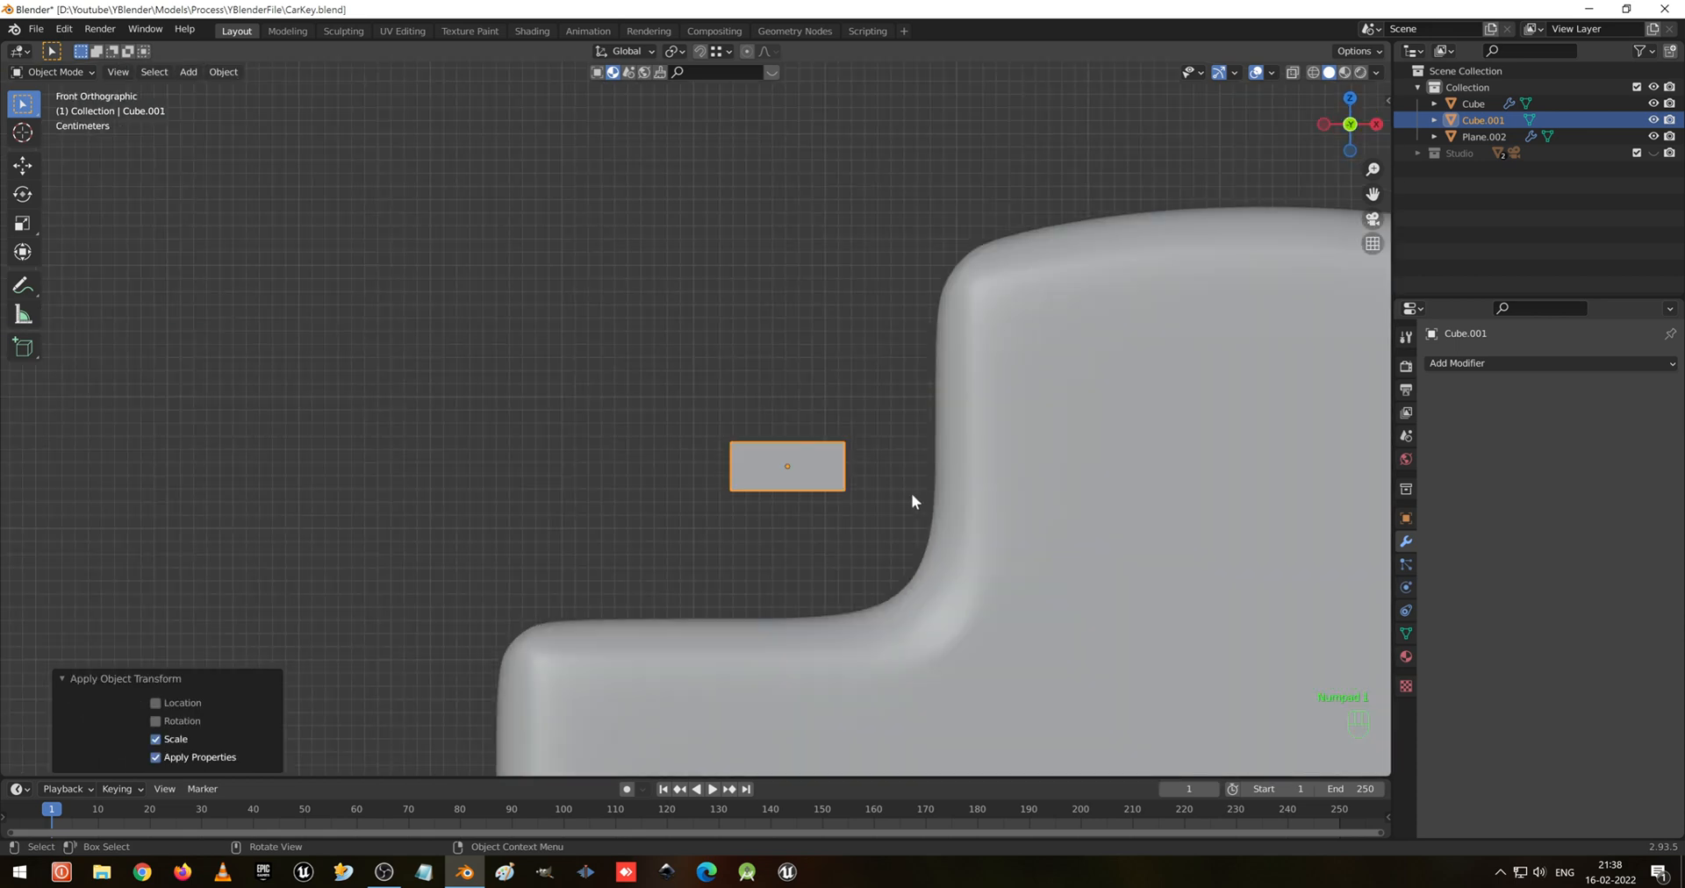
key("g")
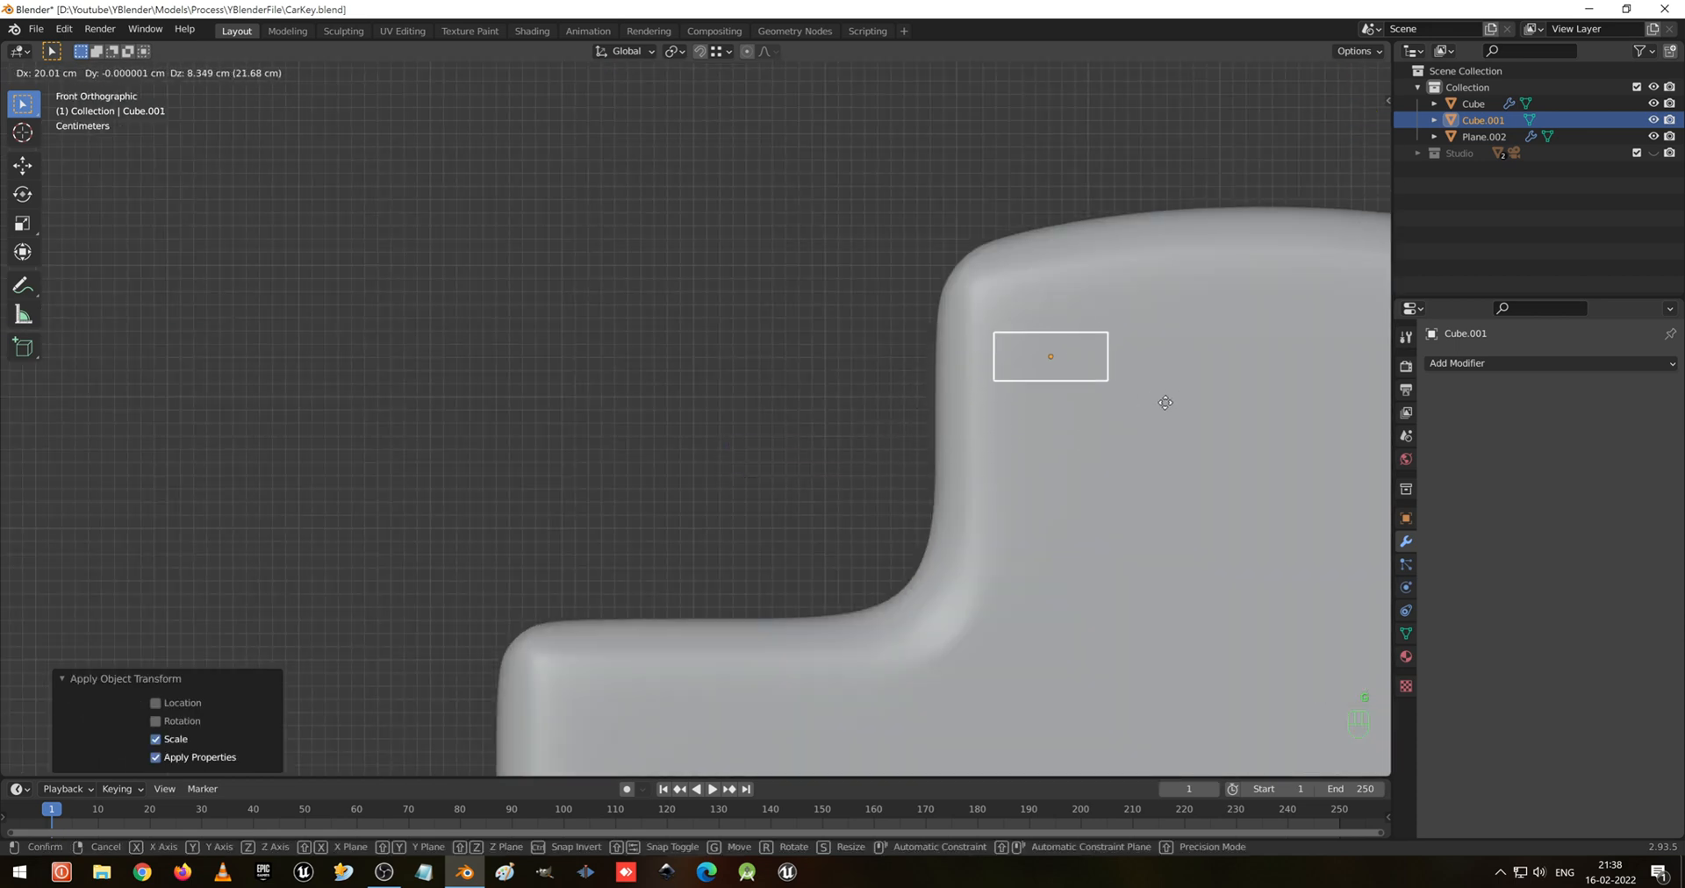
left_click(1213, 399)
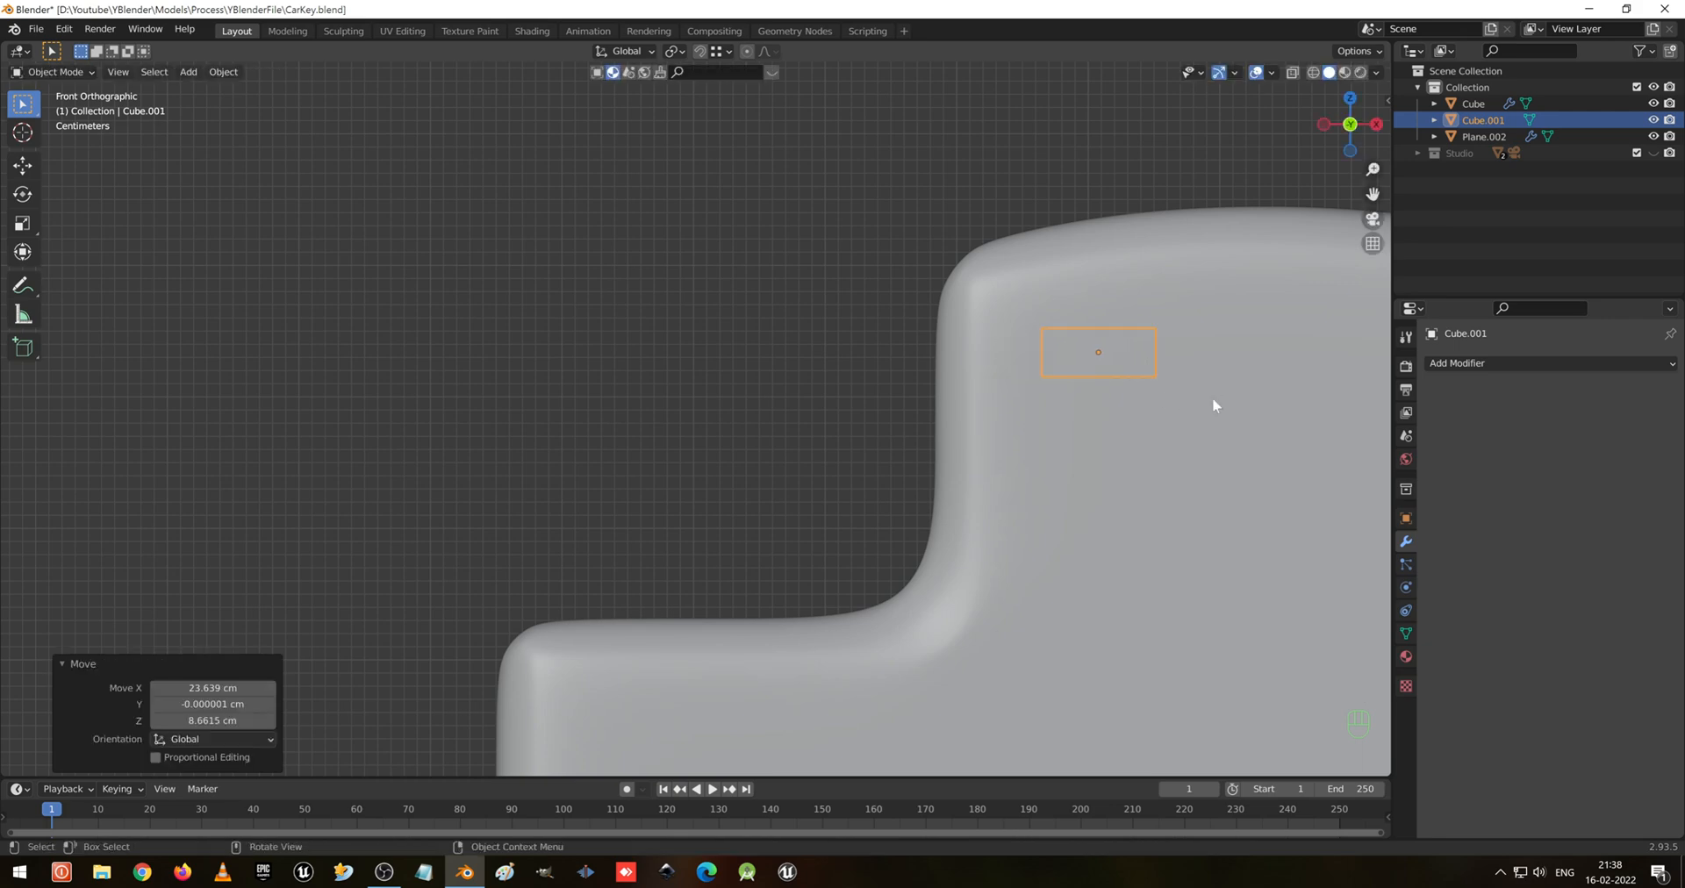
Switch to wireframe display and raise the block about 1.53 cm along Z inside the head
key("shift+z")
key("Tab")
left_click_drag(858, 195, 1255, 479)
key("grave")
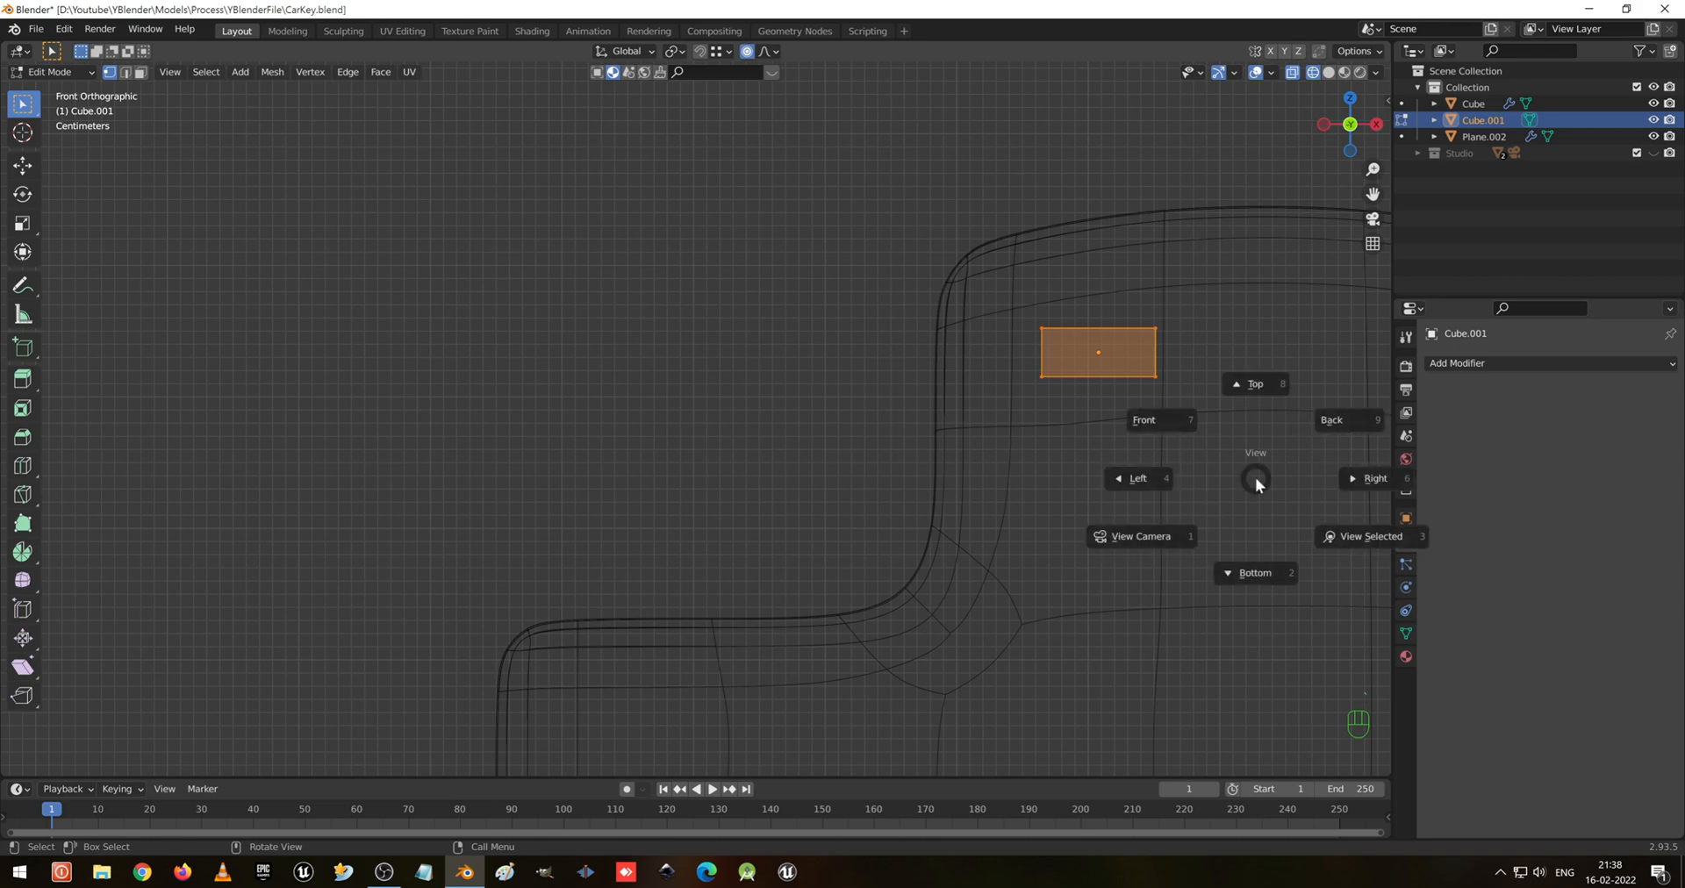
key("Tab")
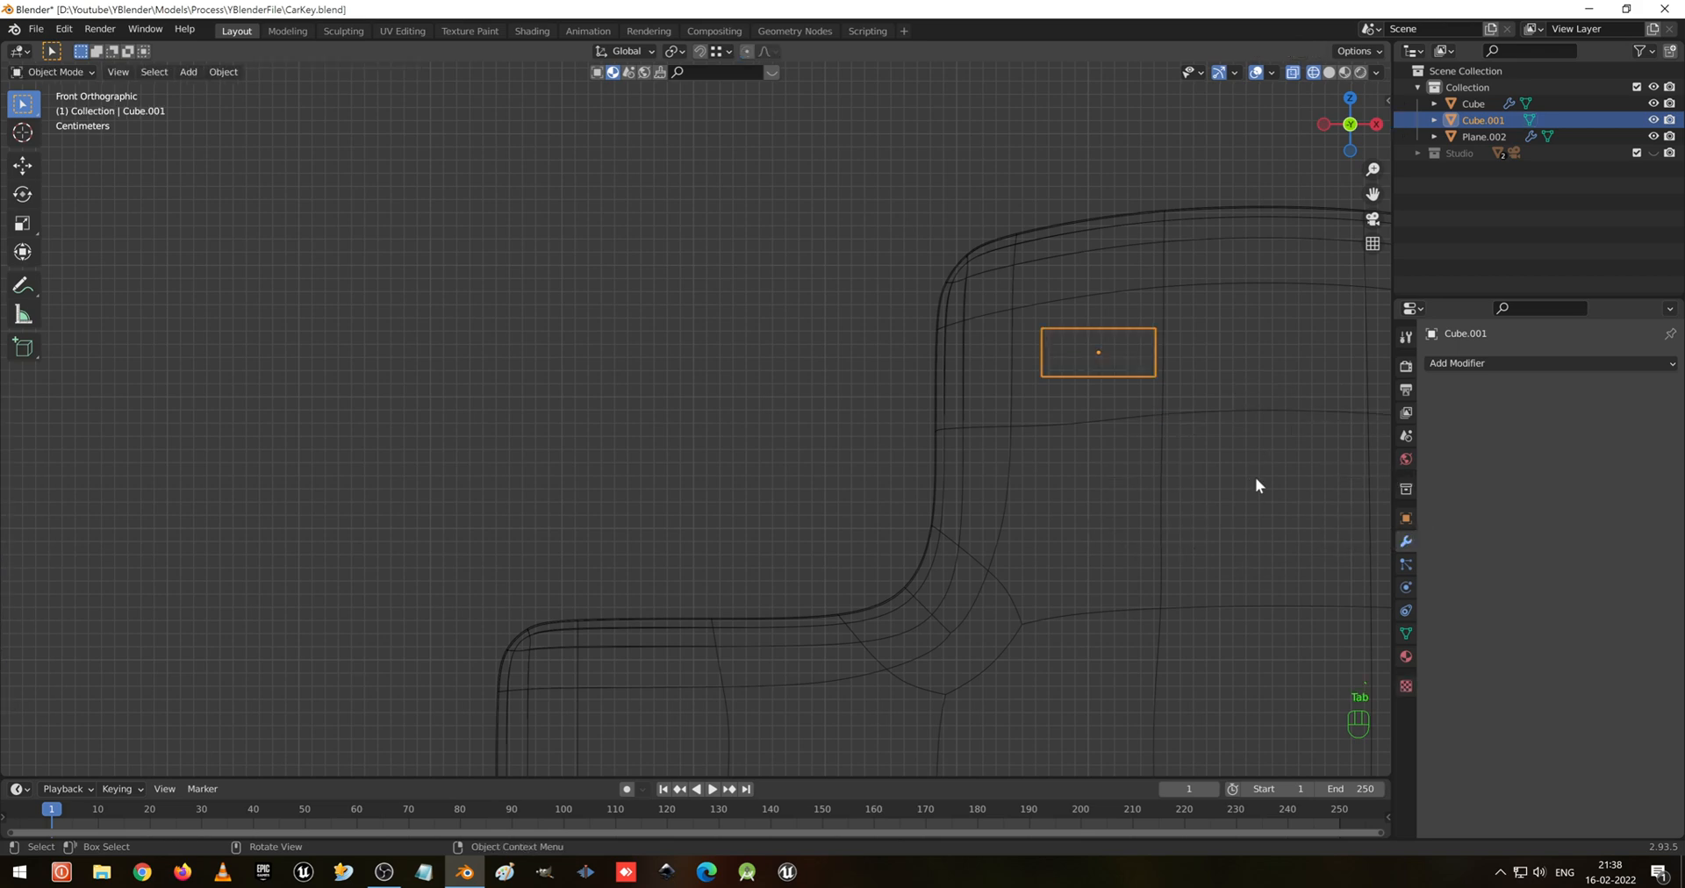
key("g")
key("z")
left_click(1256, 456)
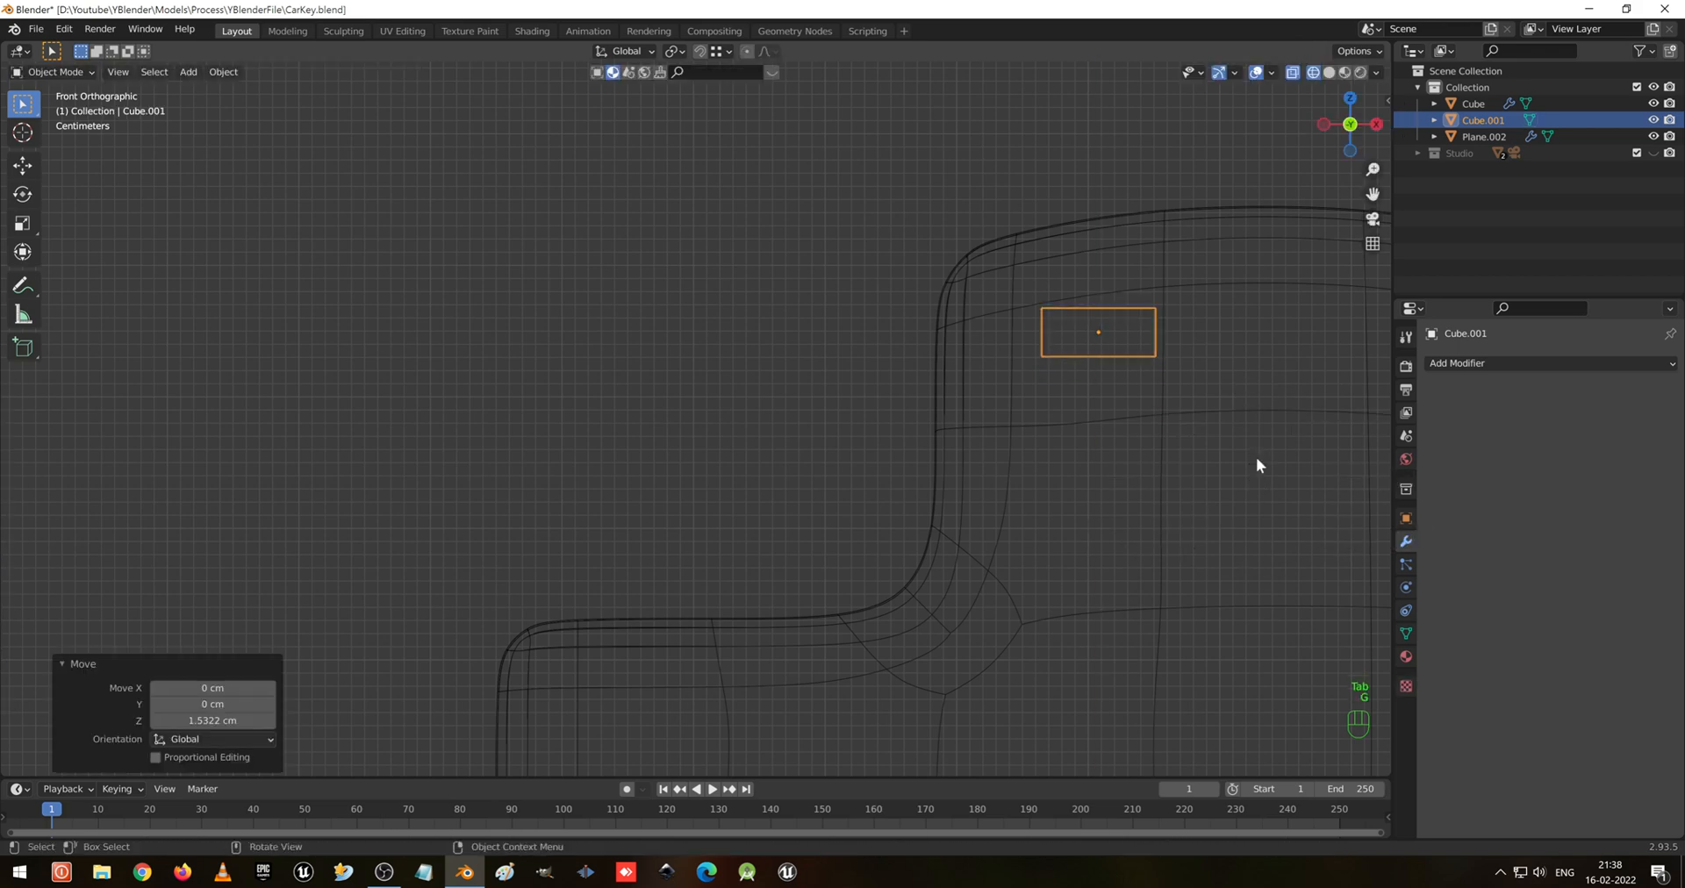
Try rotating the block about -4.68° in front view and selecting its notch-side vertices, and undo the rotation
key("r")
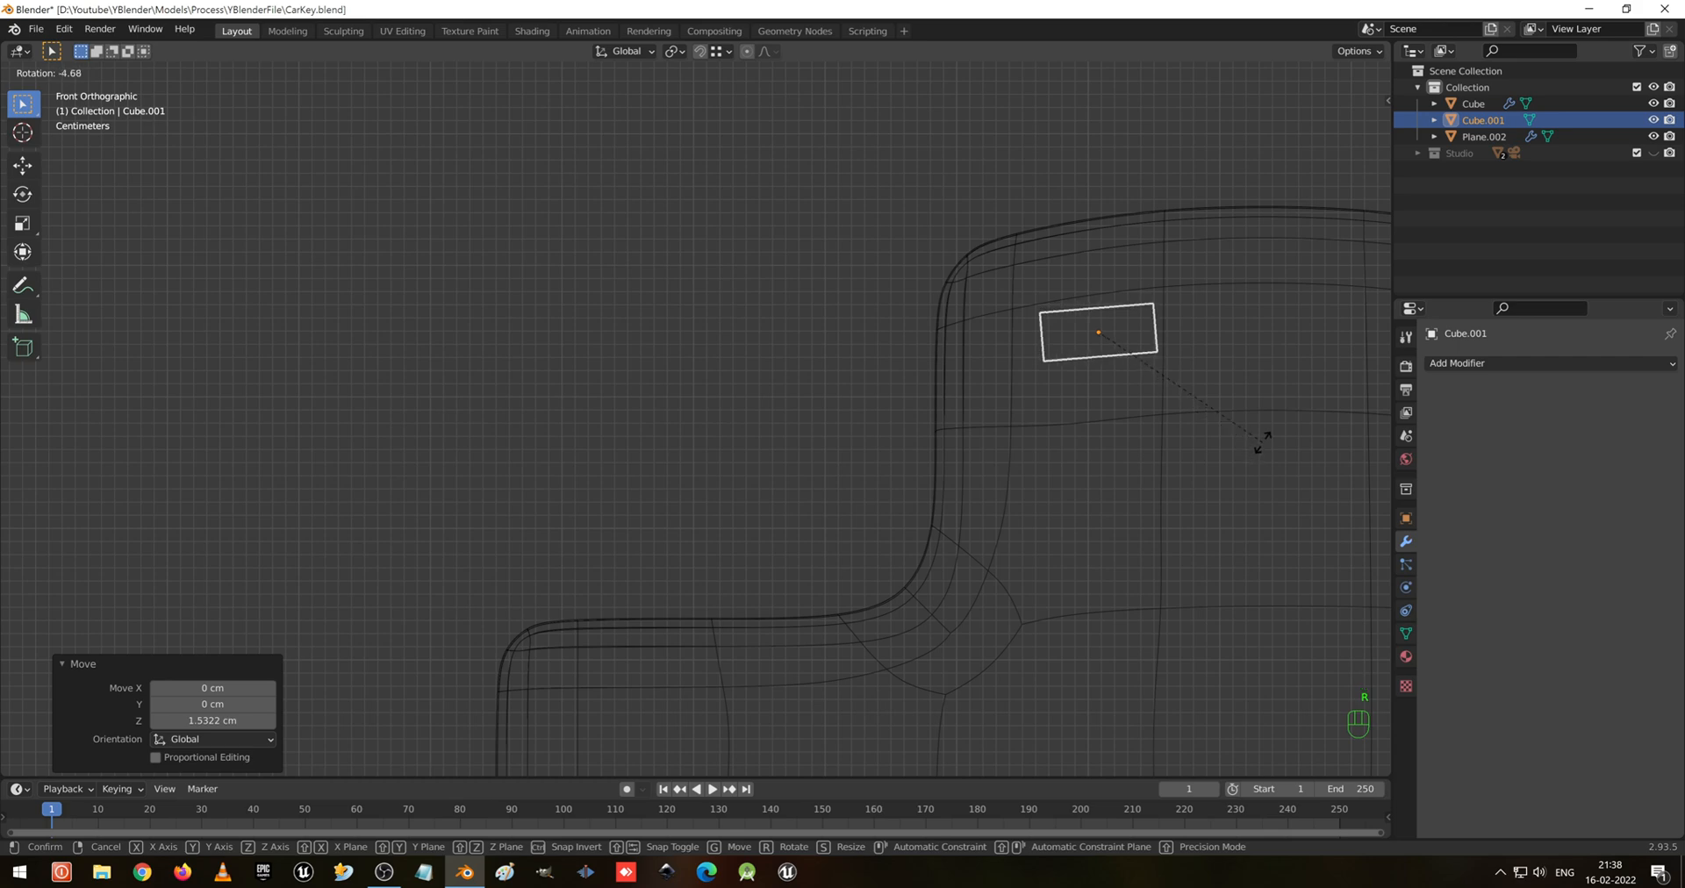
left_click(1262, 443)
key("Tab")
left_click_drag(978, 260, 1089, 424)
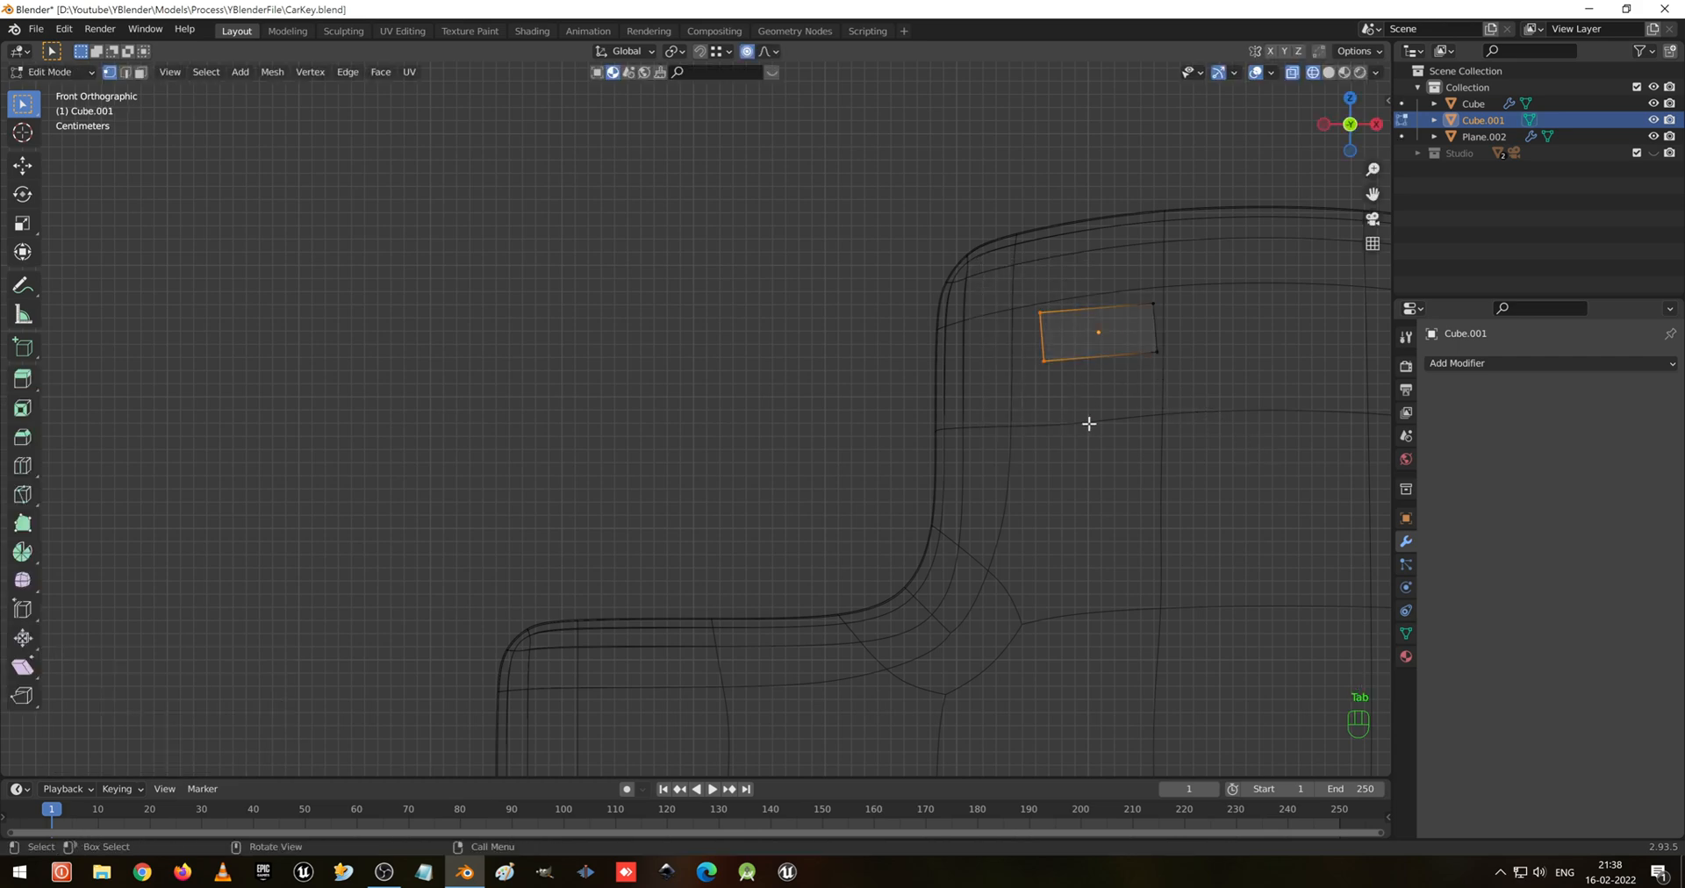
right_click(1096, 444)
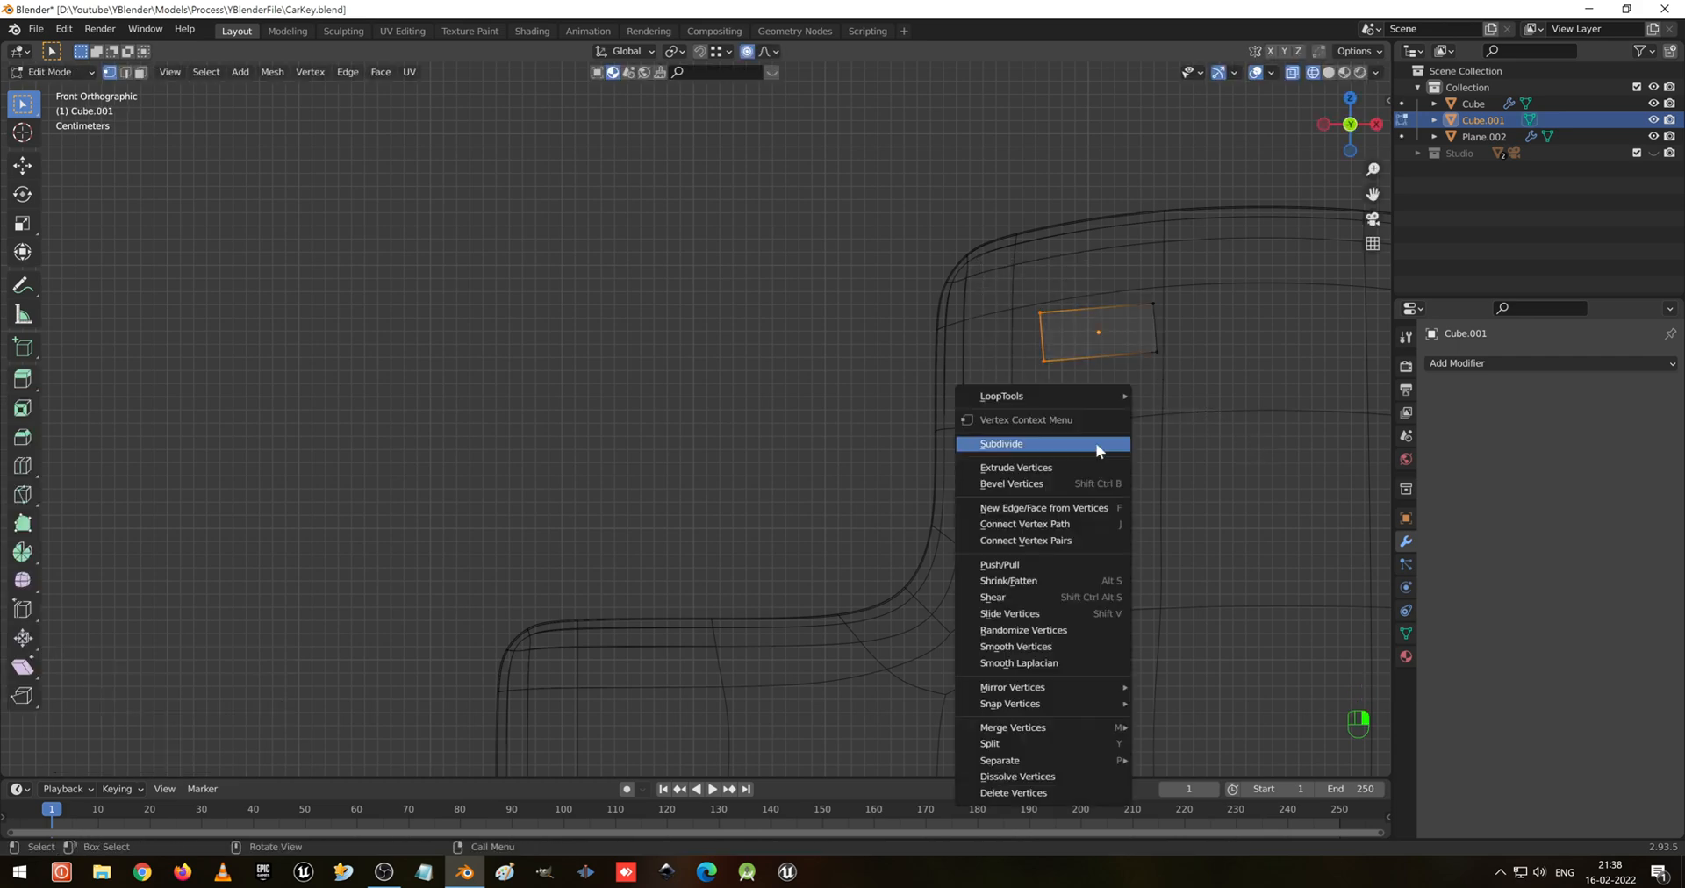
key("ctrl+z")
key("ctrl+z")
key("ctrl+z")
key("ctrl+z")
key("ctrl+z")
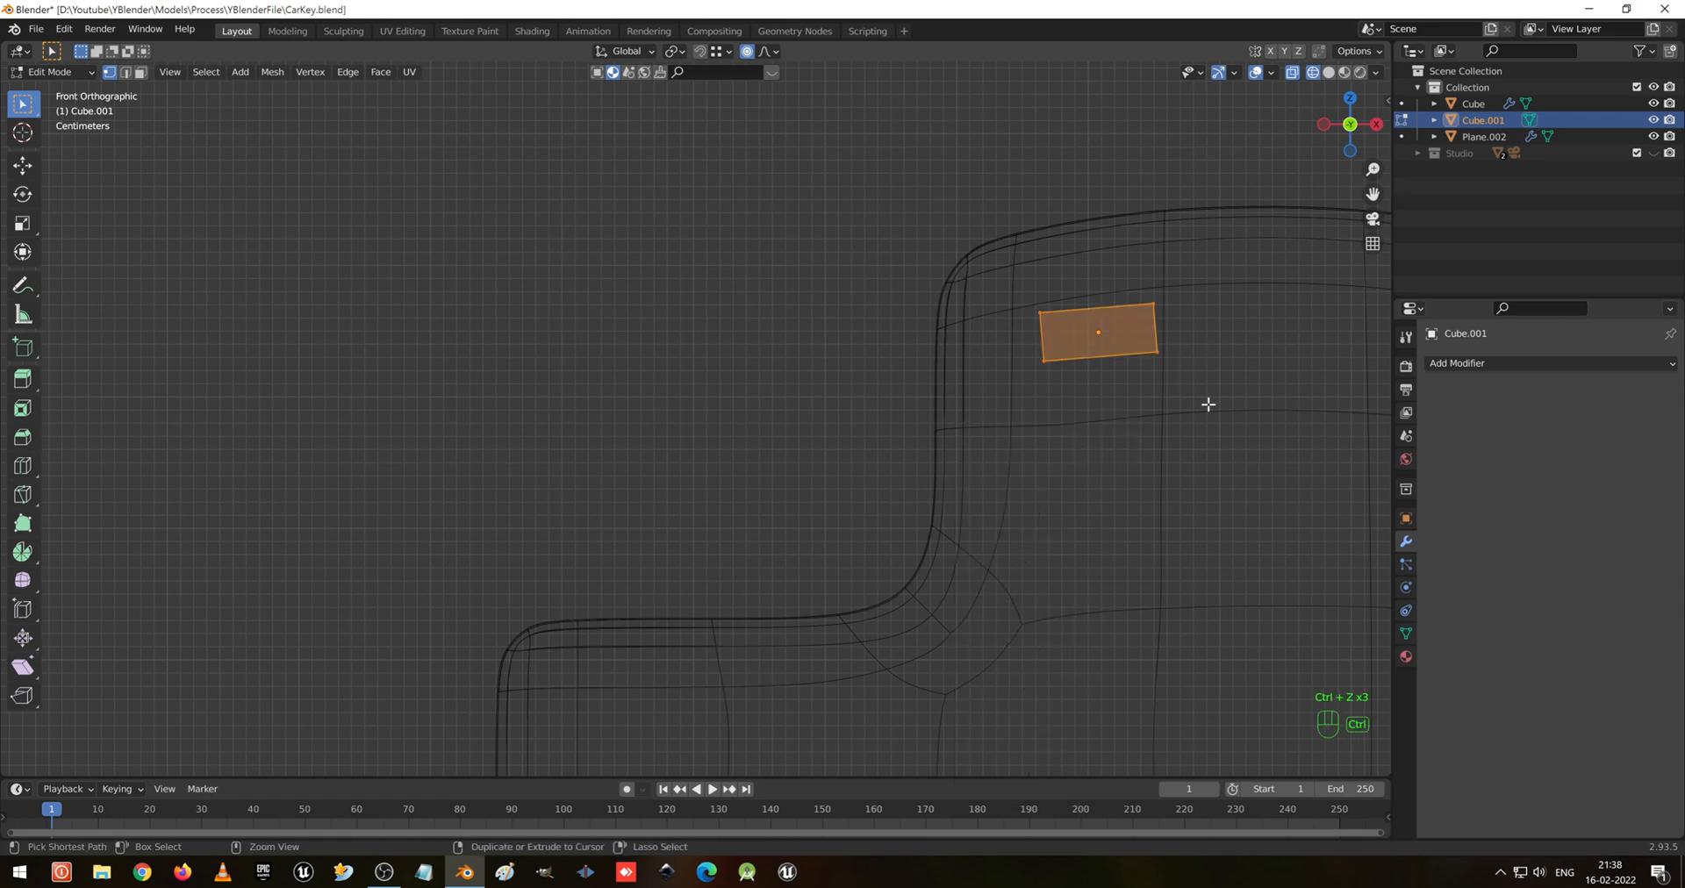
In Edit Mode, extrude the block's notch-side end face about 39.02 cm outward over the notch
key("Tab")
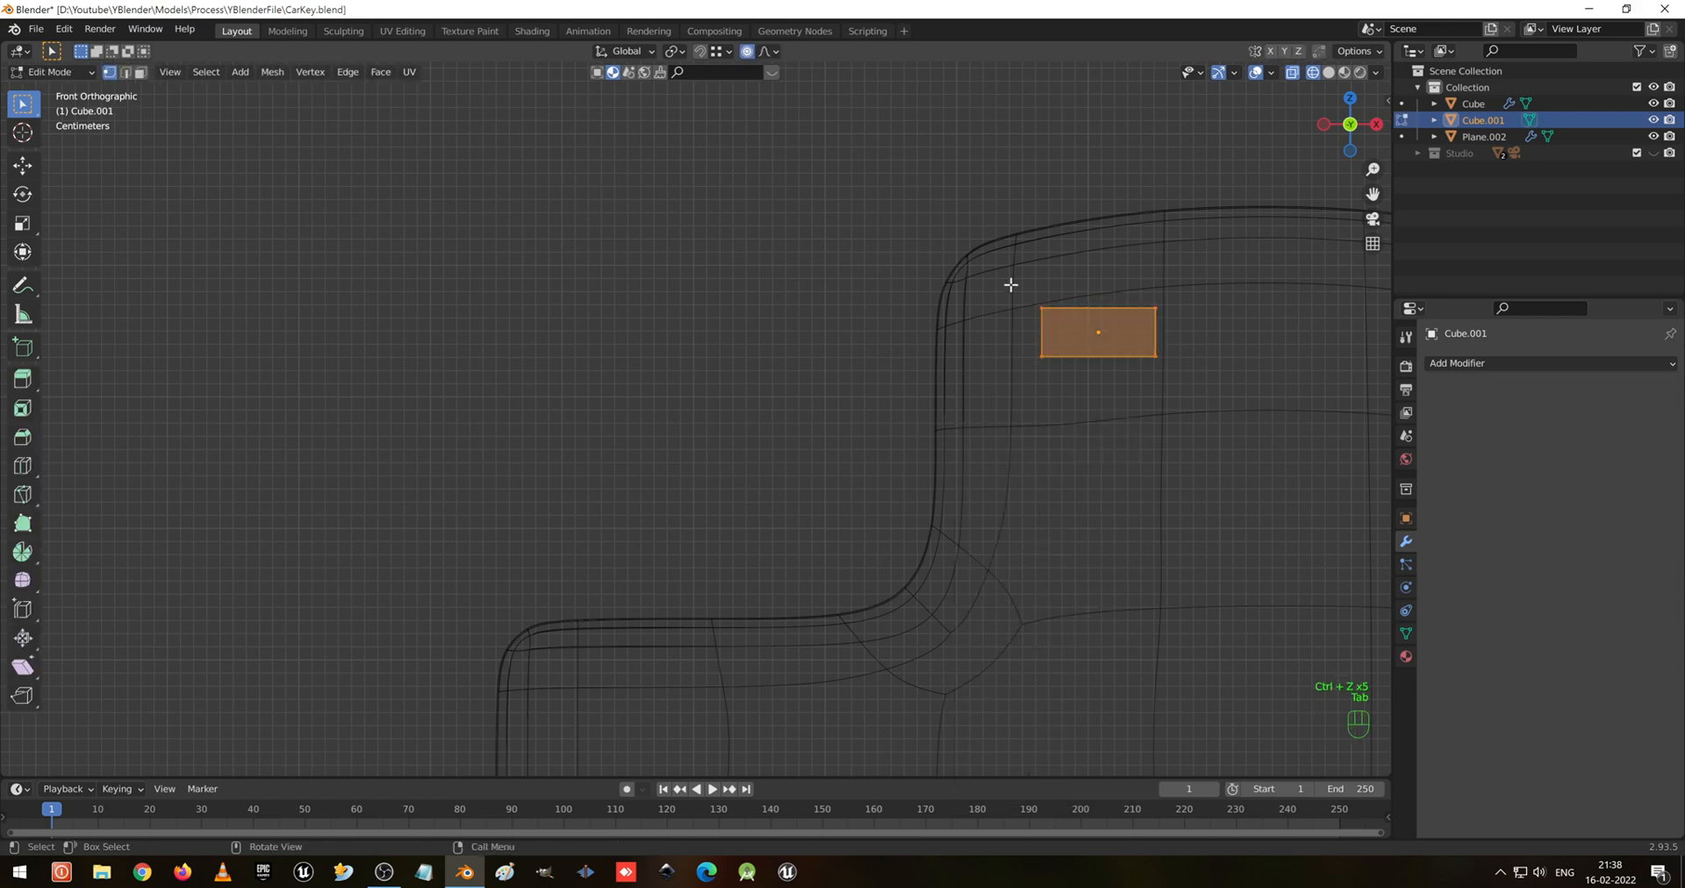
left_click_drag(977, 256, 1083, 442)
key("e")
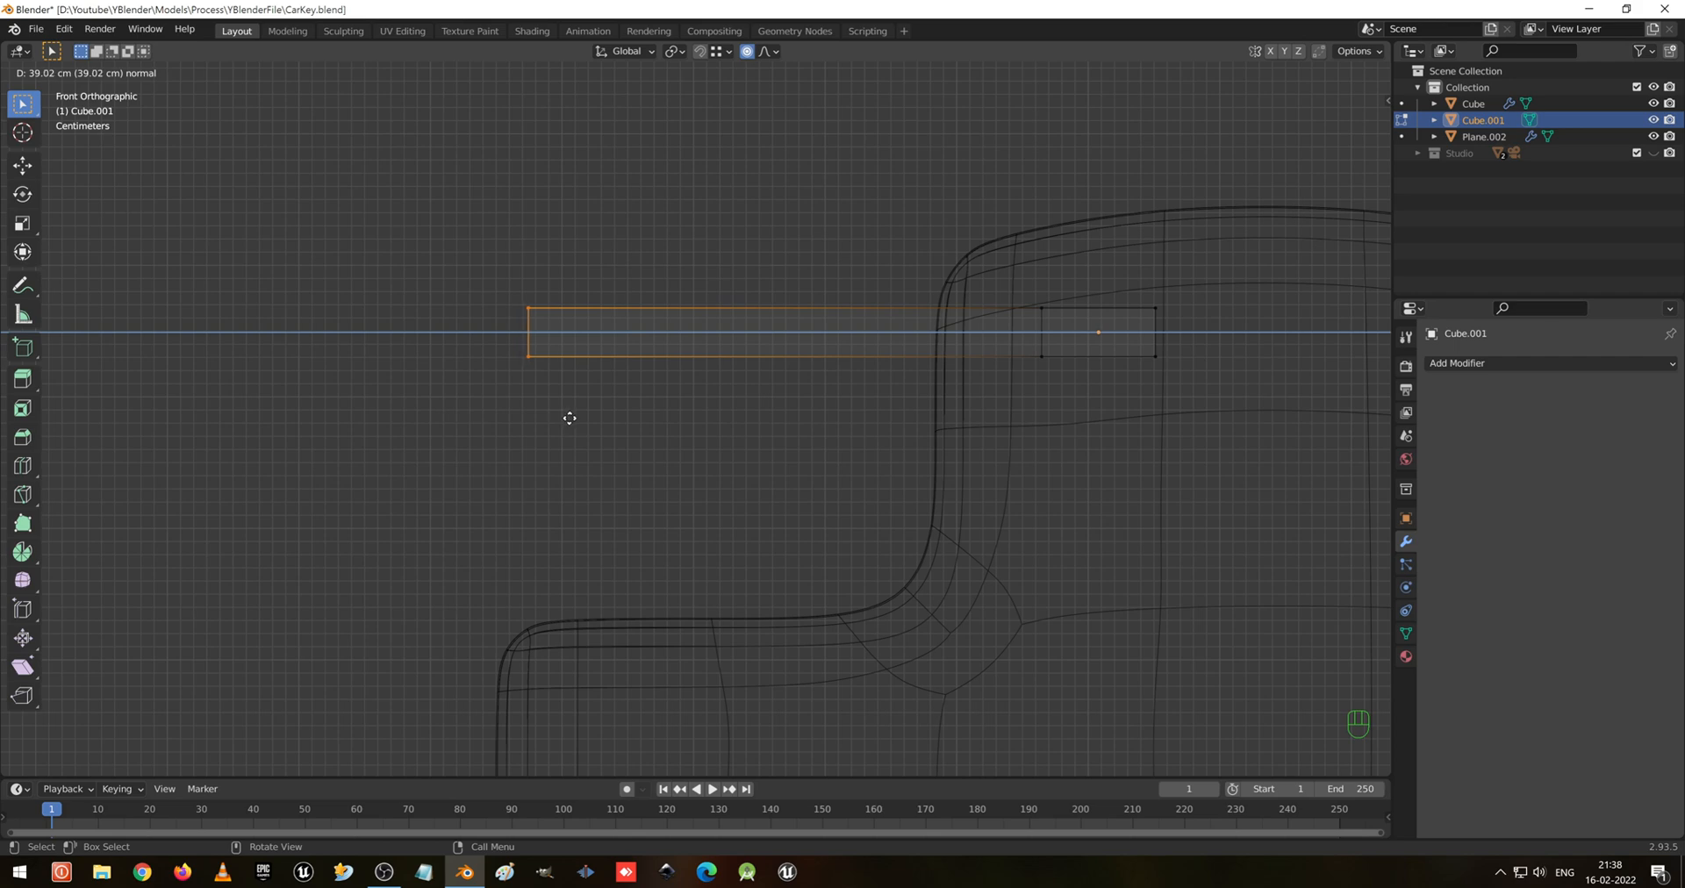
left_click(570, 418)
Add one loop cut near the bar's outer end at factor -0.858 and extrude that end segment -23.983 cm along Z into the head
key("ctrl+r")
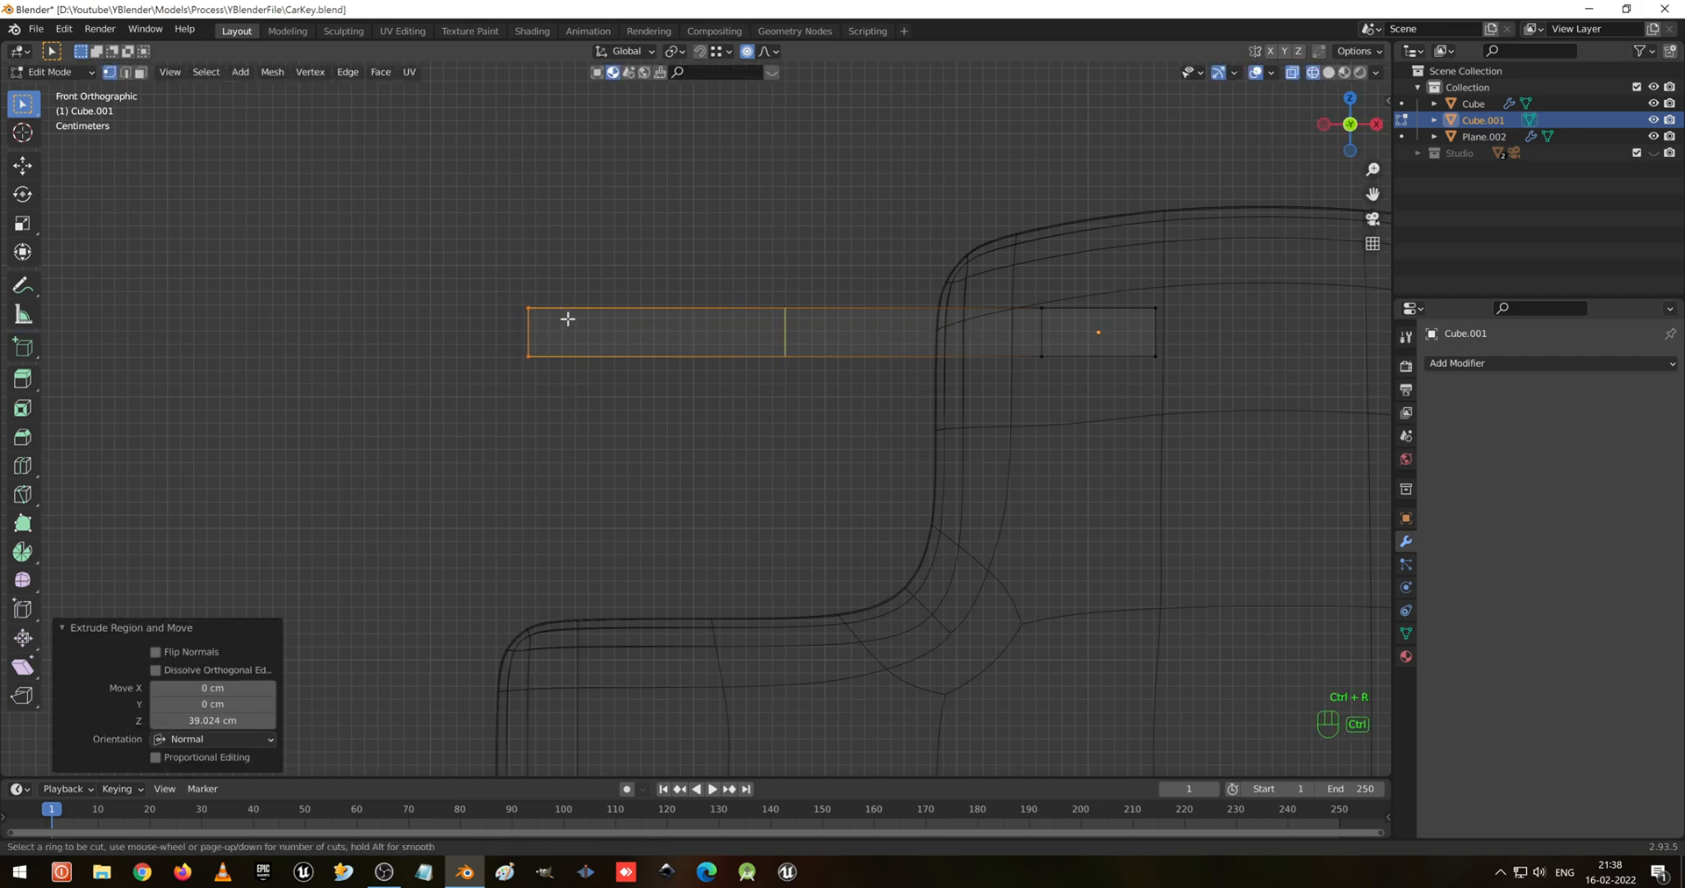
left_click(595, 323)
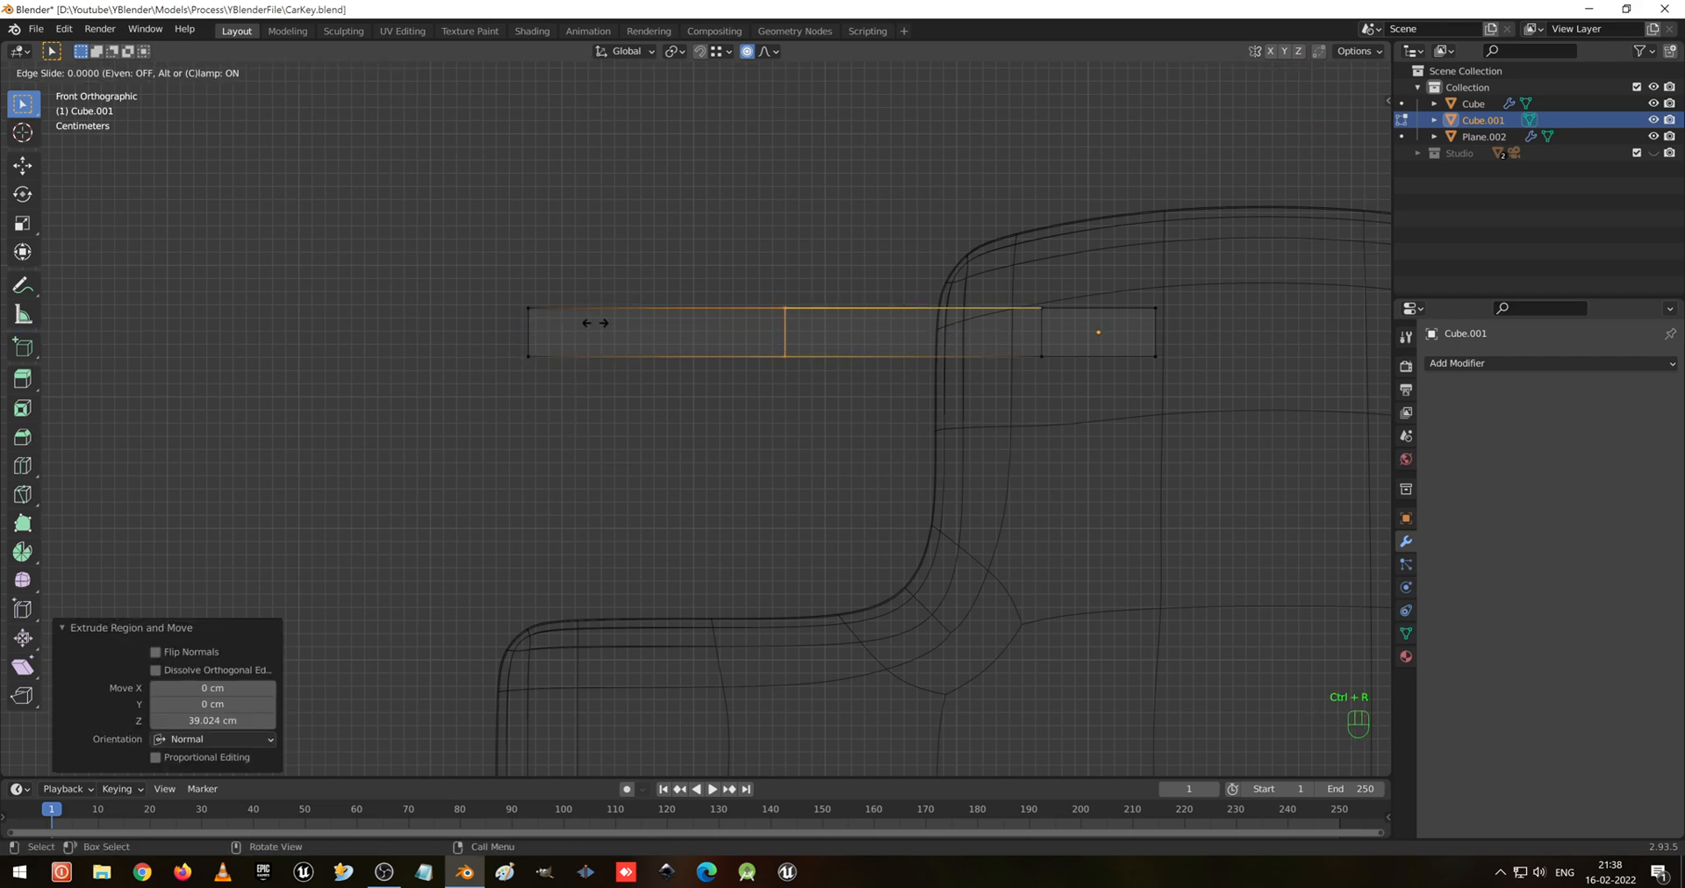
left_click(375, 334)
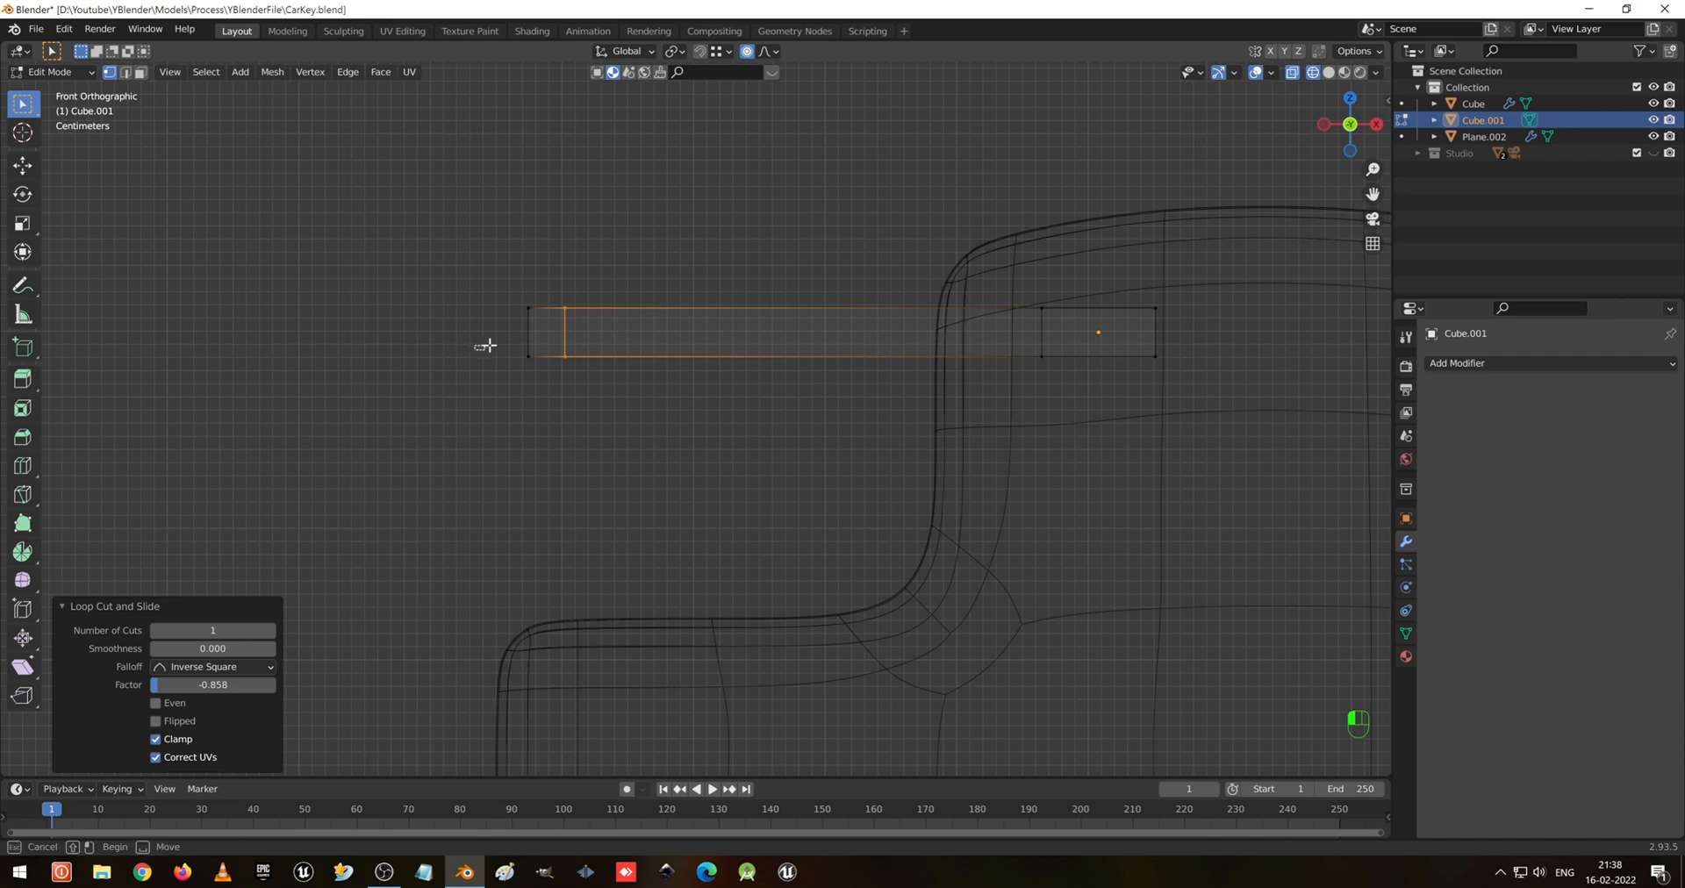
left_click_drag(478, 341, 650, 460)
key("e")
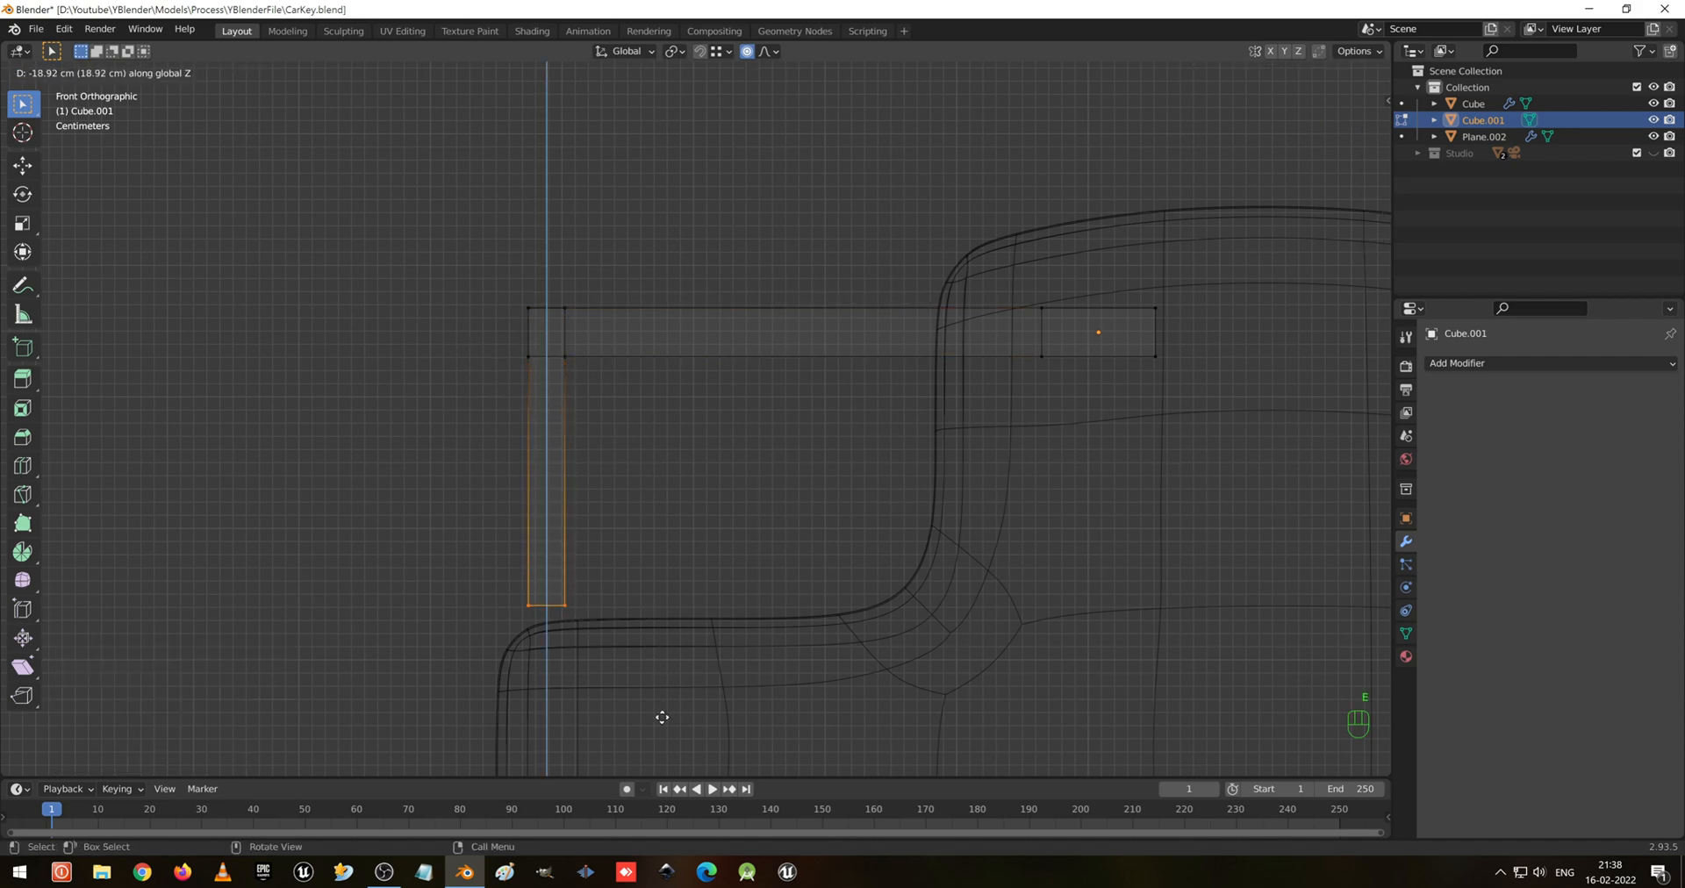
left_click(684, 775)
Bevel the inner and outer corner edges of the L-shaped bar about 1.5 cm with 3 segments, and return to Object Mode
middle_click_drag(609, 380, 552, 316)
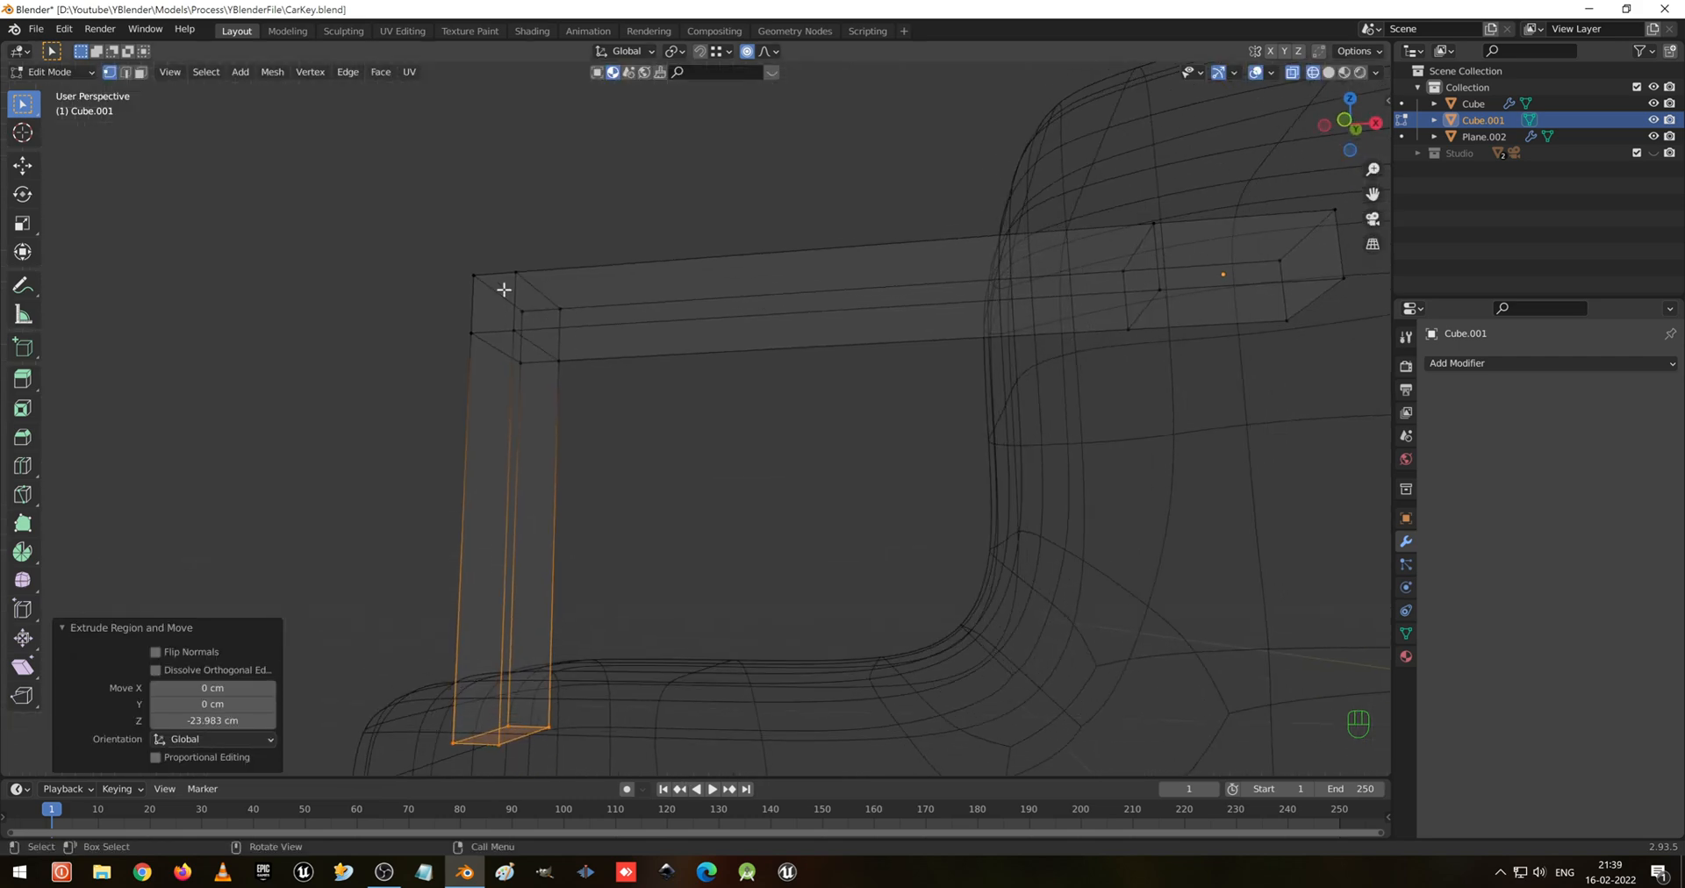
left_click(504, 289)
key("2")
left_click(503, 288)
left_click(531, 350, "shift")
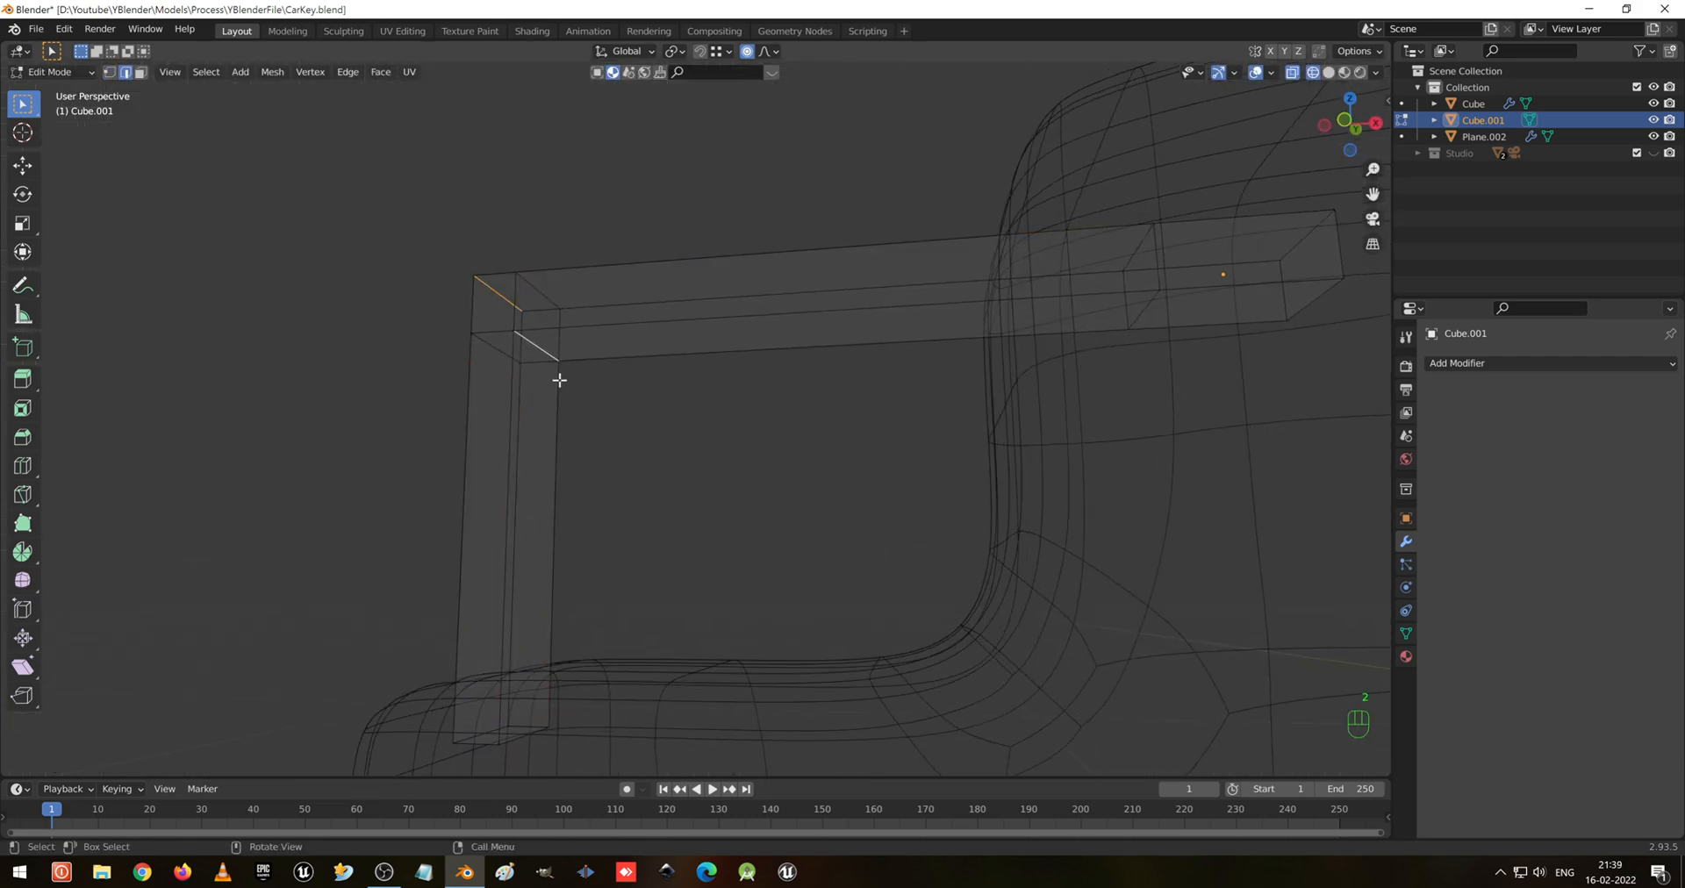
middle_click_drag(559, 381, 588, 365)
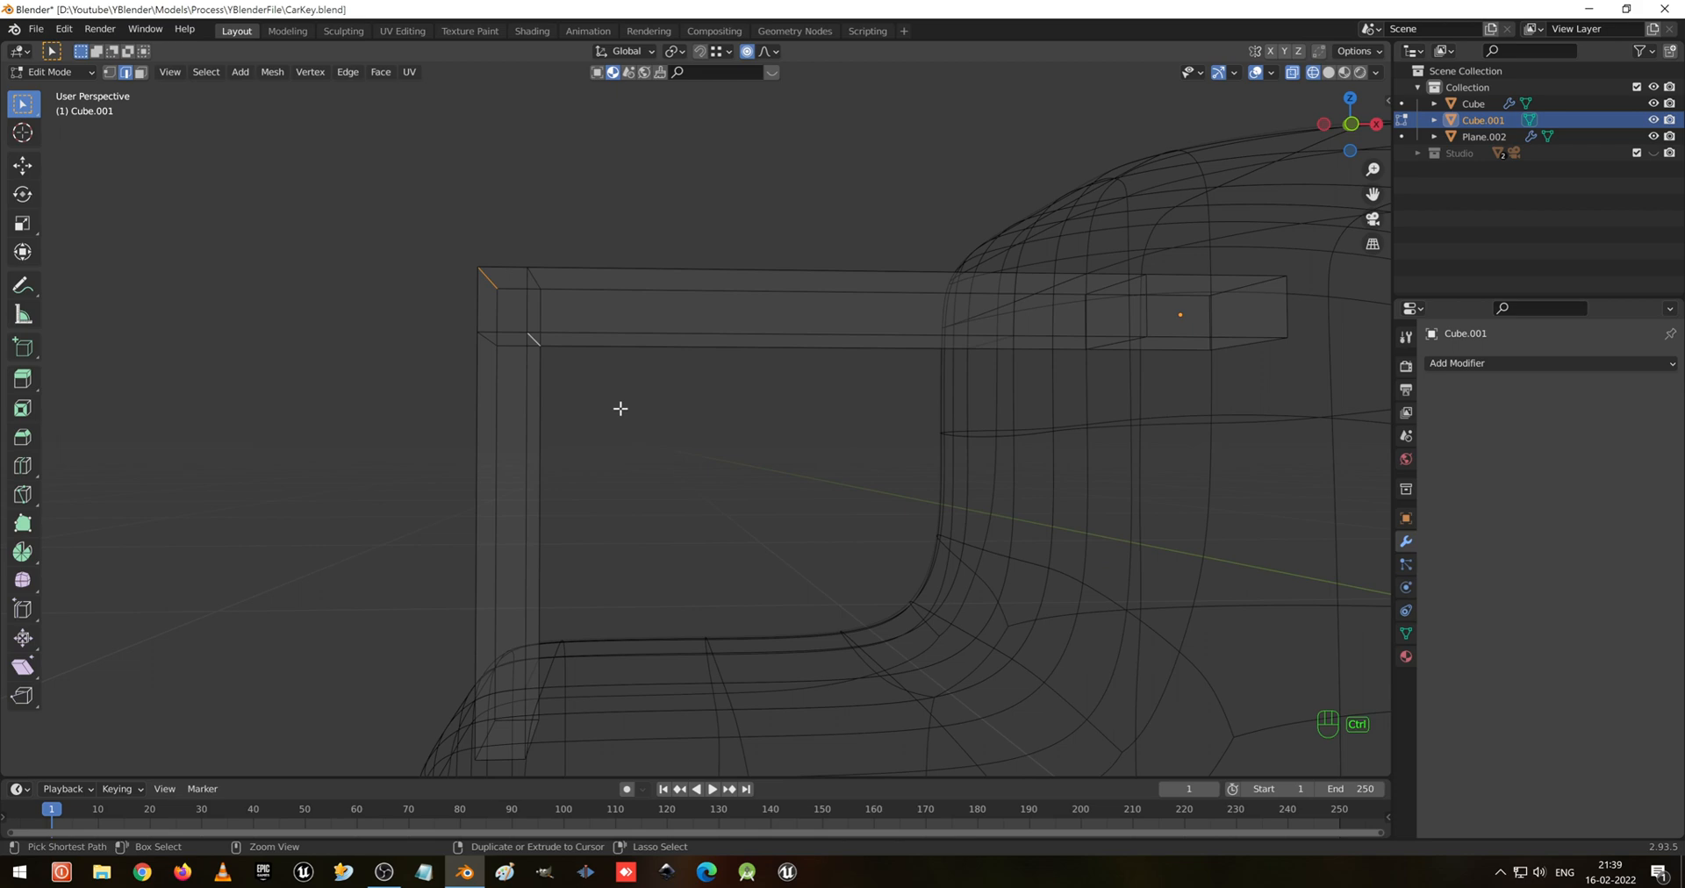
key("ctrl+b")
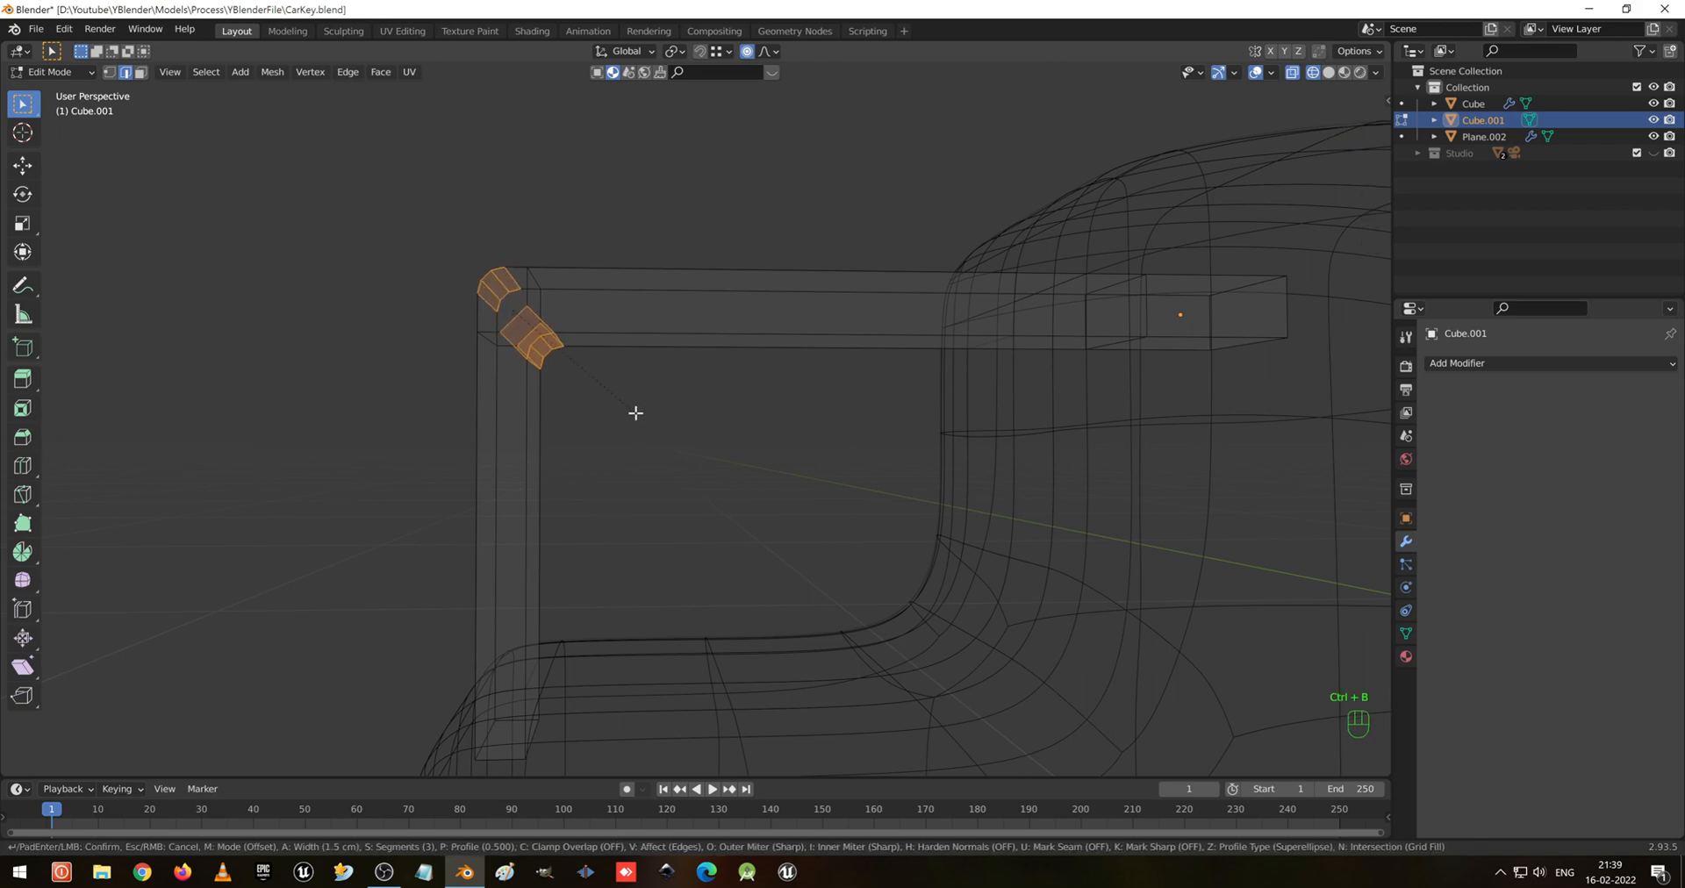
left_click(636, 416)
key("Tab")
middle_click_drag(598, 331, 697, 339)
key("2")
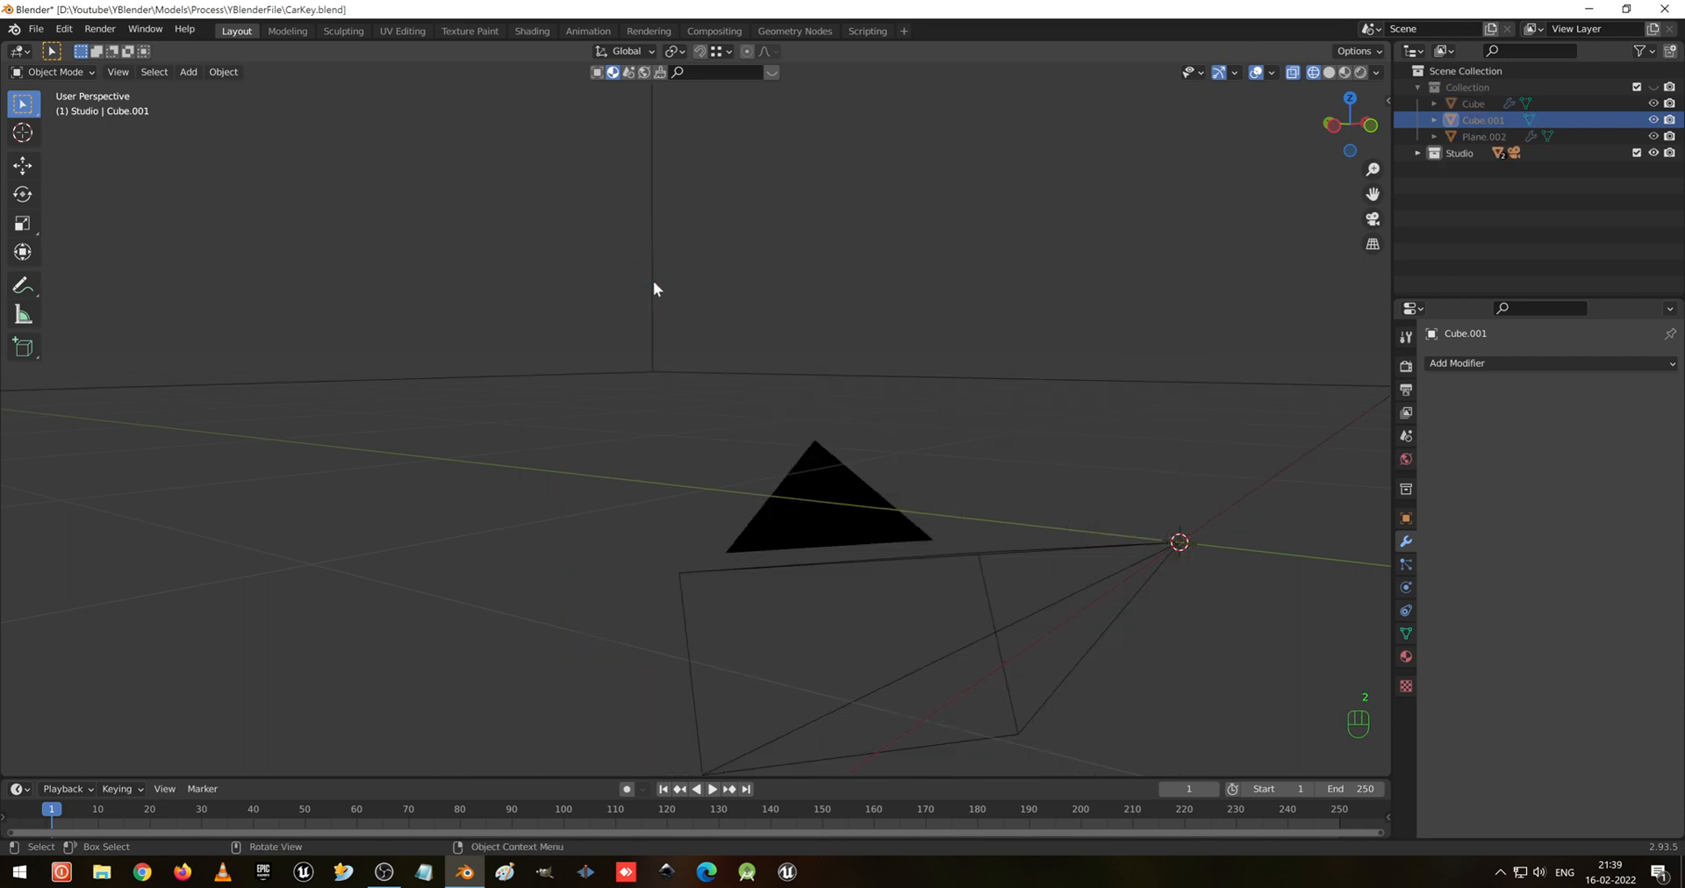
Undo the collection visibility switch to bring the car key model back in place of the Studio collection
scroll(654, 283, "down", 8)
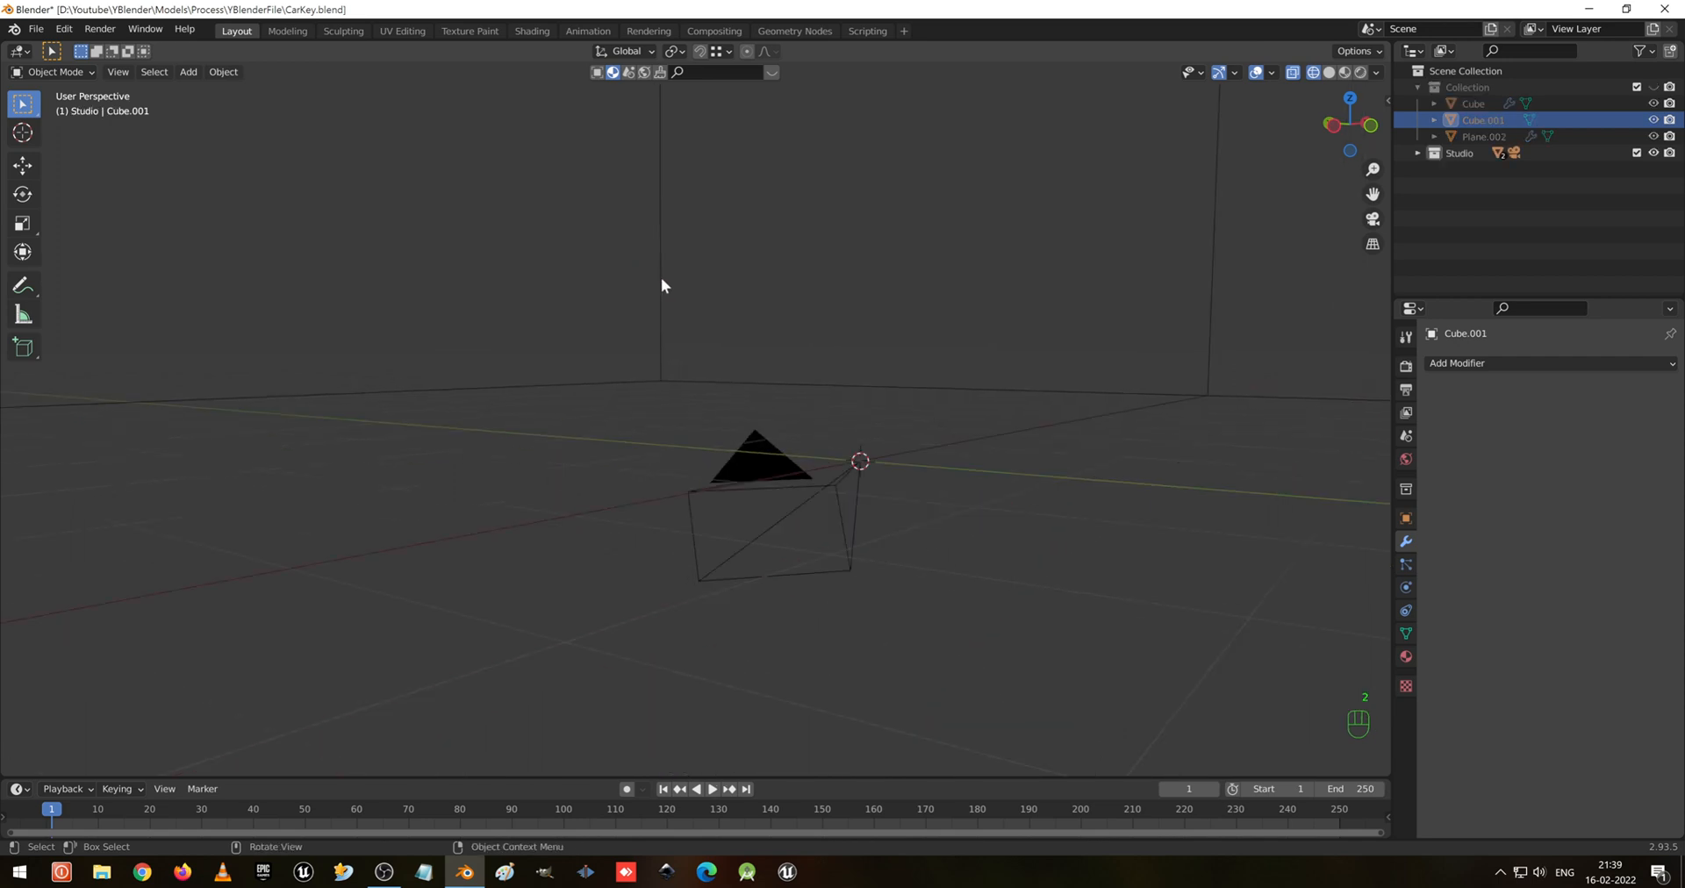
middle_click_drag(860, 309, 731, 294)
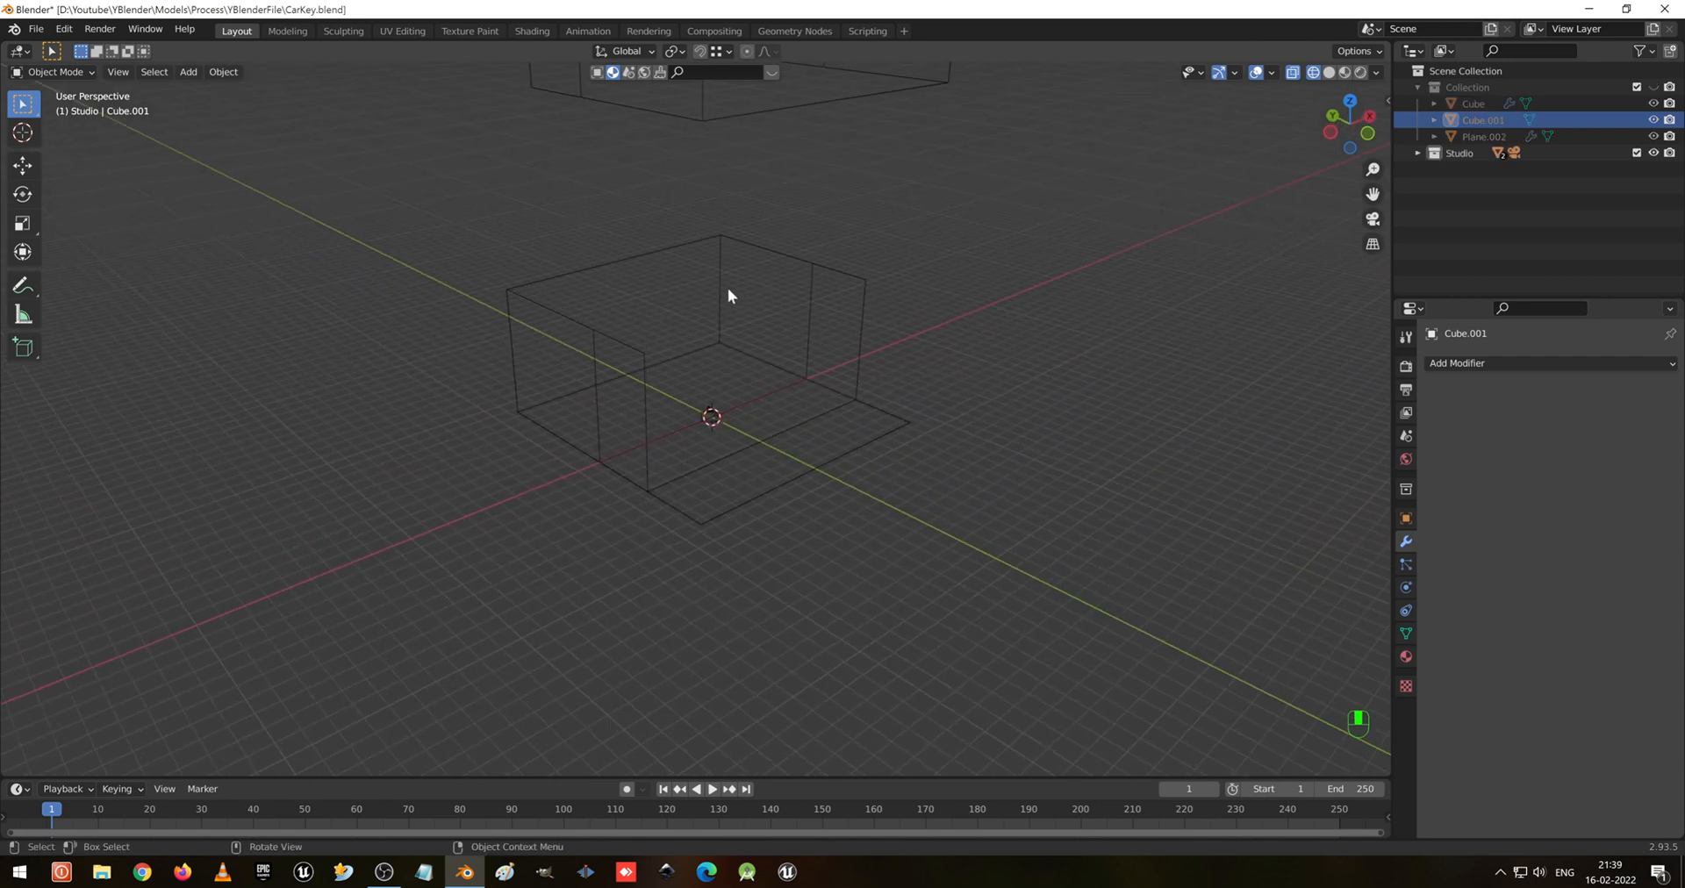
key("ctrl+z")
scroll(723, 397, "up", 8)
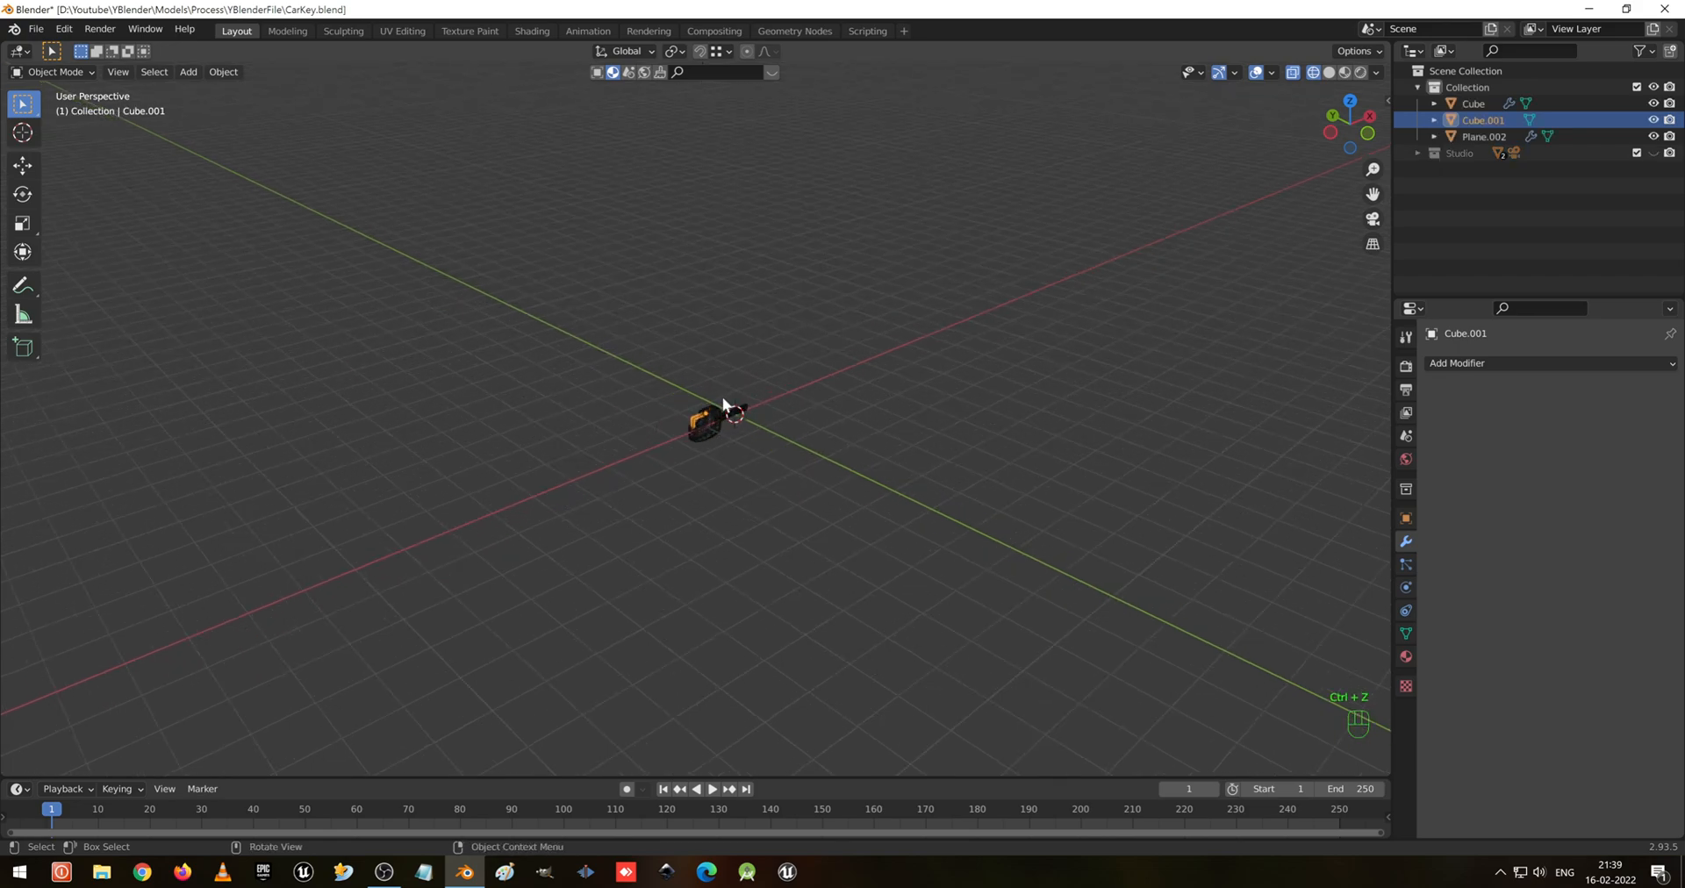
middle_click_drag(698, 388, 693, 354)
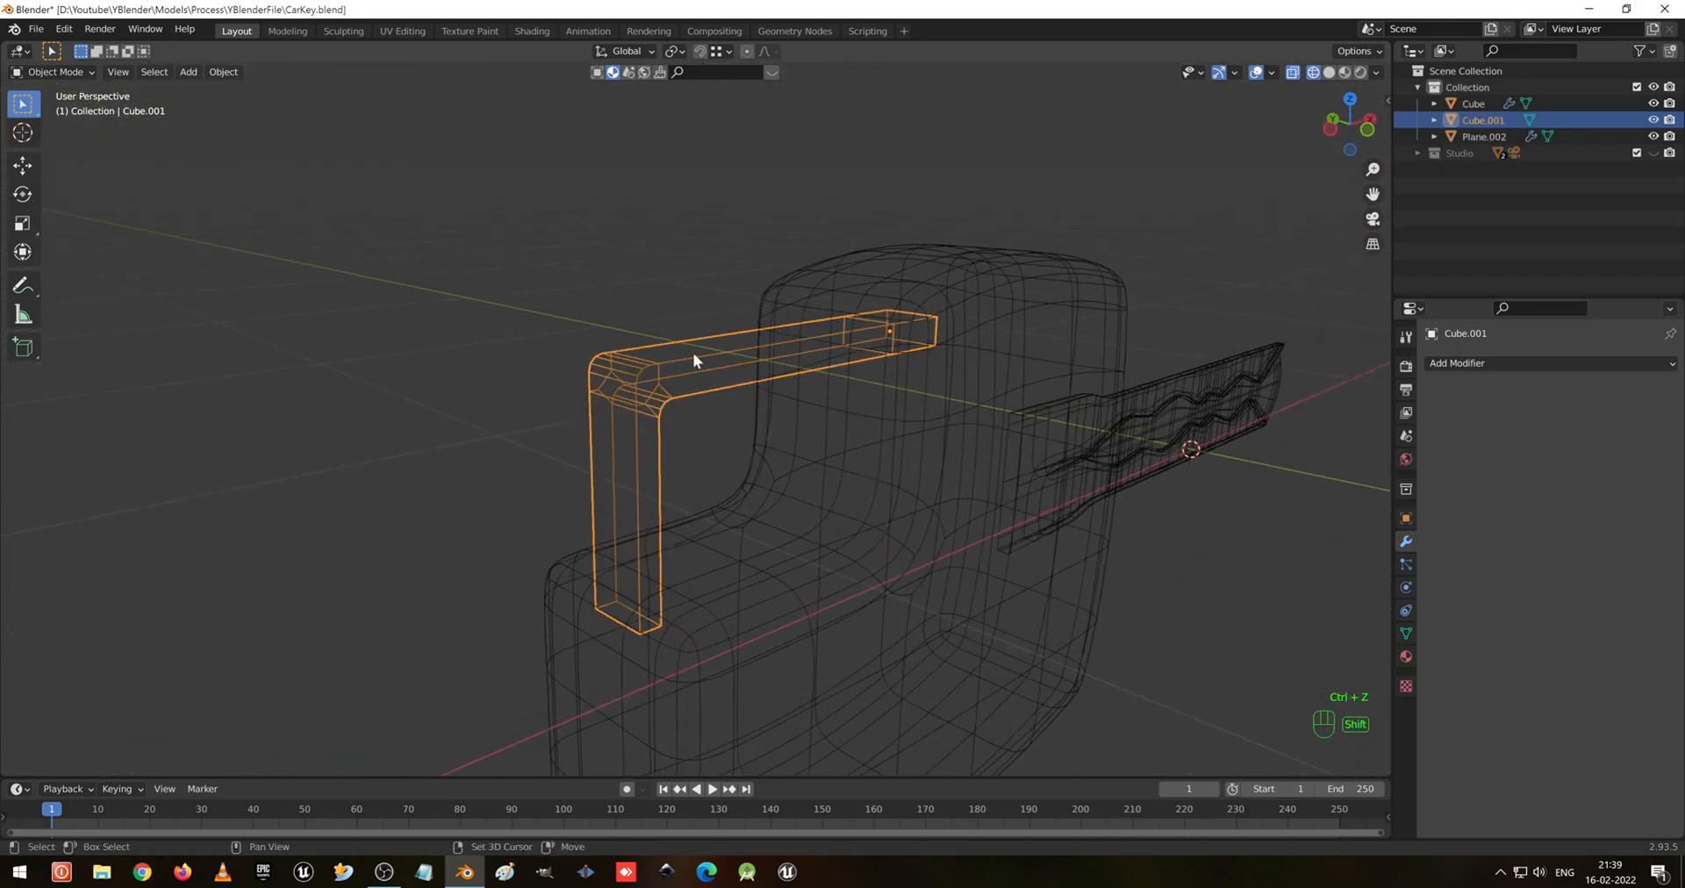
Shade the L-shaped bar smooth in solid display and enable Auto Smooth at 30° for it
key("z")
left_click(834, 366)
middle_click_drag(953, 360, 830, 404)
right_click(683, 369)
left_click(681, 367)
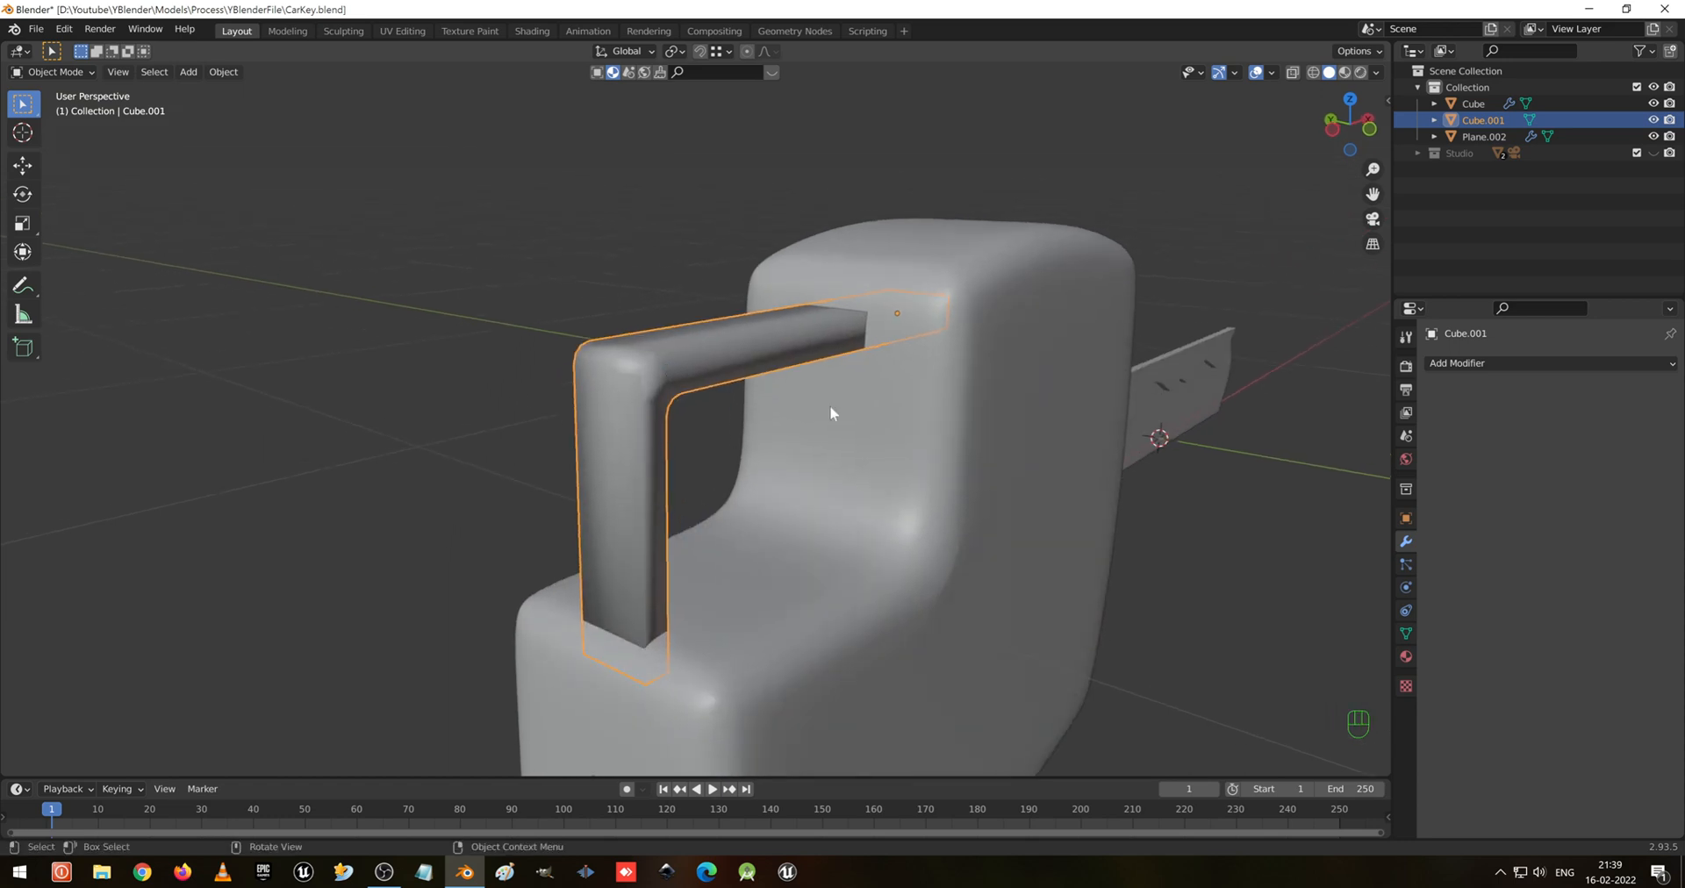
left_click(1406, 633)
left_click(1528, 669)
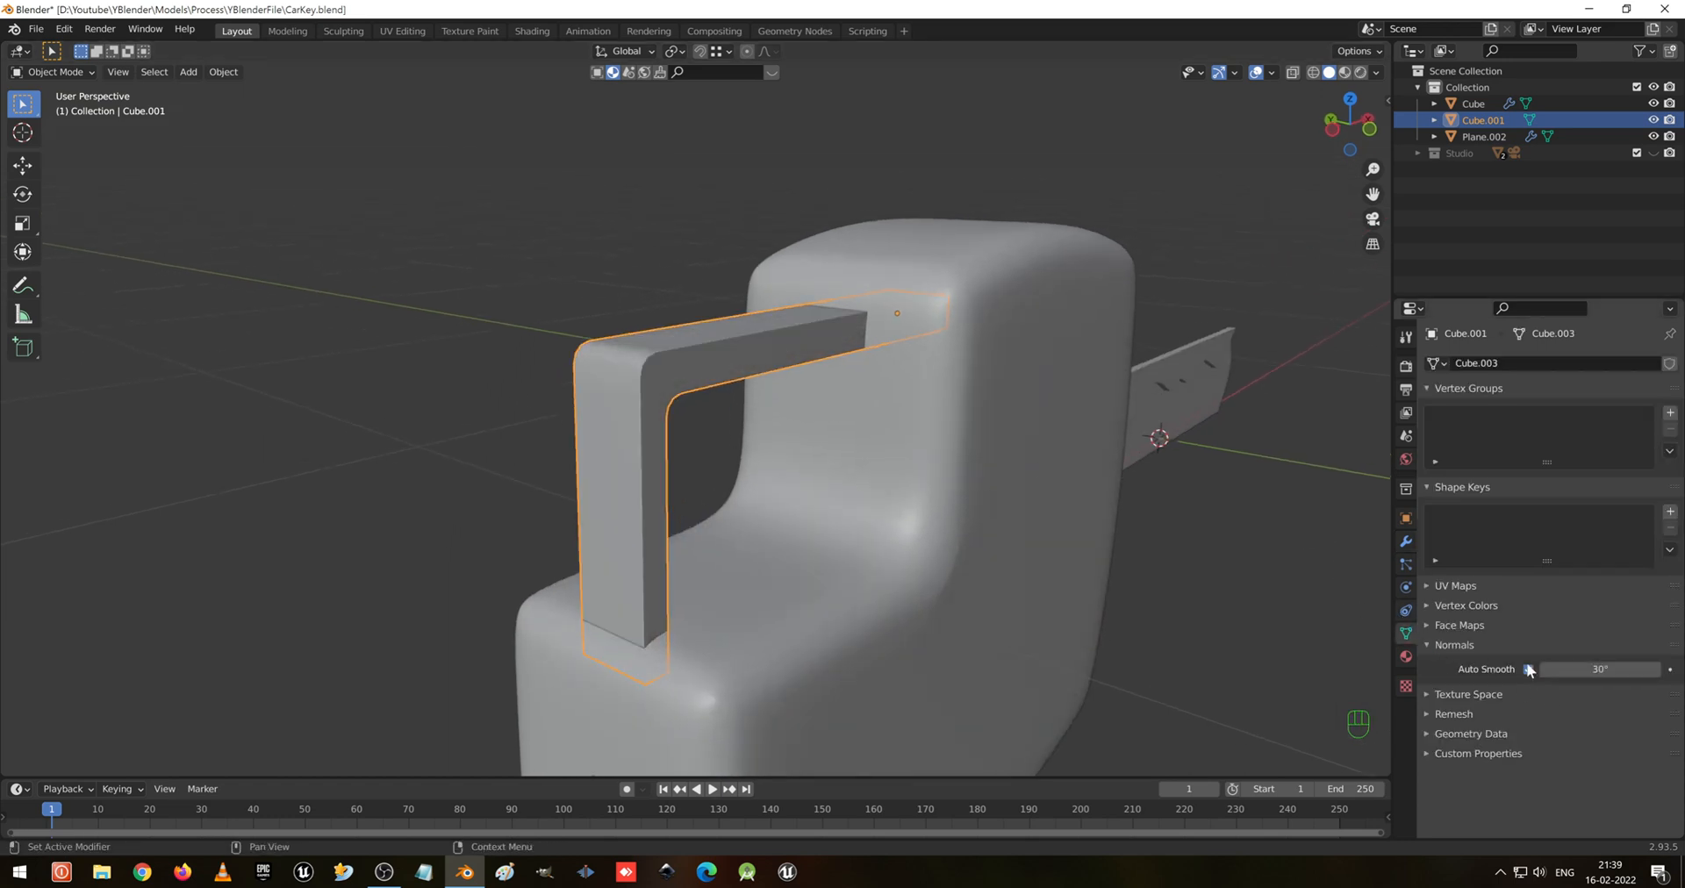
Bevel the long edges along both arms and the bends of the bar about 0.312 cm with 3 segments, and return to Object Mode
key("Tab")
scroll(773, 444, "up", 2)
left_click(667, 327, "alt")
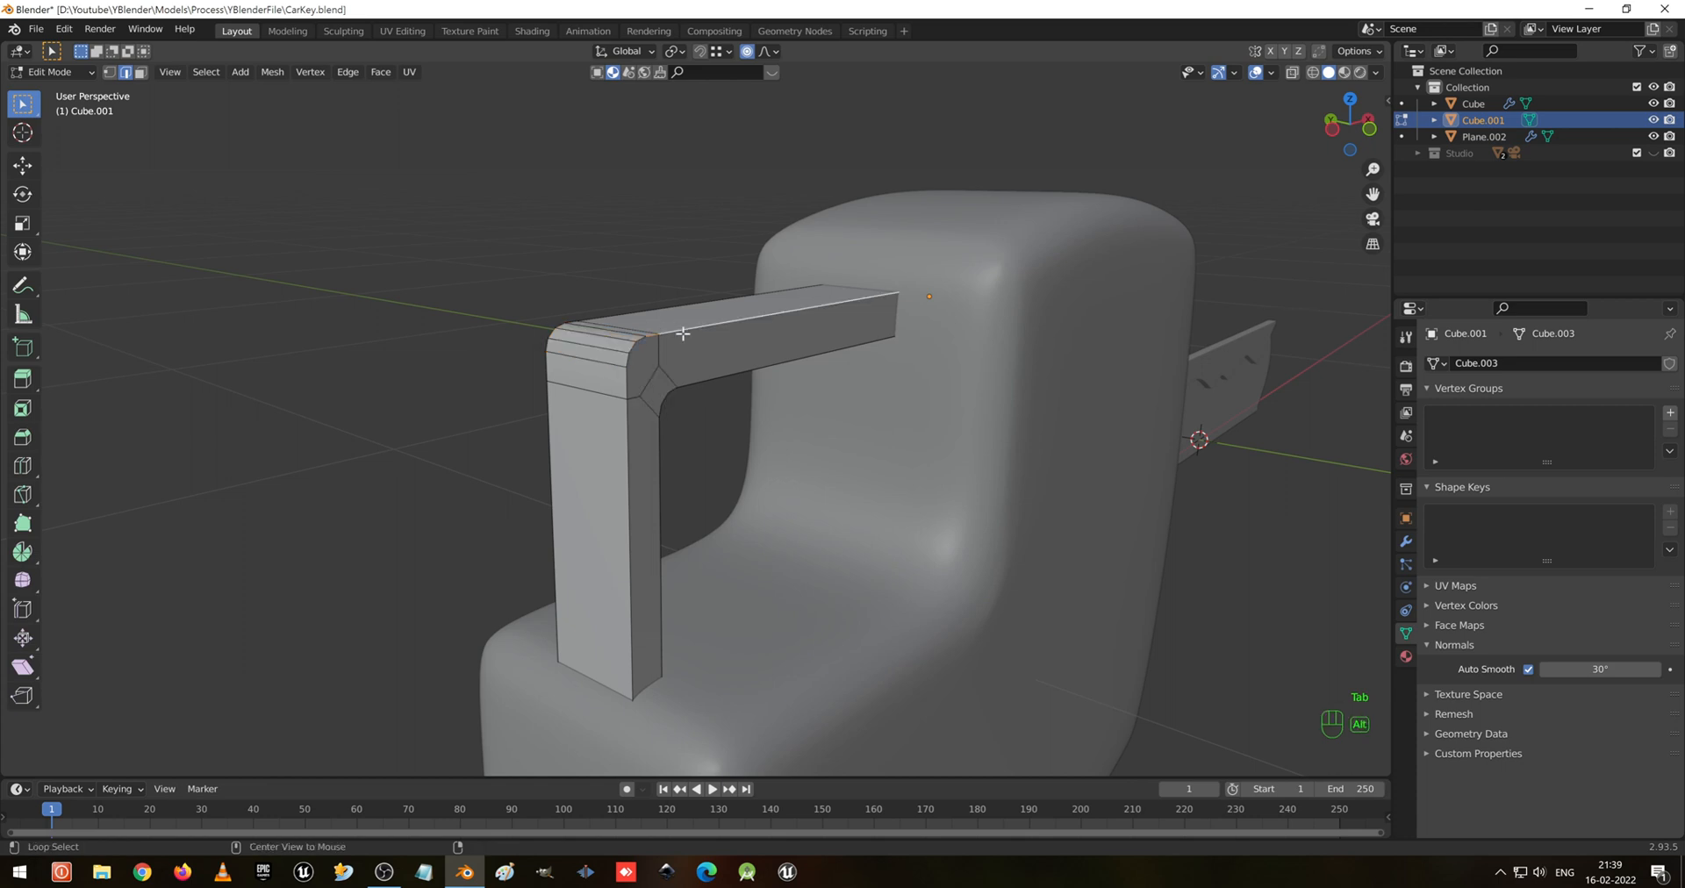
left_click(667, 326, "alt+shift")
left_click(630, 427, "alt+shift")
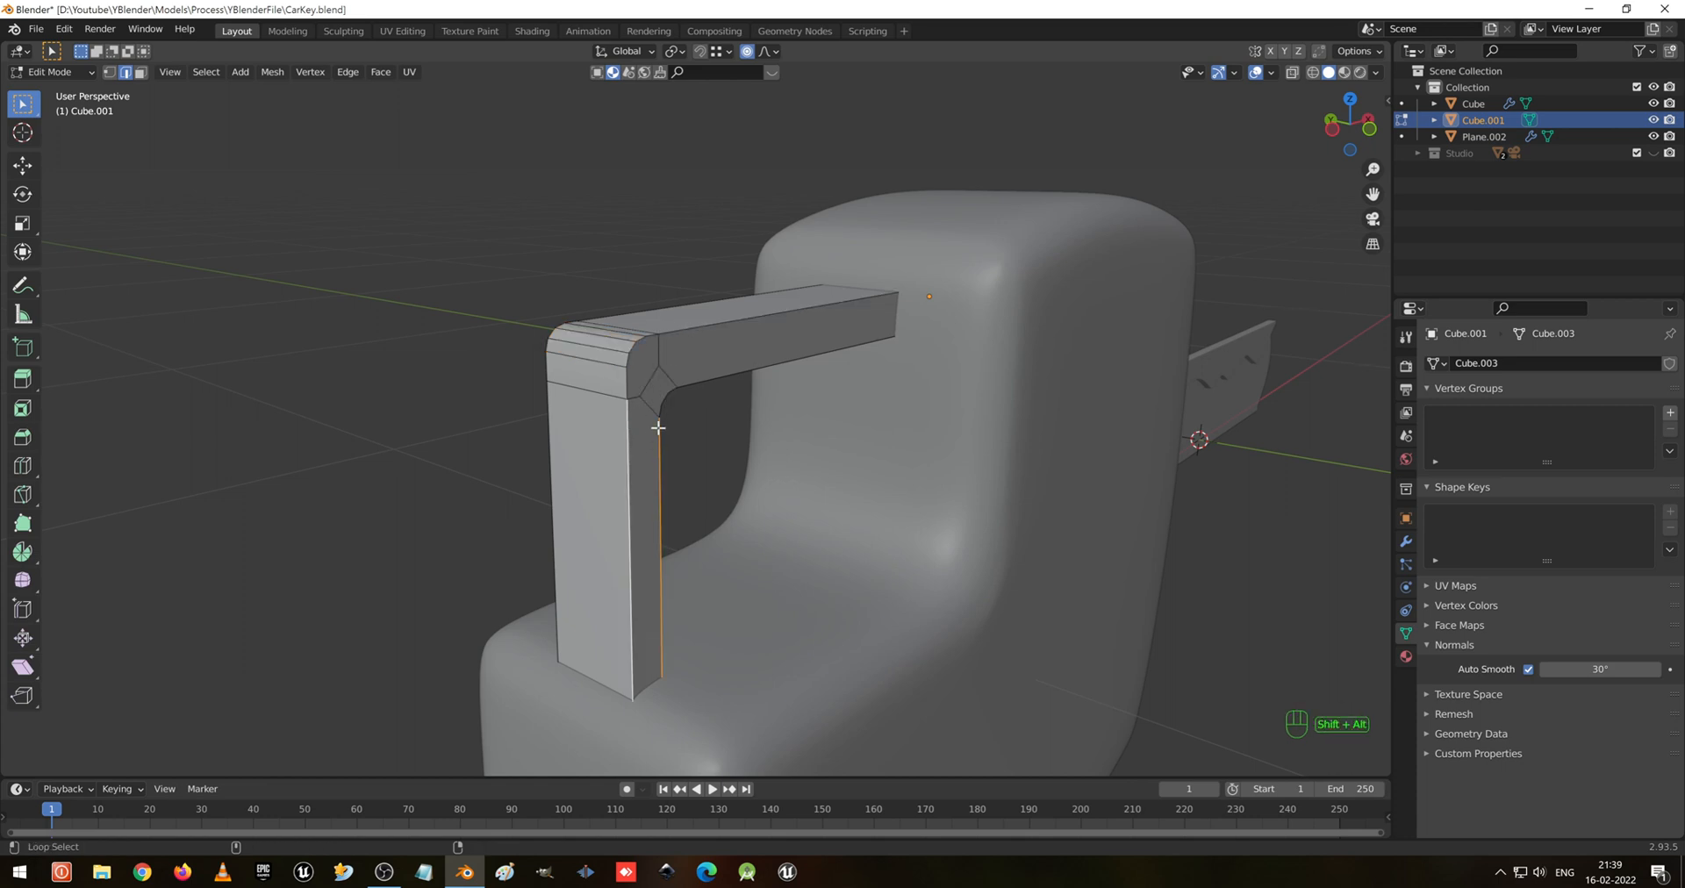
key("shift+z")
middle_click_drag(674, 512, 647, 482, "shift")
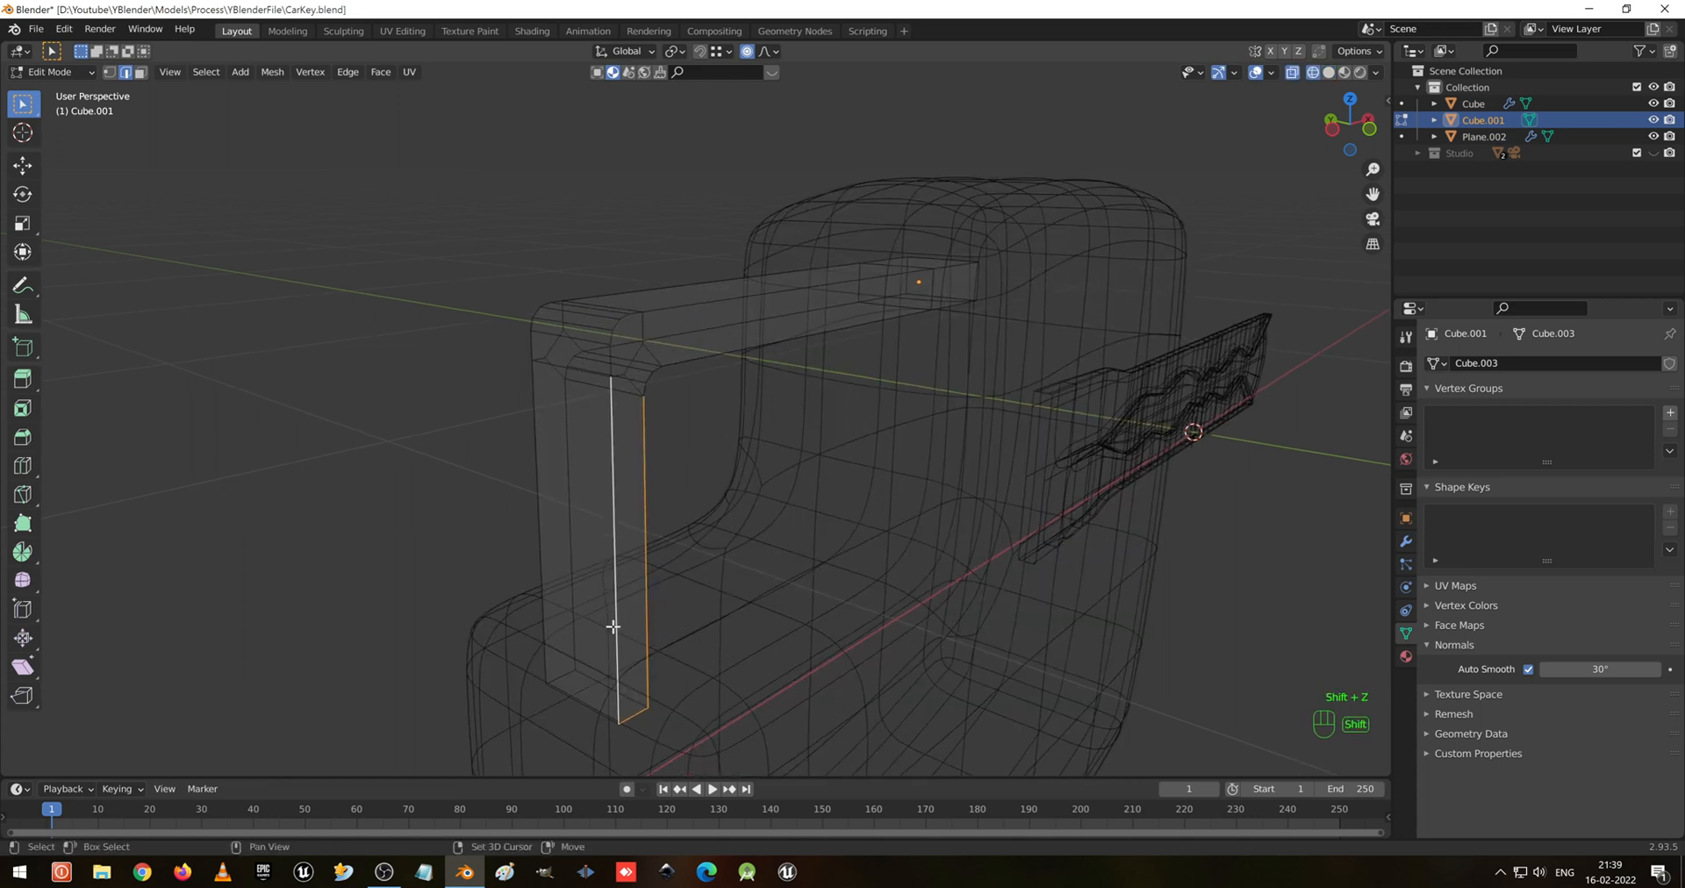
left_click(534, 403, "alt+shift")
left_click(661, 283, "alt+shift")
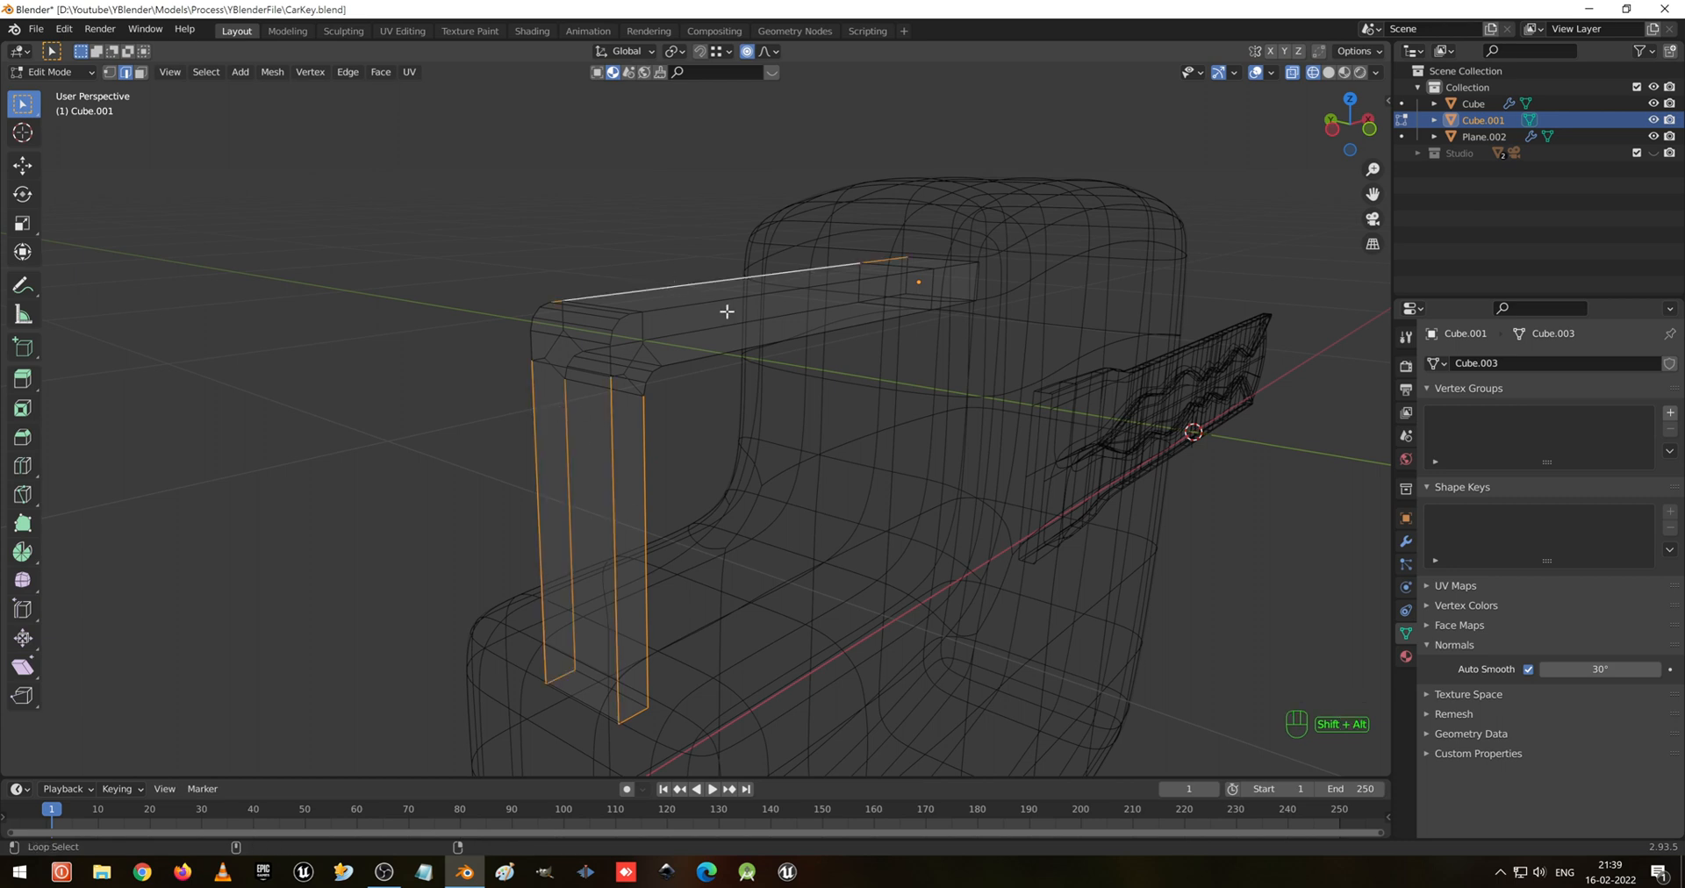
left_click(729, 309, "alt+shift")
left_click(698, 342, "alt+shift")
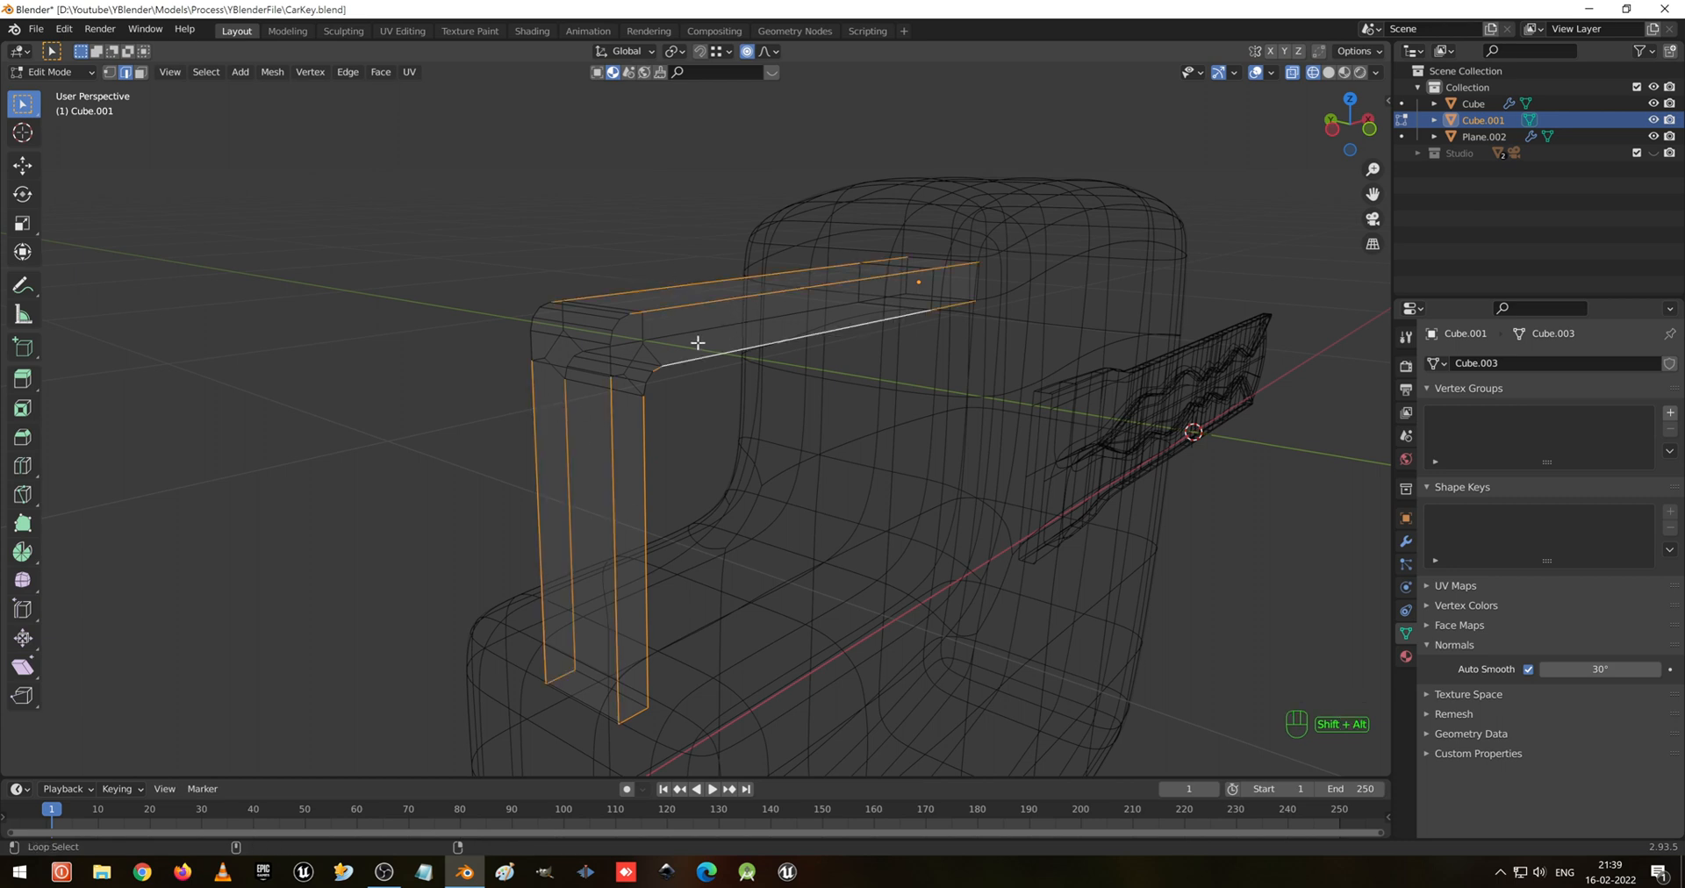
left_click(615, 353, "alt+shift")
key("ctrl+z")
left_click(611, 354, "alt+shift")
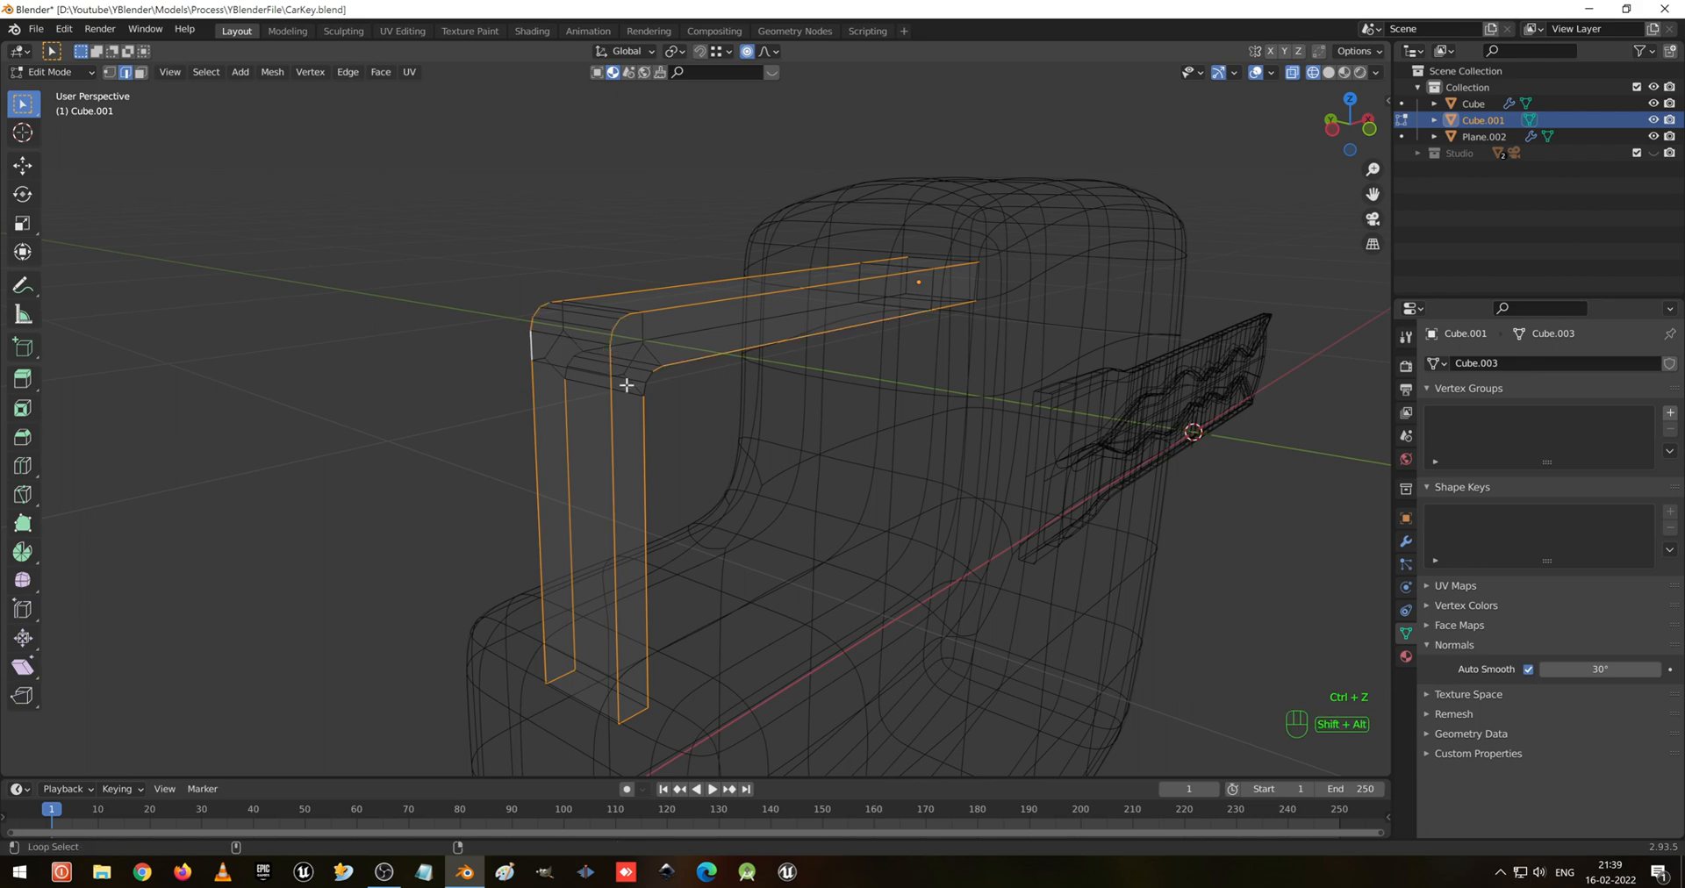
middle_click_drag(654, 397, 796, 362)
left_click(770, 343, "alt+shift")
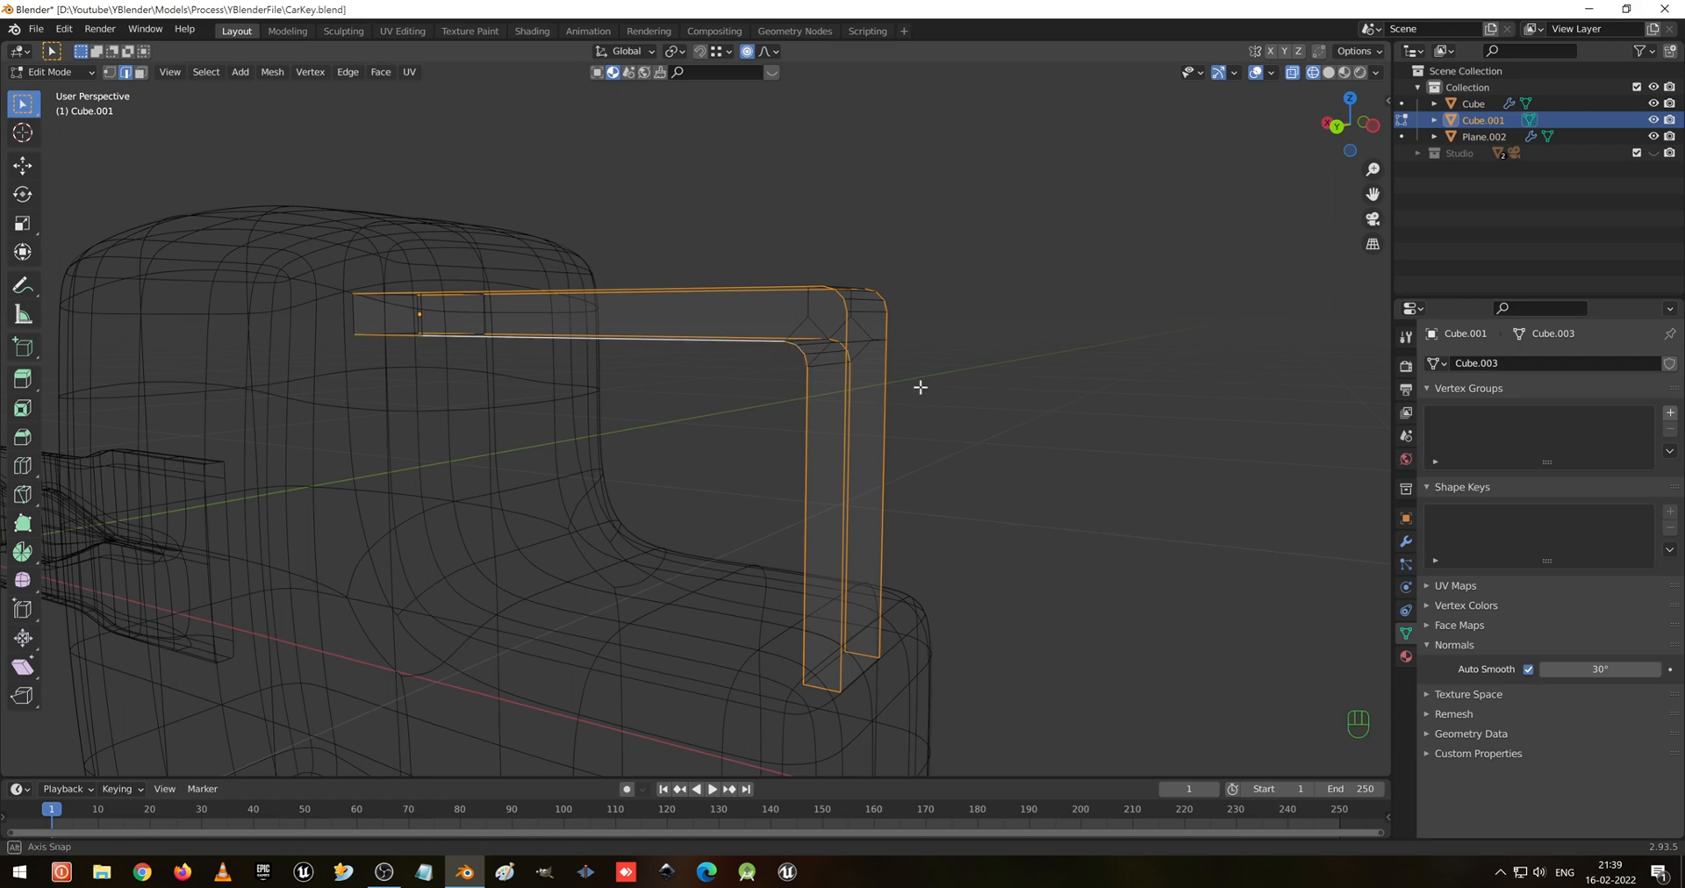
middle_click_drag(918, 387, 719, 405)
key("shift+z")
key("ctrl+f")
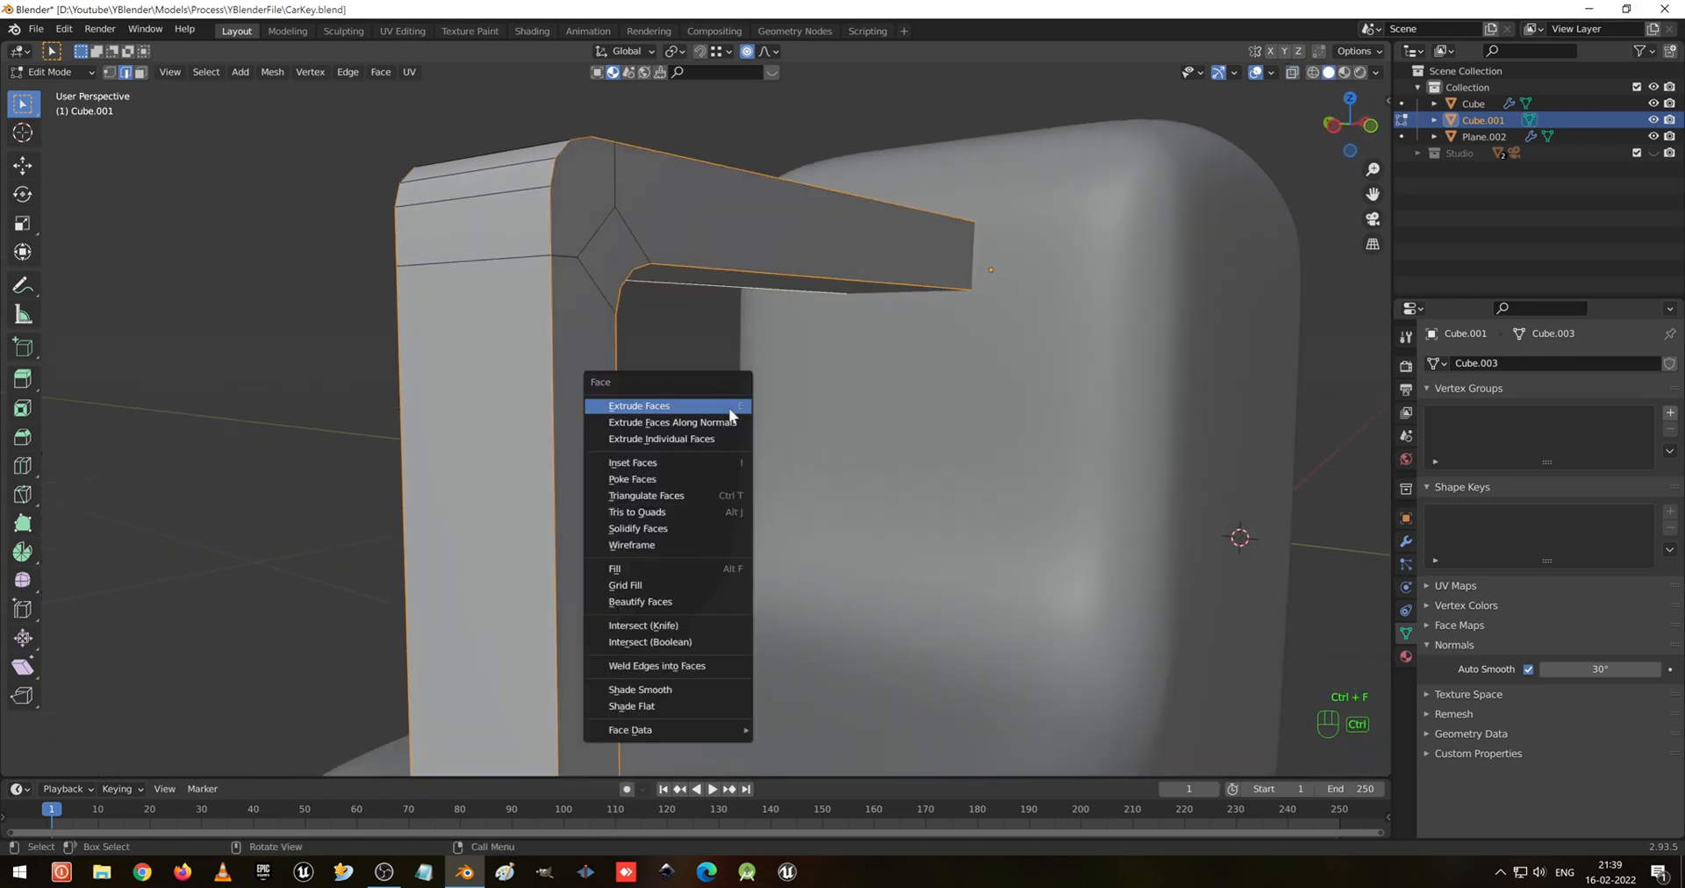
key("Escape")
key("ctrl+b")
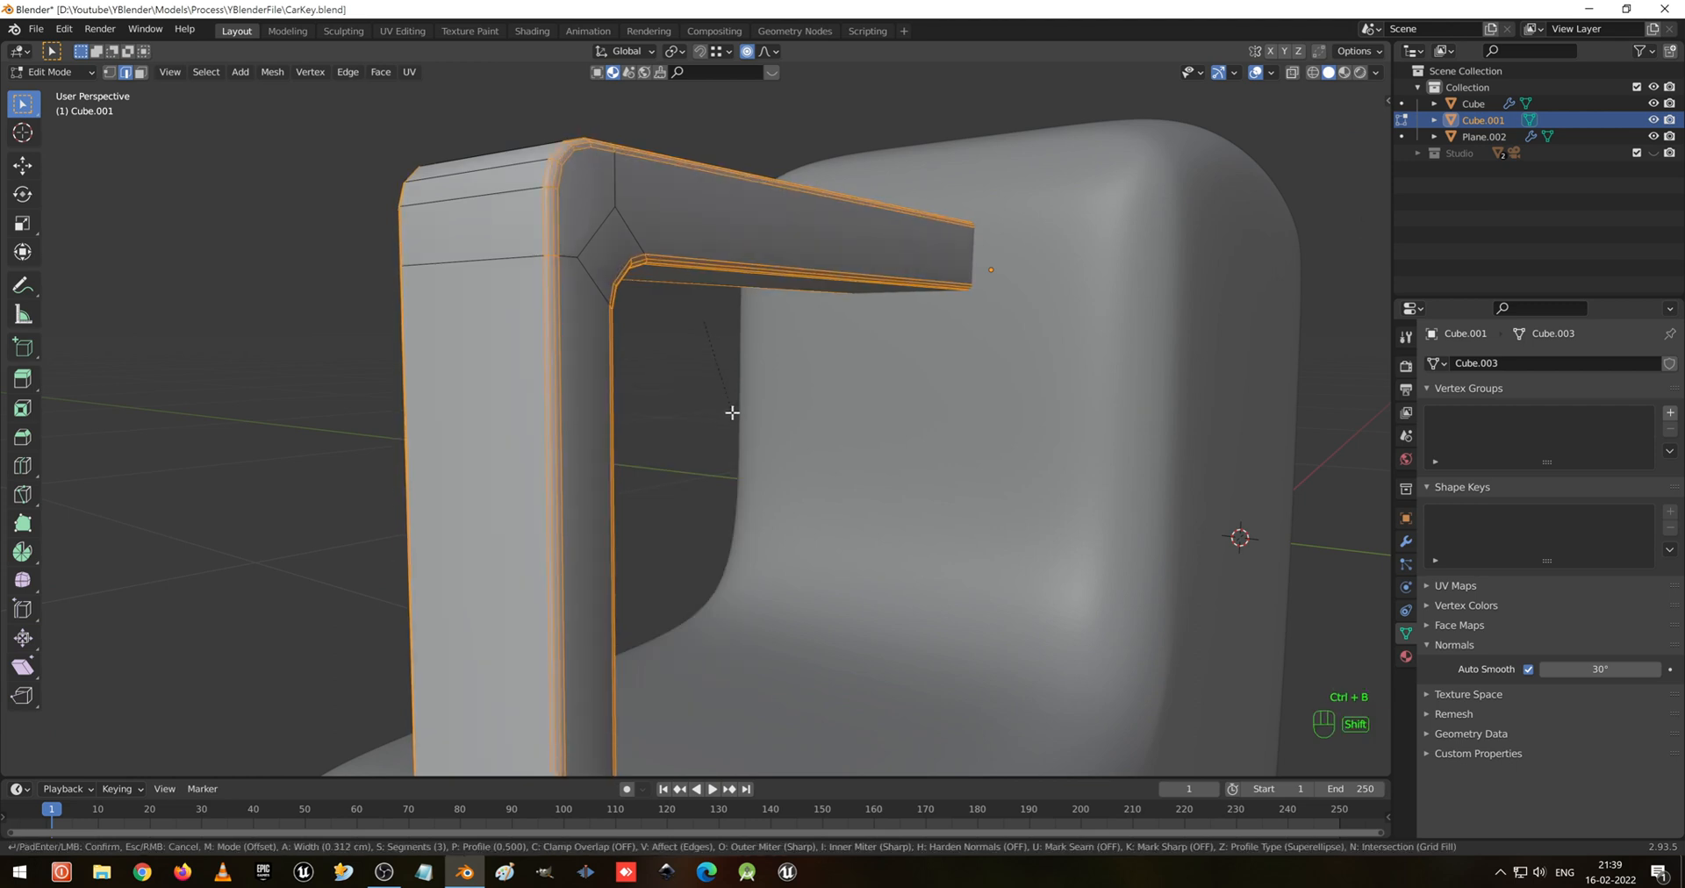
left_click(732, 412)
key("Tab")
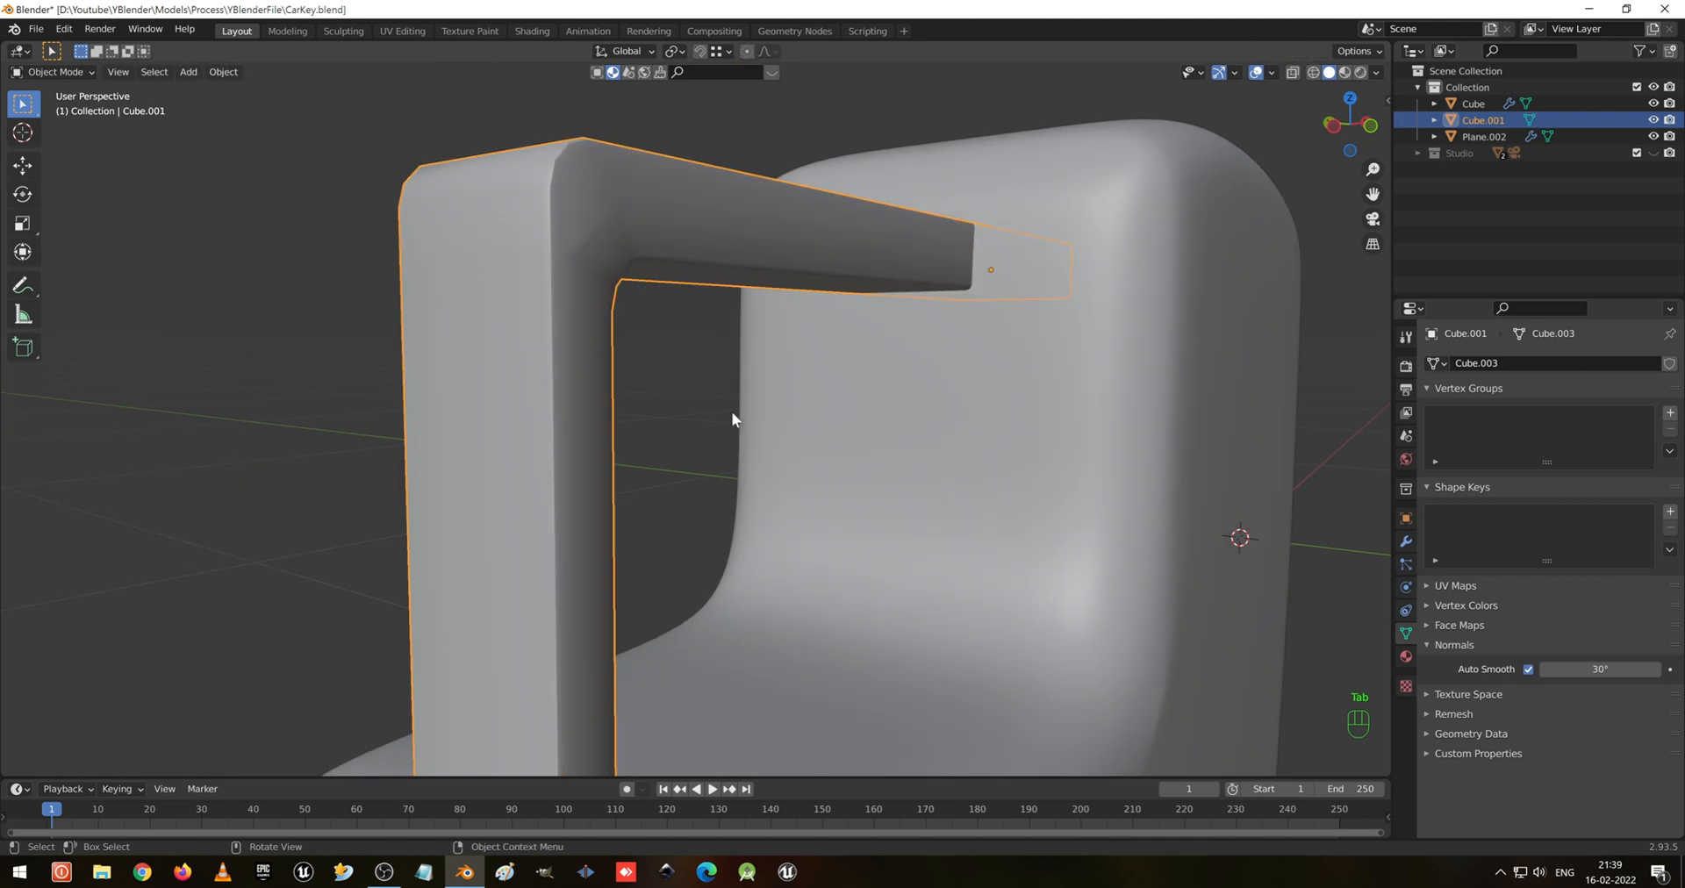
Shade the bevelled bar smooth again and add a level 3 Subdivision modifier to it
middle_click_drag(732, 413, 656, 320)
right_click(656, 320)
left_click(656, 319)
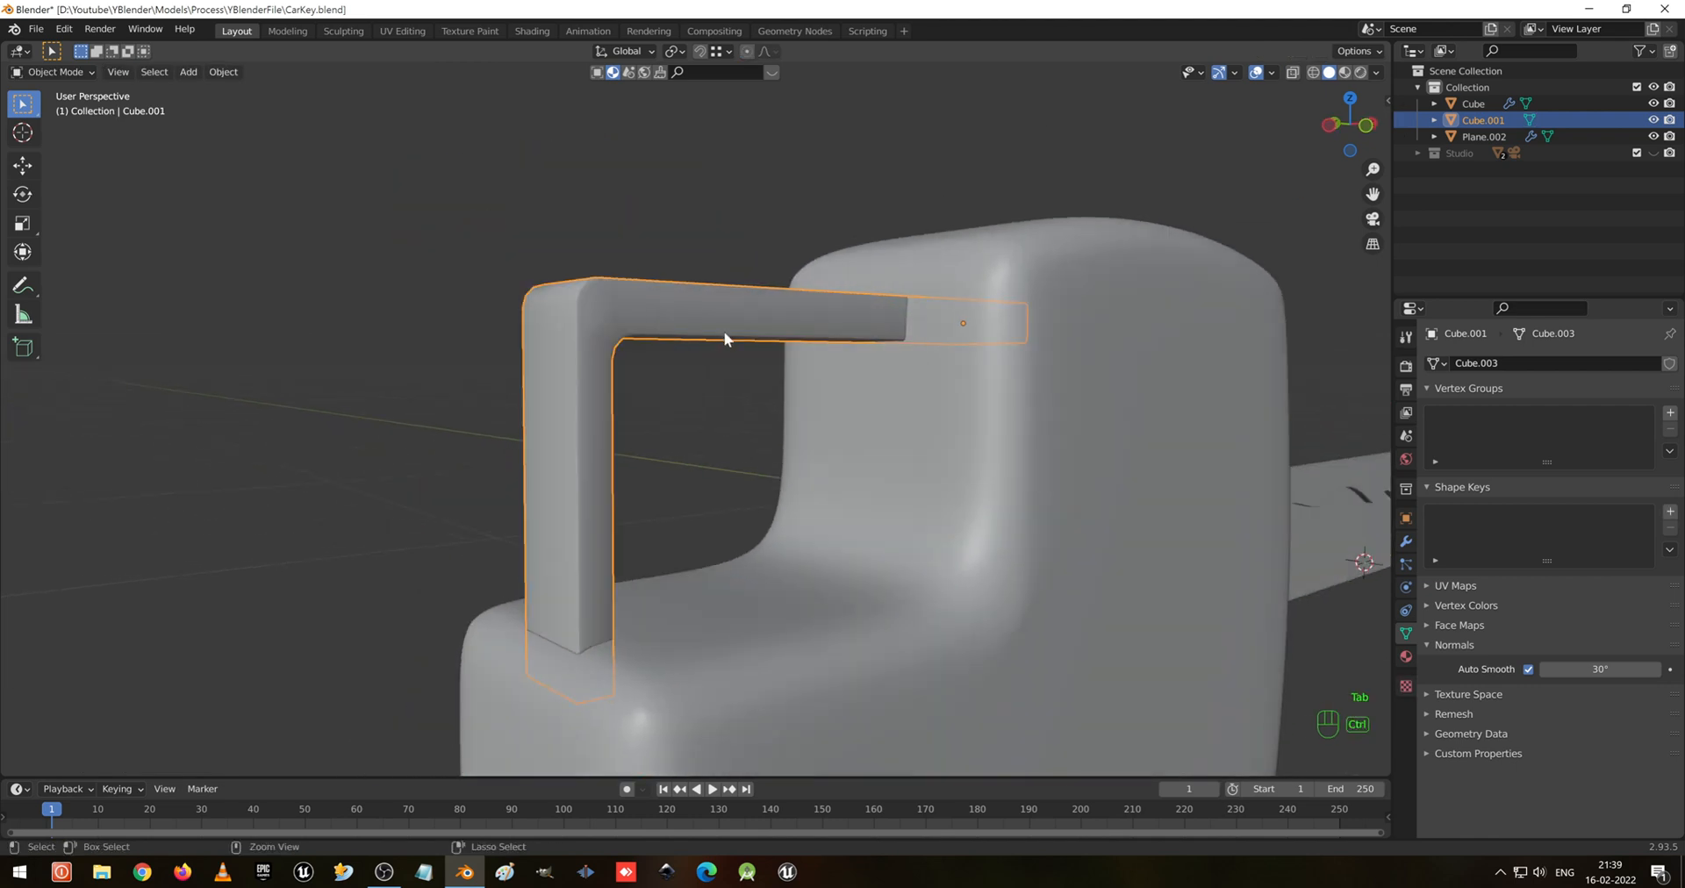
key("ctrl+3")
Lower the whole bar slightly along the global Z axis over the notch, and deselect it
middle_click_drag(671, 307, 848, 353)
key("g")
key("z")
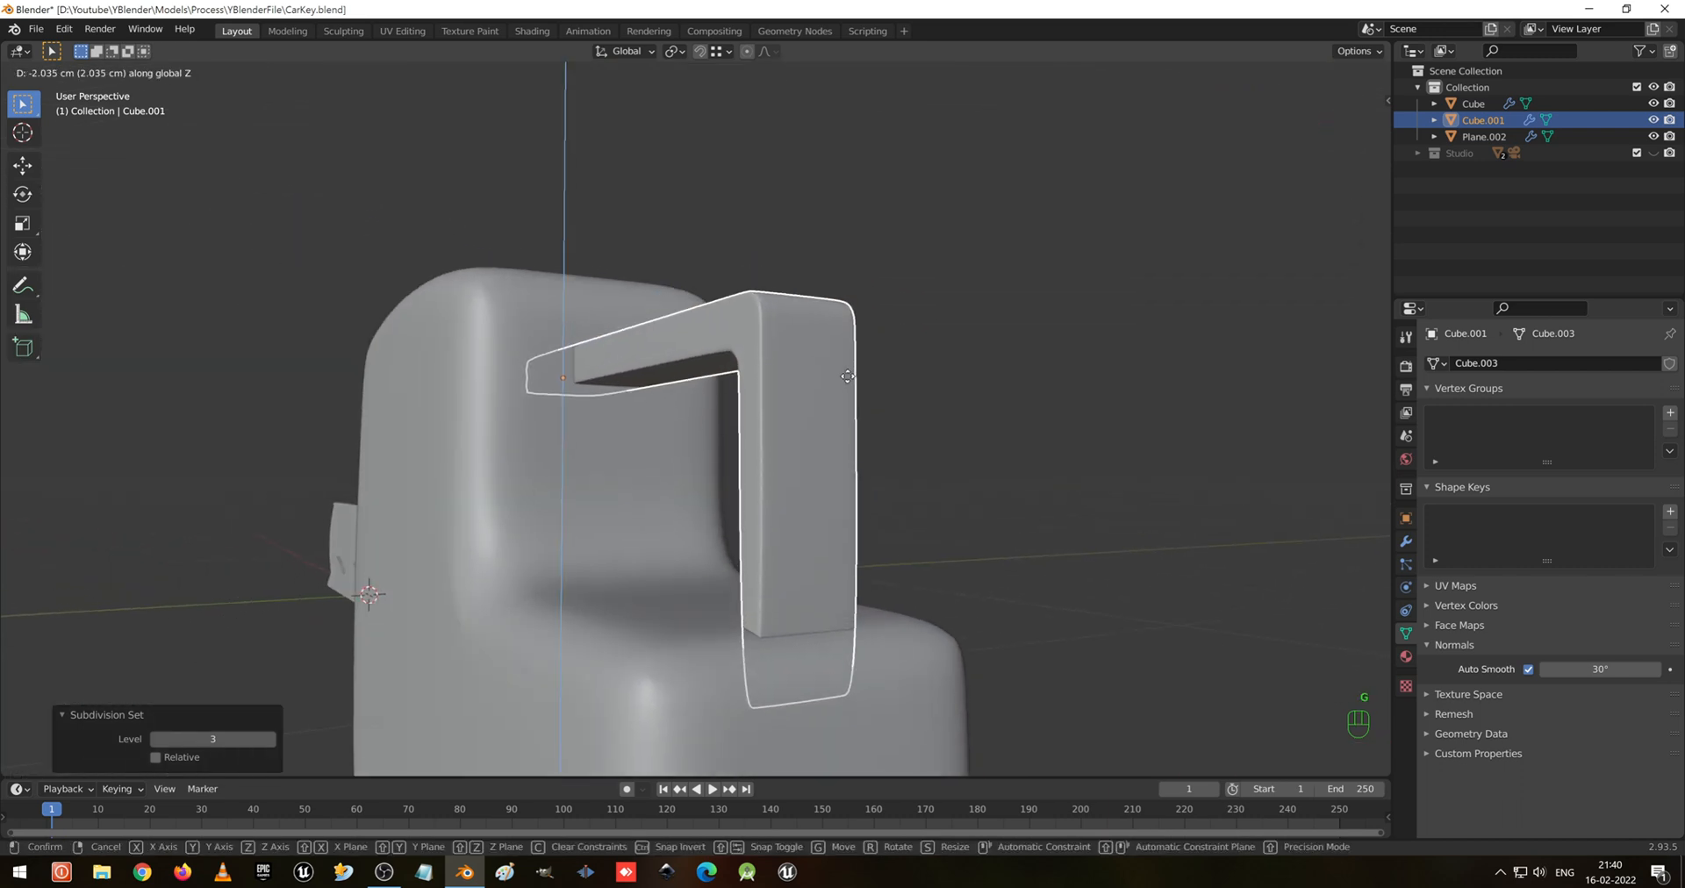
left_click(856, 413)
middle_click_drag(856, 413, 707, 344)
left_click(997, 292)
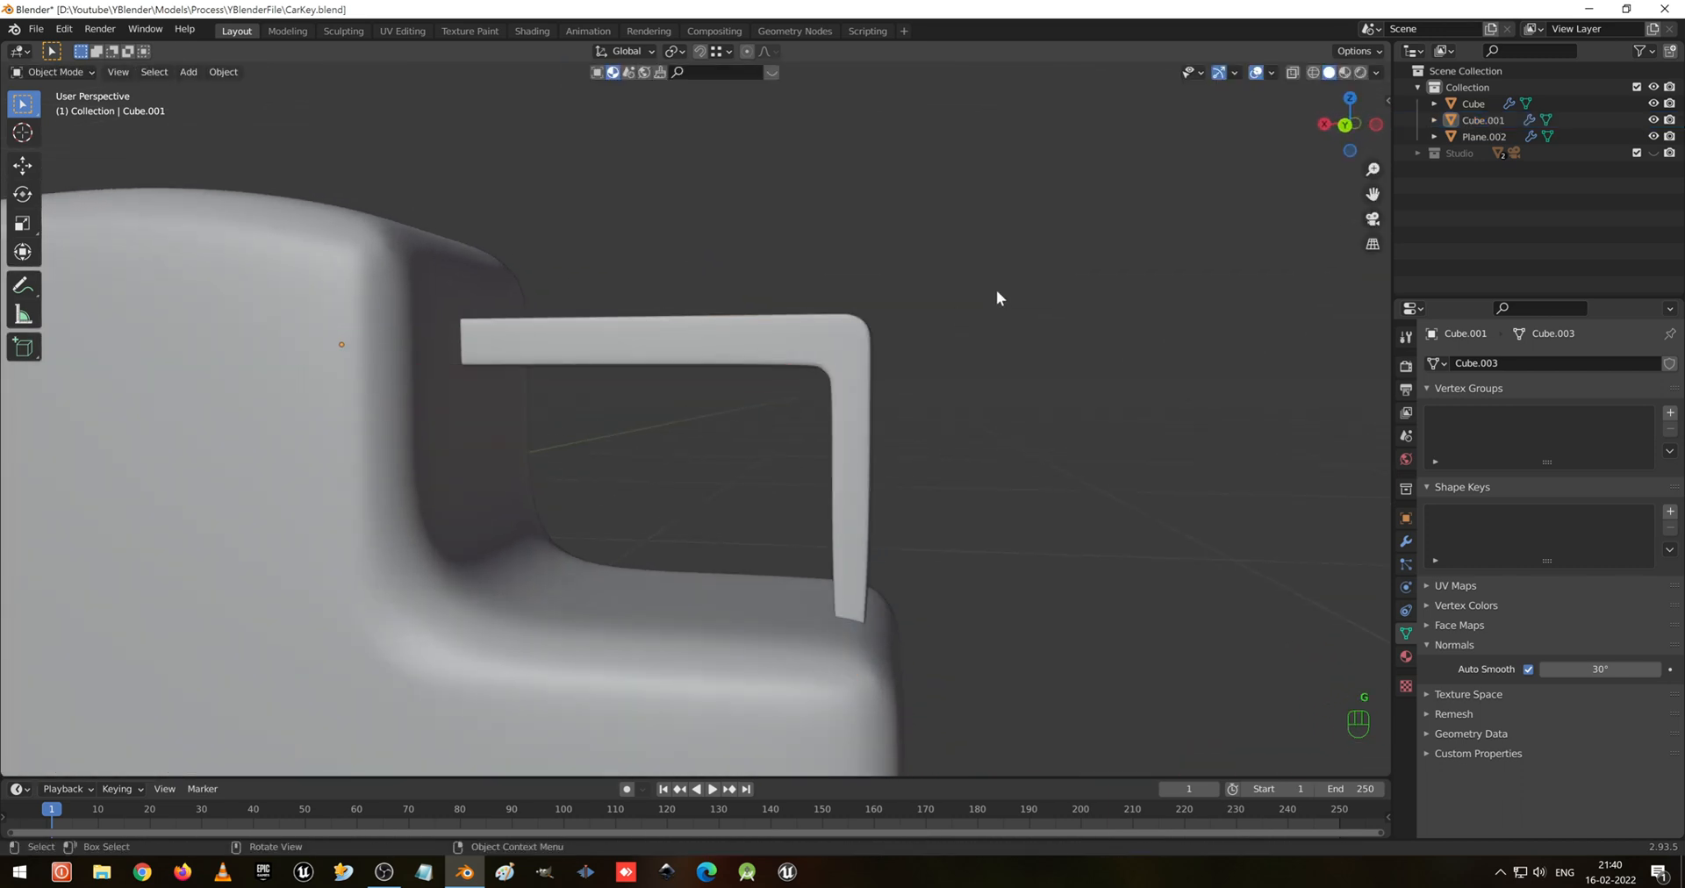
In front view, move the vertices of the bar's bend and downward arm along X toward the head's notch wall
middle_click_drag(998, 292, 701, 332)
scroll(700, 326, "down", 4)
middle_click_drag(861, 423, 726, 434)
scroll(746, 424, "up", 5)
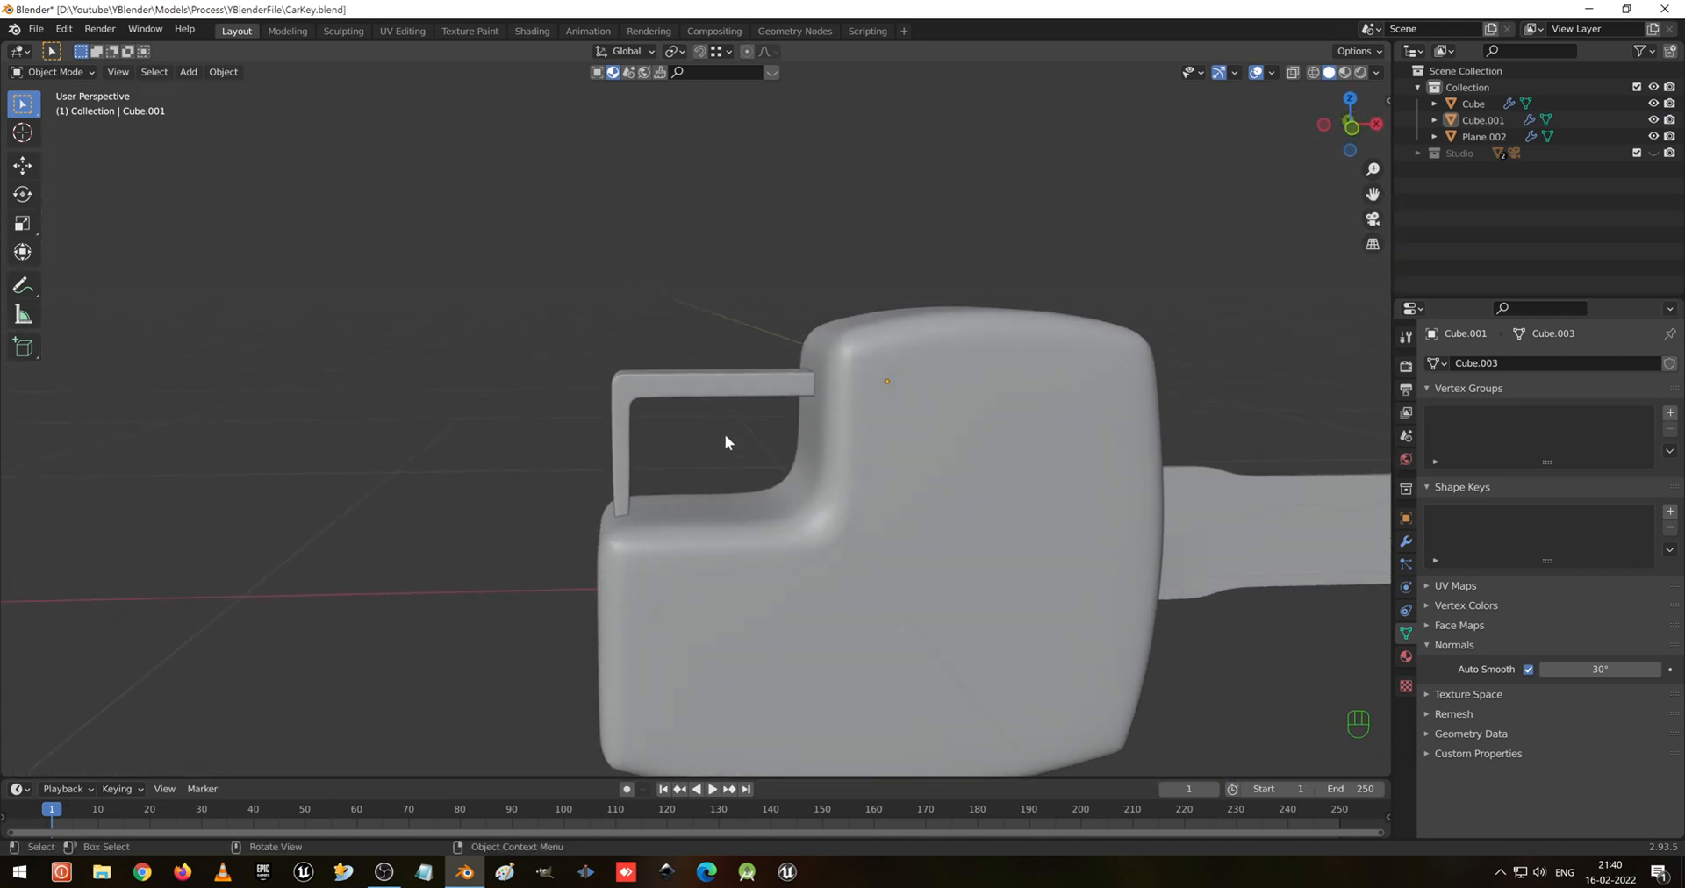
key("KP_1")
key("shift+z")
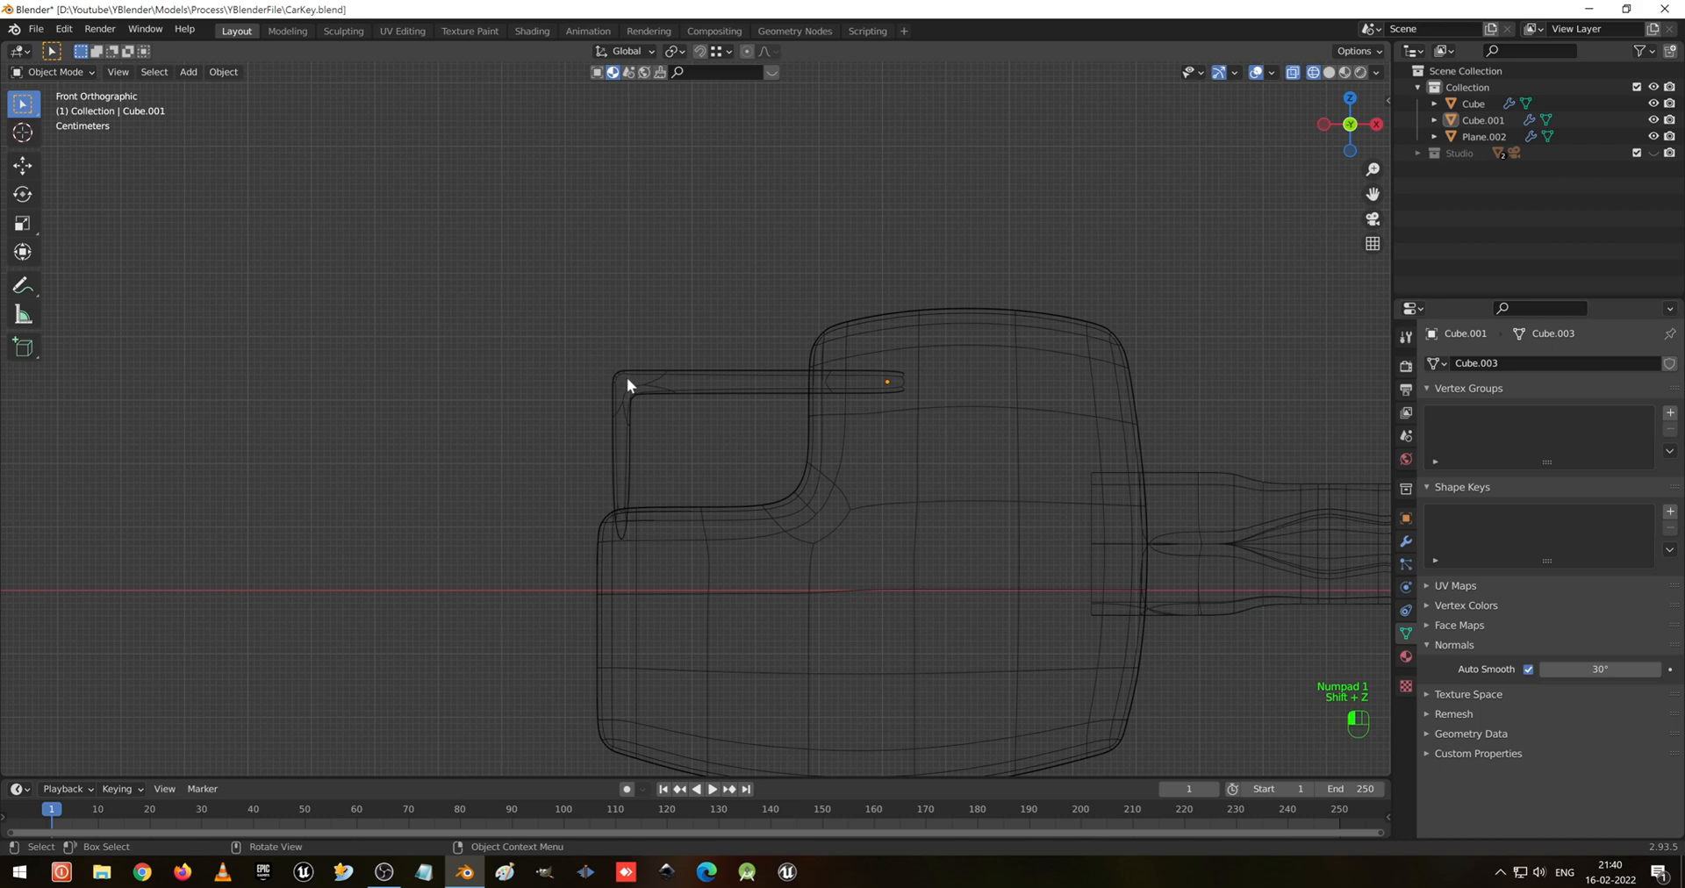
key("Tab")
key("grave")
key("Tab")
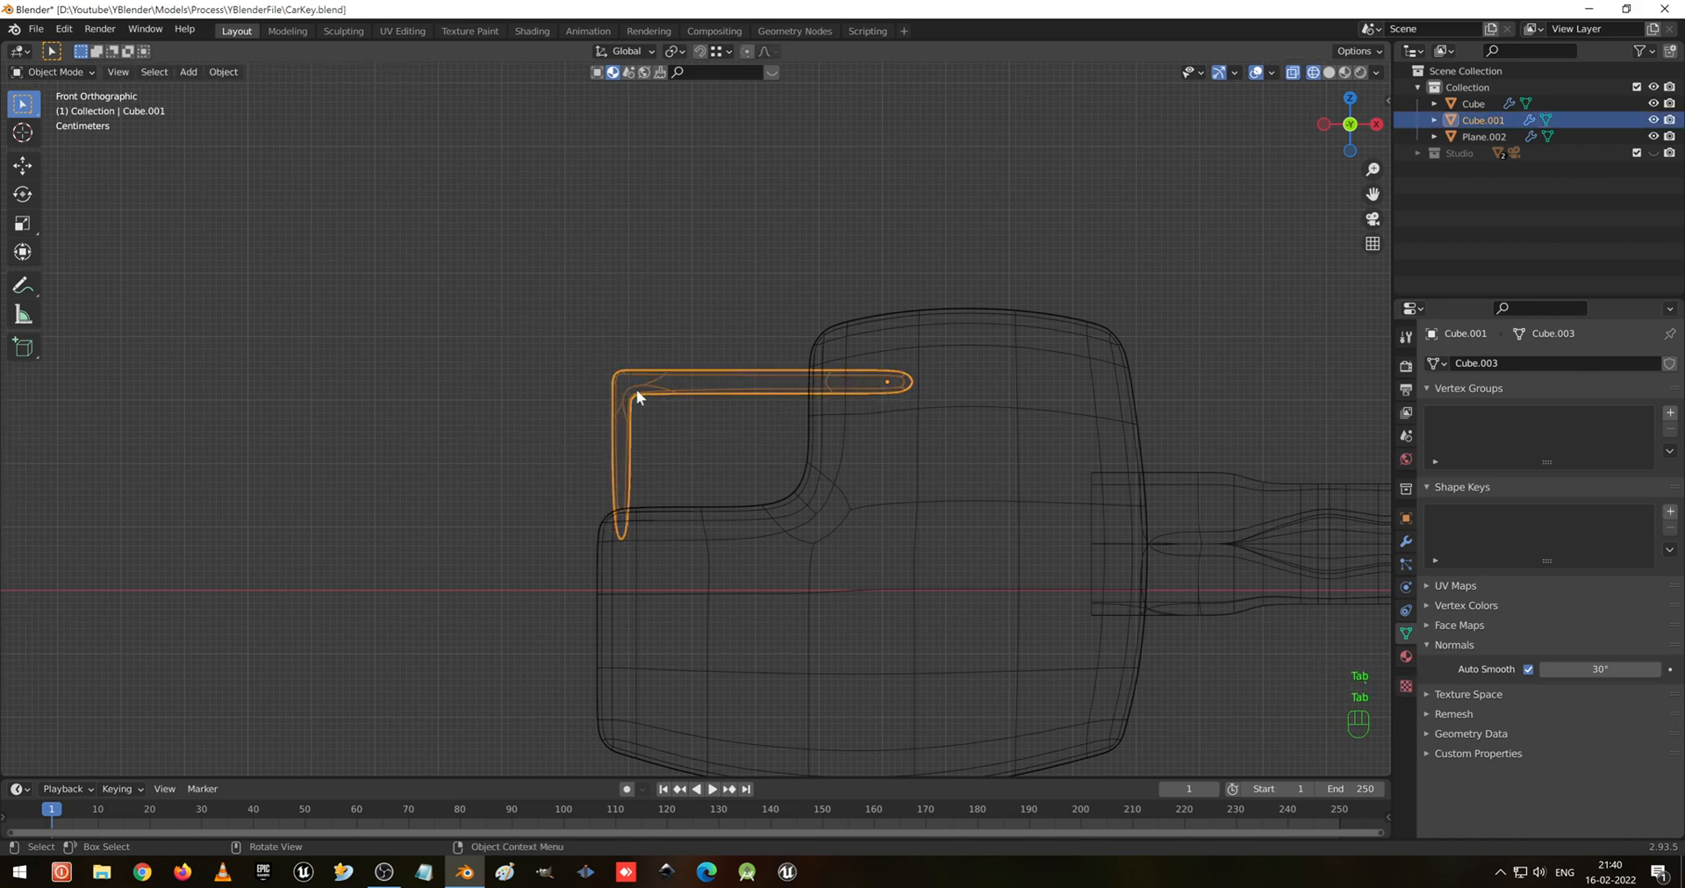
key("Tab")
key("1")
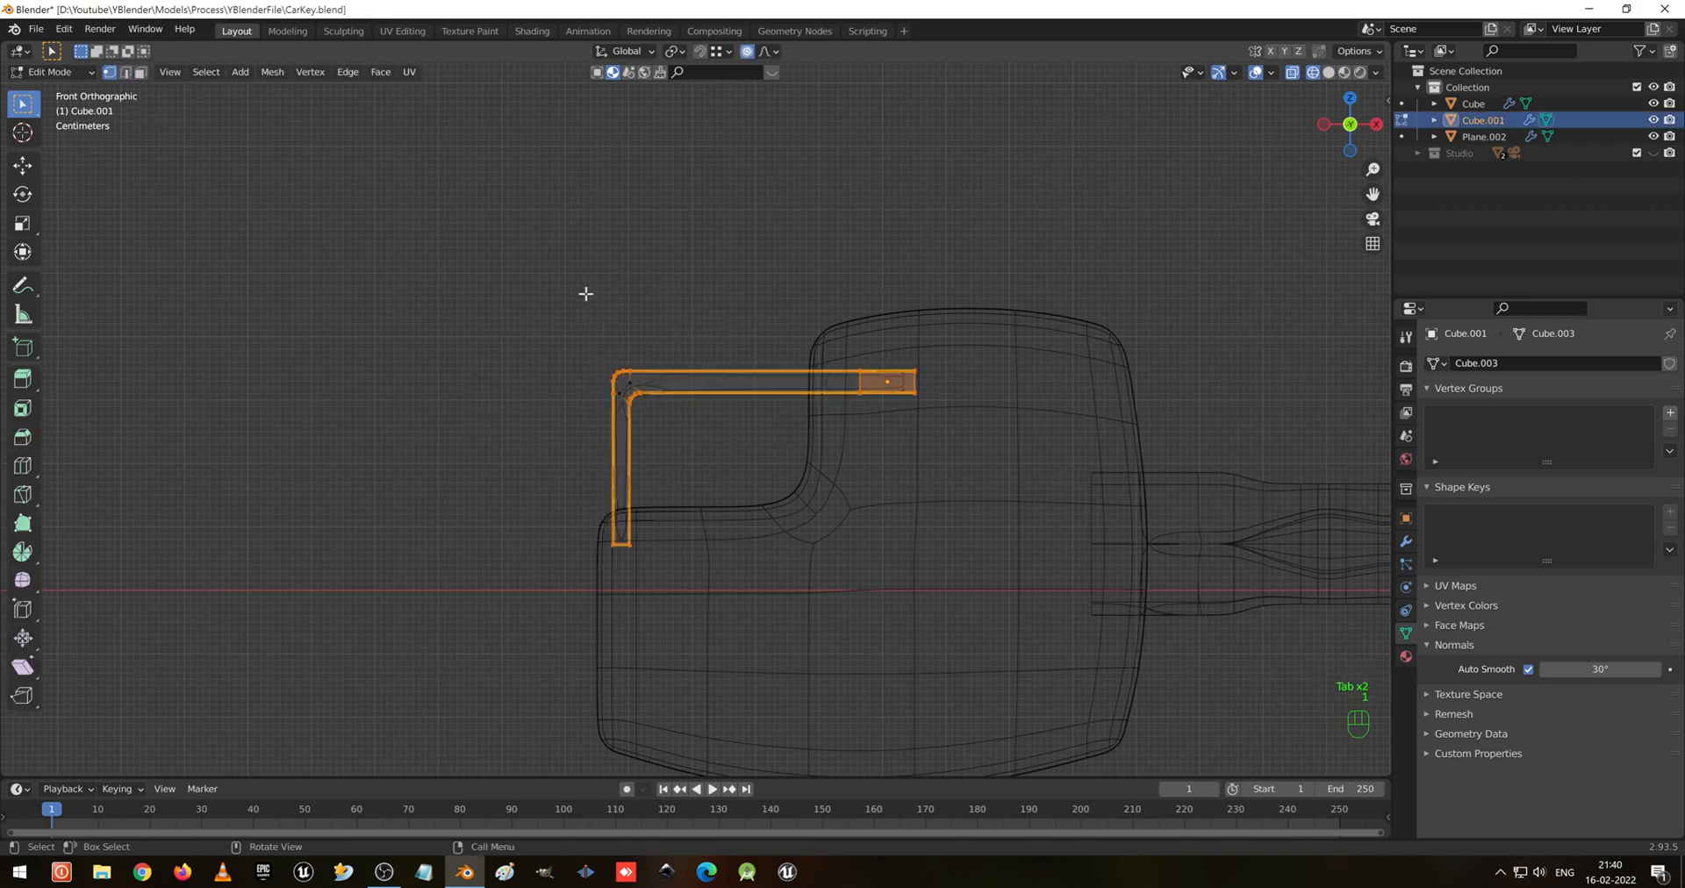
left_click_drag(420, 274, 769, 708)
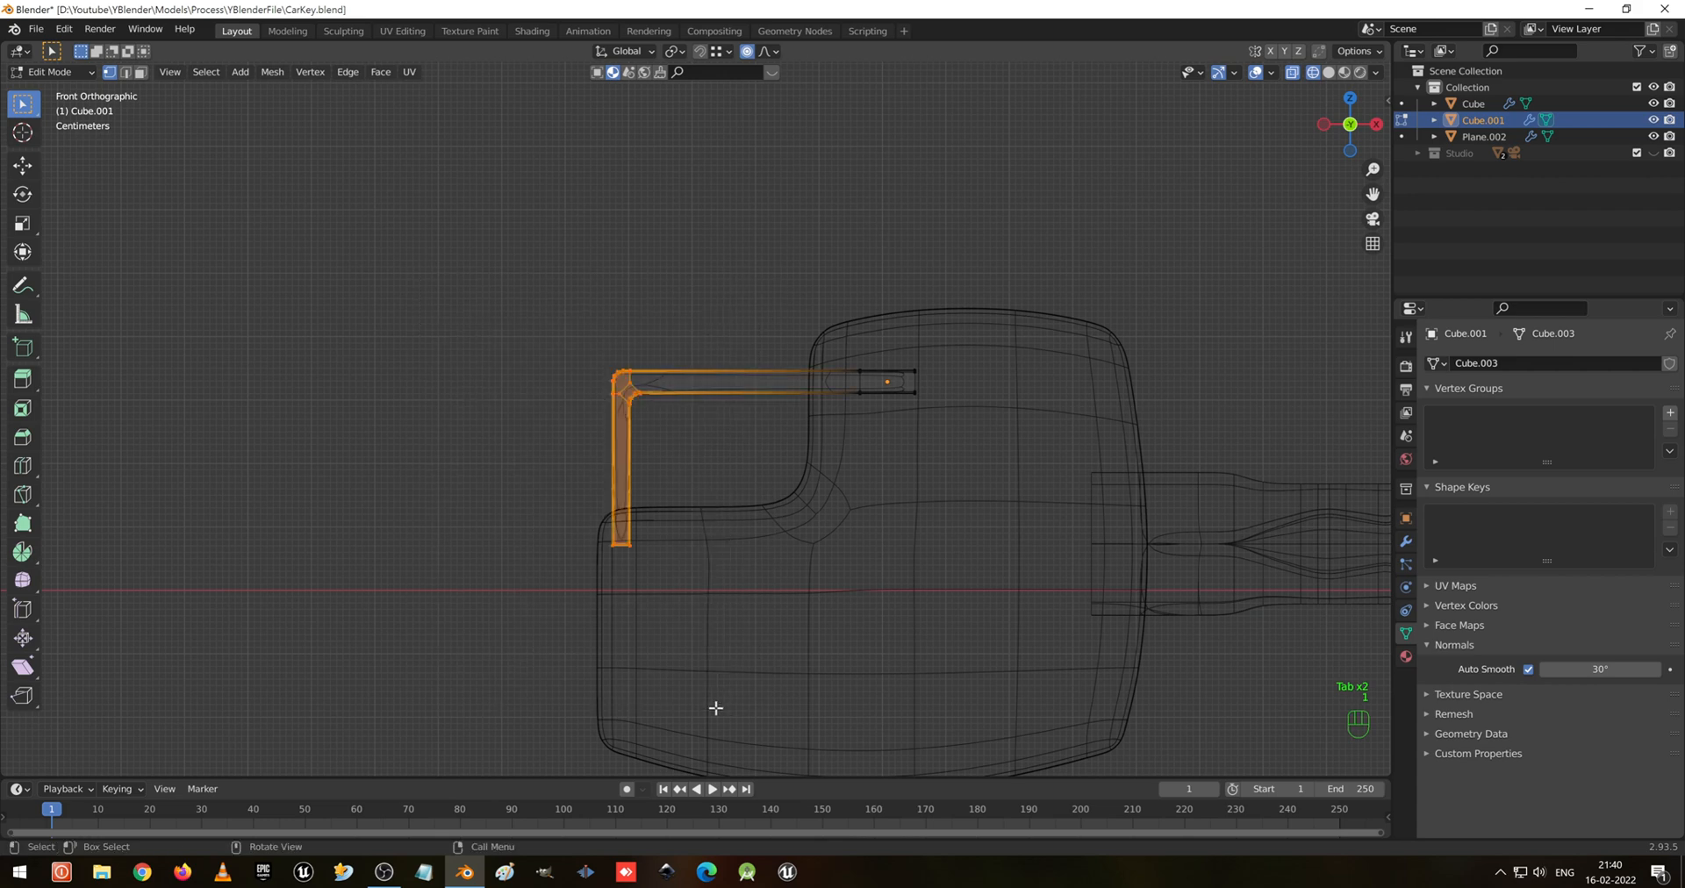
key("g")
key("x")
key("Tab")
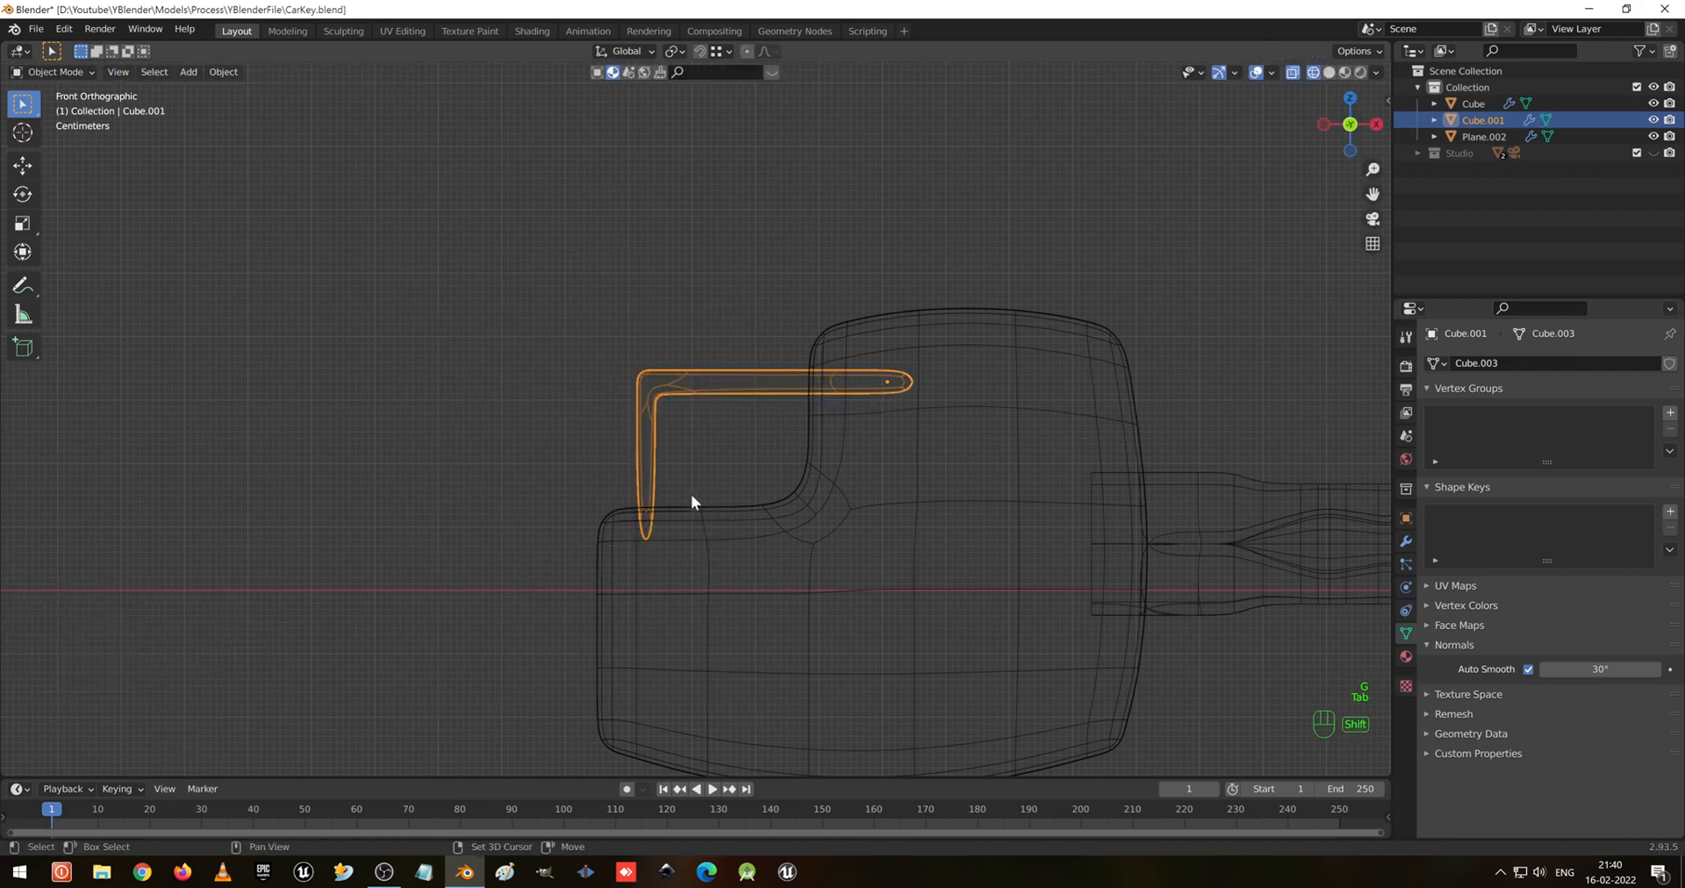
Return to solid display, adjust the bar's height along Z on the head, and save the file
key("shift+z")
middle_click_drag(910, 538, 1019, 586)
left_click(545, 342)
middle_click_drag(545, 341, 779, 334)
left_click(563, 442)
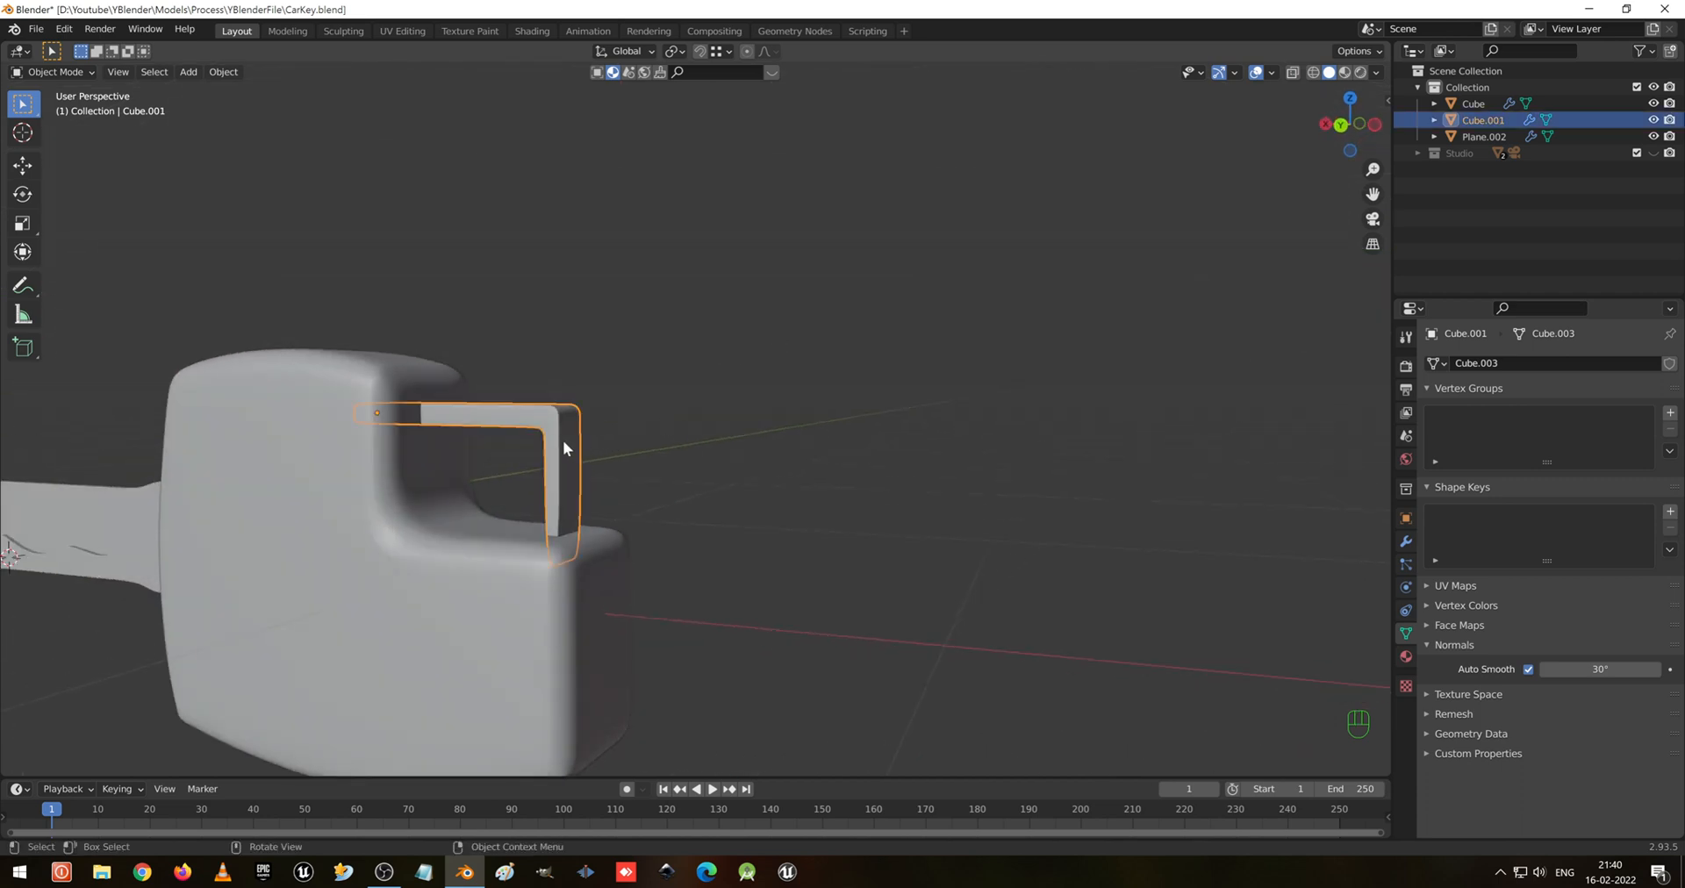
key("g")
key("z")
left_click(693, 433)
left_click(692, 433)
middle_click_drag(693, 434, 622, 482)
key("Tab")
key("Tab")
key("ctrl+s")
In Material Preview shading, add a new material named Cover to the key head
left_click(620, 446)
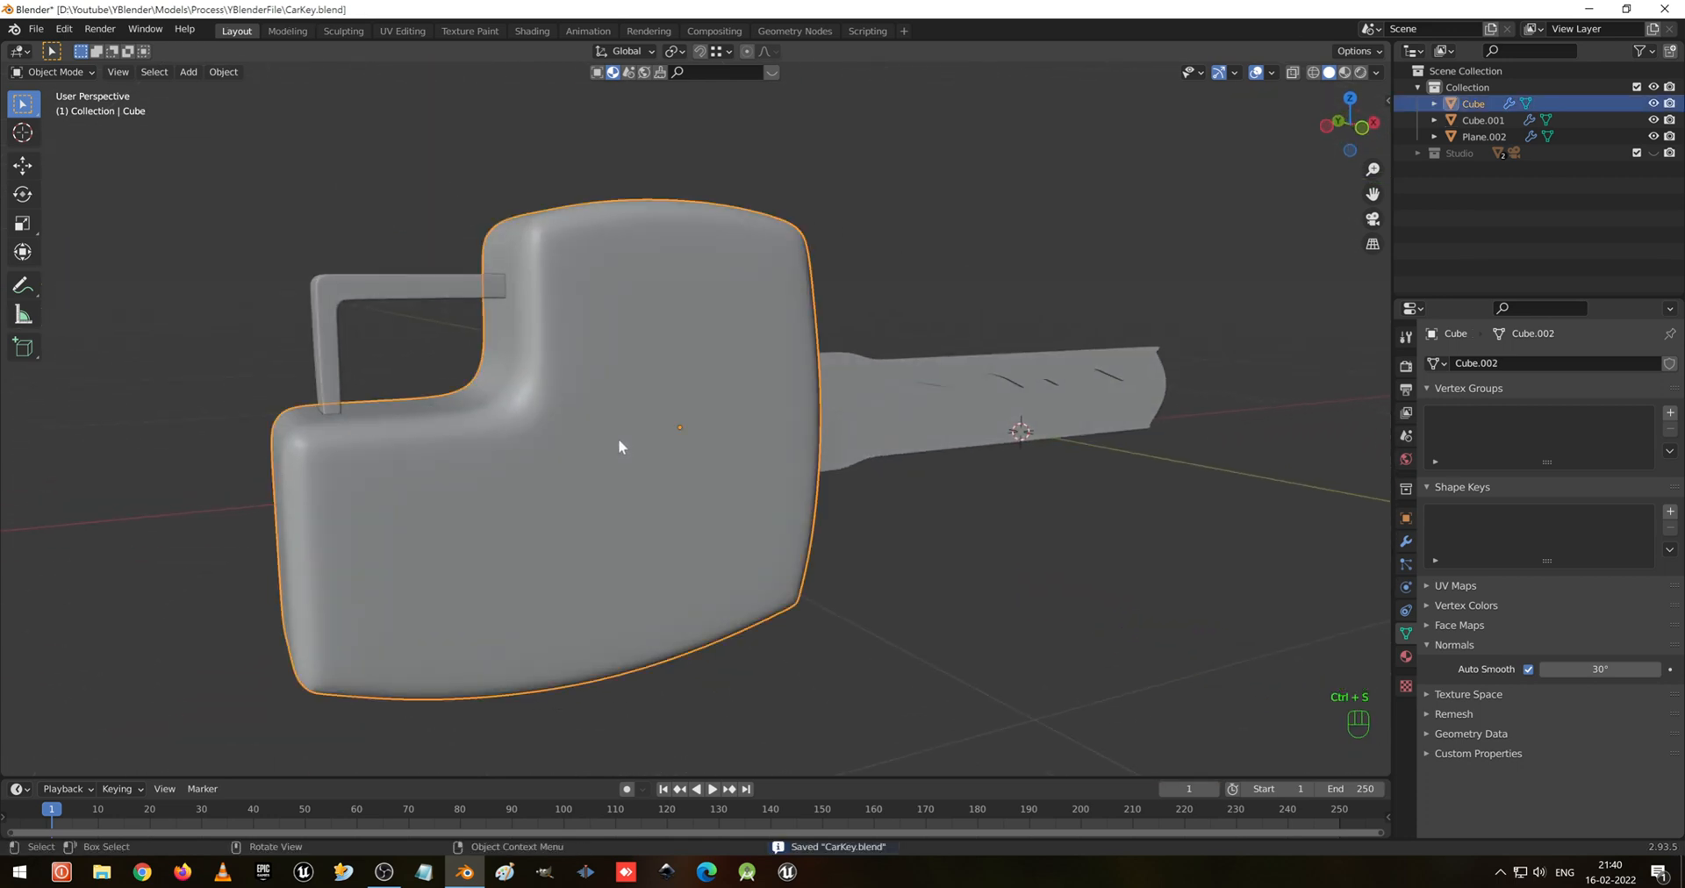
middle_click_drag(771, 572, 694, 502)
left_click(1406, 541)
key("z")
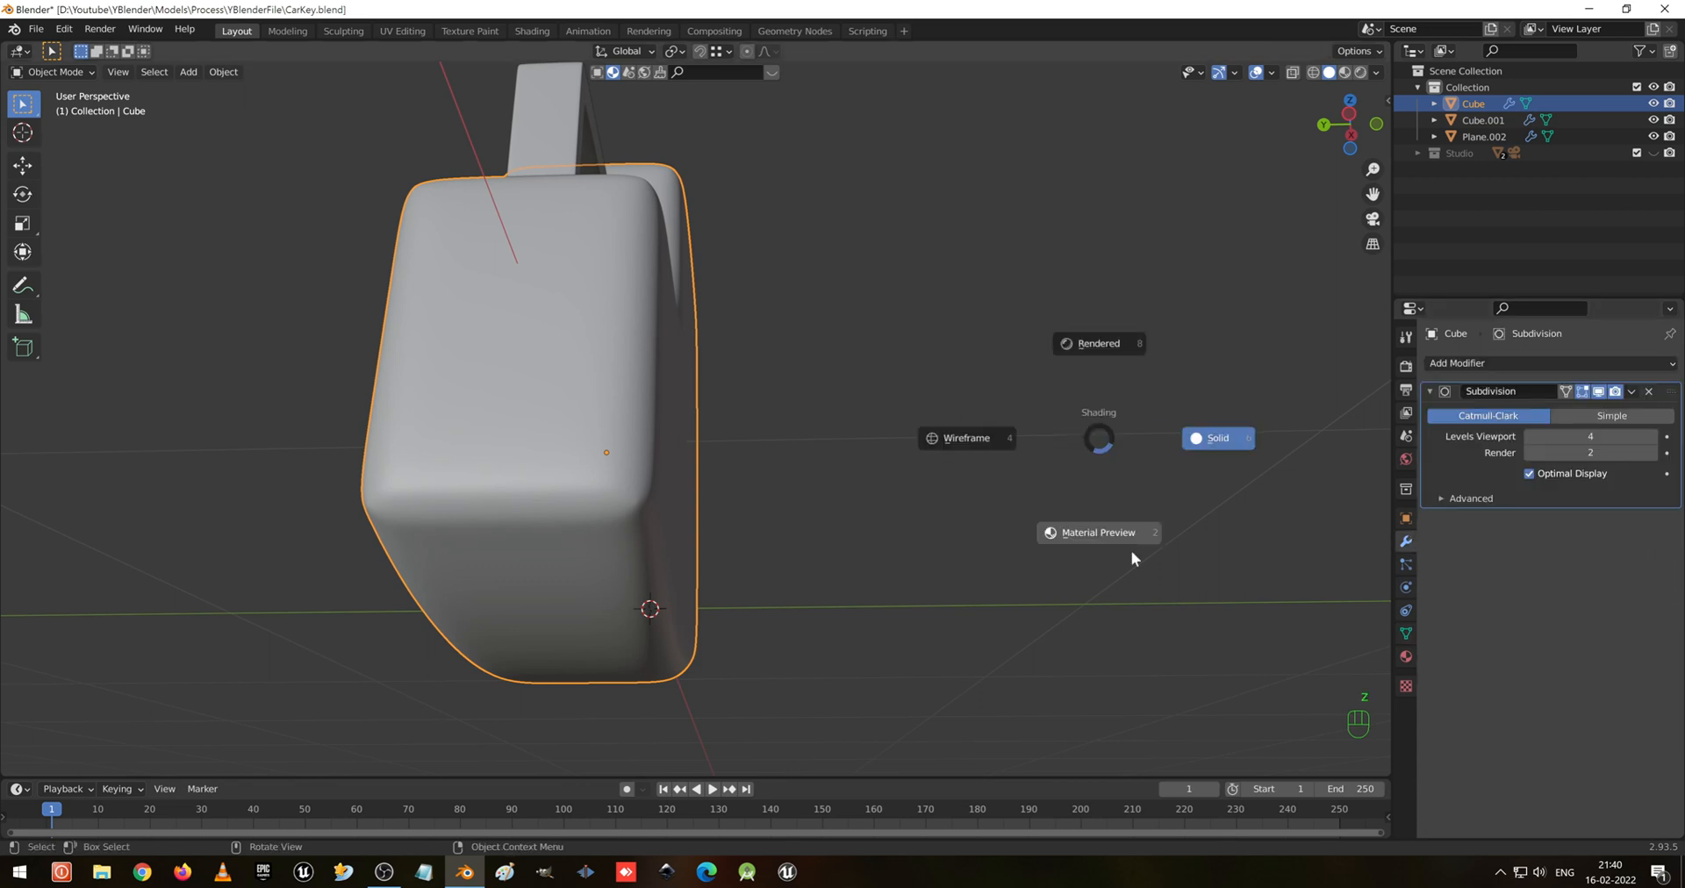
left_click(1131, 550)
left_click(1406, 657)
left_click(1524, 466)
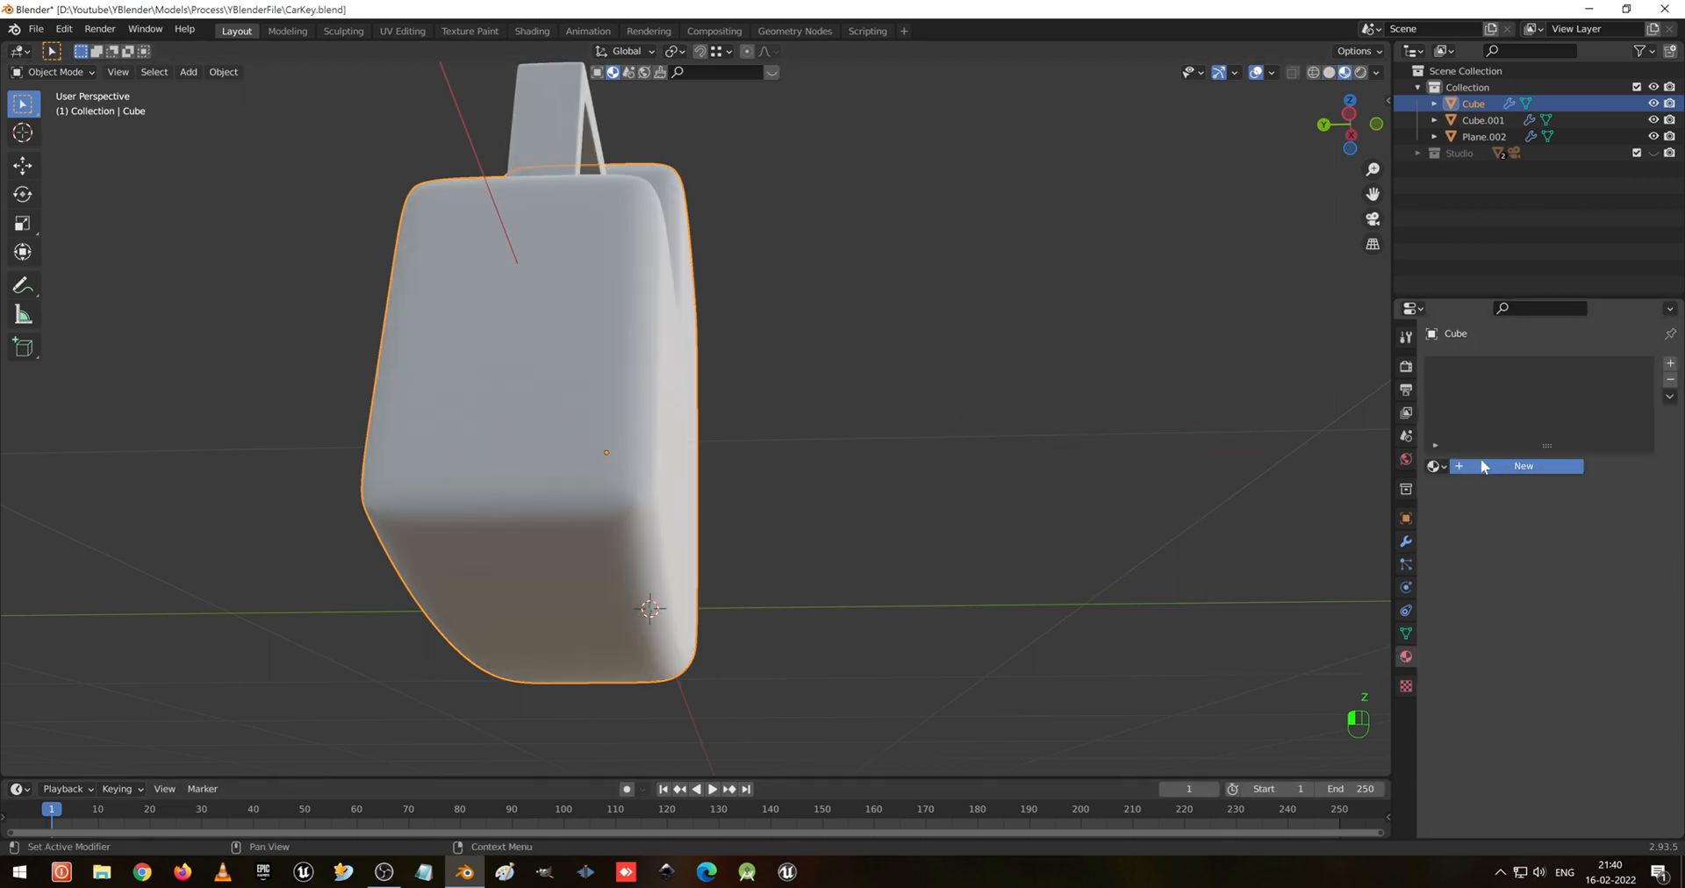
left_click(1492, 466)
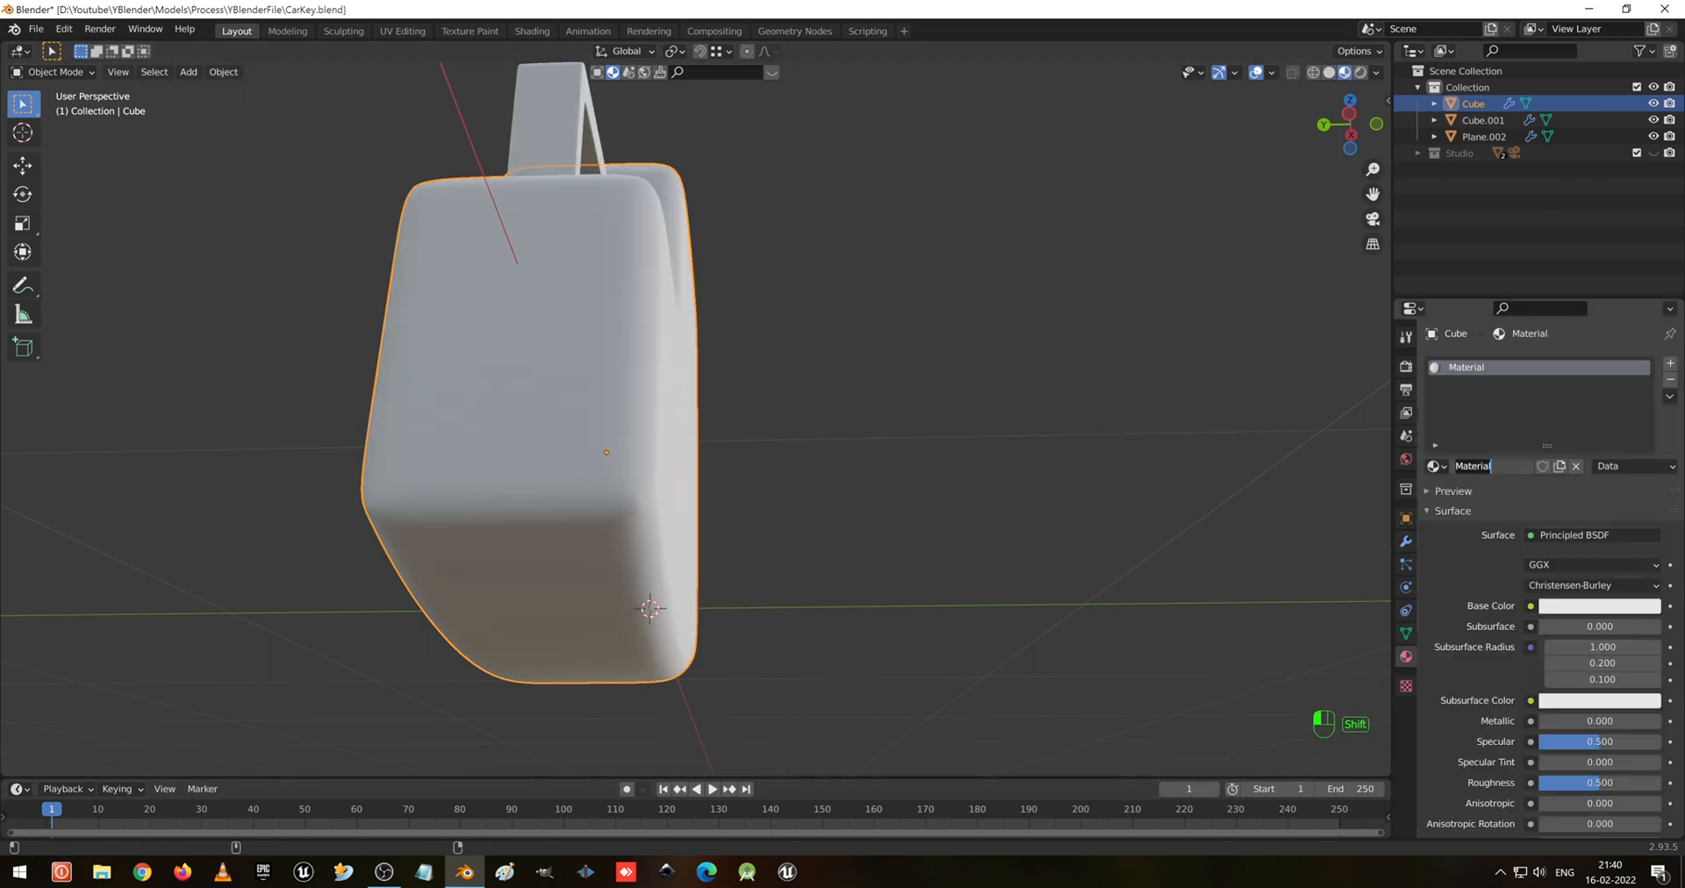
type("Cover")
key("Return")
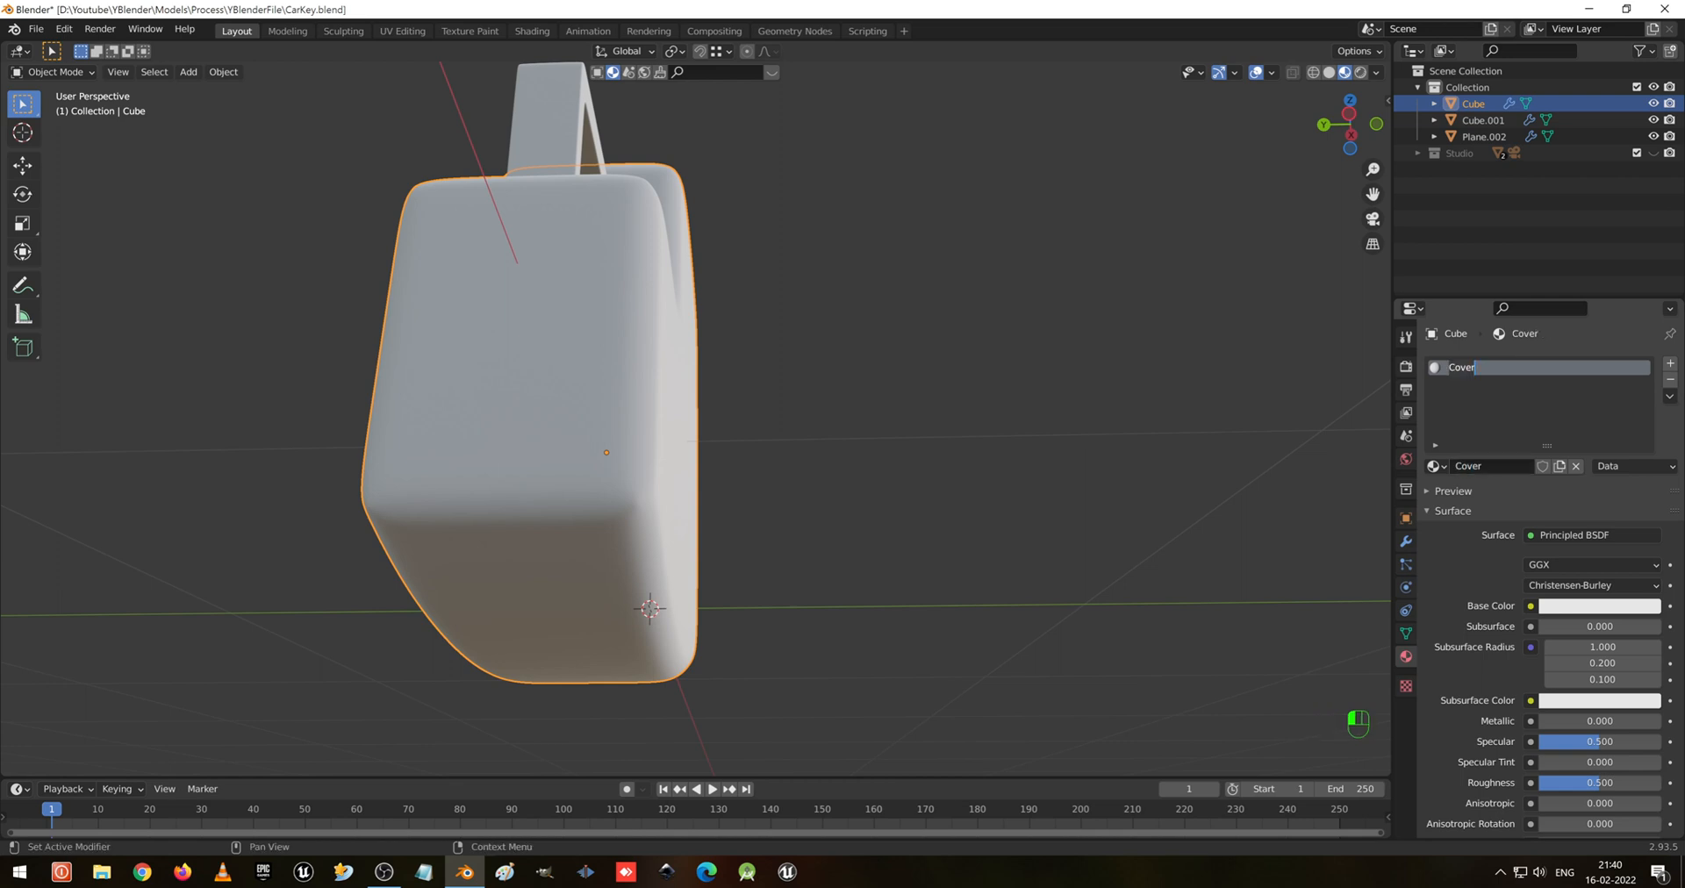
Set the Cover material's base color to black, roughness to 0.707 and specular to 0.229
left_click(1592, 608)
left_click_drag(1646, 456, 1648, 492)
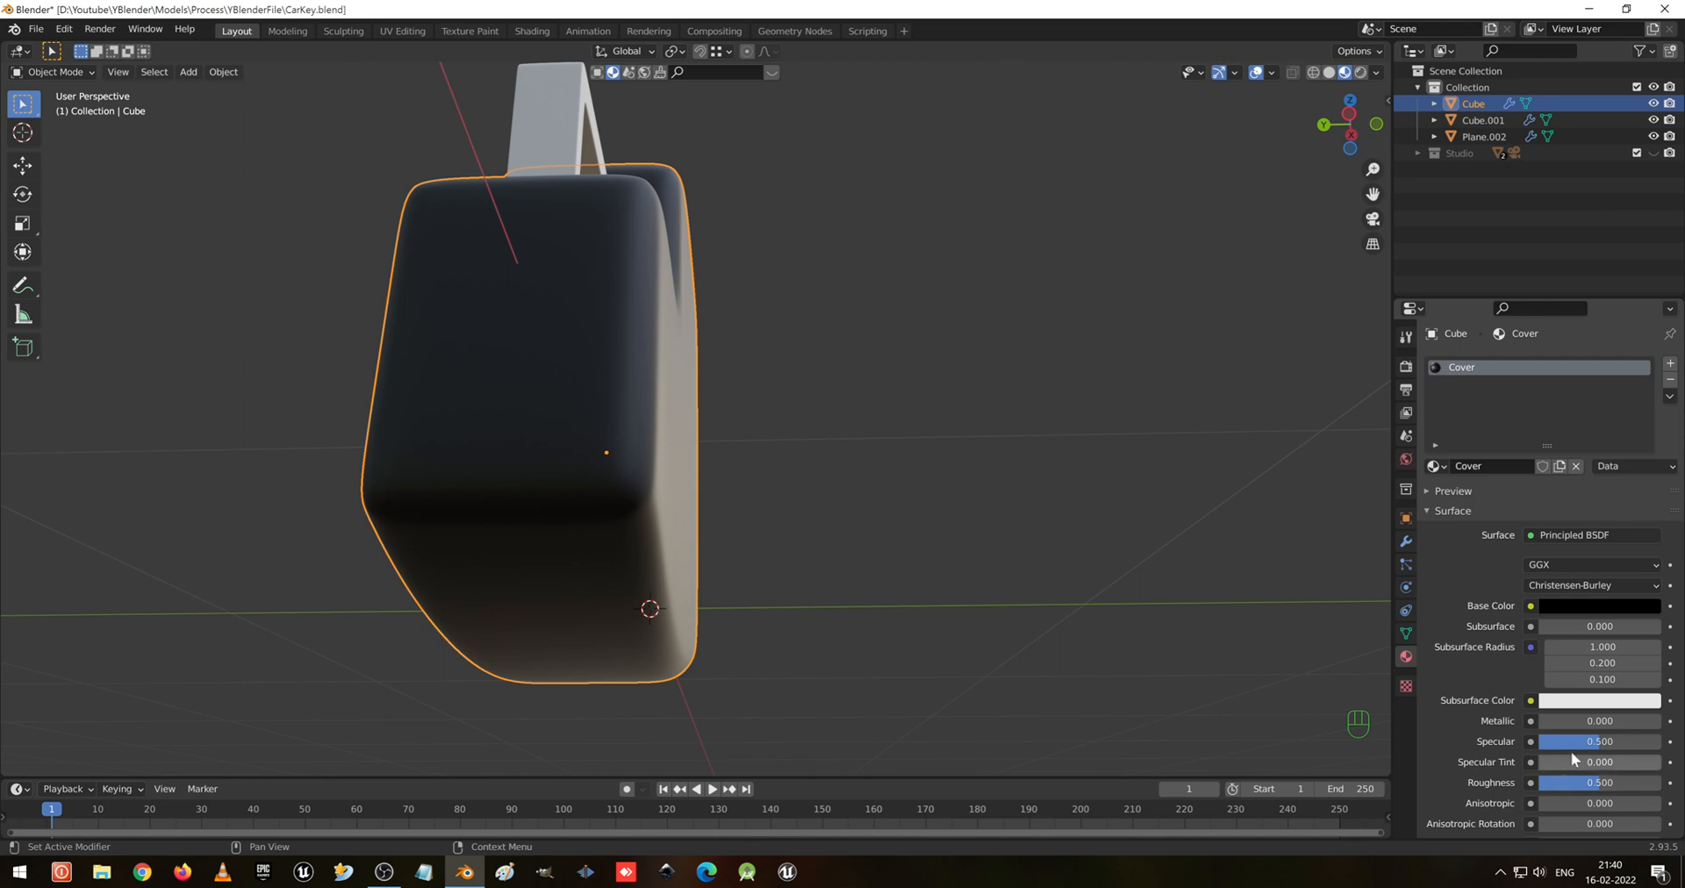
left_click_drag(1594, 780, 1615, 780)
middle_click_drag(615, 474, 1103, 618)
left_click_drag(1578, 742, 1551, 742)
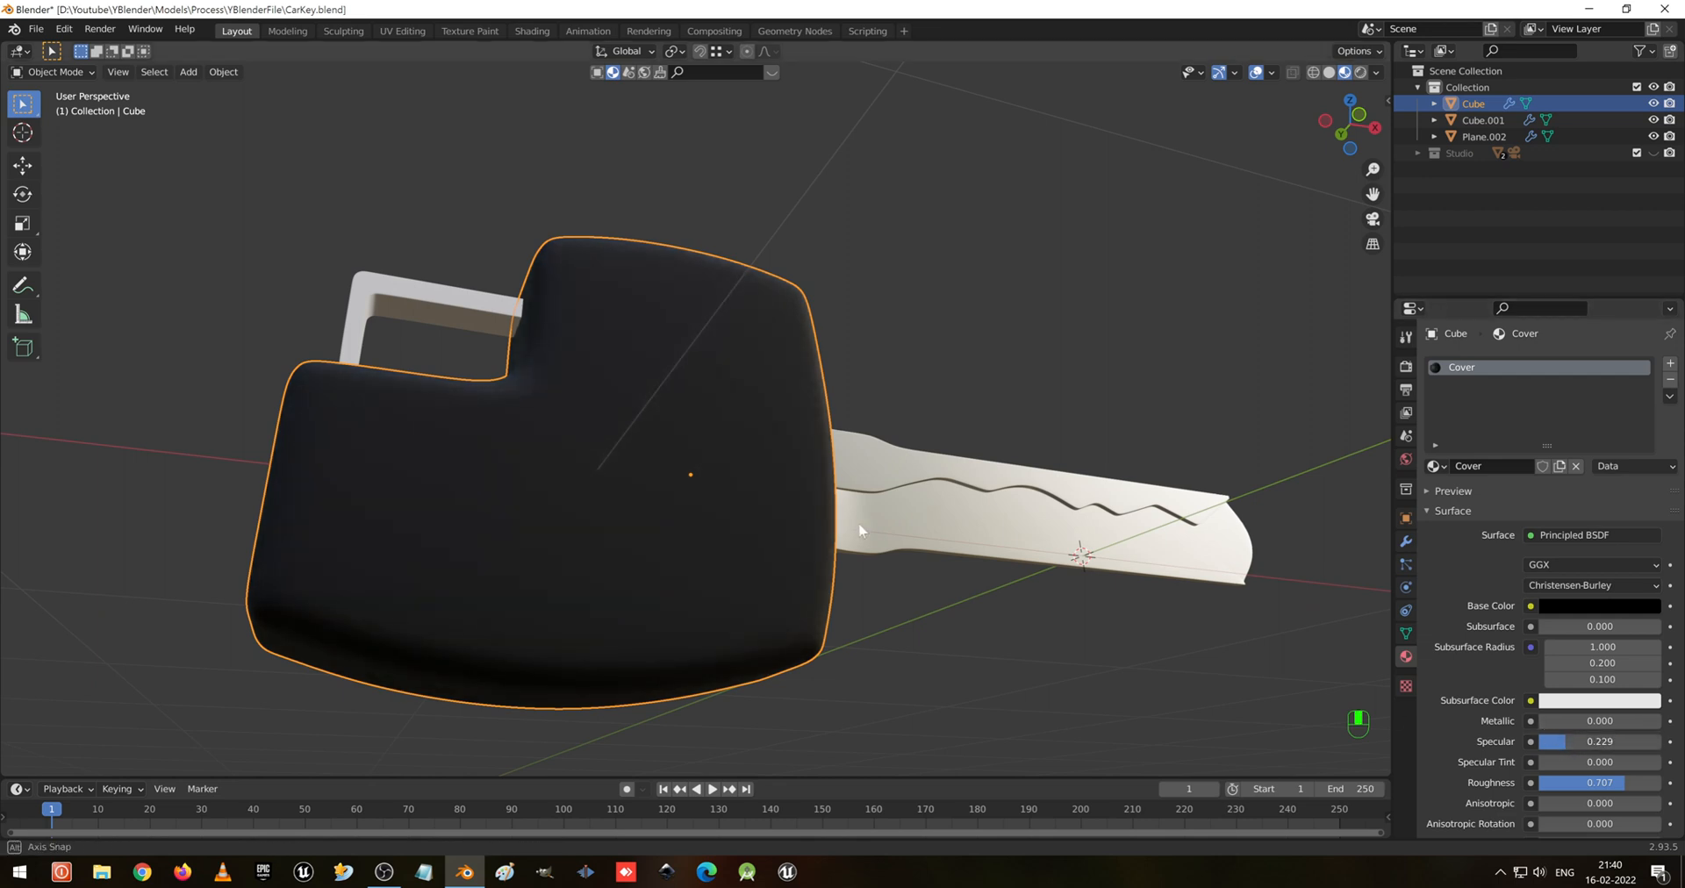
Assign the existing Key material to the key-ring bar
middle_click_drag(858, 523, 982, 214)
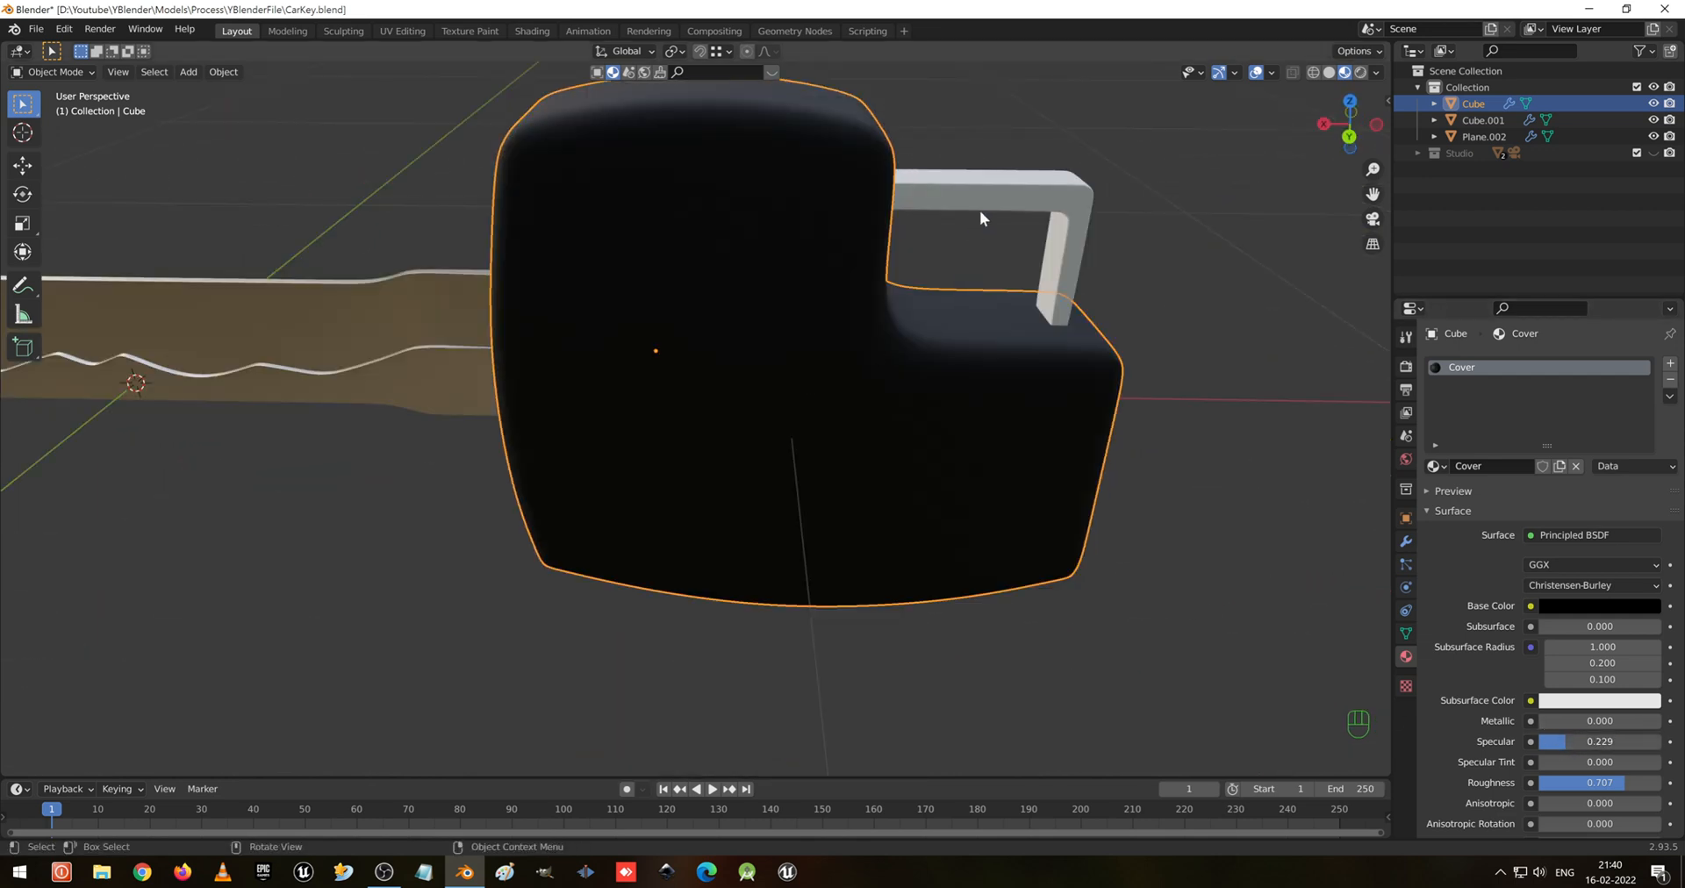
left_click(997, 230)
left_click(1431, 466)
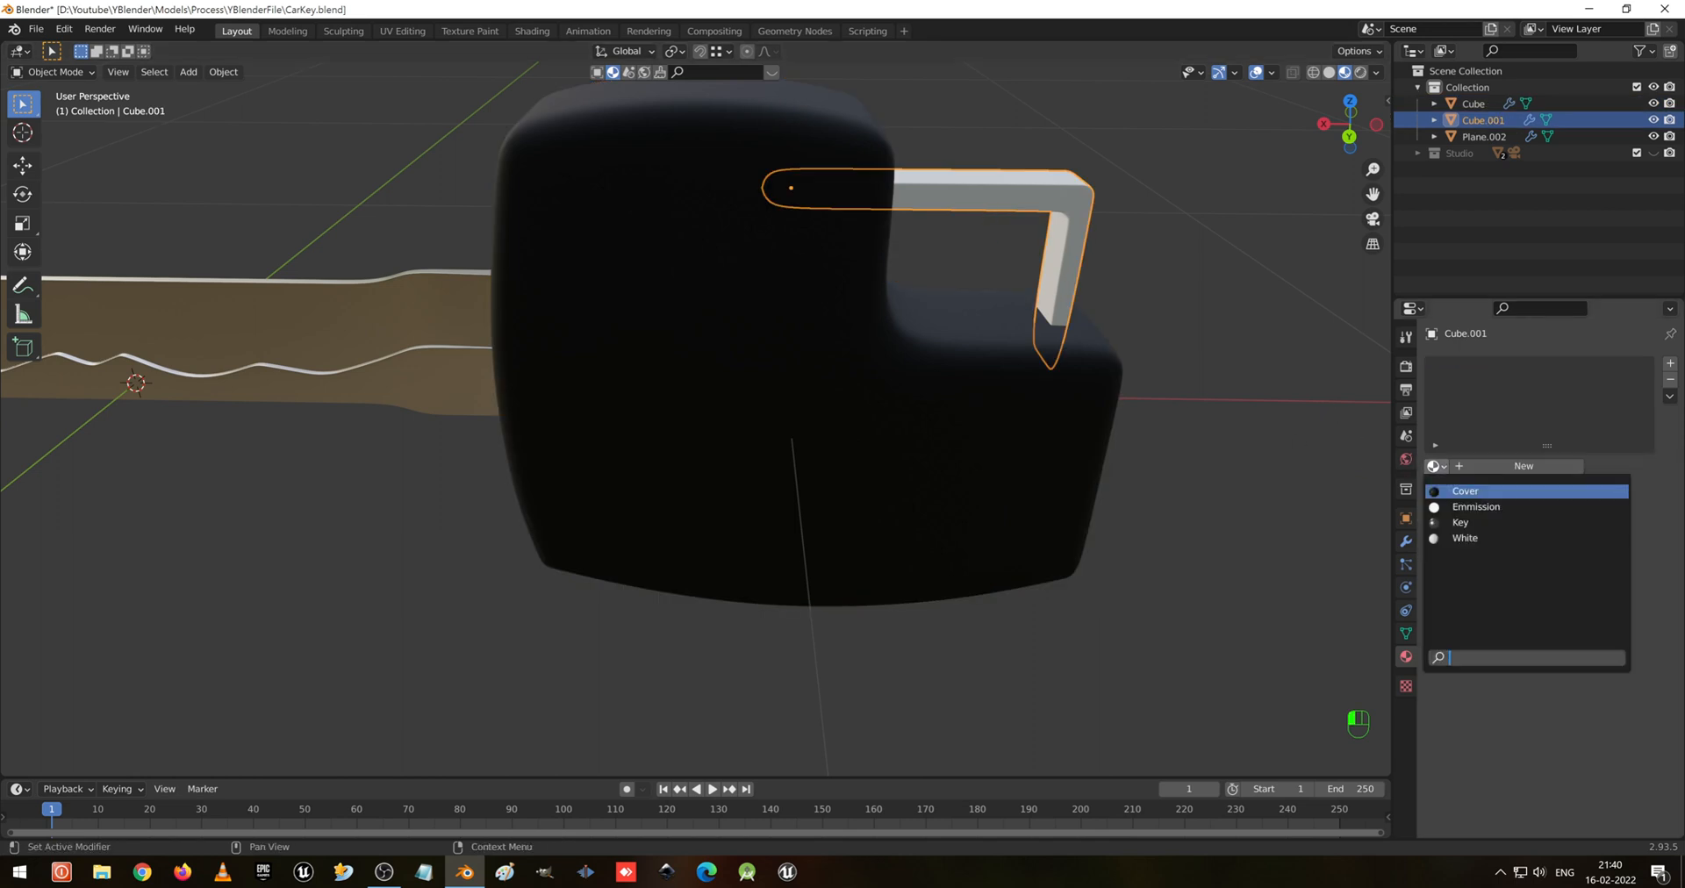
left_click(1475, 525)
middle_click_drag(1171, 335, 760, 270)
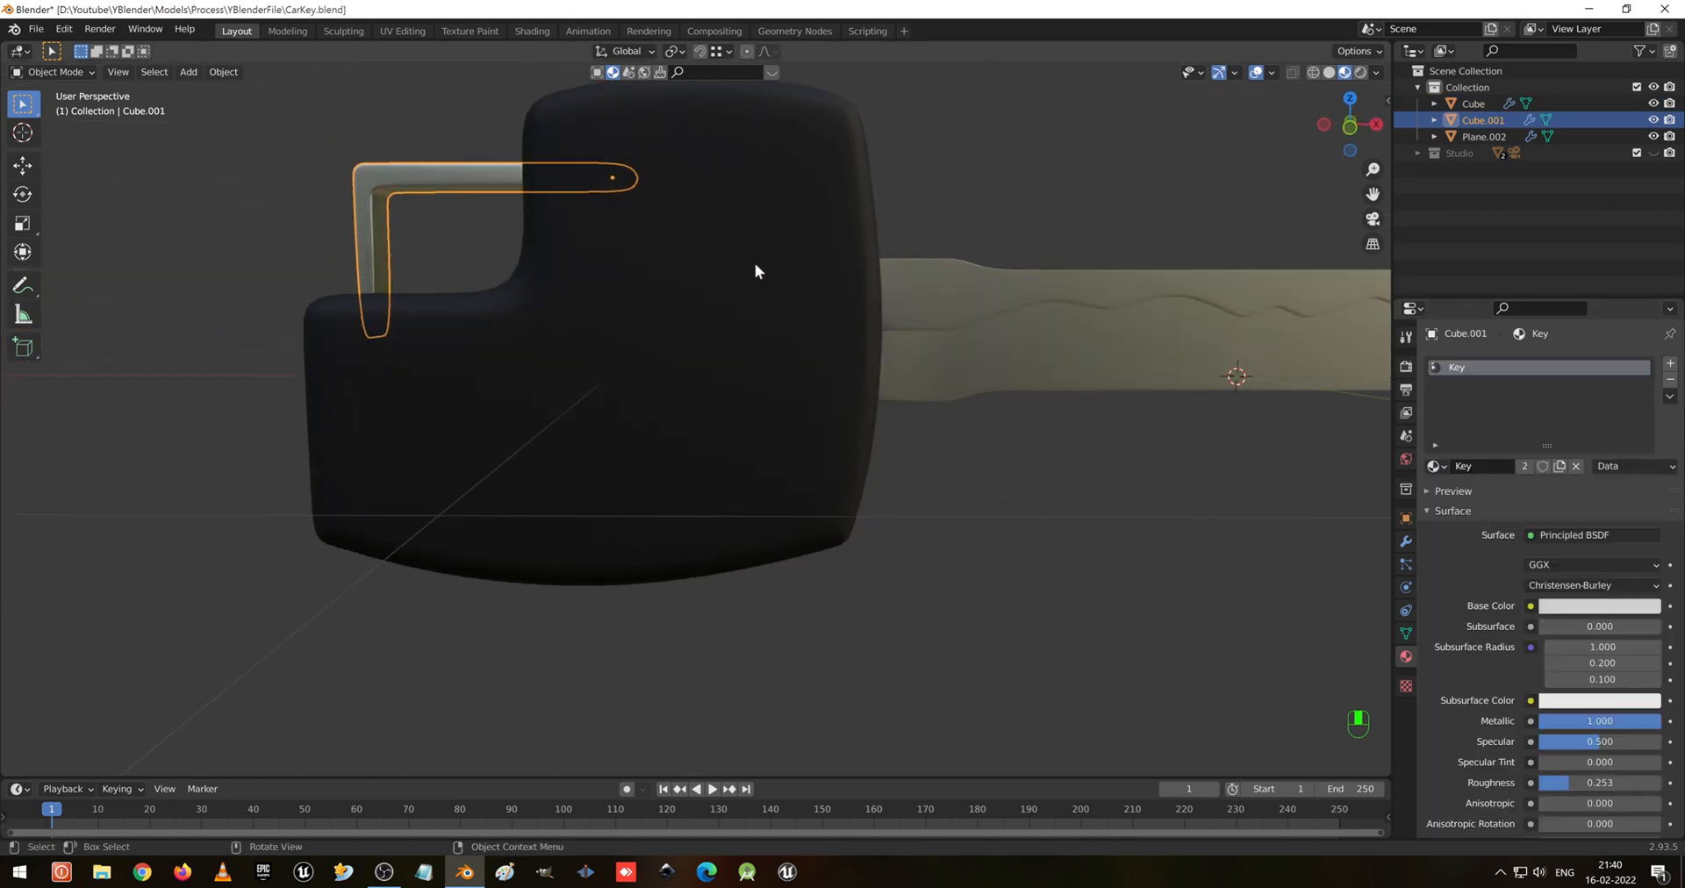
left_click(1049, 142)
mouse_move(1050, 142)
middle_mouse_down()
mouse_move(741, 255)
mouse_move(774, 313)
mouse_move(706, 261)
mouse_move(609, 260)
mouse_move(739, 257)
mouse_move(639, 377)
mouse_move(739, 344)
mouse_move(858, 365)
mouse_move(785, 362)
middle_mouse_up()
Switch the viewport to solid shading and open the key head's mesh for editing
key("Tab")
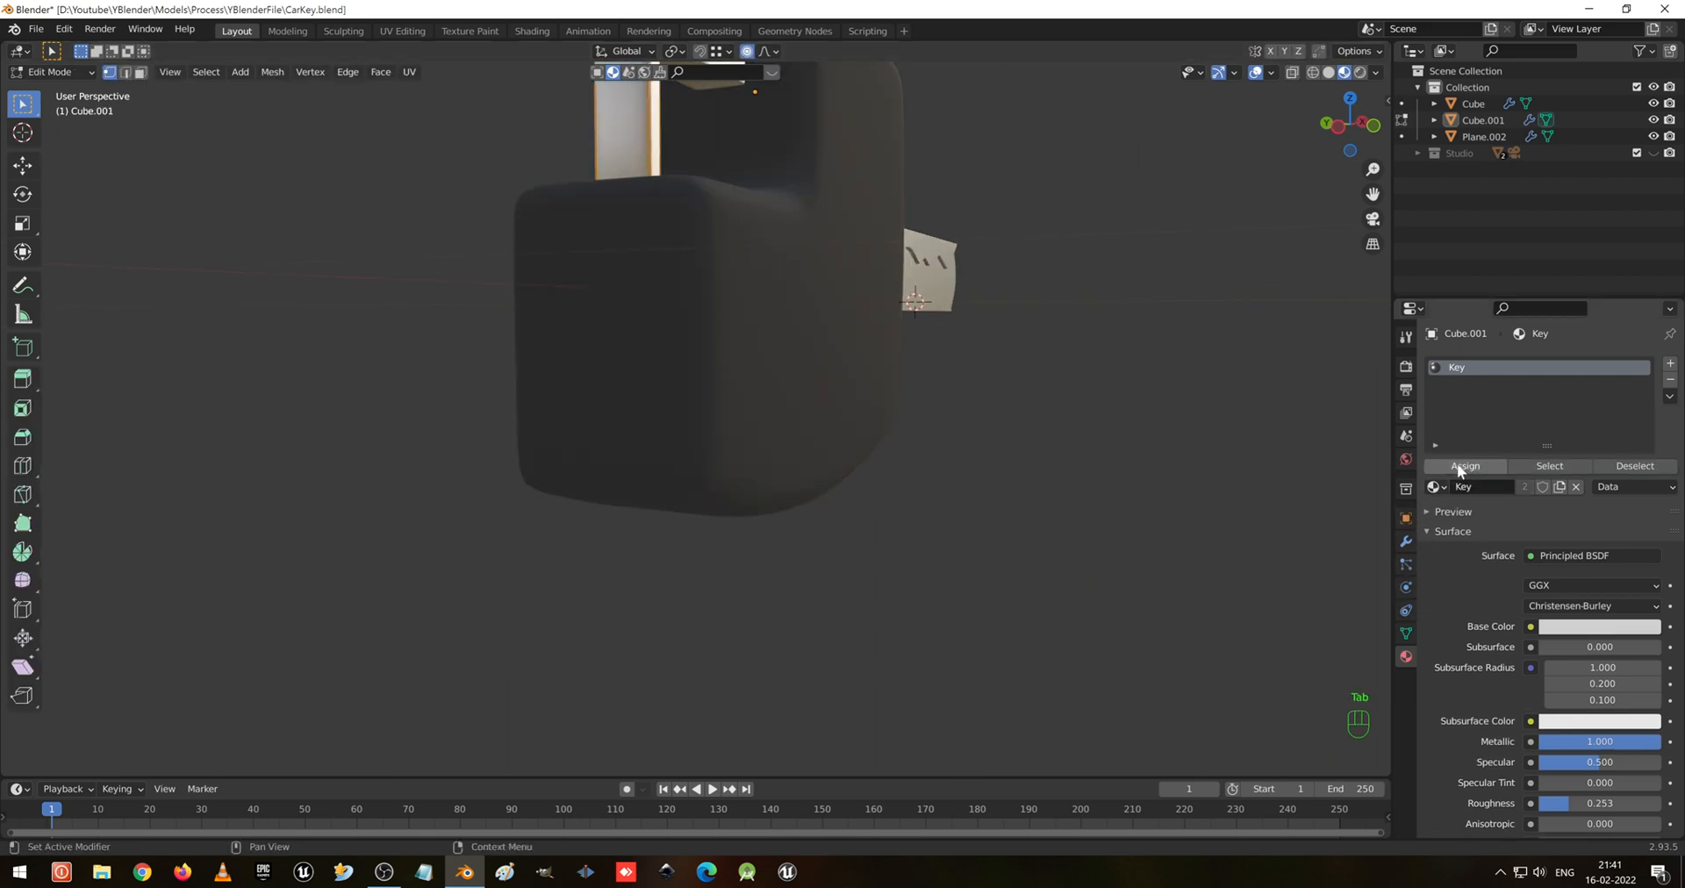
key("z")
left_click(1320, 475)
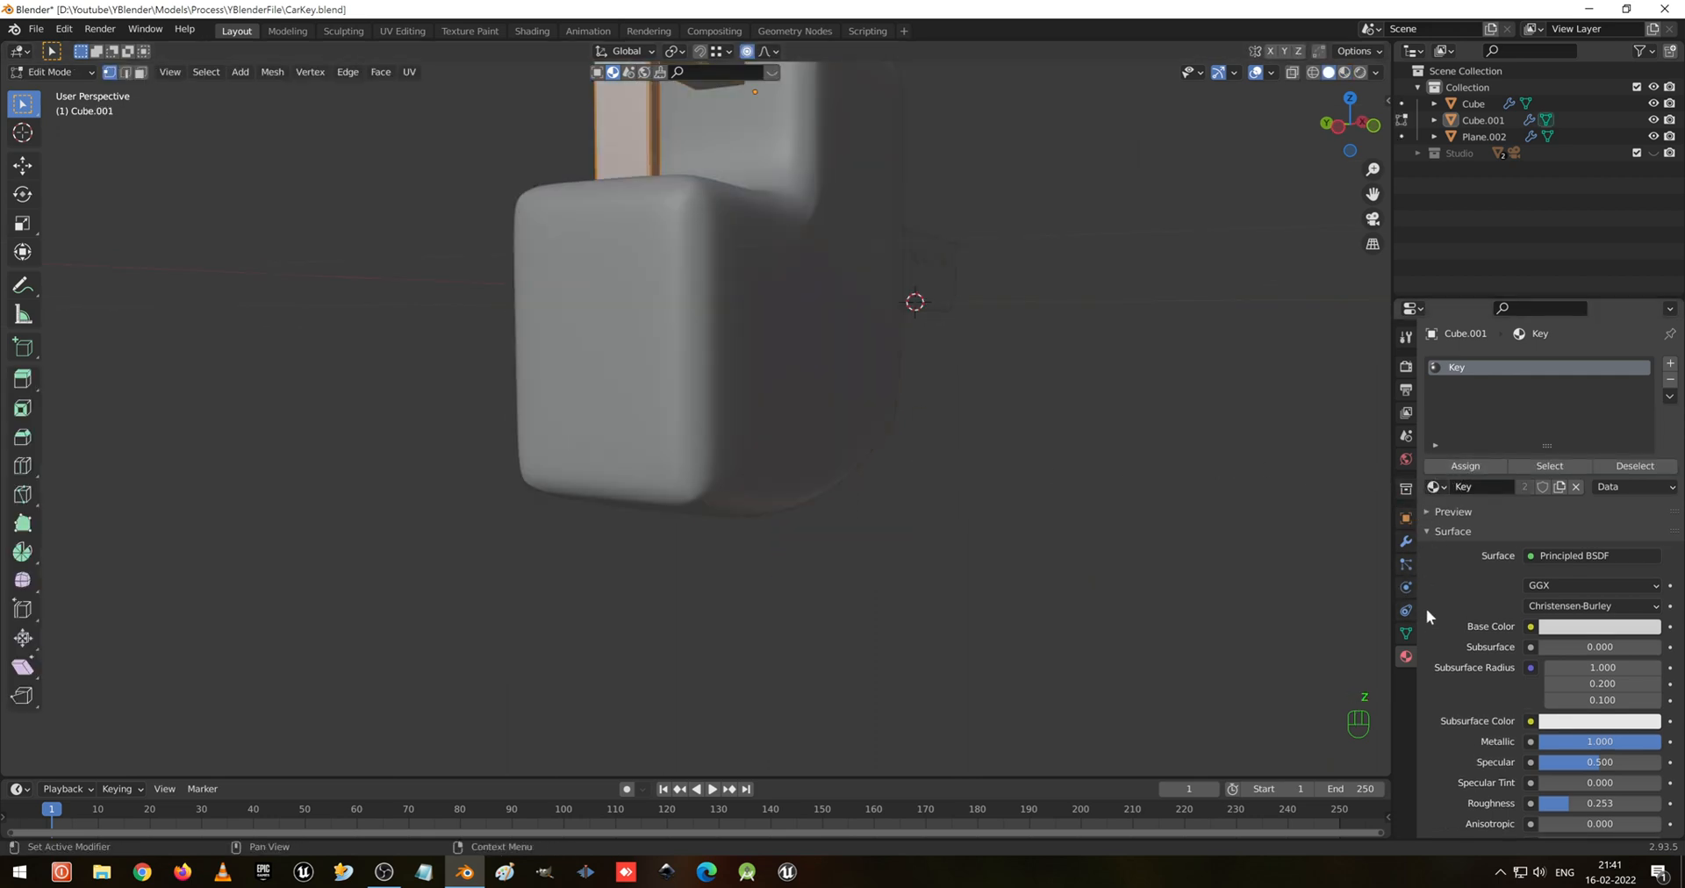
middle_click_drag(1027, 409, 762, 325)
key("Tab")
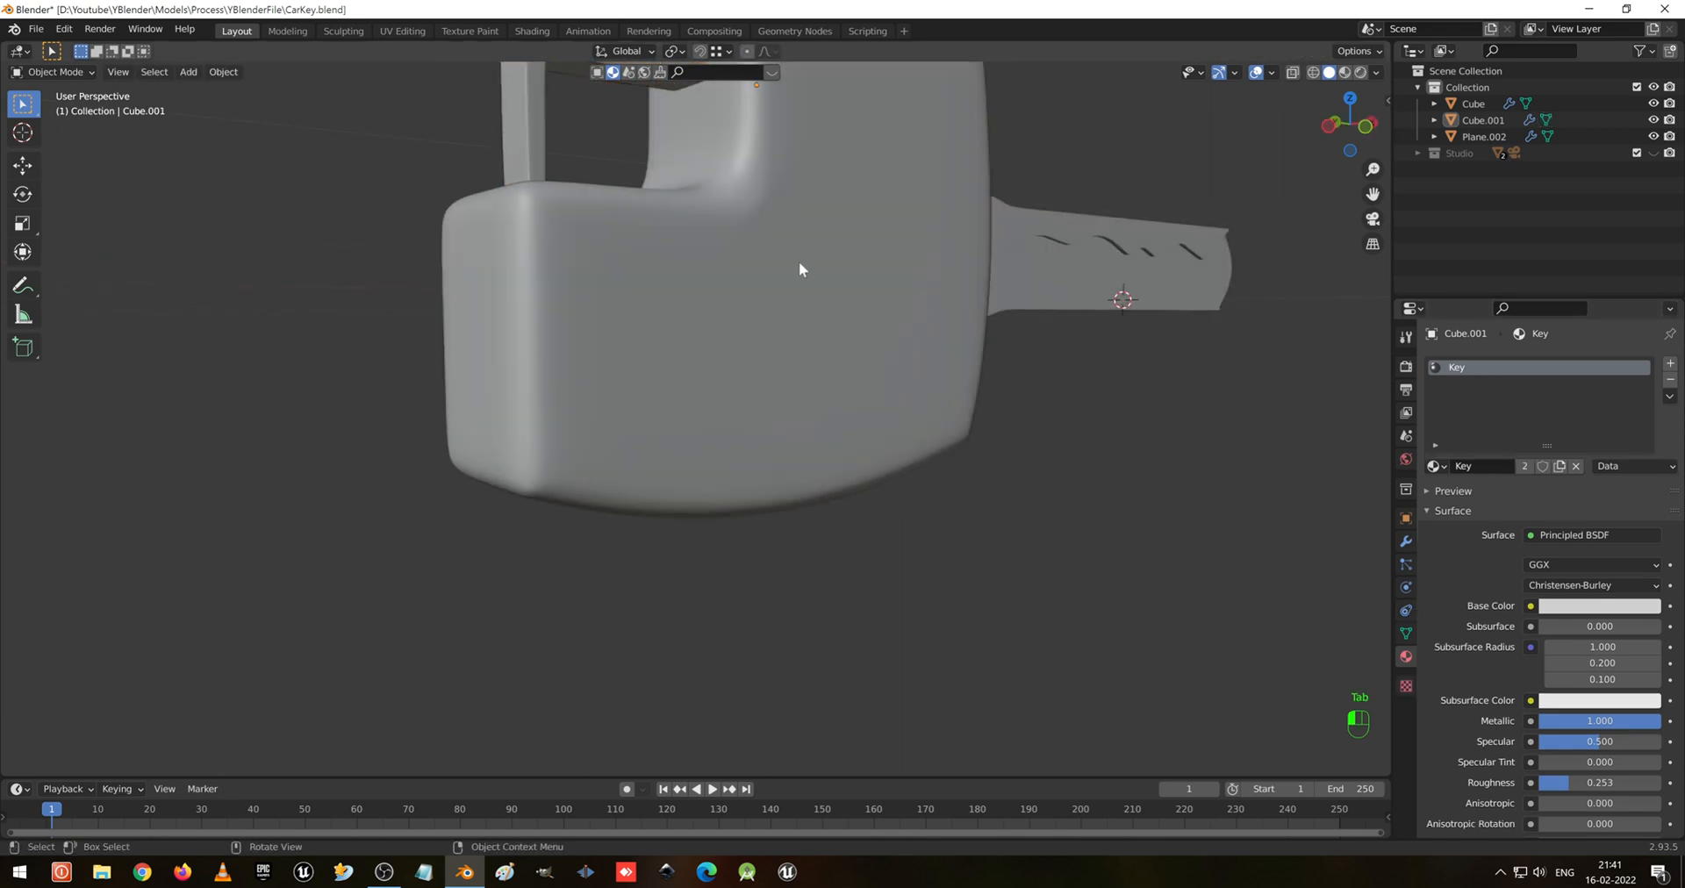
left_click(798, 259)
middle_click_drag(811, 232, 667, 348)
key("Tab")
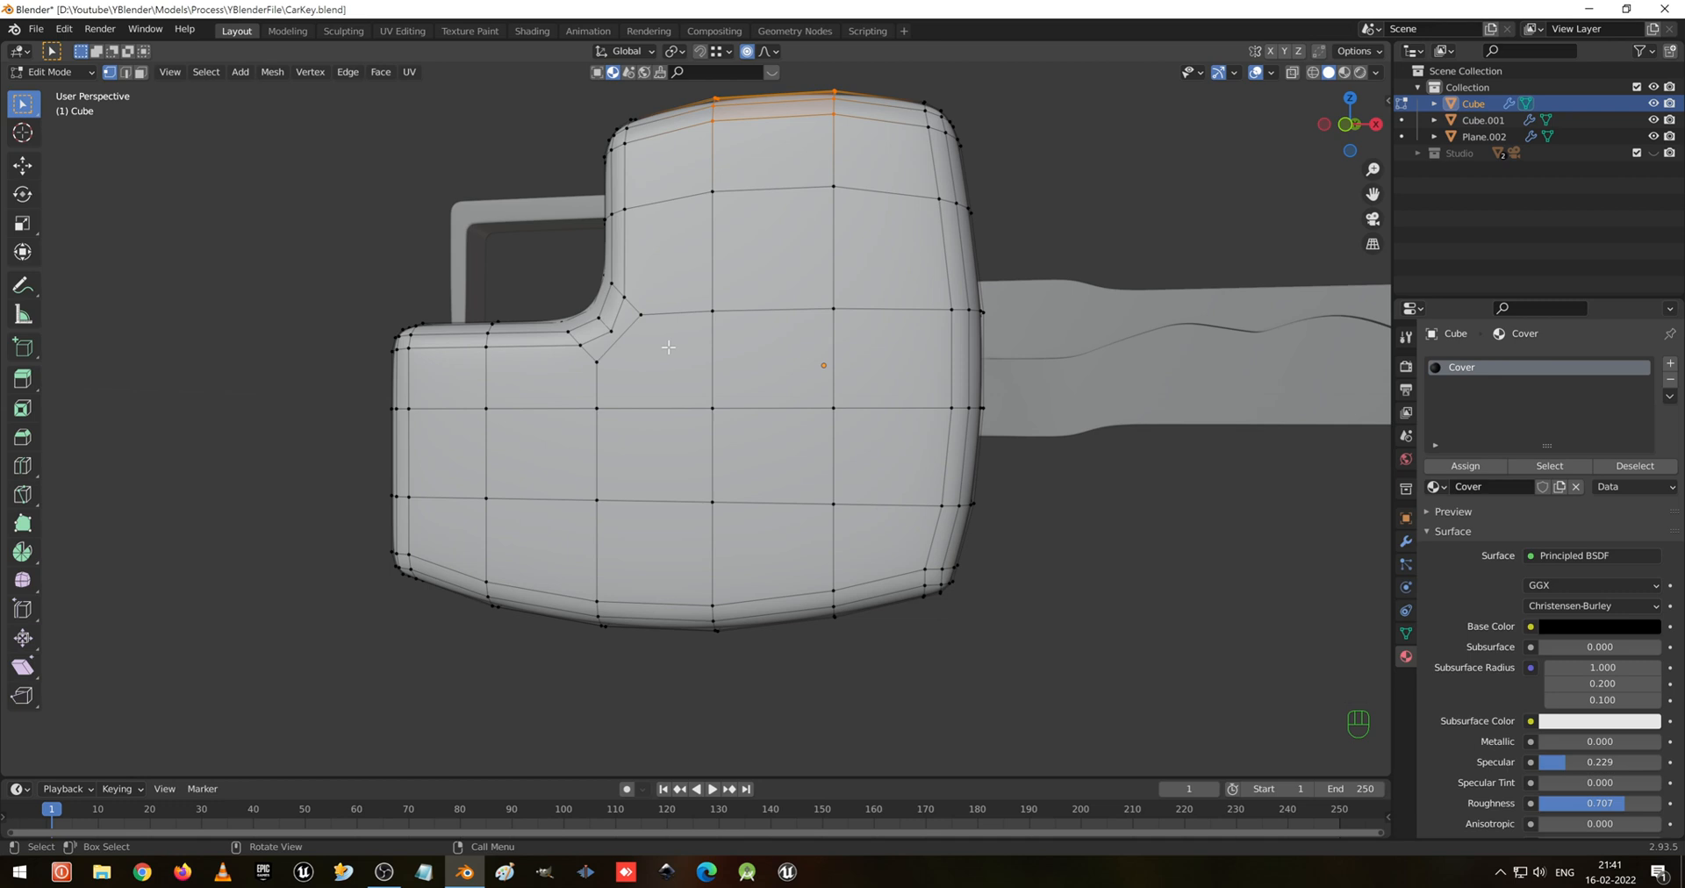
In right wireframe view, select the mid-height vertices on the head's +Y side and disable proportional editing
middle_click_drag(715, 307, 523, 316)
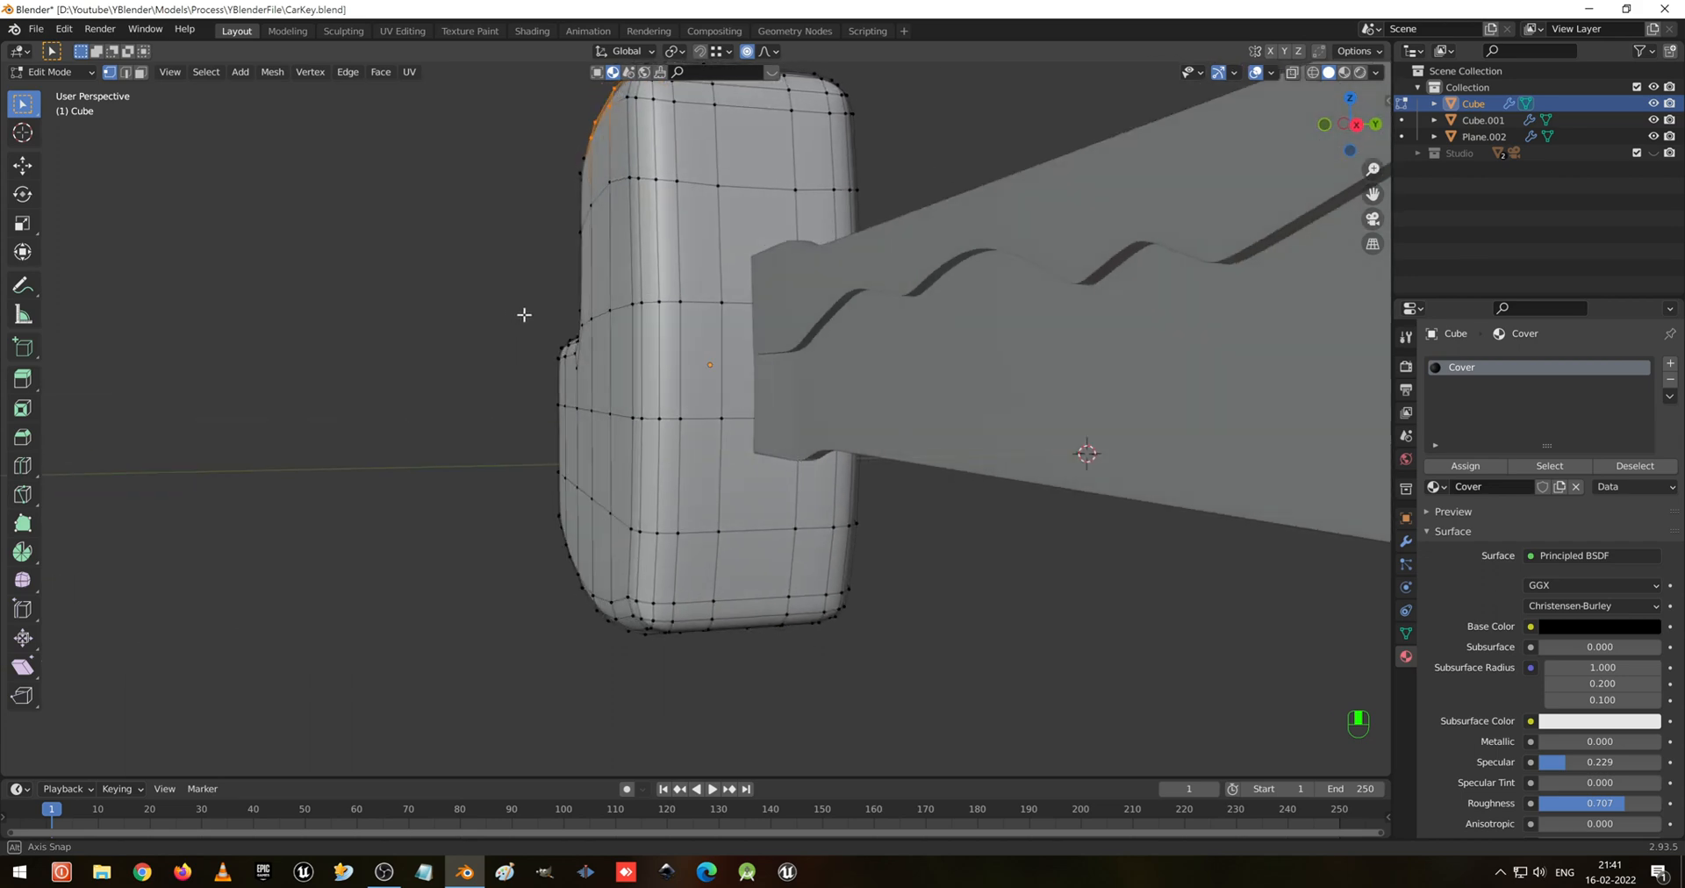
key("KP_1")
key("KP_3")
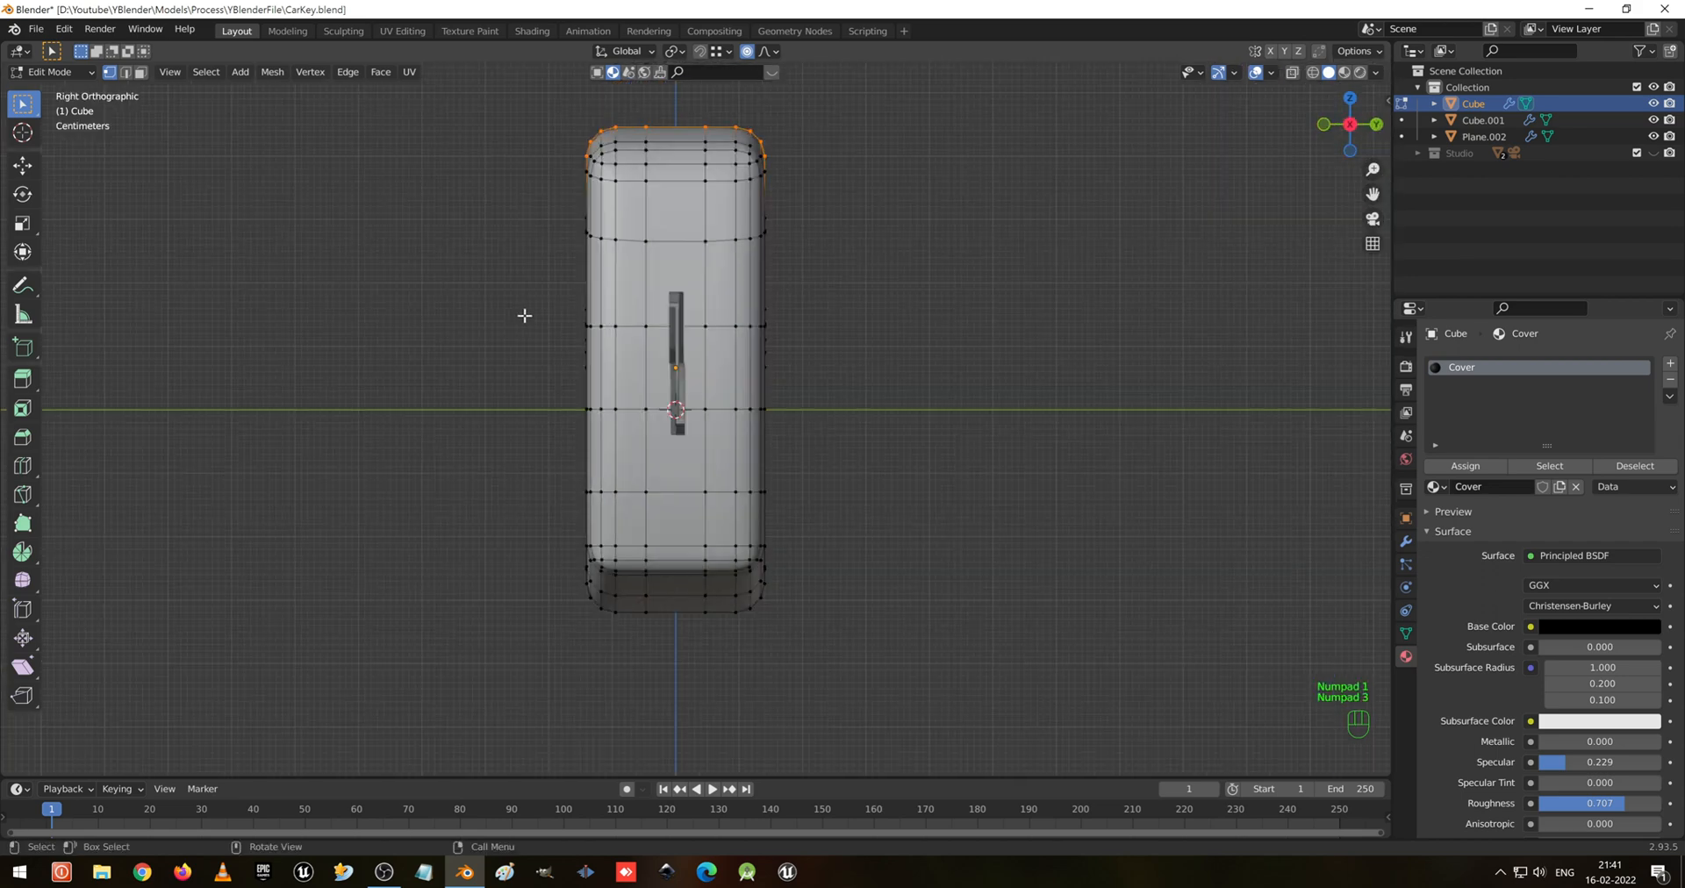
key("shift+z")
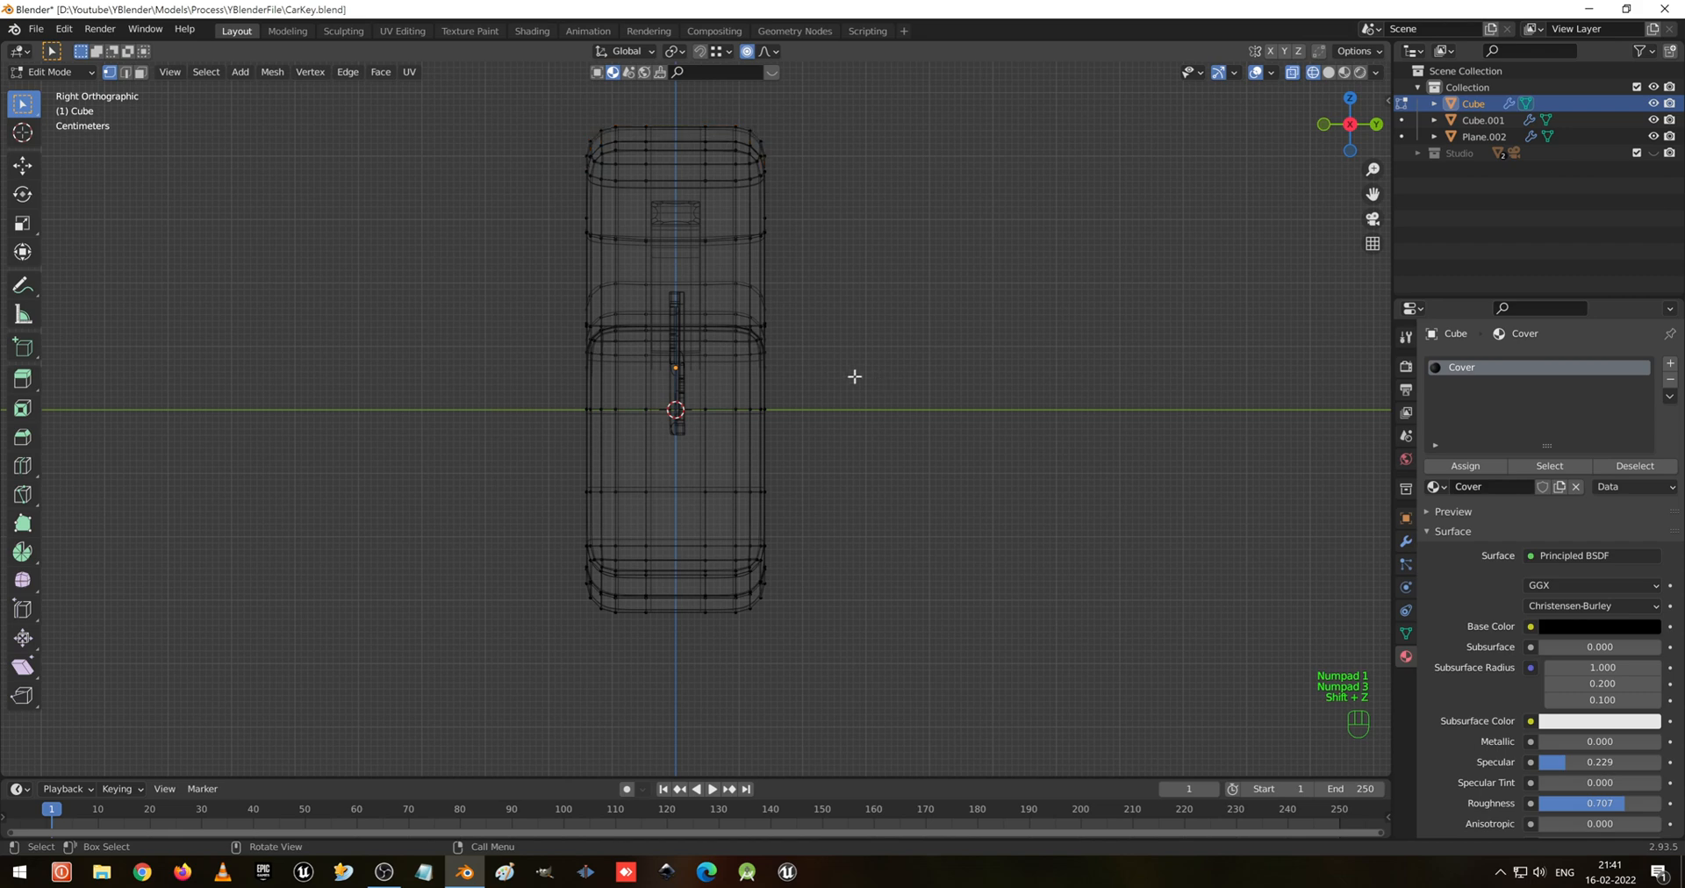
key("shift+z")
key("shift+z")
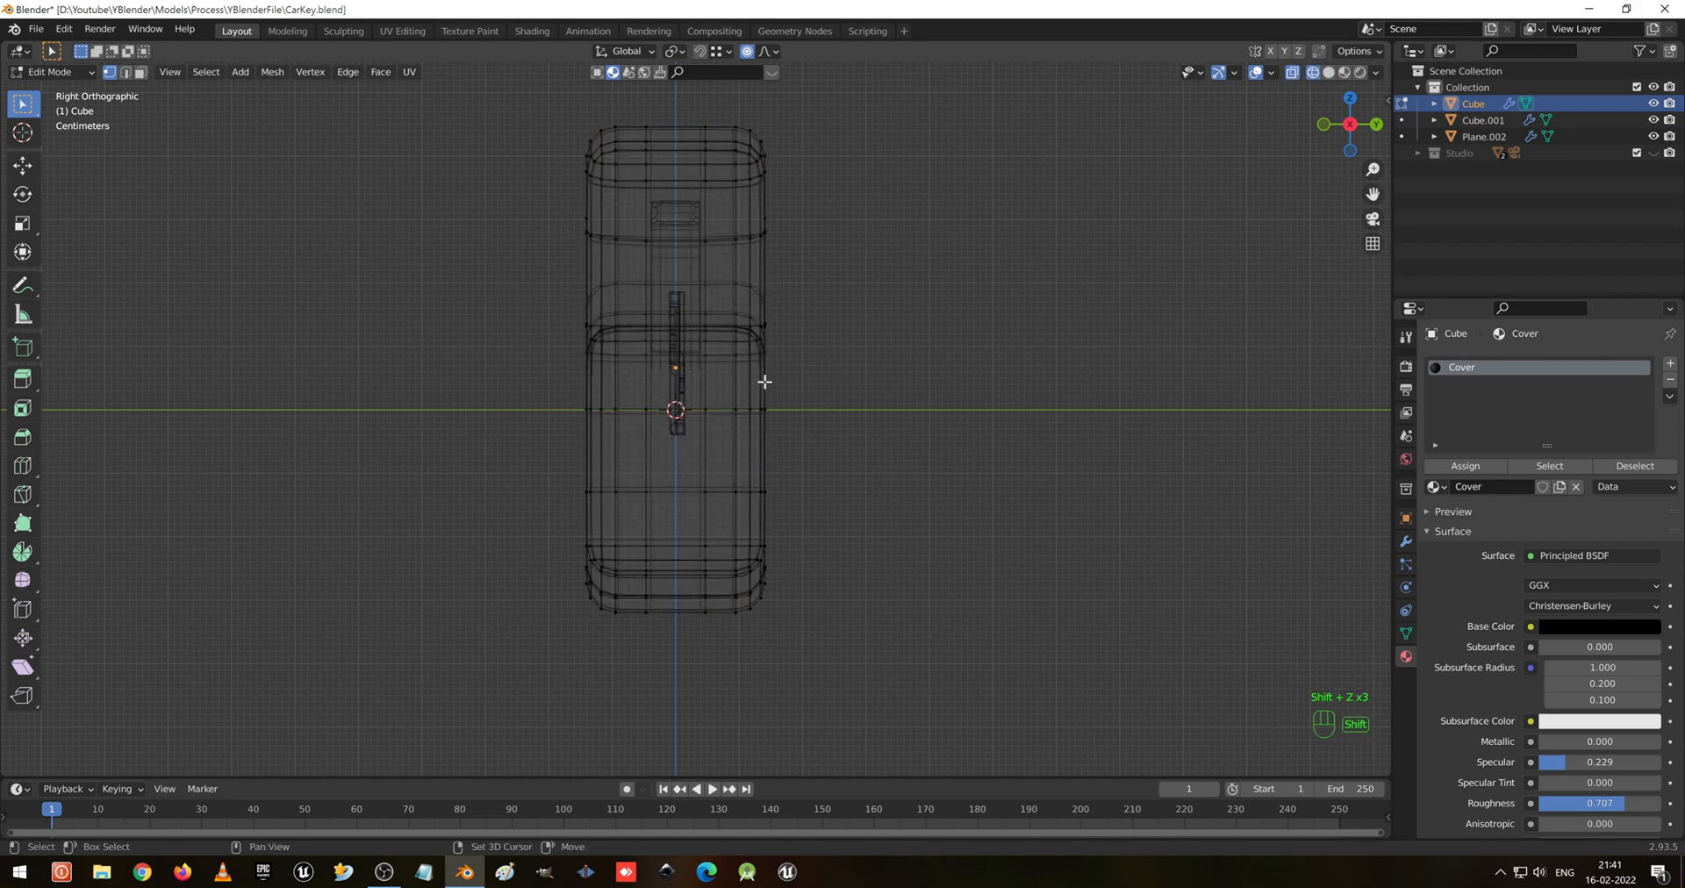
left_click_drag(717, 378, 815, 438)
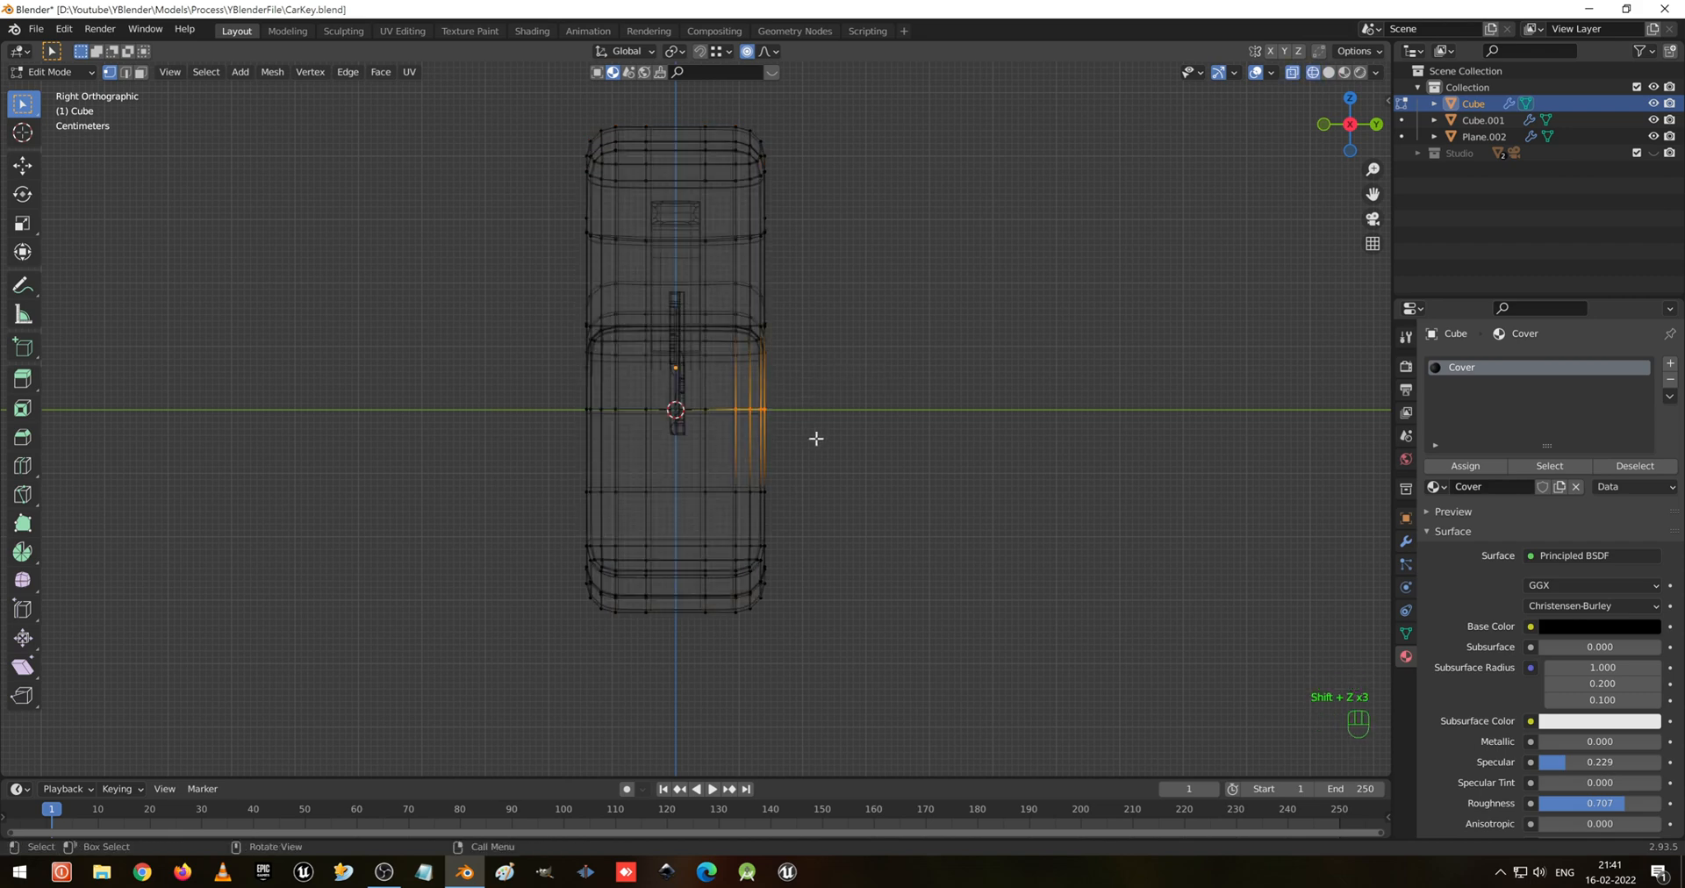
key("g")
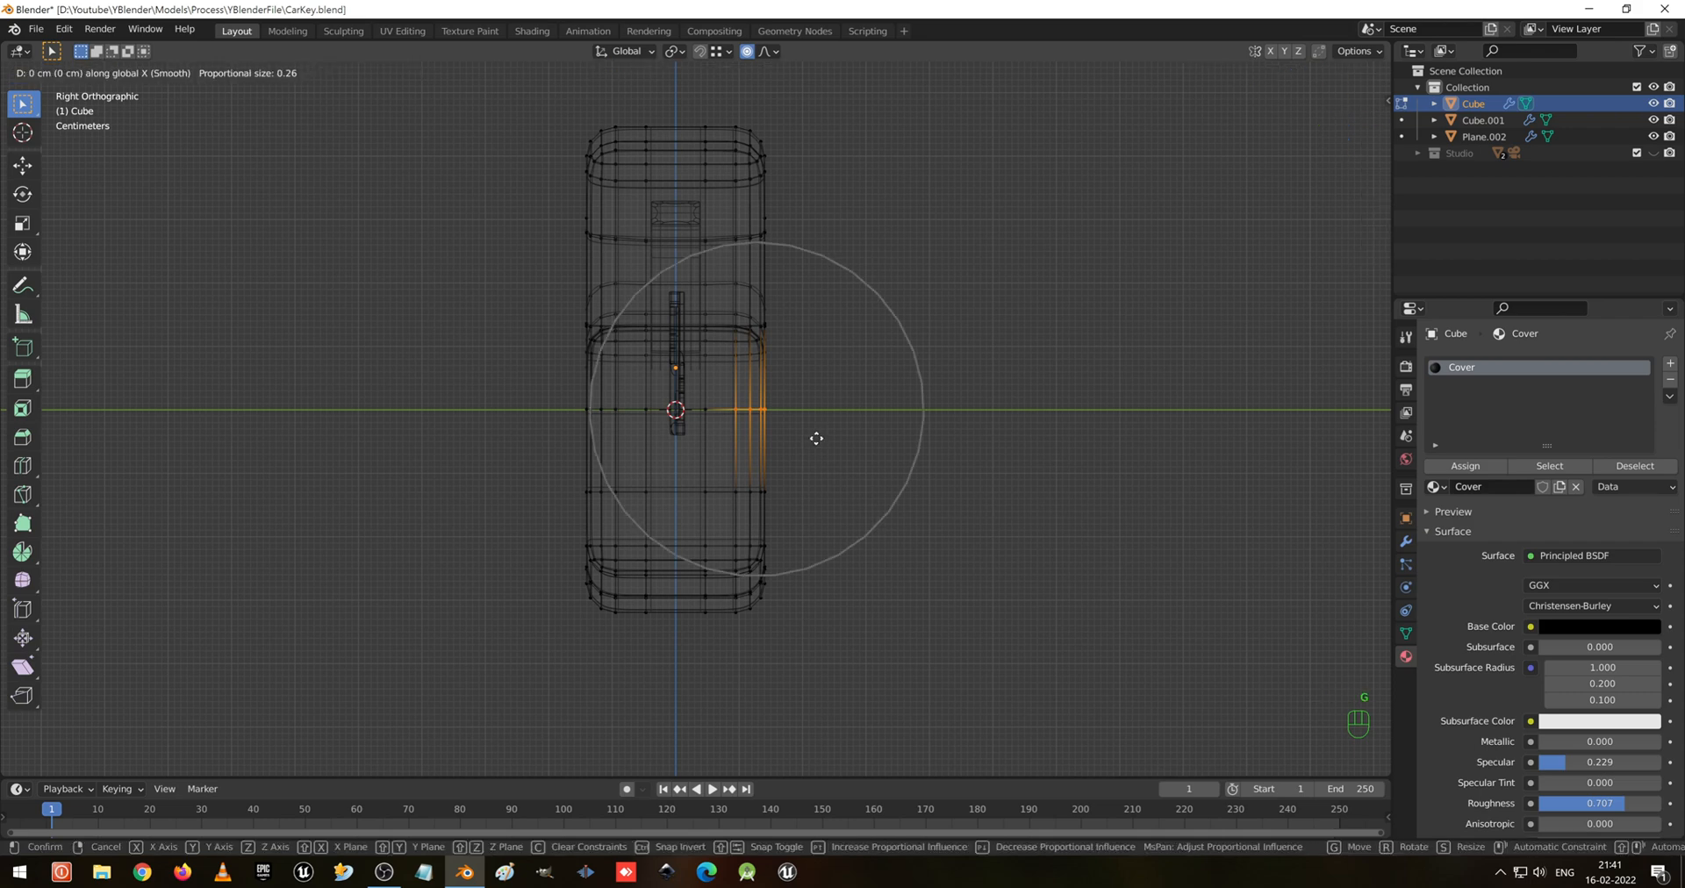
right_click(816, 438)
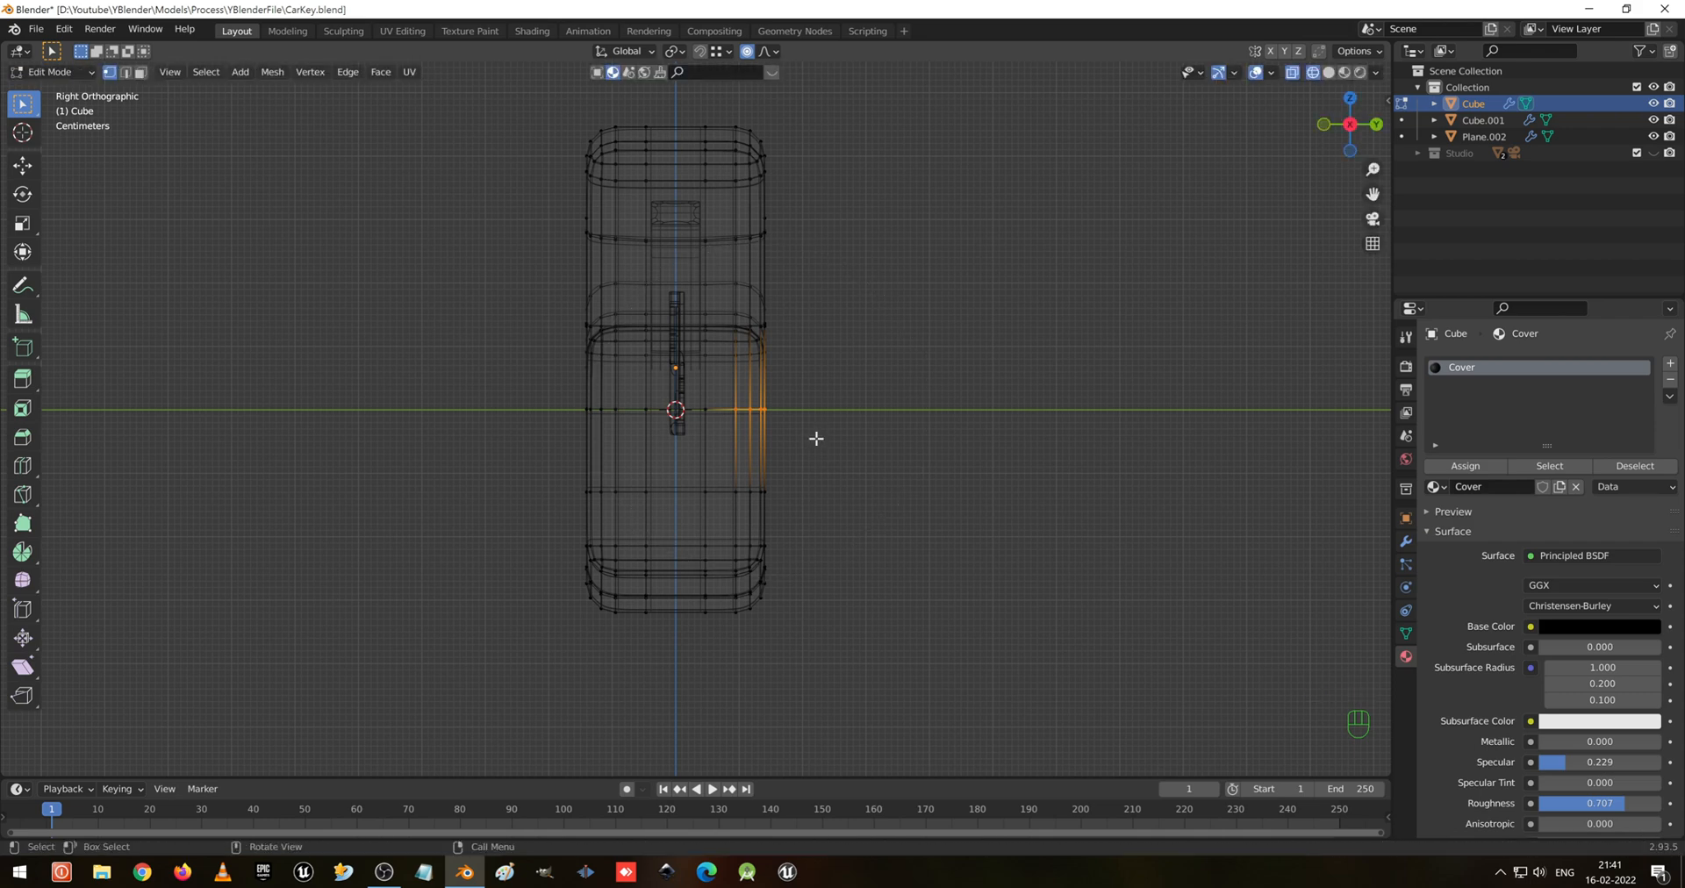
key("o")
Move the selected mid-height vertices outward about 4.15 cm along Y
key("g")
key("y")
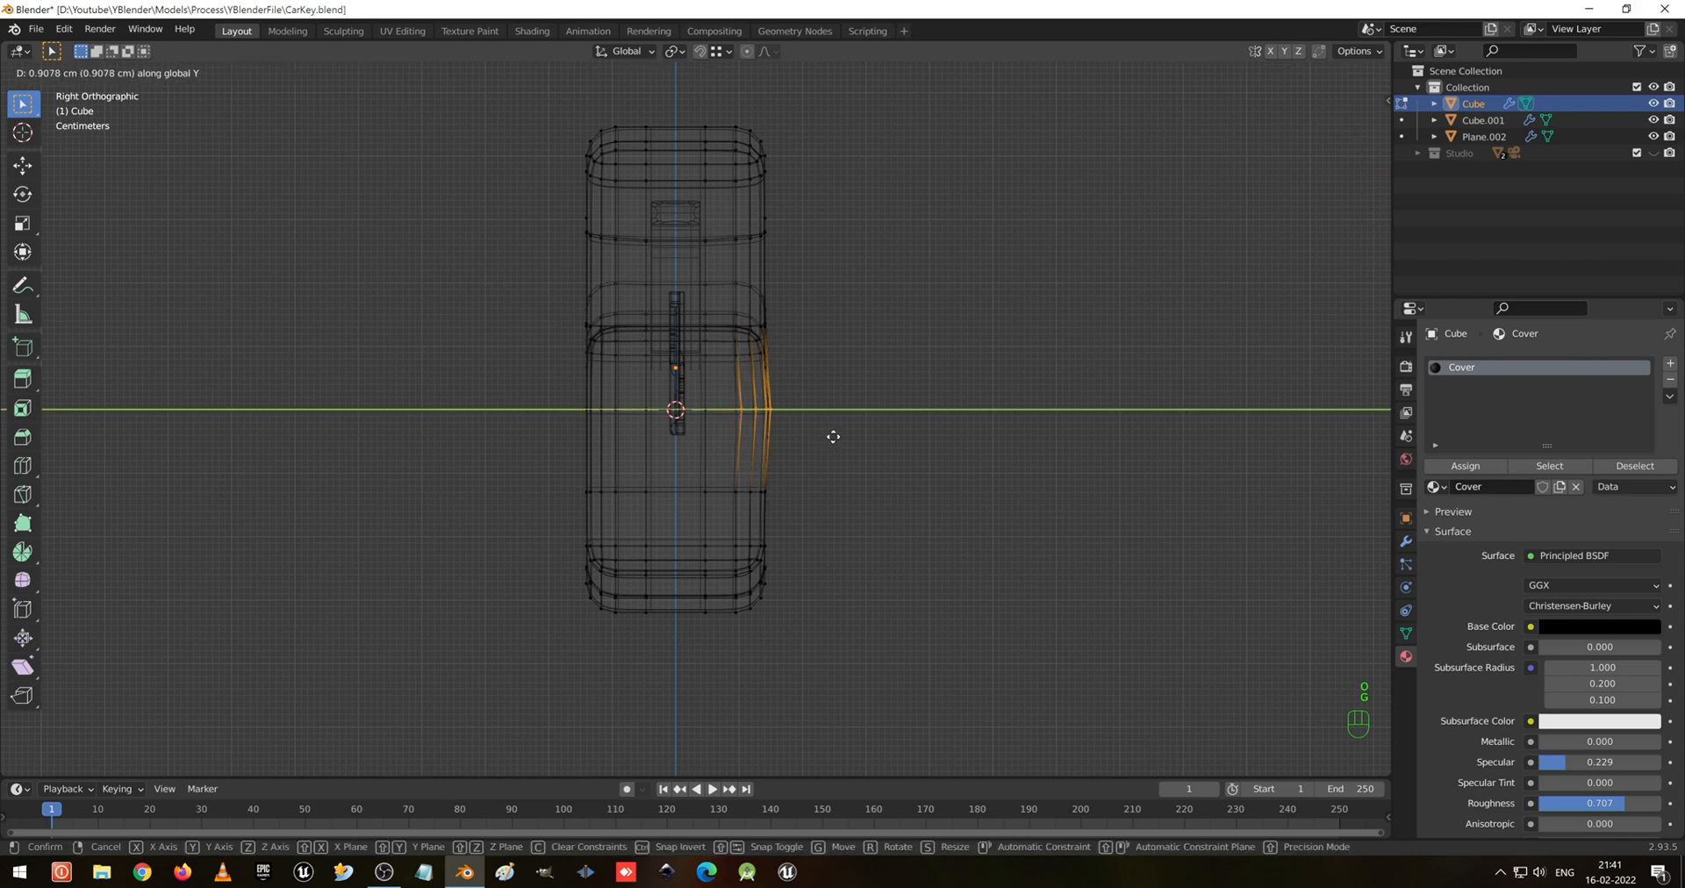
left_click(843, 431)
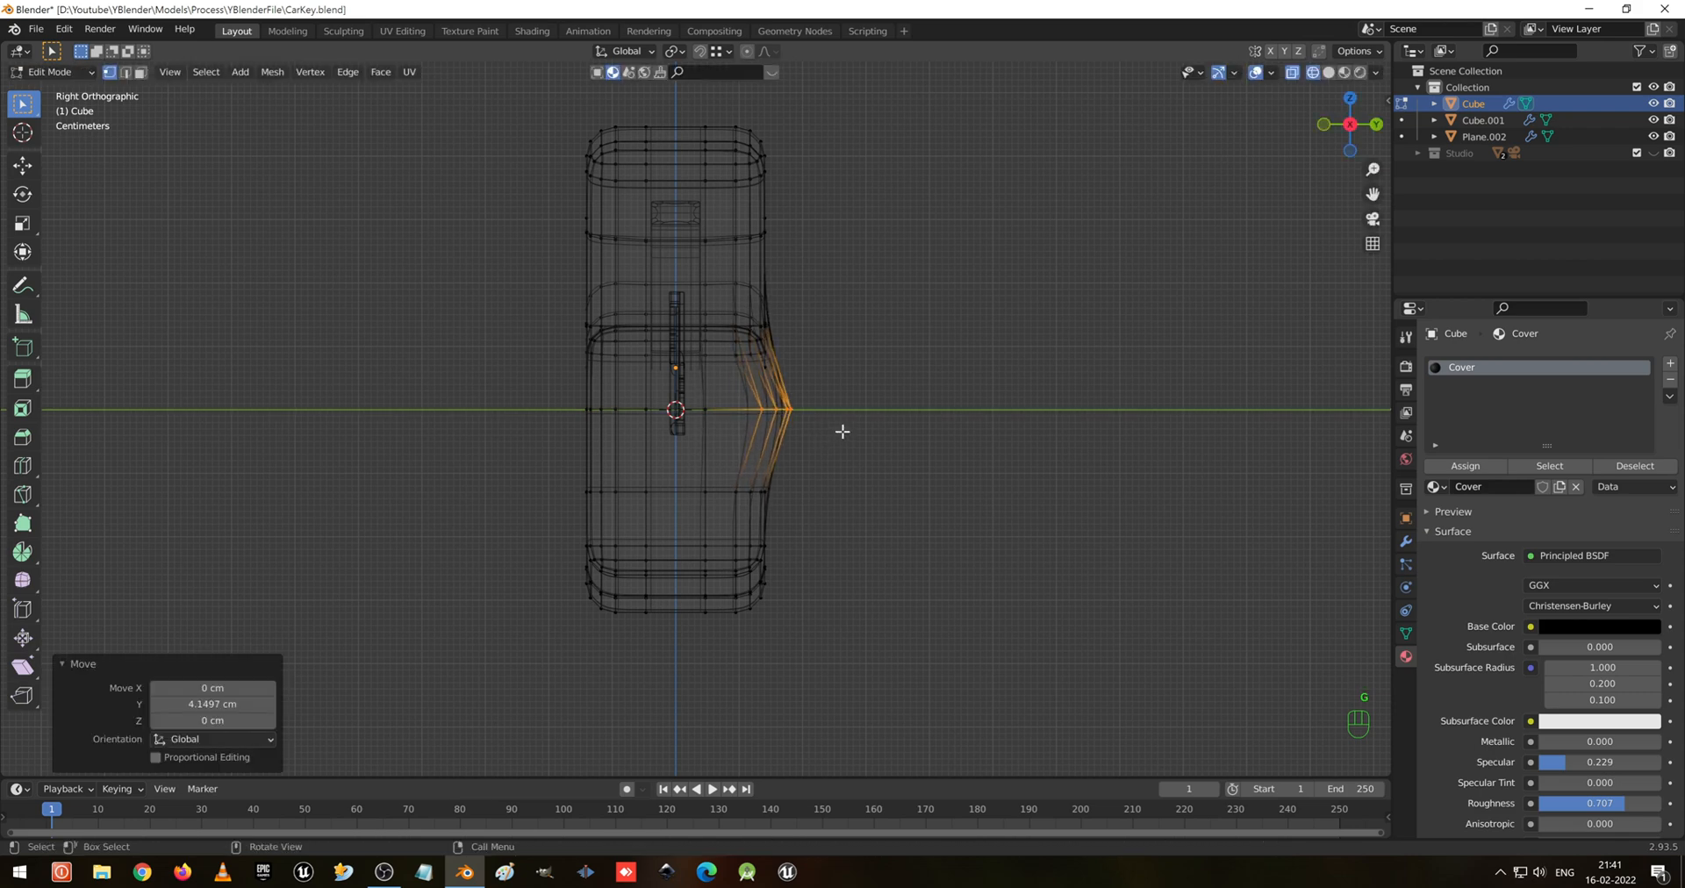
Try selecting the vertex rows directly above and below the bulge on the head's +Y side
key("shift+z")
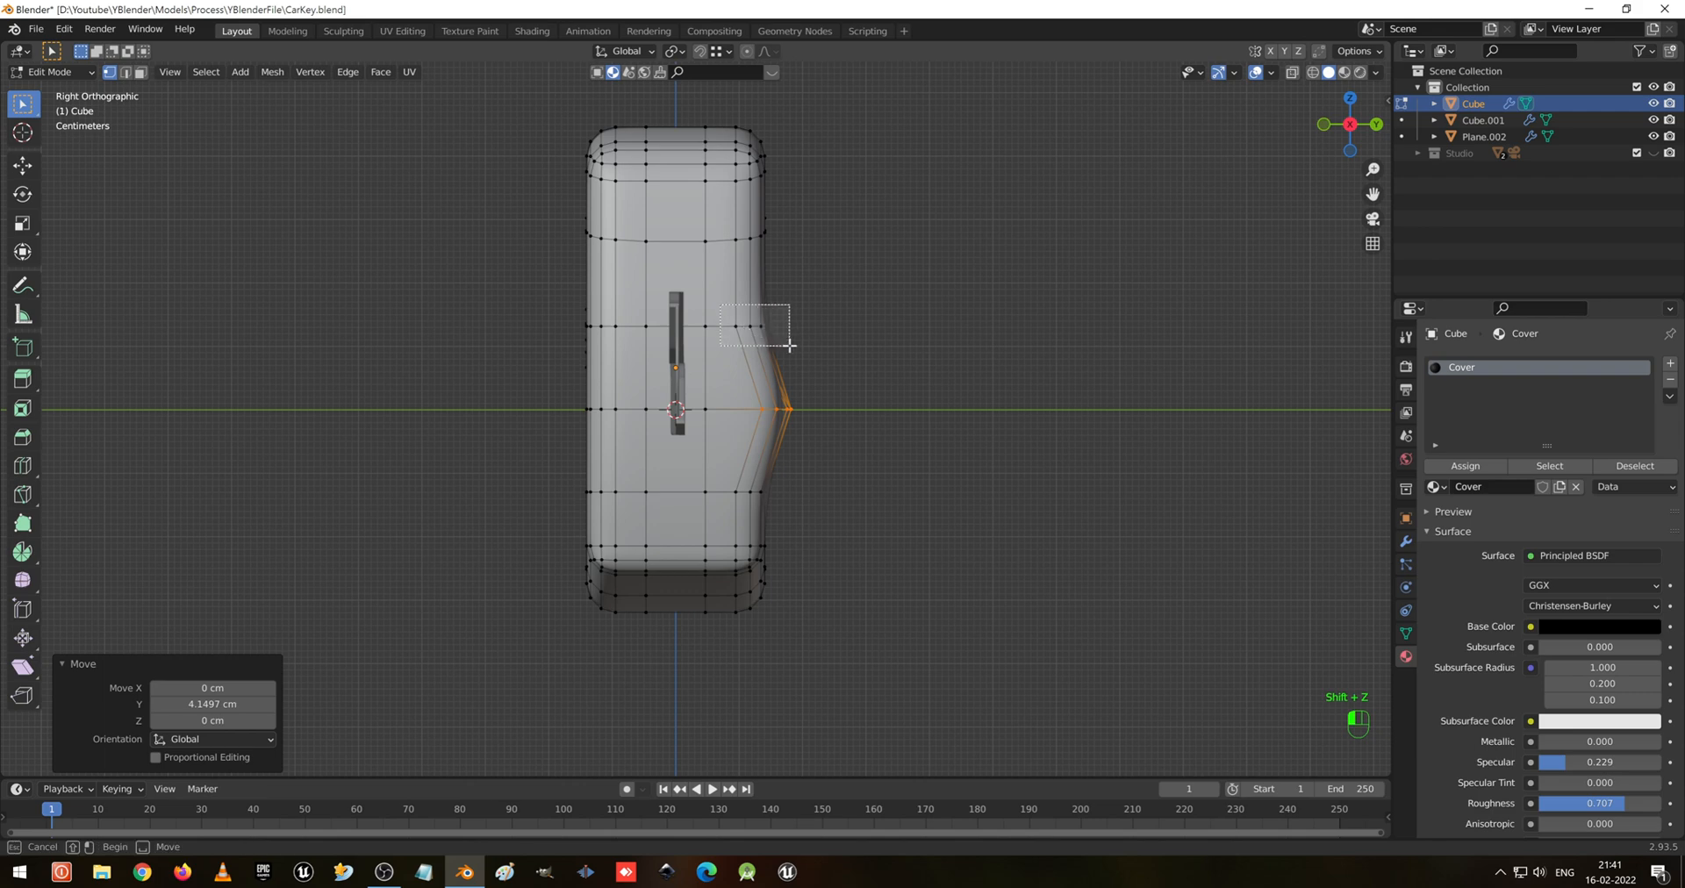
left_click(760, 326, "shift")
key("shift+z")
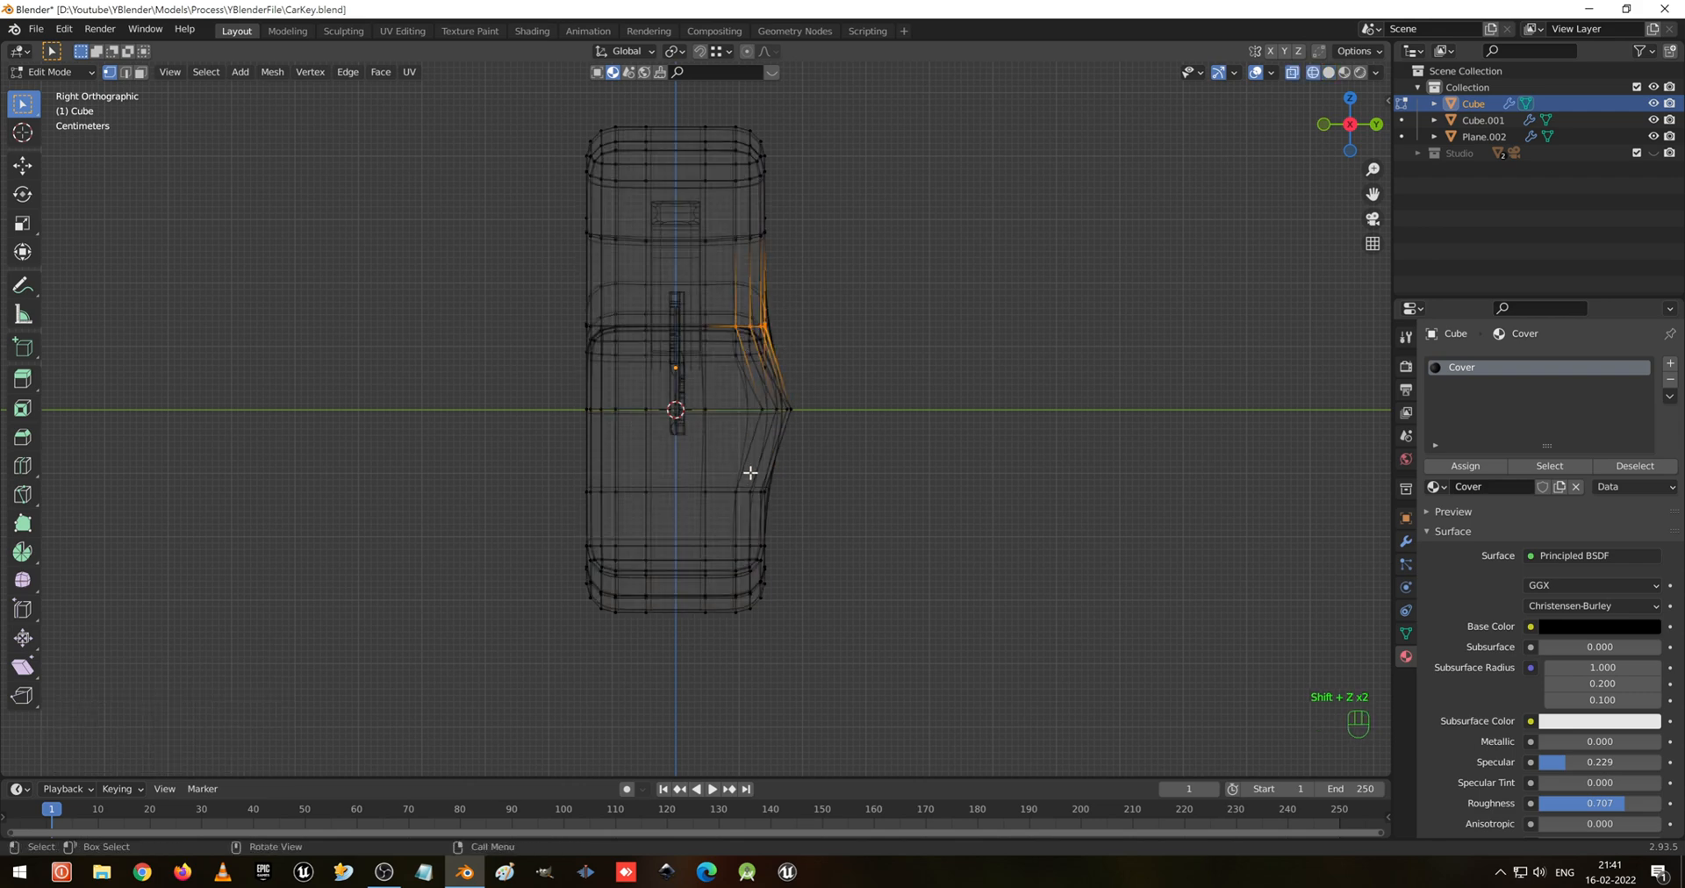
left_click_drag(726, 467, 799, 504)
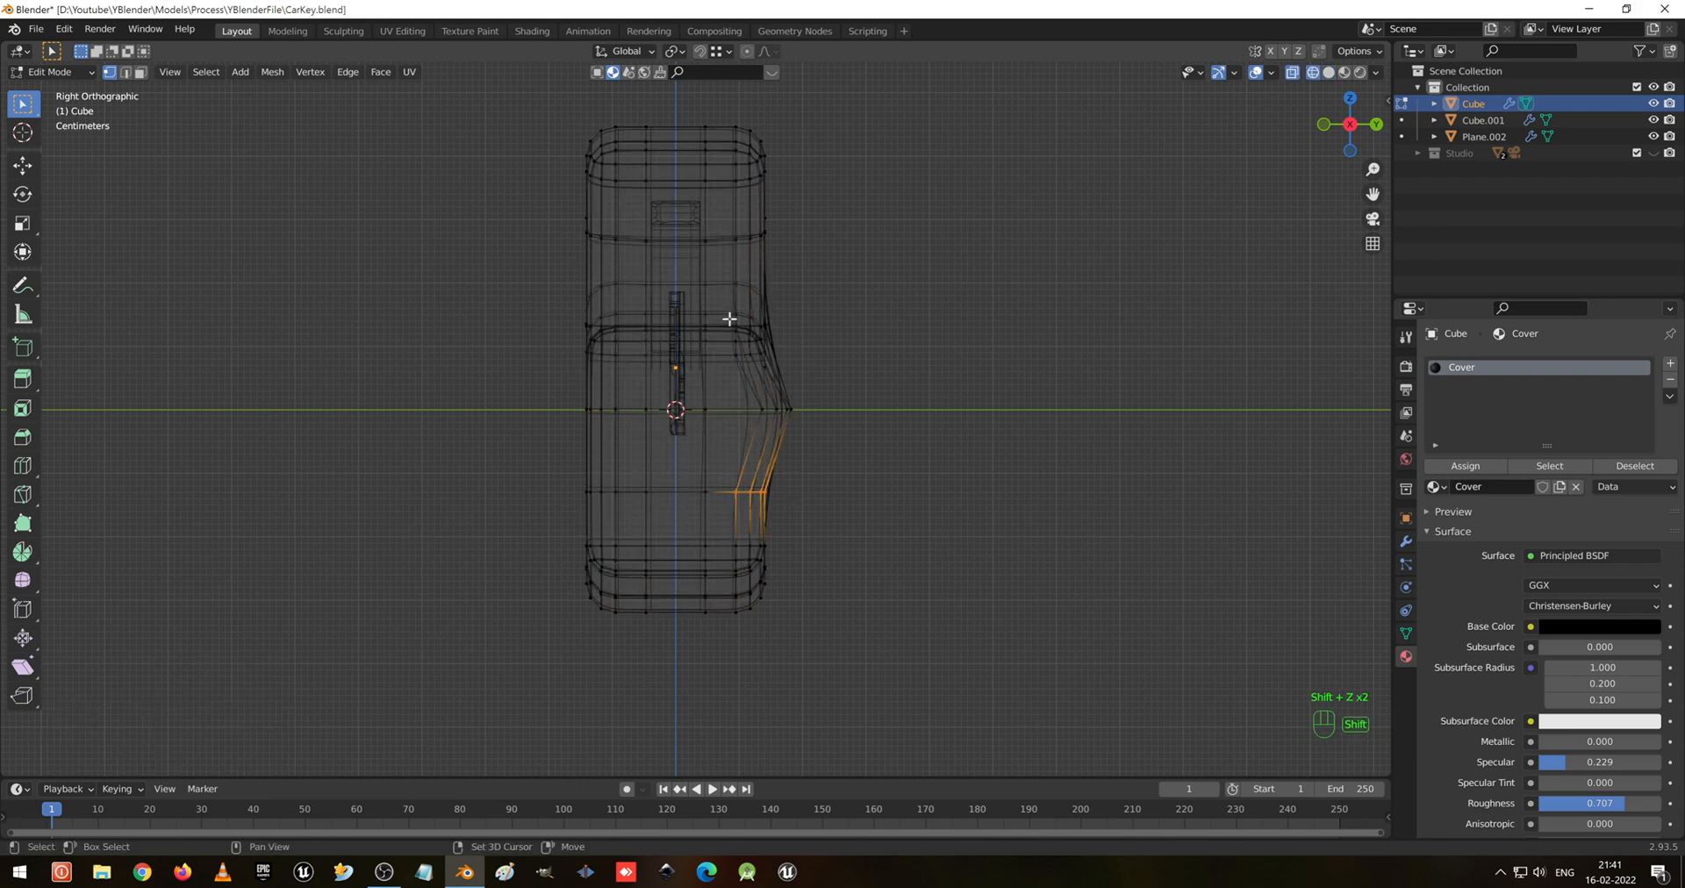
mouse_move(734, 331)
left_mouse_down("shift")
mouse_move(776, 373)
mouse_move(858, 386)
left_mouse_up("shift")
key("shift+z")
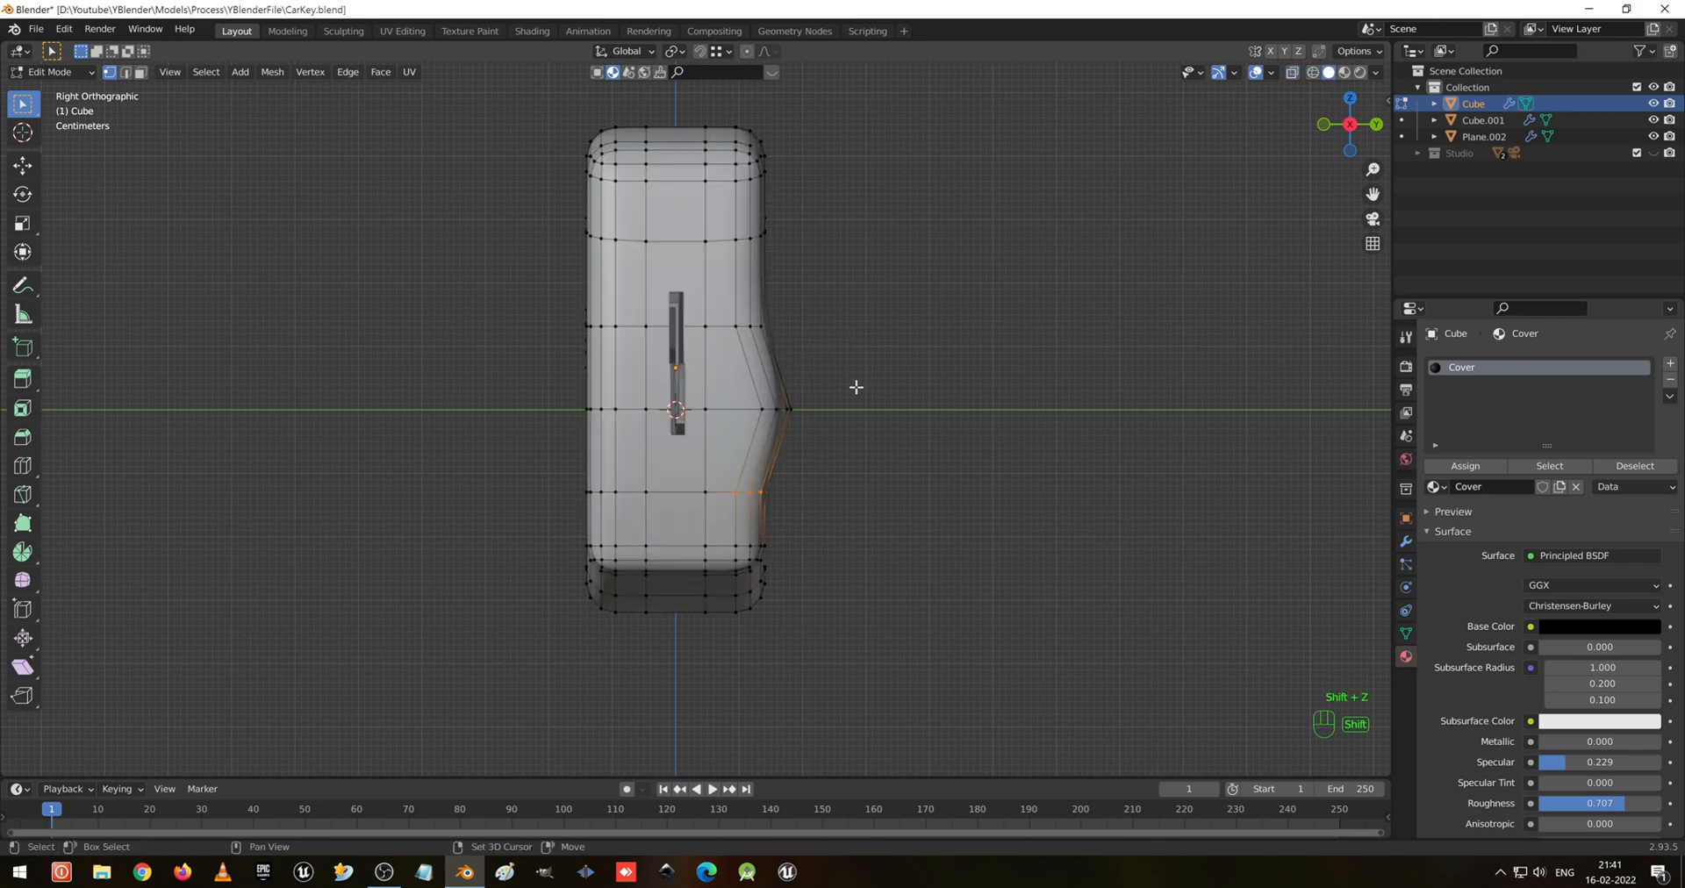
mouse_move(856, 387)
middle_mouse_down()
mouse_move(764, 373)
mouse_move(735, 344)
middle_mouse_up()
key("shift+z")
left_click_drag(729, 282, 858, 372)
middle_click_drag(858, 372, 834, 377)
middle_click_drag(735, 478, 737, 467)
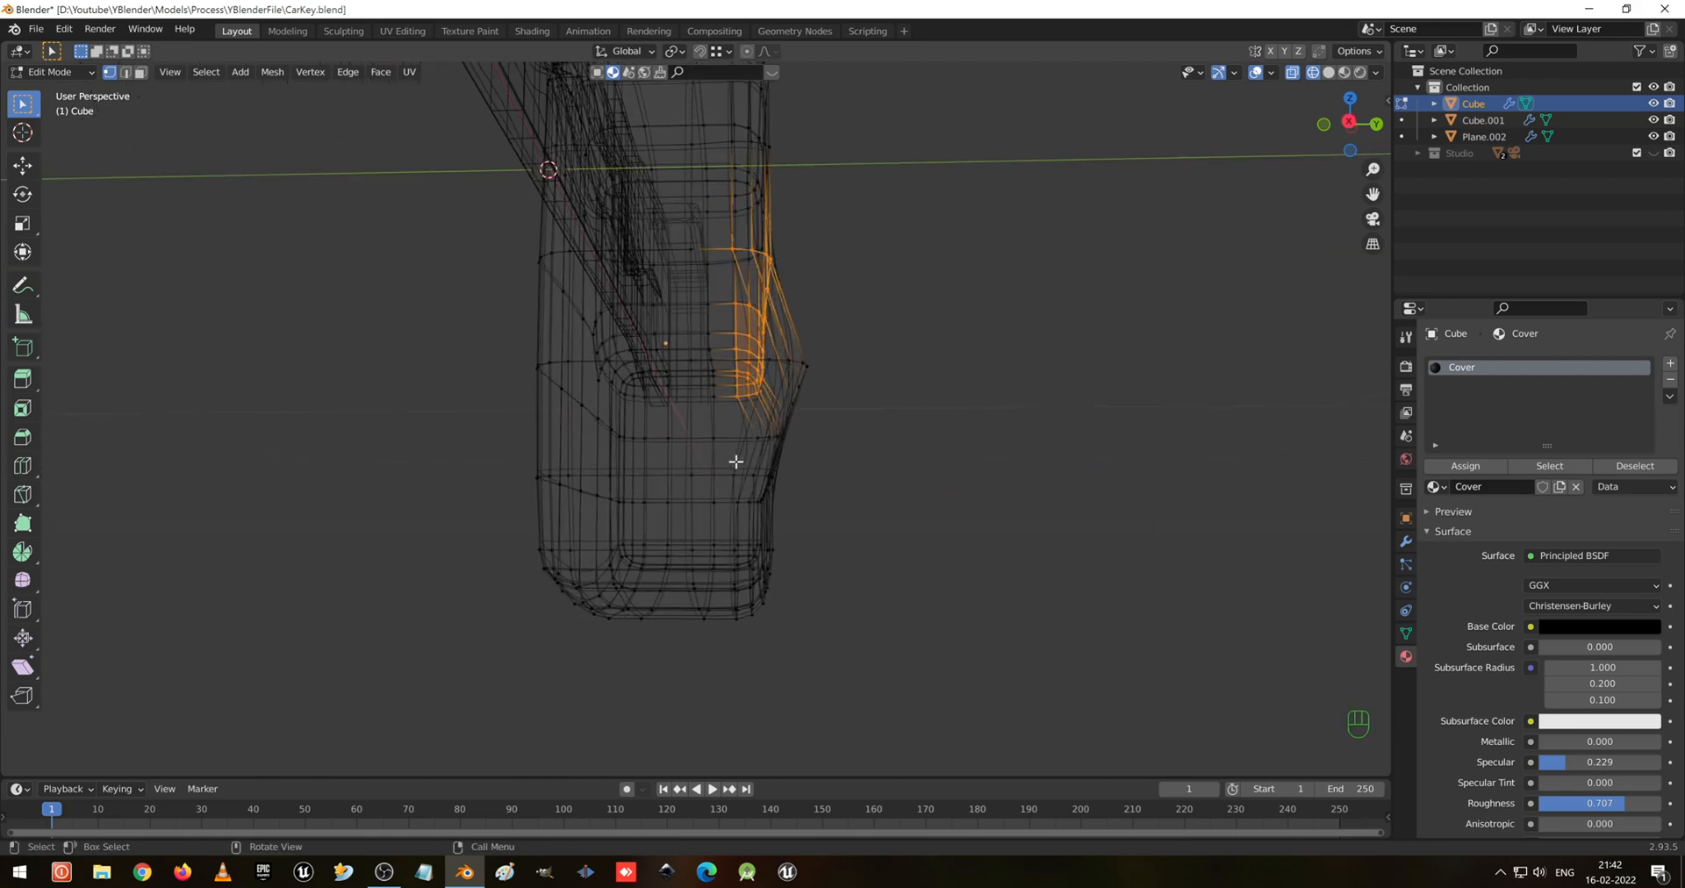
Select the vertex rows above and below the bulge and move them about 2.53 cm along Y in right view
left_click_drag(726, 444, 848, 516)
middle_click_drag(848, 516, 795, 425)
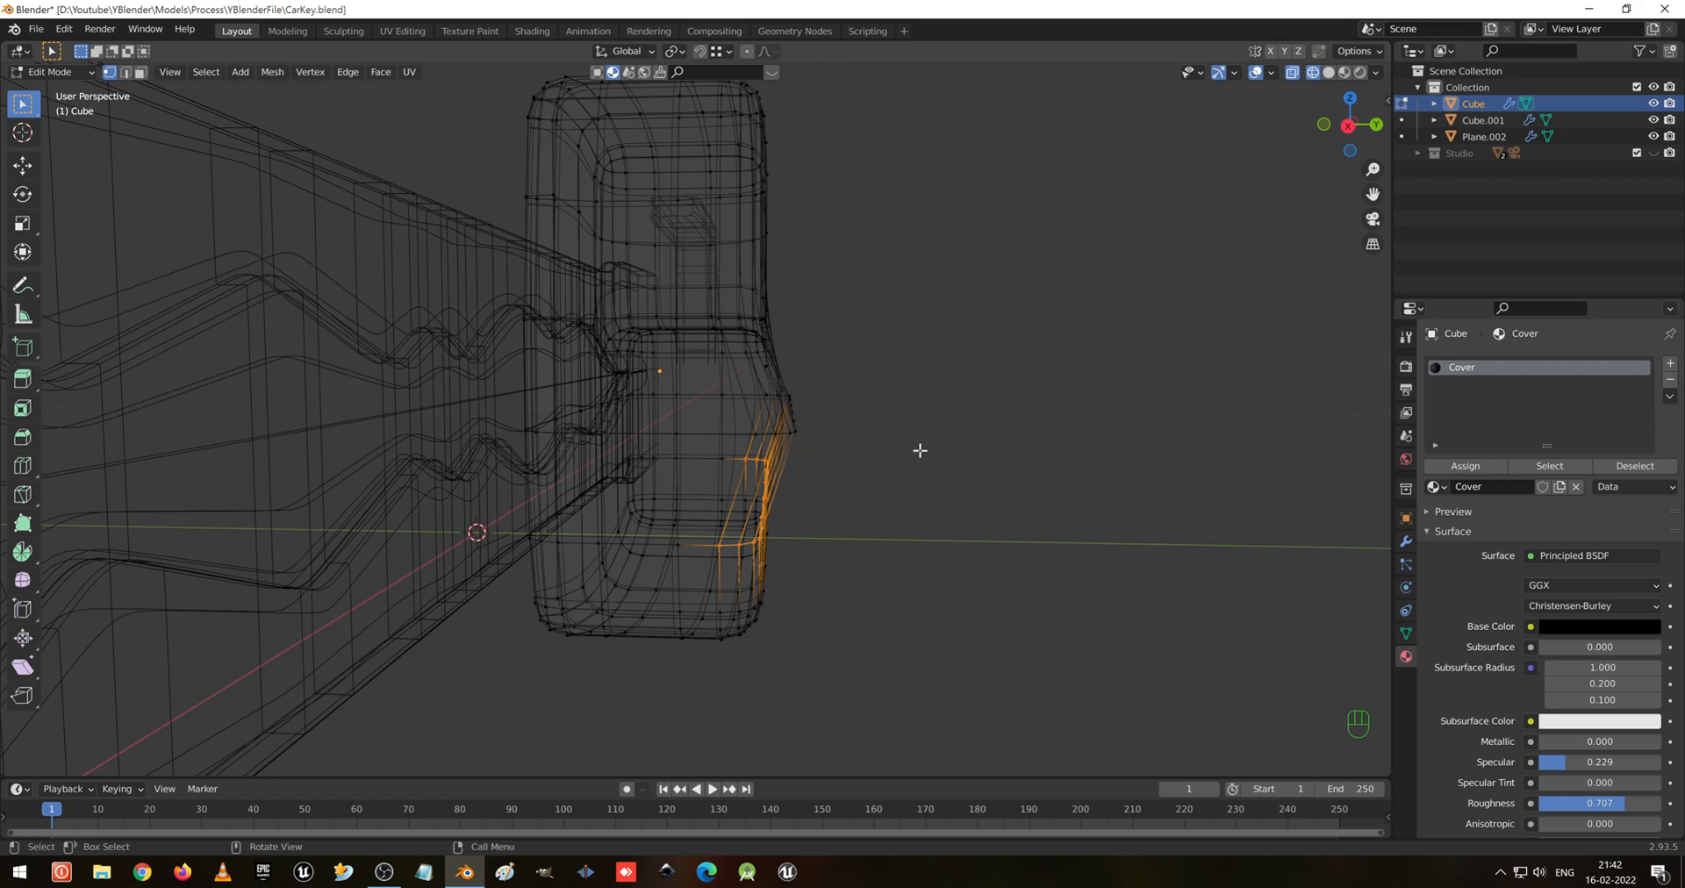
key("KP_1")
key("KP_3")
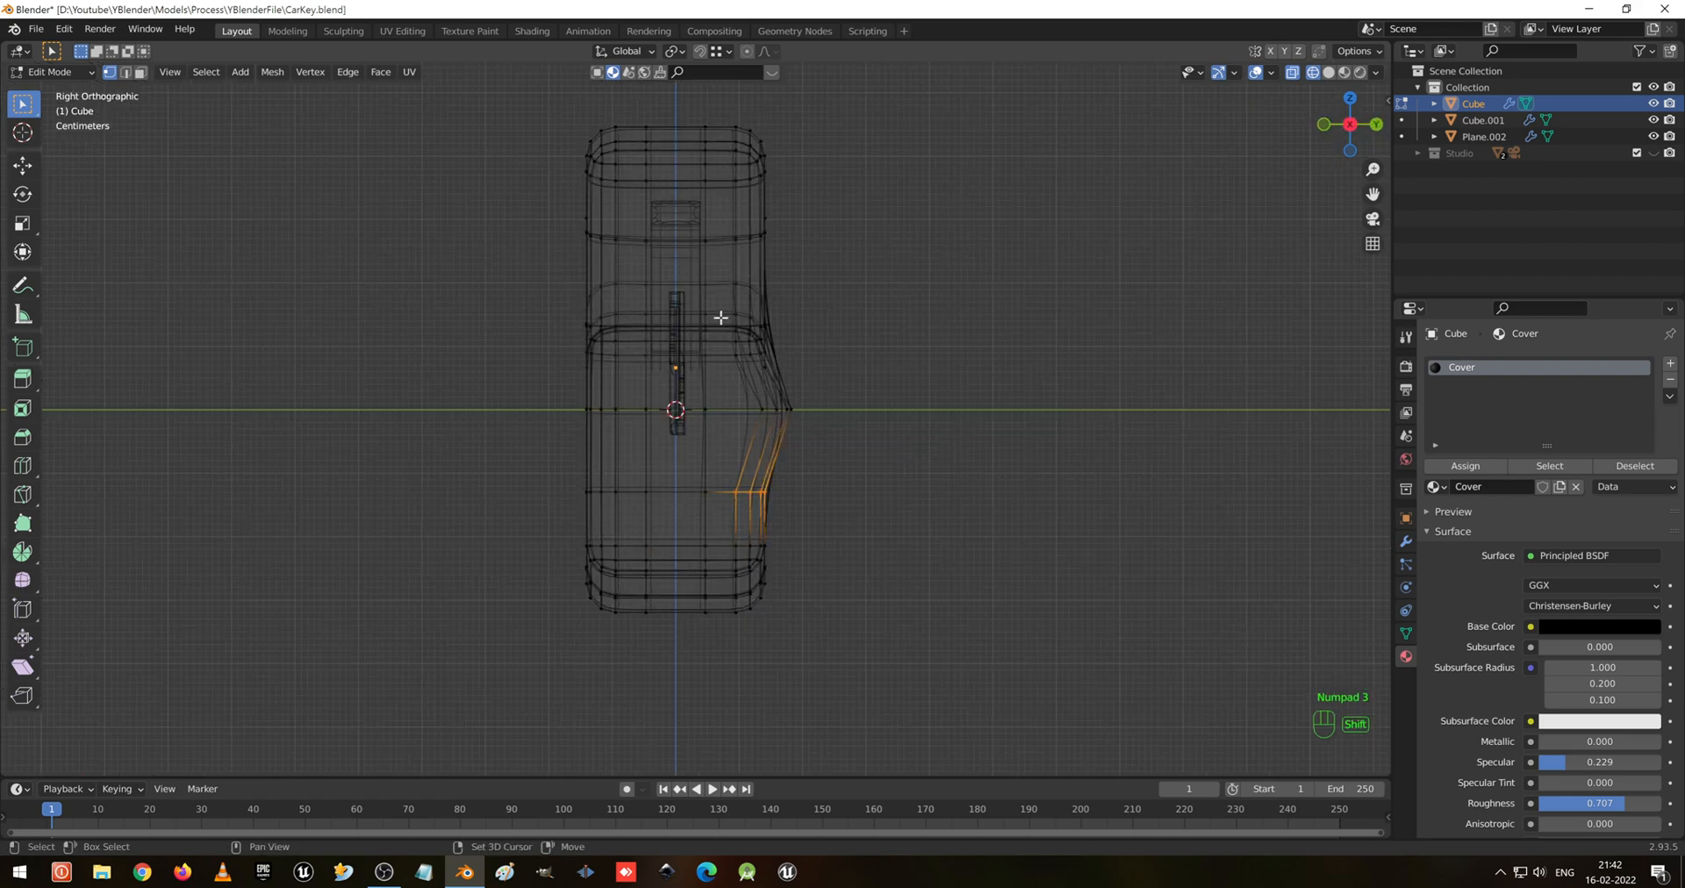
left_click_drag(726, 314, 834, 383, "shift")
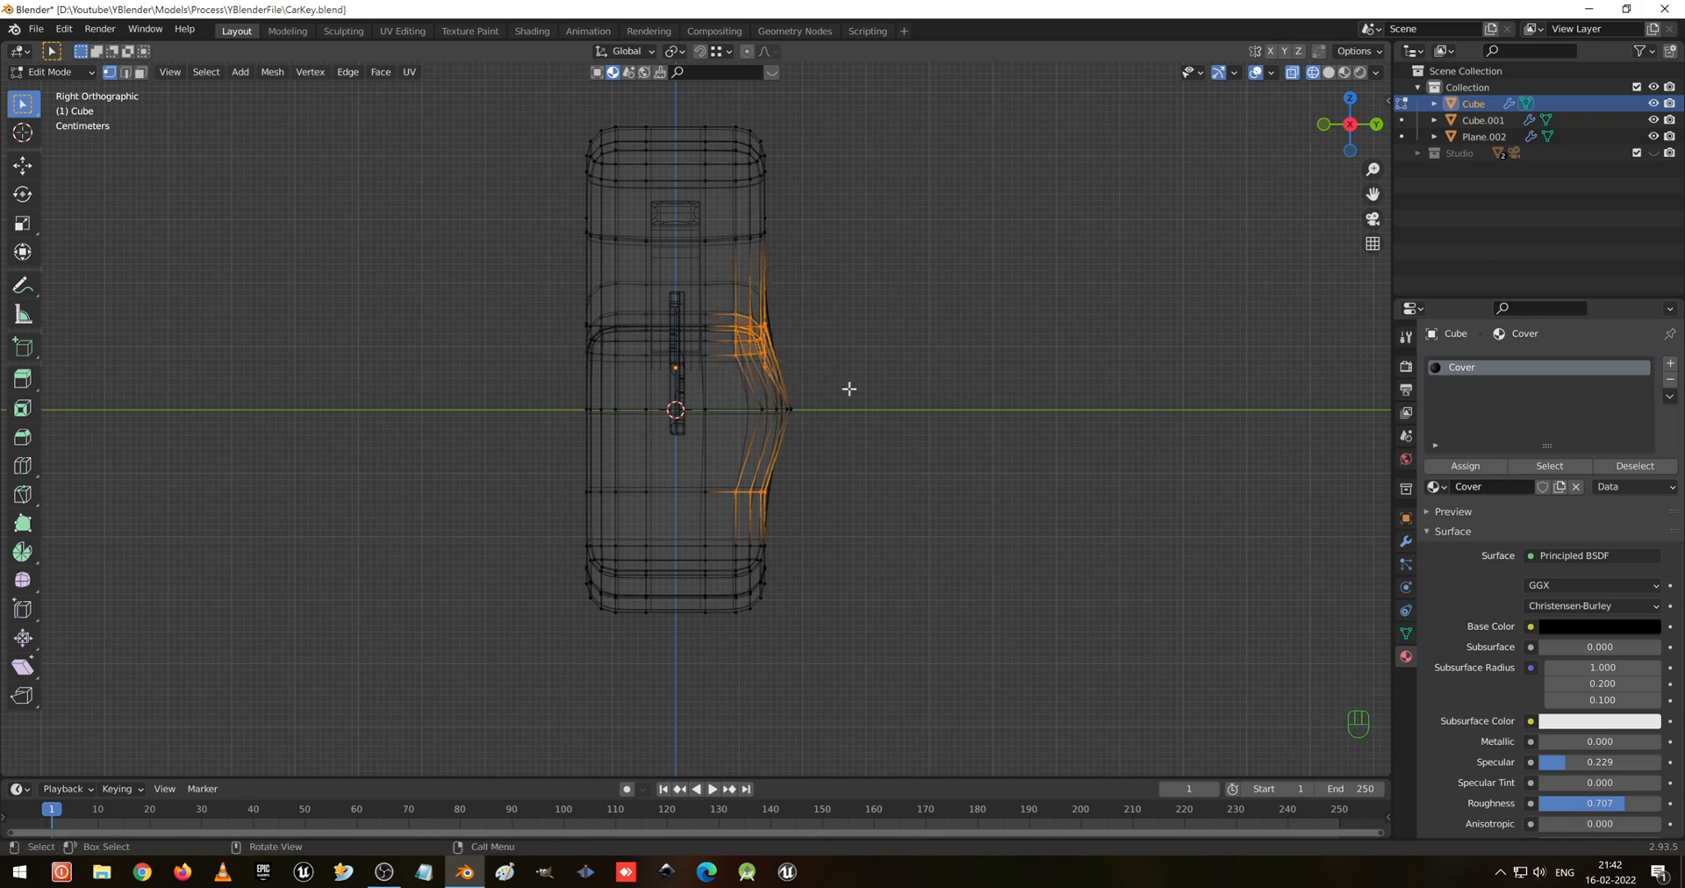
key("g")
key("y")
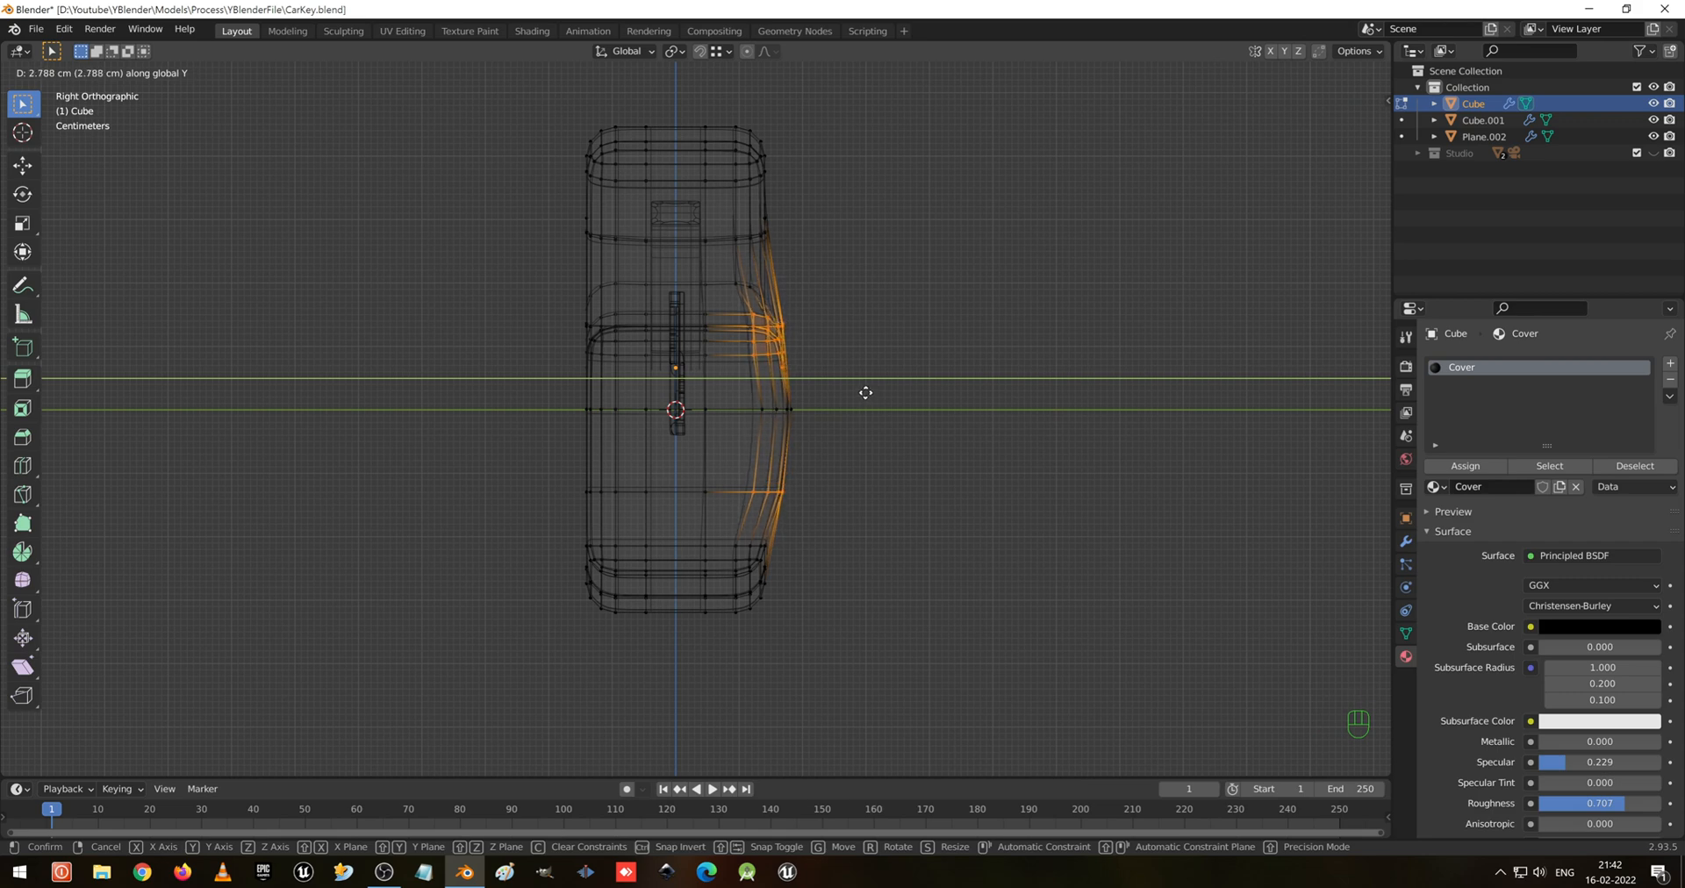
left_click(864, 396)
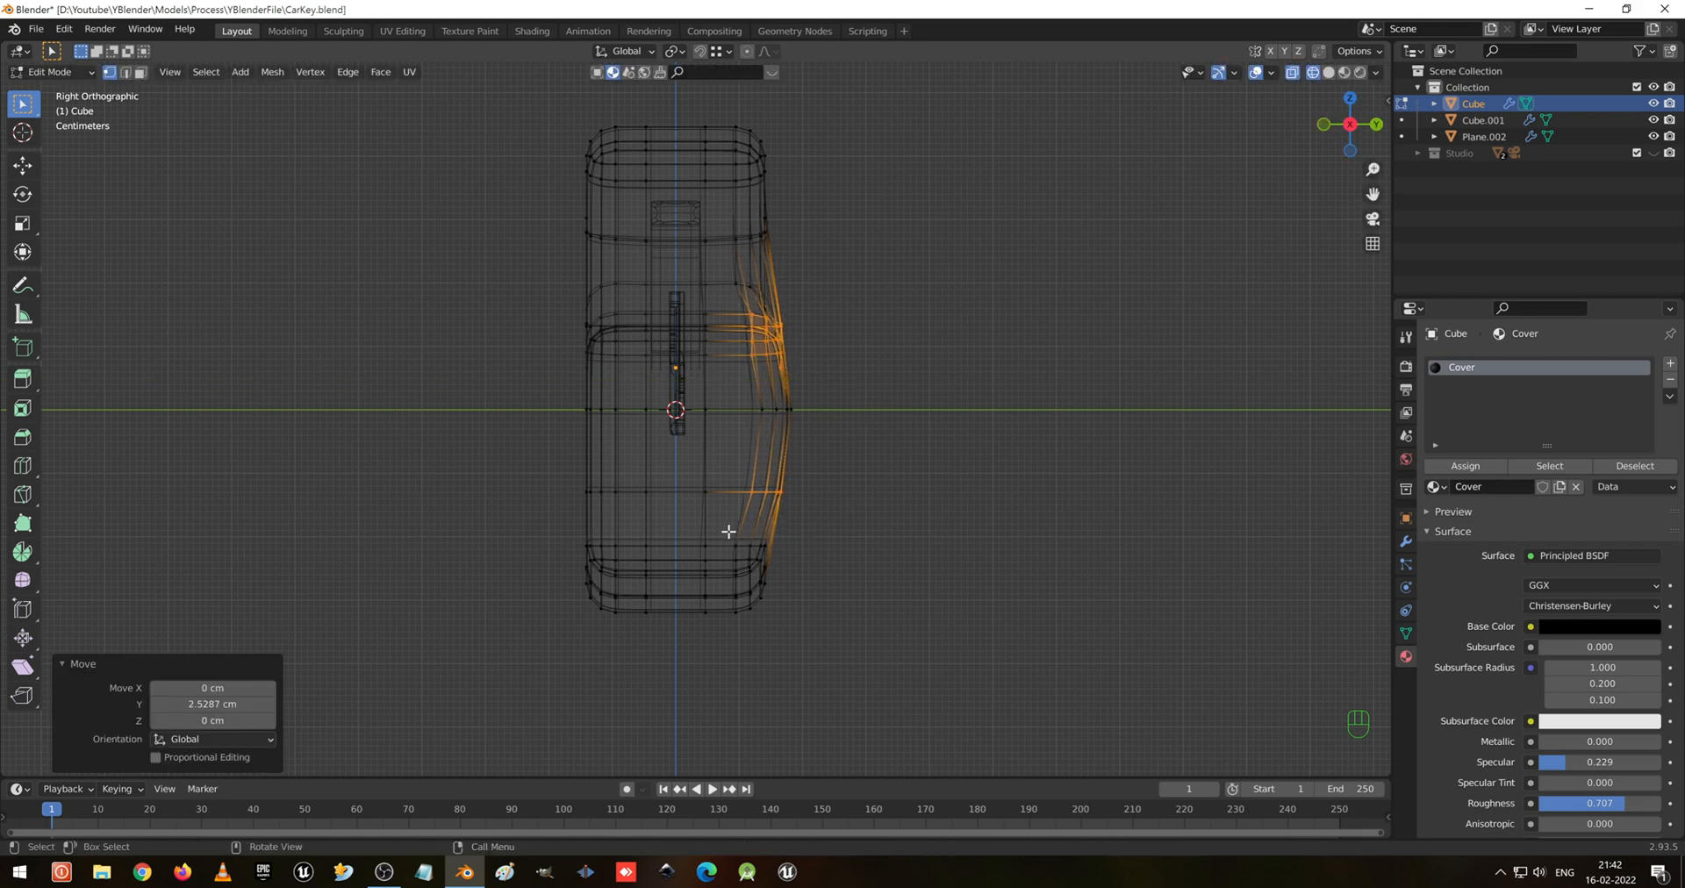
Undo the outward moves of the head's side vertices and save the file
left_click_drag(729, 531, 829, 642)
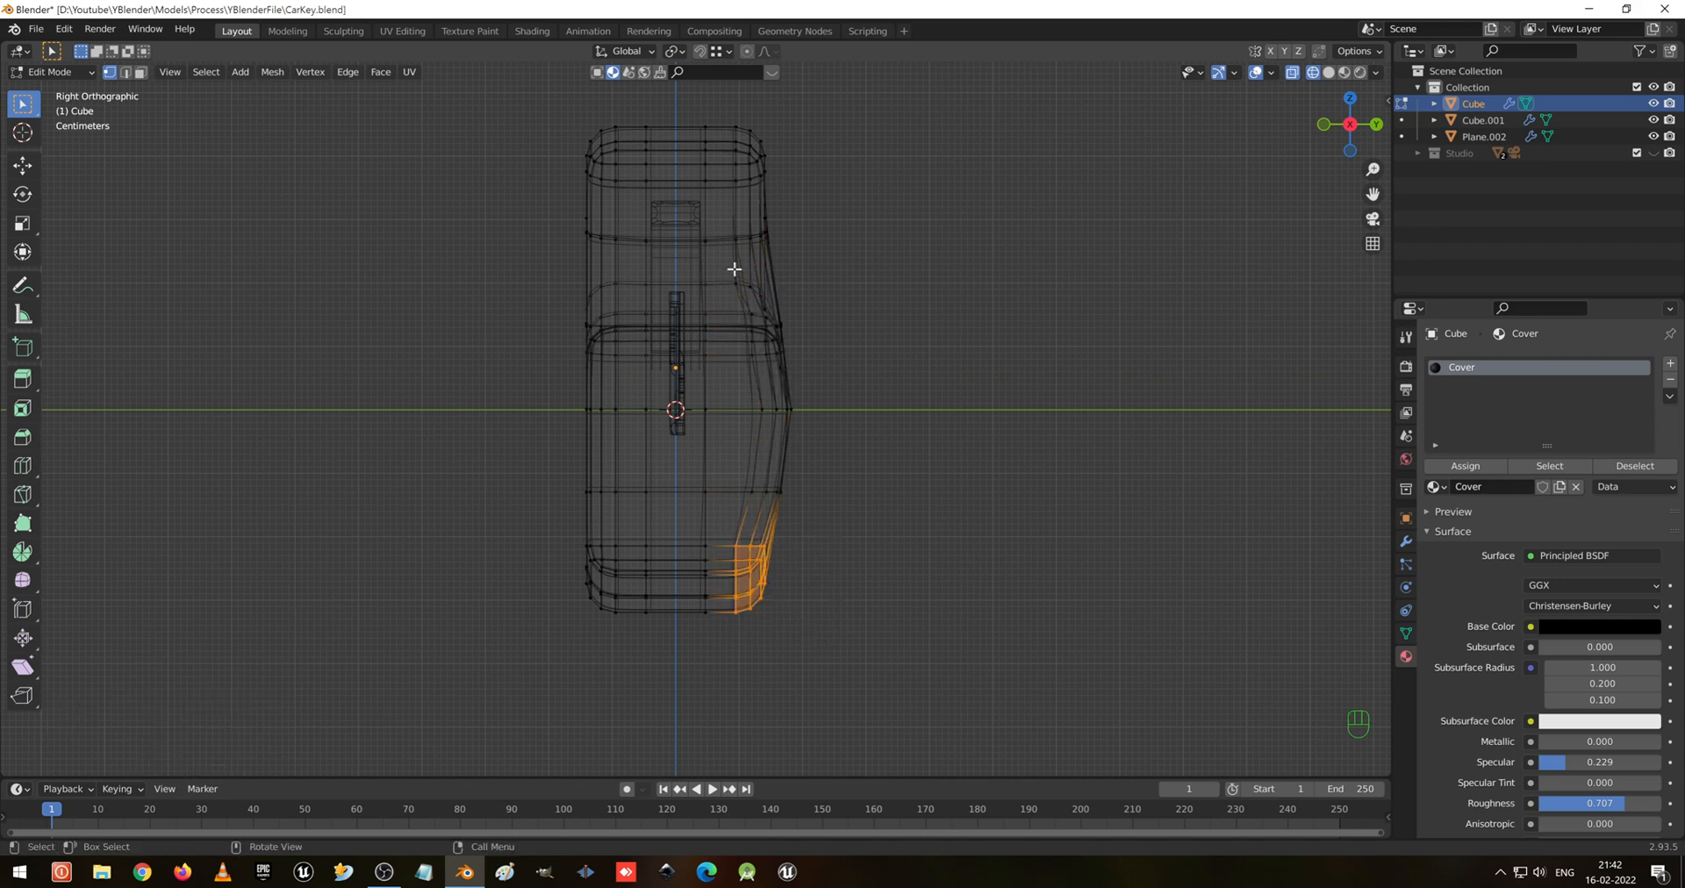
key("ctrl+z")
key("ctrl+z")
key("ctrl+z")
key("ctrl+z")
key("ctrl+z")
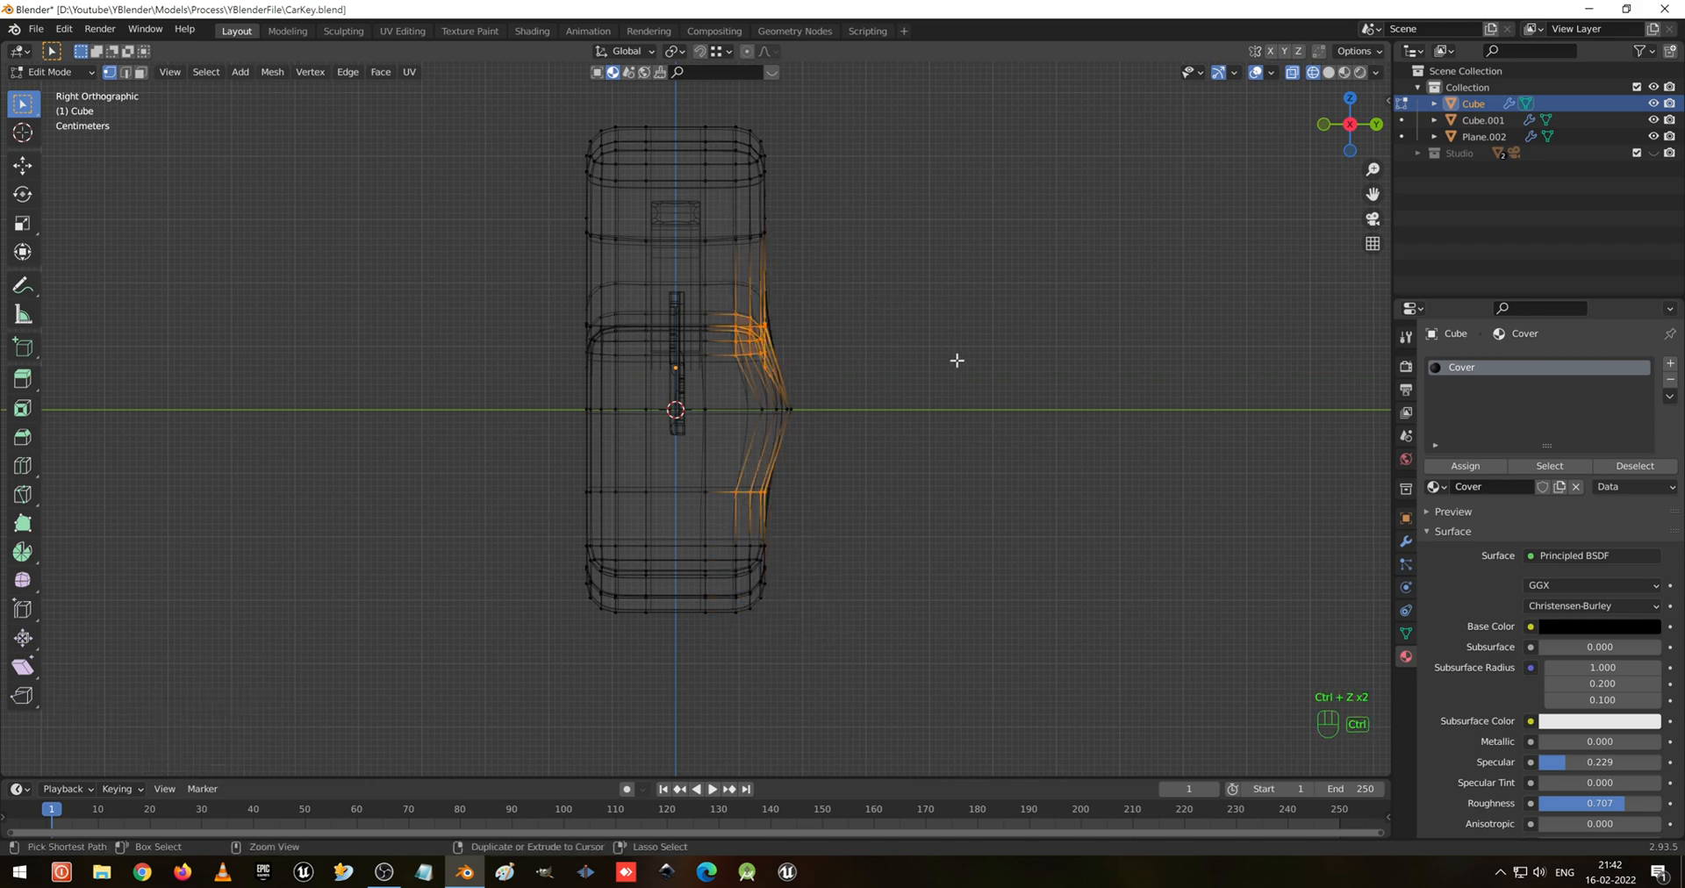
key("ctrl+z")
key("ctrl+z")
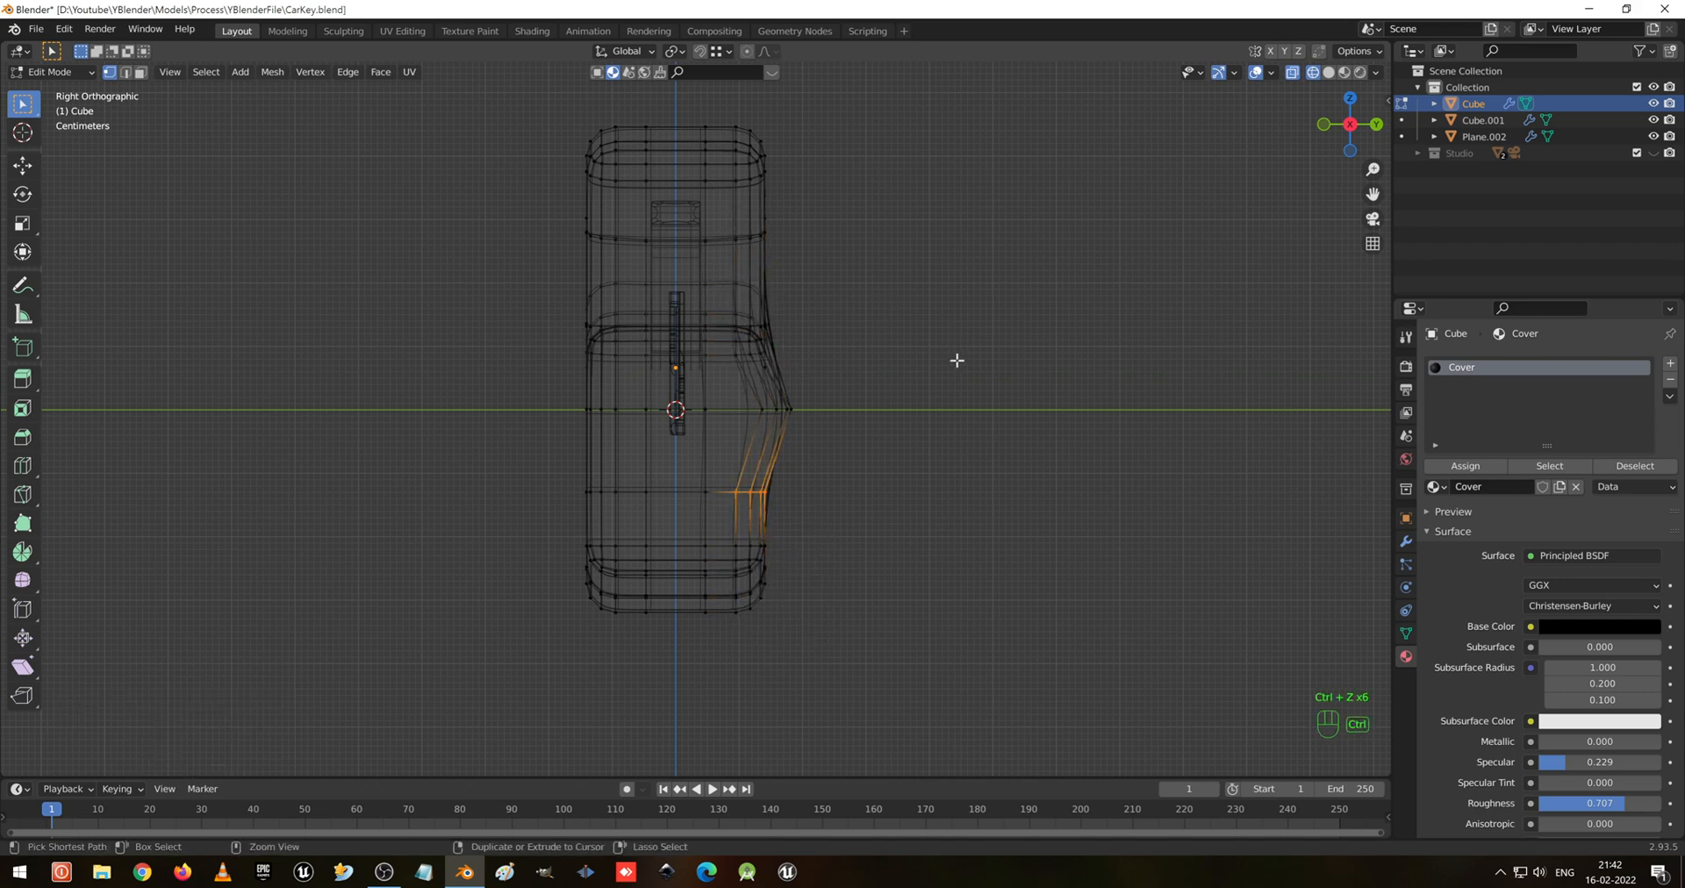
key("ctrl+z")
key("ctrl+z")
key("ctrl+s")
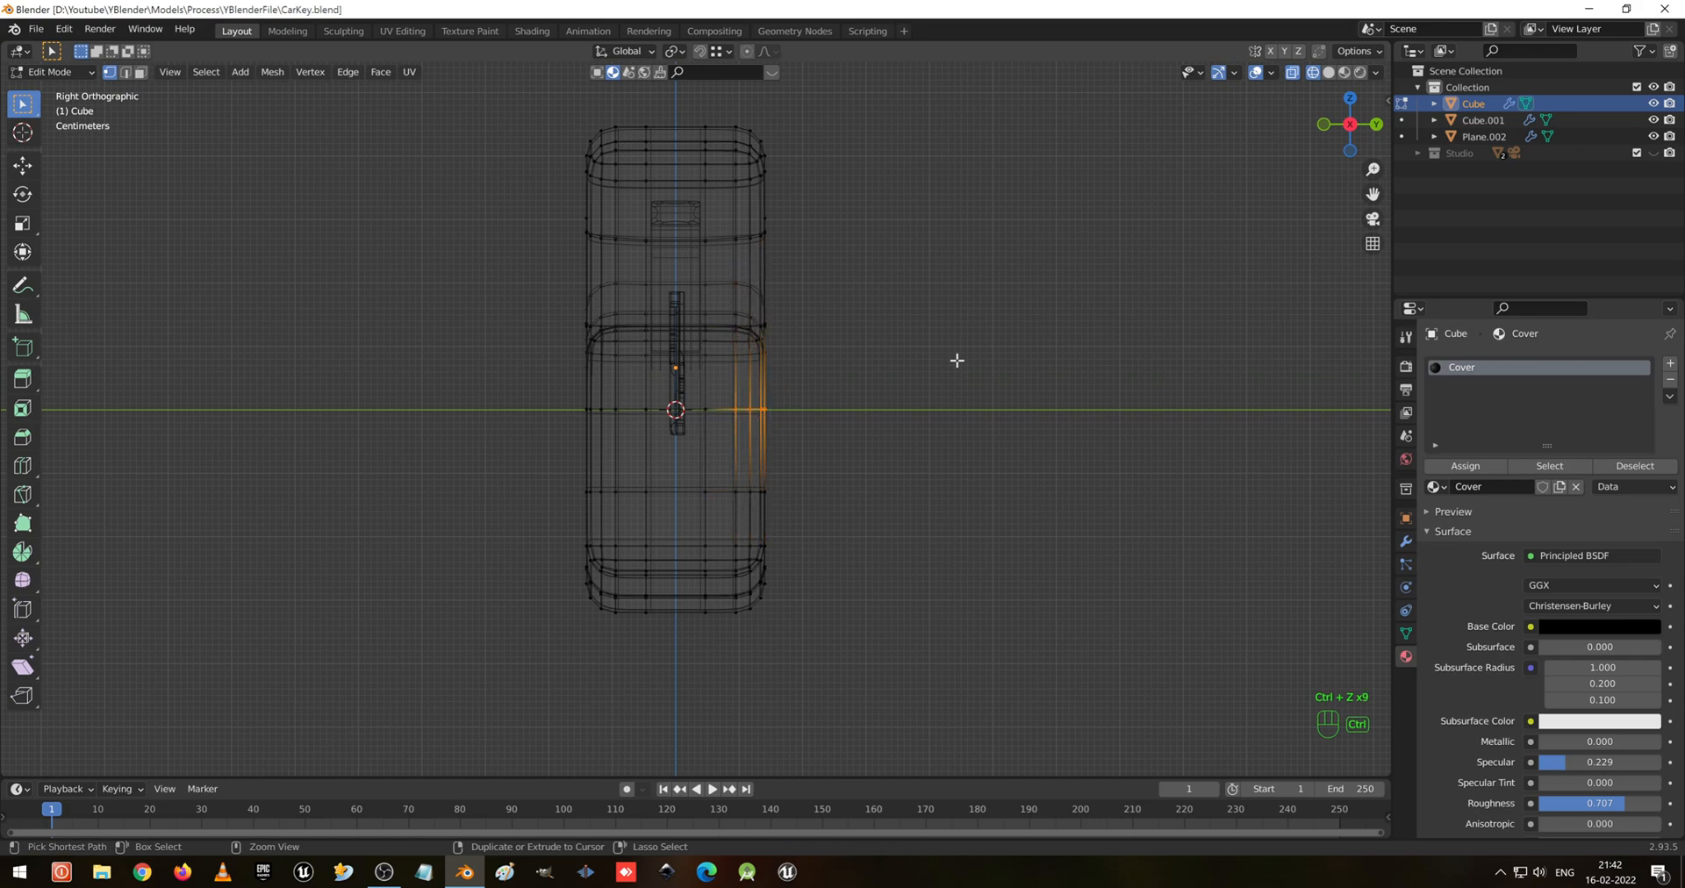
In solid face-select mode, inset three separate faces on the head's front side by about 1.8 cm, then return to Object Mode
mouse_move(957, 359)
middle_mouse_down()
mouse_move(821, 358)
mouse_move(780, 332)
mouse_move(1039, 358)
mouse_move(745, 387)
middle_mouse_up()
key("shift+z")
key("3")
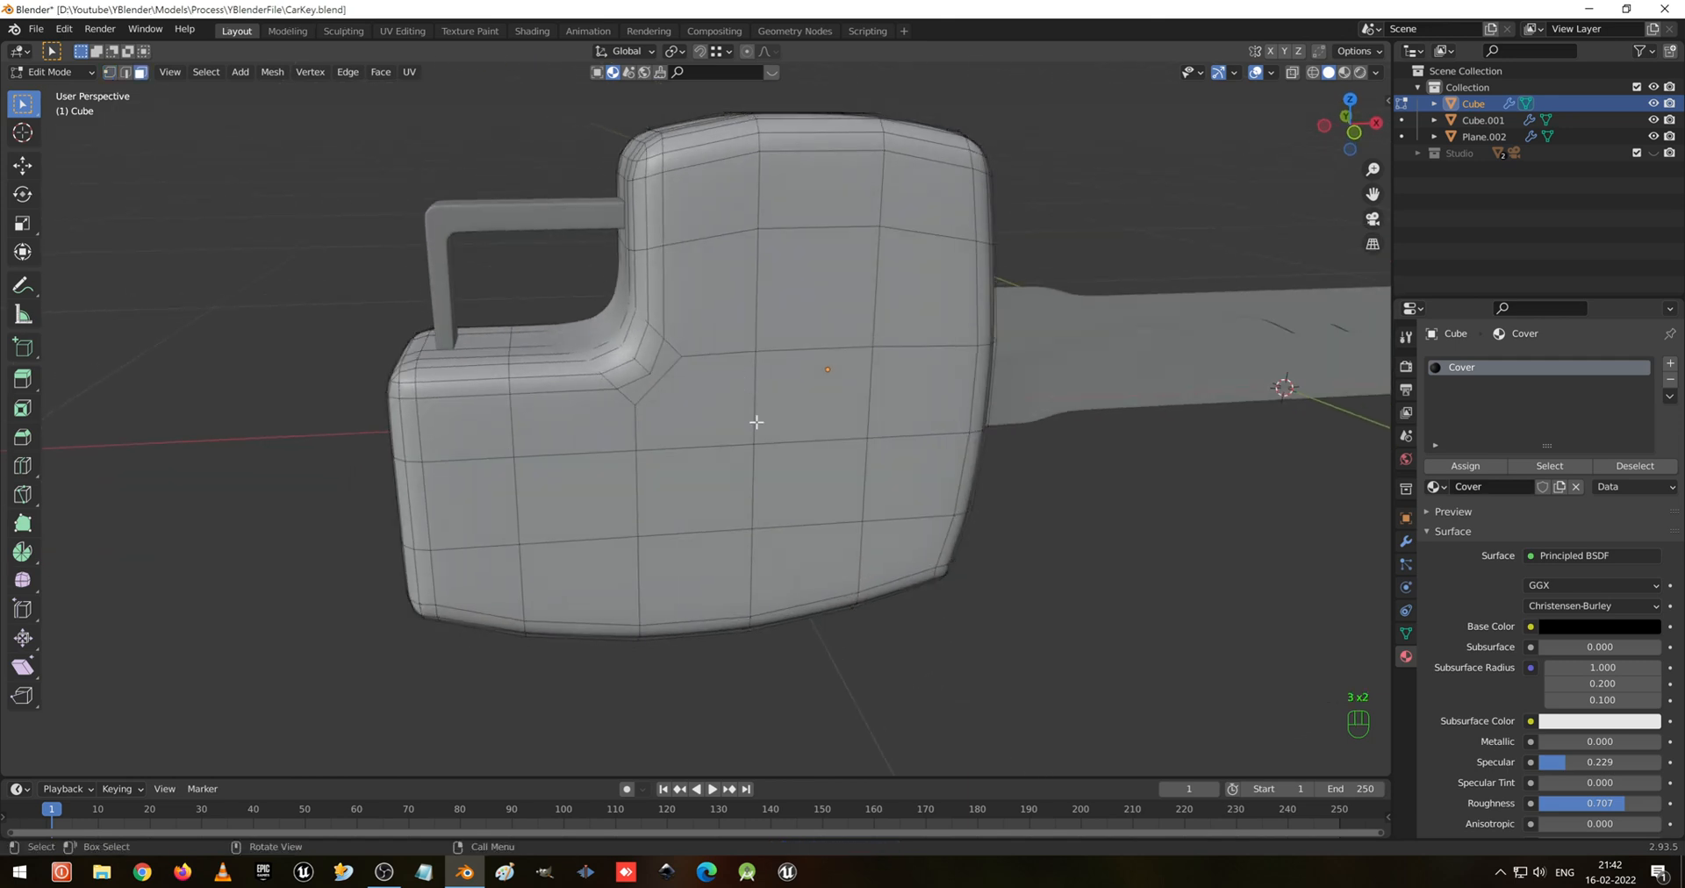
left_click(836, 434)
middle_click_drag(835, 434, 821, 377)
left_click(812, 295)
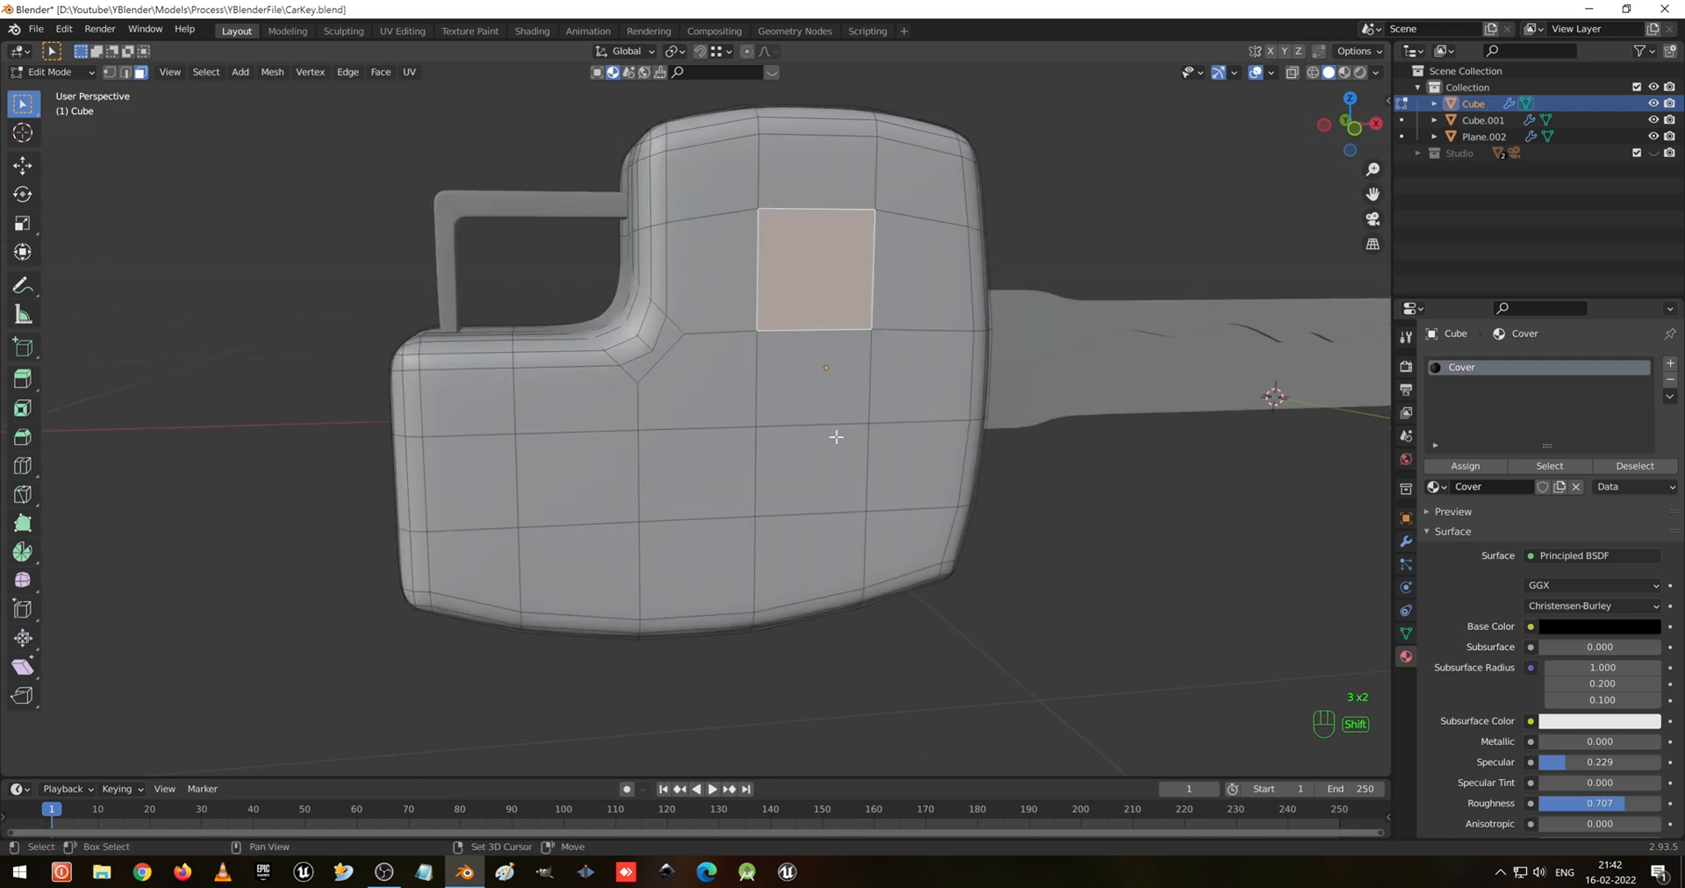
left_click(819, 484, "shift")
left_click(585, 498, "shift")
middle_click_drag(764, 516, 746, 501)
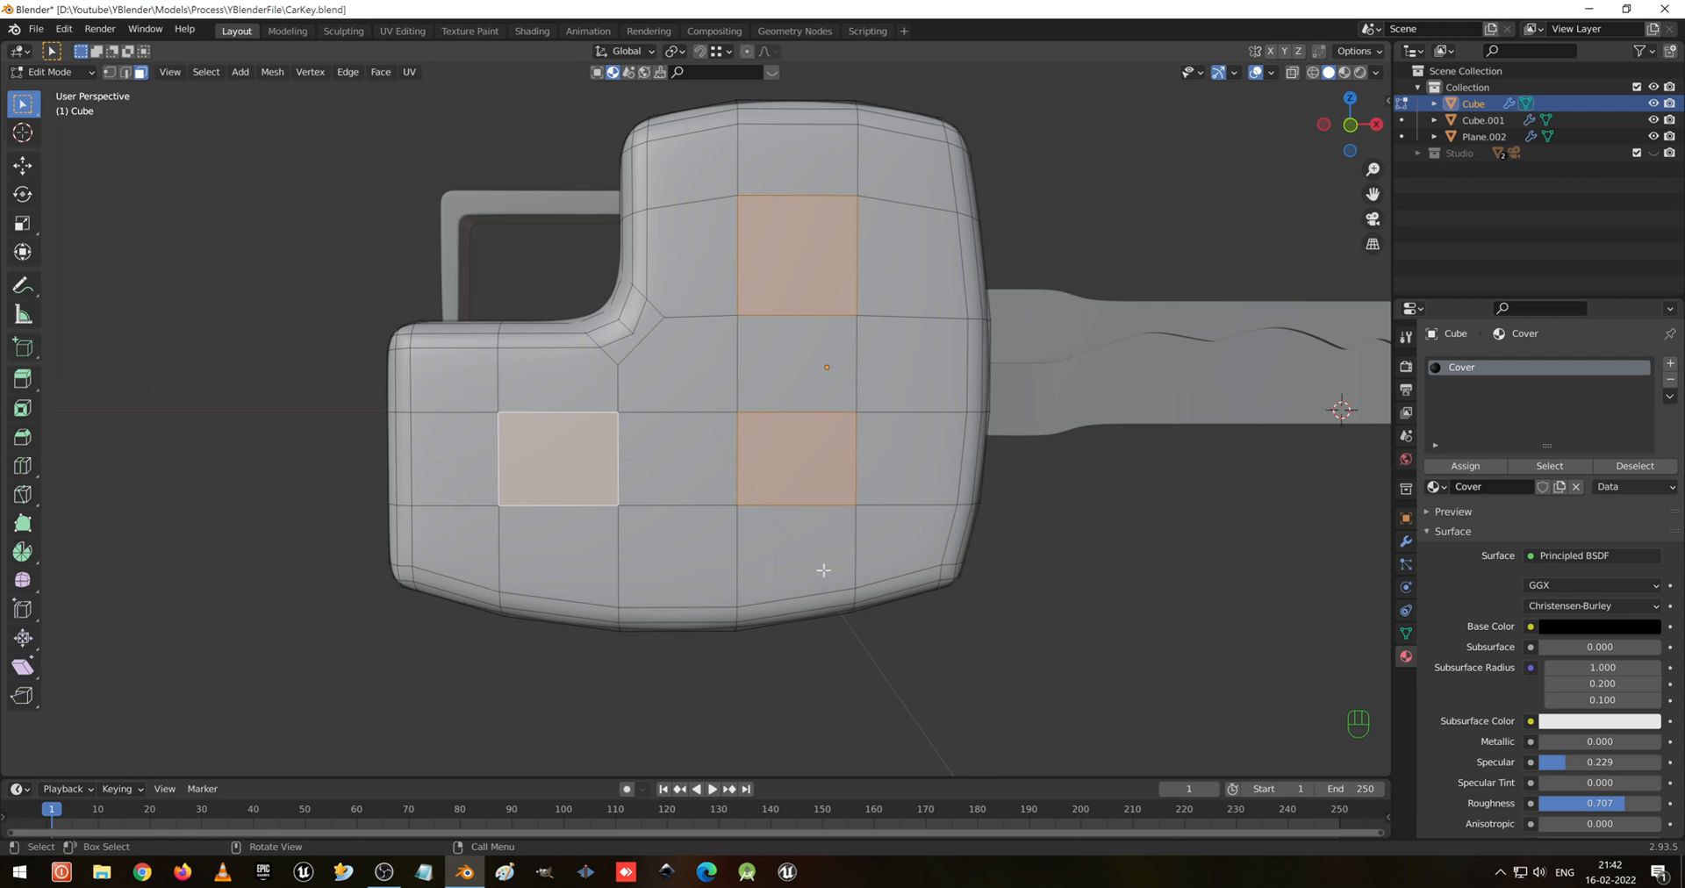
key("i")
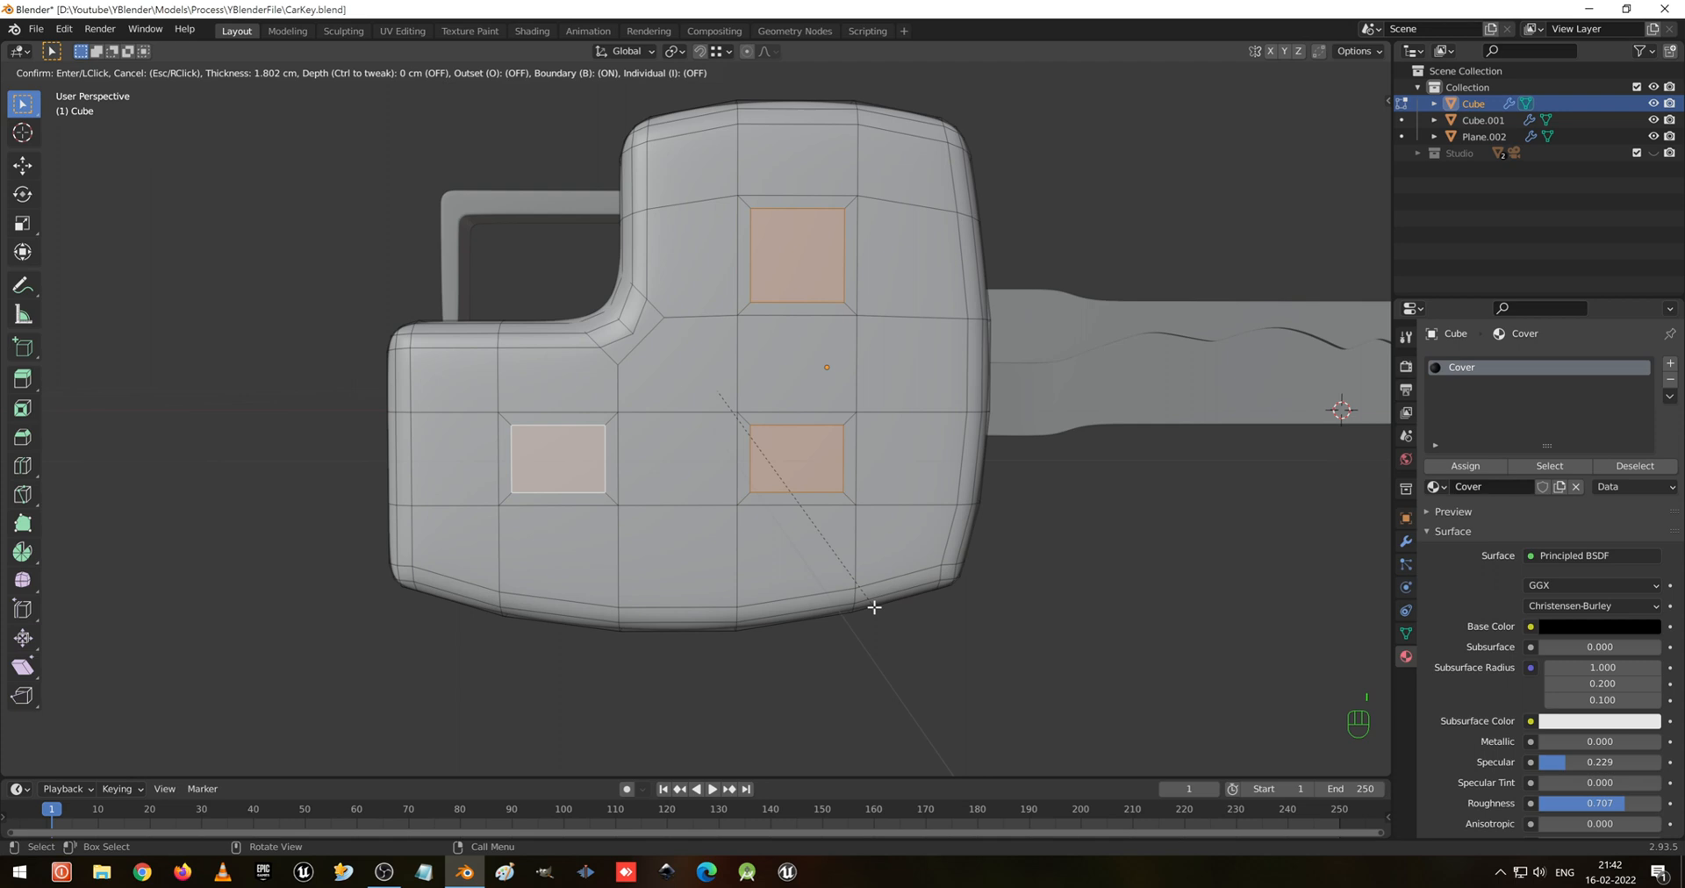
left_click(874, 607)
key("Tab")
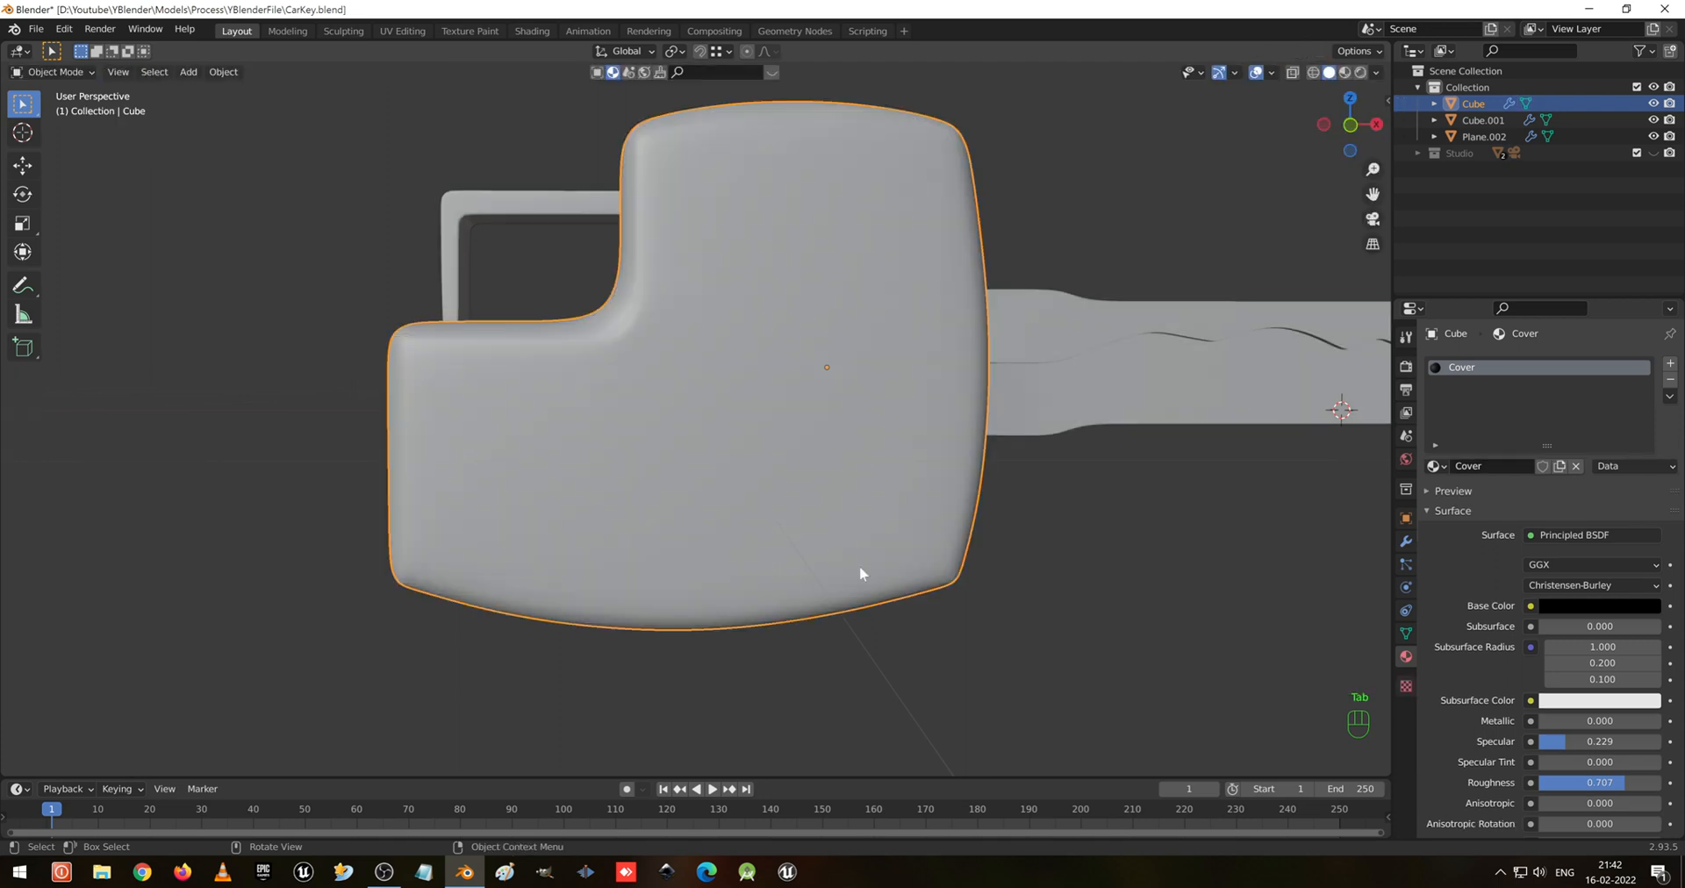
Set the key head's origin to its Center of Mass (Surface) and save the file
left_click(230, 75)
mouse_move(298, 107)
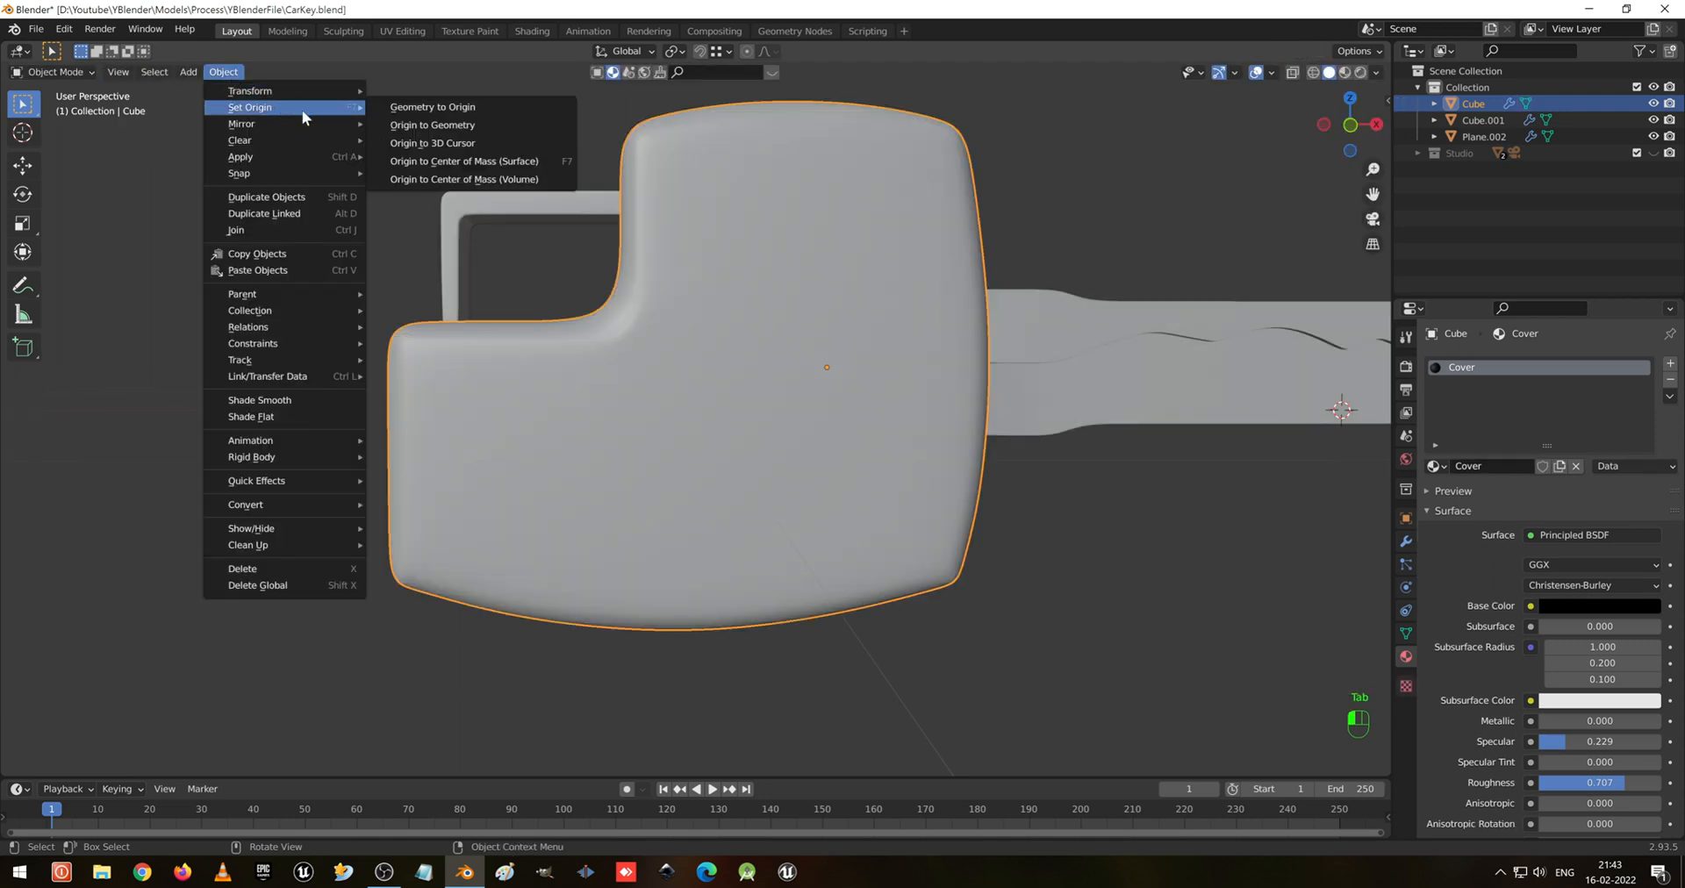
left_click(480, 162)
middle_click_drag(781, 387, 778, 365)
key("ctrl+s")
Apply the key head's scale and enter Edit Mode
key("ctrl+a")
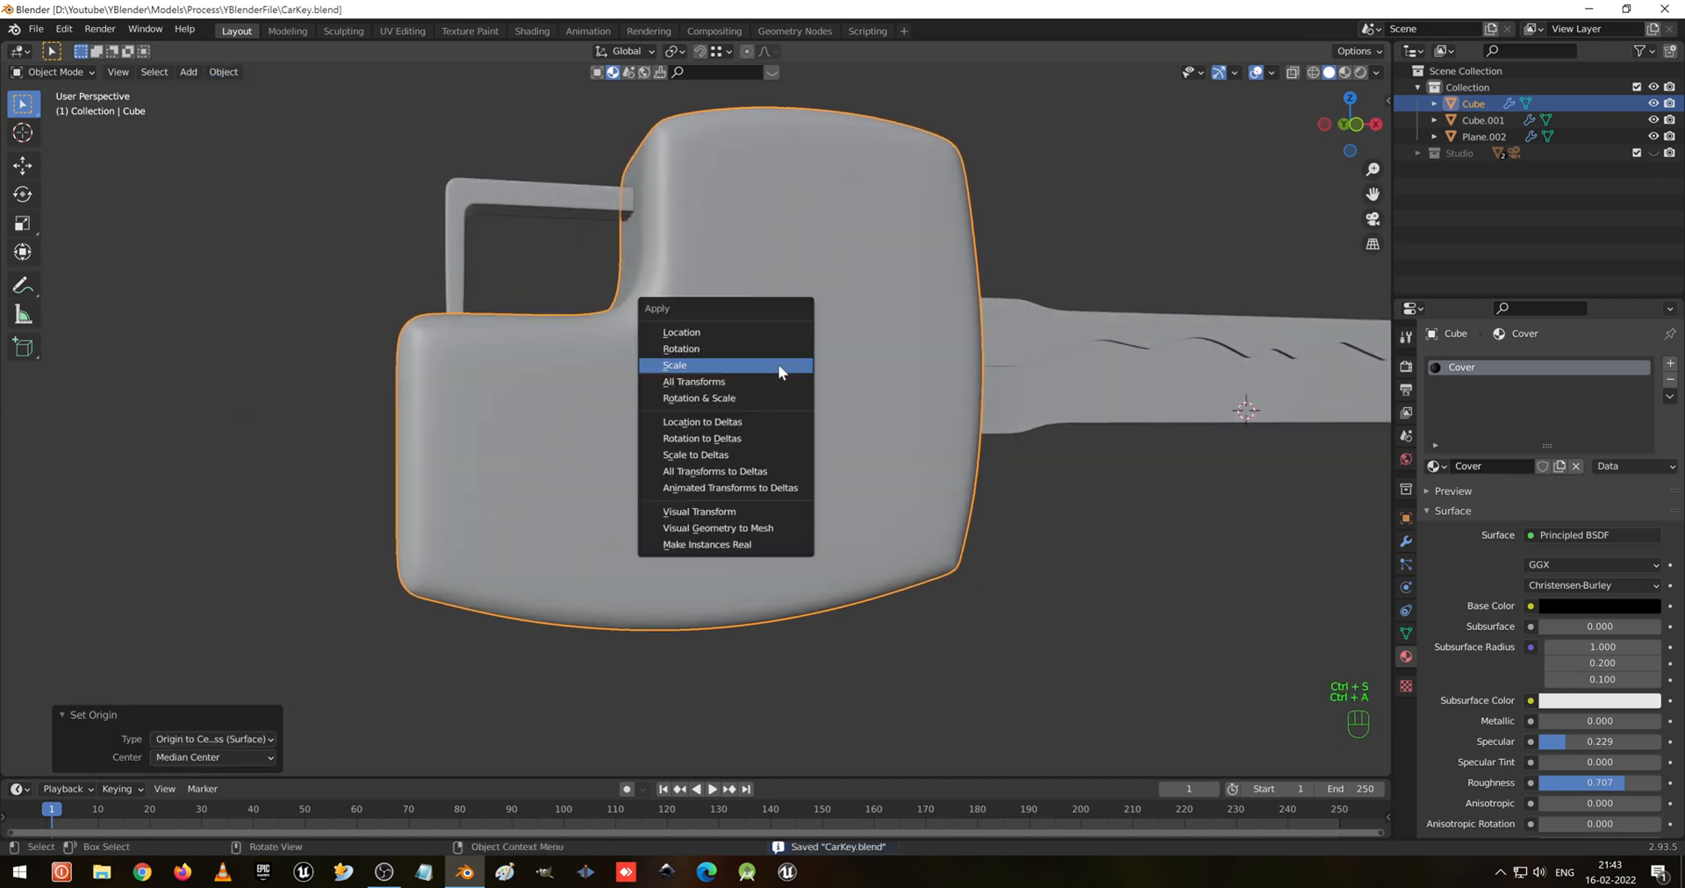
left_click(776, 366)
key("Tab")
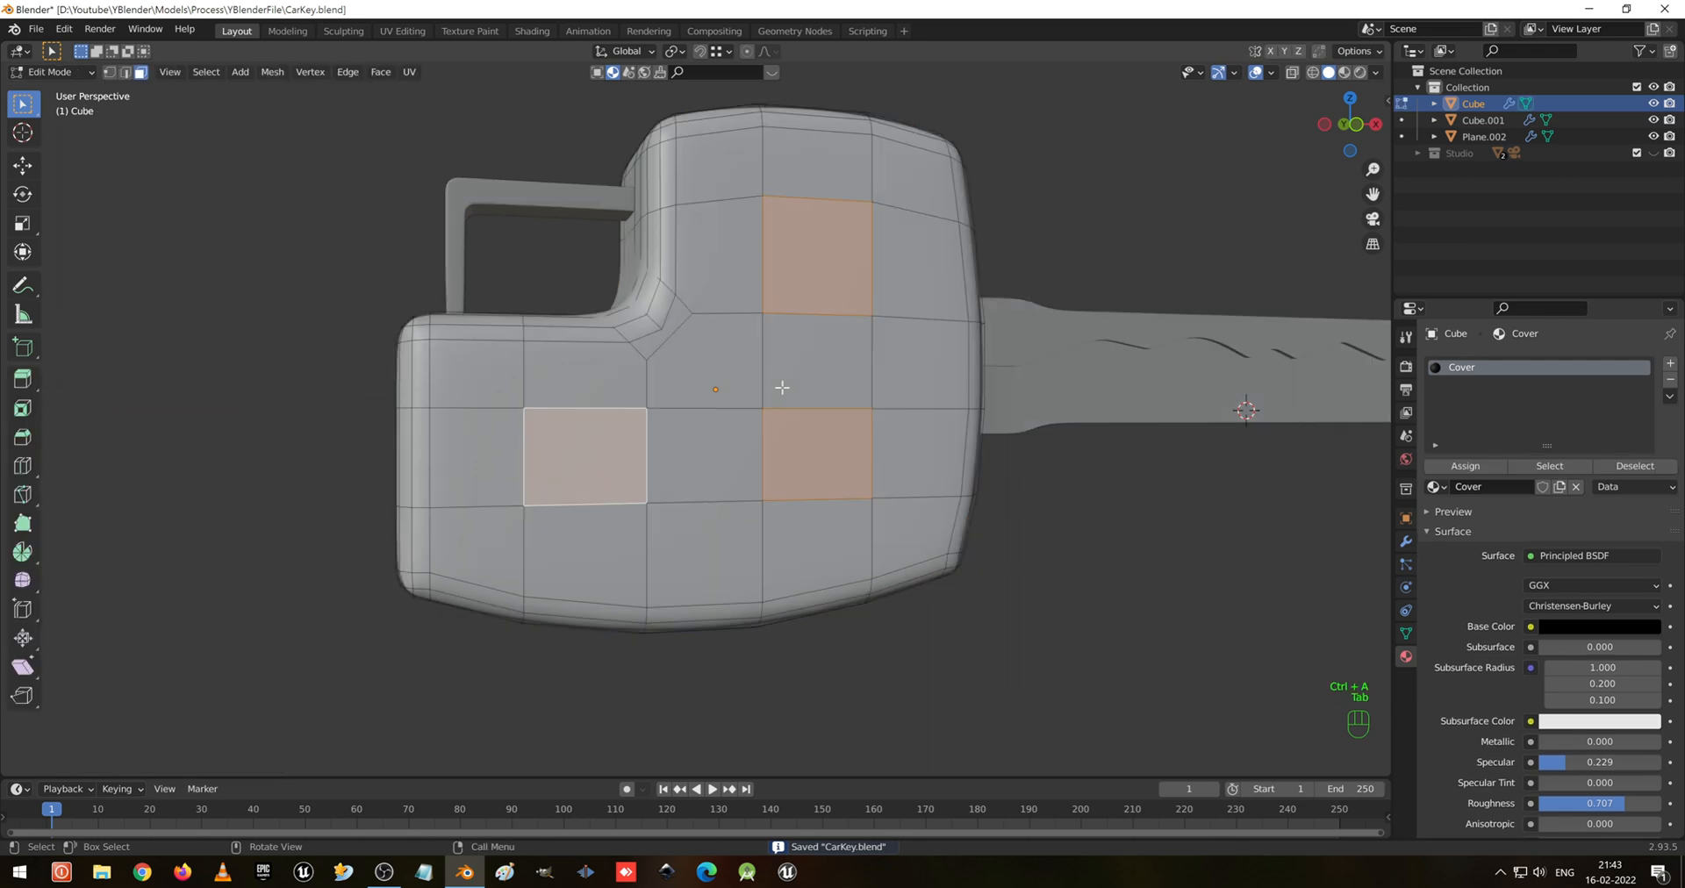
Inset the three selected faces on the head's front by about 1.59 cm
middle_click_drag(807, 412, 782, 463)
scroll(782, 462, "up", 1)
middle_click_drag(888, 493, 787, 448, "shift")
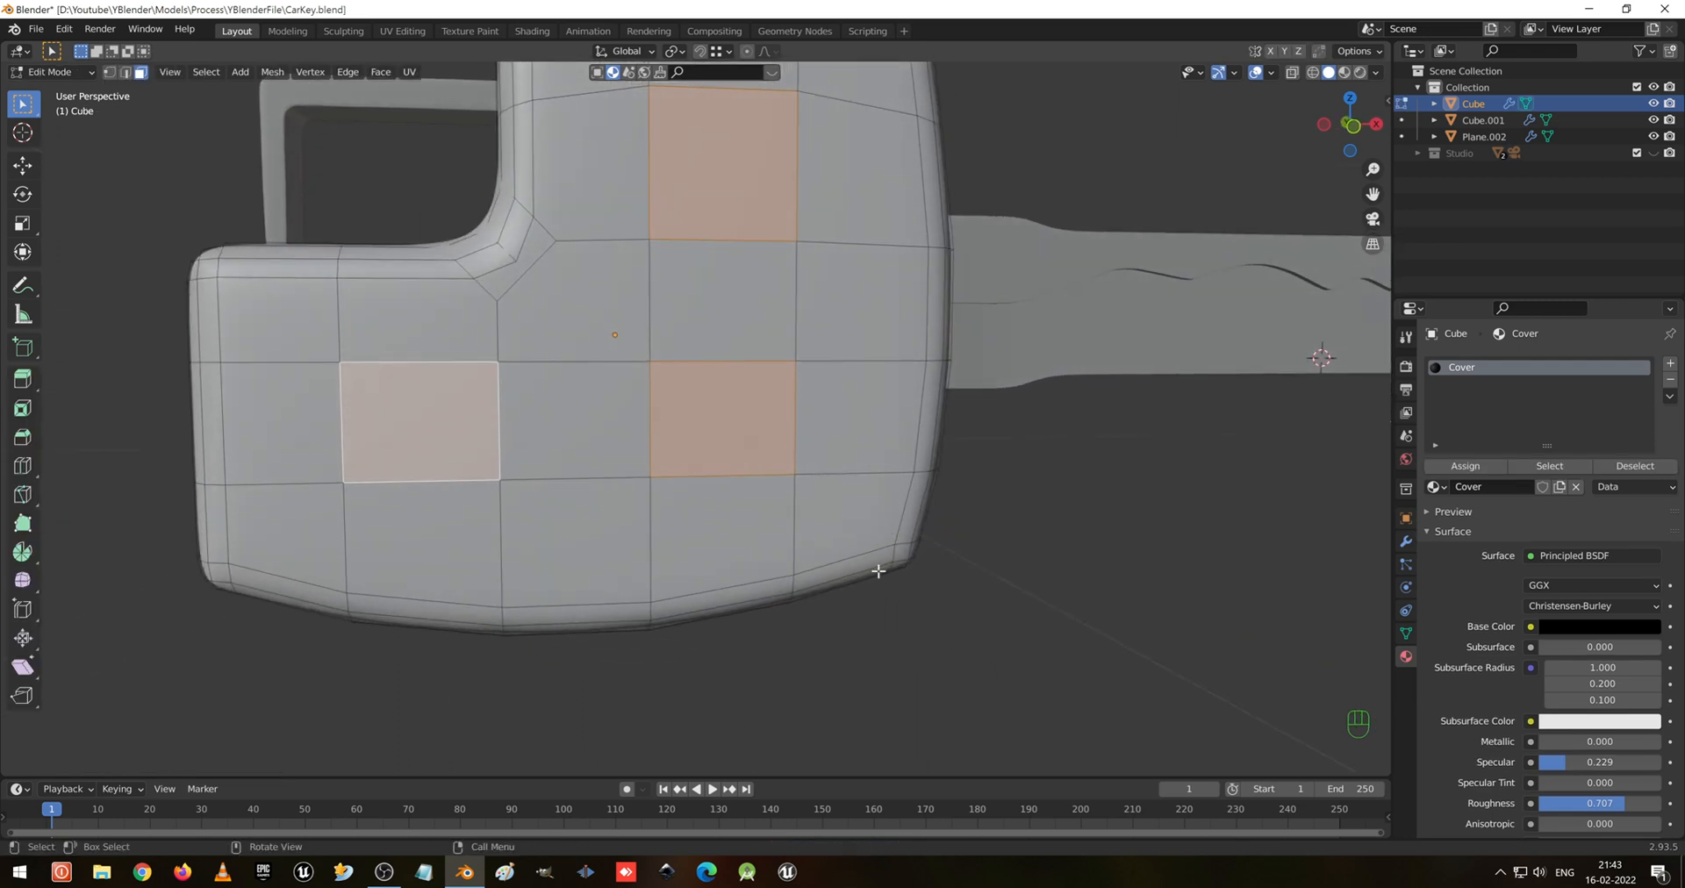
key("i")
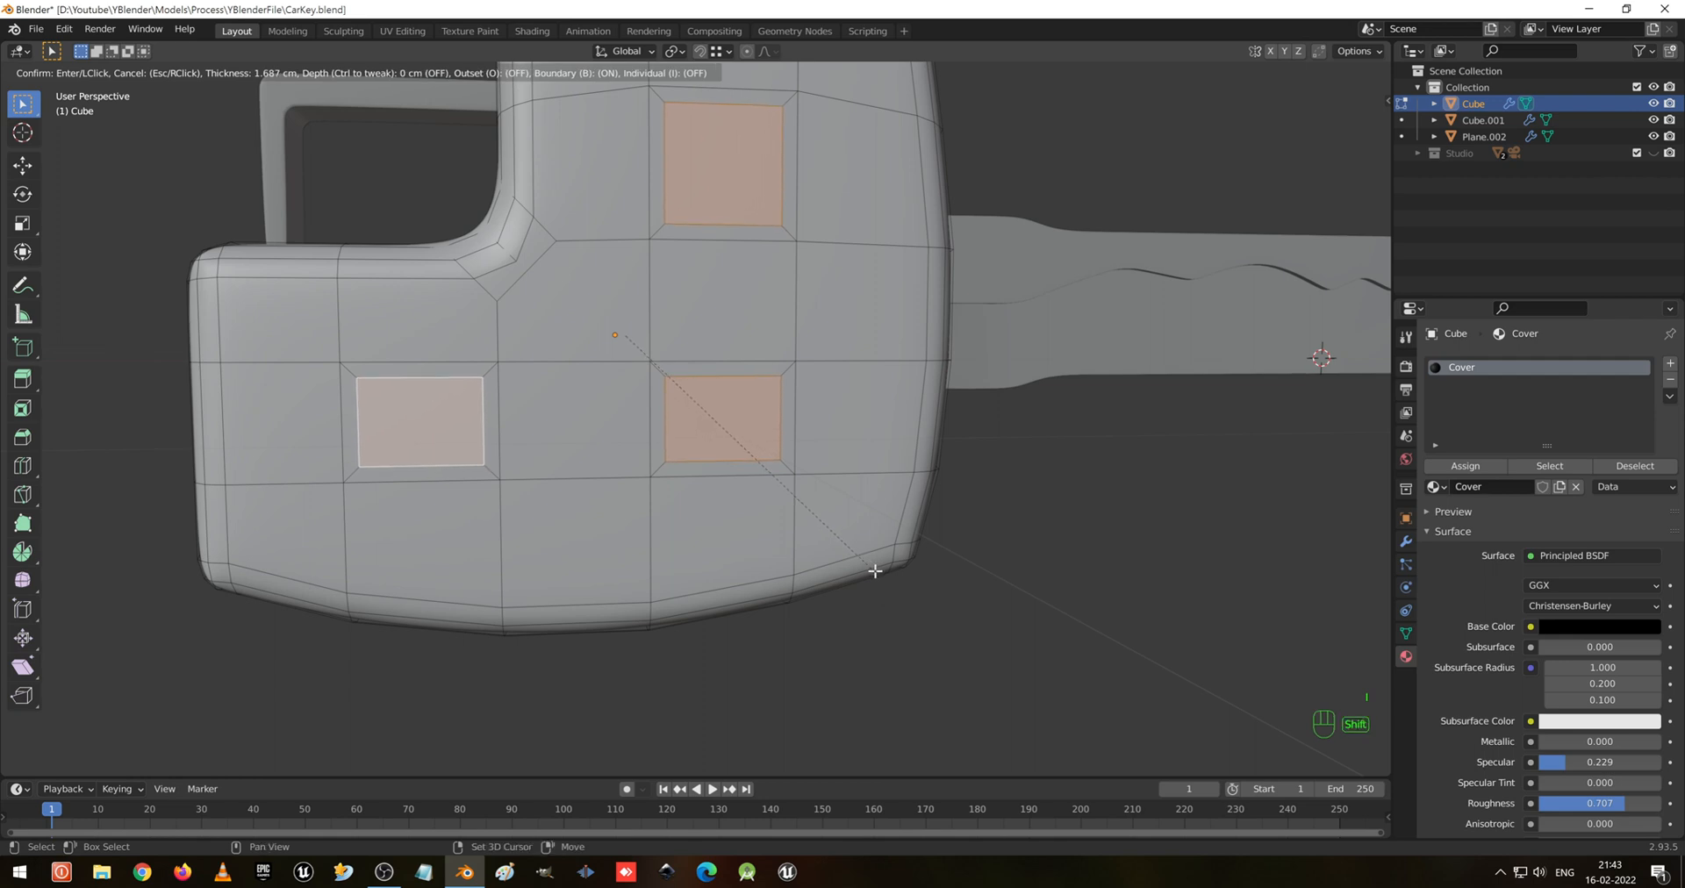
left_click(873, 572)
Turn off the Subdivision modifier's Edit Mode display and compare the head's shape in Object Mode and Edit Mode
left_click(1406, 520)
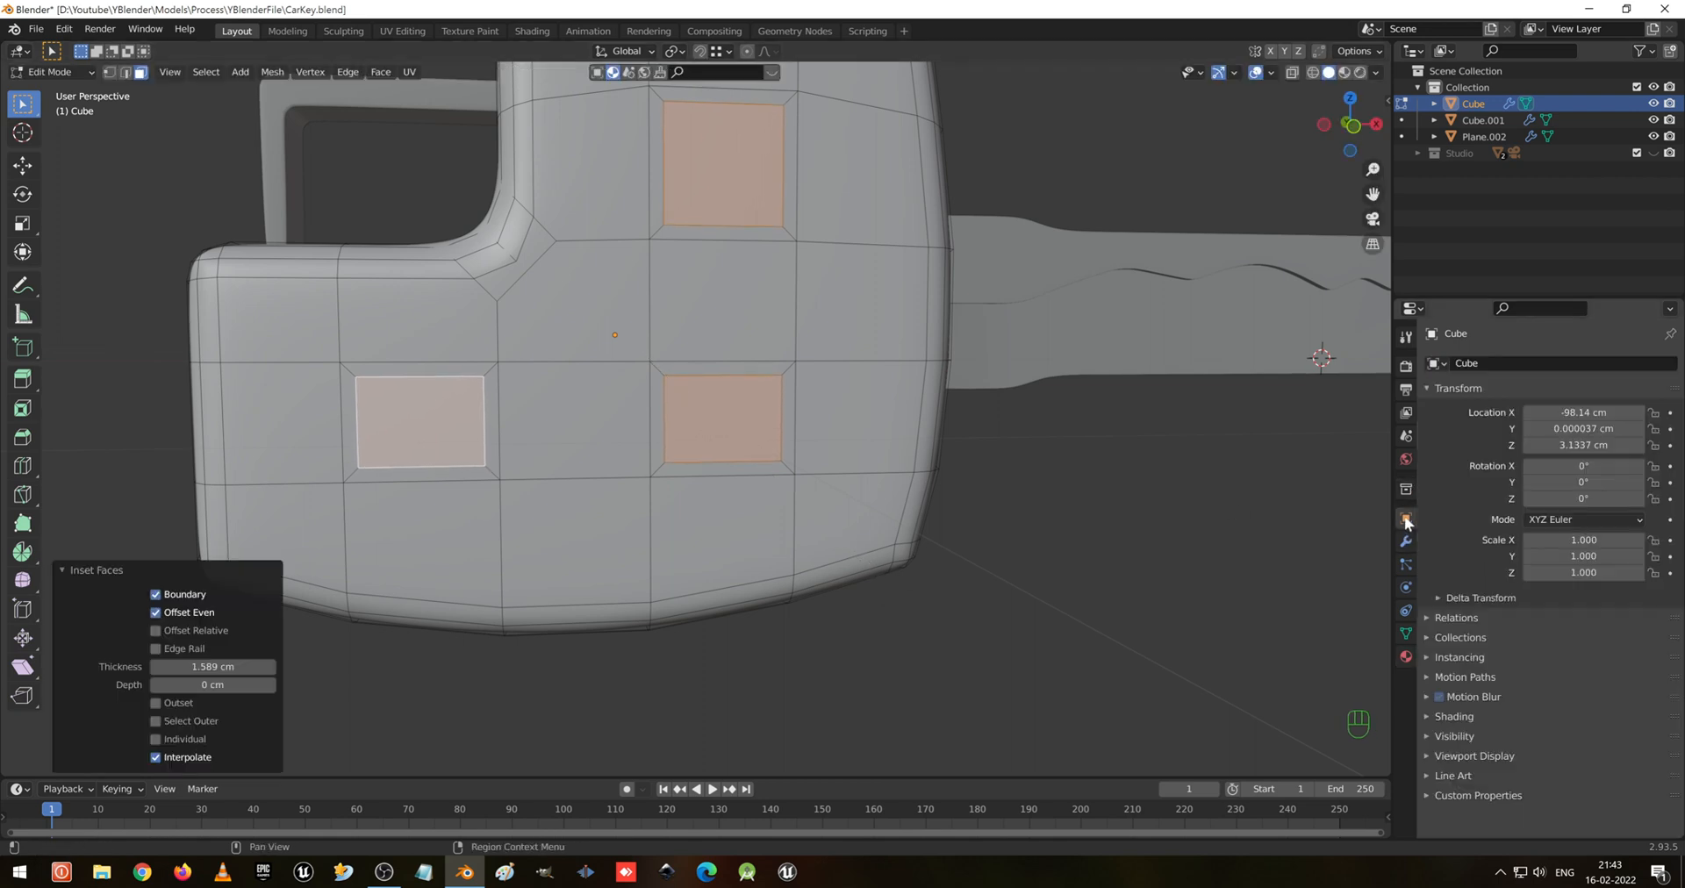
left_click(1405, 564)
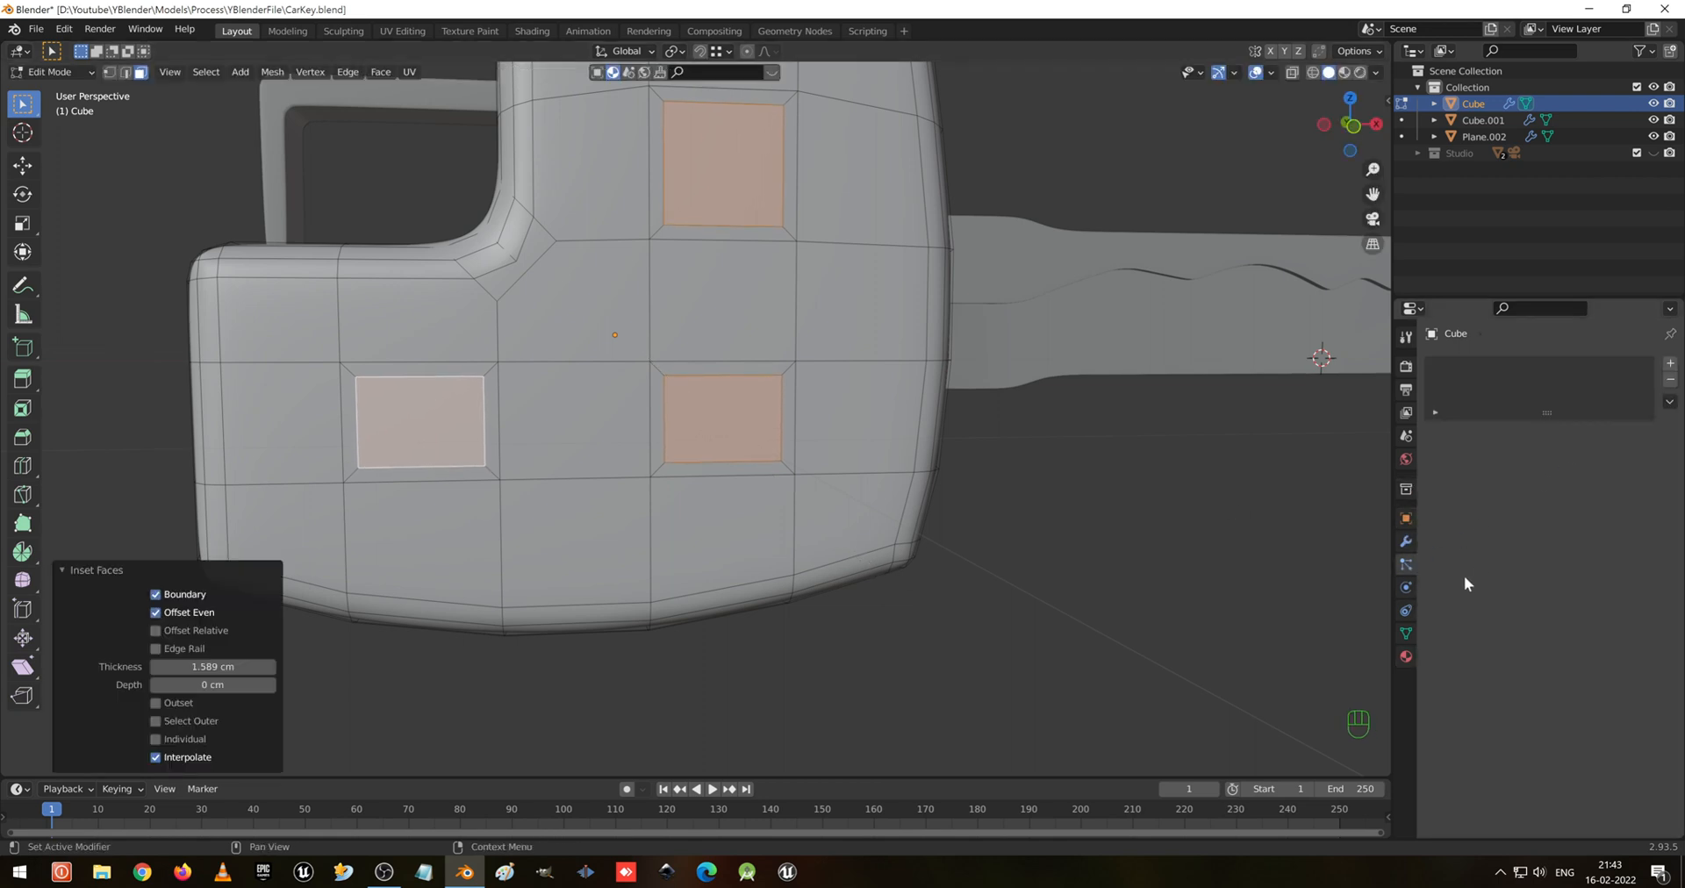
left_click_drag(1417, 546, 1411, 546)
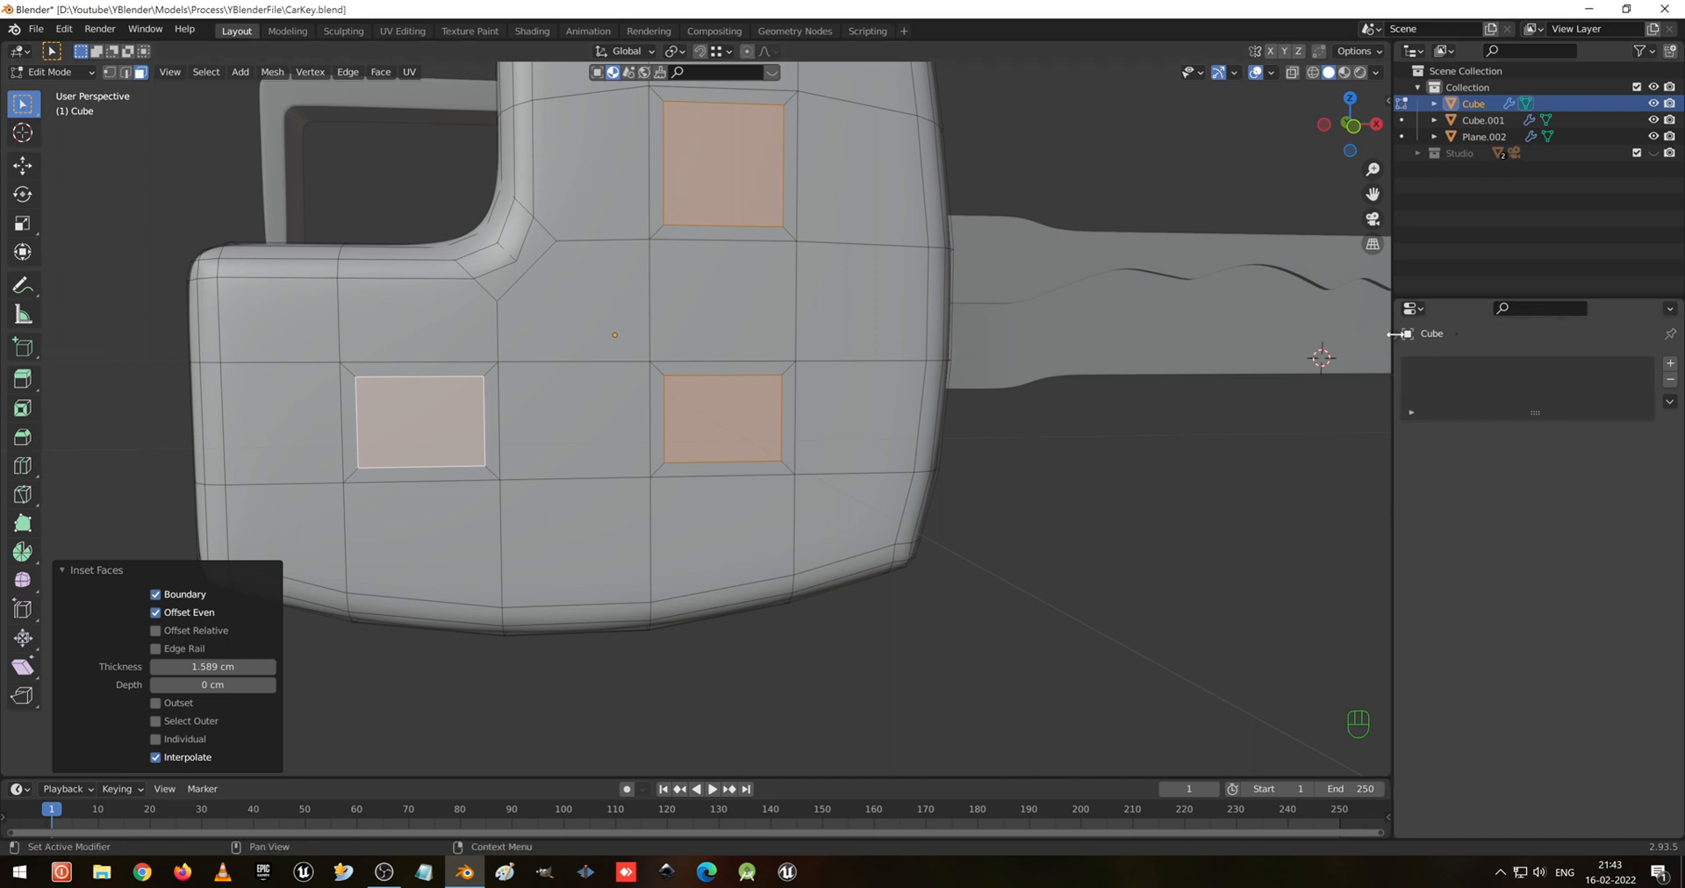
left_click_drag(1395, 333, 1416, 333)
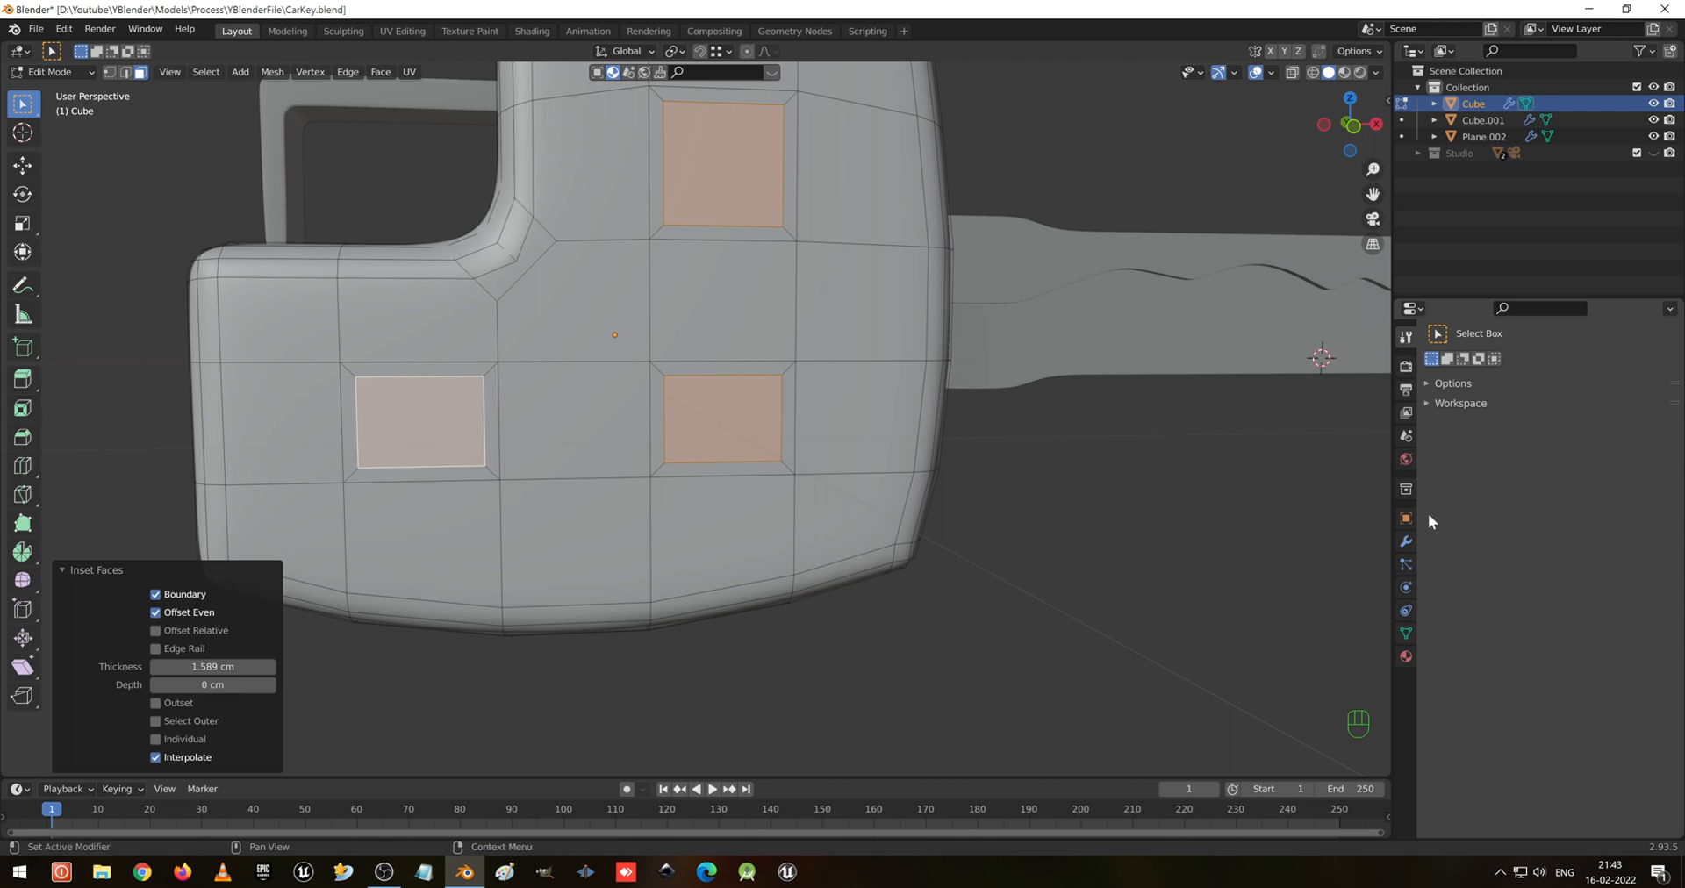
left_click(1406, 544)
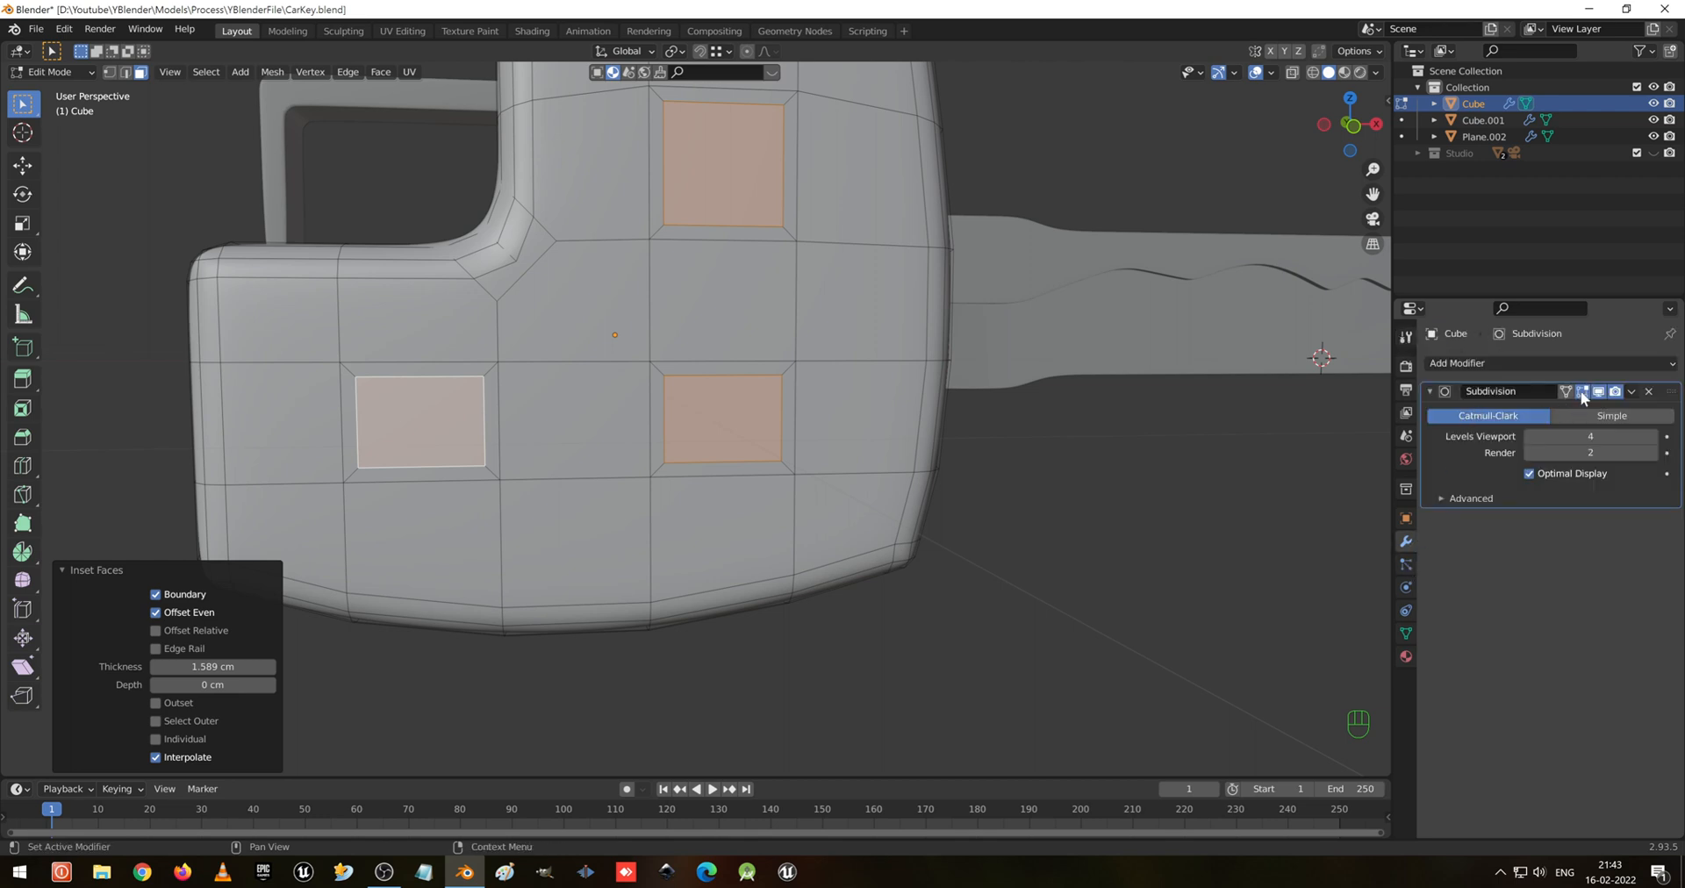
scroll(769, 439, "up", 2)
key("Tab")
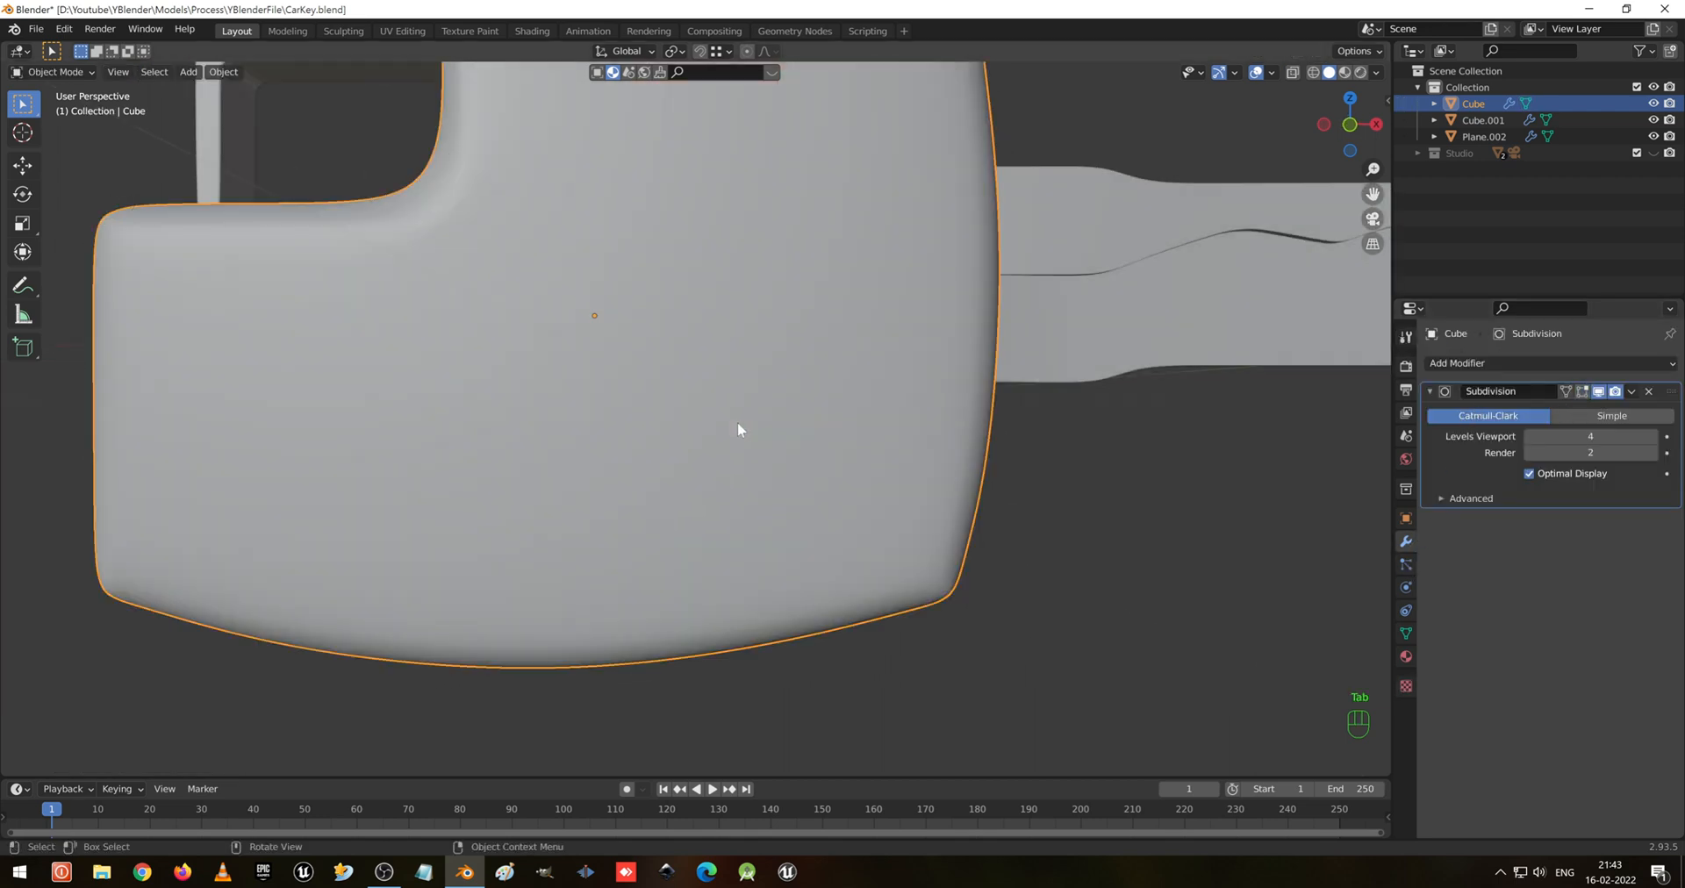
middle_click_drag(738, 423, 808, 421)
key("Tab")
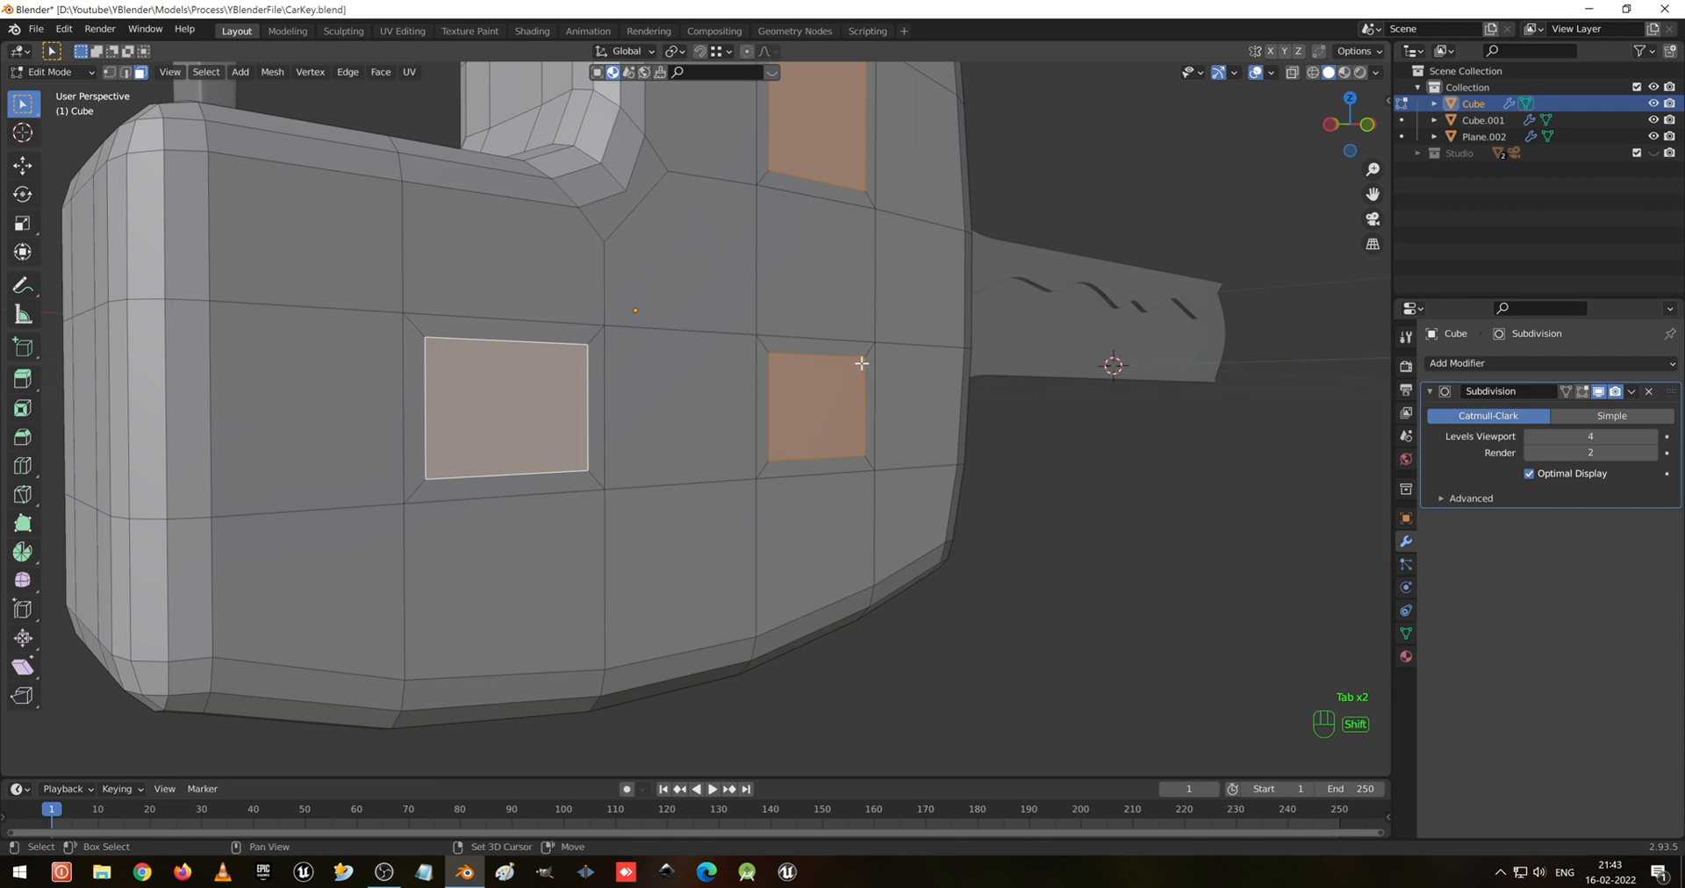
Move the three inset faces about -0.76 cm along Y and check the smoothed head in Object Mode
middle_click_drag(858, 365, 848, 455)
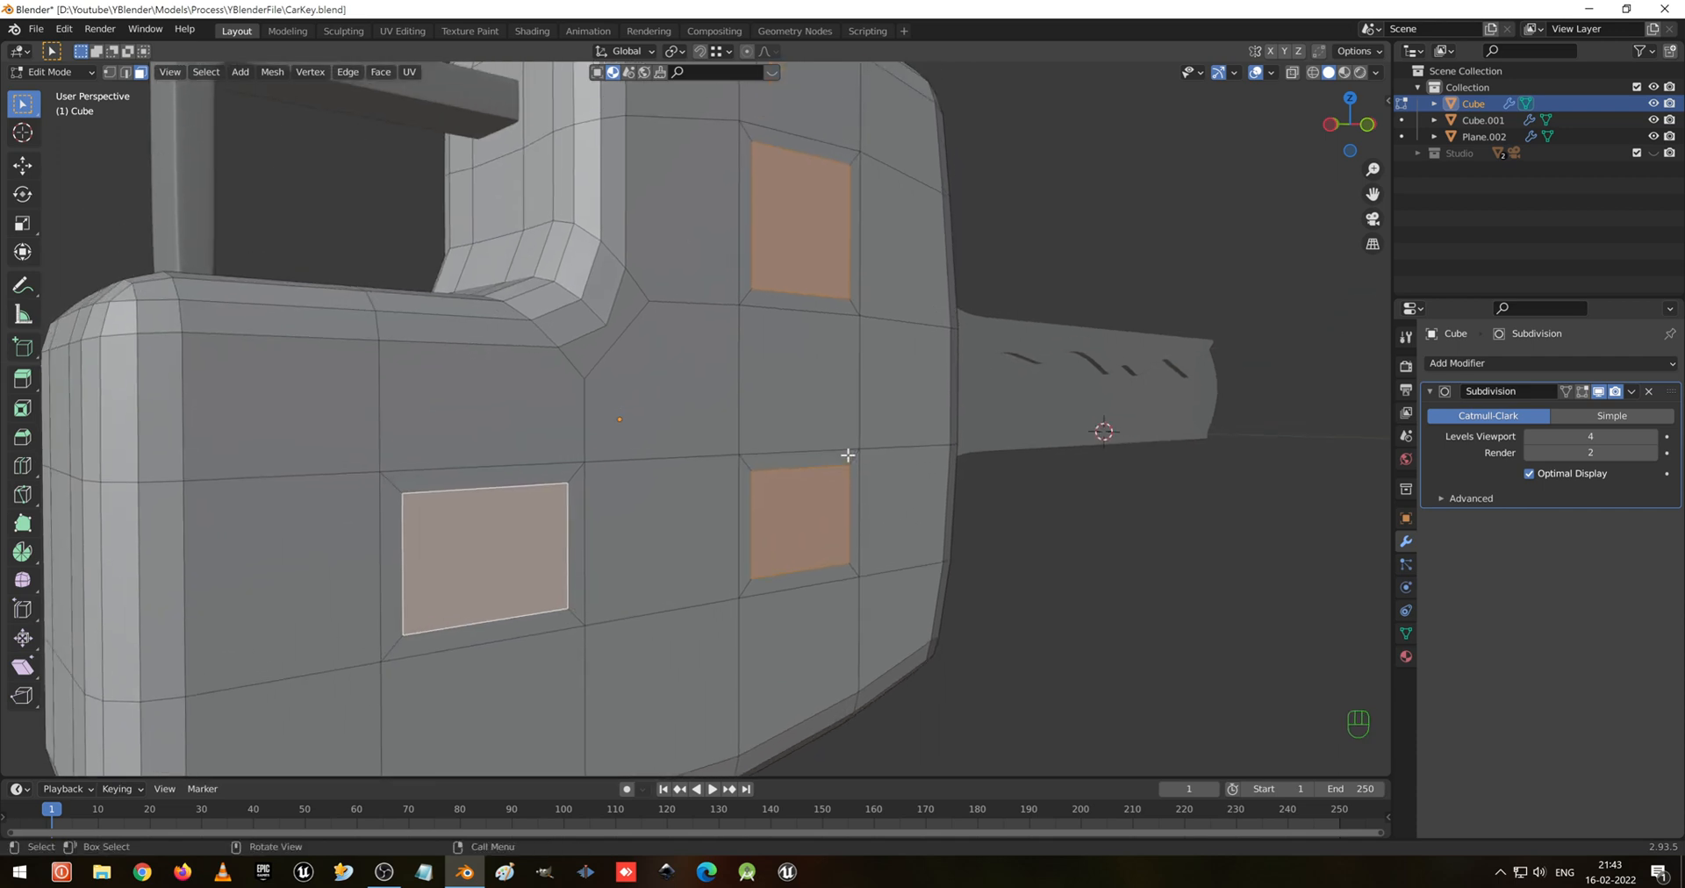
key("g")
key("y")
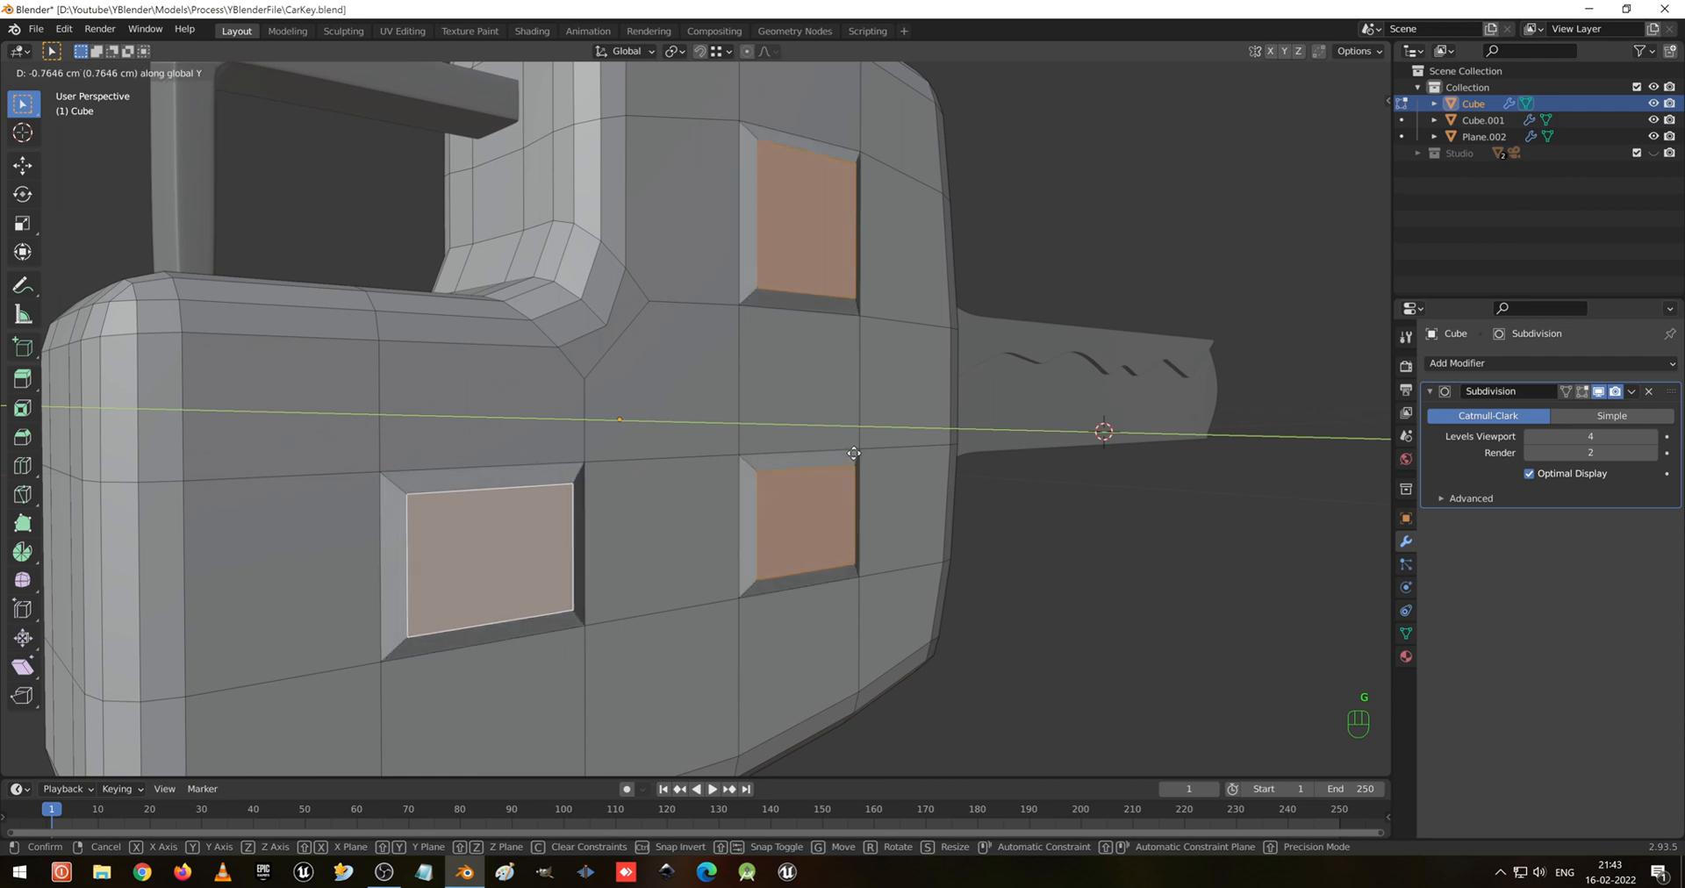
left_click(855, 454)
key("Tab")
mouse_move(813, 425)
middle_mouse_down()
mouse_move(734, 422)
mouse_move(733, 392)
mouse_move(776, 387)
mouse_move(799, 411)
middle_mouse_up()
key("Tab")
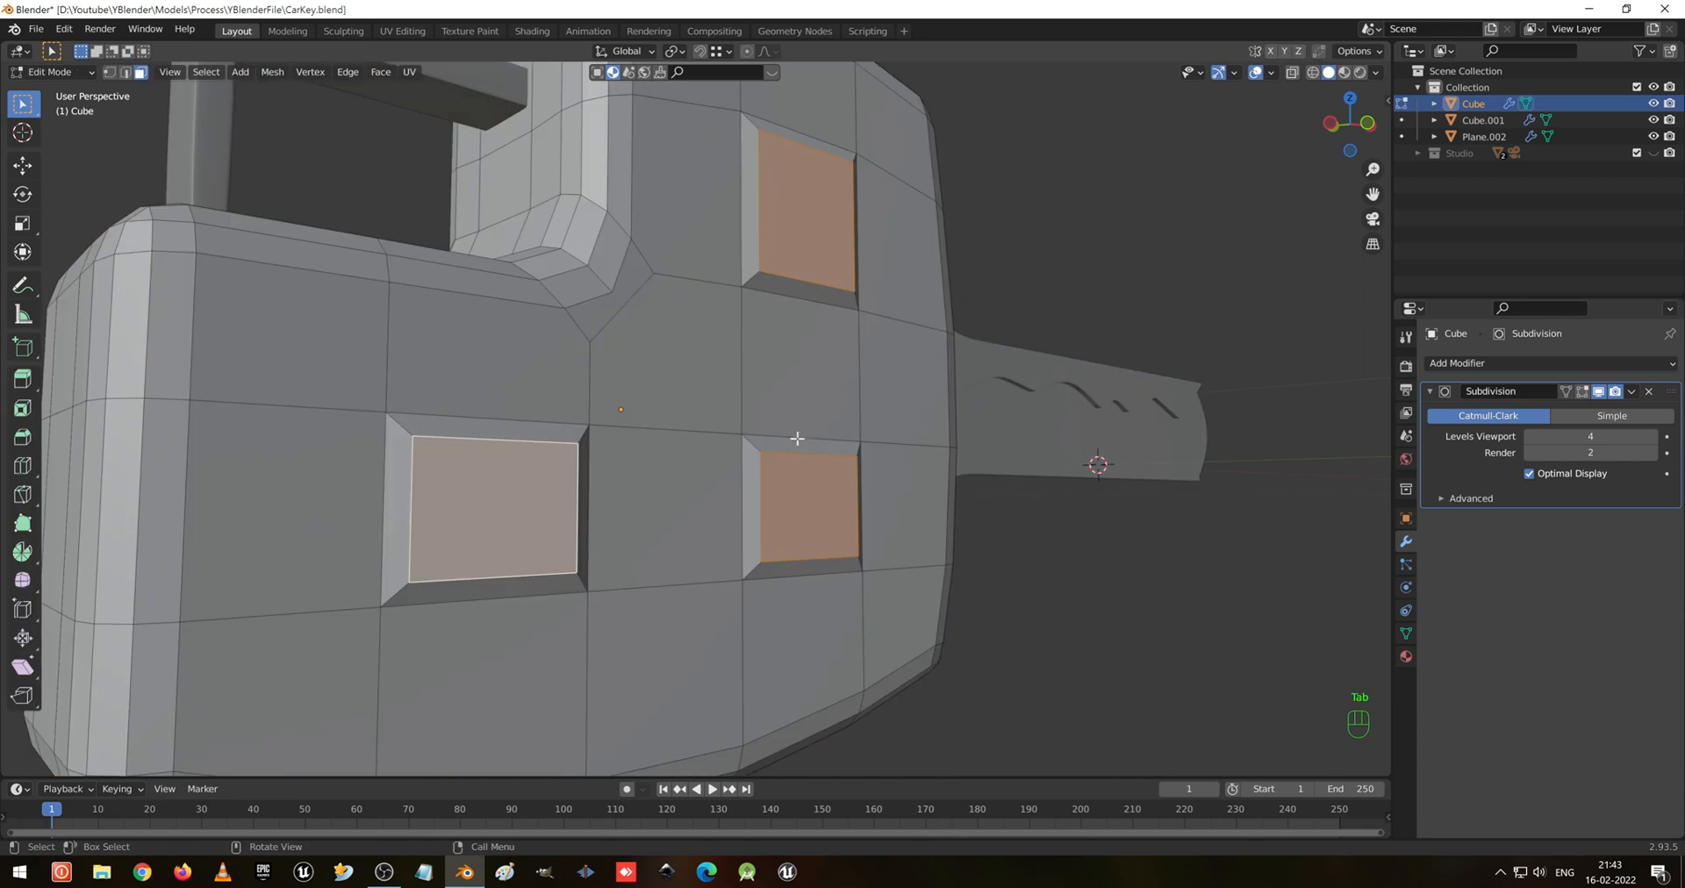
scroll(782, 459, "up", 2)
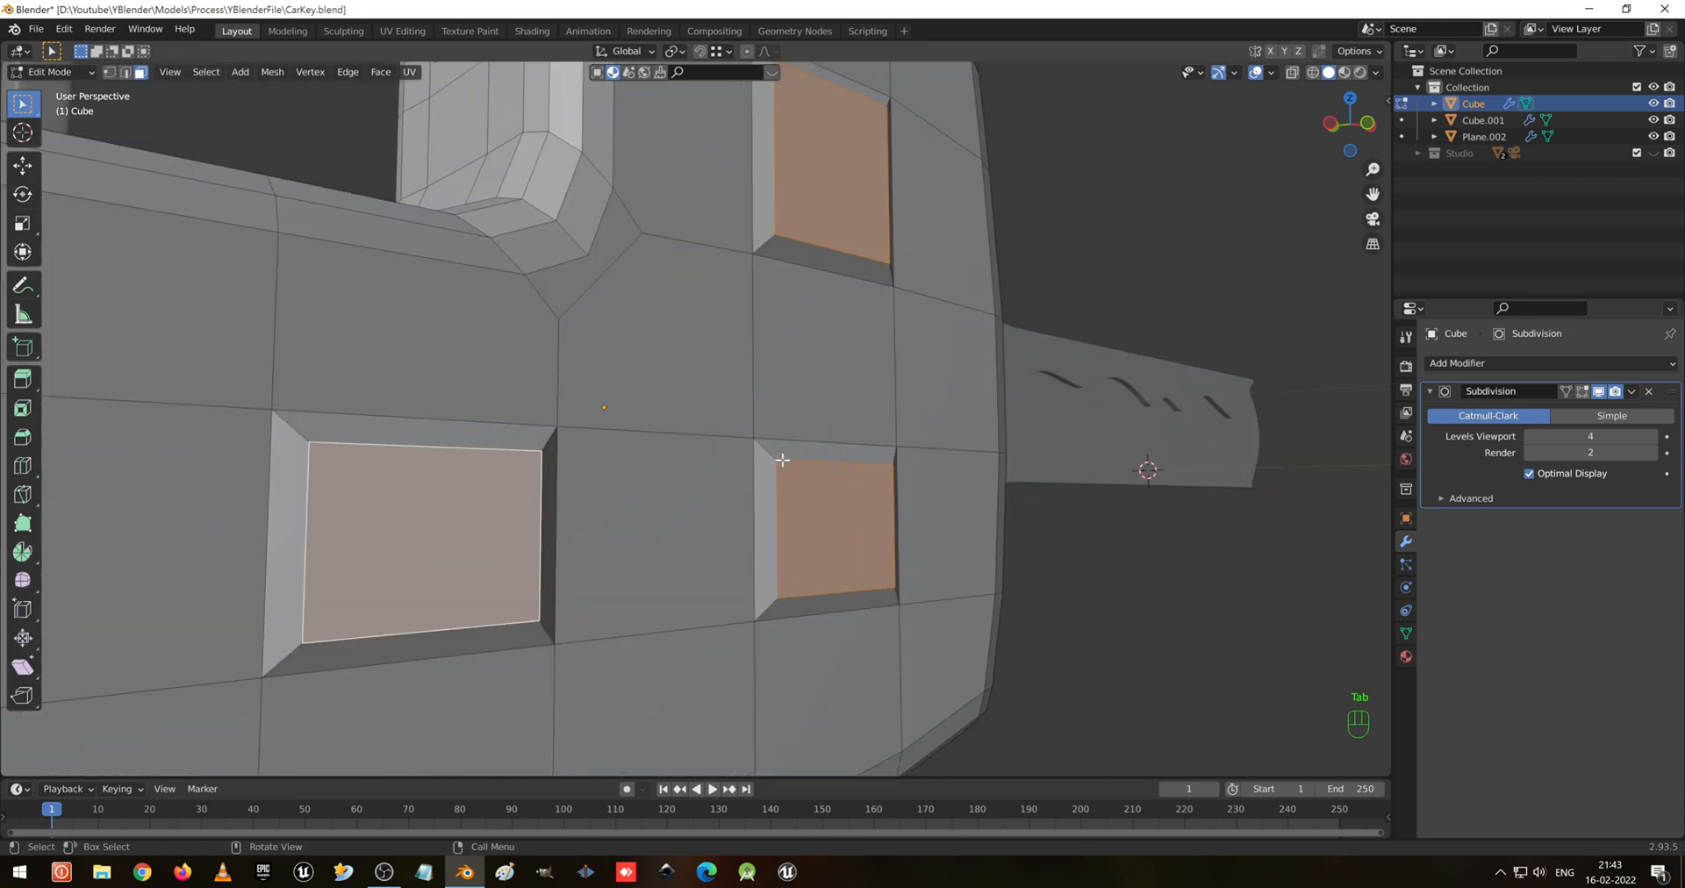
key("g")
key("y")
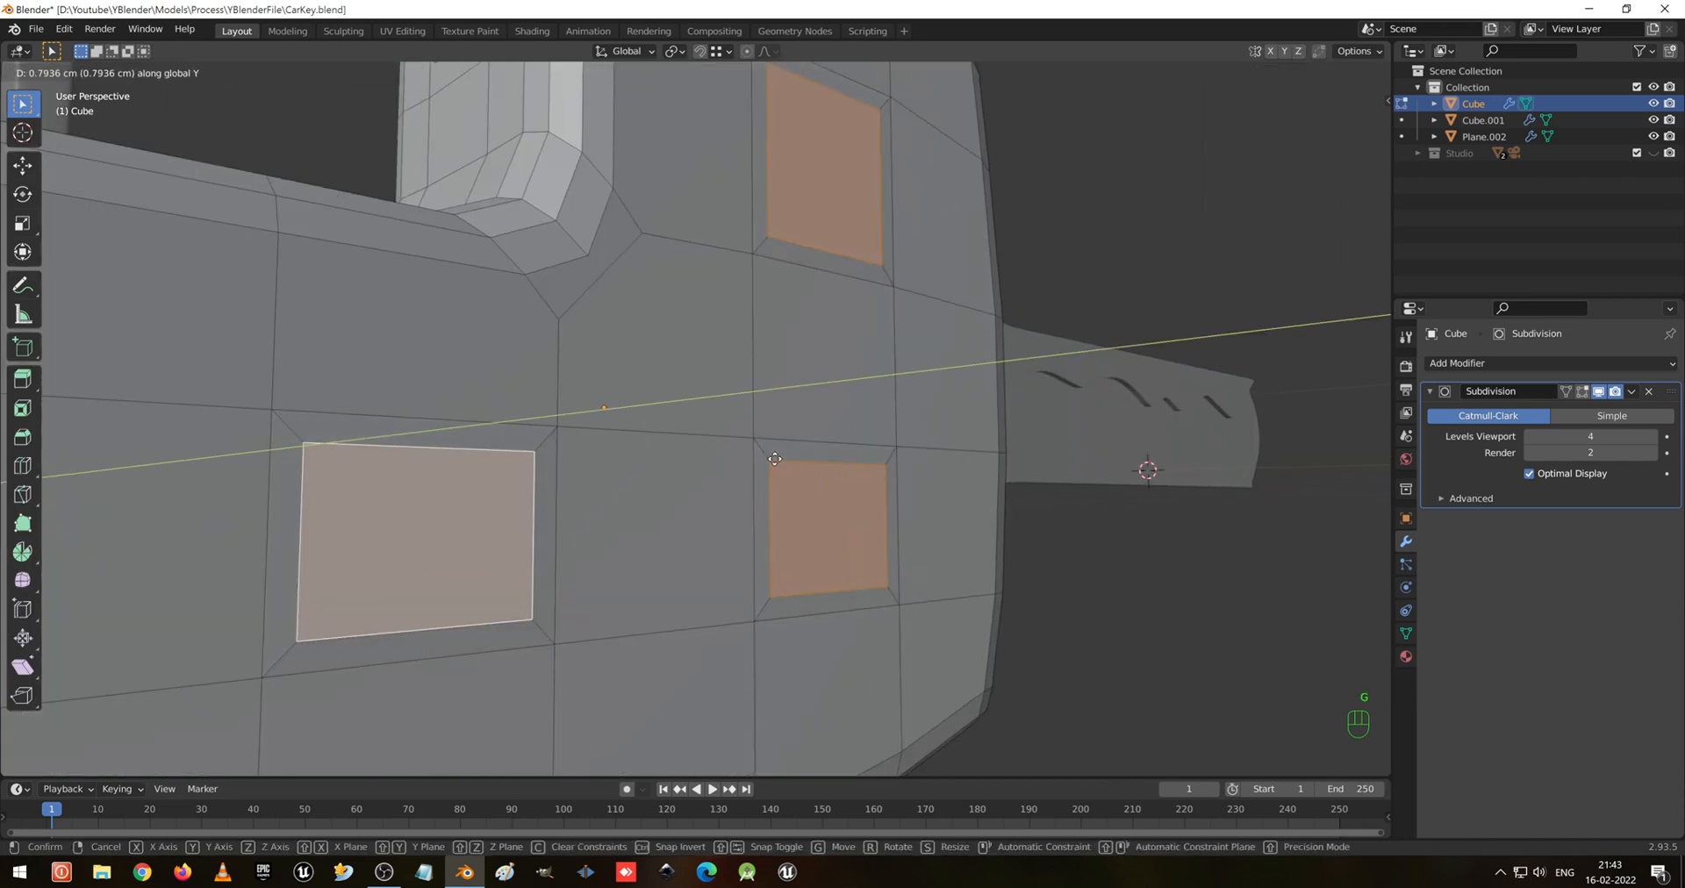
right_click(778, 459)
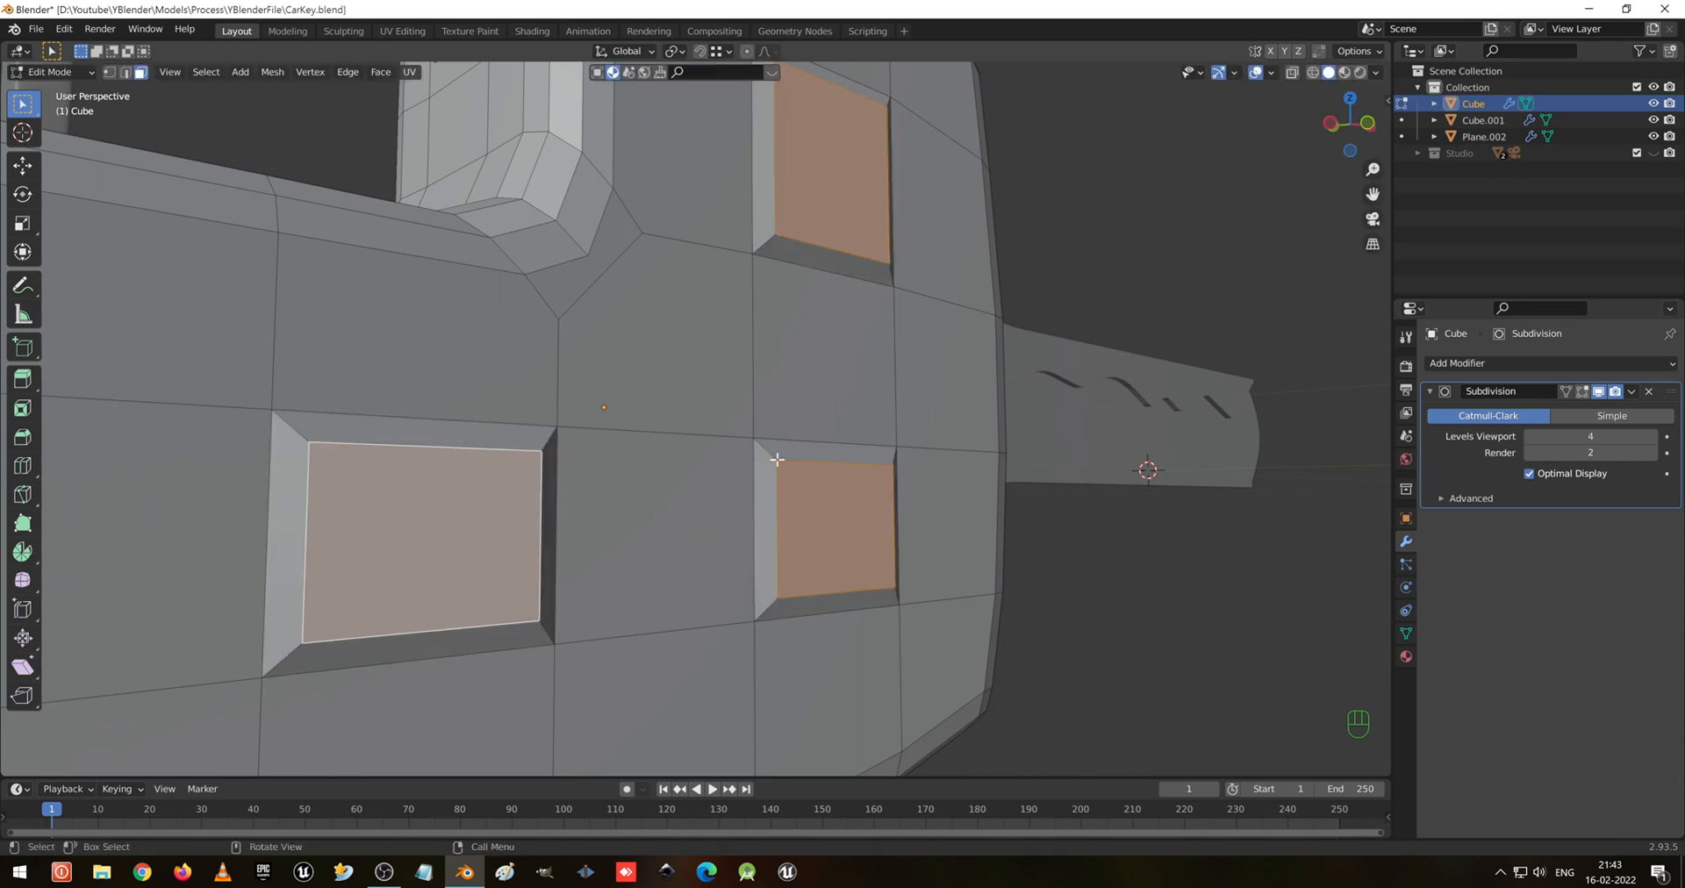
Undo the Y move, the subdivision display change and the inset of the three front faces
key("ctrl+z")
key("ctrl+z")
key("ctrl+z")
key("ctrl+z")
key("ctrl+z")
key("ctrl+z")
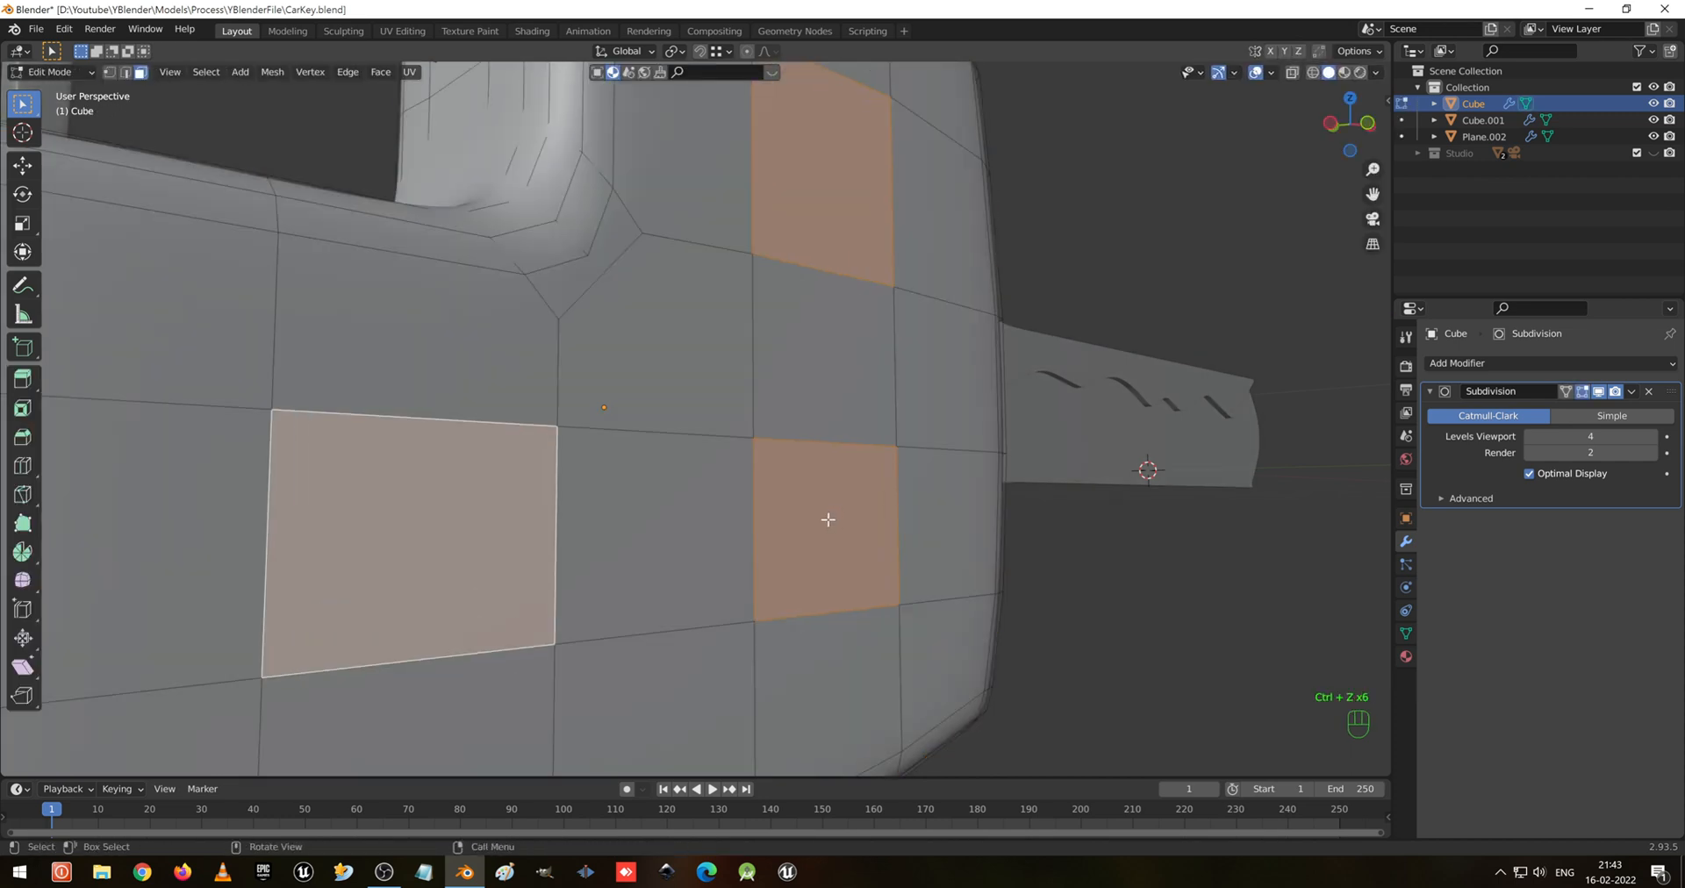
Inset the three selected front faces by a narrow margin of about 0.12 cm
key("i")
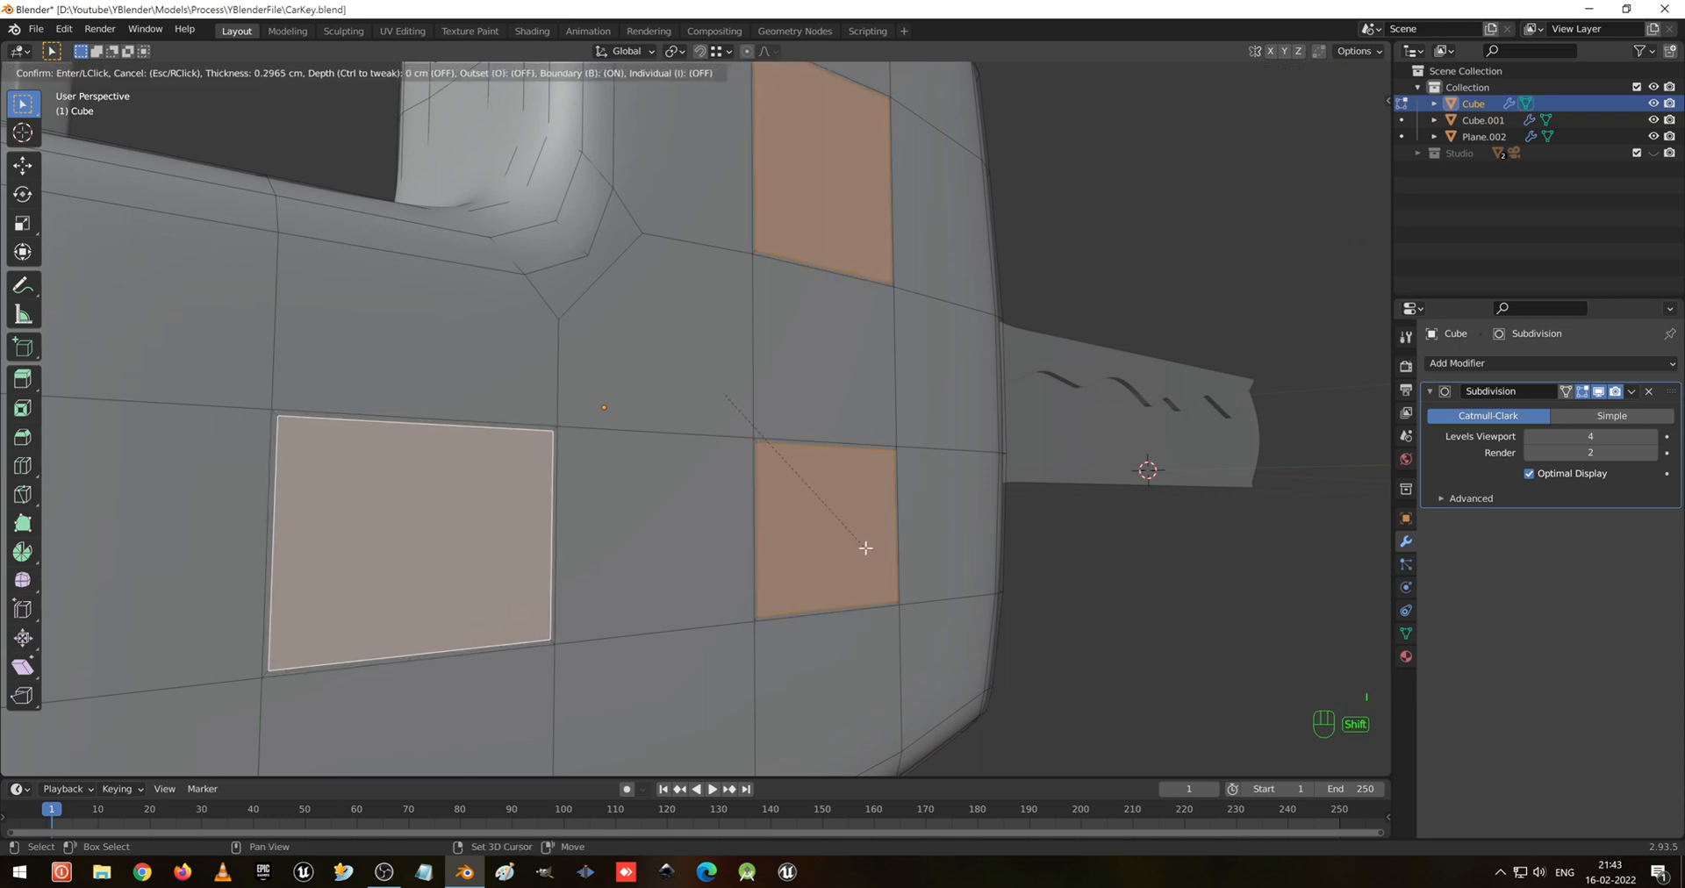
left_click(867, 551)
scroll(478, 467, "up", 3)
middle_click_drag(478, 466, 741, 406, "shift")
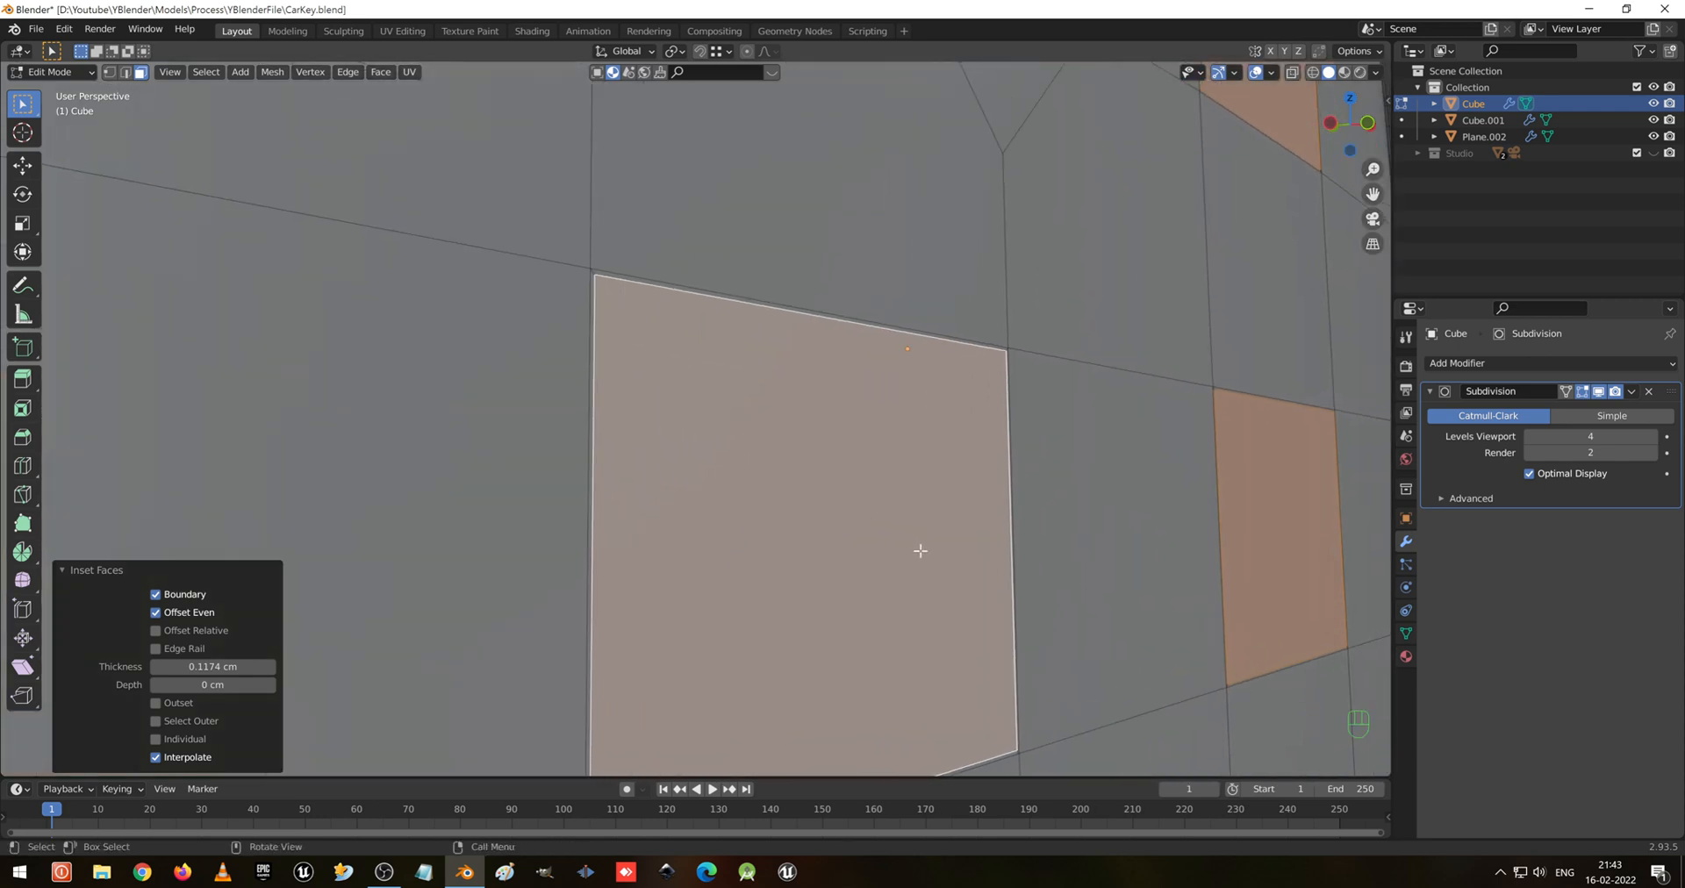
key("g")
key("y")
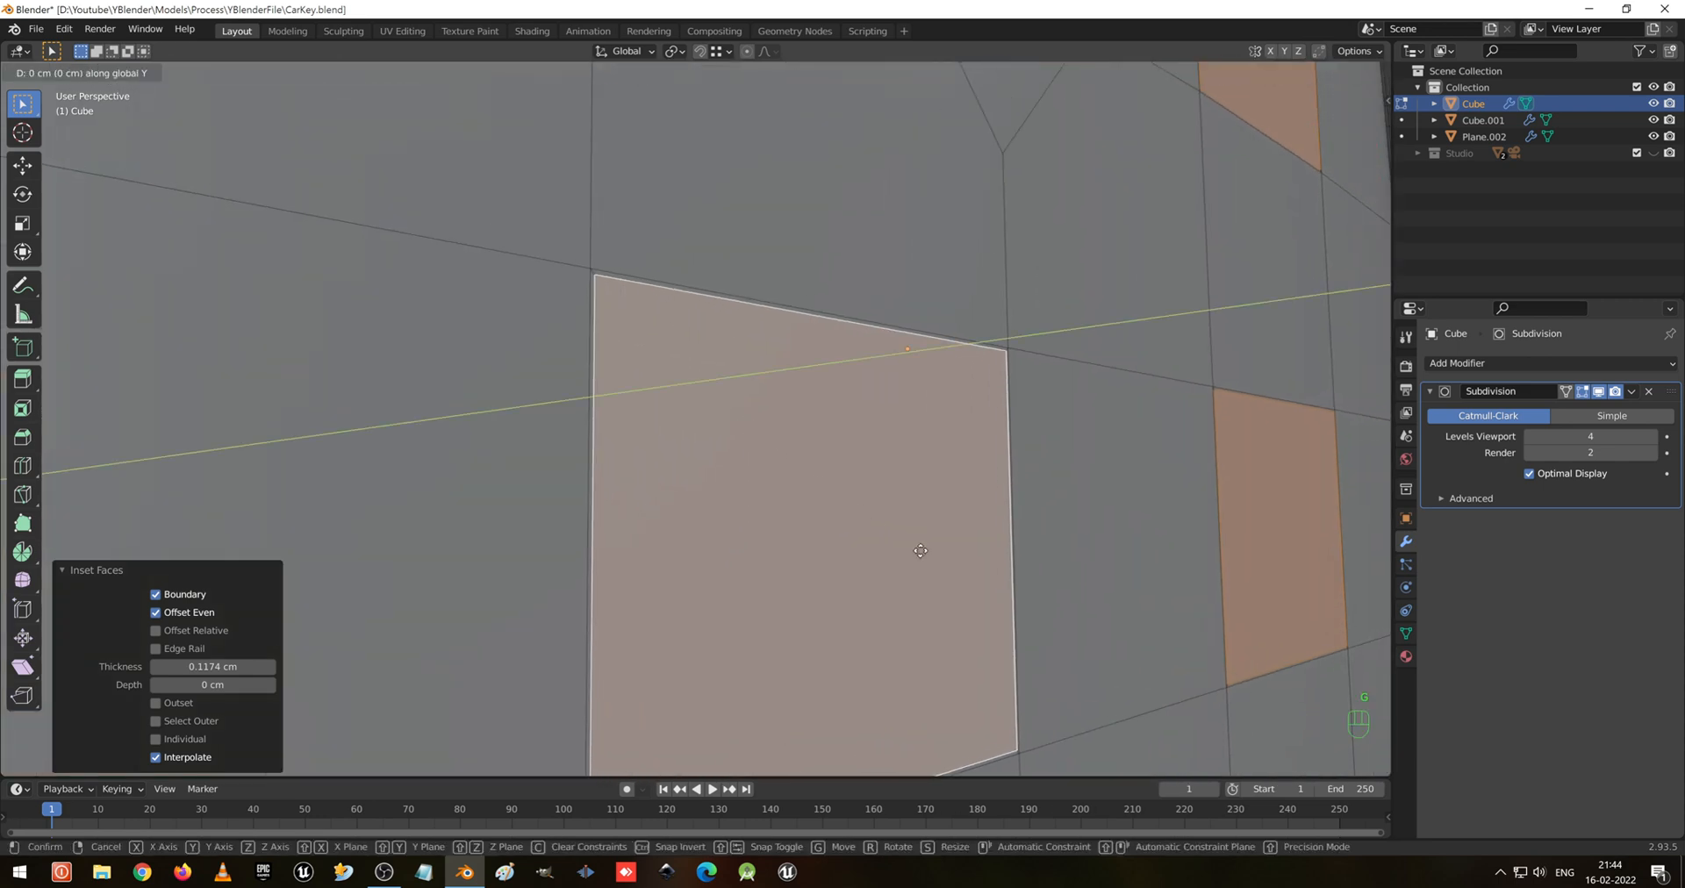
key("shift")
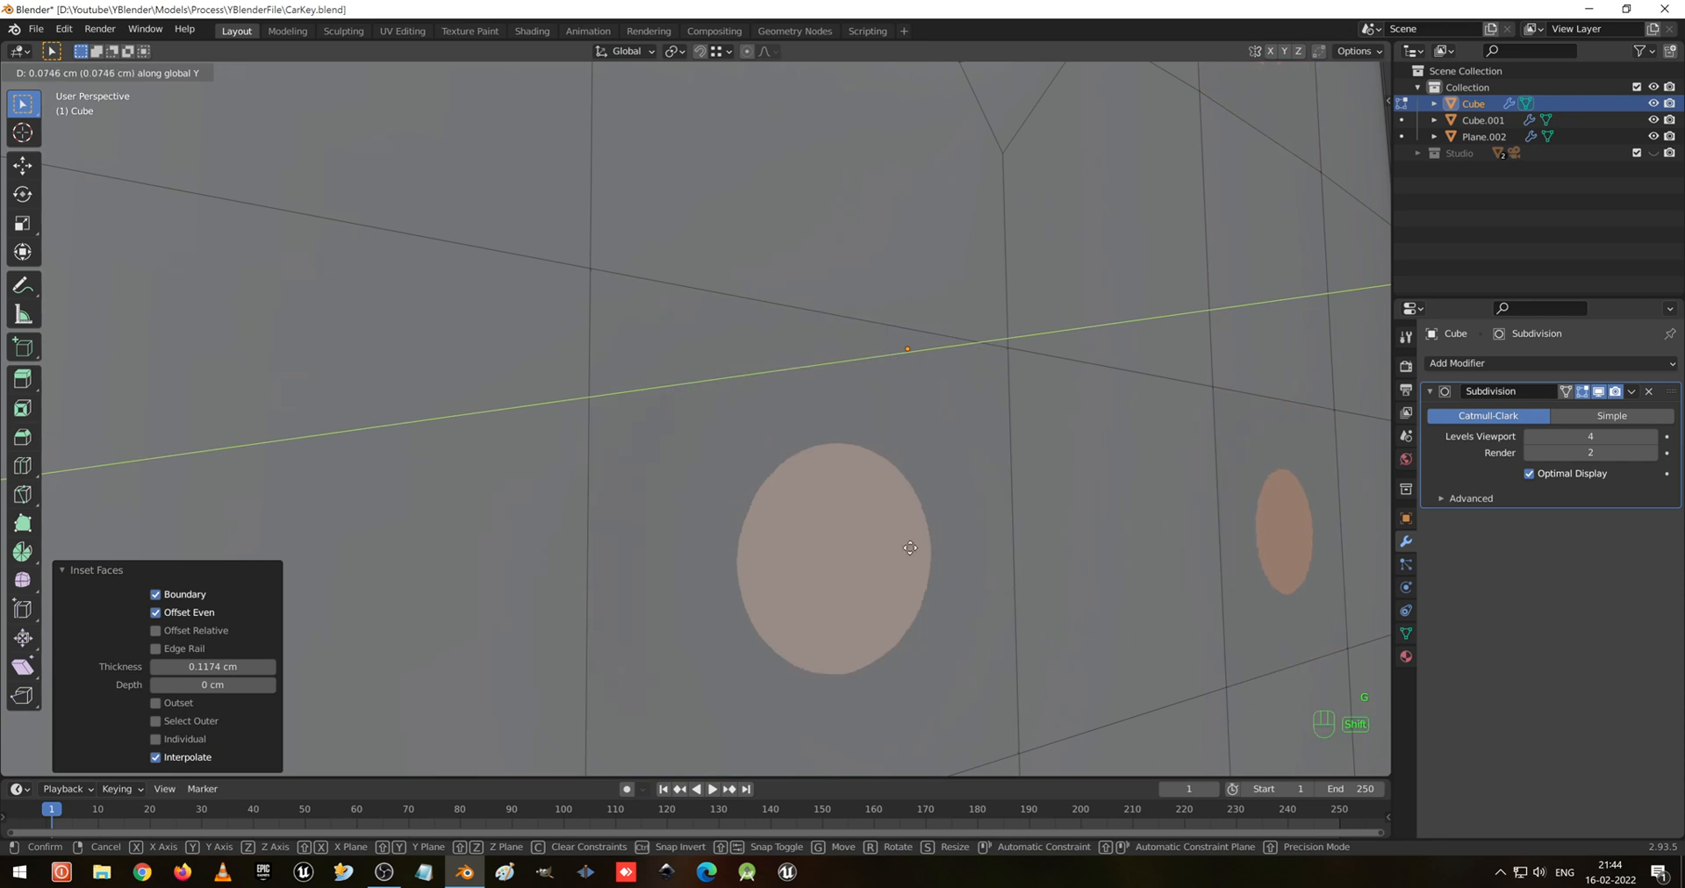
right_click(909, 546)
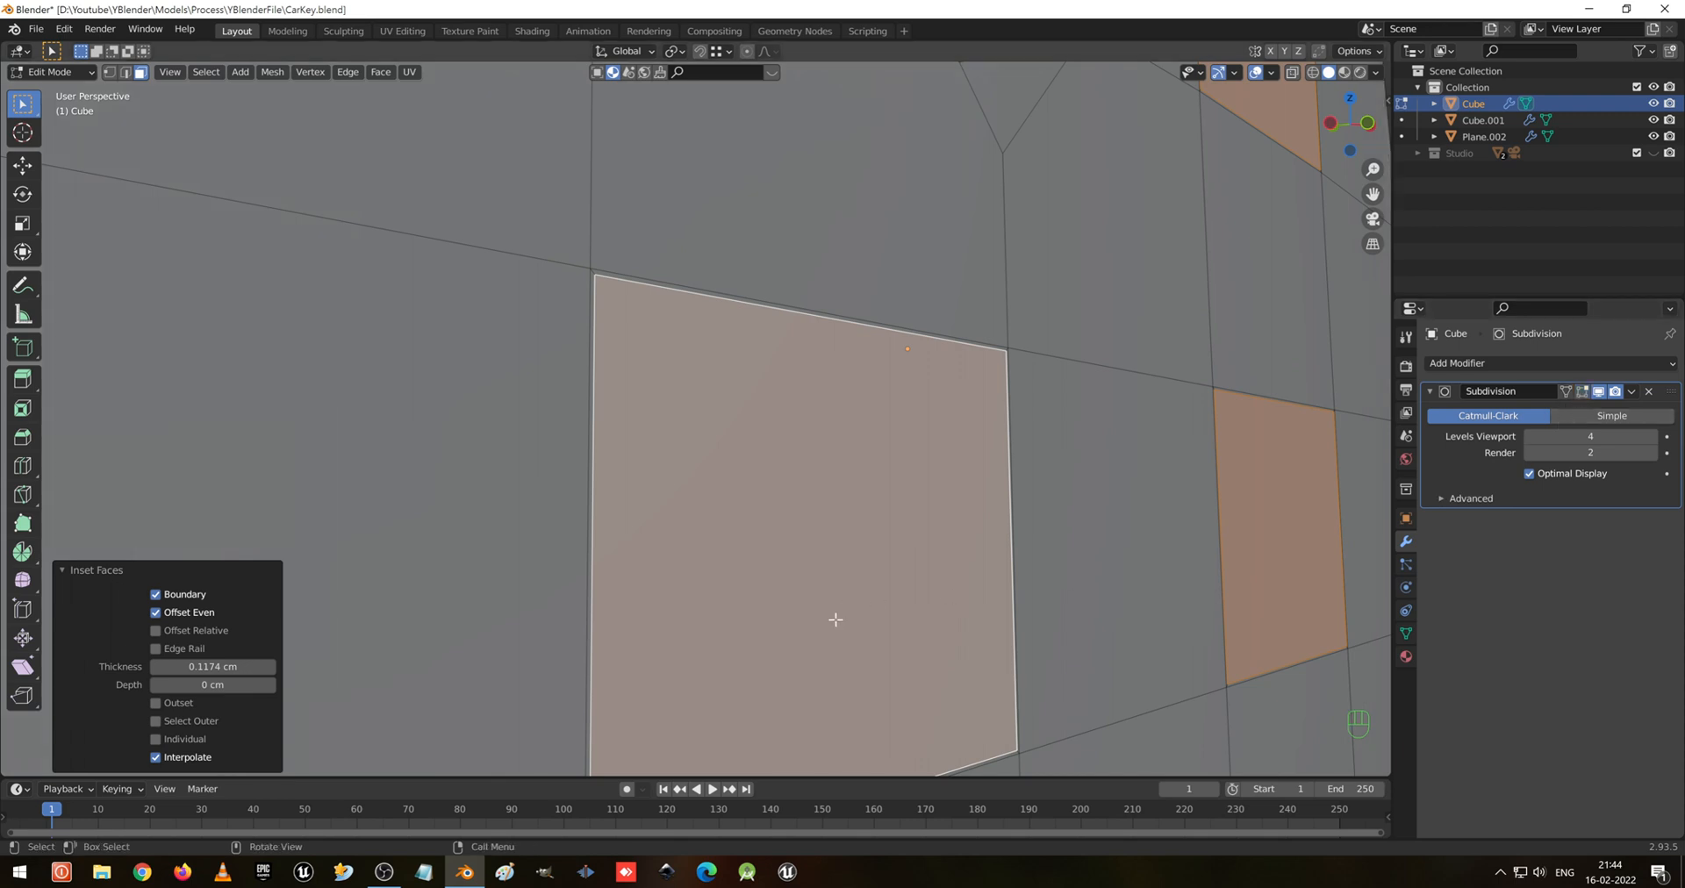
Turn off the Subdivision modifier's Edit Mode display and move the three inset faces about 0.085 cm along Y
key("g")
key("y")
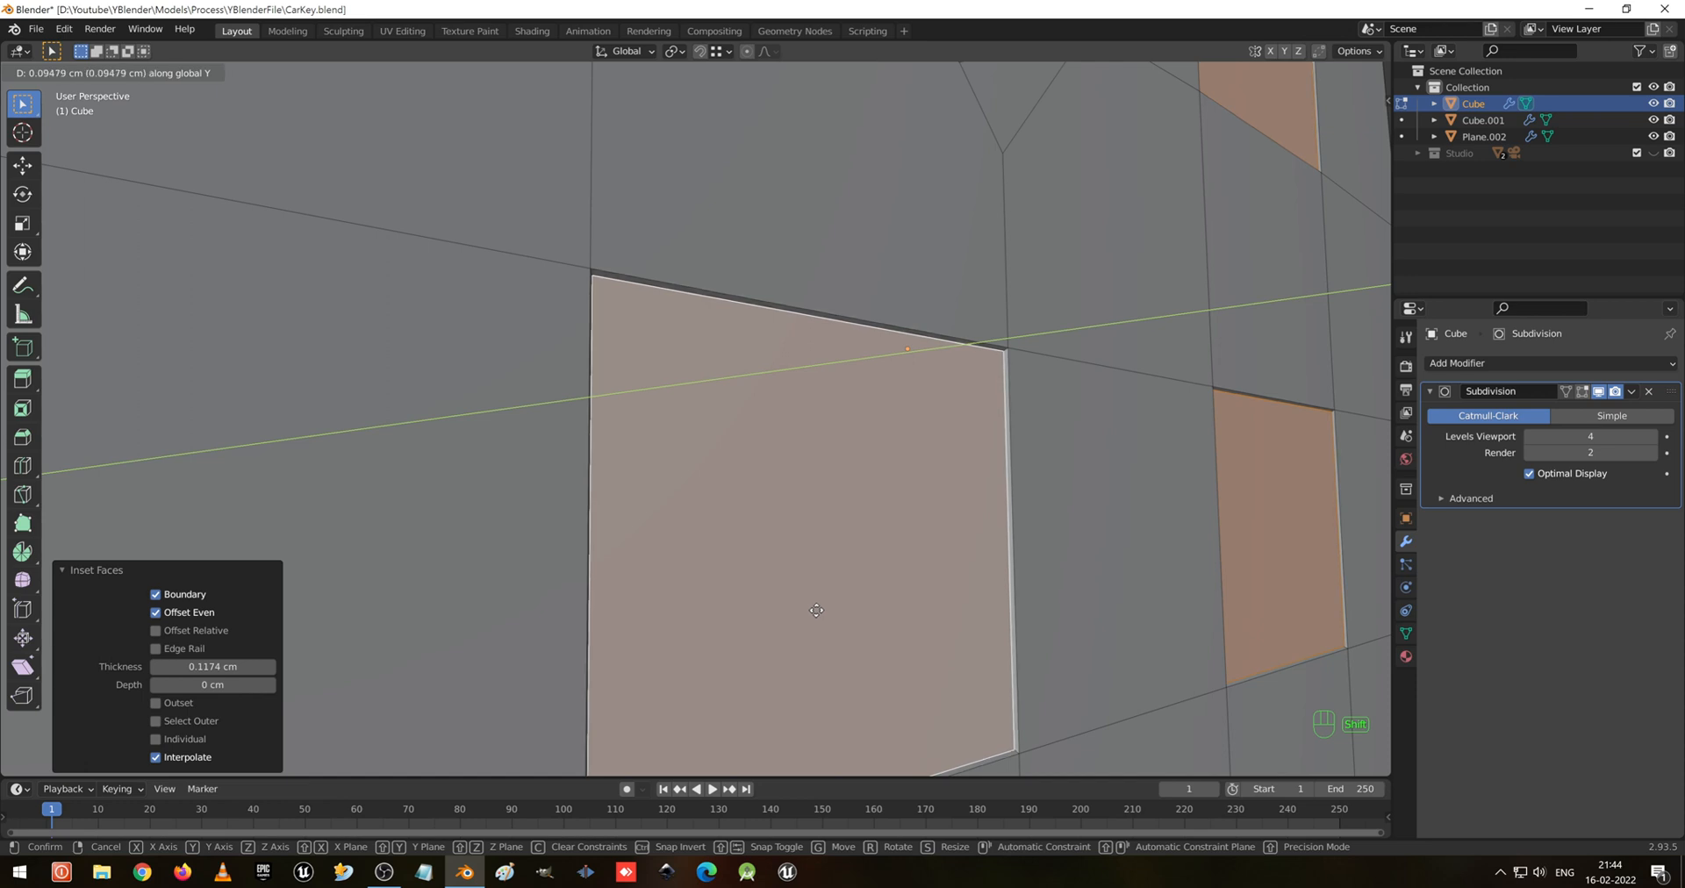
left_click(818, 611)
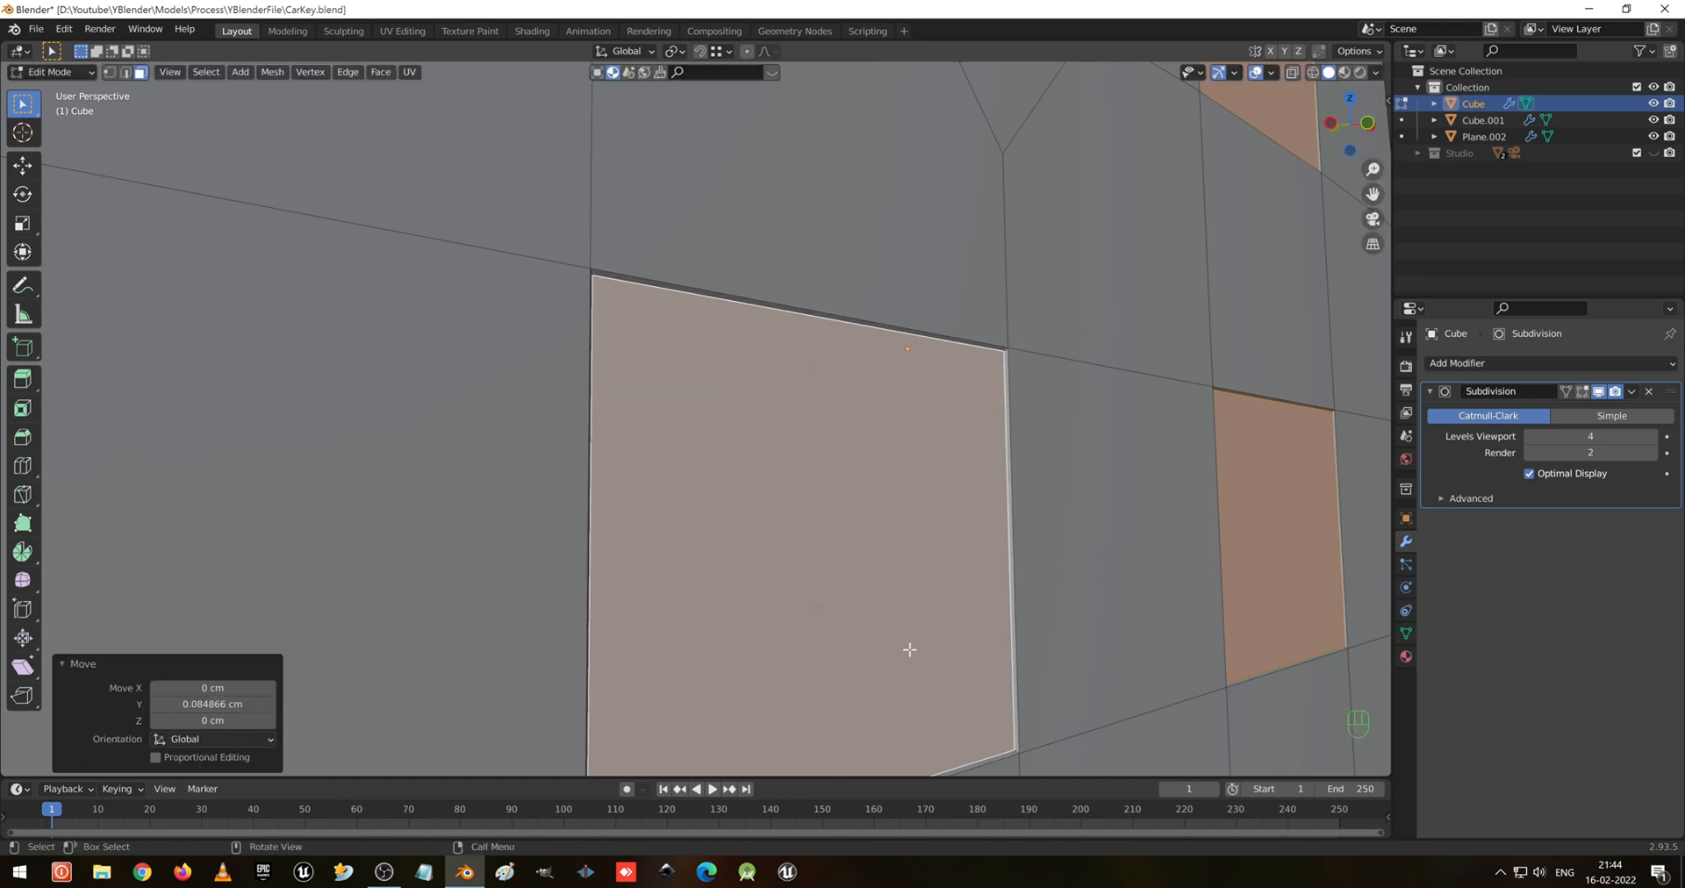
Inset the three faces again by about 0.18 cm and move them about 0.18 cm further along Y
key("i")
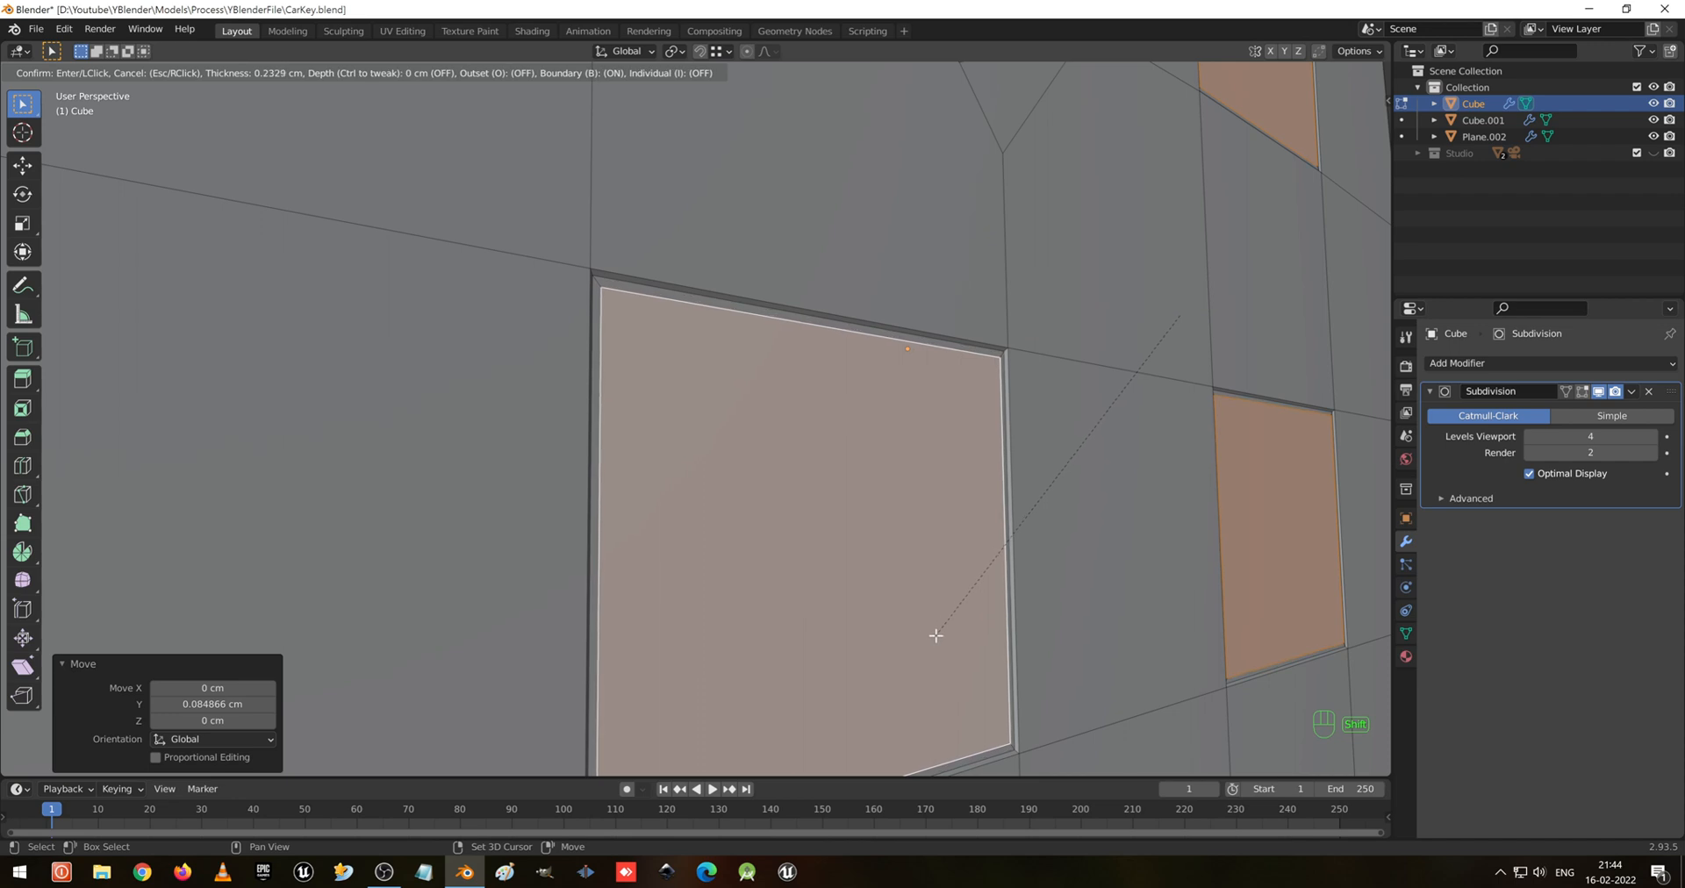
left_click(930, 640)
key("g")
key("y")
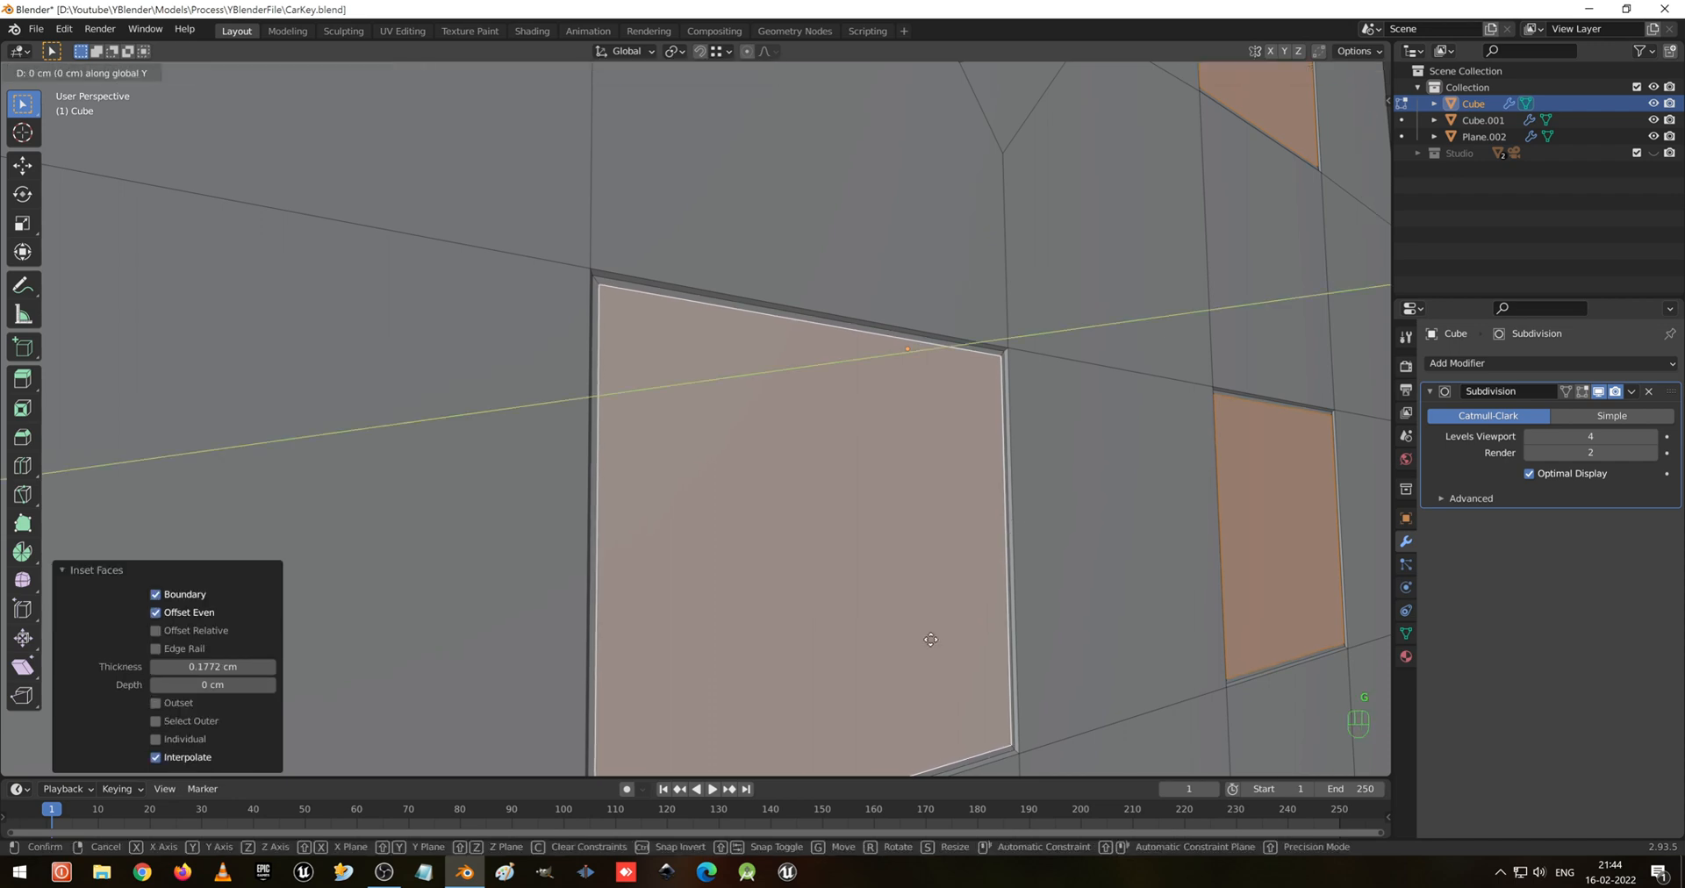
left_click(927, 642)
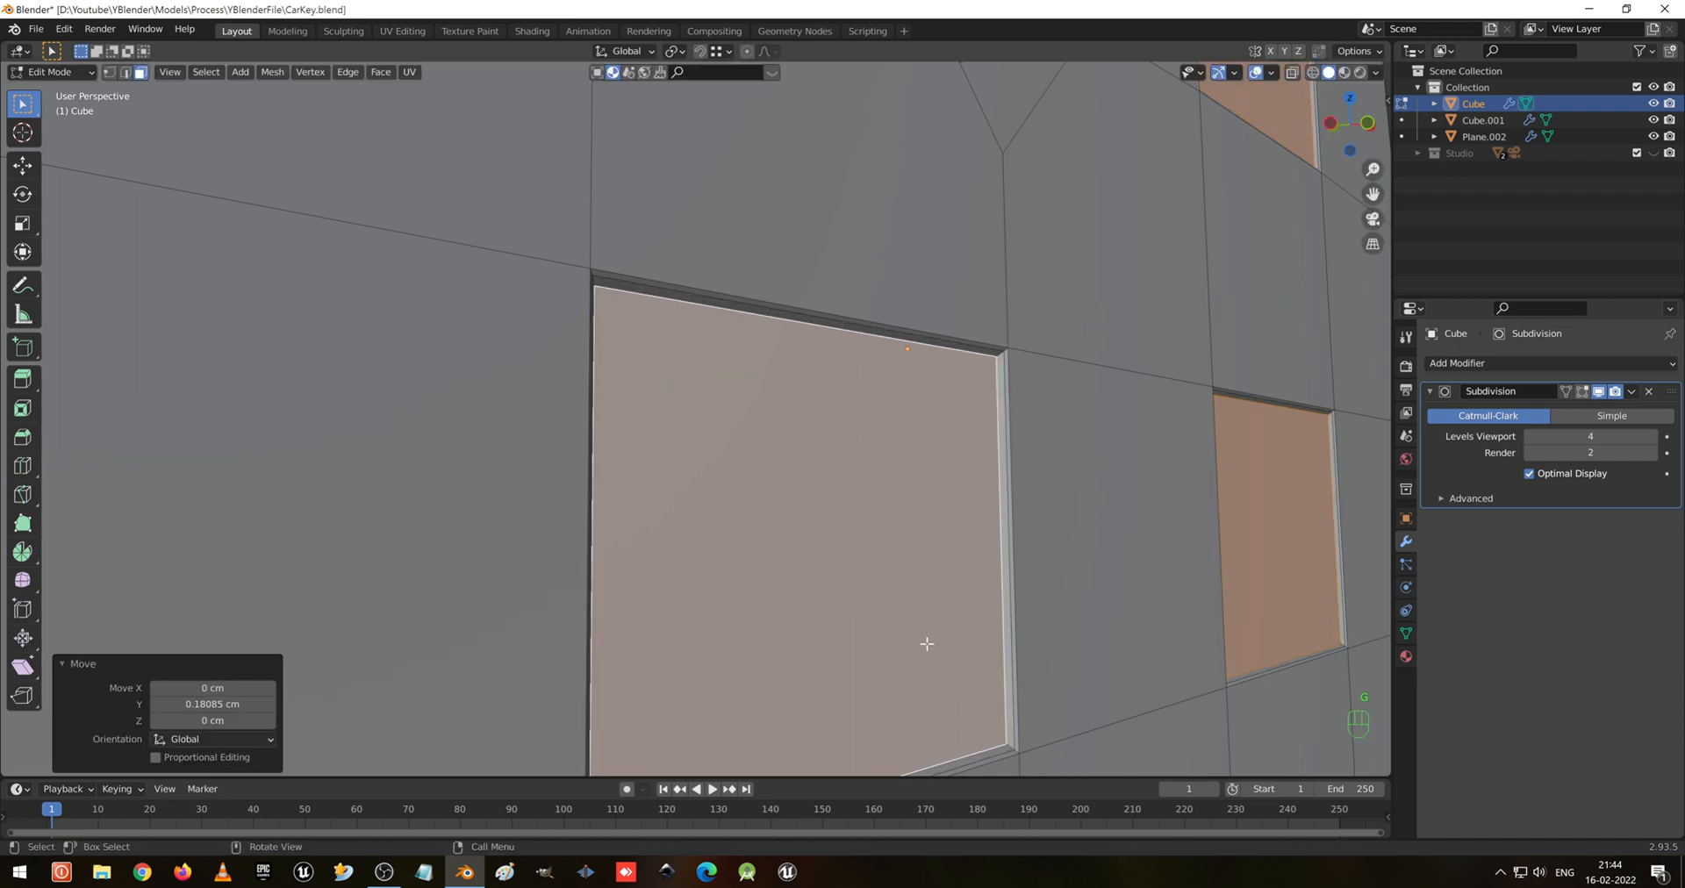
Inset the three recessed faces twice more, each time by about 0.48 cm
key("i")
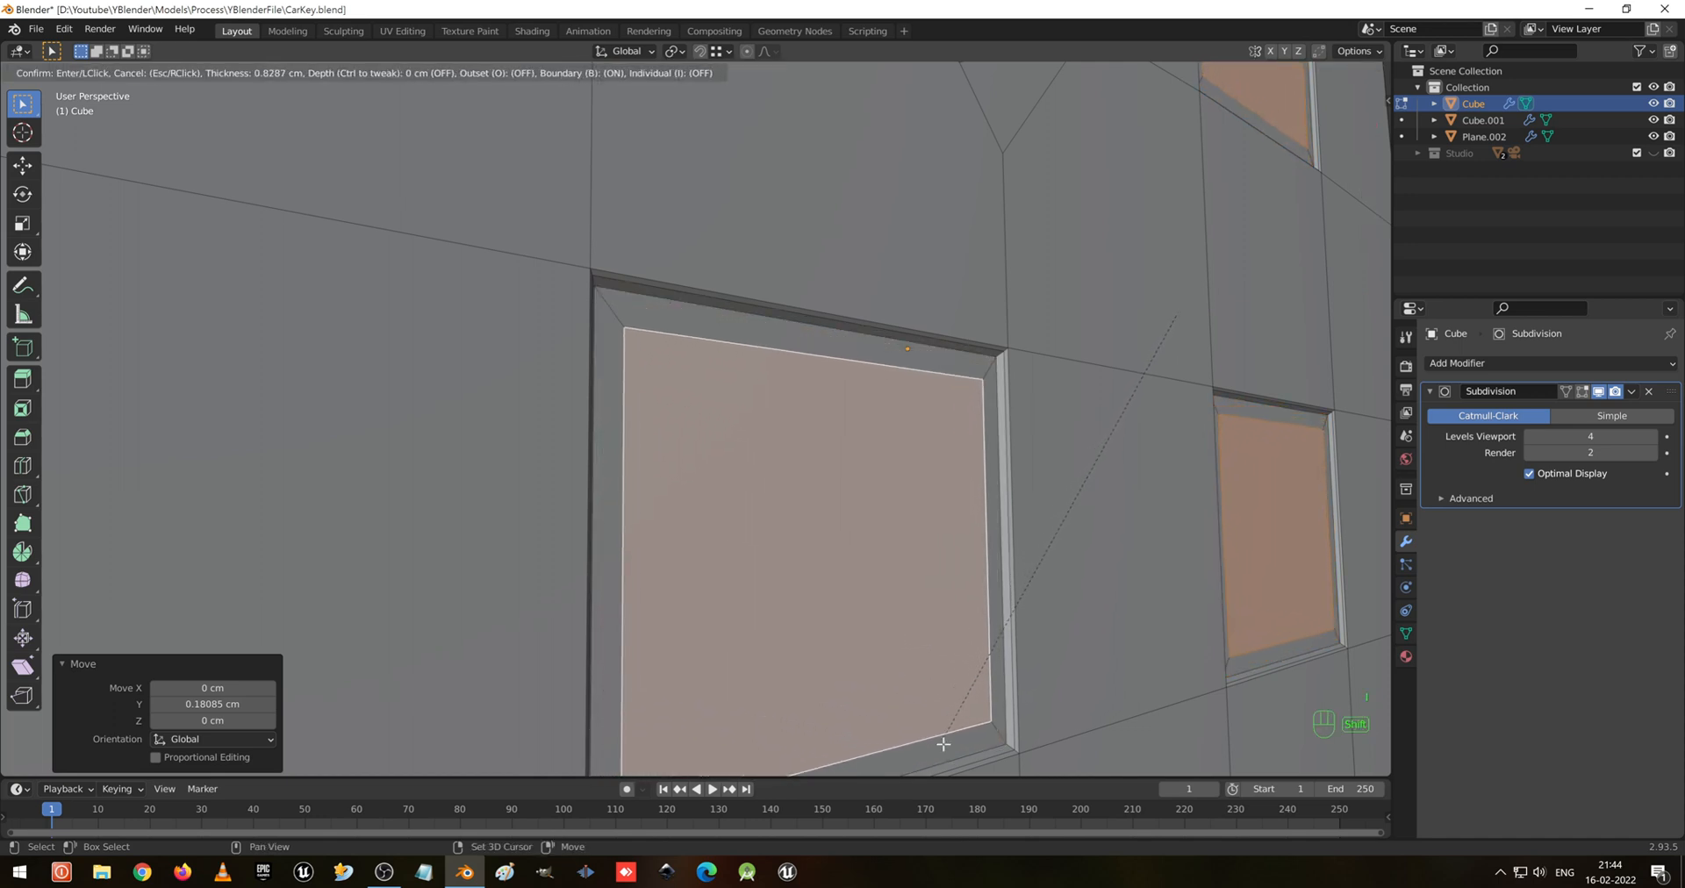
left_click(937, 67)
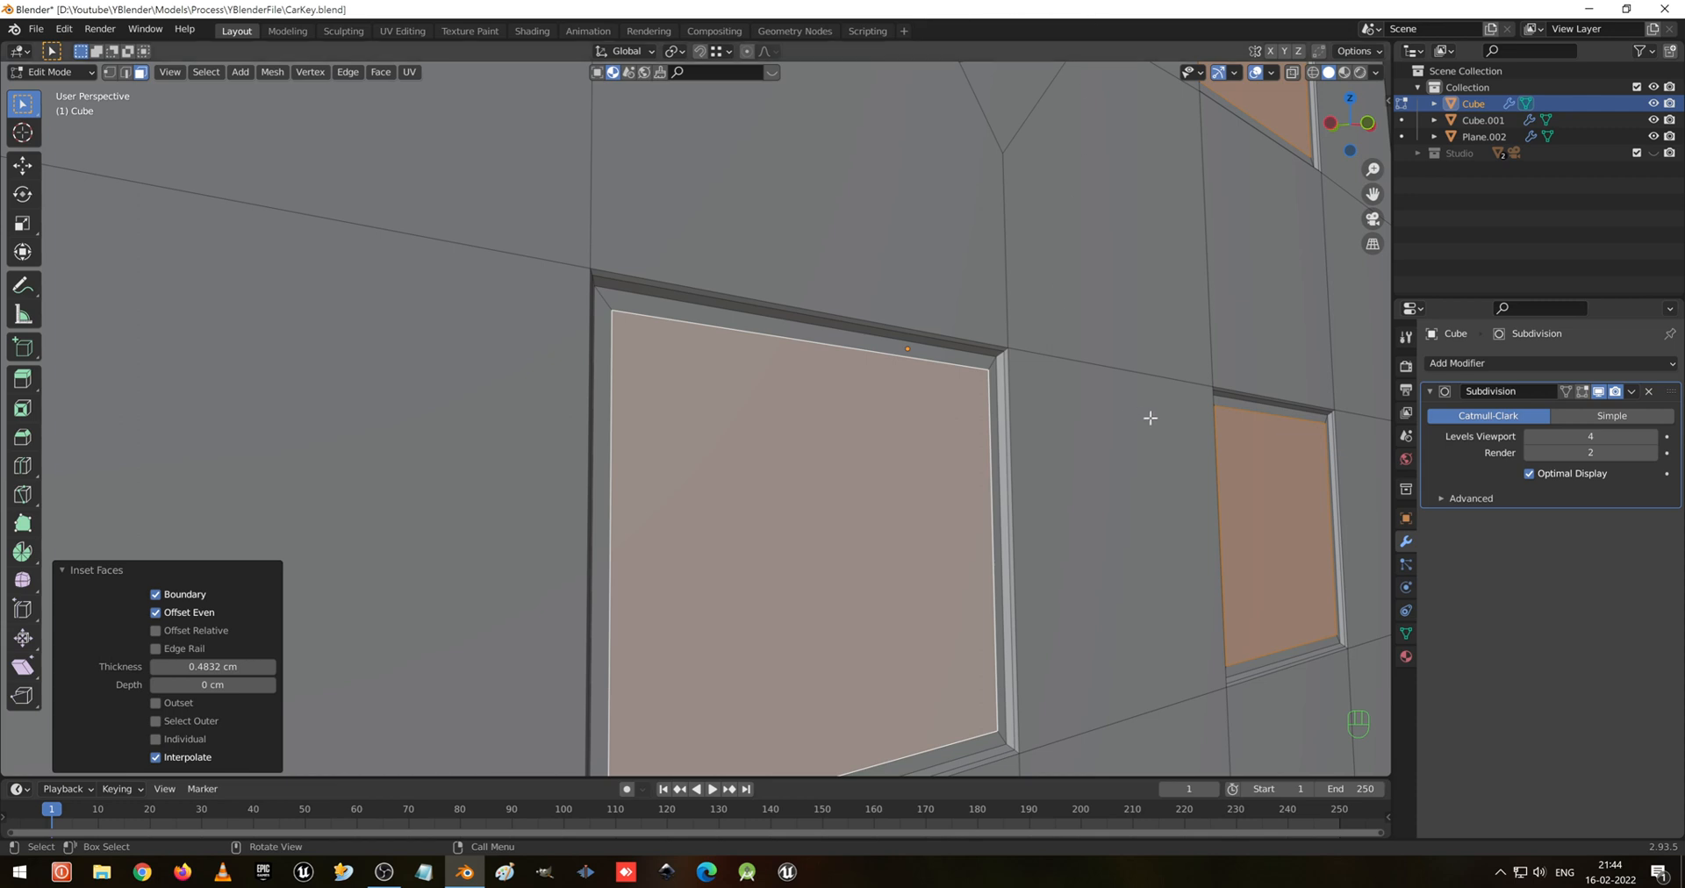
key("i")
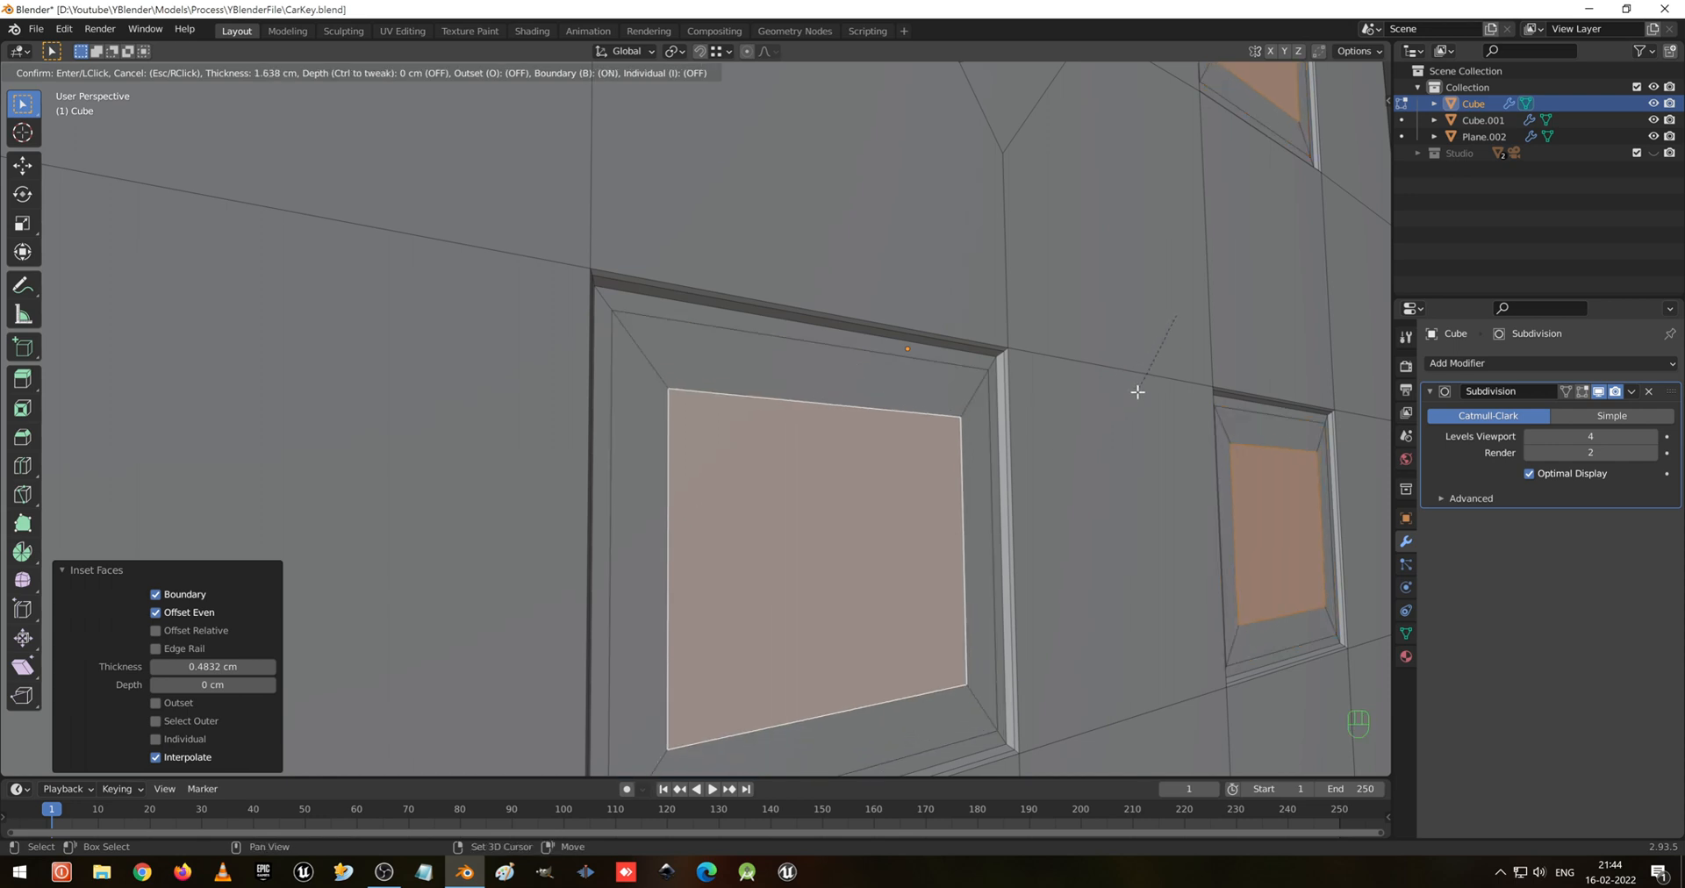
left_click(1075, 512, "shift")
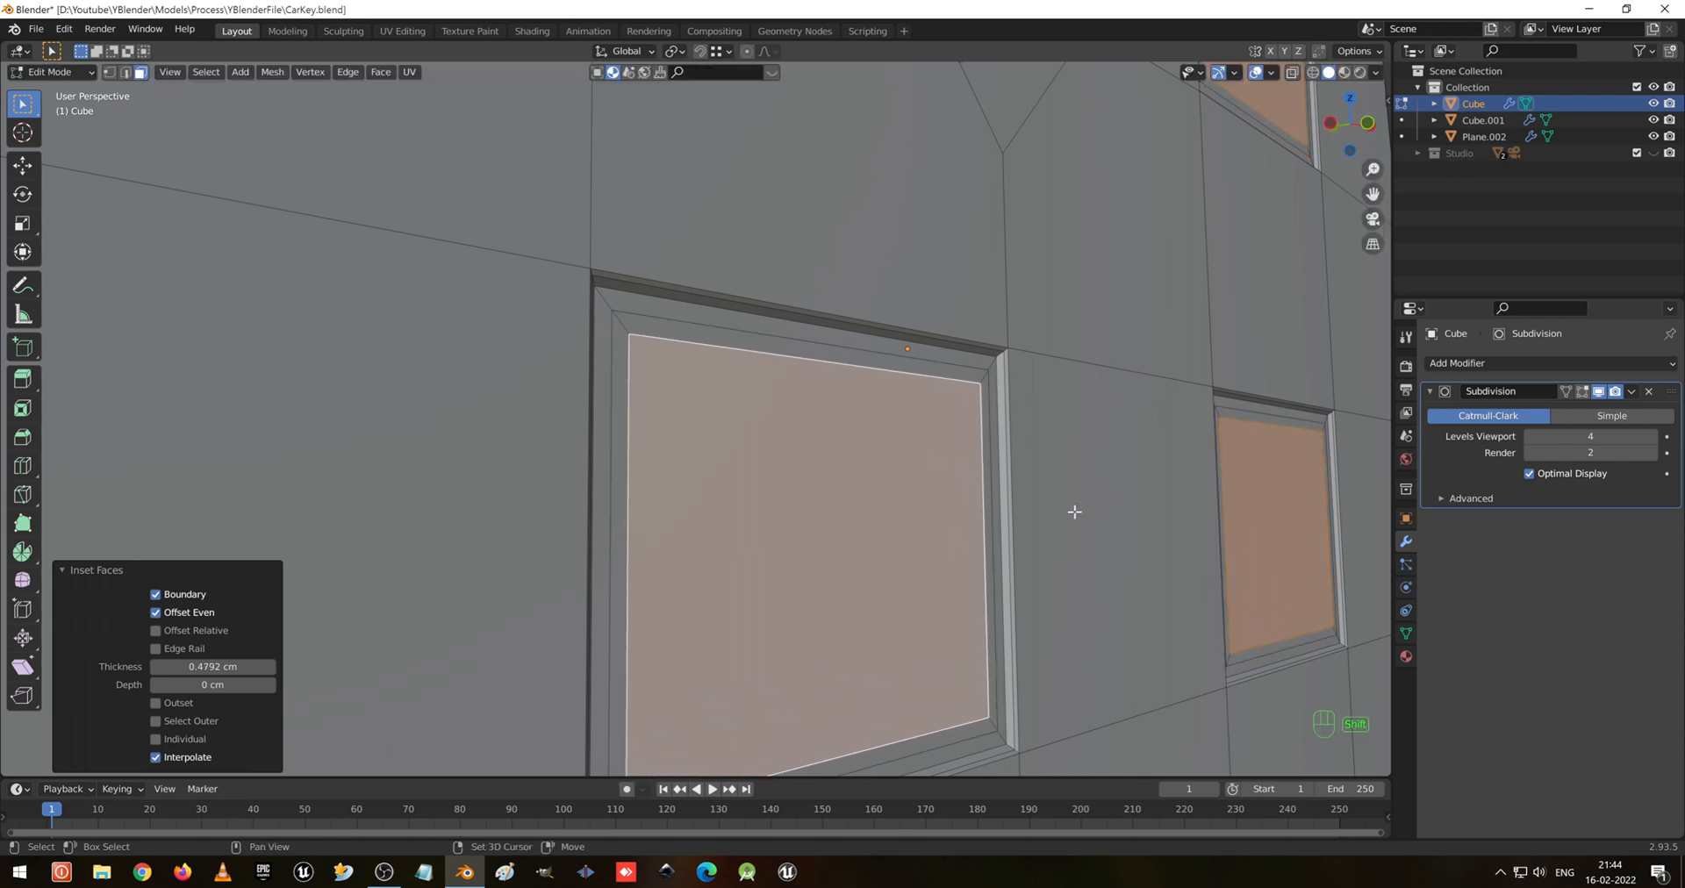
Examine the recessed button faces on the smoothed head in Object Mode, then return to Edit Mode
key("Tab")
scroll(1038, 442, "down", 4)
middle_click_drag(920, 328, 905, 285)
right_click(846, 332)
left_click(846, 333)
key("Tab")
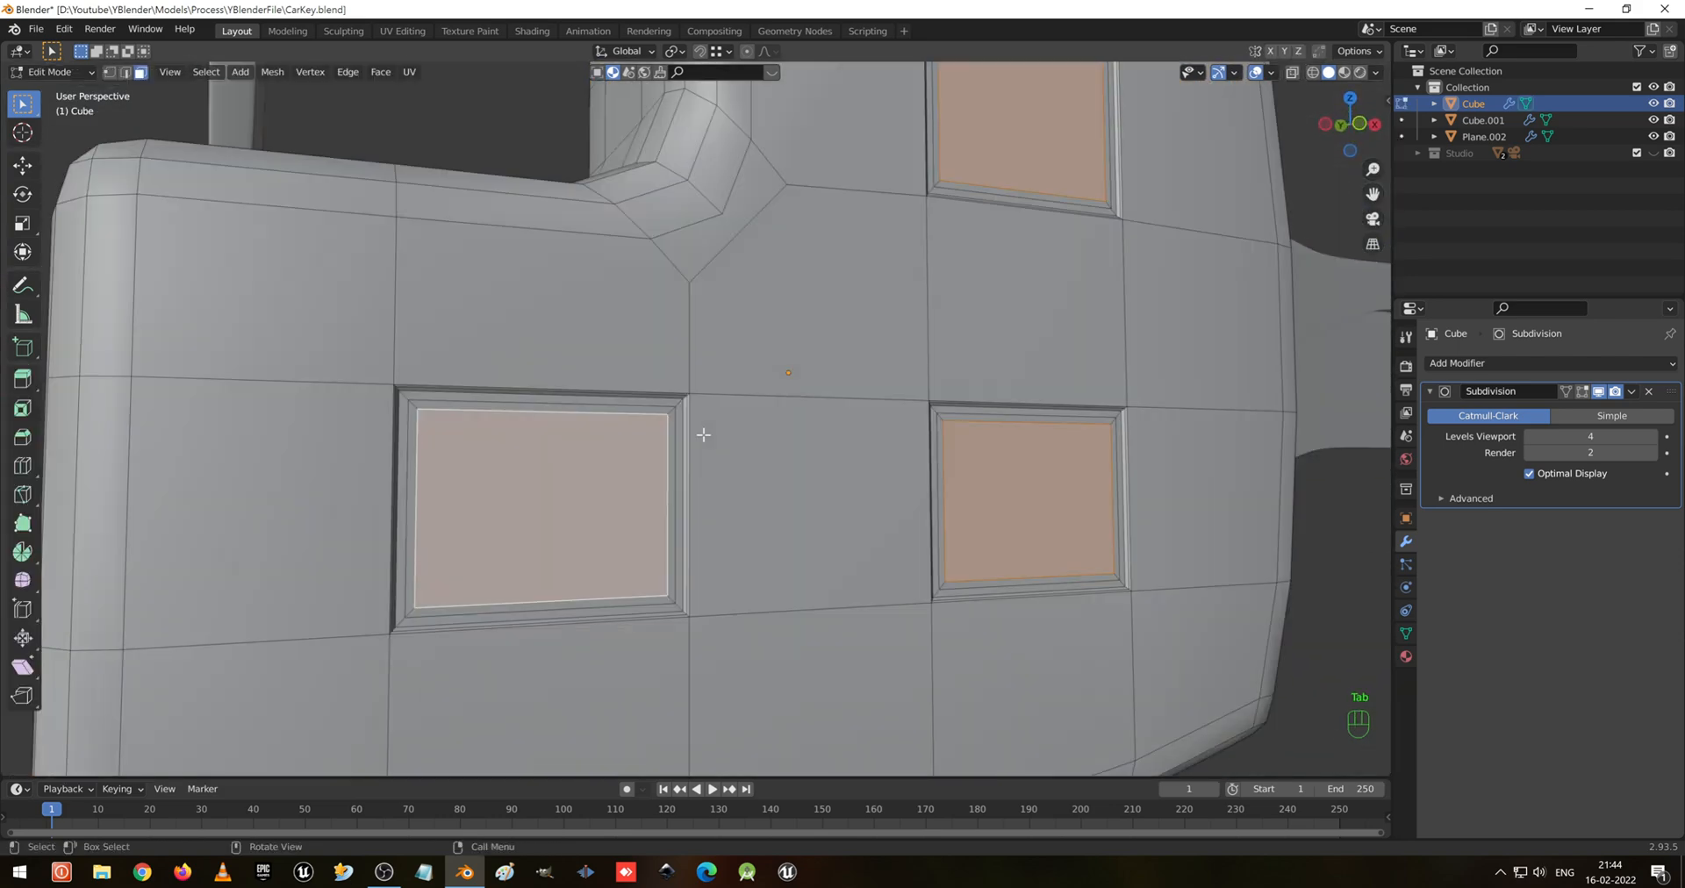
scroll(624, 543, "up", 4)
scroll(710, 510, "up", 2)
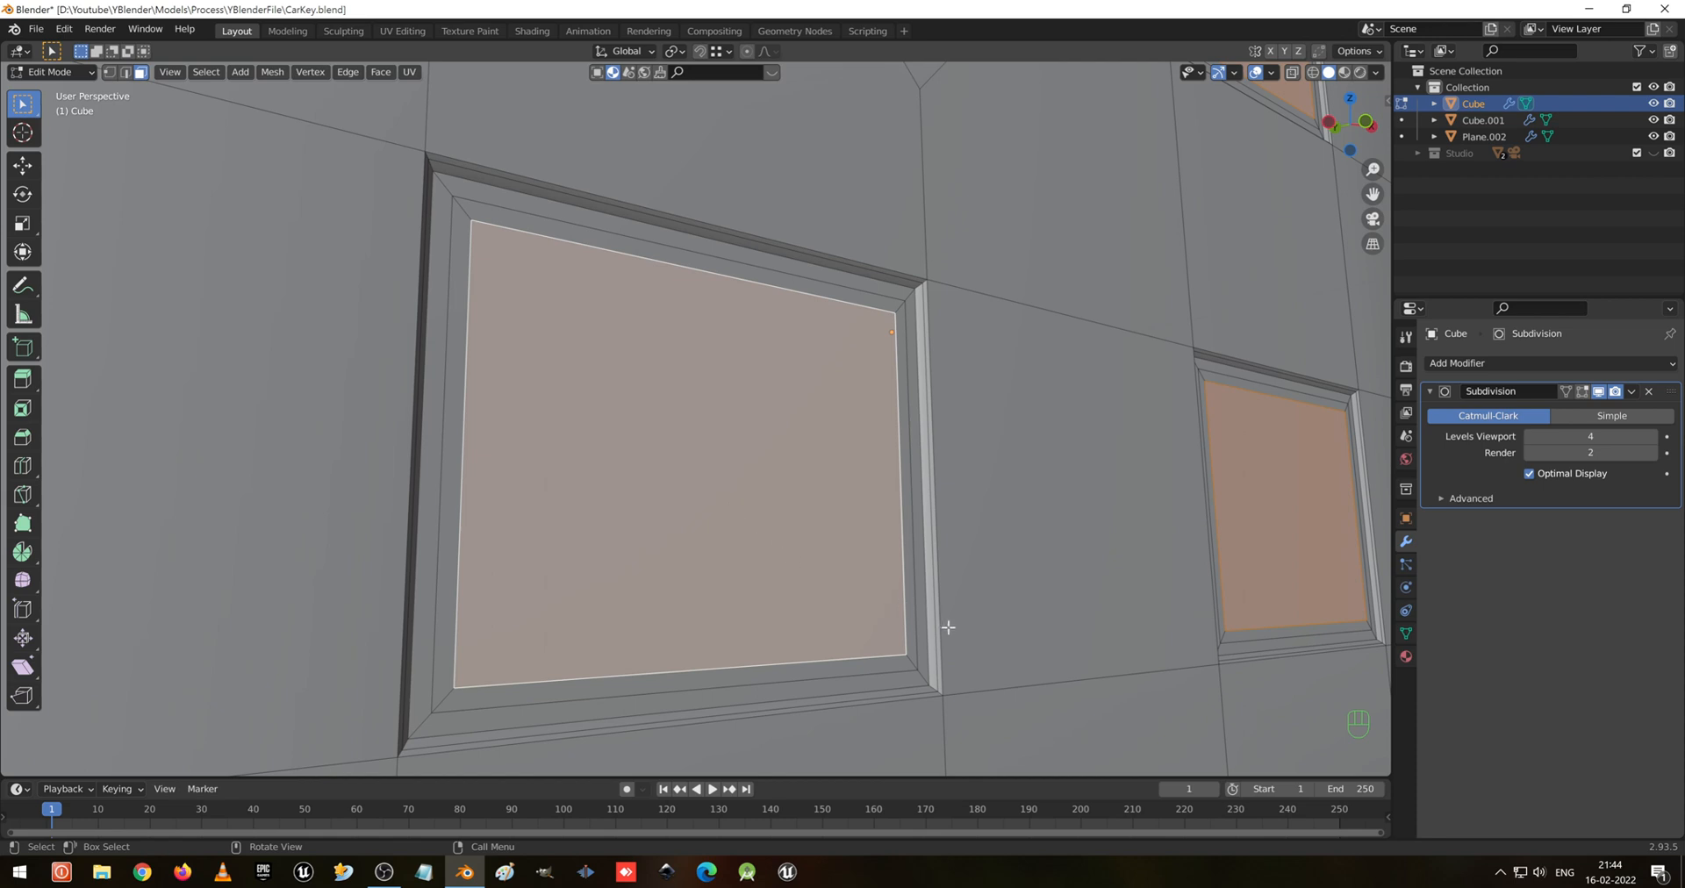
Inset the three button faces by about 0.64 cm and move them about 0.83 cm in the negative Y direction
key("i")
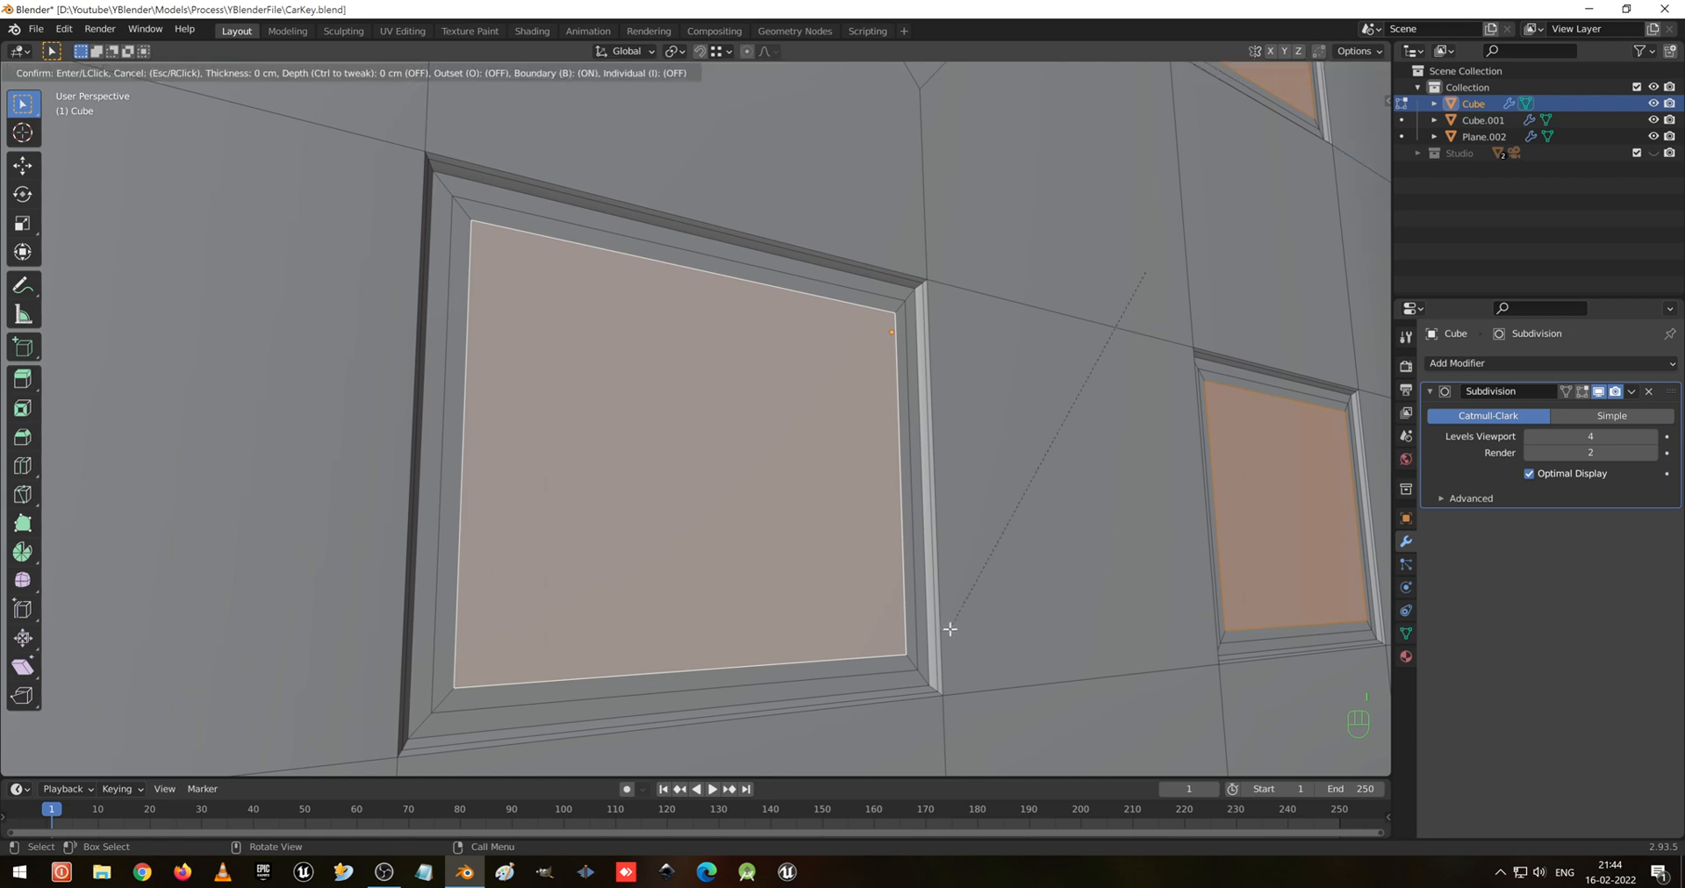
left_click(1007, 572)
key("g")
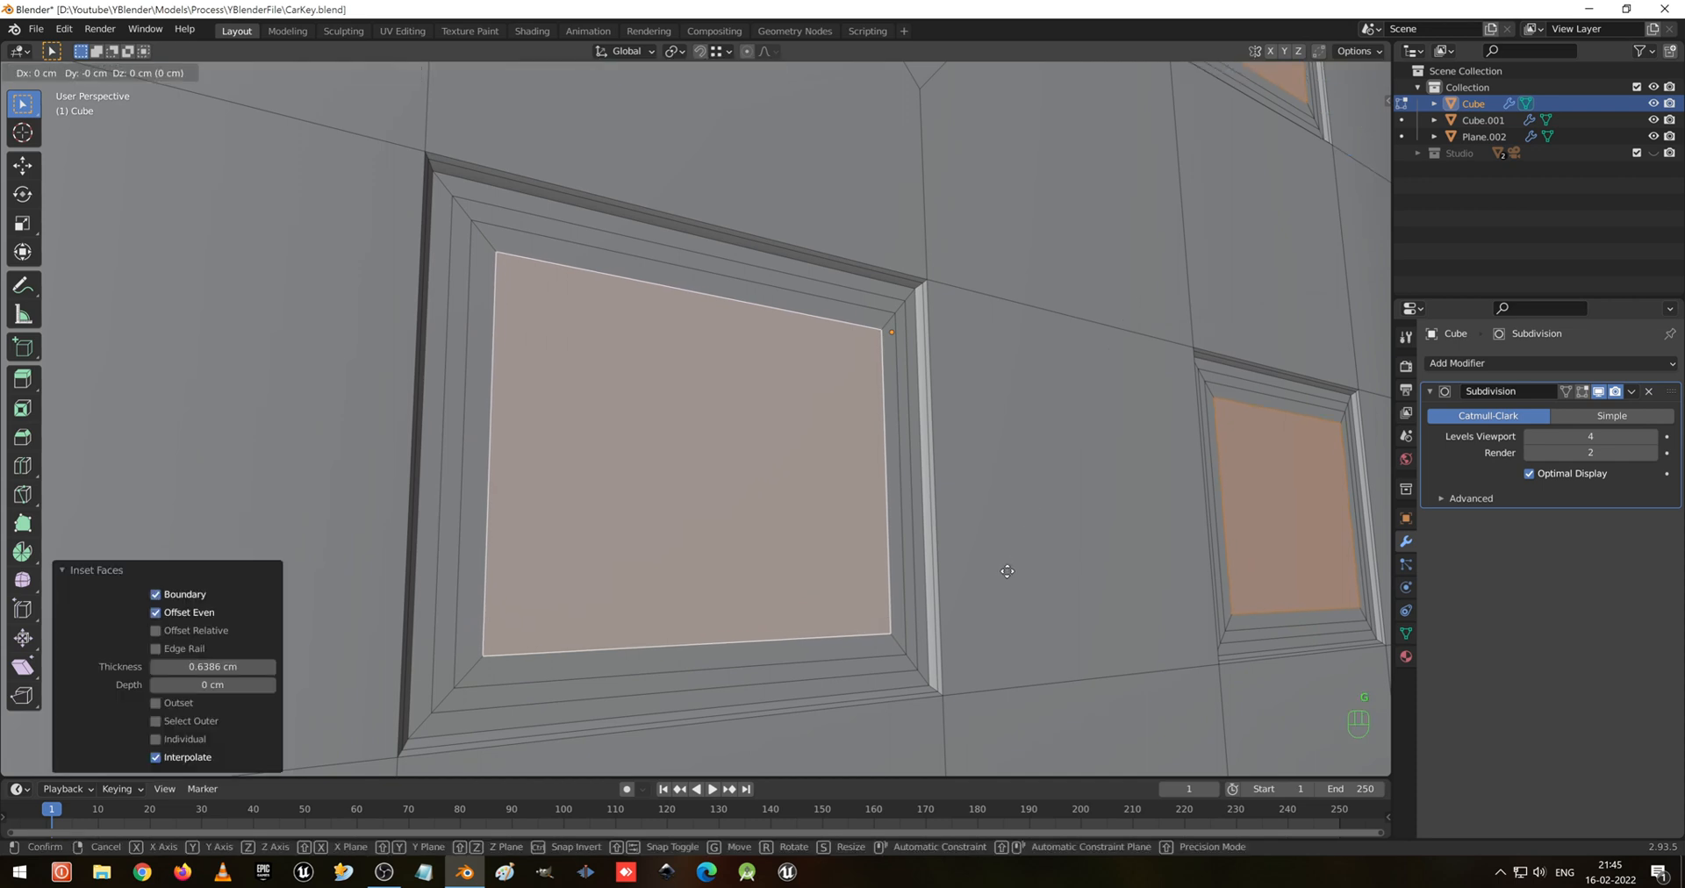
key("y")
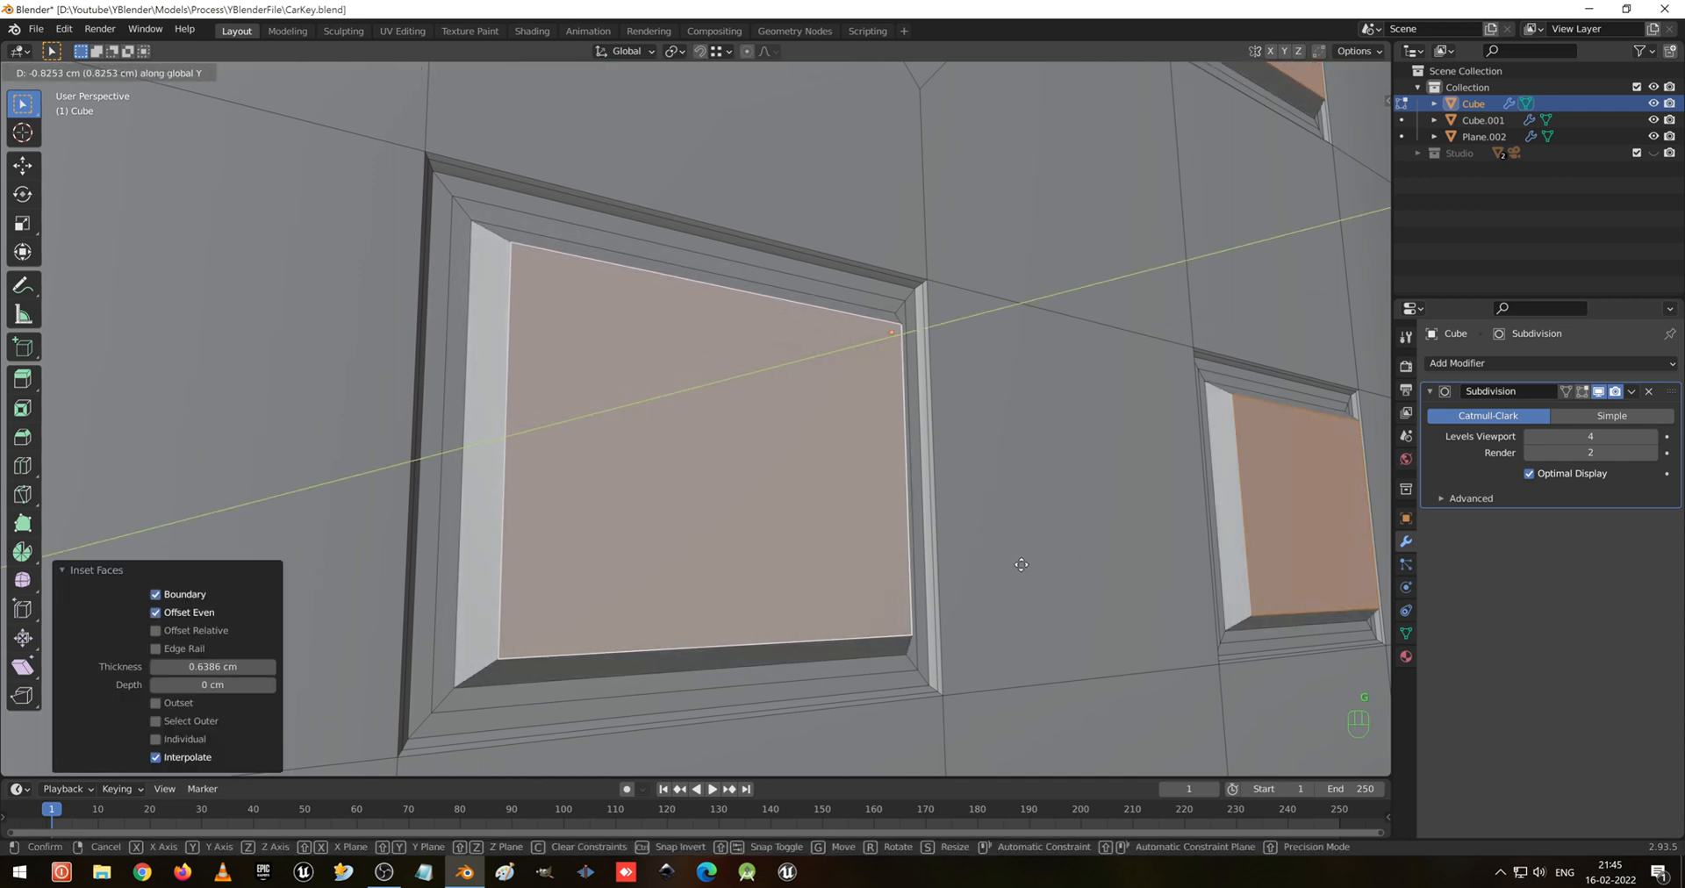
left_click(1025, 563)
key("Tab")
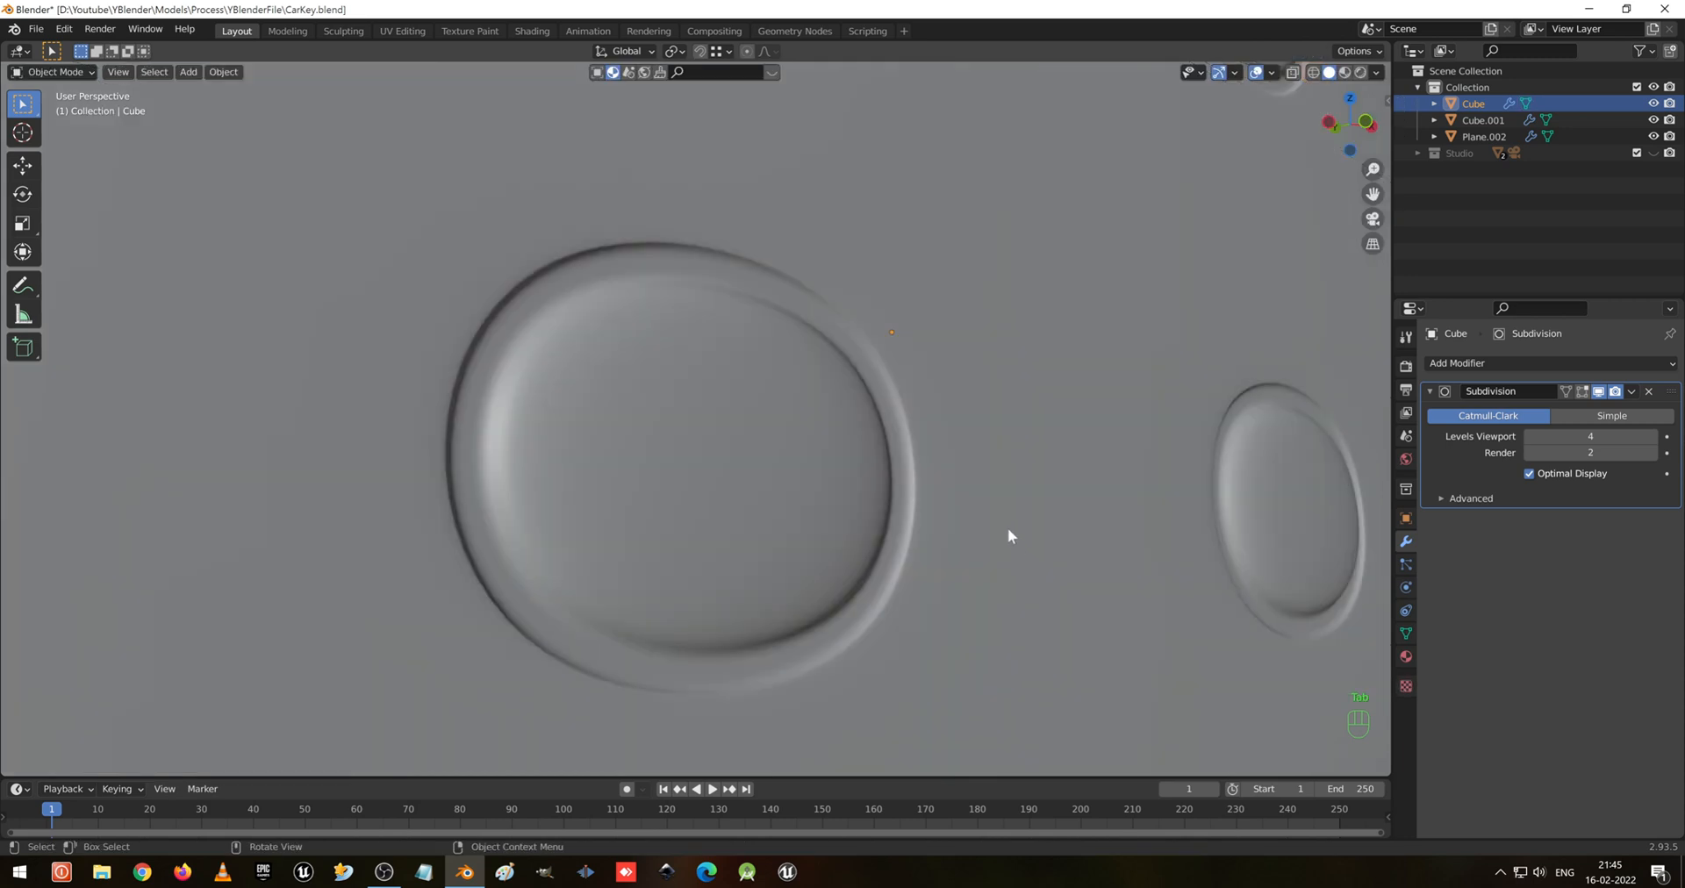
middle_click_drag(1007, 530, 593, 448)
scroll(892, 515, "down", 3)
scroll(723, 420, "down", 3)
Add one loop cut around the sloped sides of the lower outer button in Edit Mode, with a slide factor of about 0.548
key("Tab")
scroll(549, 475, "up", 4)
scroll(654, 421, "up", 2)
scroll(659, 419, "up", 2)
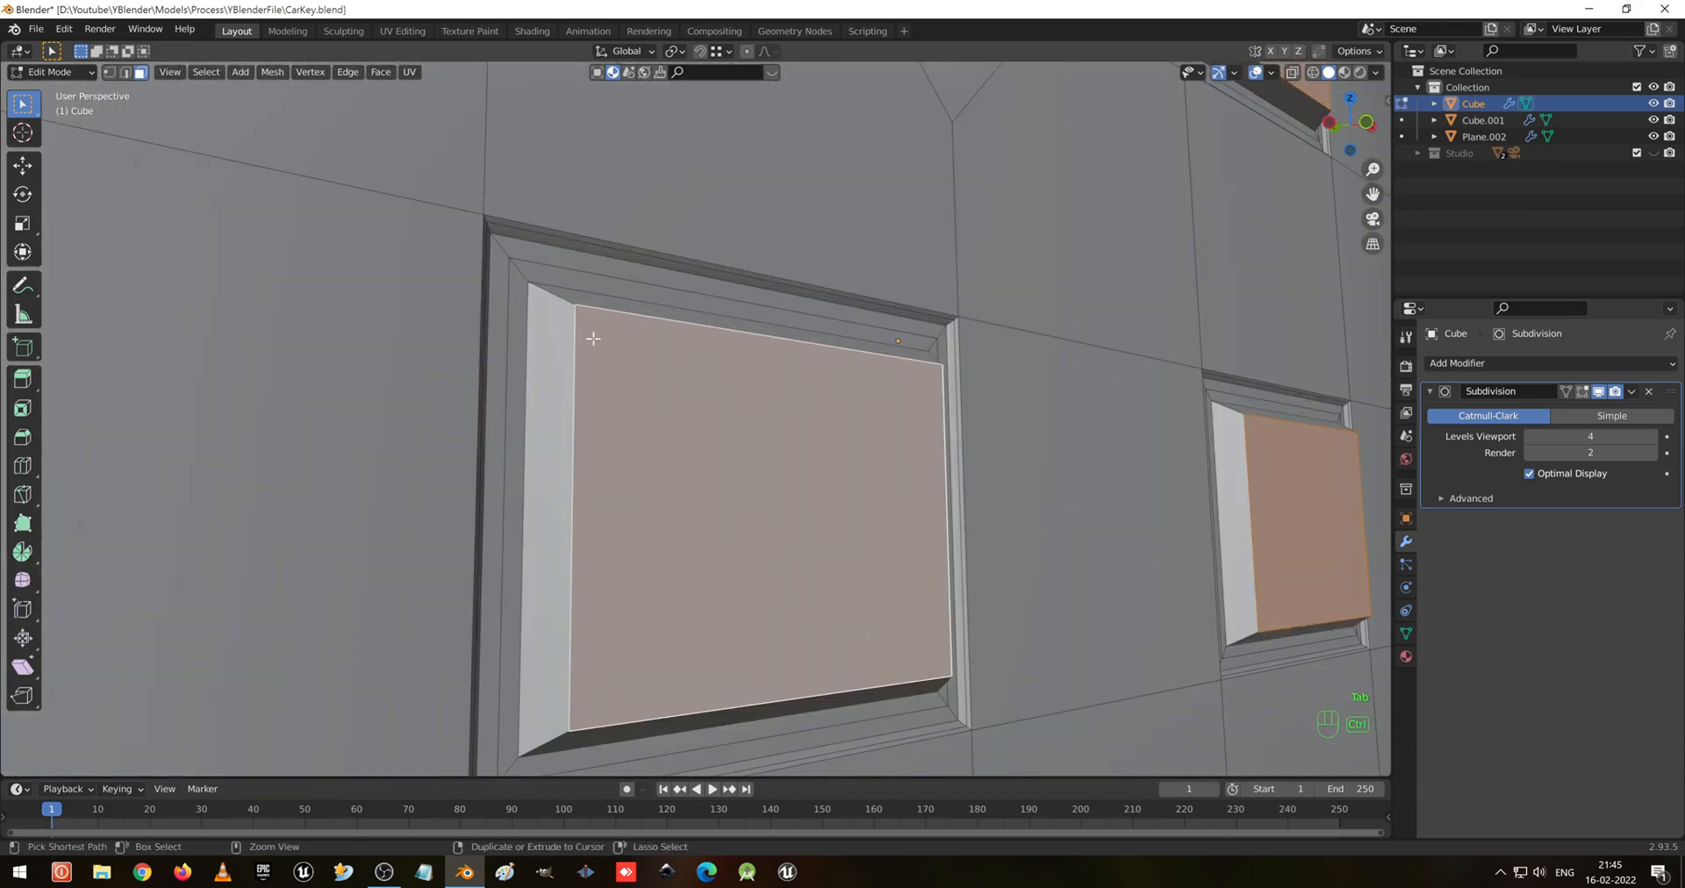
key("ctrl+r")
left_click(560, 309)
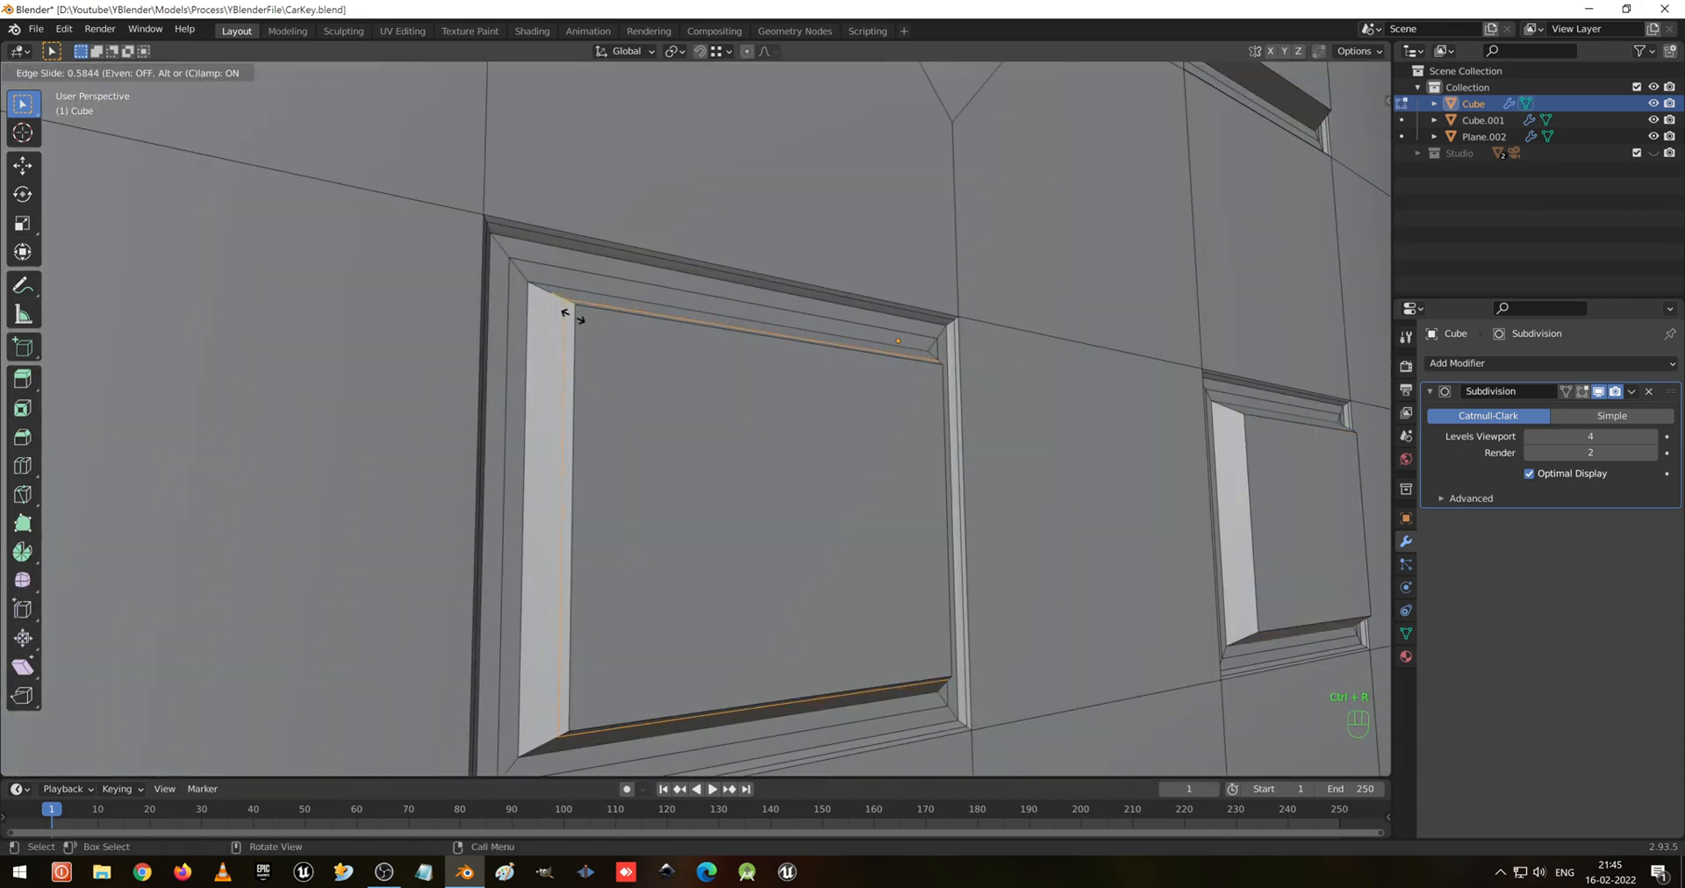
left_click(571, 316)
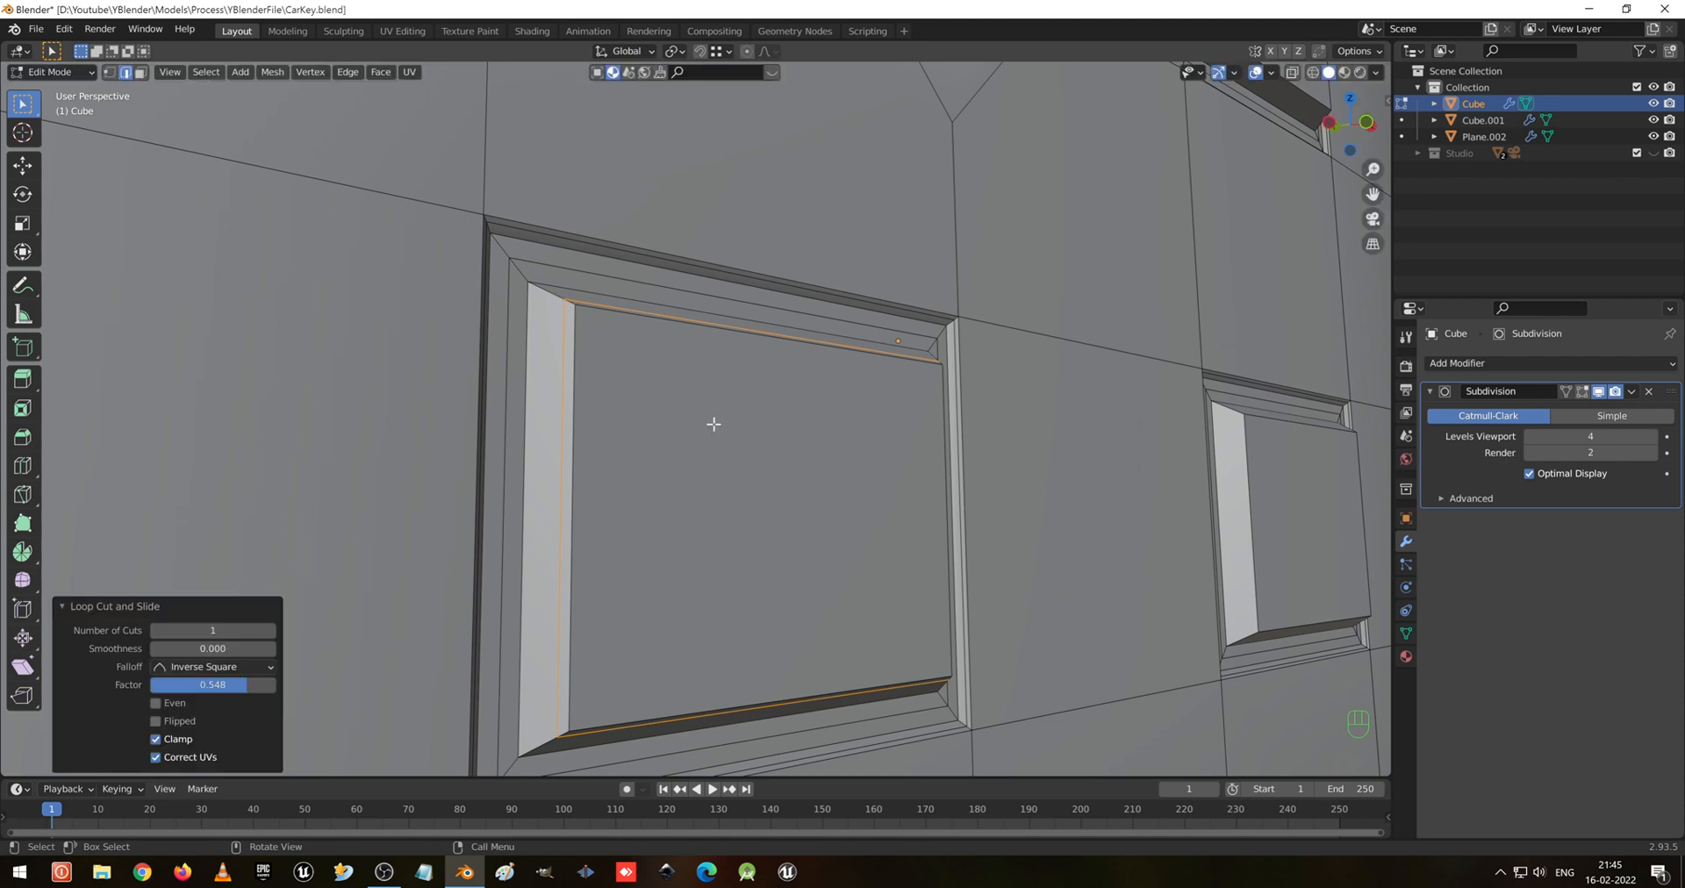
Reselect the three raised button faces in face mode and inset them by about 0.2 cm
left_click(741, 472)
key("3")
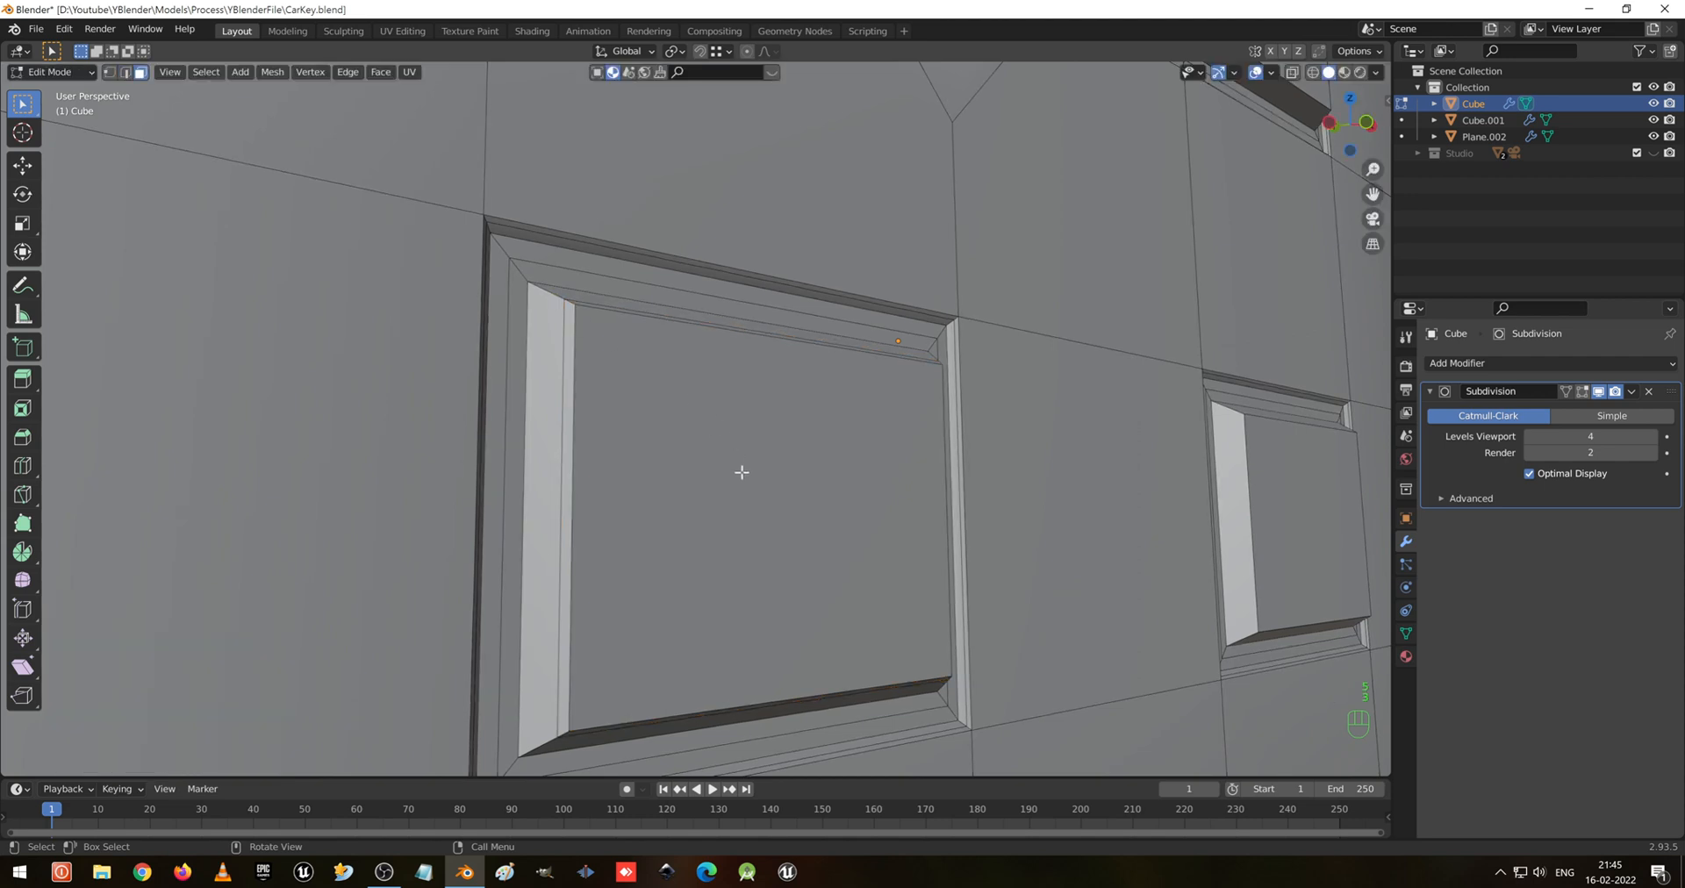
left_click(741, 473)
left_click(1317, 456, "shift")
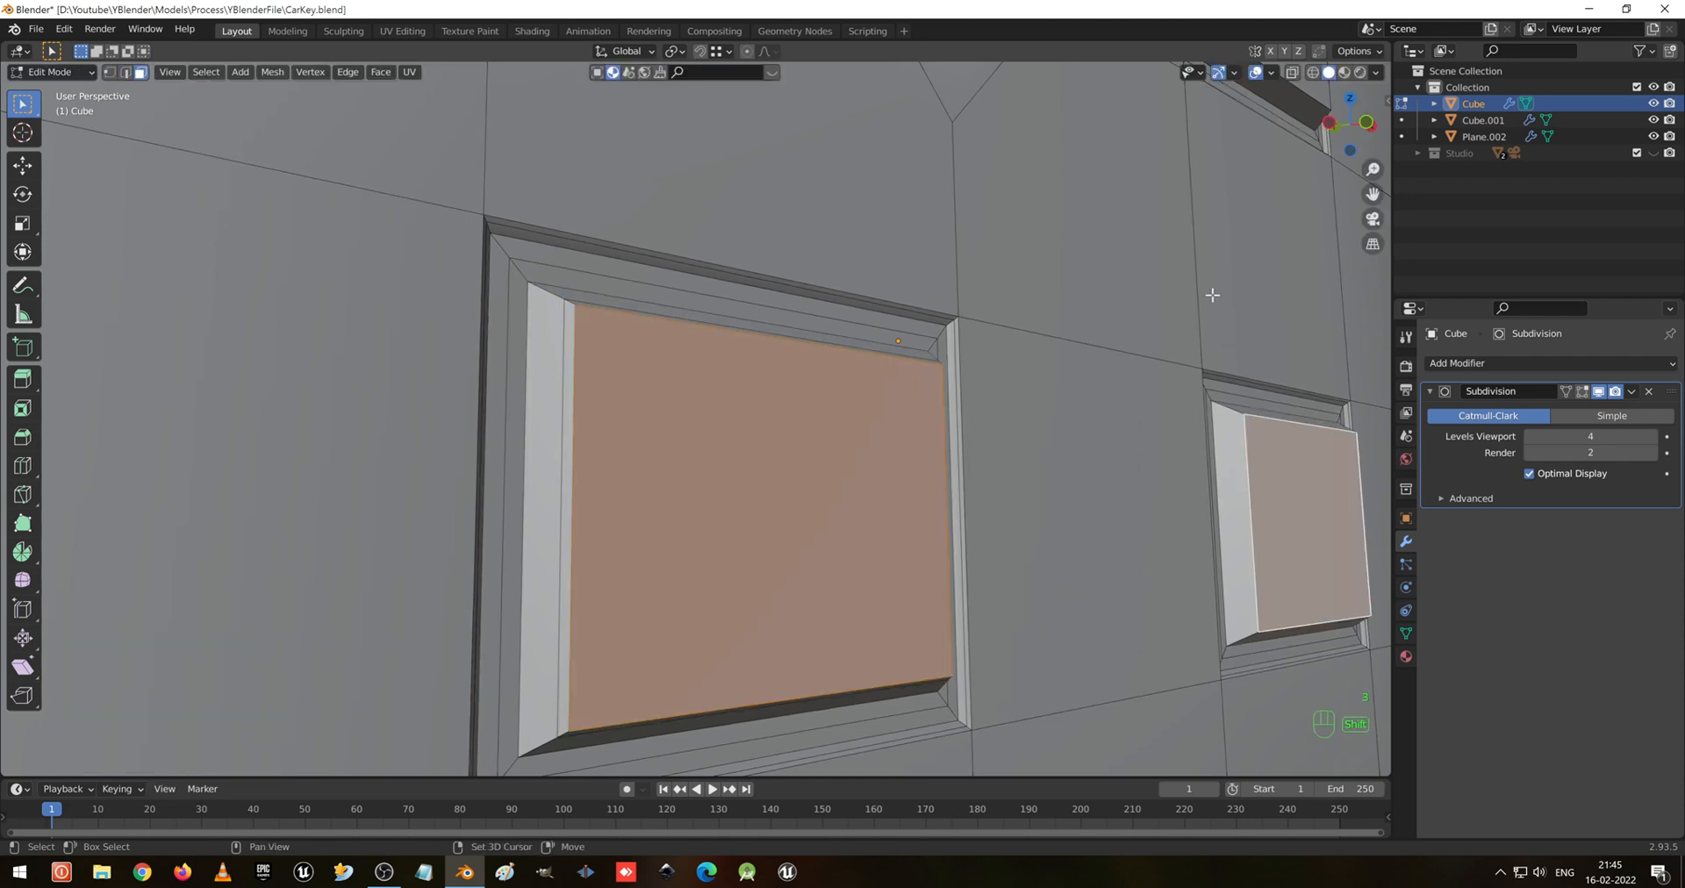
middle_click_drag(1213, 295, 1147, 397, "shift")
left_click(1221, 137, "shift")
middle_click_drag(875, 603, 888, 504, "shift")
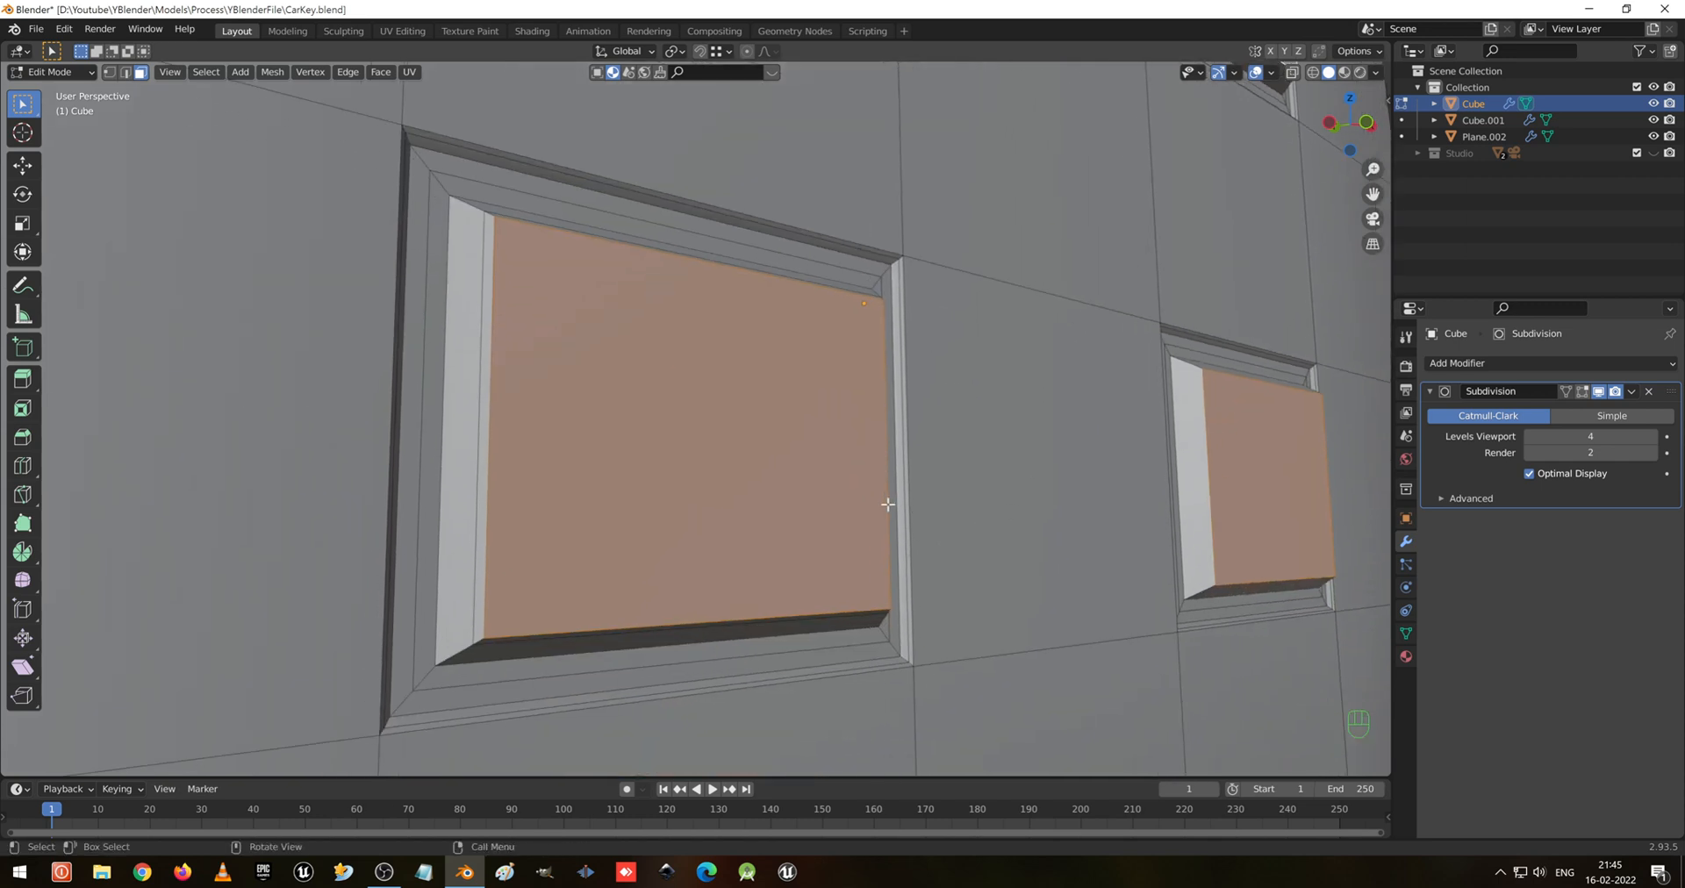
key("i")
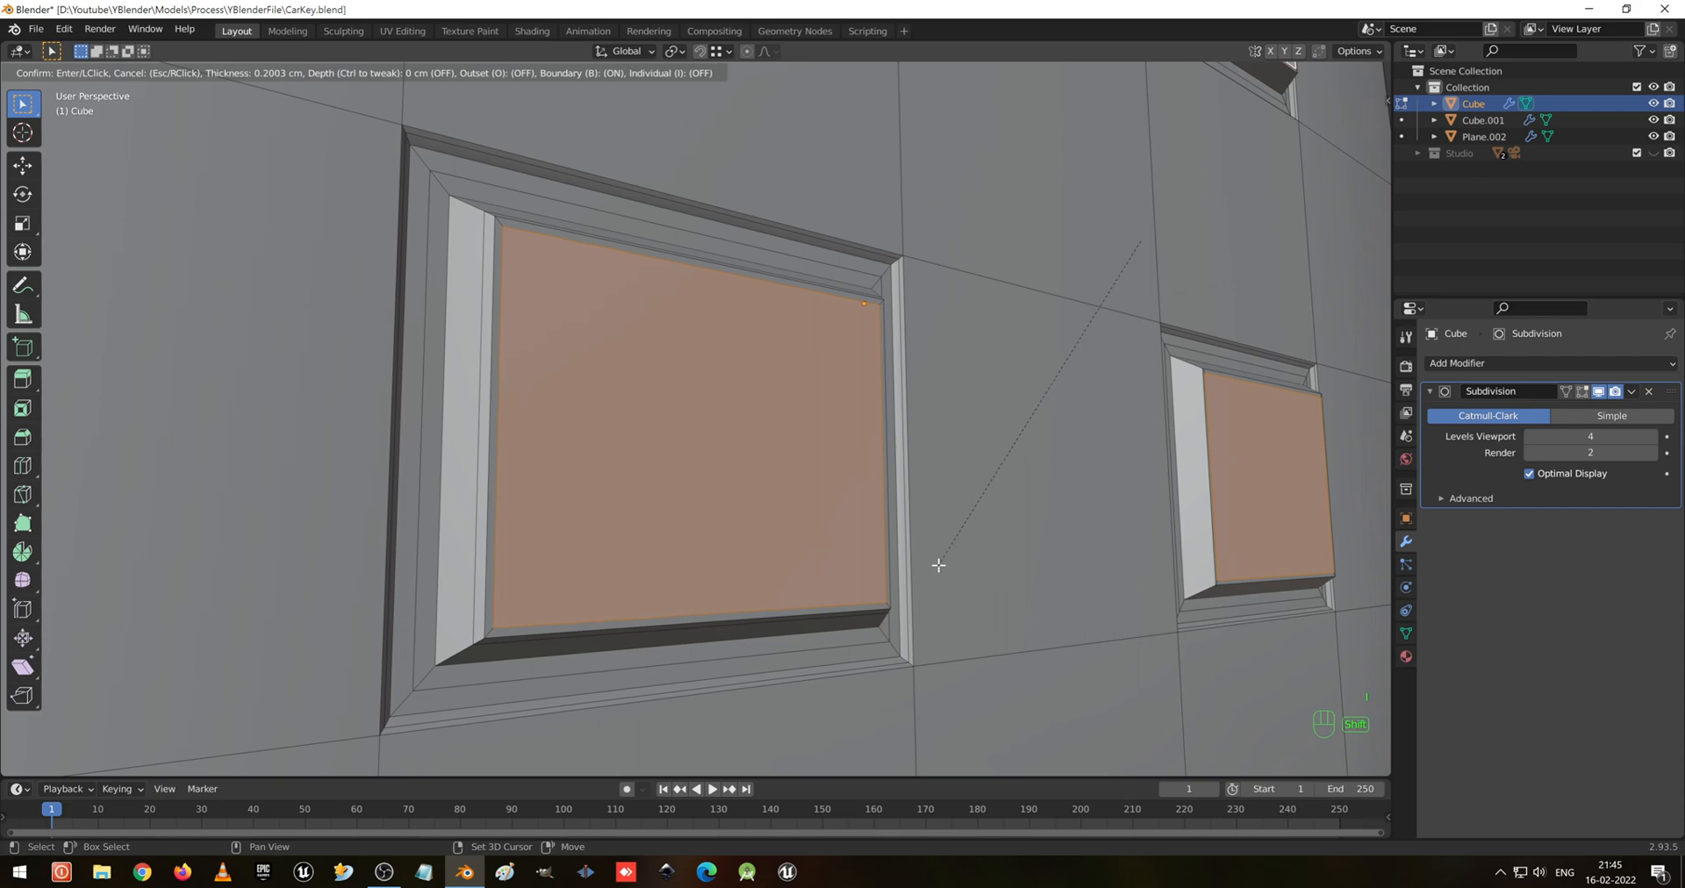
left_click(936, 572)
Examine the whole key and its three buttons in Object Mode with Material Preview shading
key("Tab")
scroll(936, 572, "down", 5)
middle_click_drag(883, 500, 825, 462)
scroll(736, 505, "down", 4)
scroll(748, 462, "down", 3)
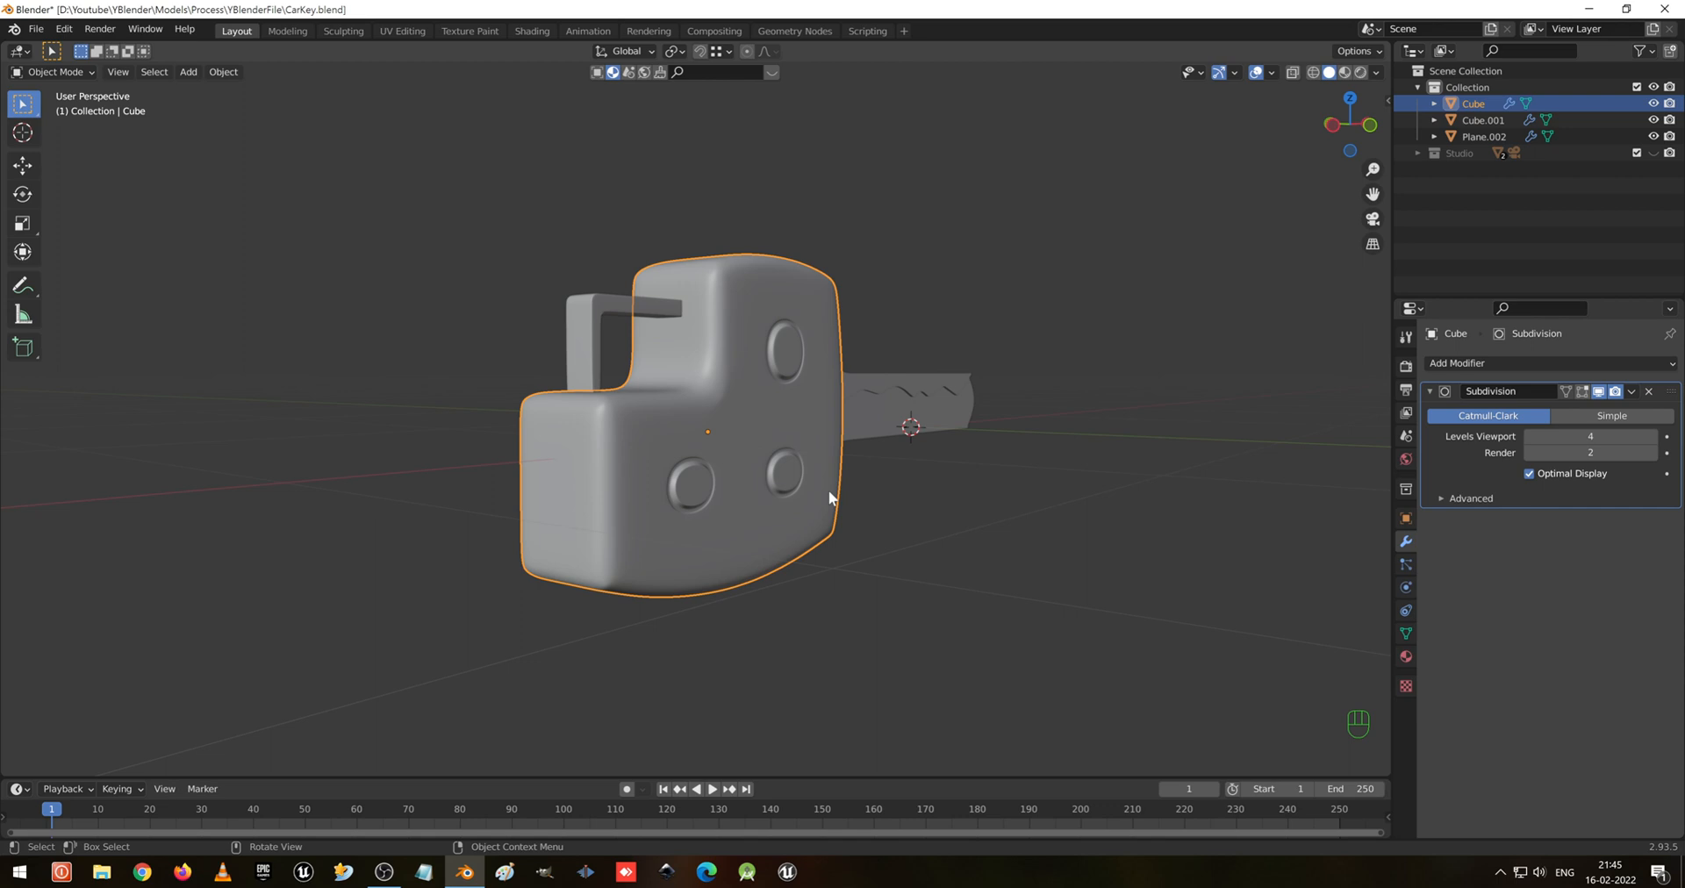
key("z")
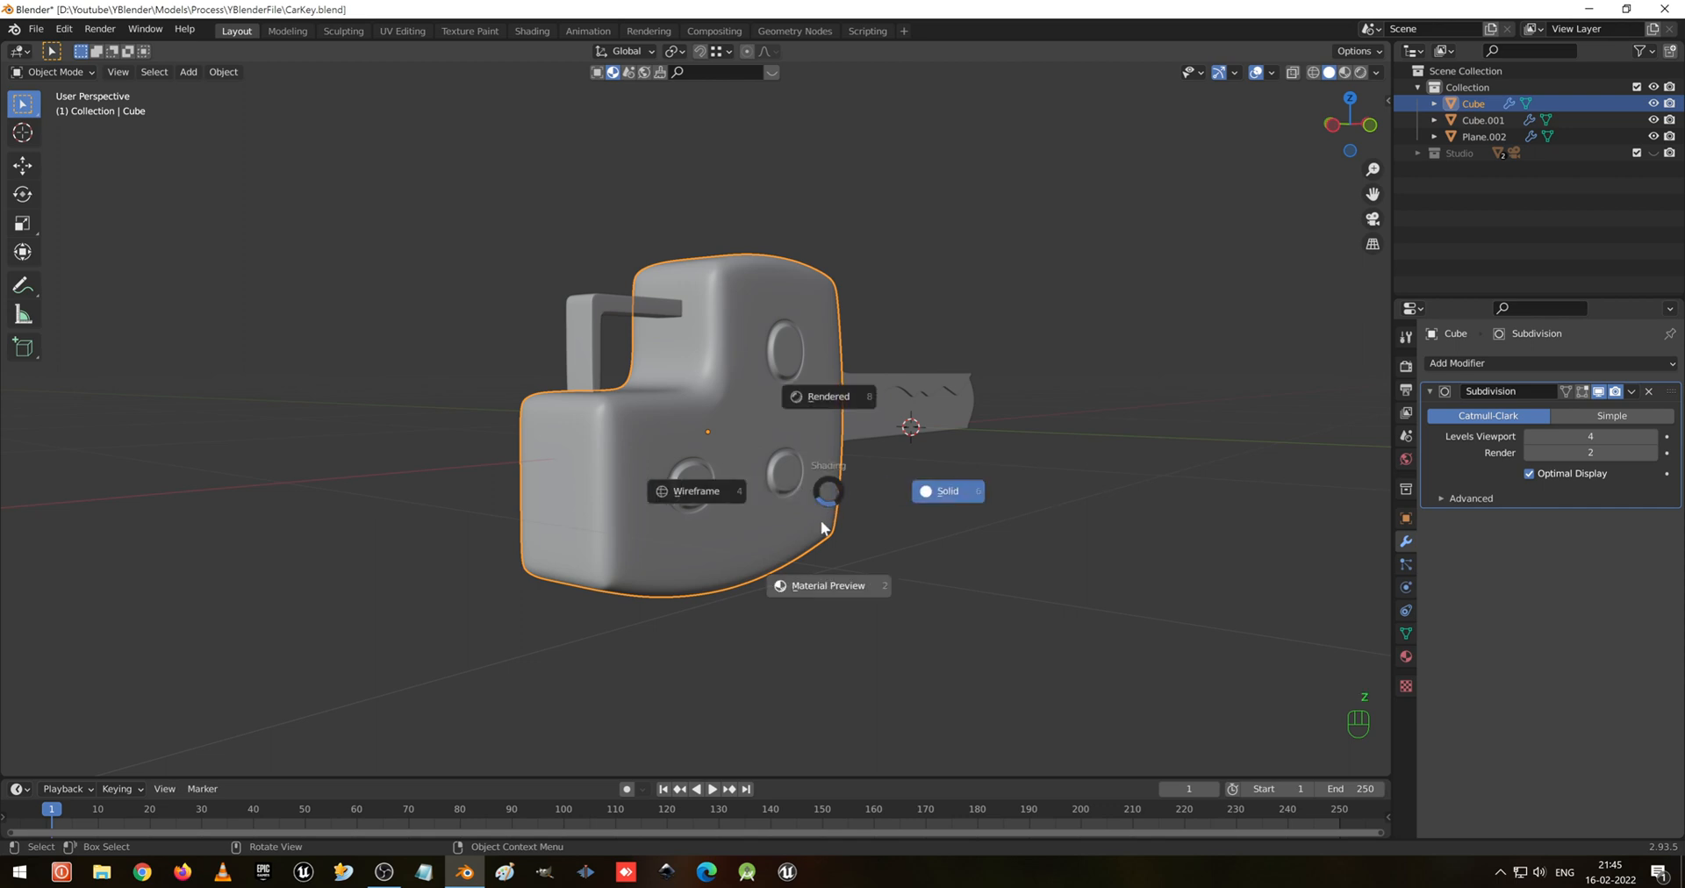
left_click(817, 599)
mouse_move(940, 490)
middle_mouse_down()
mouse_move(792, 467)
mouse_move(801, 425)
mouse_move(532, 447)
mouse_move(575, 451)
middle_mouse_up()
scroll(598, 437, "up", 2)
scroll(877, 451, "down", 3)
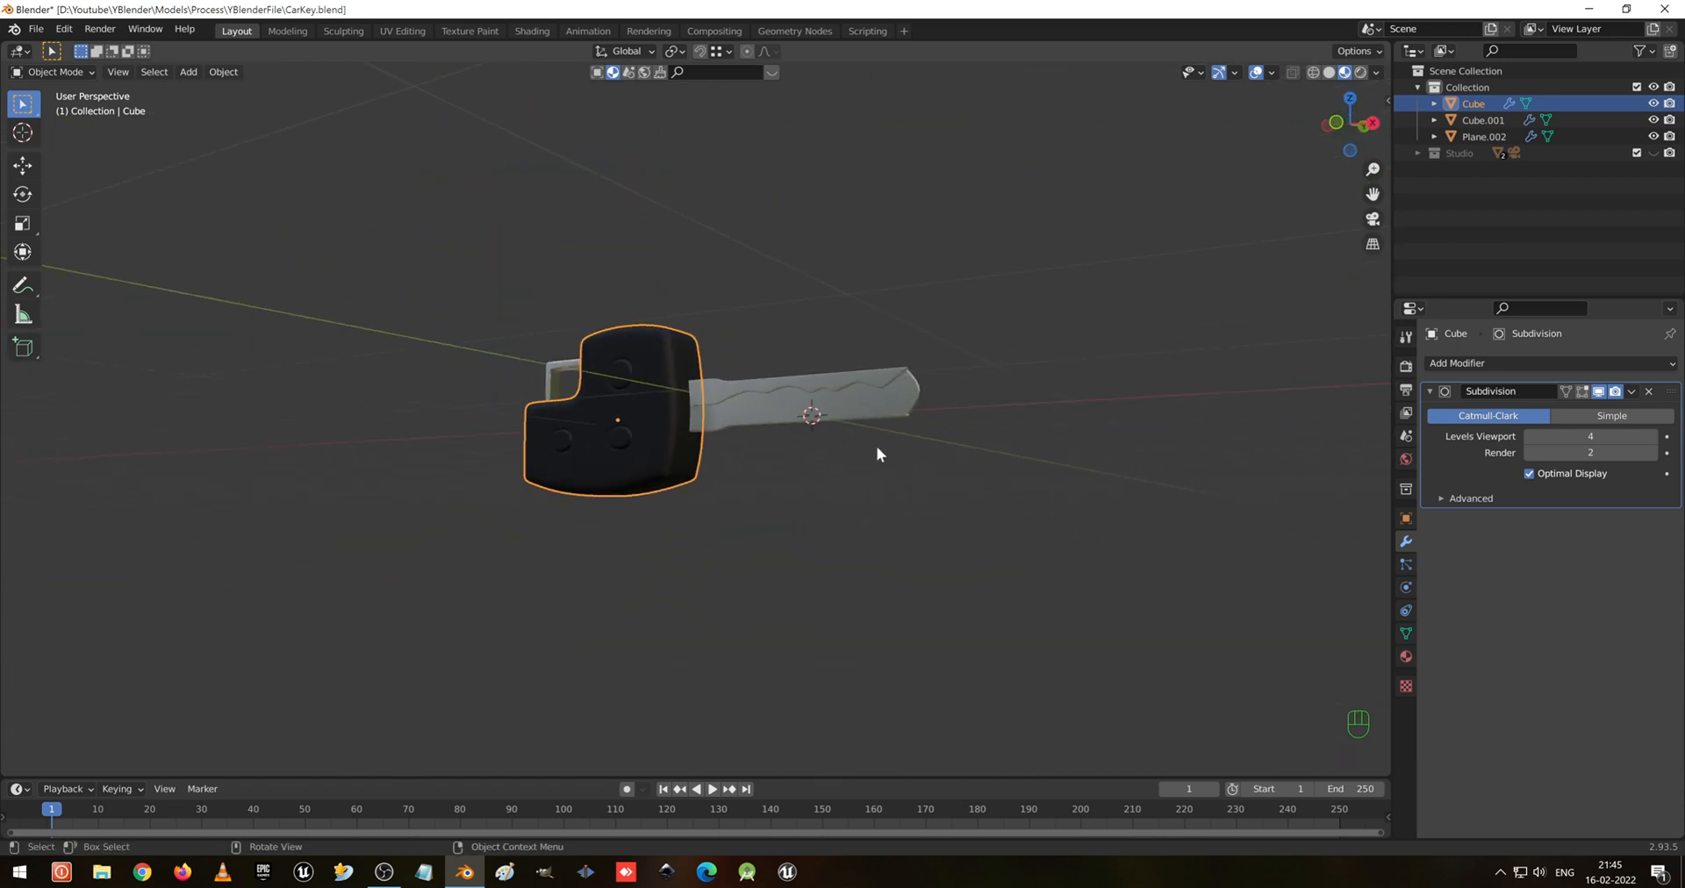
middle_click_drag(877, 451, 656, 451)
scroll(662, 452, "up", 6)
scroll(658, 451, "down", 2)
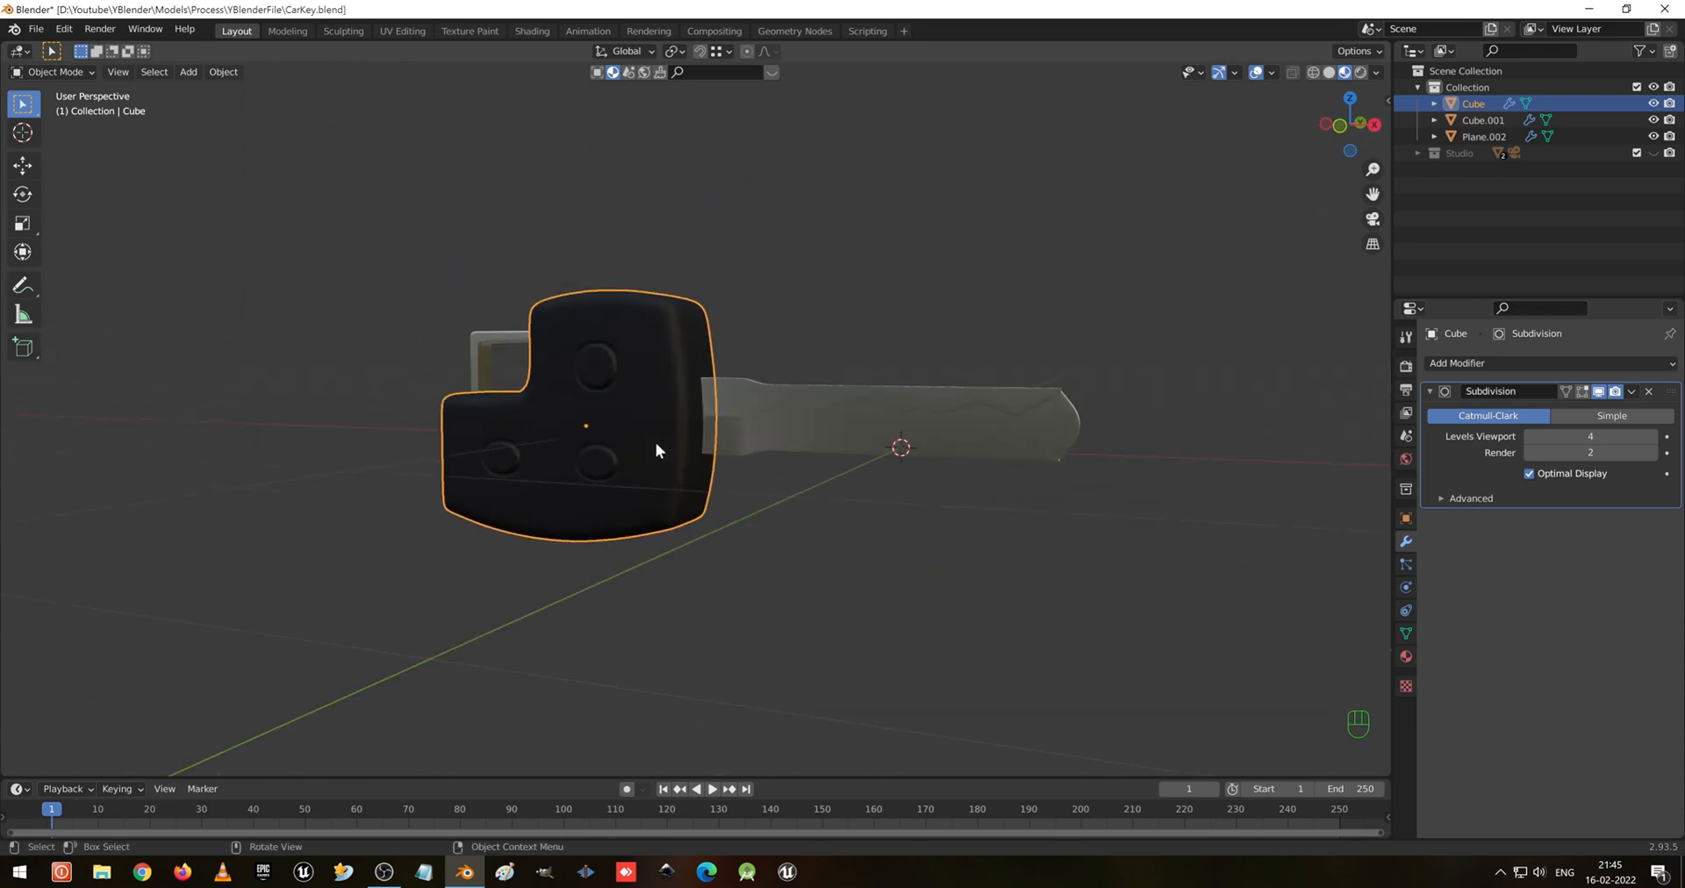
Add the key-ring bar to the selected head and scale both uniformly by about 1.132
left_click(503, 335, "shift")
scroll(751, 482, "up", 2)
middle_click_drag(749, 481, 819, 481)
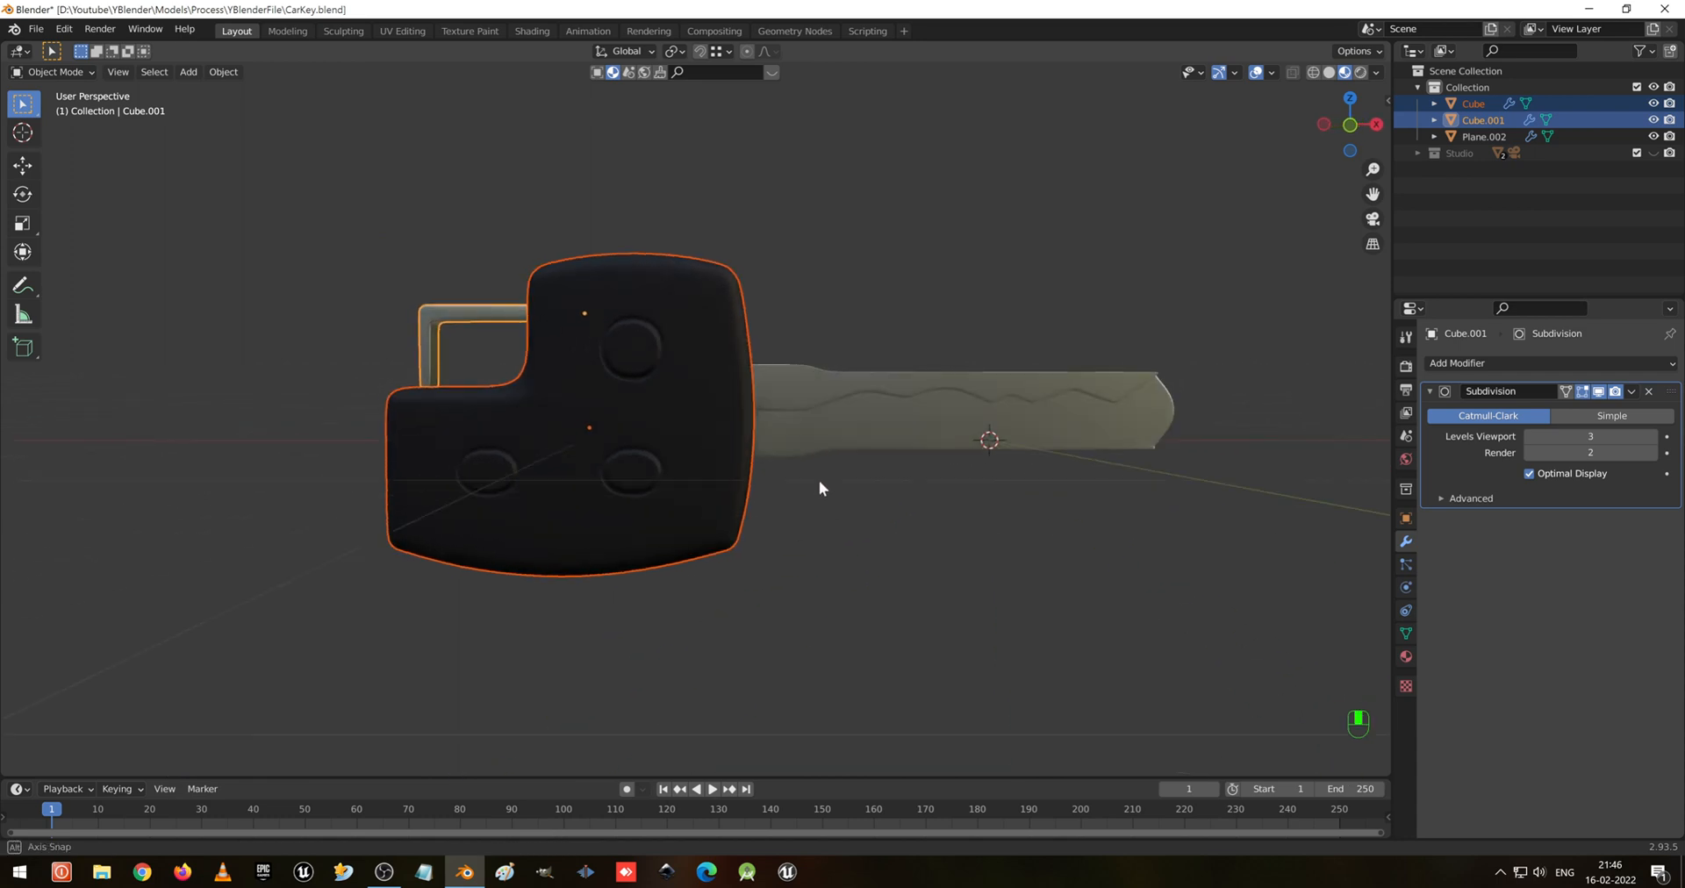
key("s")
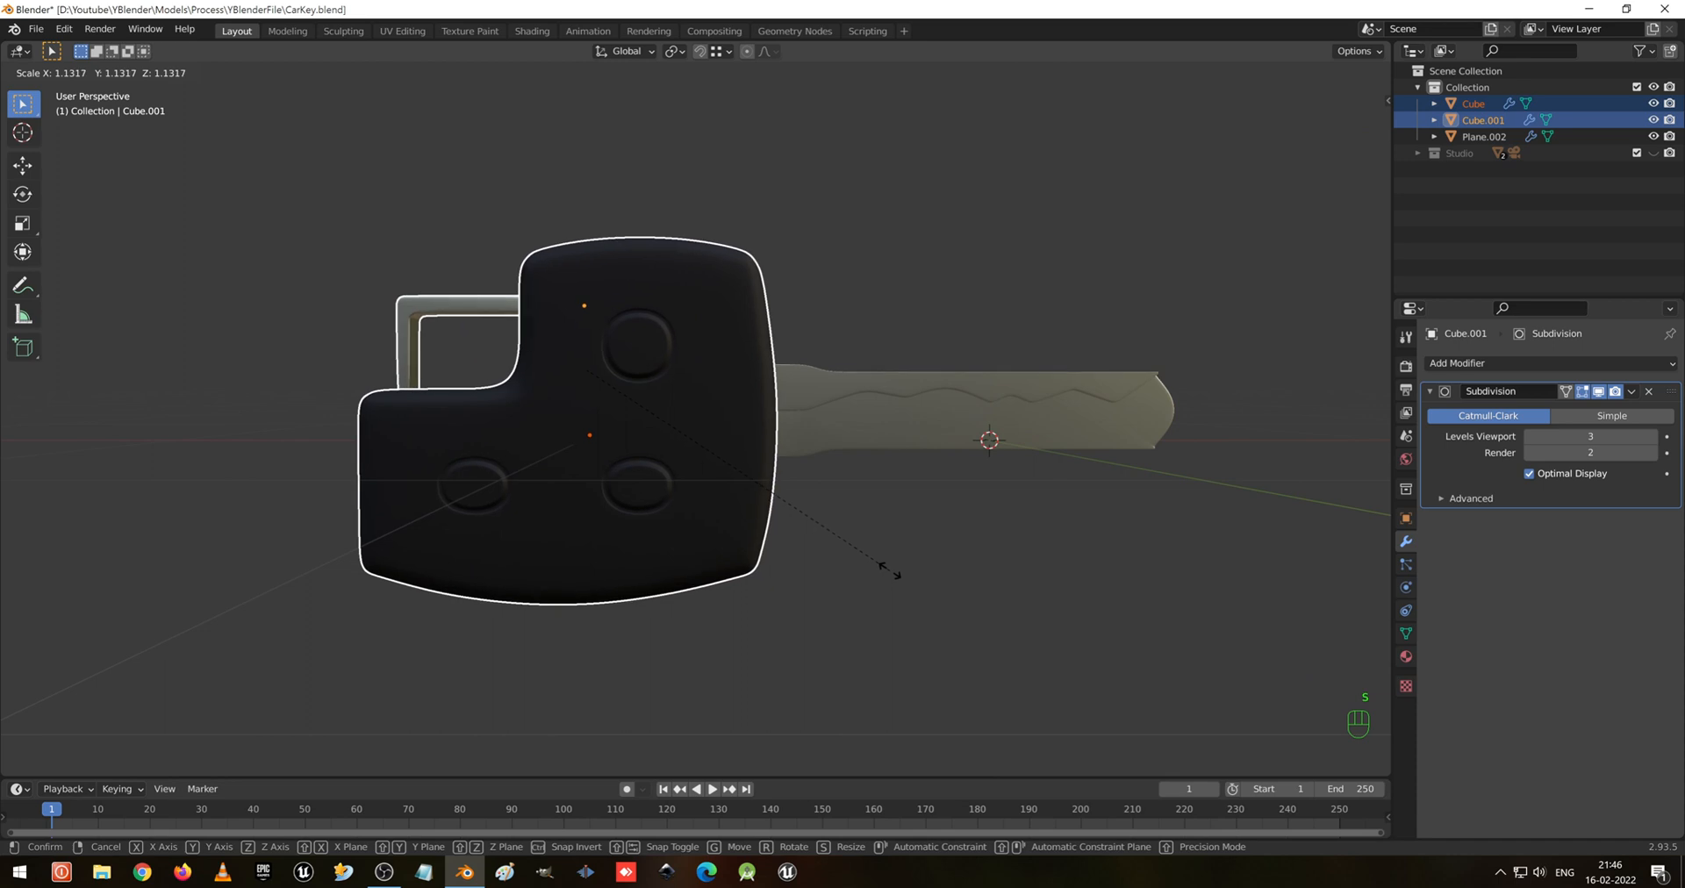
left_click(887, 572)
Move the head and key-ring bar along X away from the blade, deselect them, and save the file
middle_click_drag(888, 573, 799, 523)
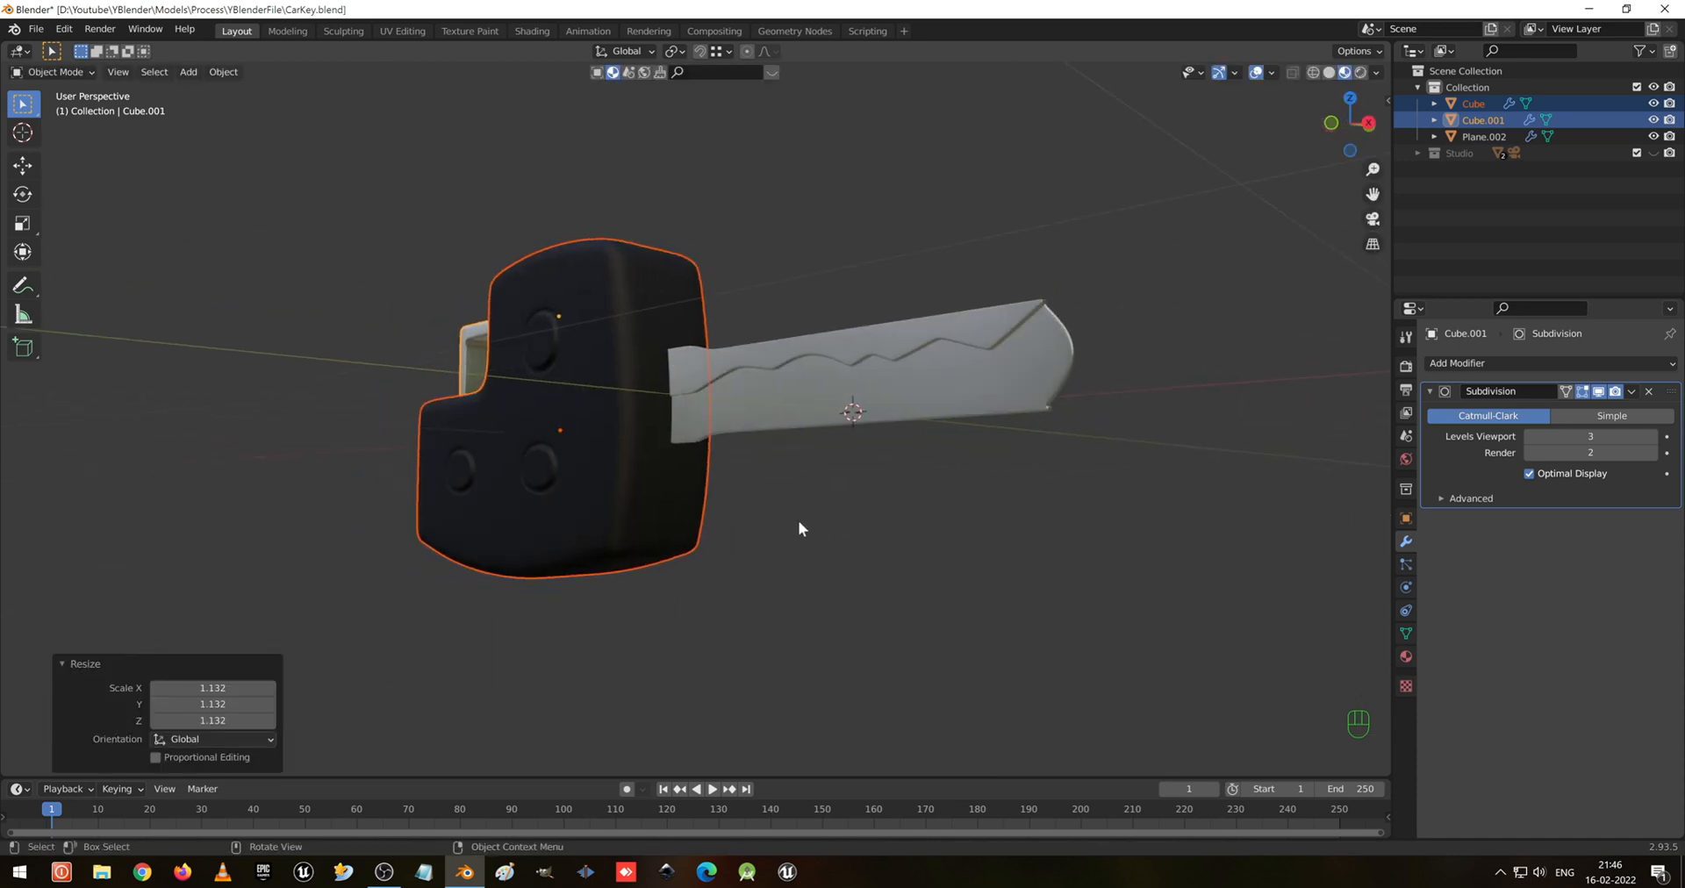
key("g")
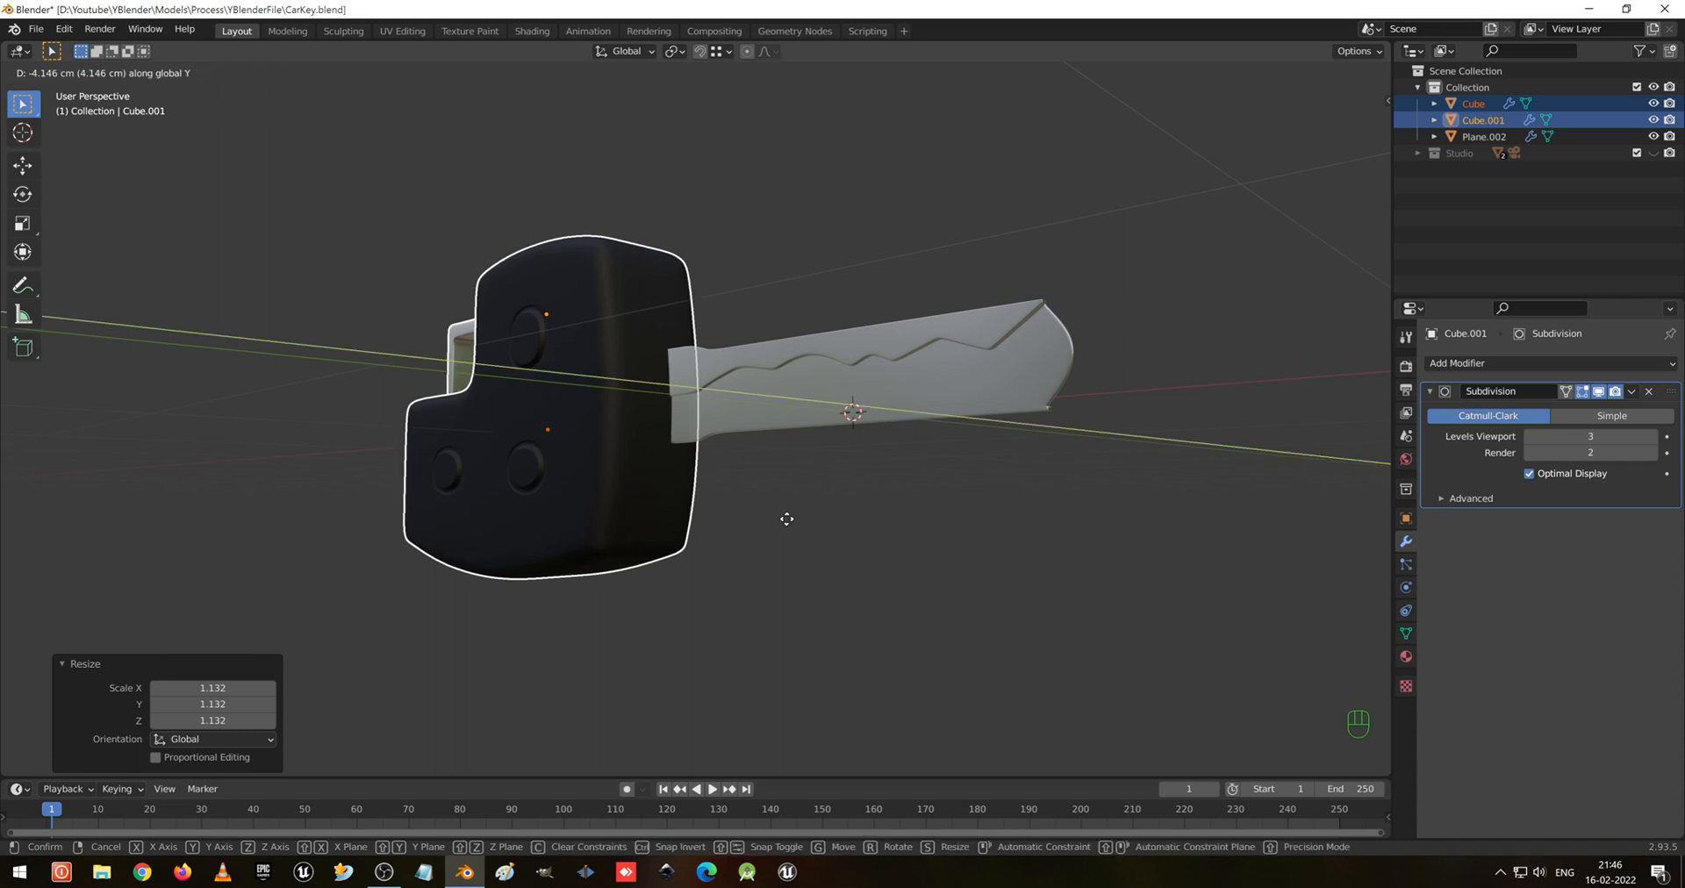
right_click(781, 518)
mouse_move(775, 518)
middle_mouse_down()
mouse_move(760, 525)
mouse_move(776, 529)
middle_mouse_up()
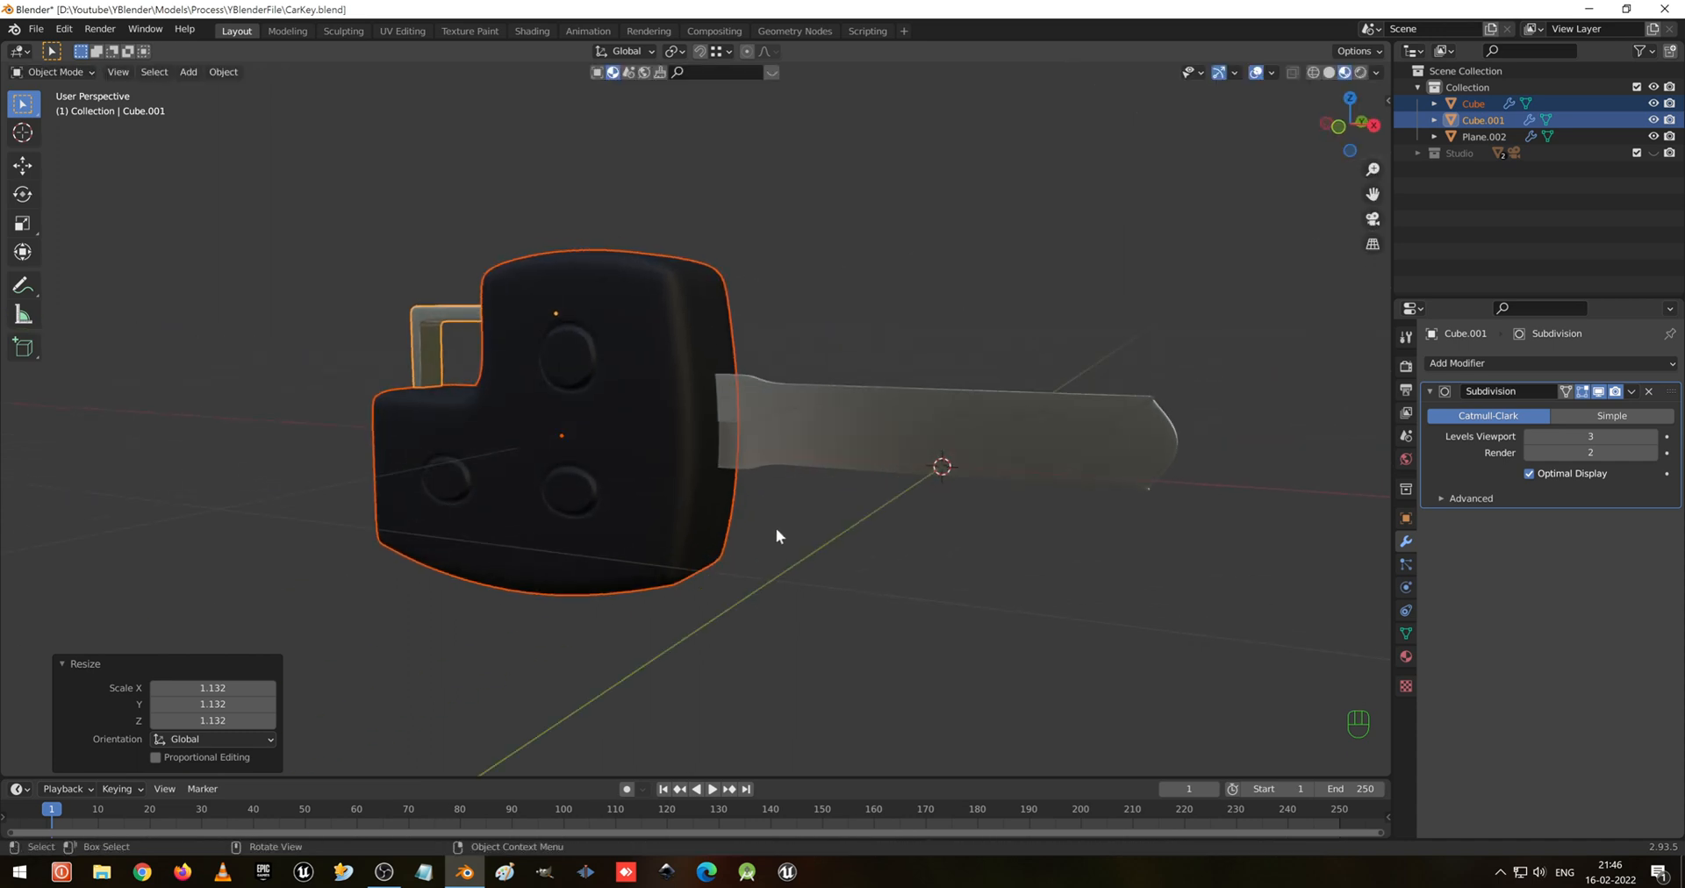
key("g")
key("x")
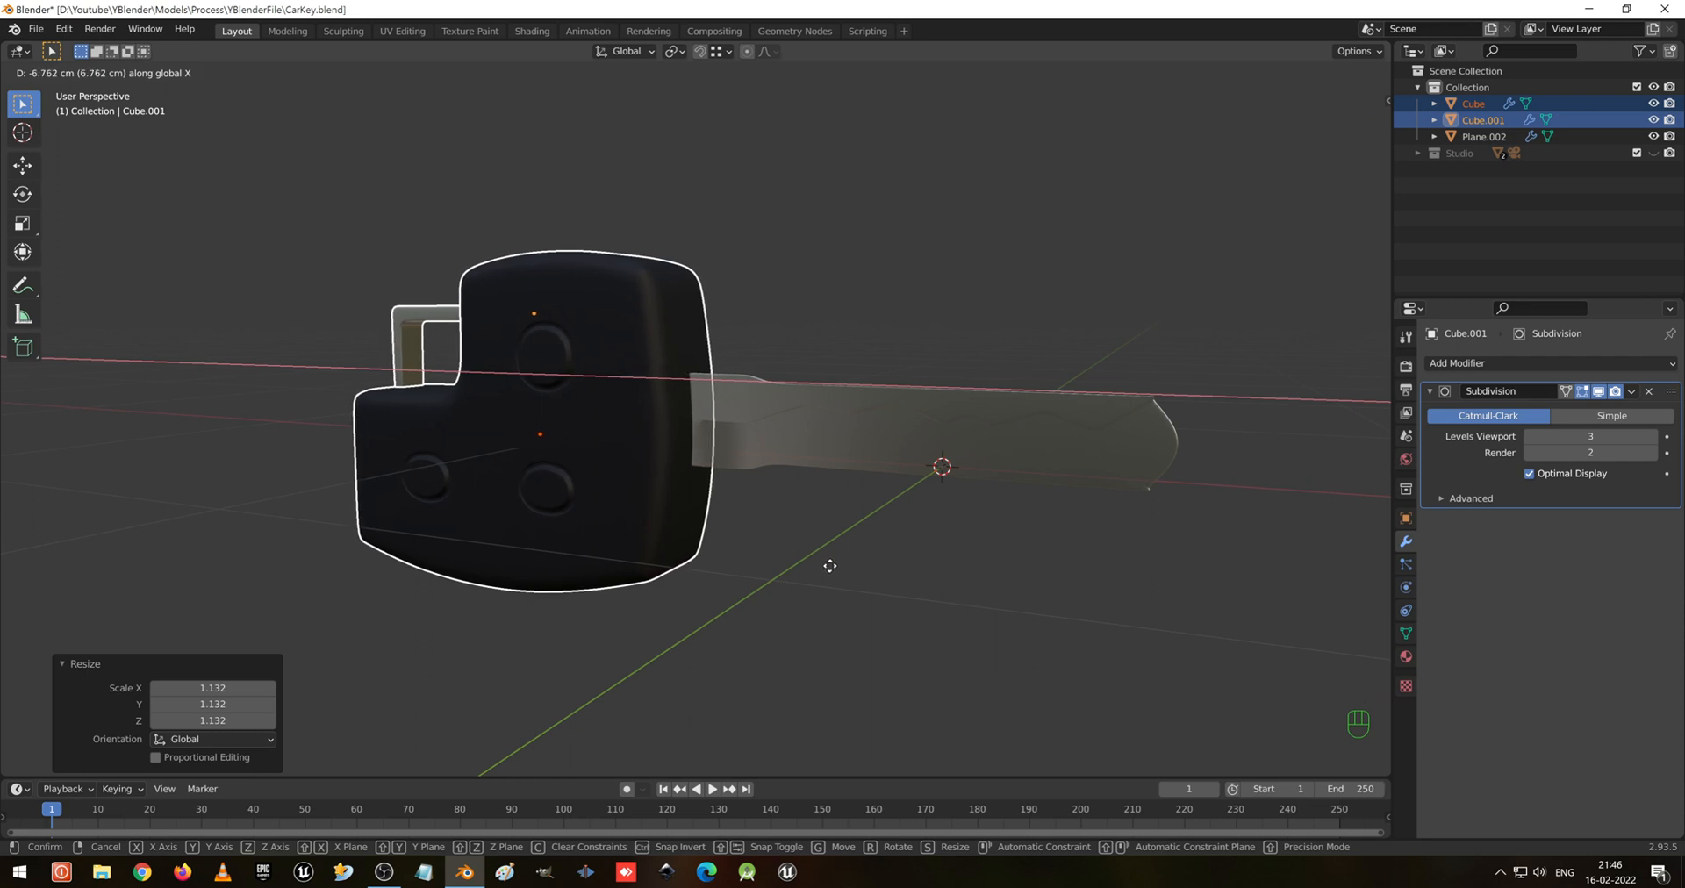
left_click(813, 508)
middle_click_drag(813, 503, 843, 446)
left_click(787, 481)
key("ctrl+s")
Open the key head in Edit Mode with Solid shading, vertex selection and the front view
scroll(727, 439, "up", 3)
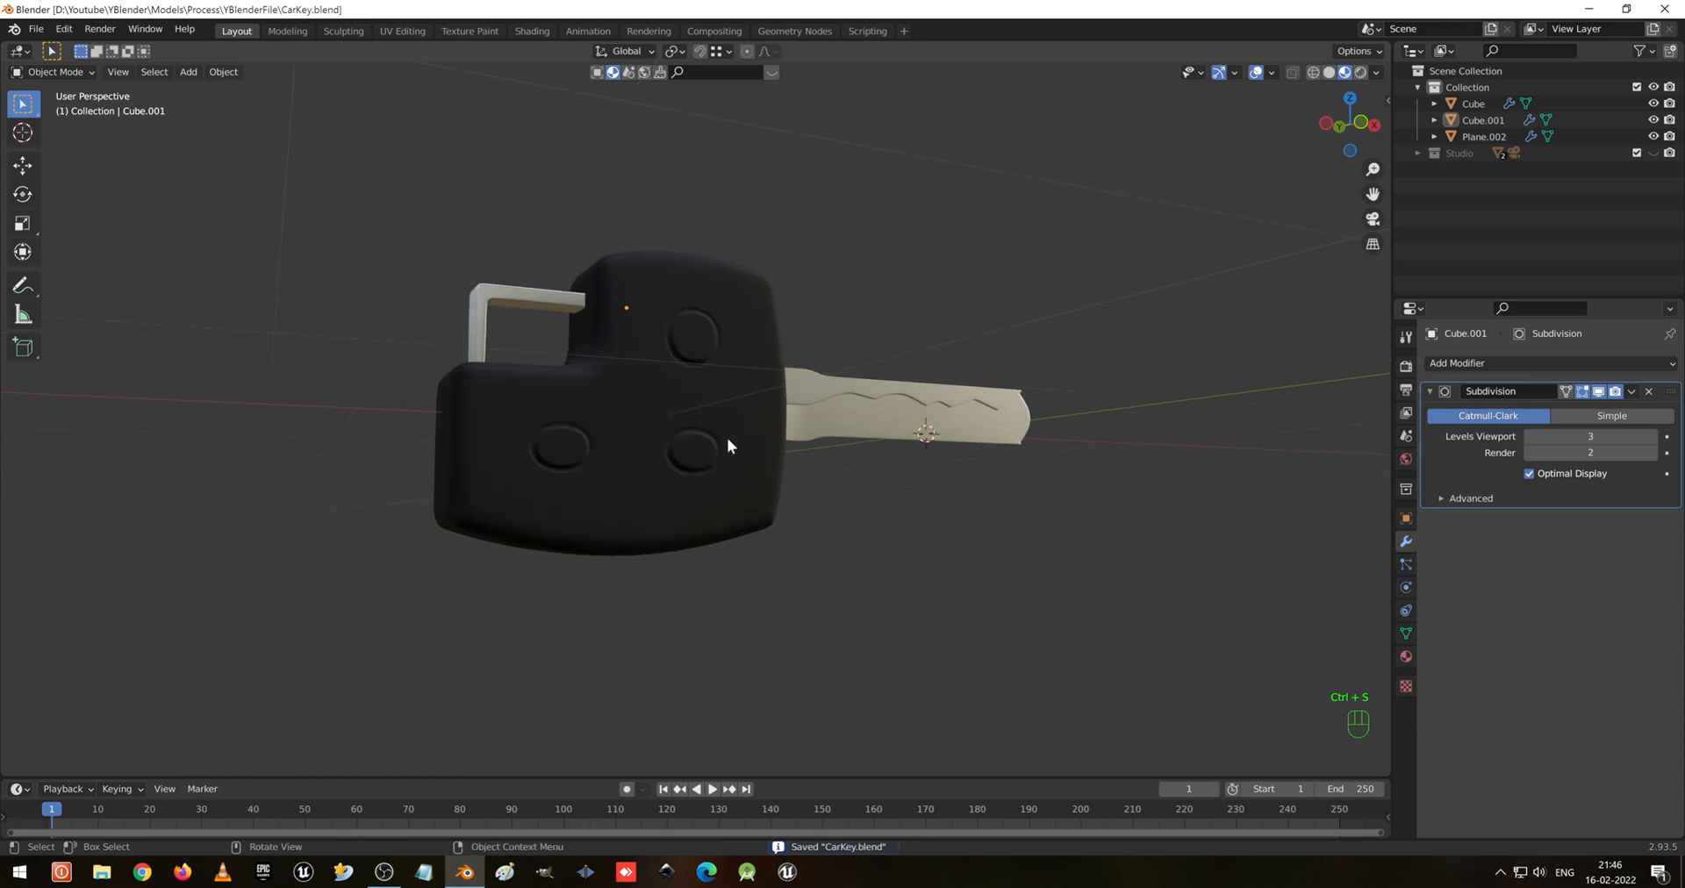
middle_click_drag(723, 448, 694, 448)
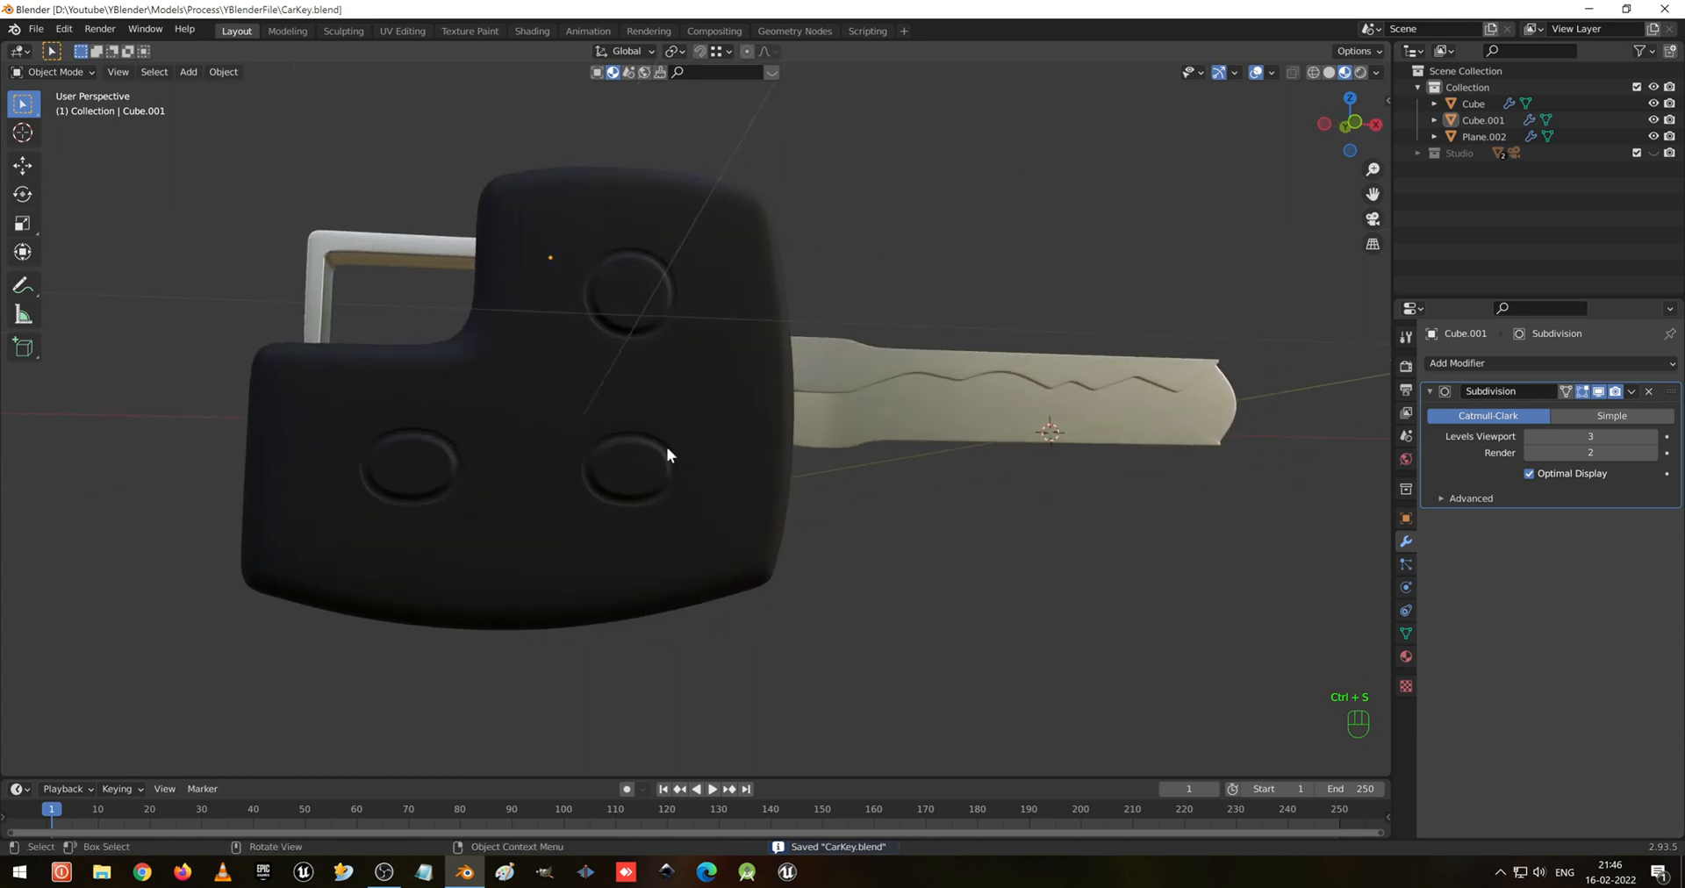
middle_click_drag(630, 329, 723, 428)
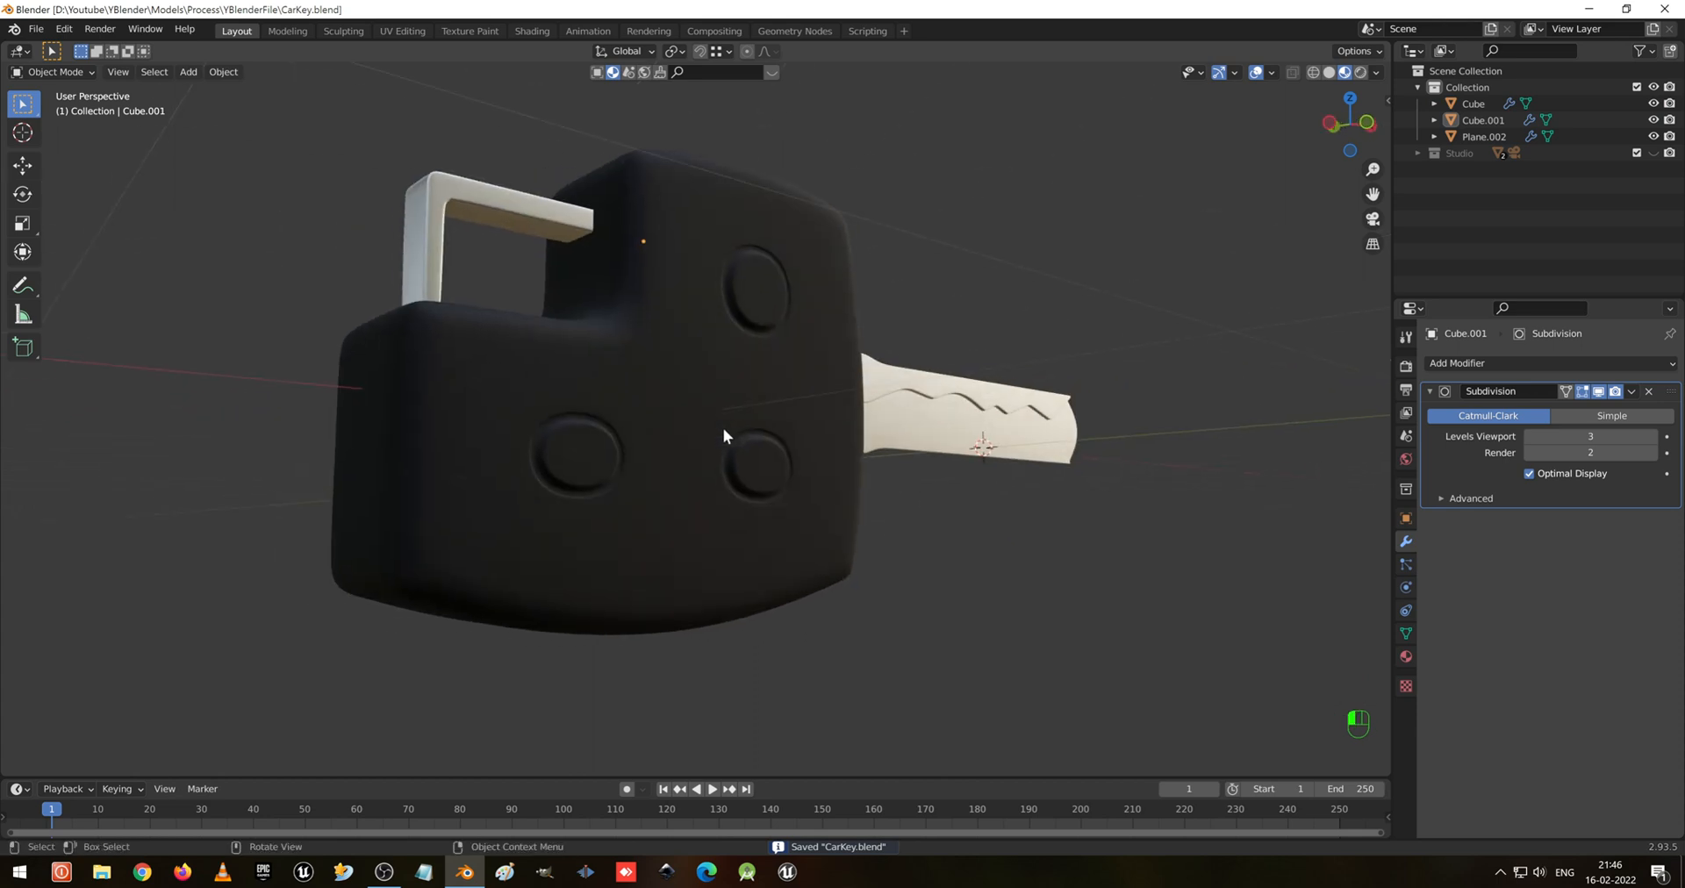
left_click(724, 429)
key("Tab")
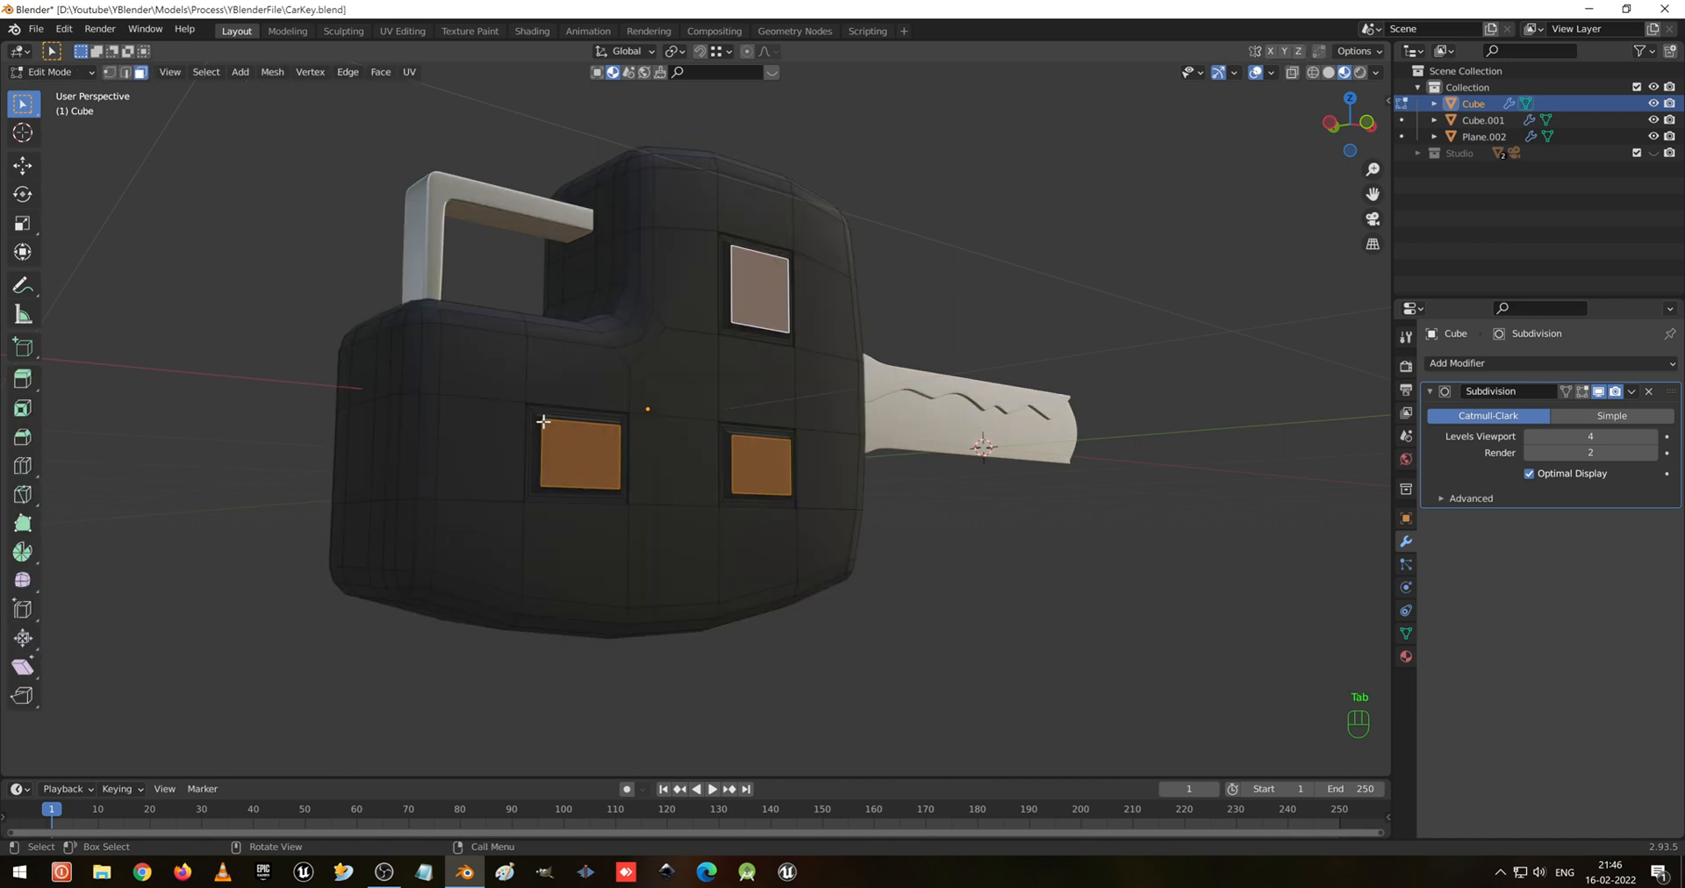
key("z")
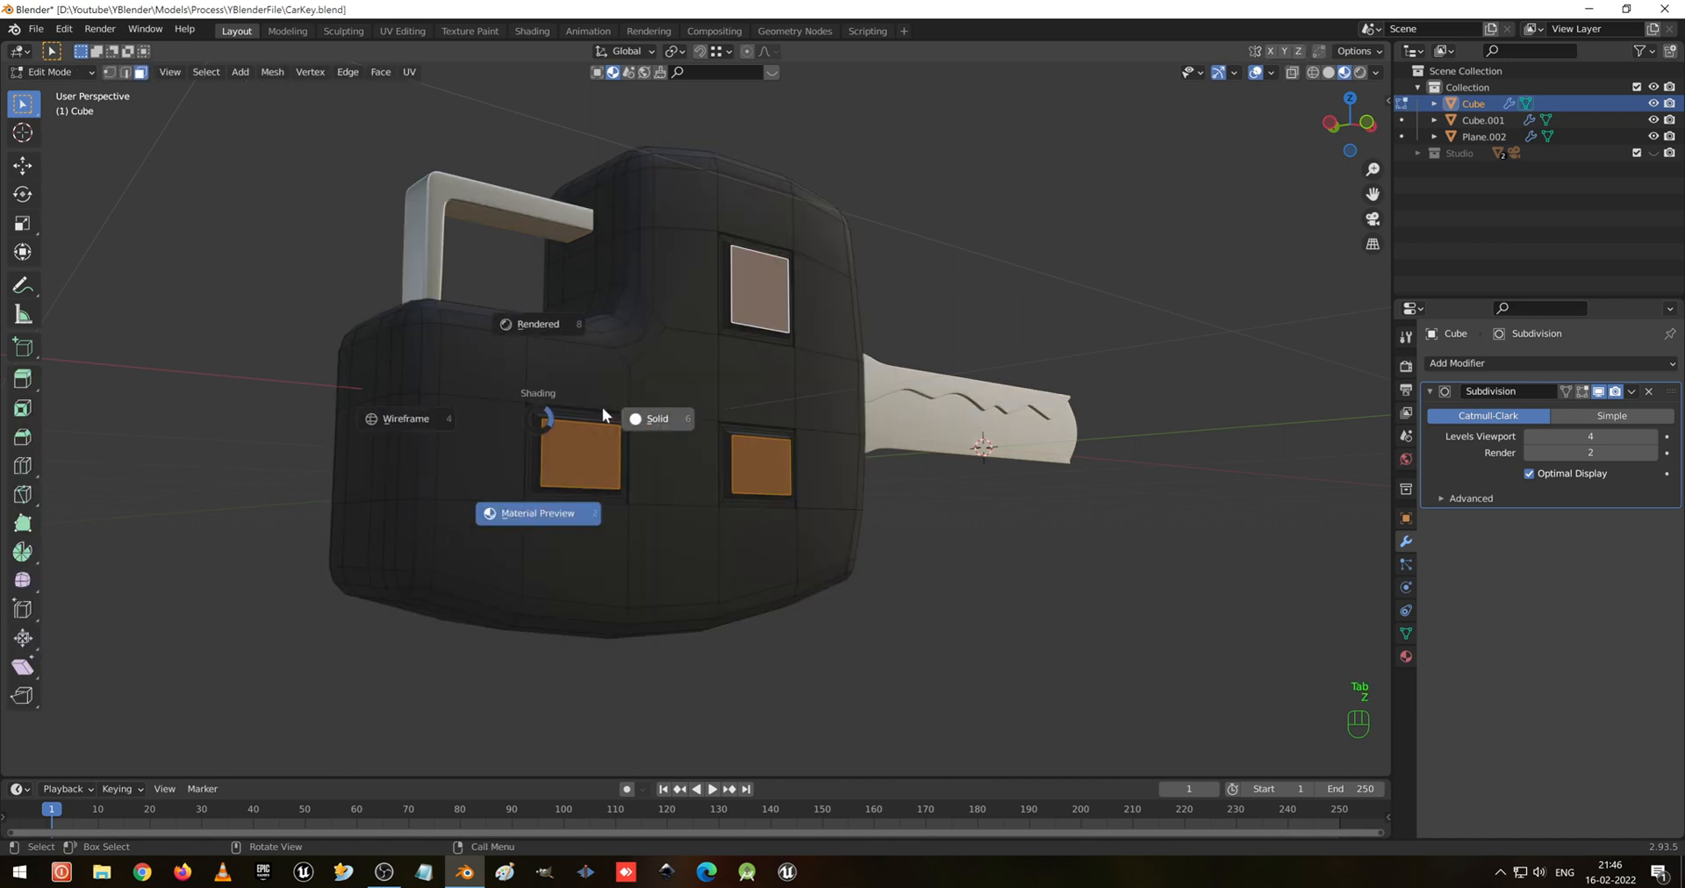
left_click(704, 426)
key("KP_1")
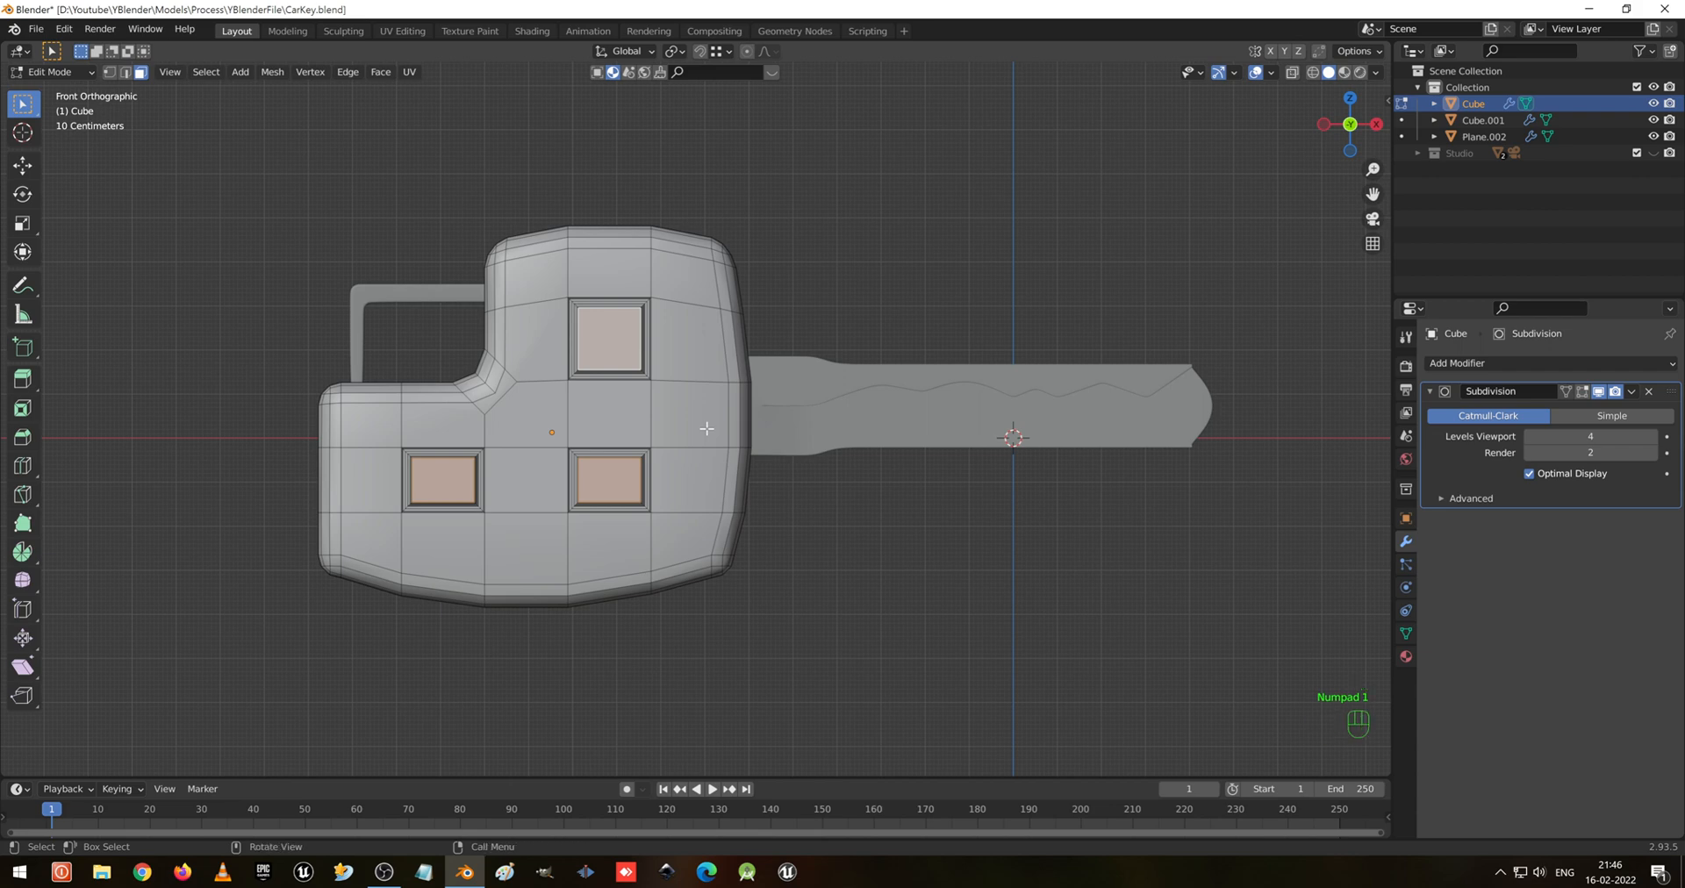
middle_click_drag(506, 463, 456, 454)
key("1")
key("KP_1")
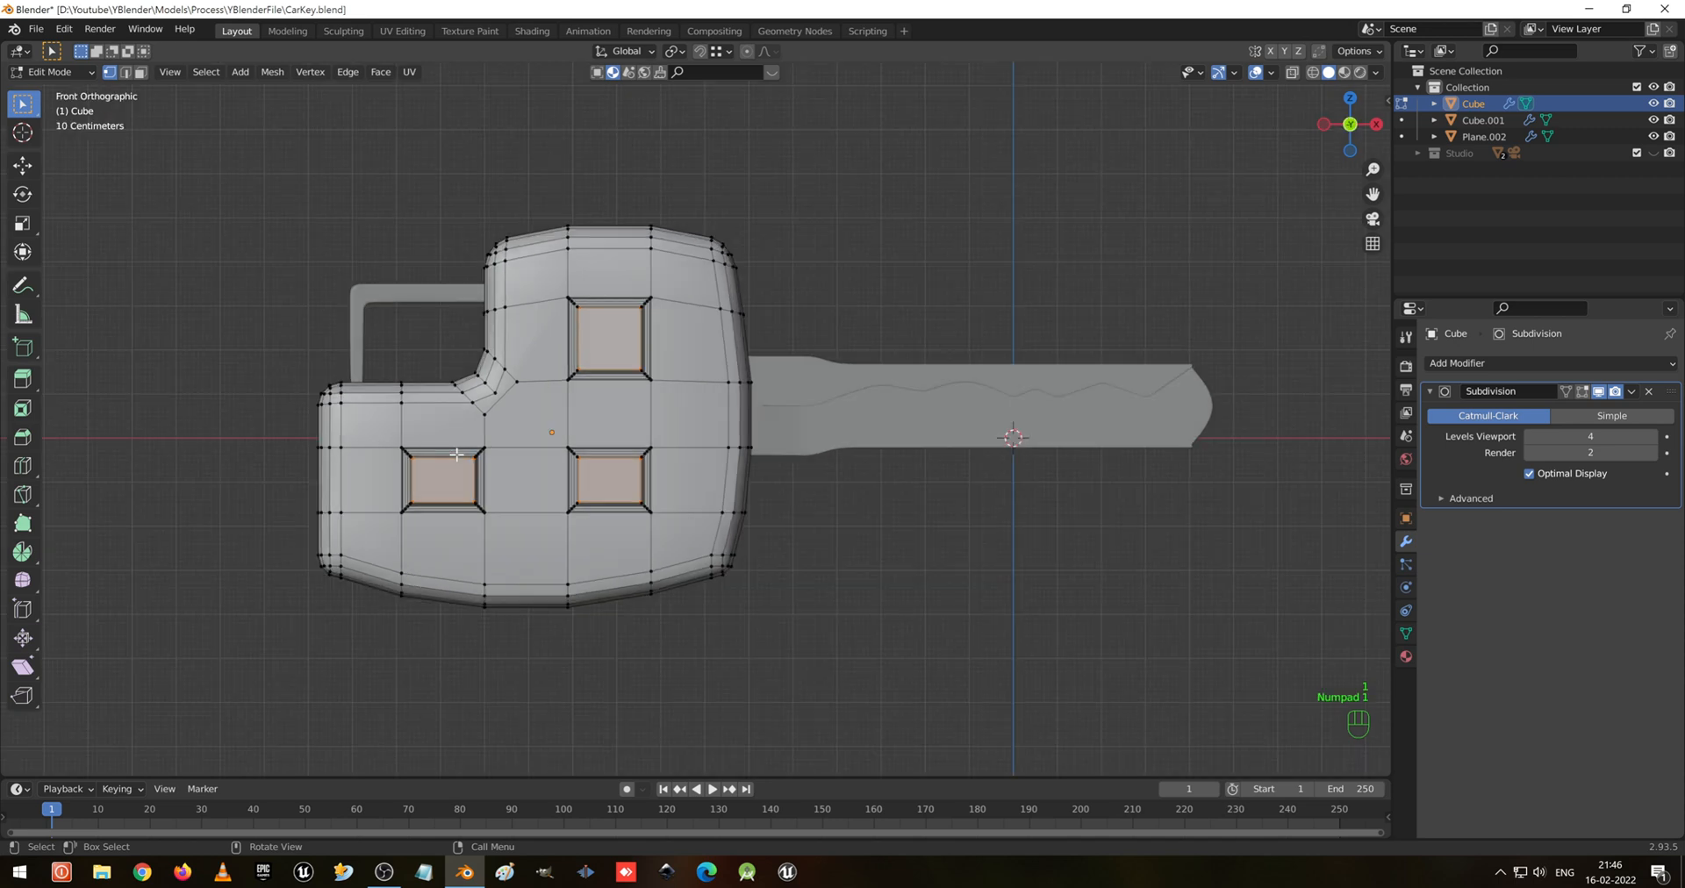
Select the vertices of all three button areas through the wireframe and scale them by about 1.1
key("shift+z")
left_click_drag(378, 437, 525, 529)
left_click_drag(521, 443, 667, 530, "shift")
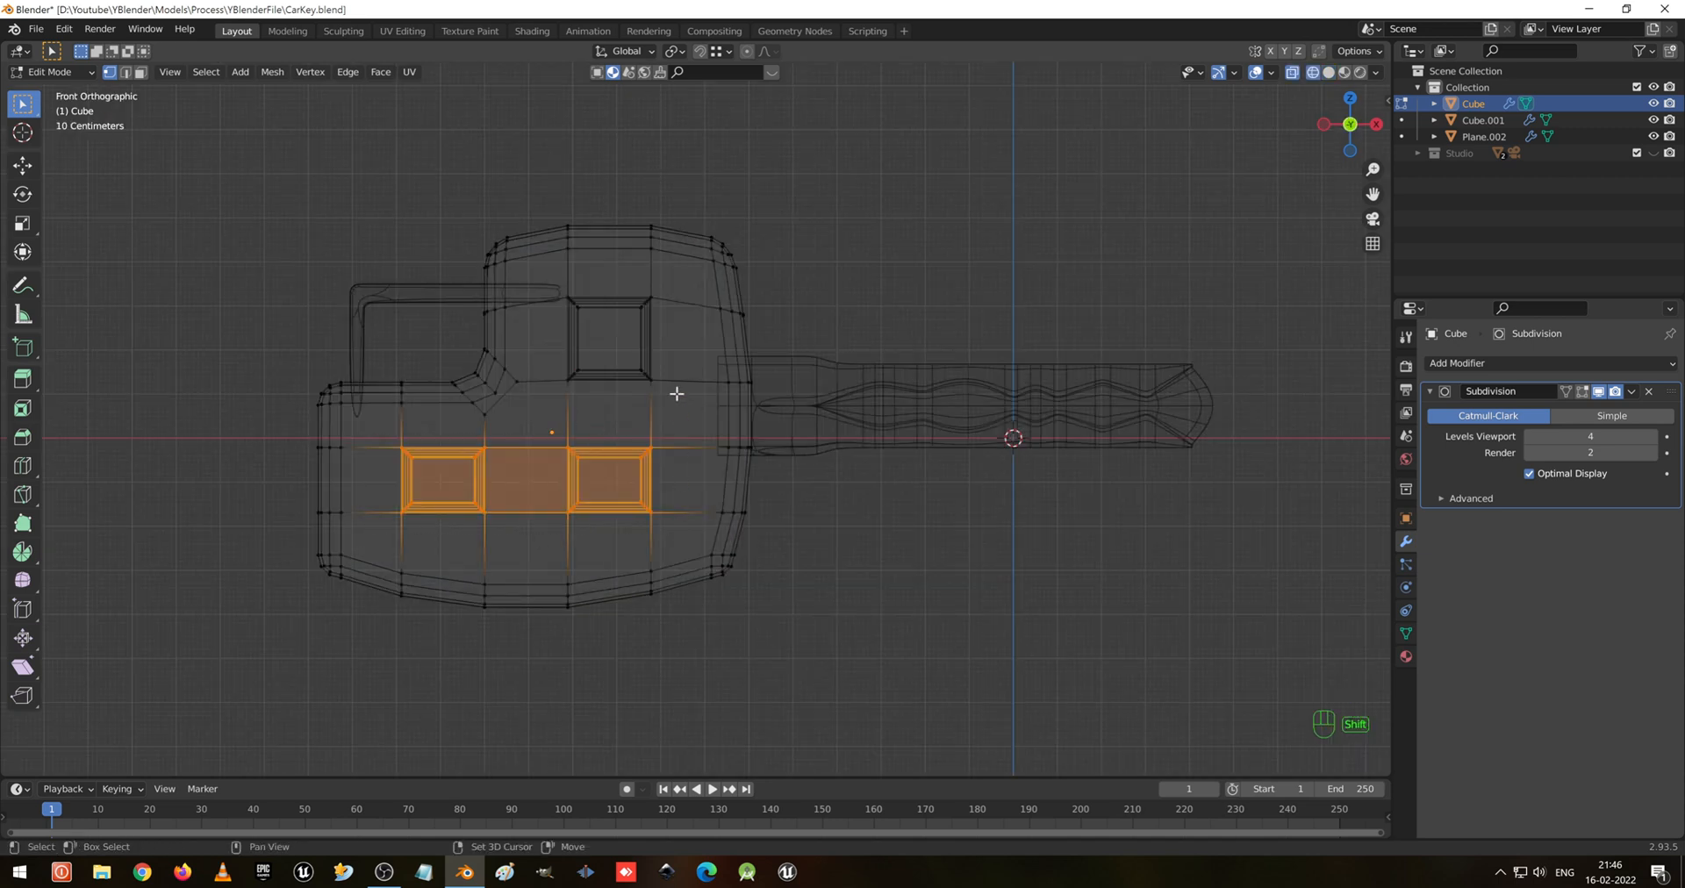
left_click_drag(560, 293, 681, 409, "shift")
key("s")
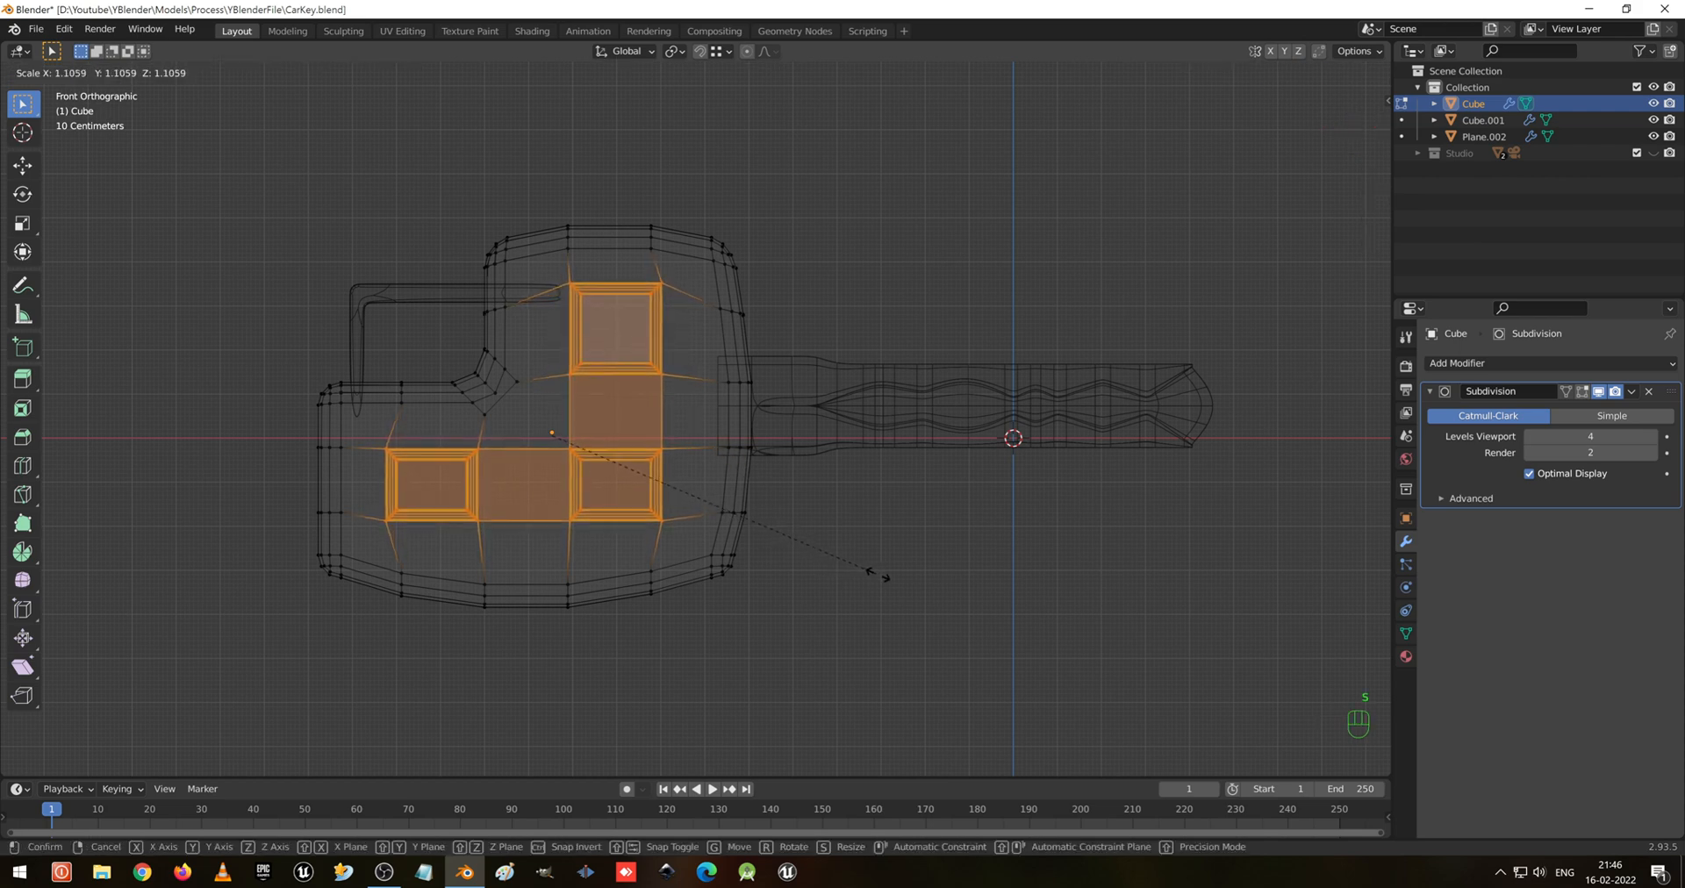
left_click(897, 577)
Return to Object Mode, turn off wireframe, save the file, and view the key in Material Preview
key("Tab")
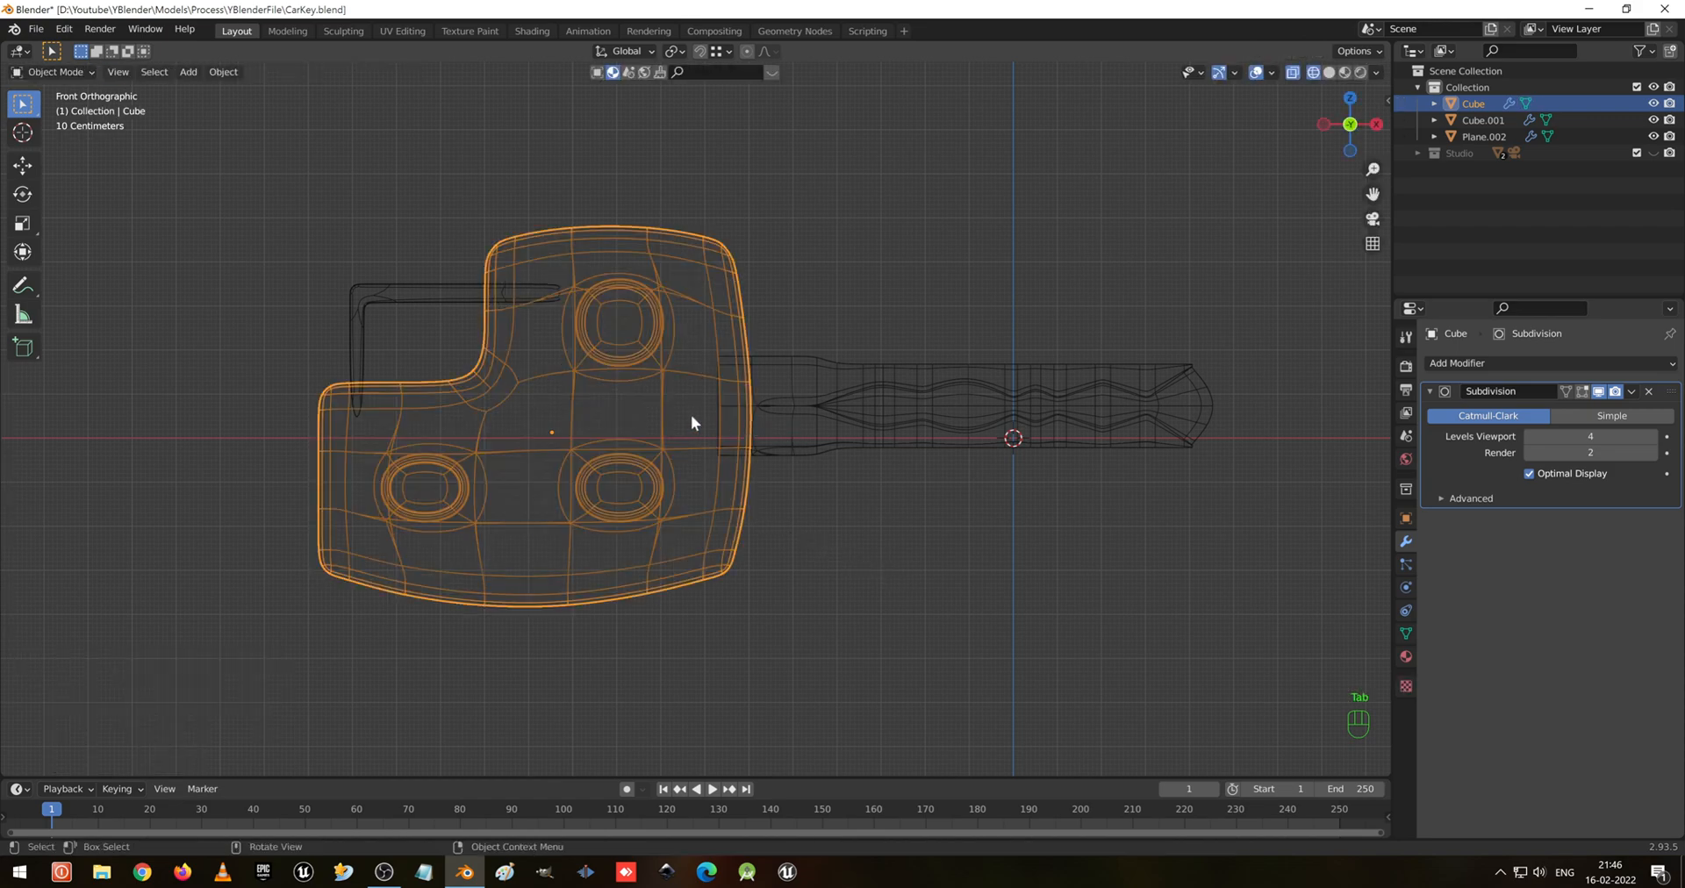
mouse_move(692, 420)
middle_mouse_down()
mouse_move(771, 402)
mouse_move(907, 428)
mouse_move(860, 475)
mouse_move(732, 448)
mouse_move(581, 450)
mouse_move(792, 461)
middle_mouse_up()
key("shift+z")
key("ctrl+s")
key("z")
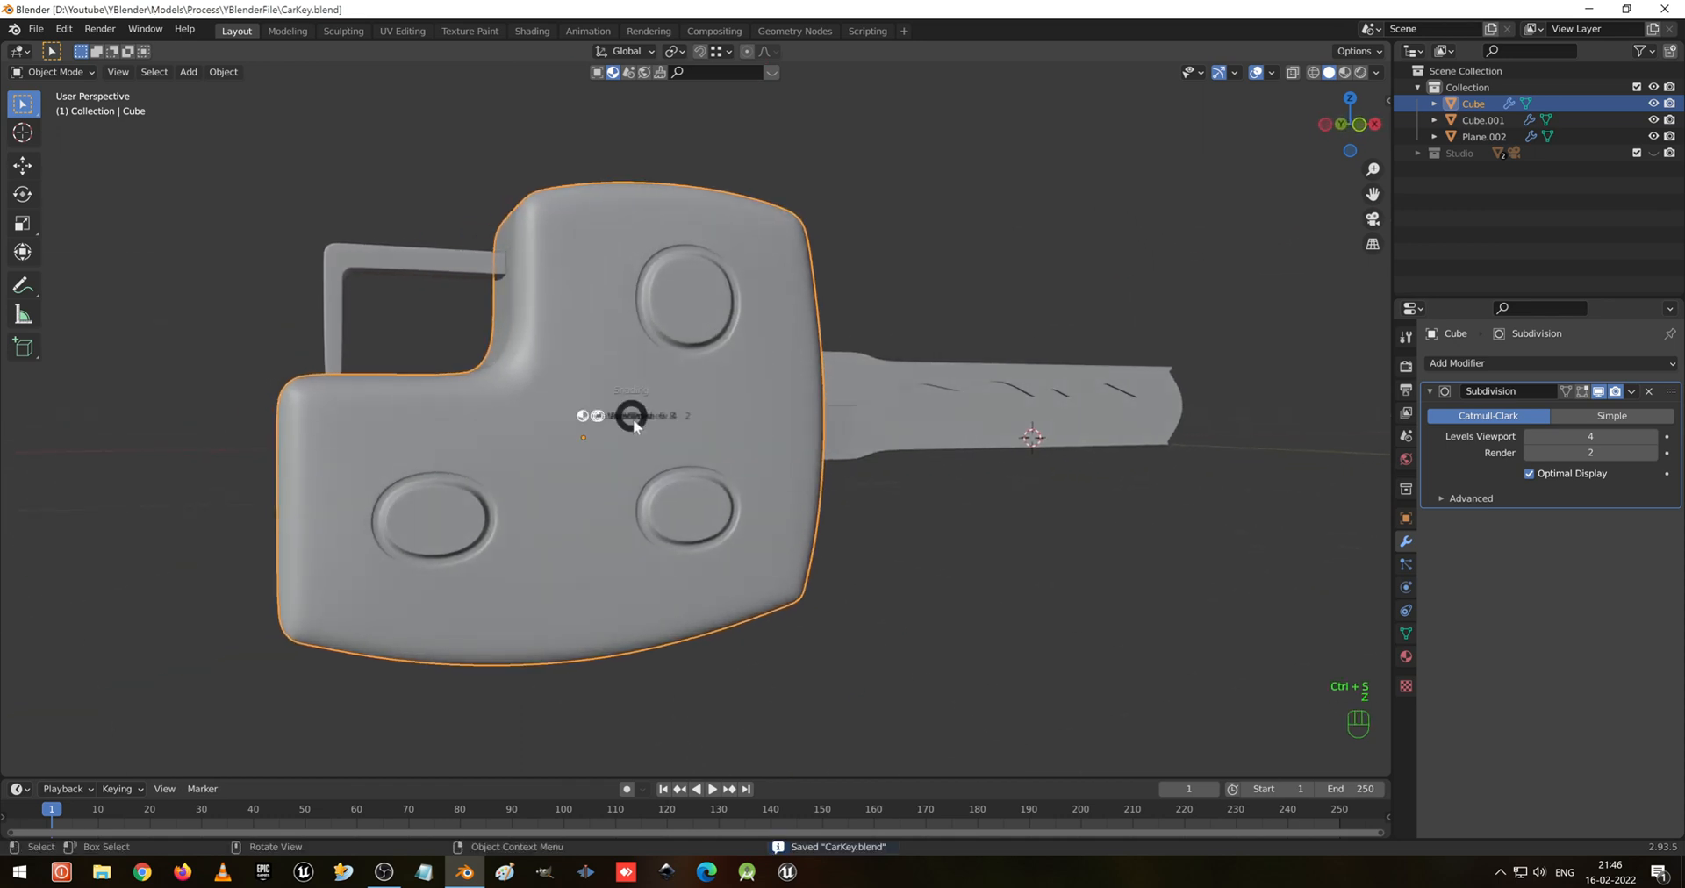
key("z")
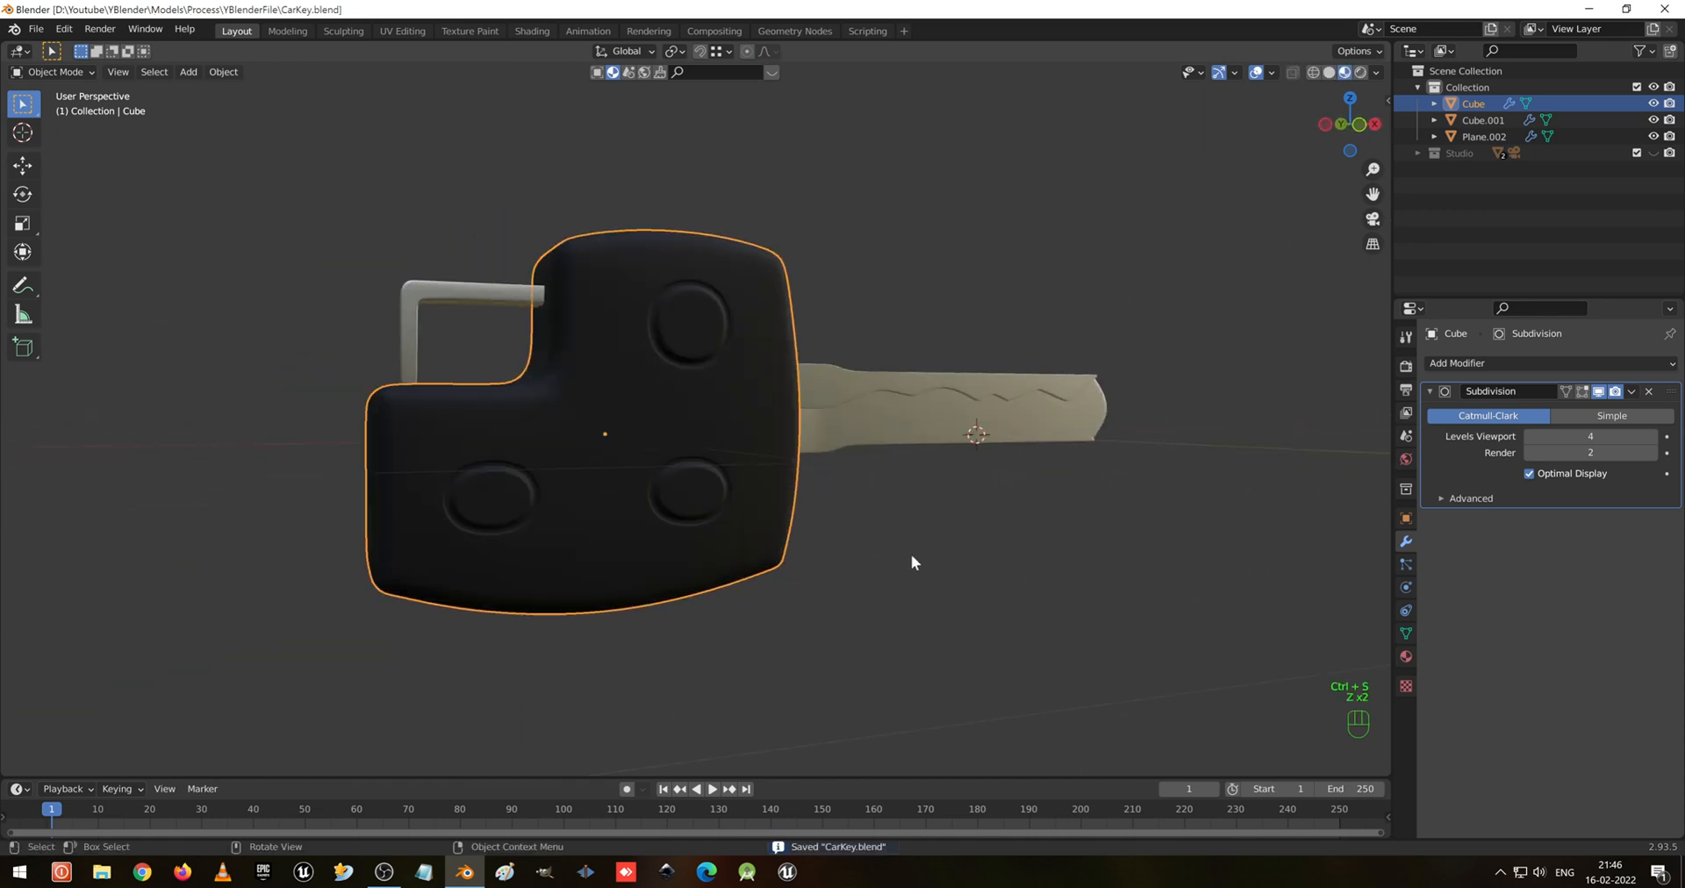
left_click(914, 565)
middle_click_drag(658, 402, 896, 299)
middle_click_drag(871, 259, 639, 441)
In the front view, scale the lower button area beneath the key-ring bar by about 0.88 along X and check it in Object Mode
key("Tab")
key("Tab")
left_click(637, 439)
scroll(639, 446, "up", 3)
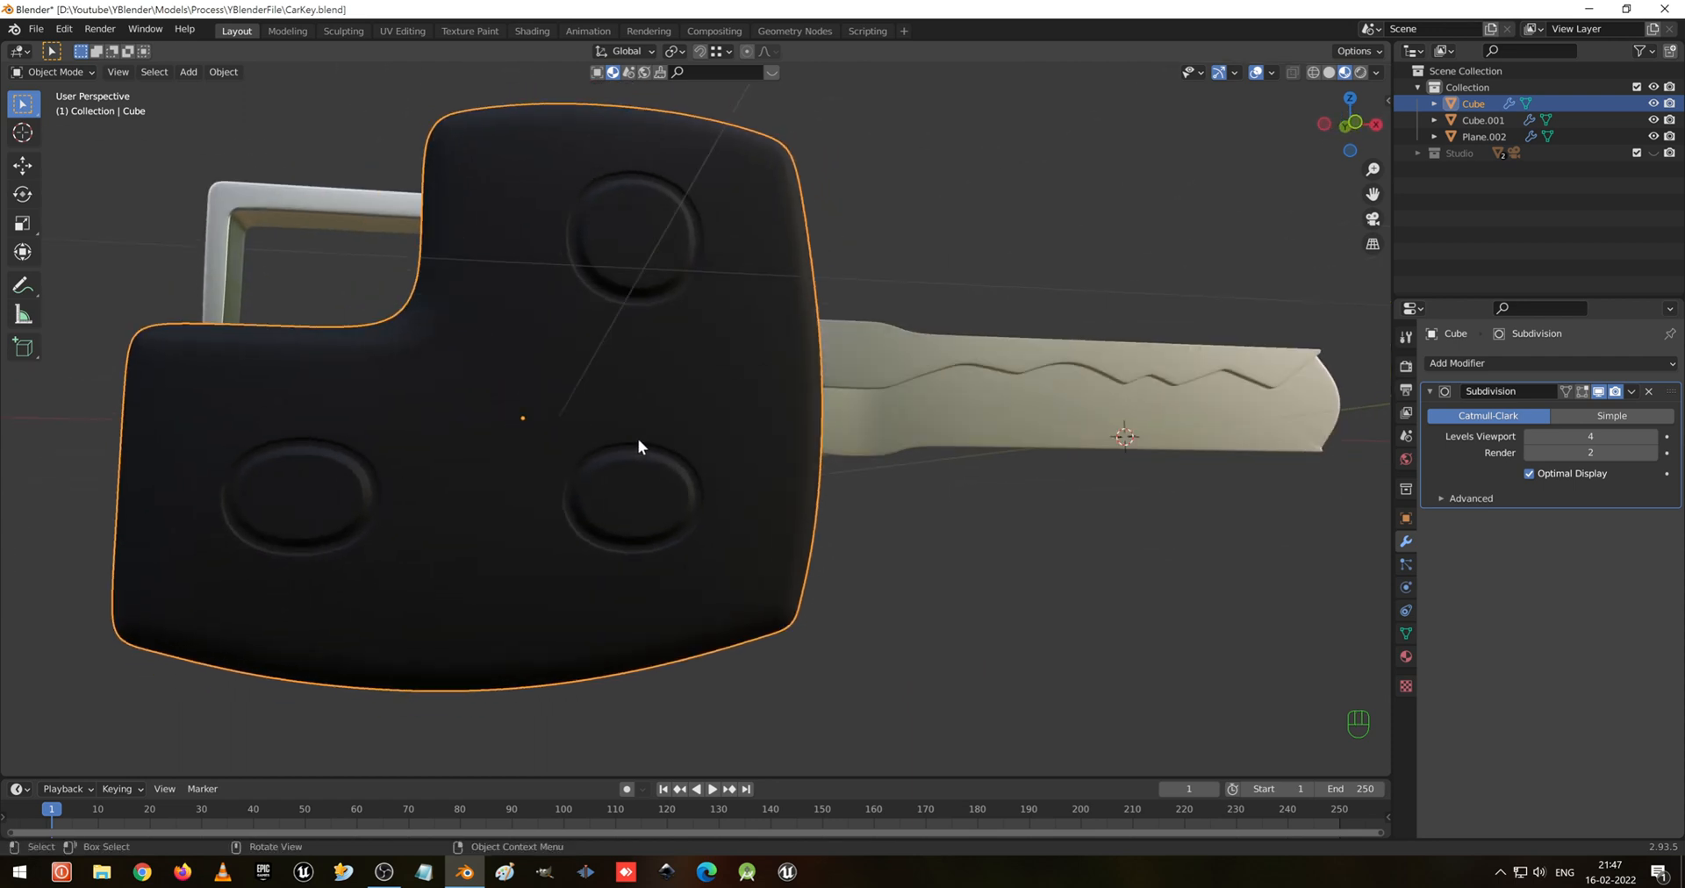
key("KP_1")
key("Tab")
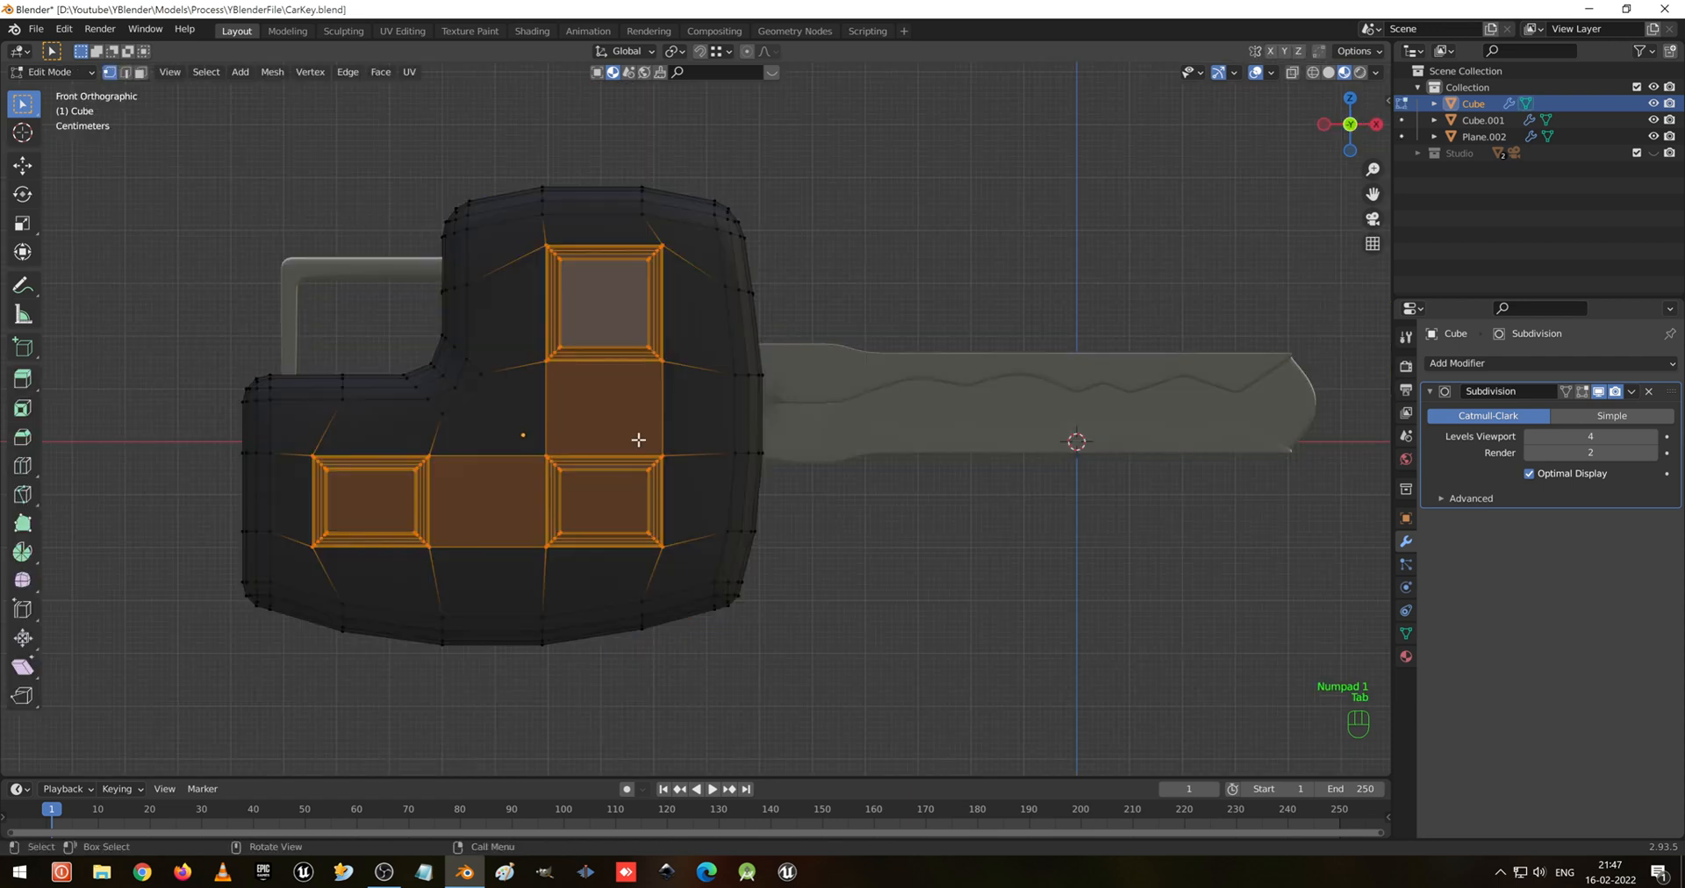
left_click(583, 448)
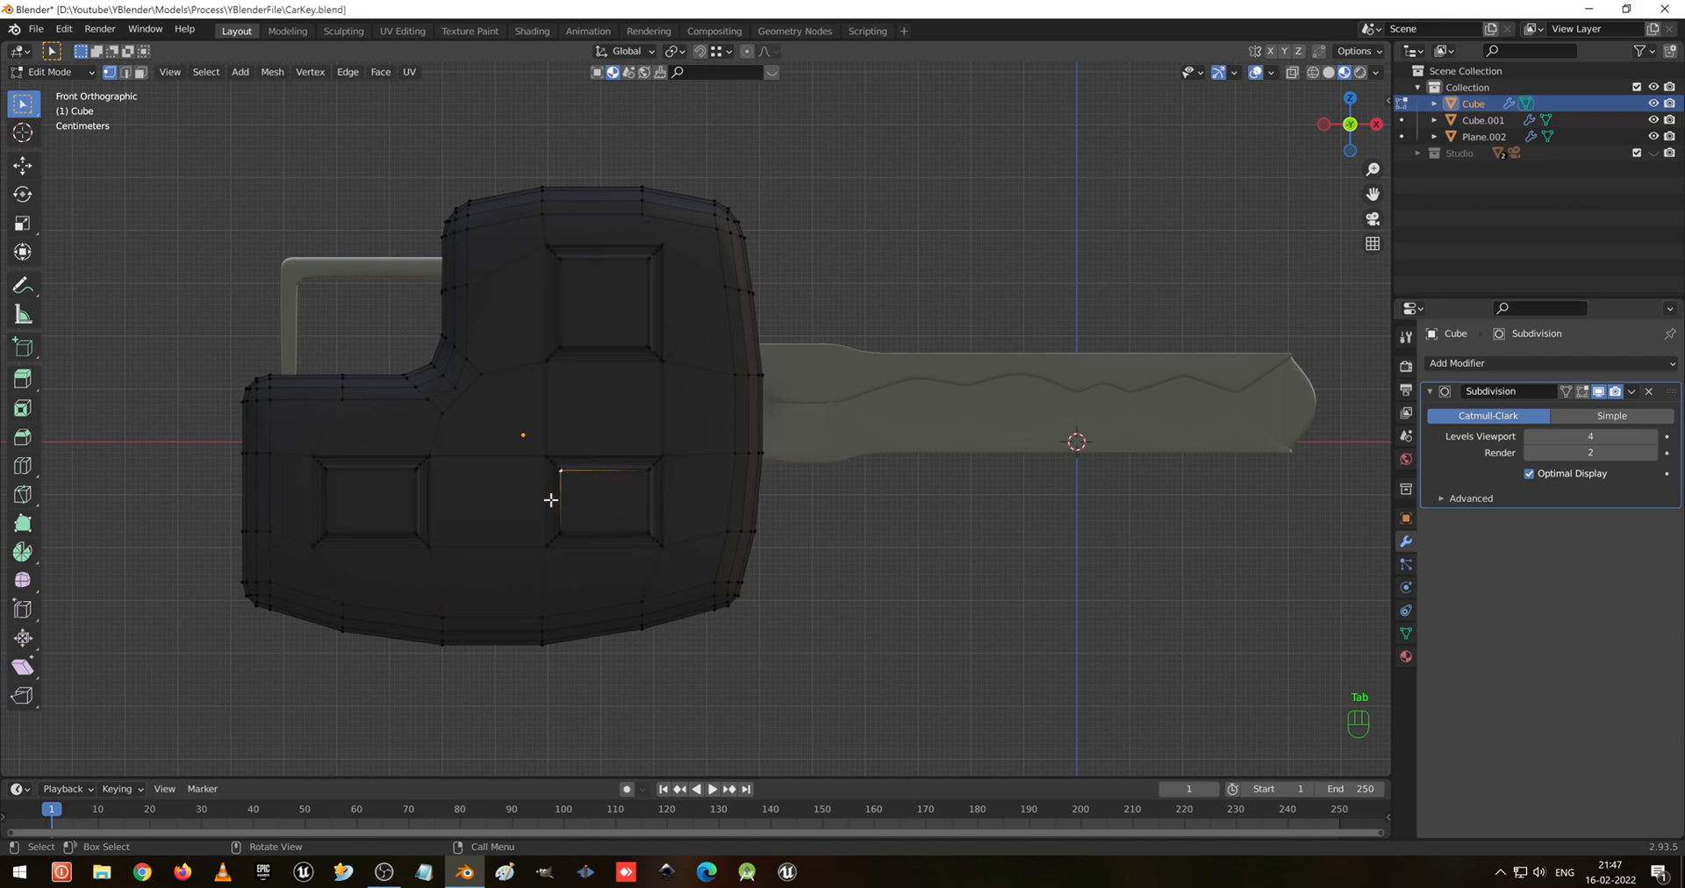
scroll(500, 406, "up", 2)
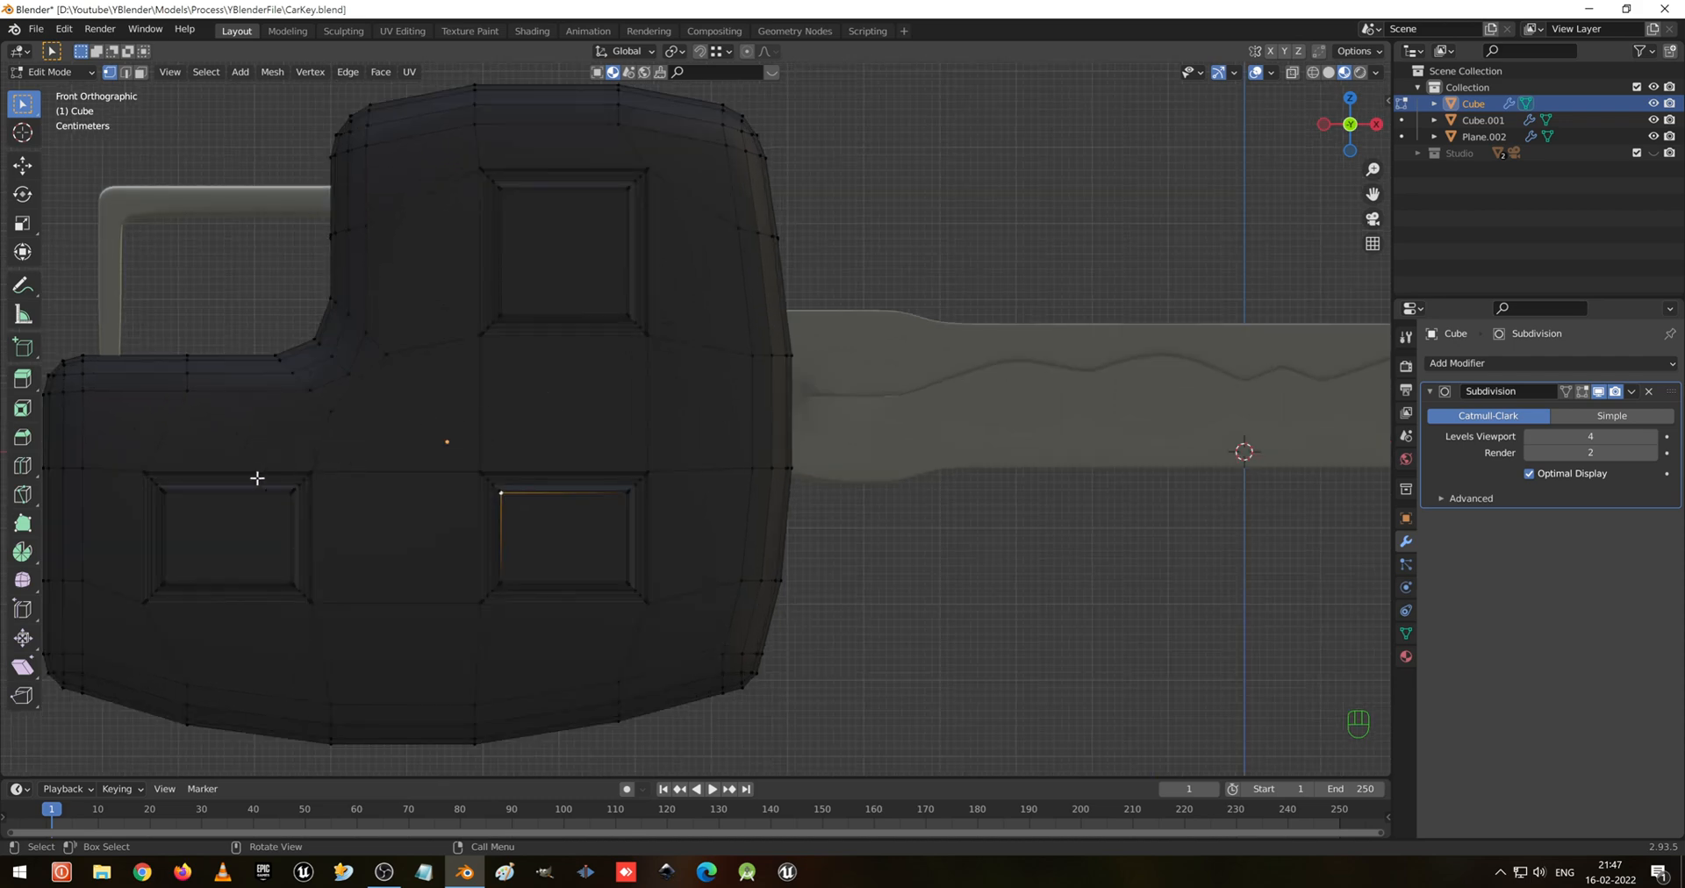
scroll(257, 478, "down", 2)
left_click_drag(281, 439, 462, 569)
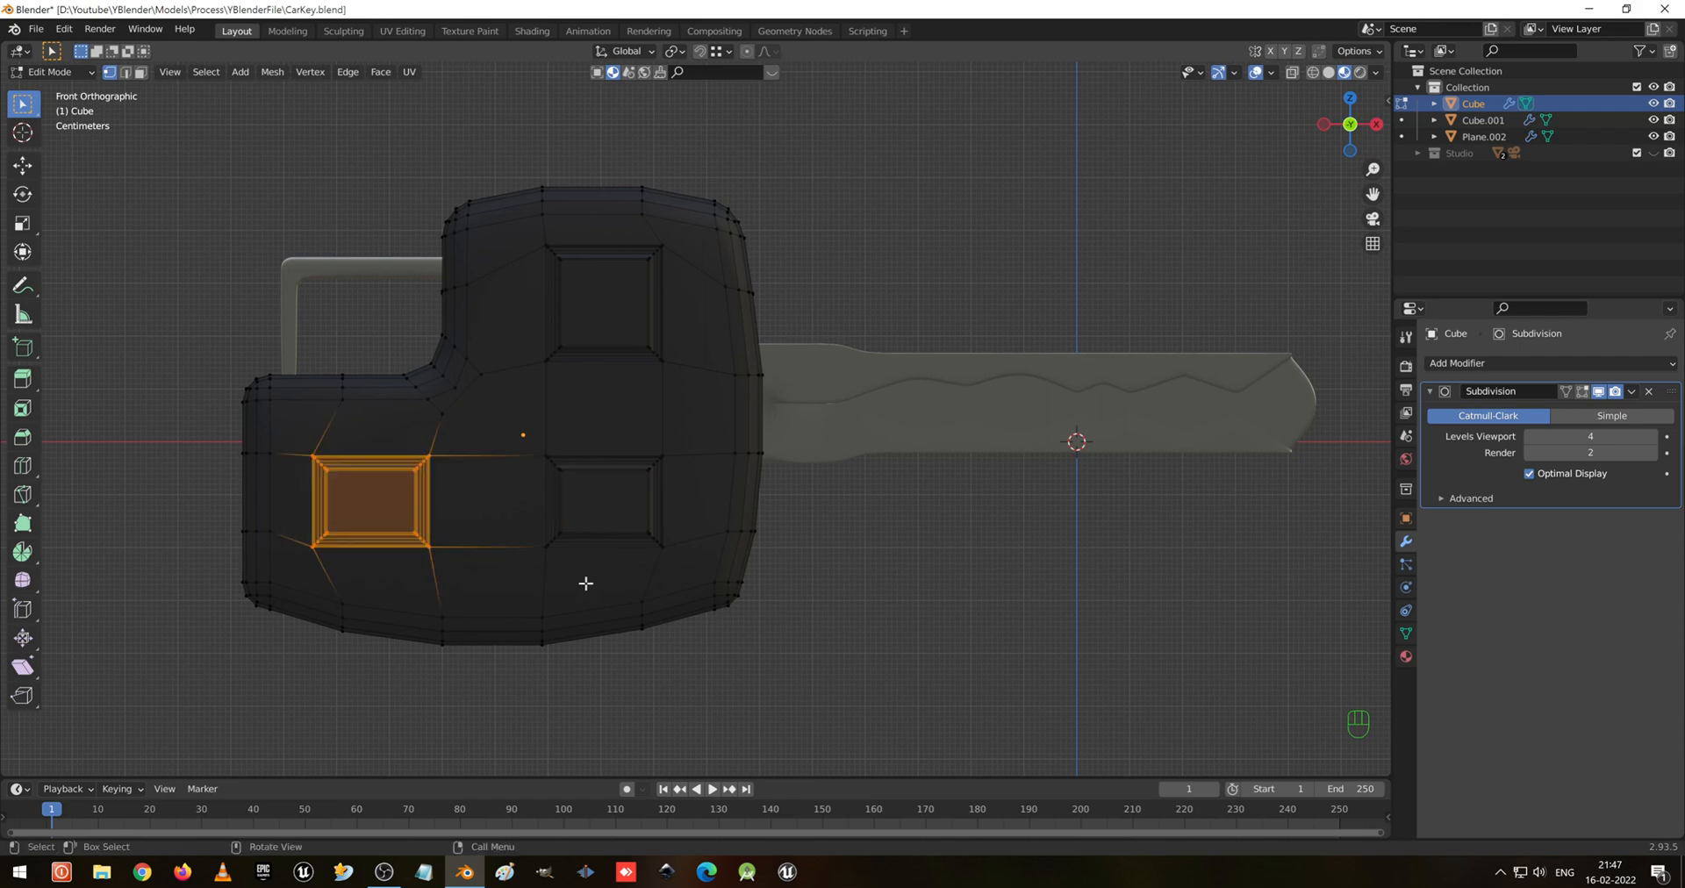
key("s")
key("x")
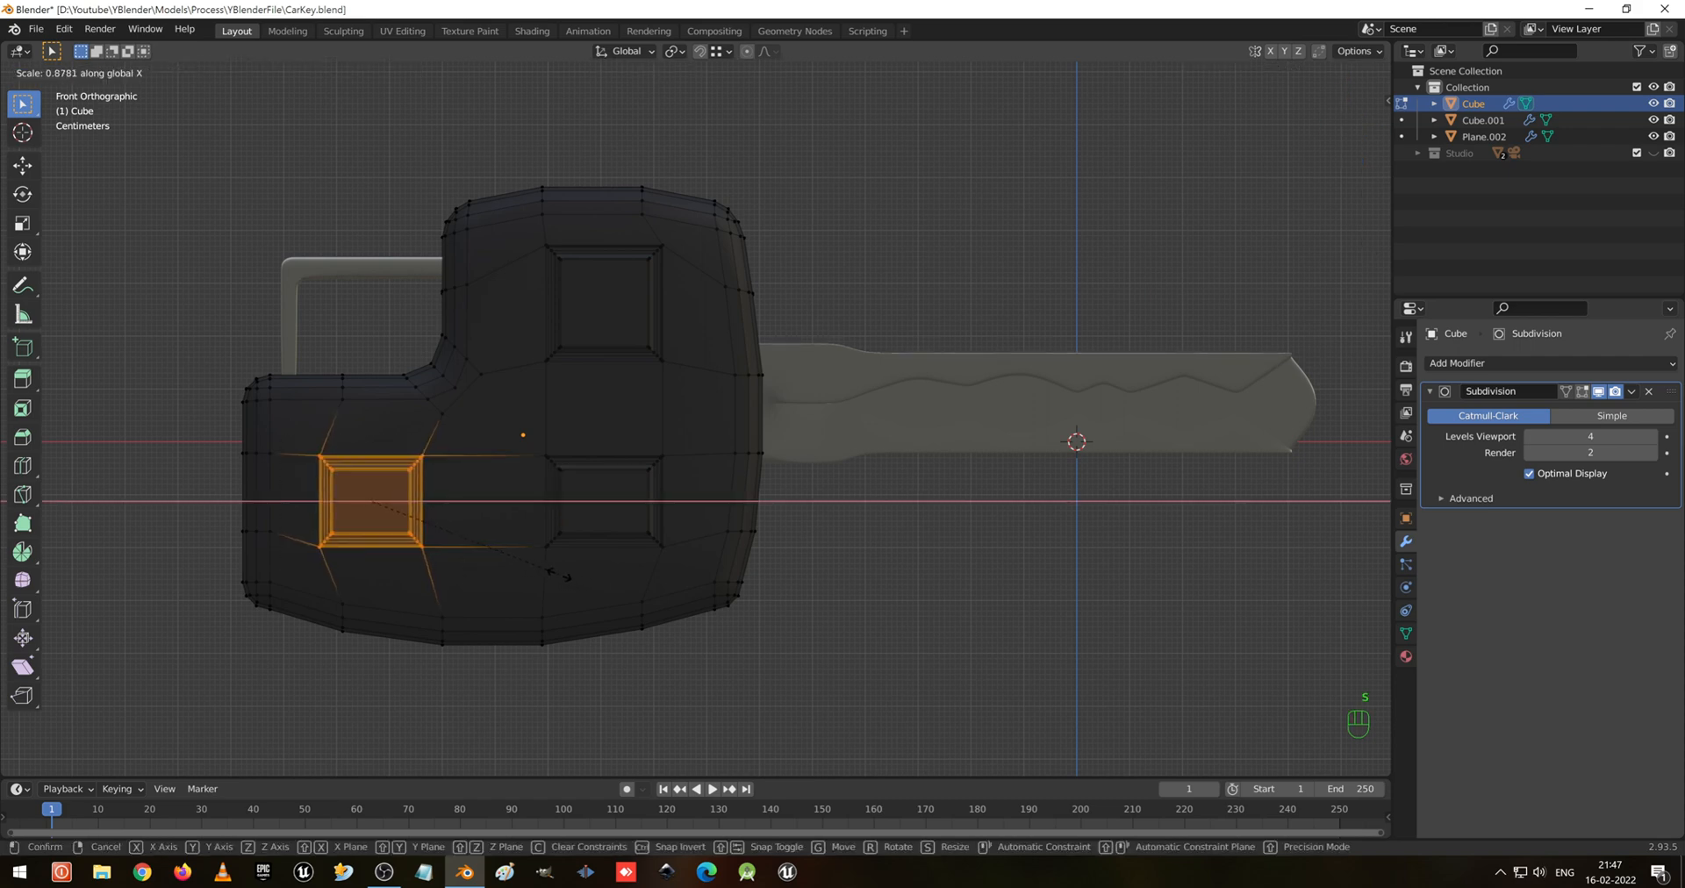
left_click(558, 573)
key("Tab")
key("shift+z")
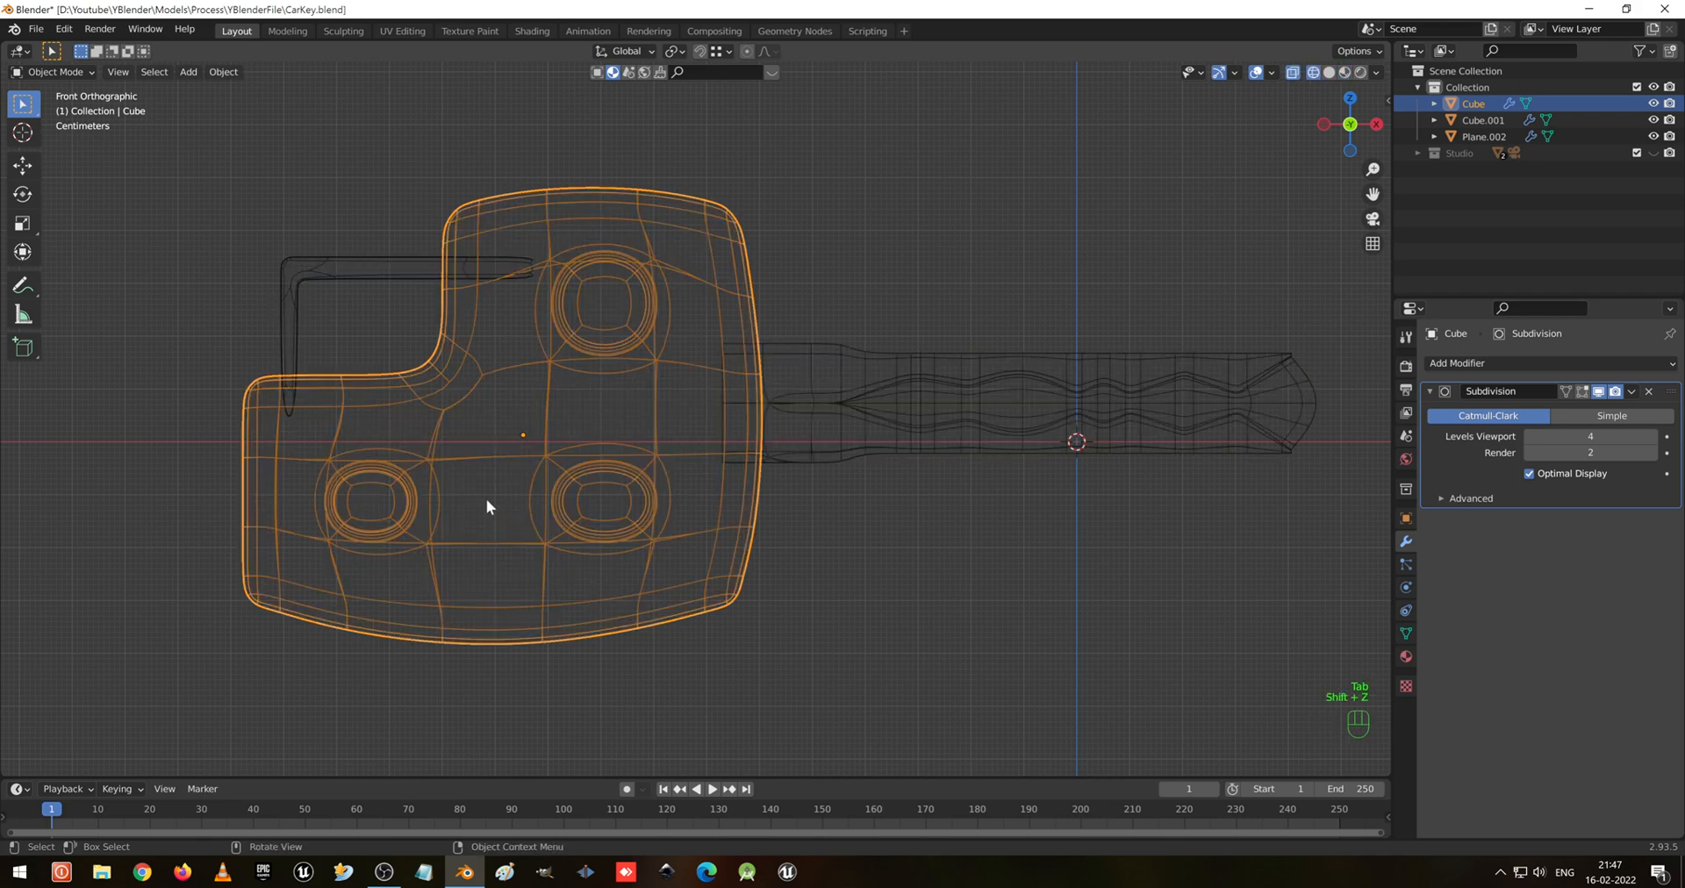
key("shift+z")
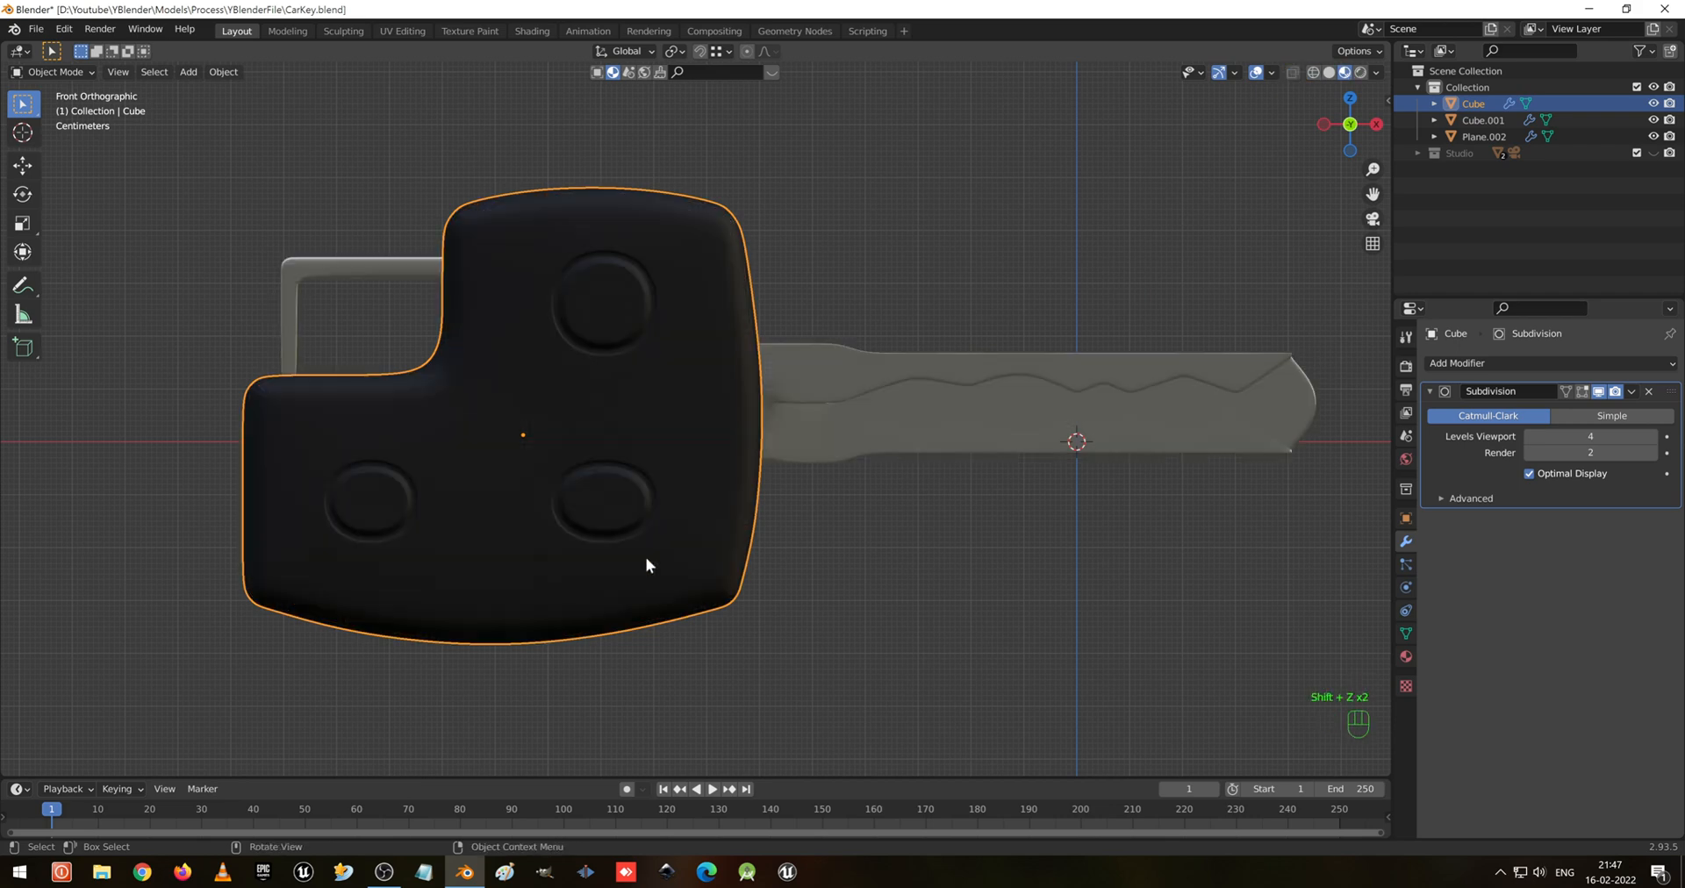
Scale the lower button area nearest the blade by about 0.93 along X and return to Object Mode
mouse_move(645, 527)
middle_mouse_down()
mouse_move(590, 501)
mouse_move(614, 489)
middle_mouse_up()
key("Tab")
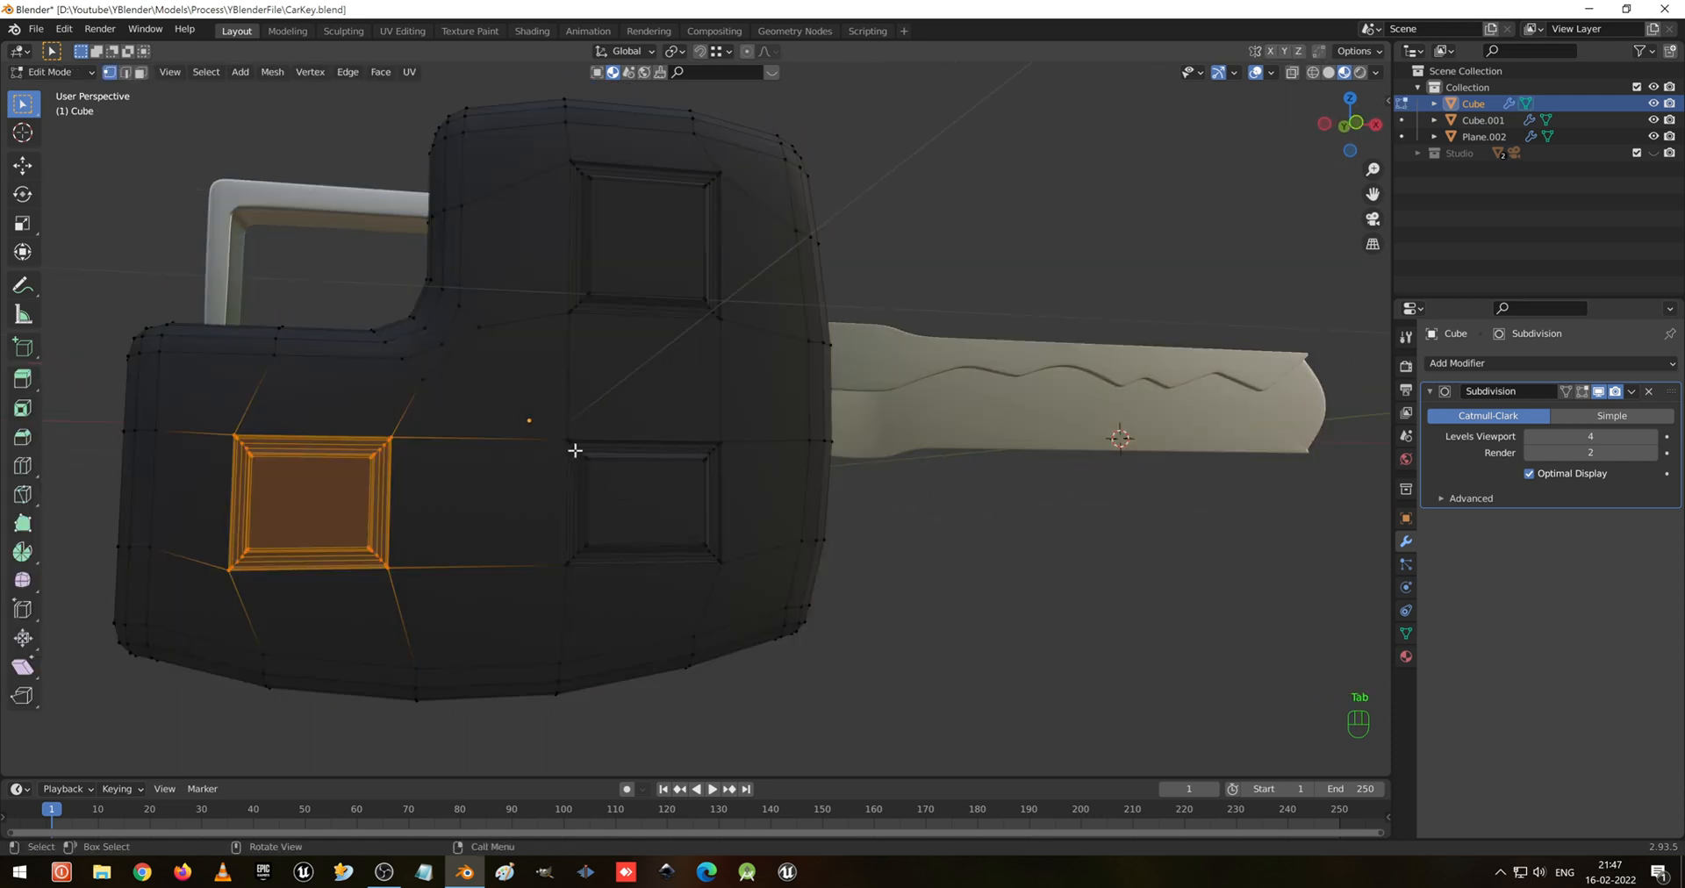
left_click_drag(529, 400, 758, 586)
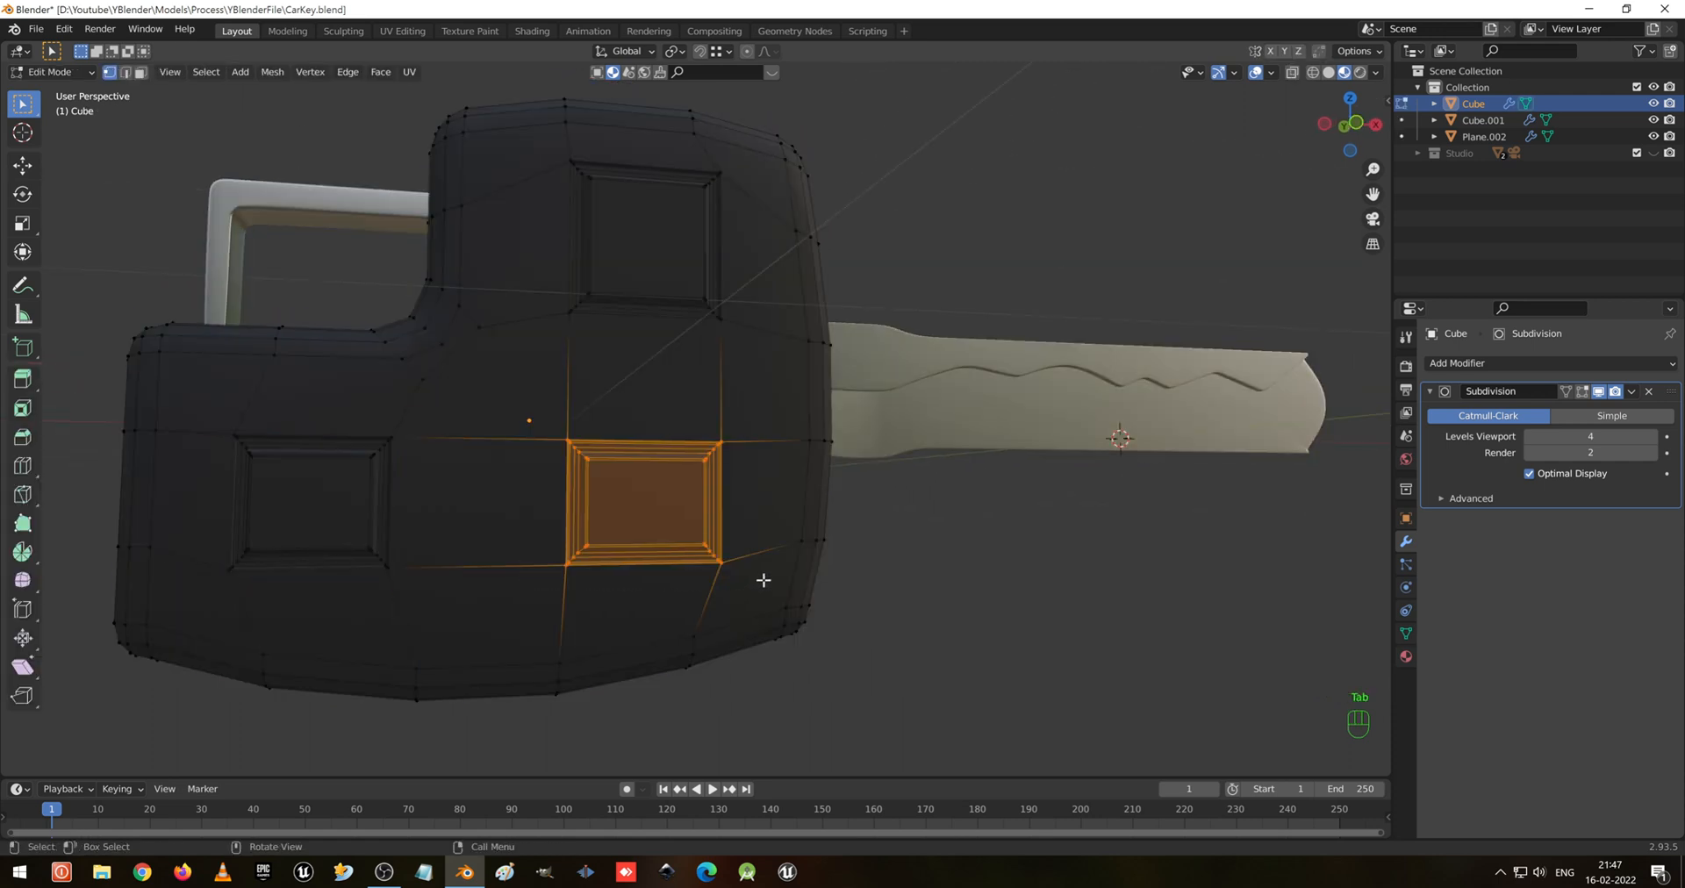
key("s")
key("x")
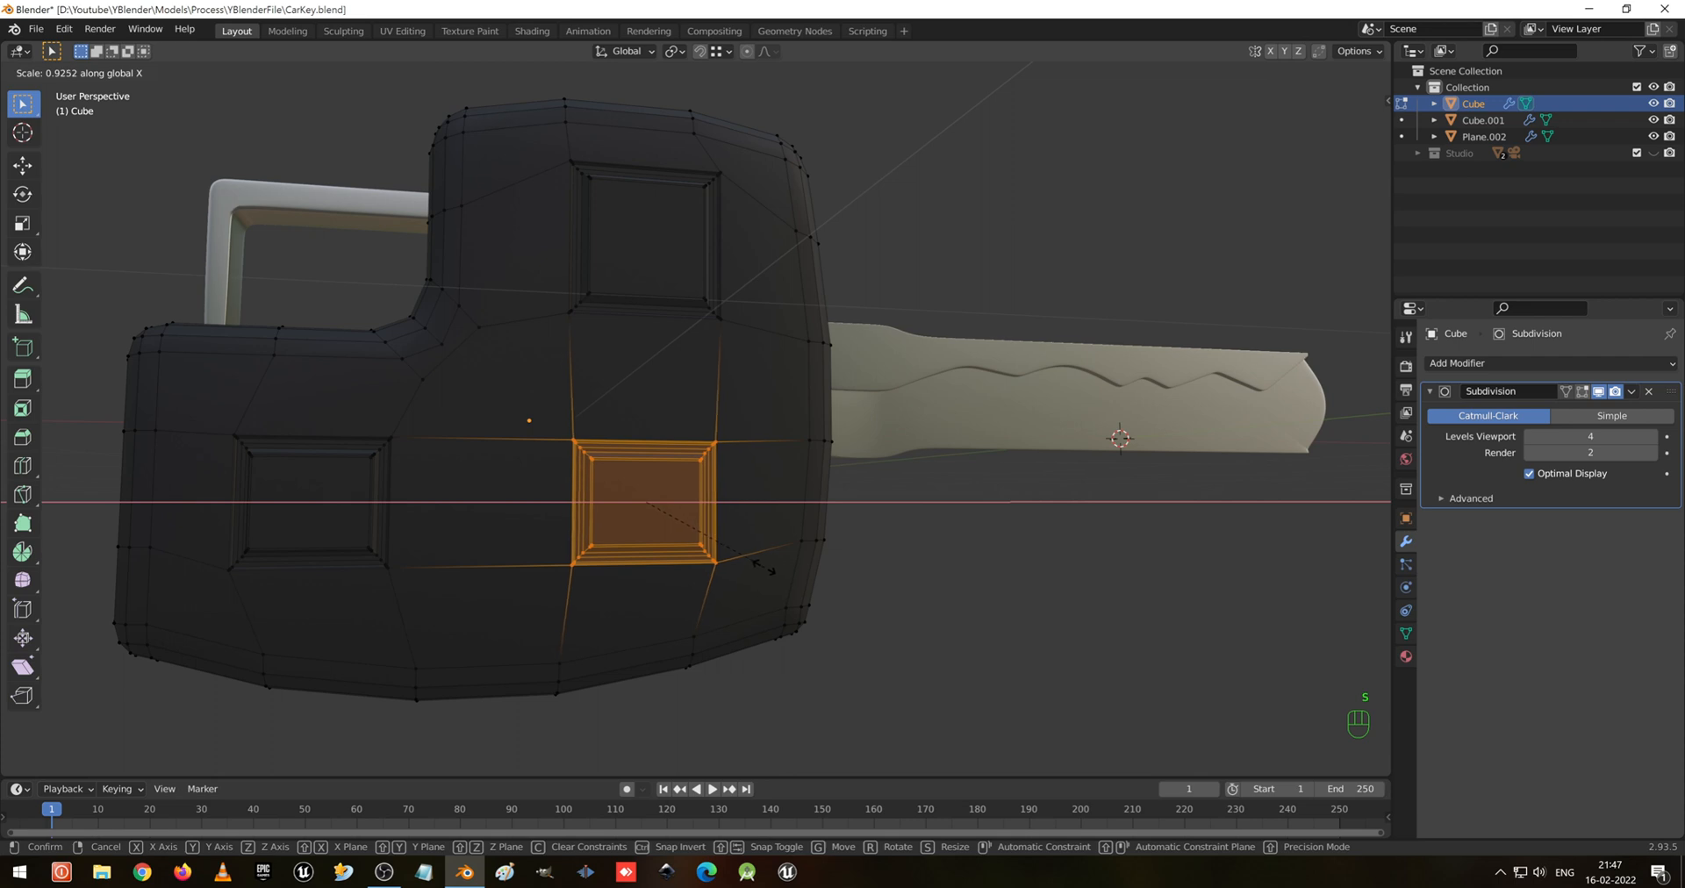
left_click(763, 569)
key("Tab")
scroll(655, 456, "down", 3)
middle_click_drag(621, 444, 544, 487)
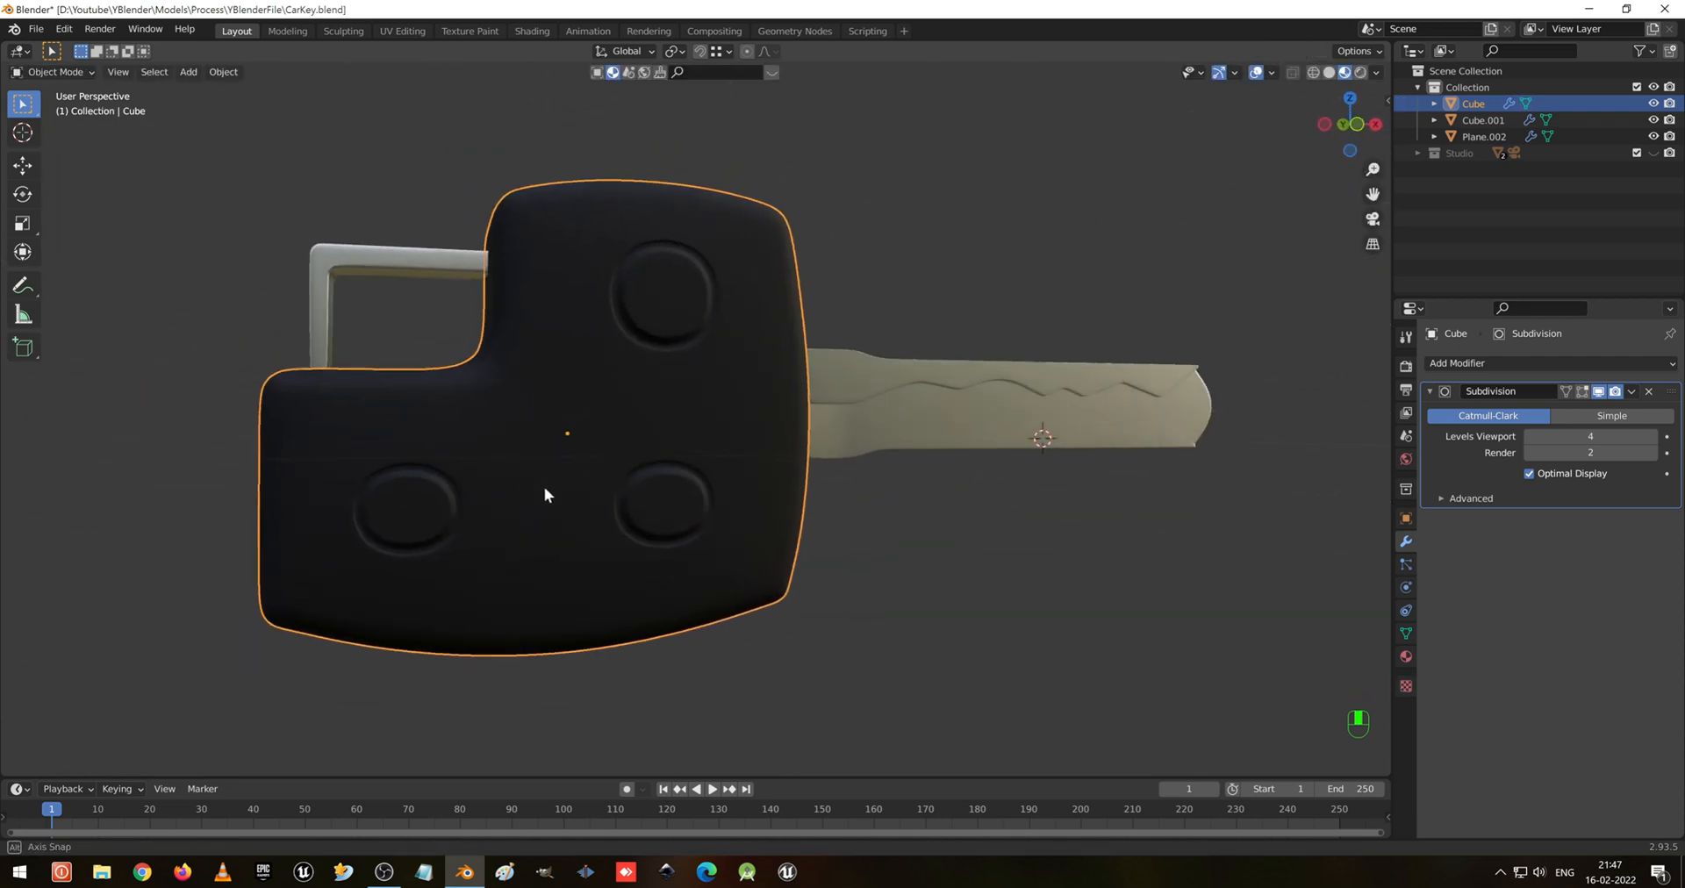
Deselect the key head, save the file, and examine the three buttons from several angles
scroll(548, 483, "down", 5)
left_click(778, 562)
middle_click_drag(777, 562, 646, 540)
scroll(508, 509, "up", 6)
scroll(646, 535, "down", 6)
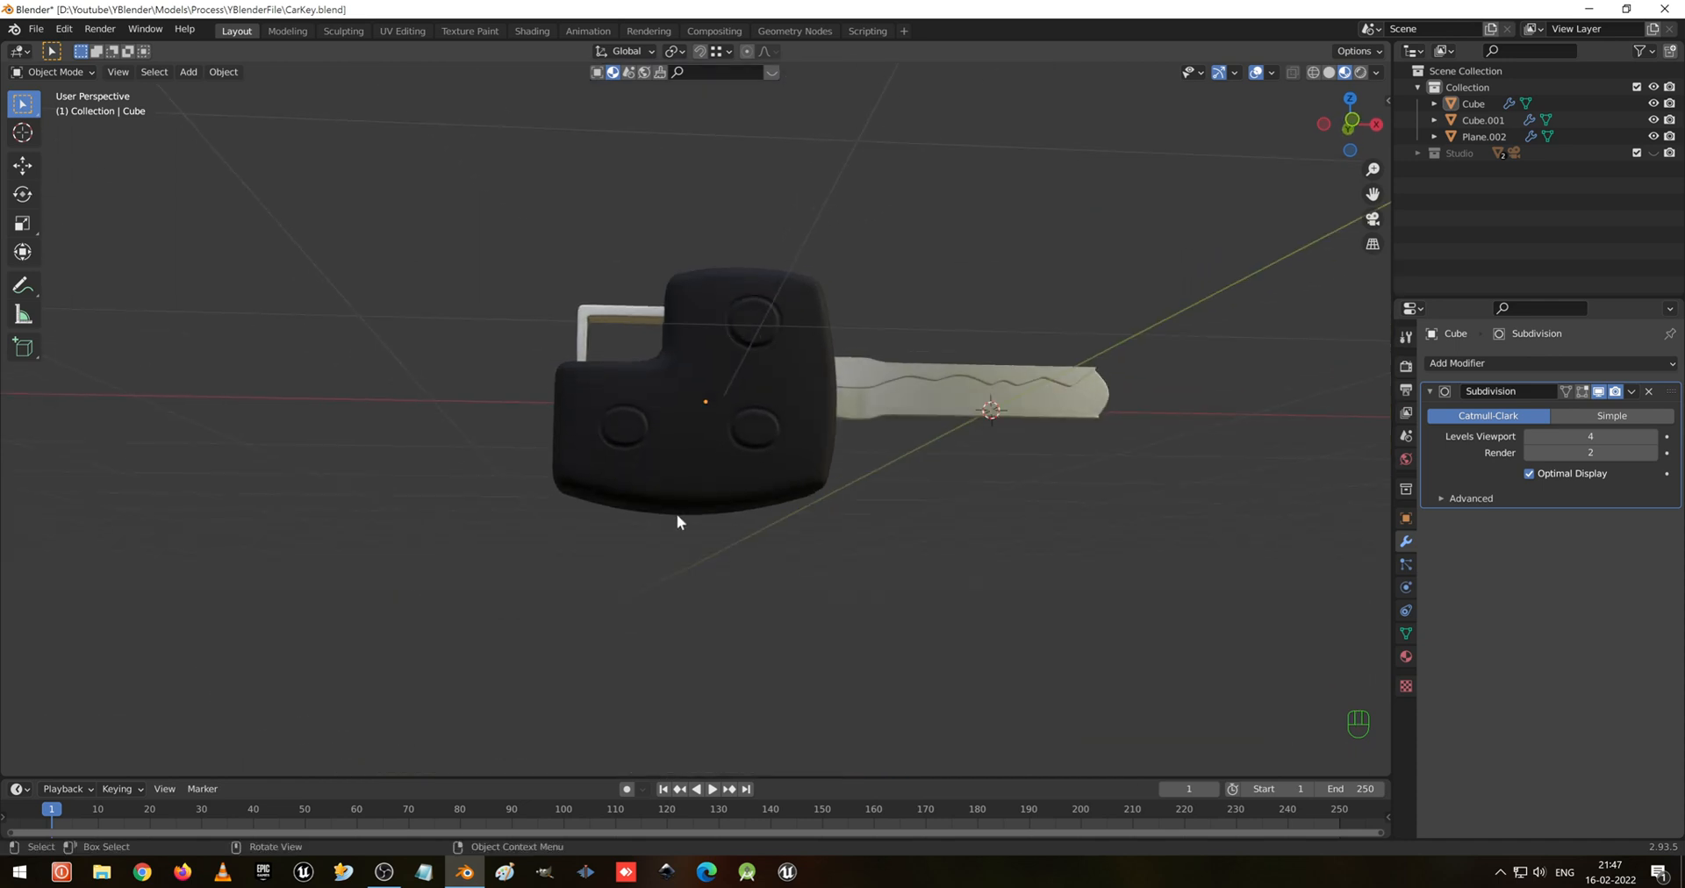
key("ctrl+s")
middle_click_drag(677, 513, 719, 513)
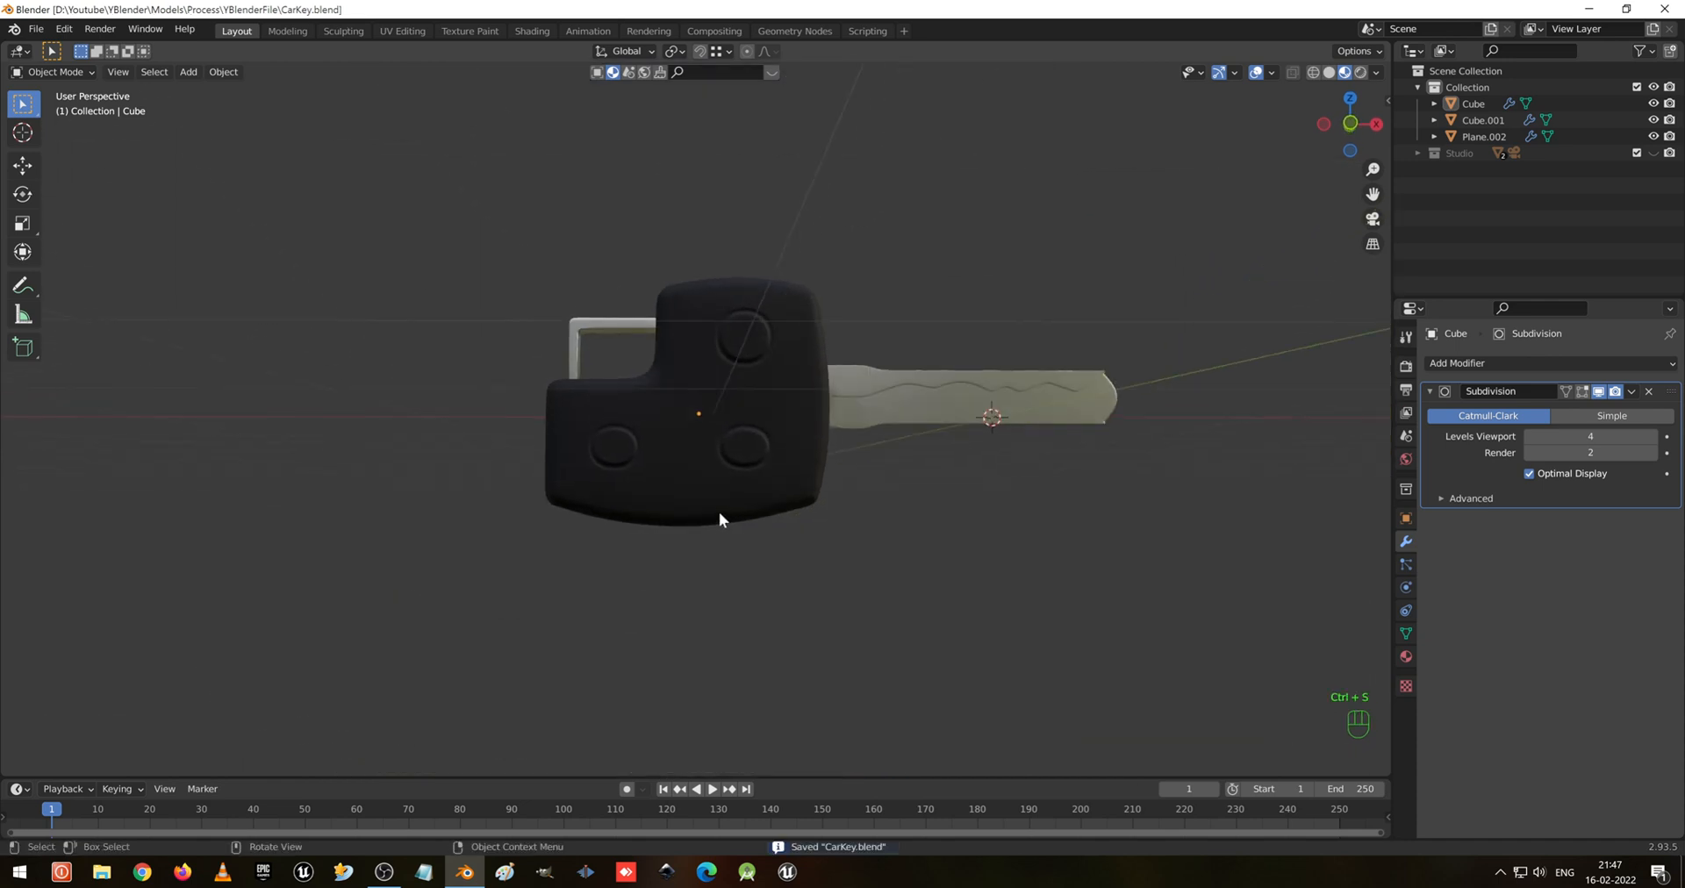
scroll(718, 517, "up", 1)
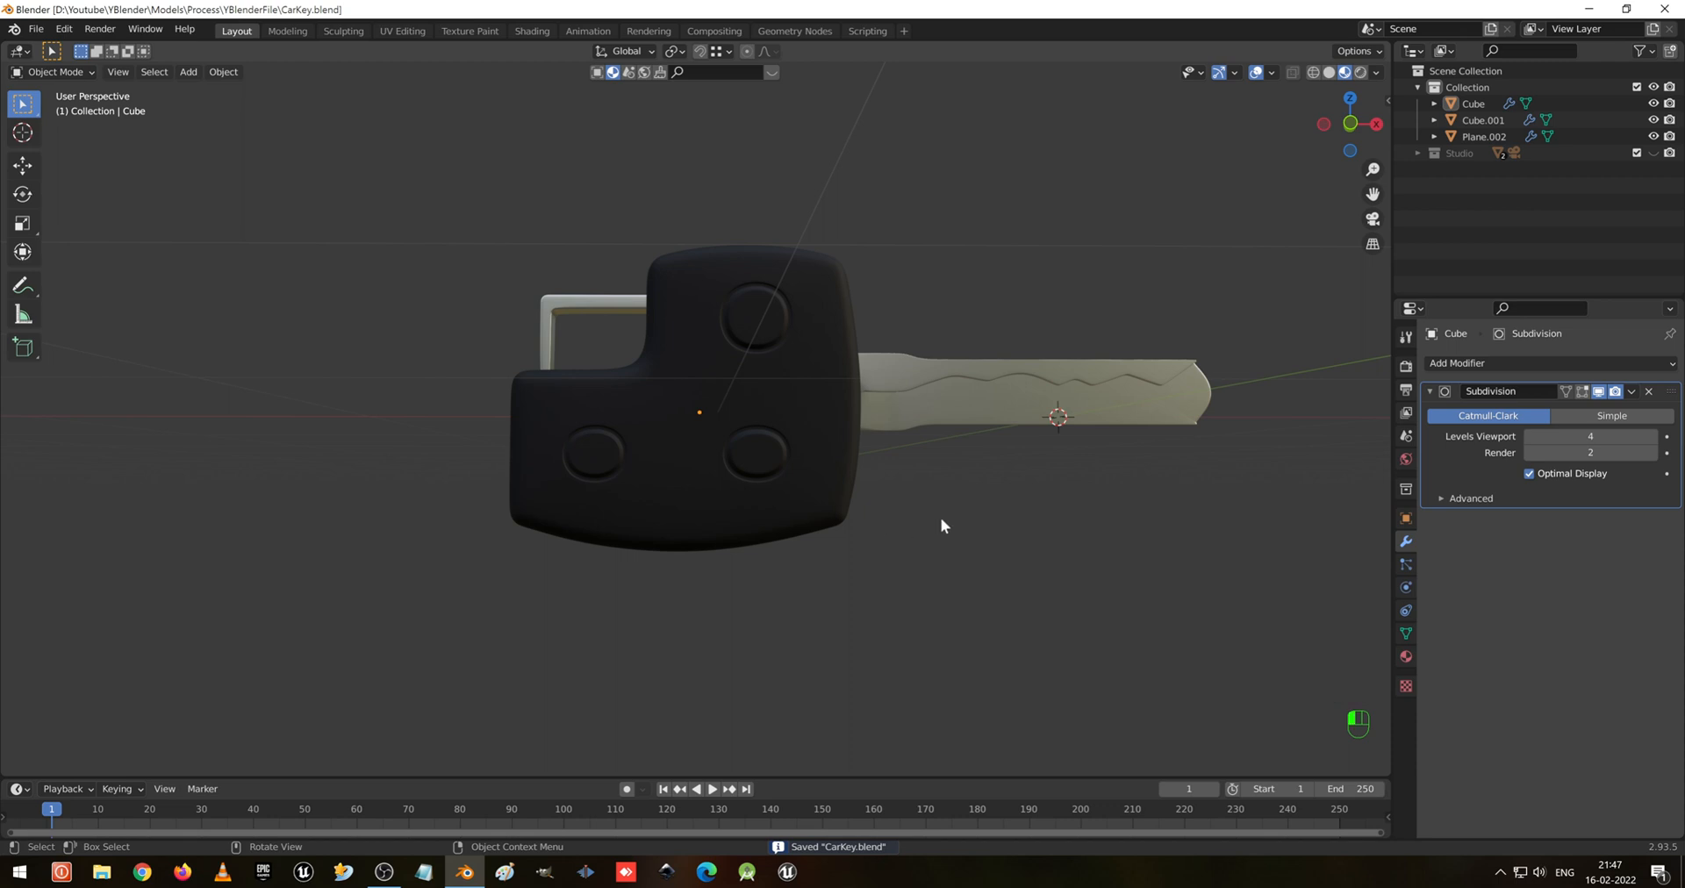
middle_click_drag(941, 520, 874, 422)
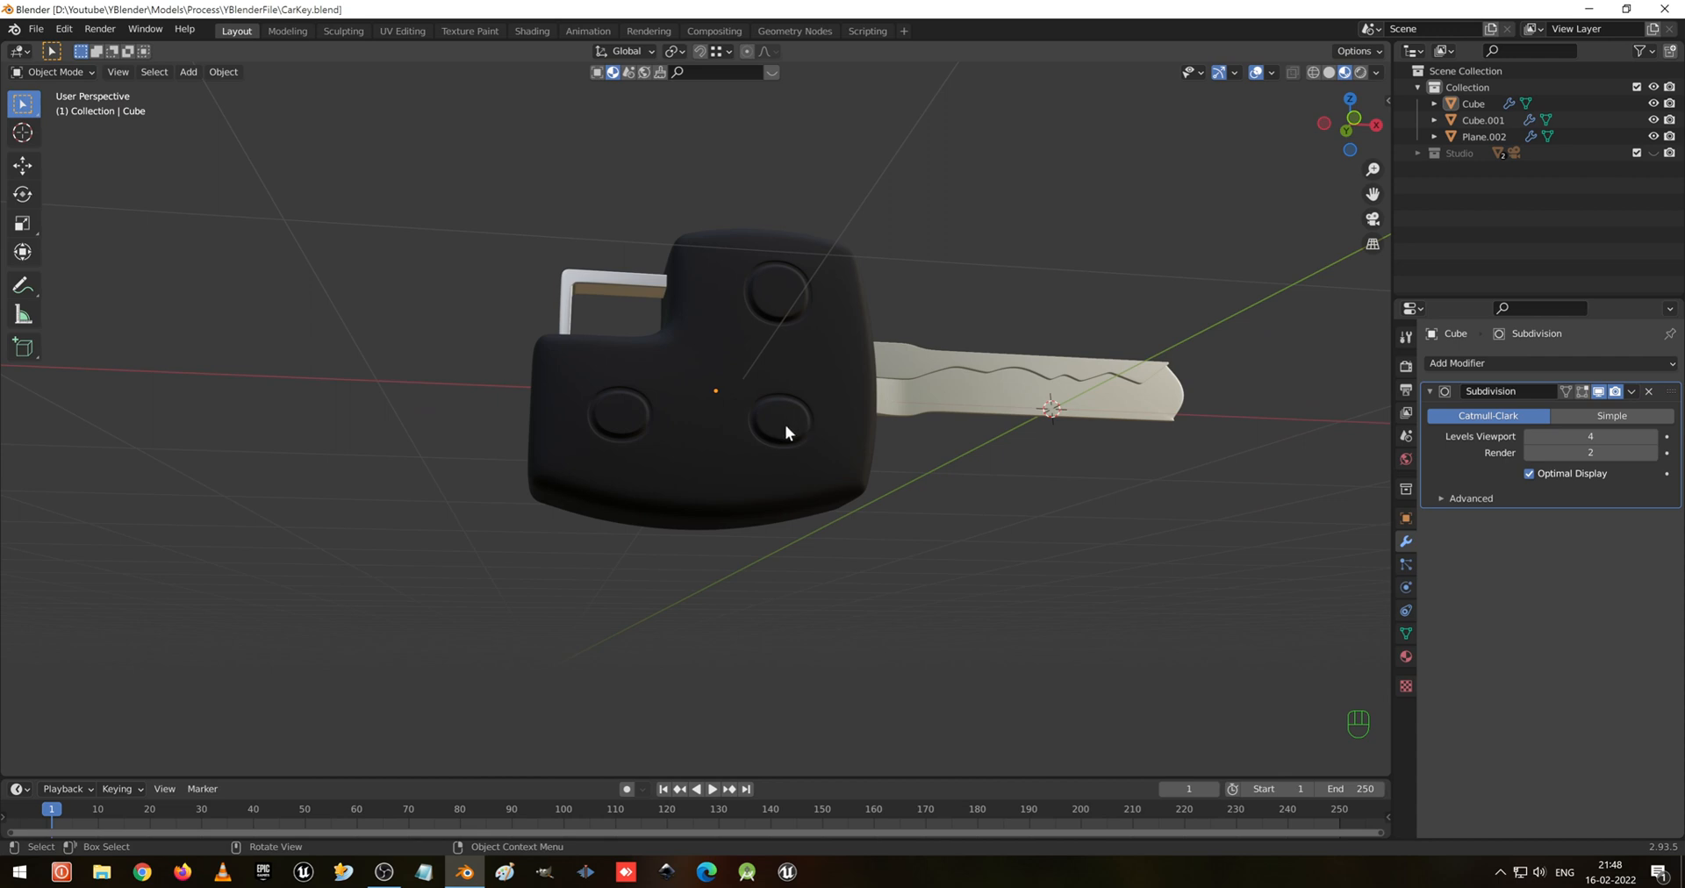
scroll(787, 425, "up", 1)
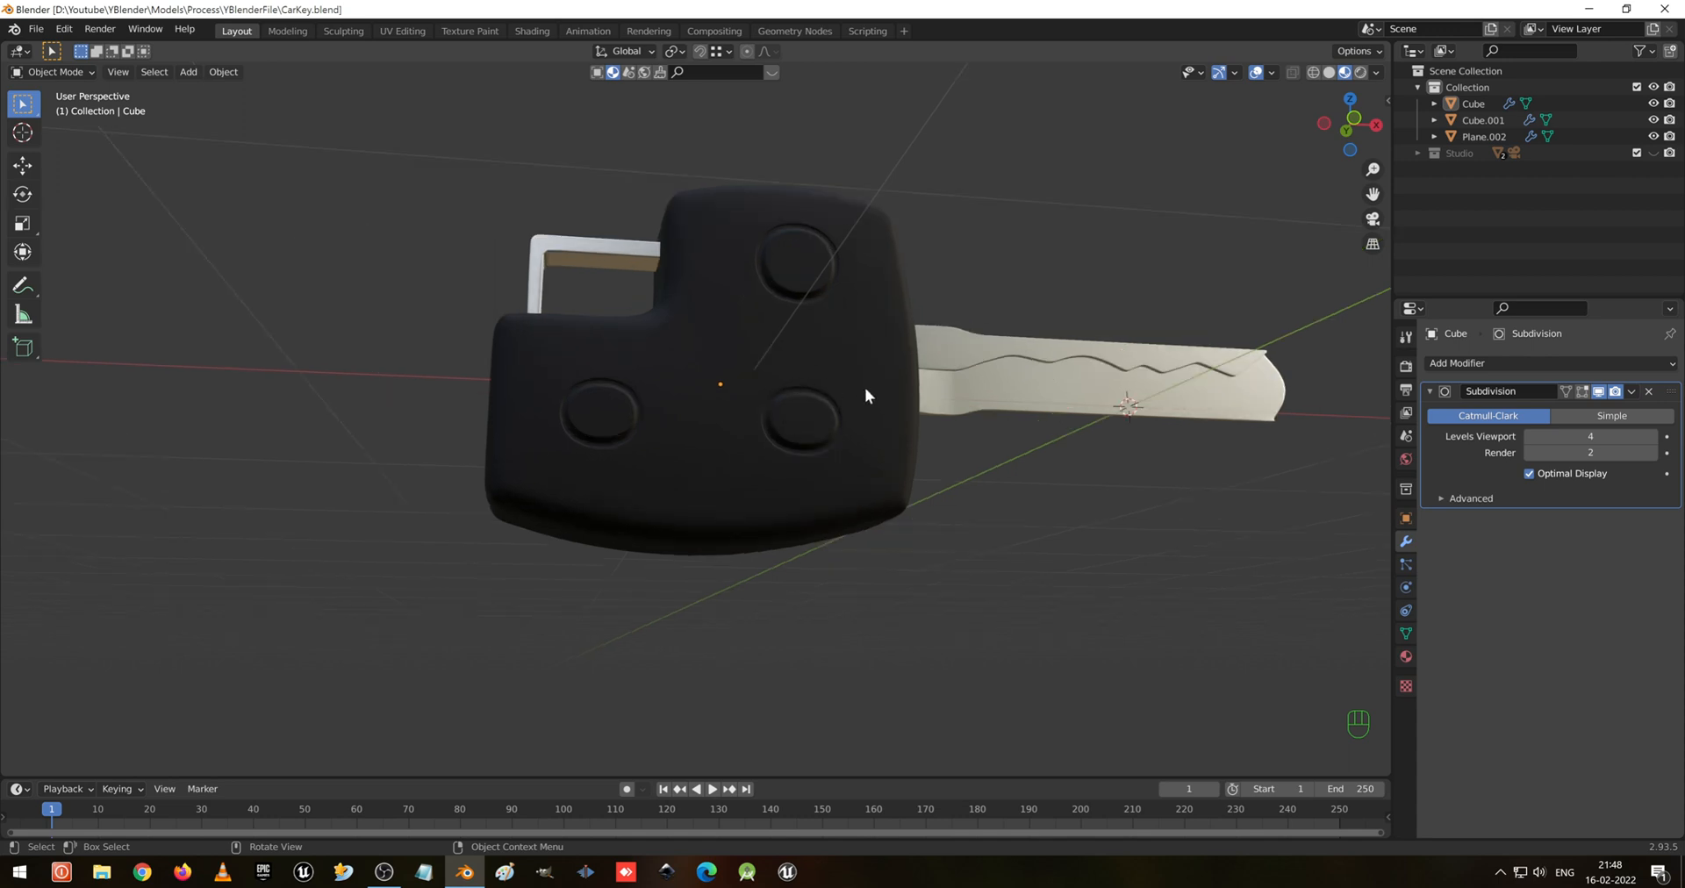
middle_click_drag(865, 387, 743, 387)
Select the three button faces on the head in Edit Mode and crease their edges with a factor of 1
left_click(714, 300)
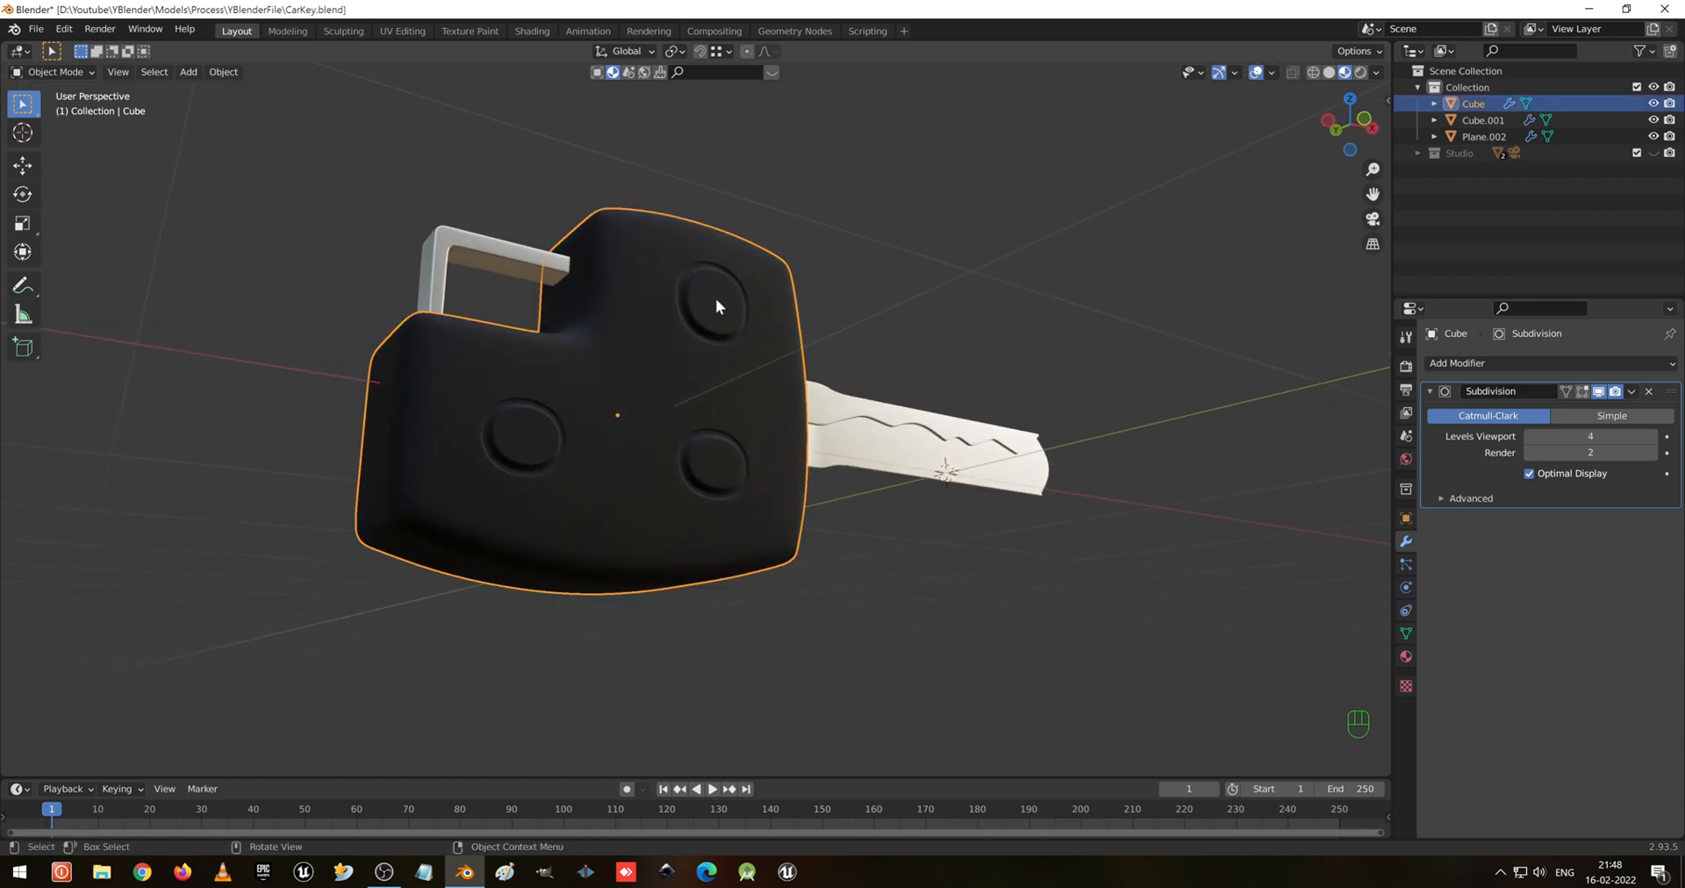
key("Tab")
left_click(714, 306)
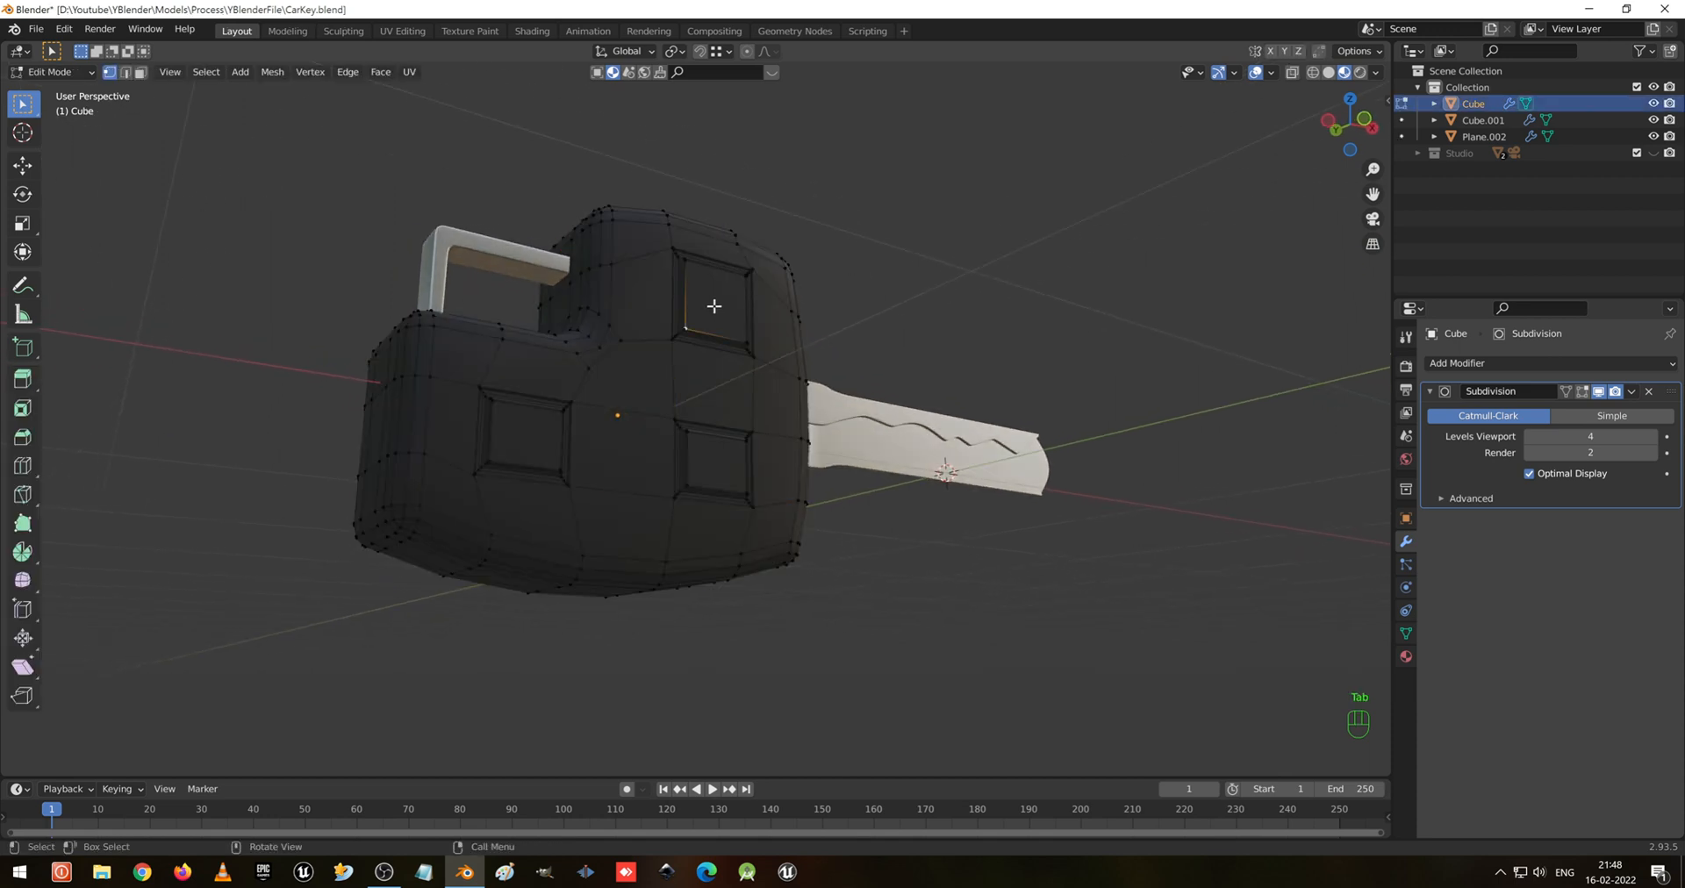
key("3")
left_click(715, 305)
left_click(702, 455, "shift")
left_click(542, 447, "shift")
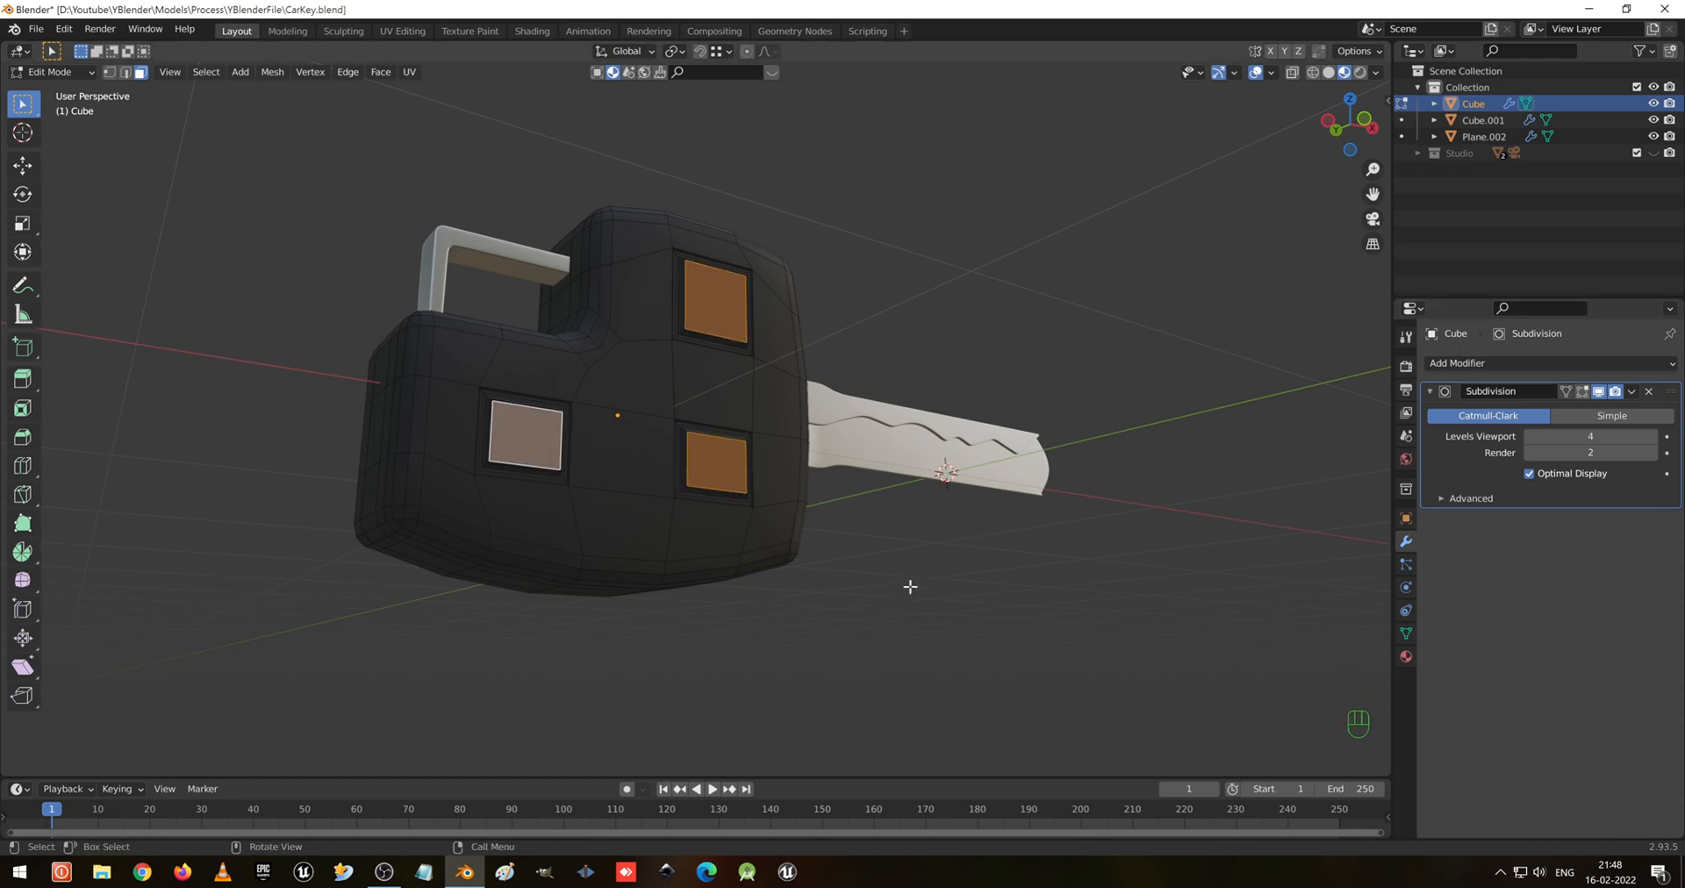
key("2")
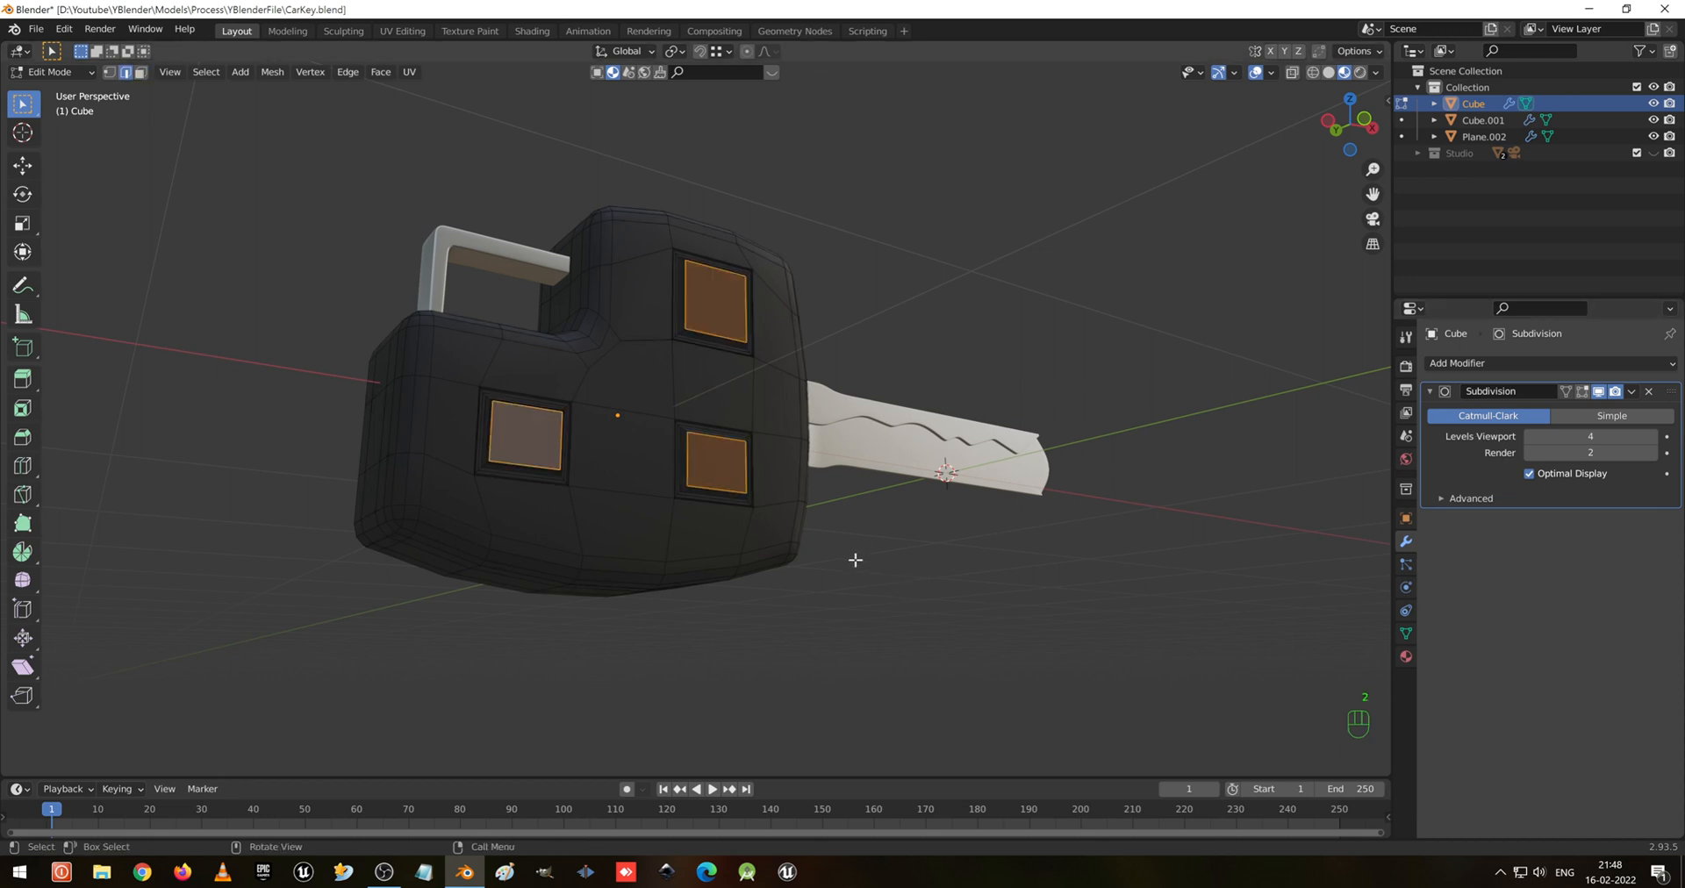
key("shift+e")
key("1")
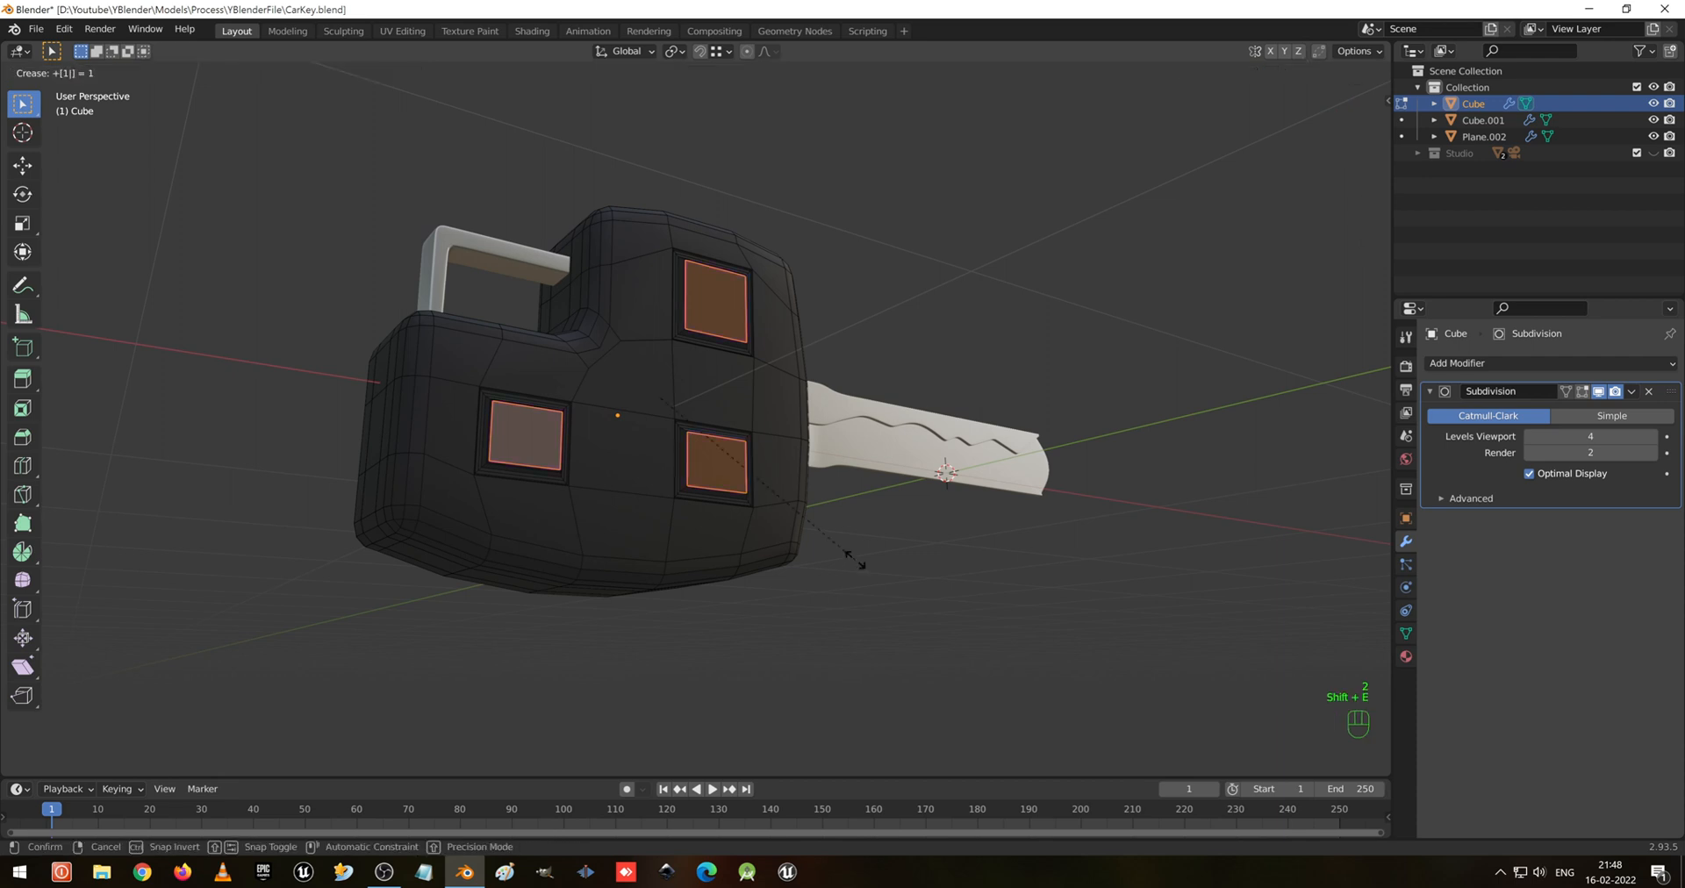
key("Return")
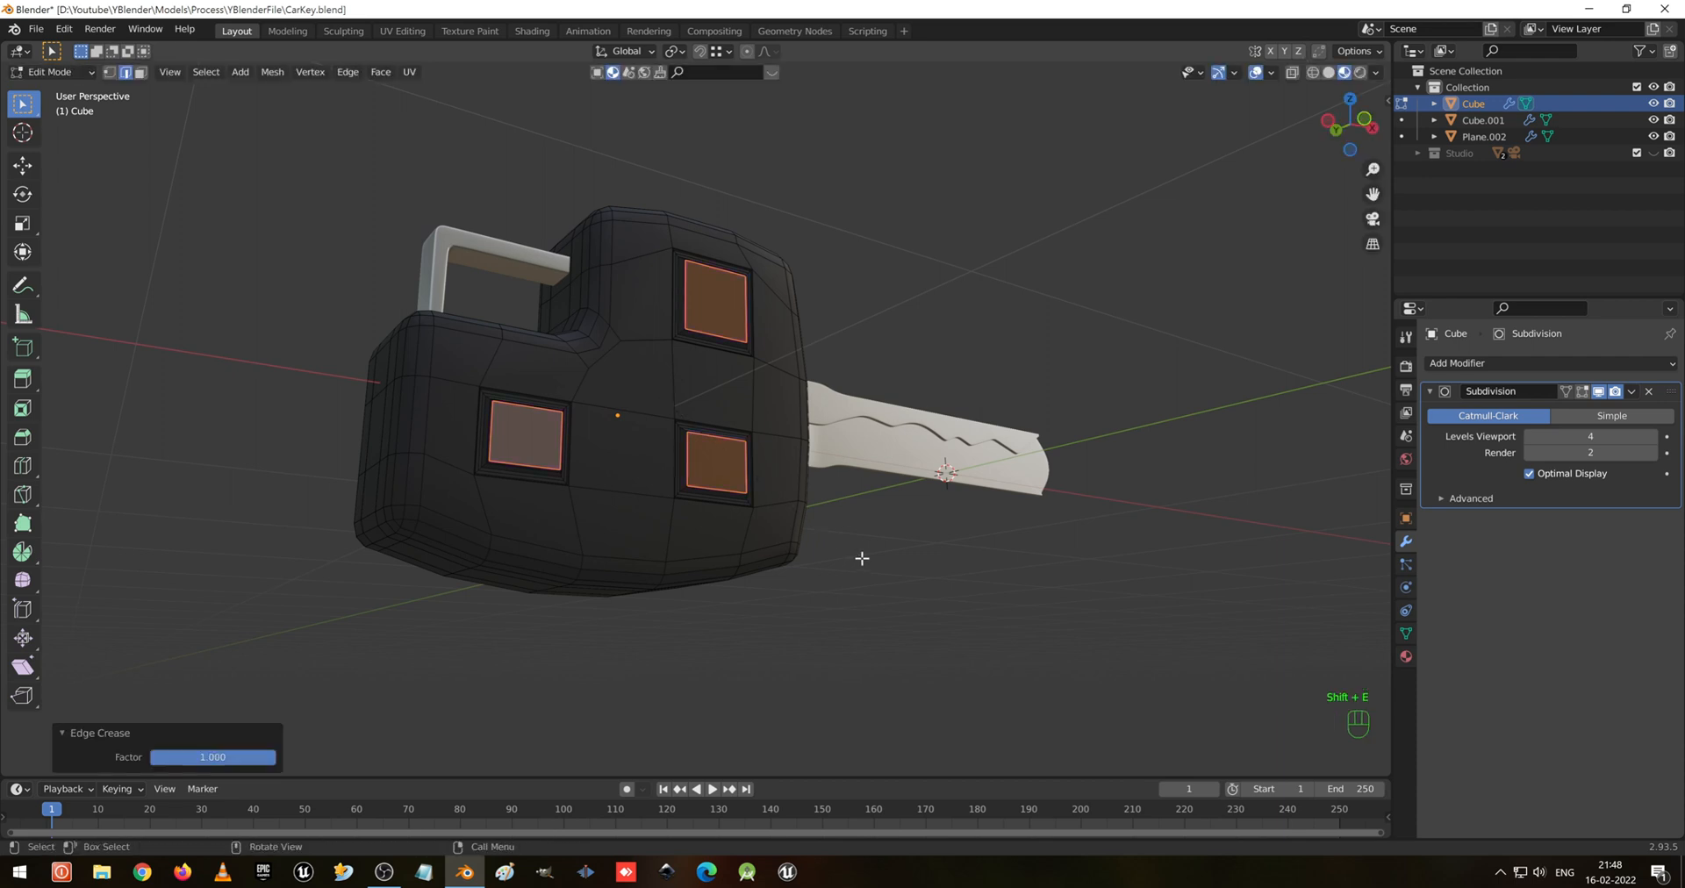
Add a second material slot to the head, assign it to the three button faces, and save the file from Object Mode
left_click(1406, 657)
left_click(1671, 362)
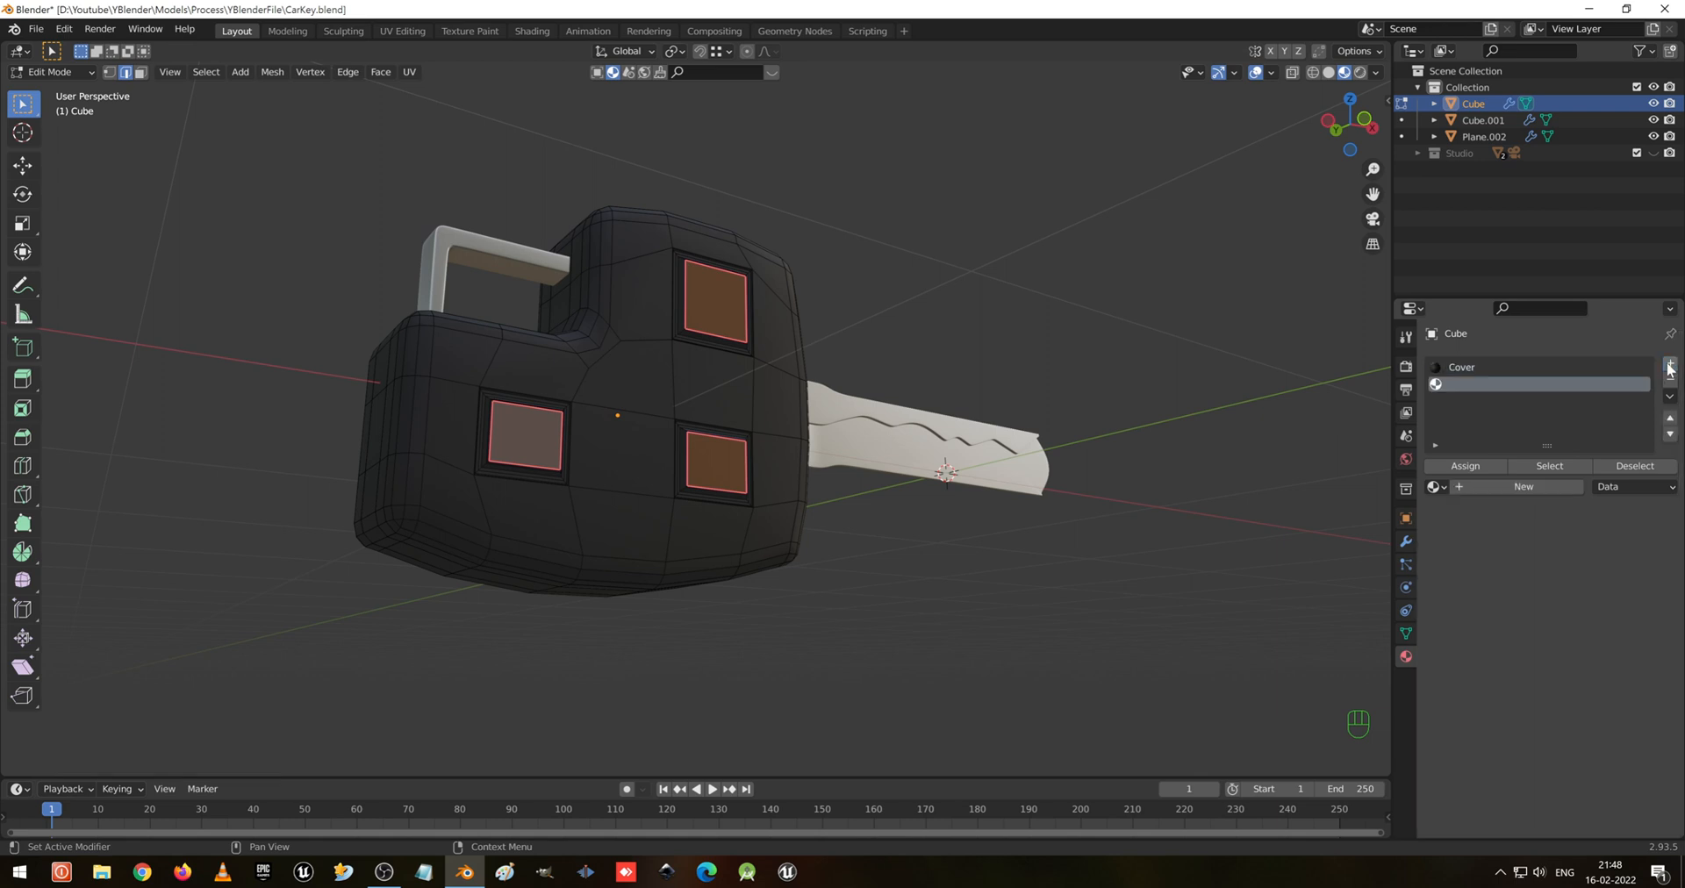
left_click(1488, 467)
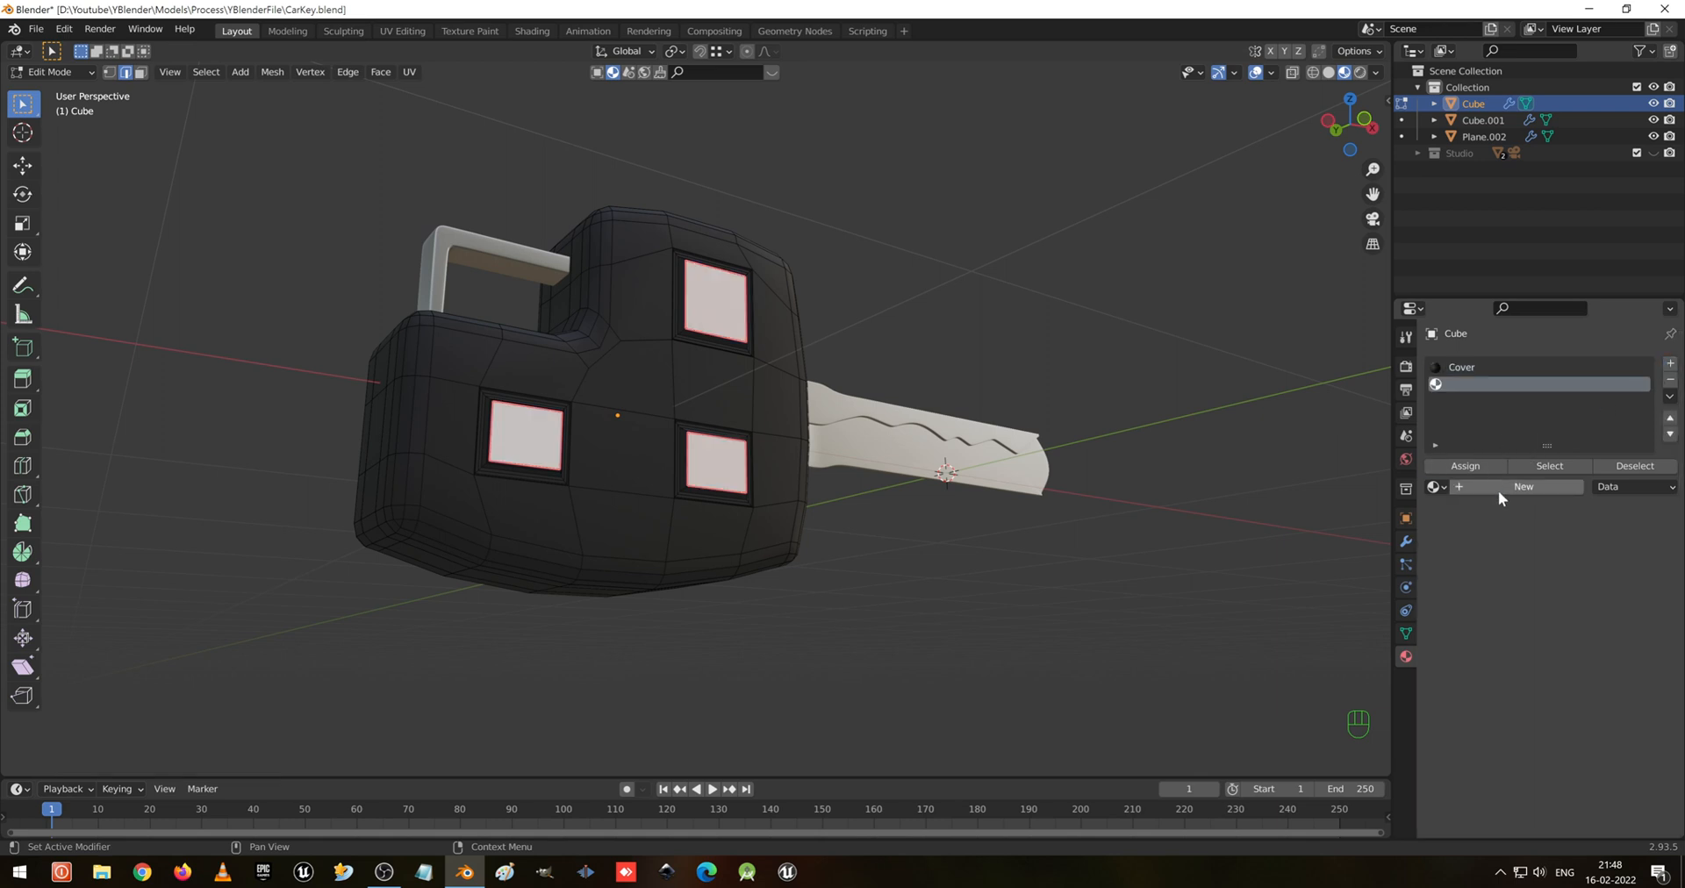
key("Tab")
middle_click_drag(869, 469, 767, 451)
scroll(702, 474, "up", 3)
scroll(751, 480, "down", 2)
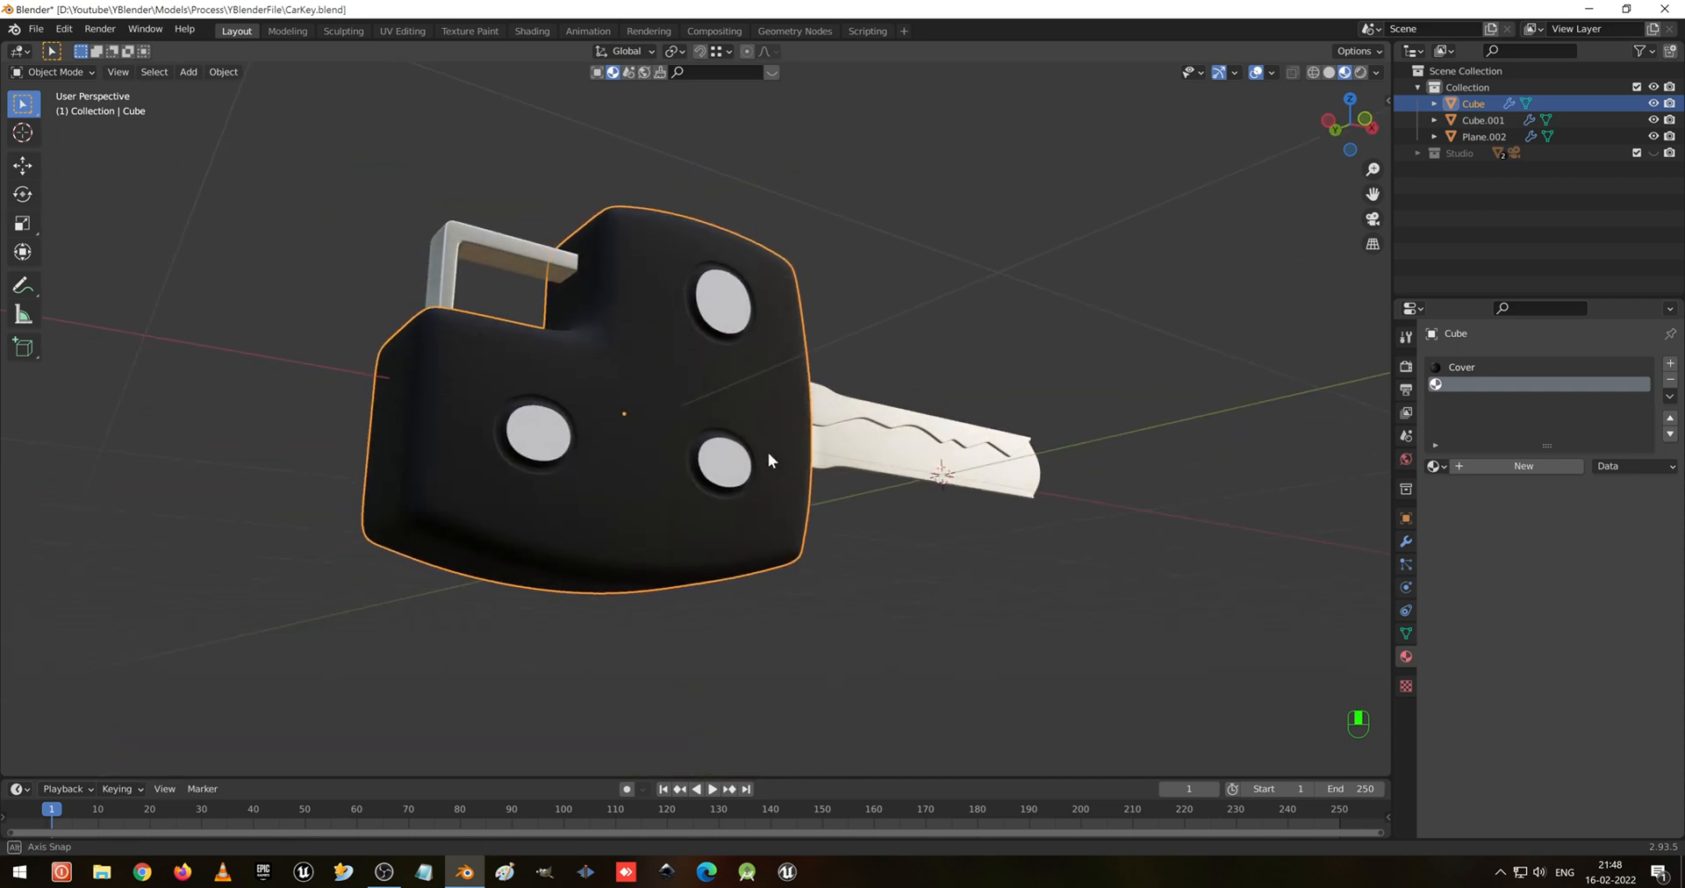
key("ctrl+s")
left_click(976, 285)
Create a new material in the buttons' slot and set its base color to dark grey-brown (H 0.025, S 0.157, V 0.077)
middle_click_drag(945, 343, 849, 371)
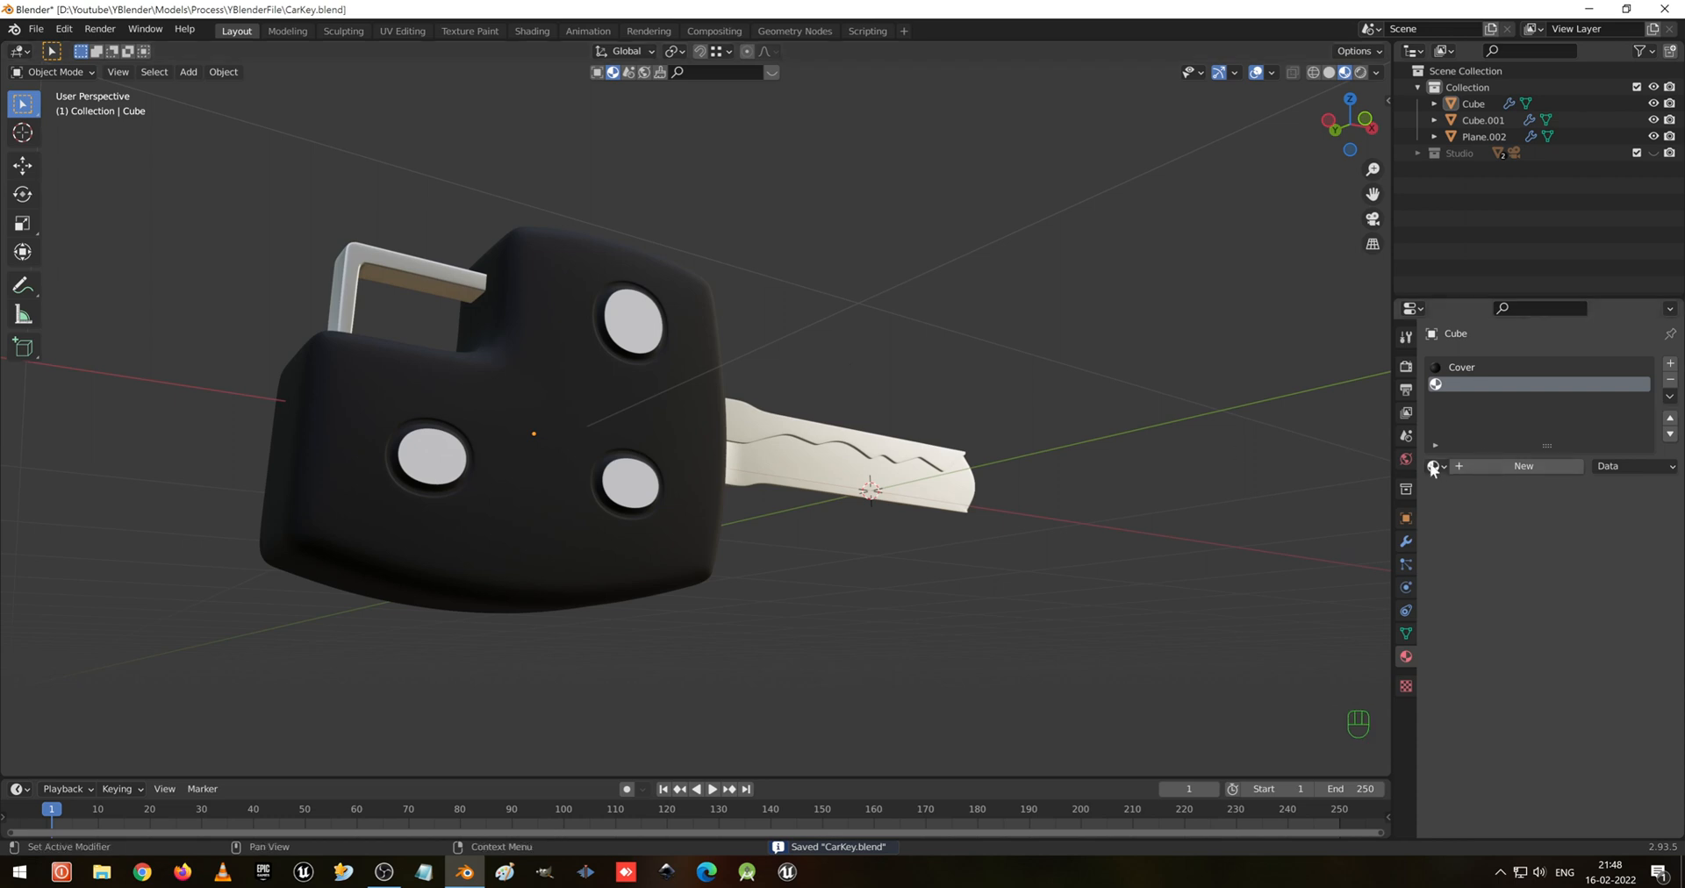
left_click(1484, 466)
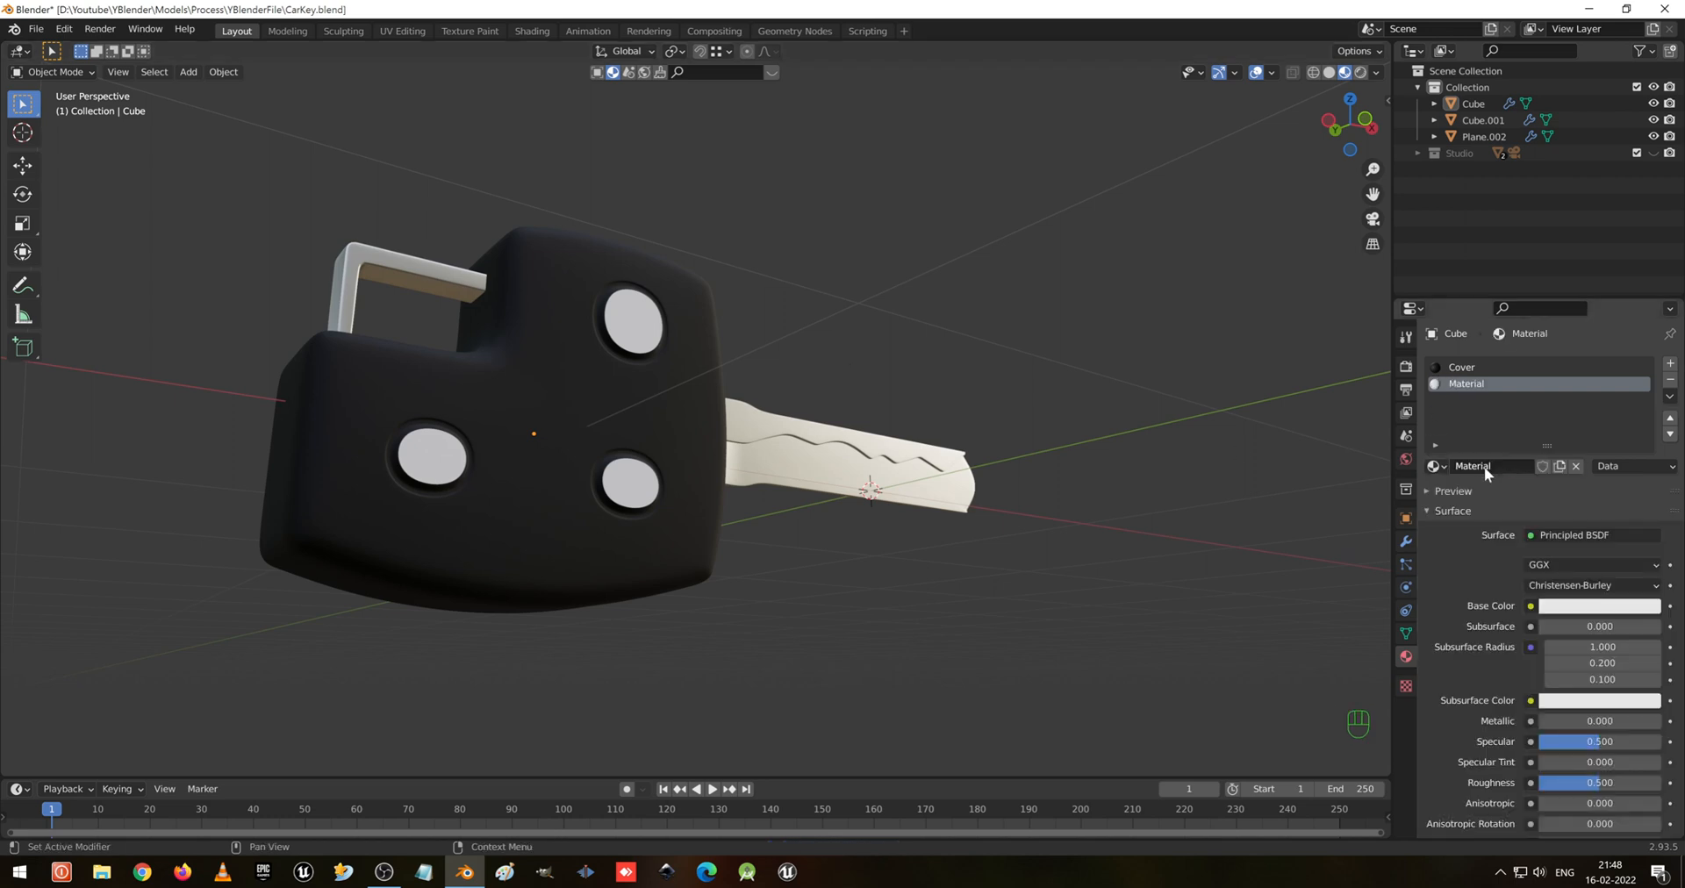
left_click(1589, 612)
mouse_move(1569, 467)
left_mouse_down()
mouse_move(1574, 492)
mouse_move(1532, 474)
mouse_move(1515, 418)
mouse_move(1550, 486)
mouse_move(1577, 489)
mouse_move(1575, 435)
mouse_move(1648, 421)
mouse_move(1647, 451)
left_mouse_up()
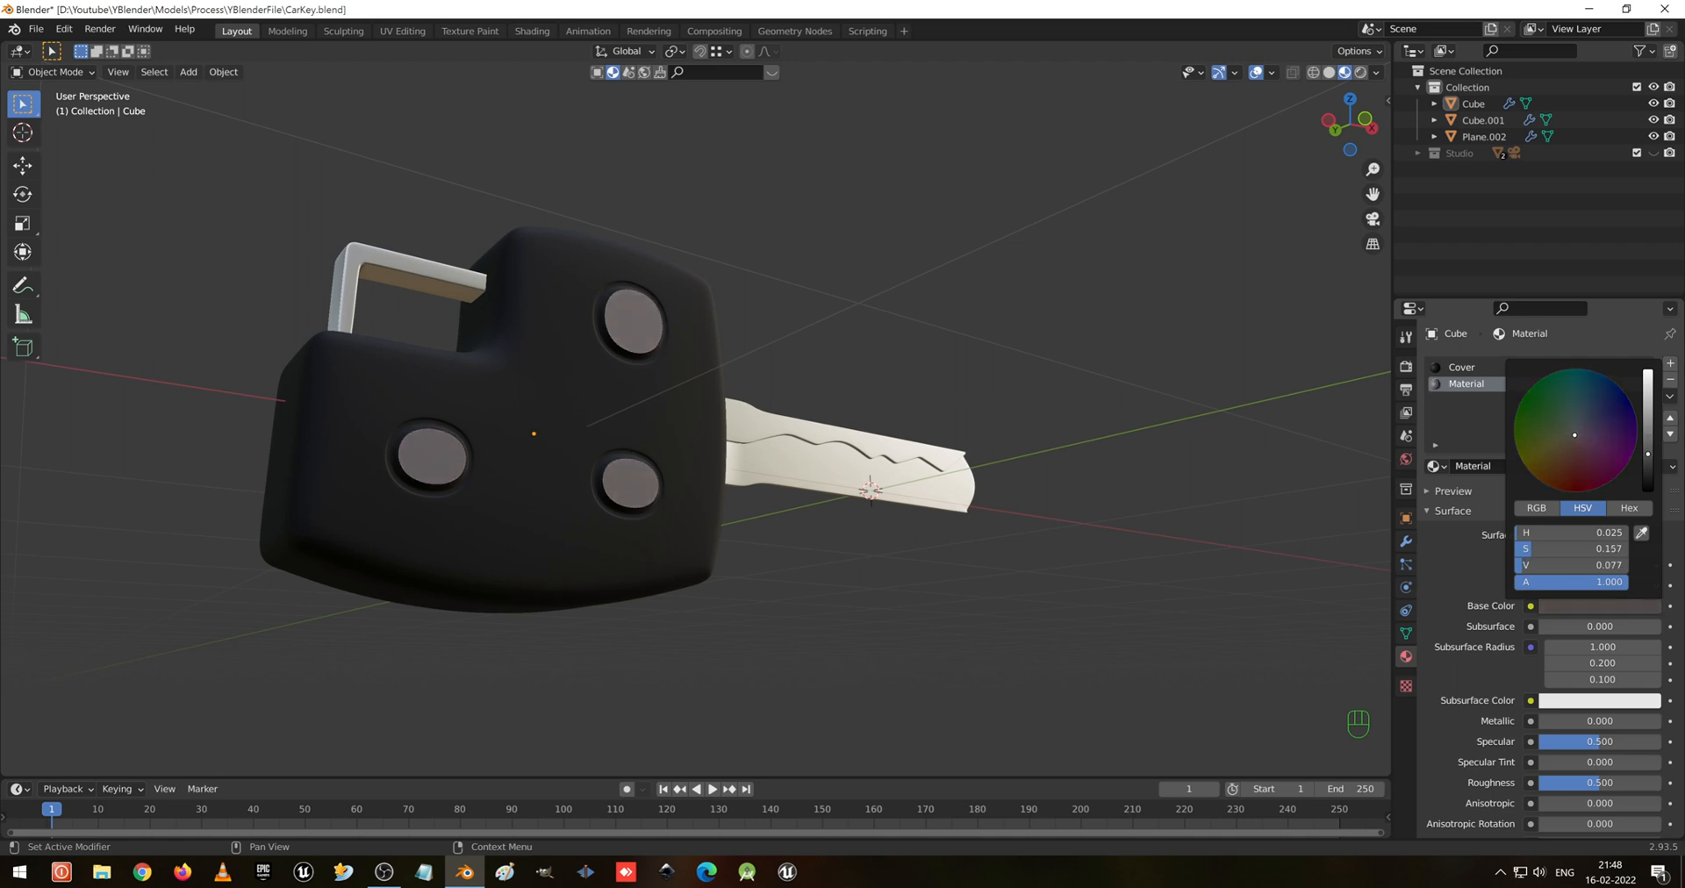
middle_click_drag(1053, 491, 757, 486)
left_click(756, 487)
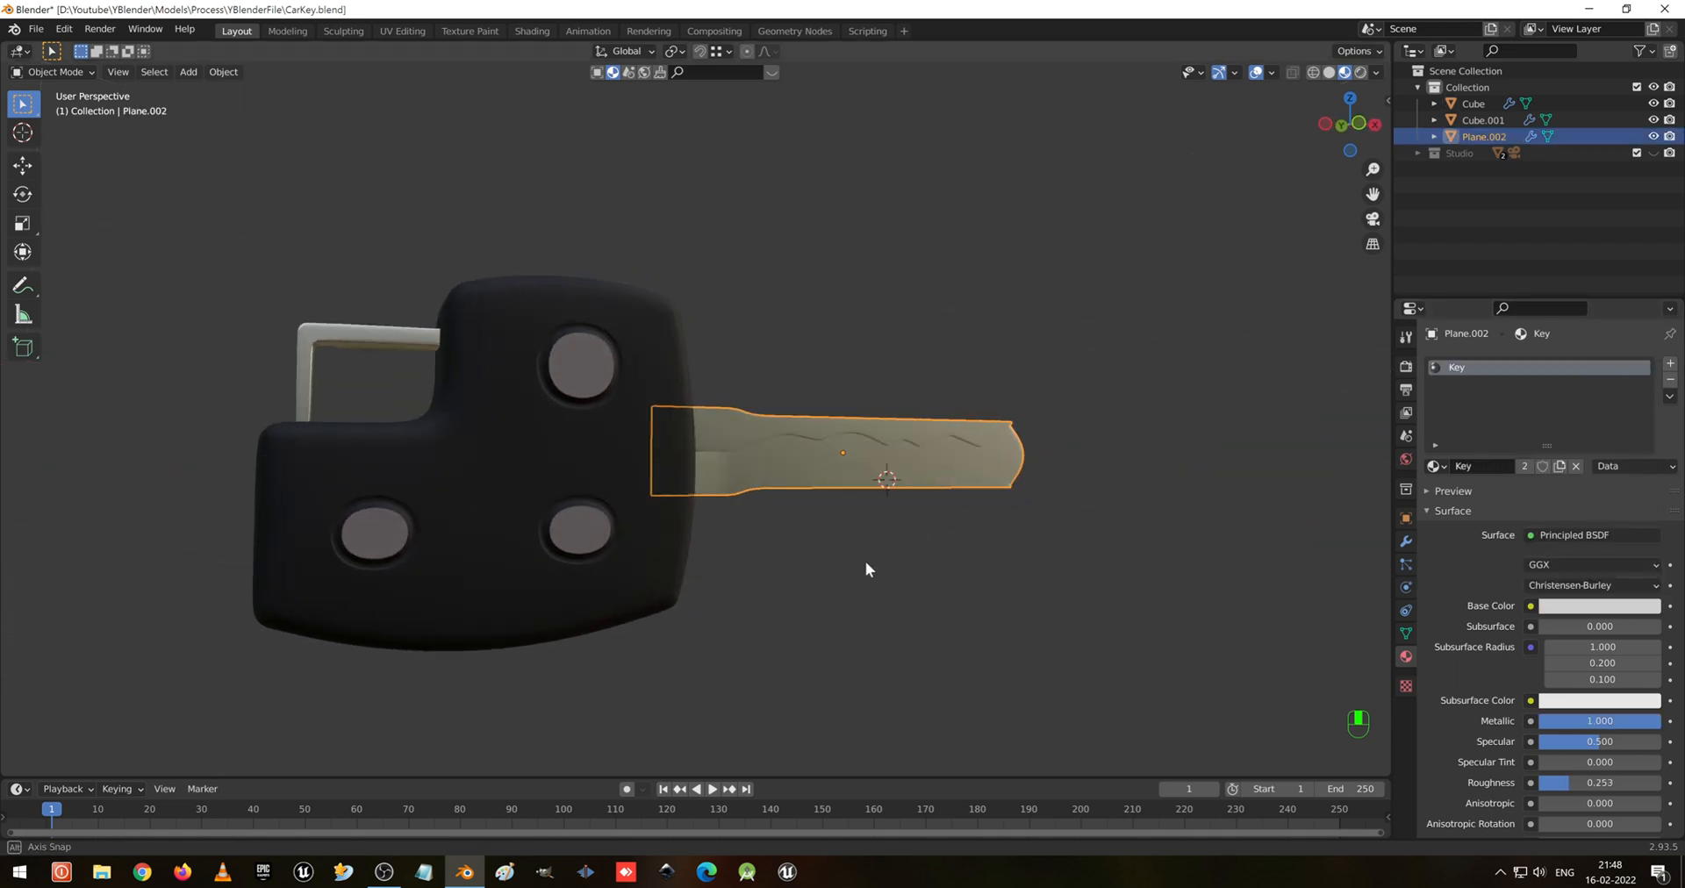
left_click(848, 562)
middle_click_drag(848, 561, 898, 555)
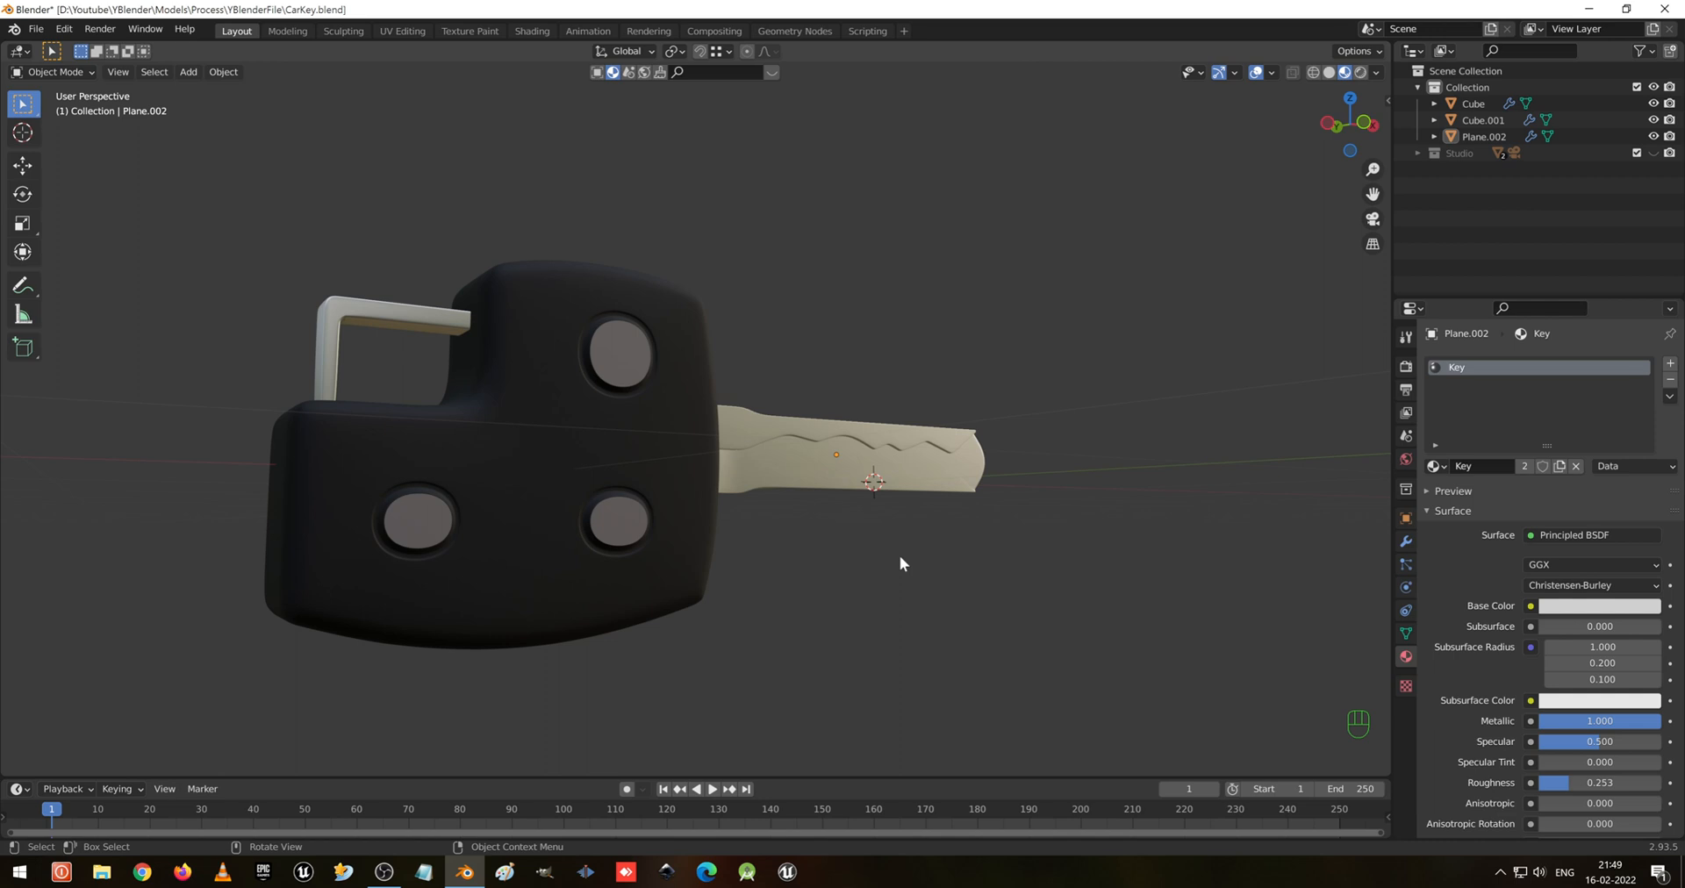
middle_click_drag(900, 562, 729, 411)
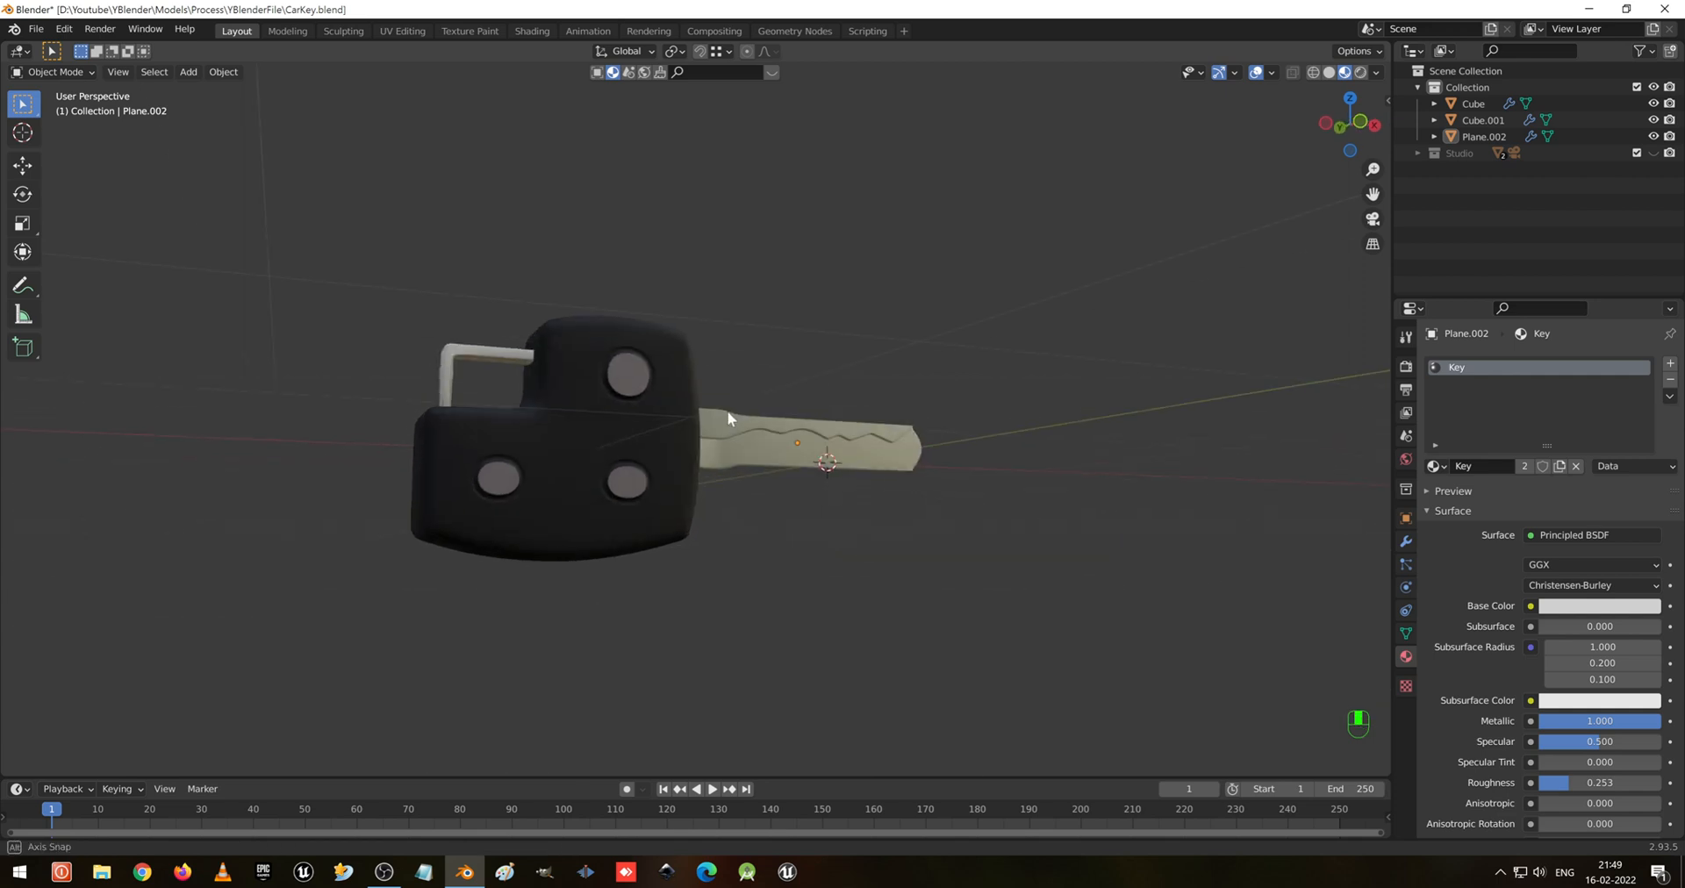
Show the Studio collection, select the key-ring bar, head and blade, and raise them about 36 cm along global Z
left_click(1654, 152)
mouse_move(569, 450)
middle_mouse_down()
mouse_move(591, 477)
mouse_move(549, 437)
middle_mouse_up()
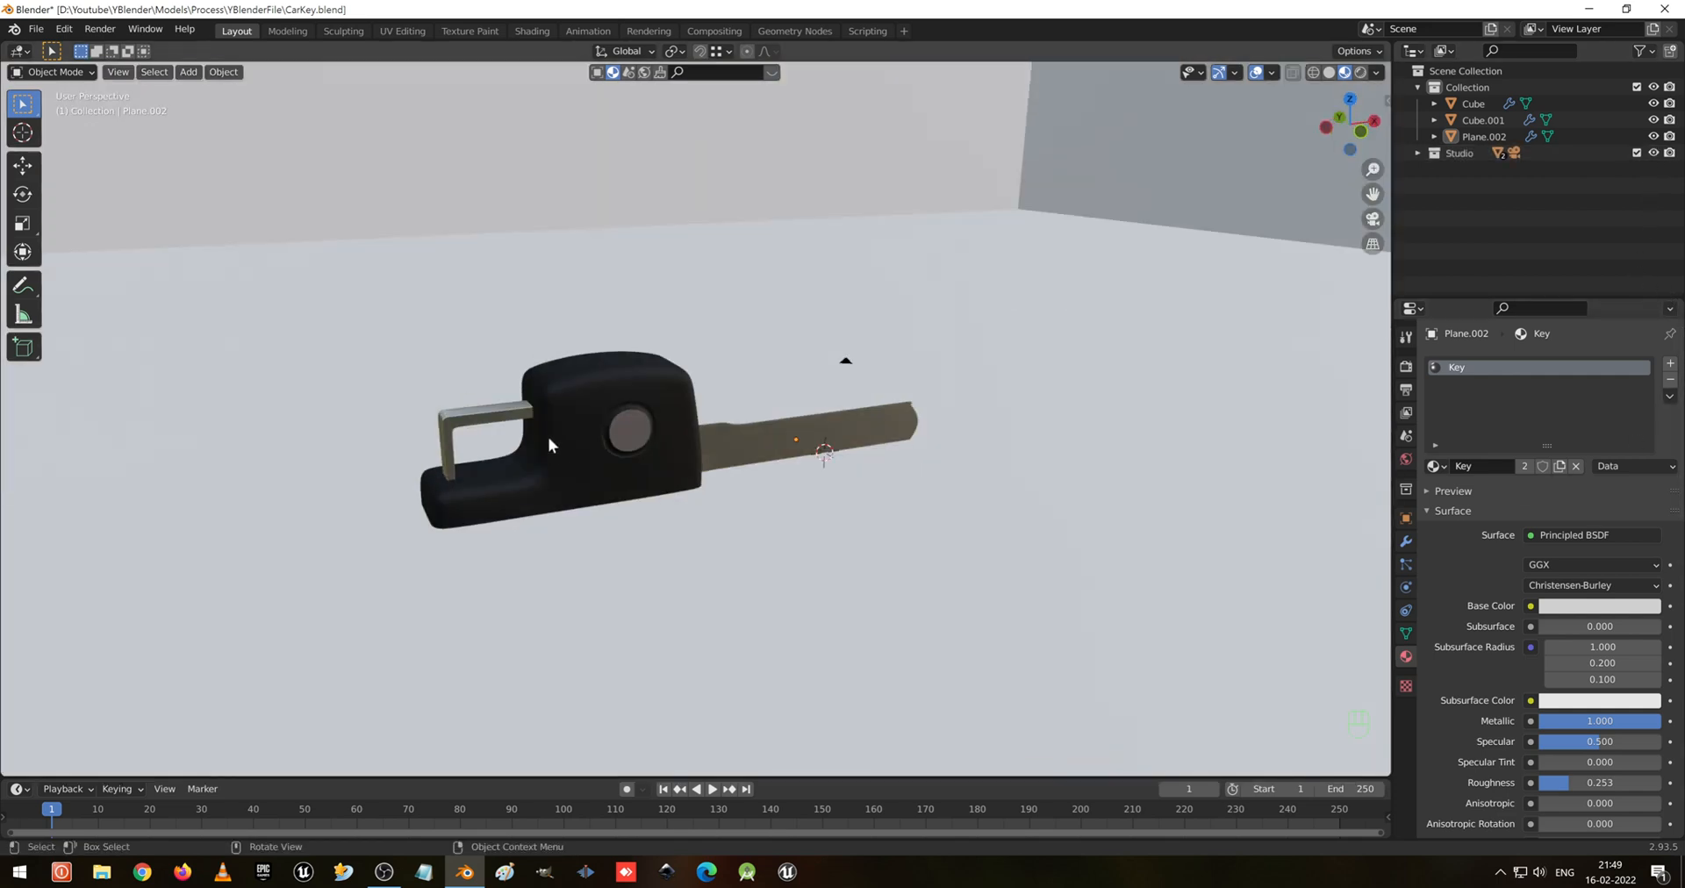
left_click(482, 411)
left_click(665, 434, "shift")
left_click(709, 427, "shift")
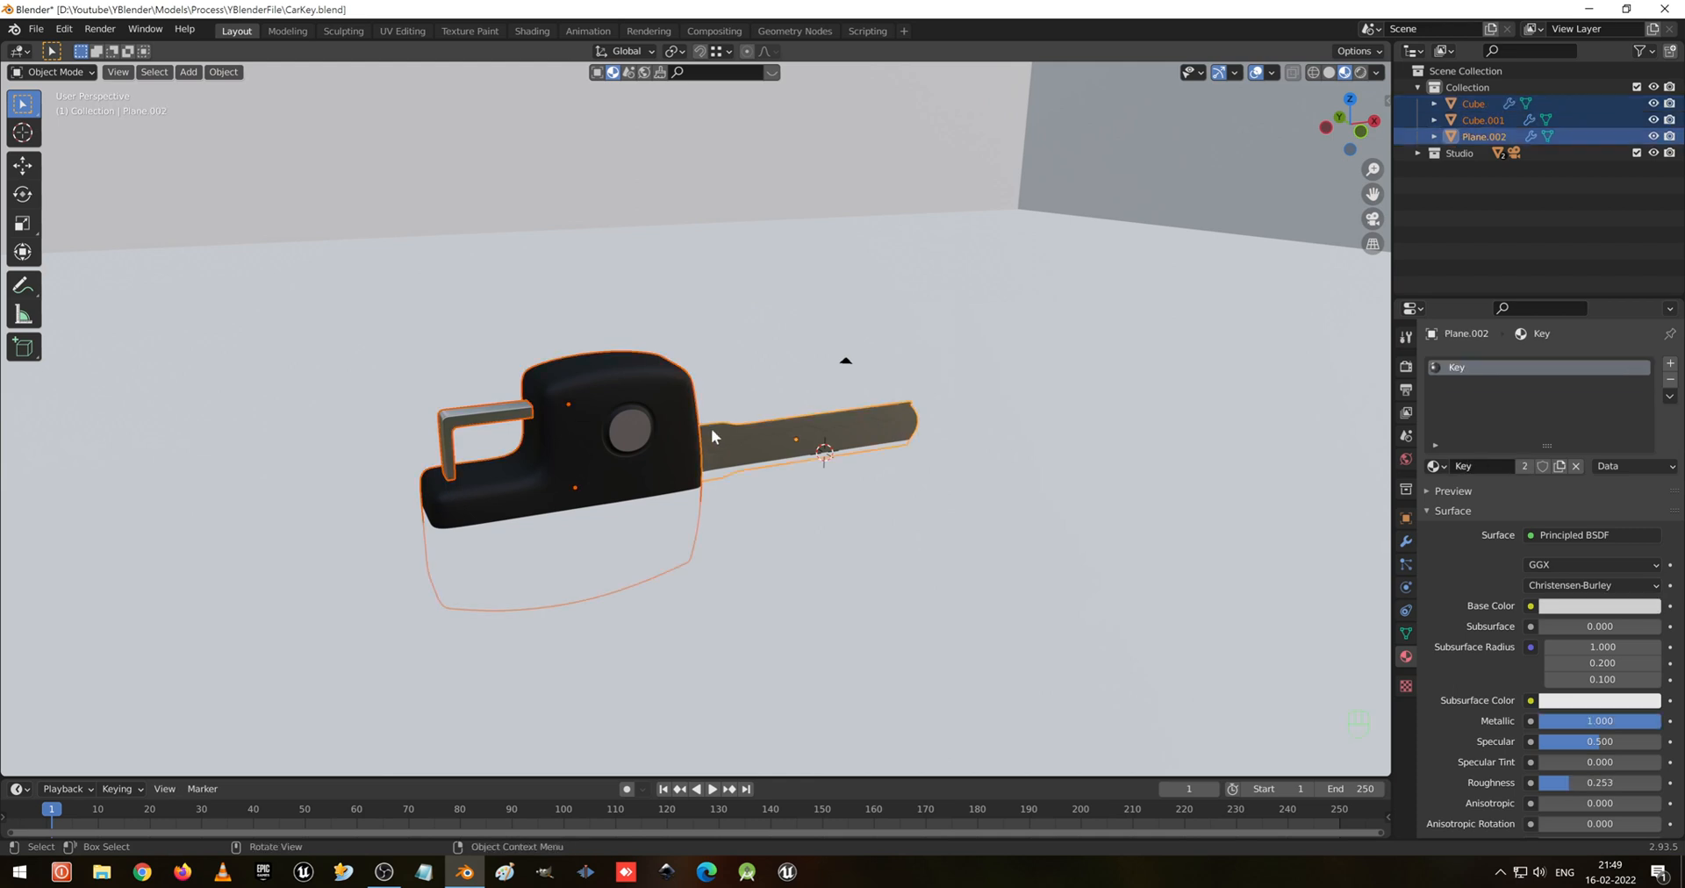
key("g")
key("z")
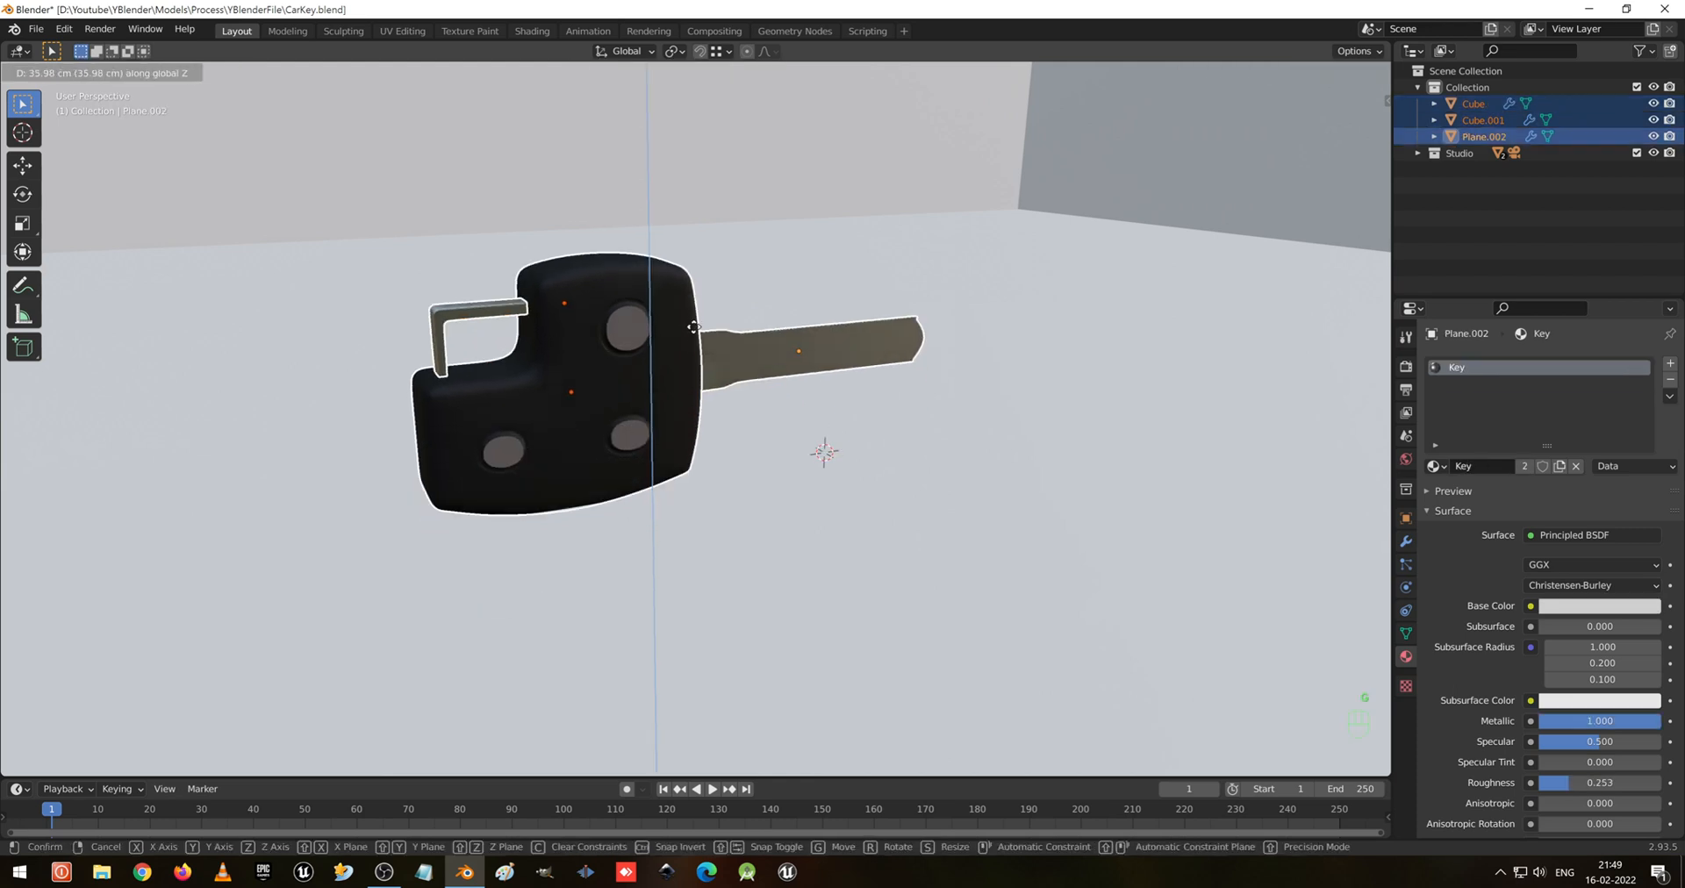
left_click(693, 323)
Rotate the three selected key parts about -27.7° around the global X axis
middle_click_drag(699, 390, 722, 455)
key("r")
key("x")
left_click(739, 347)
Switch the viewport to Rendered shading and lower the Key material's metallic value to 0.421
key("z")
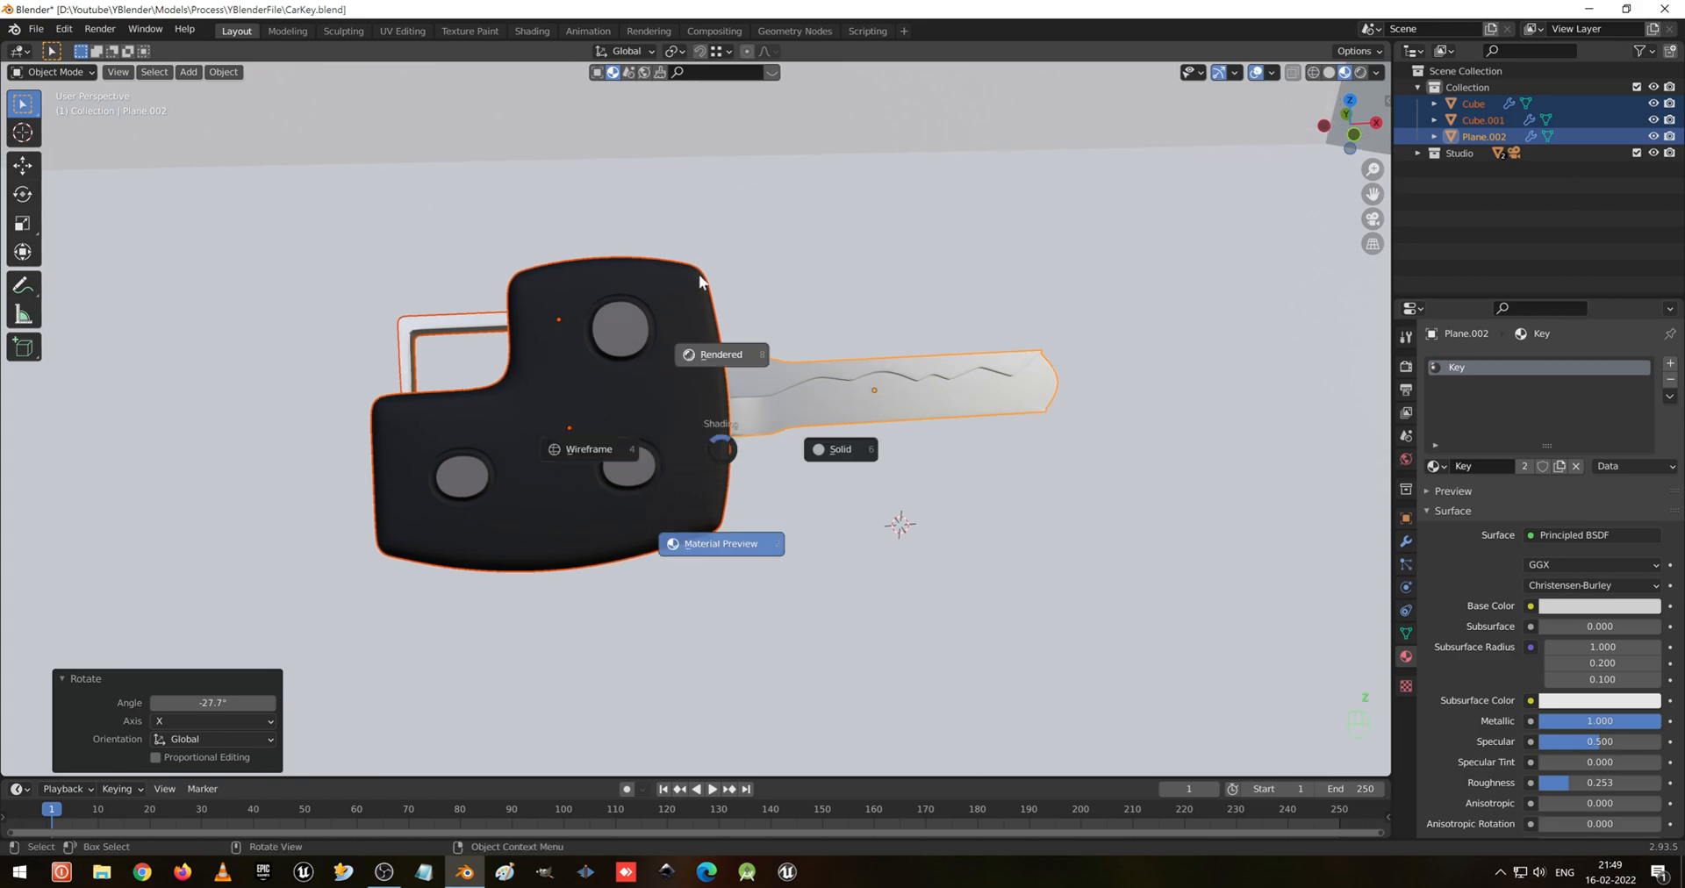
left_click(700, 275)
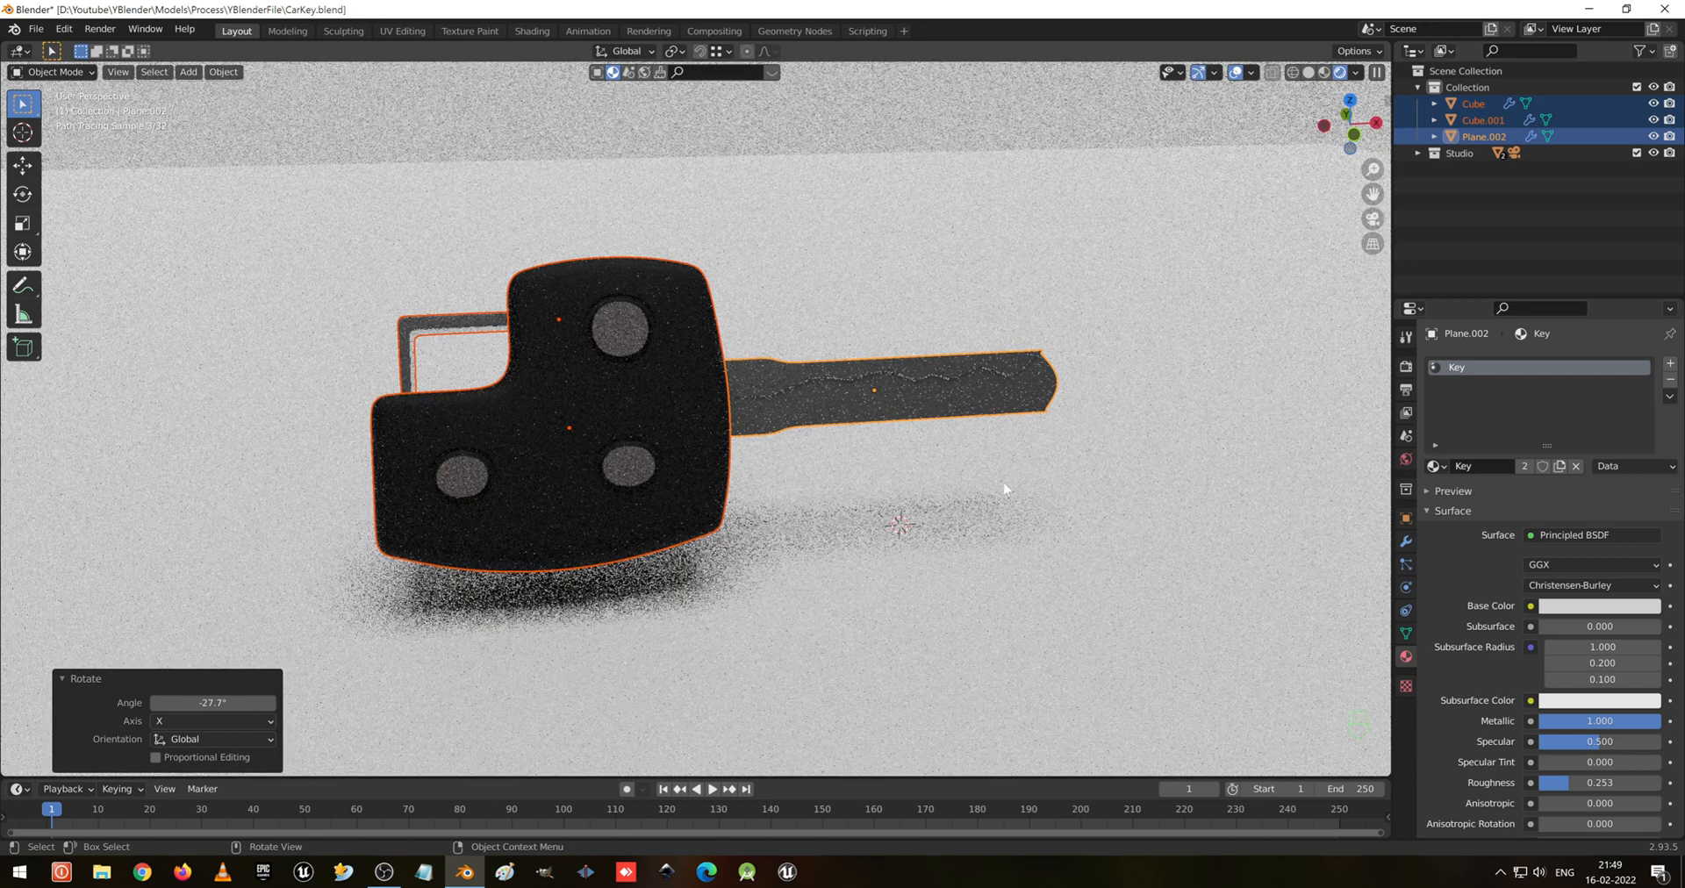
middle_click_drag(920, 362, 898, 425)
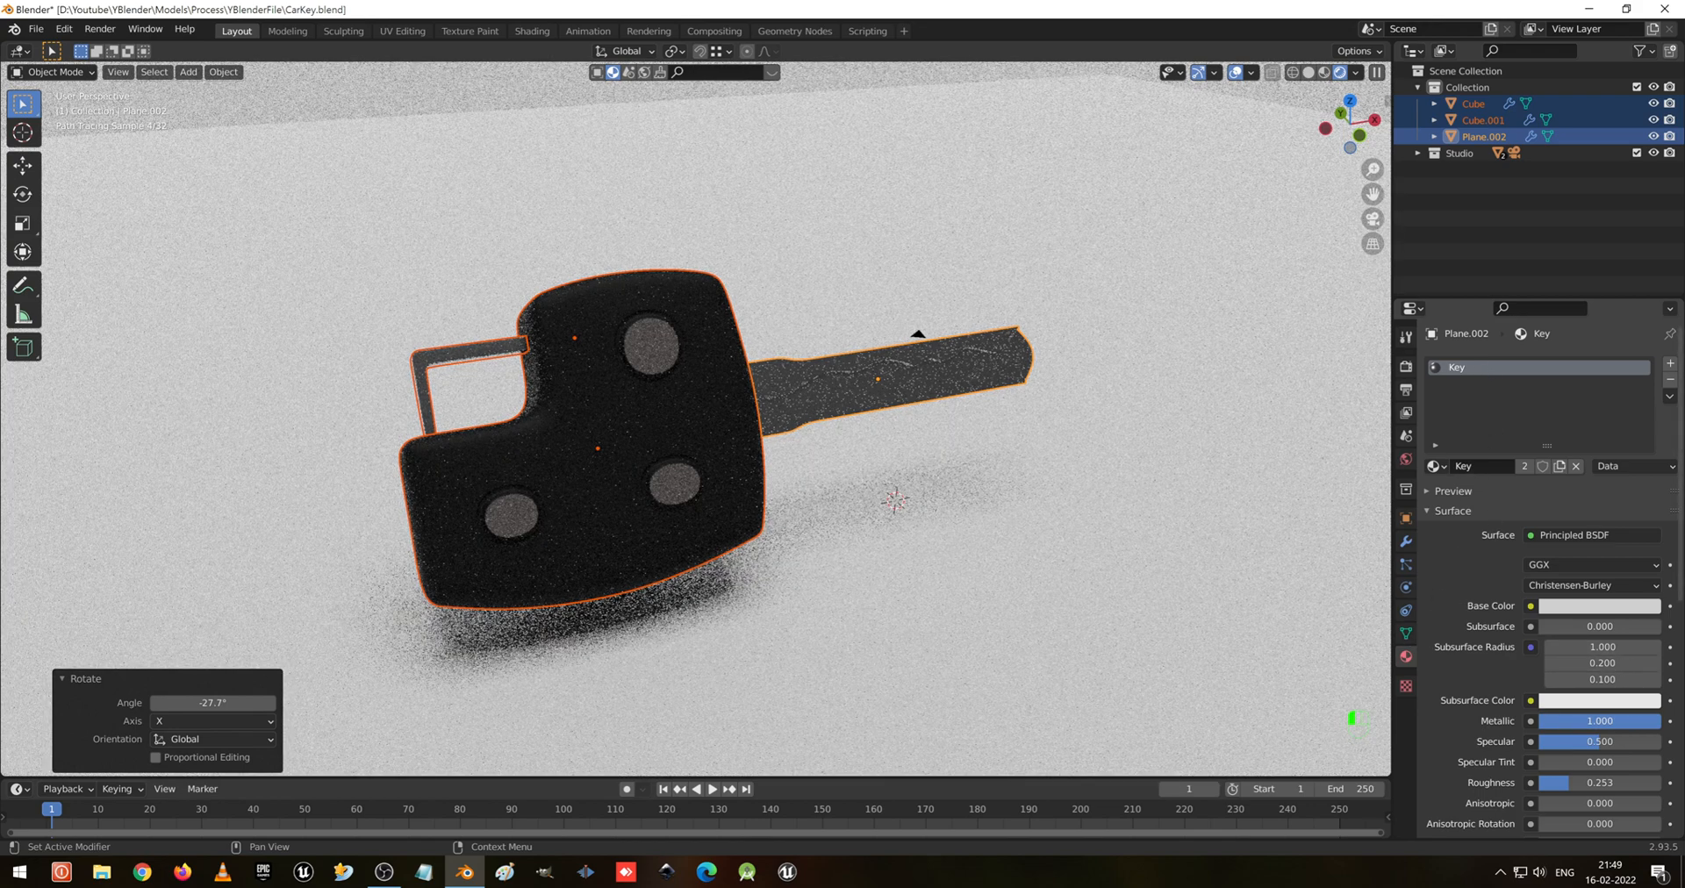
left_click_drag(1638, 721, 1576, 721)
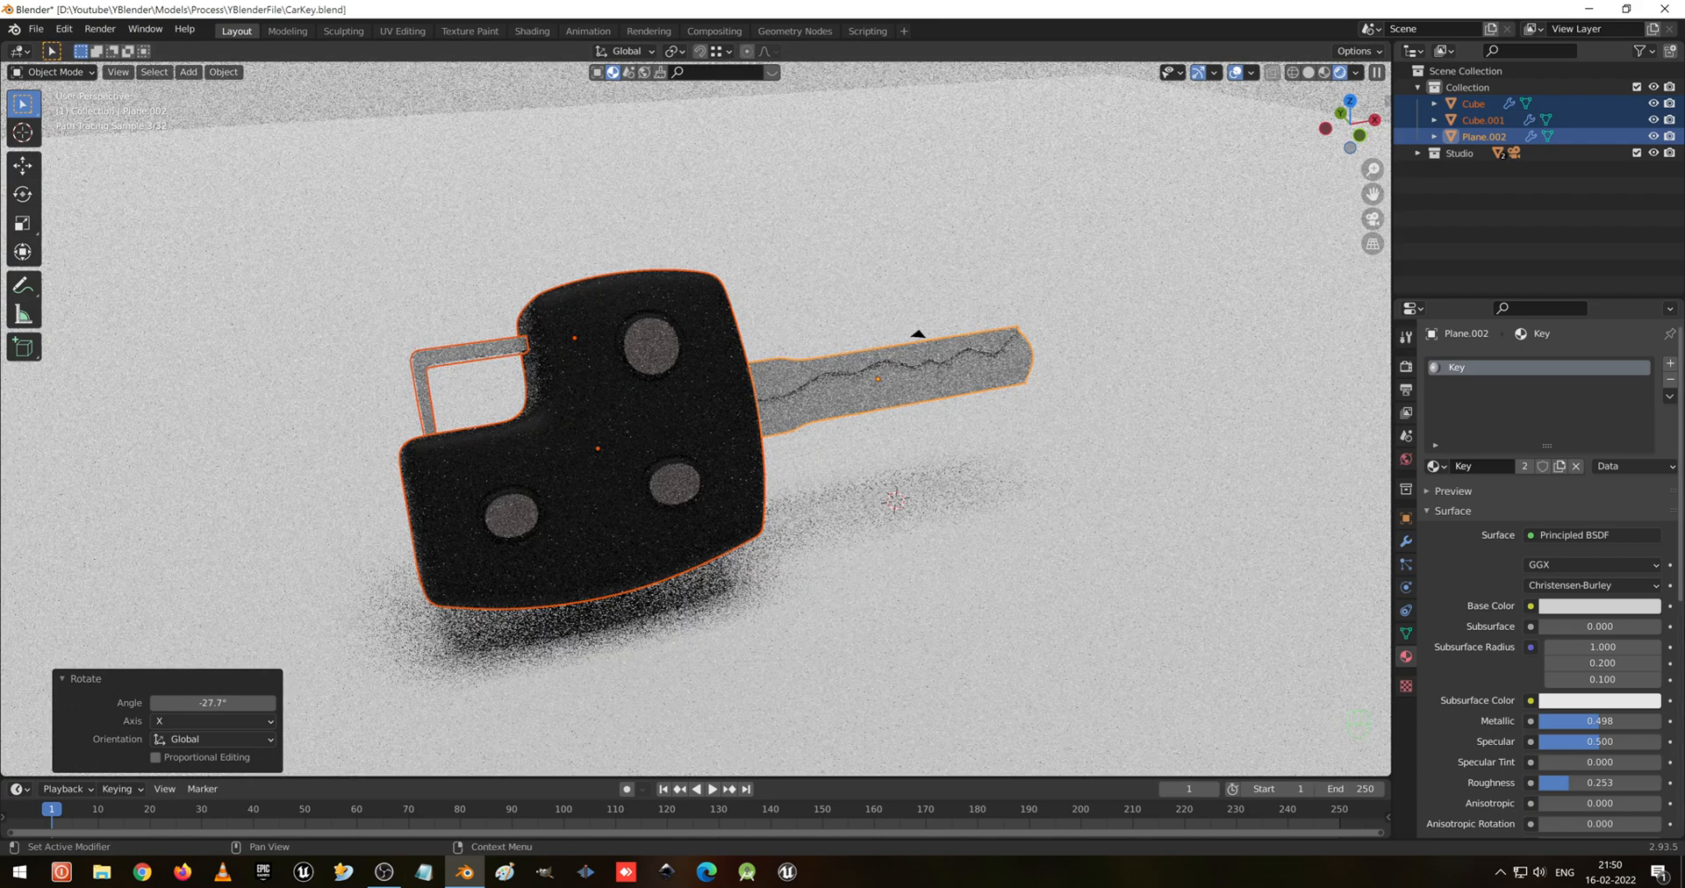
left_click_drag(1599, 721, 1588, 721)
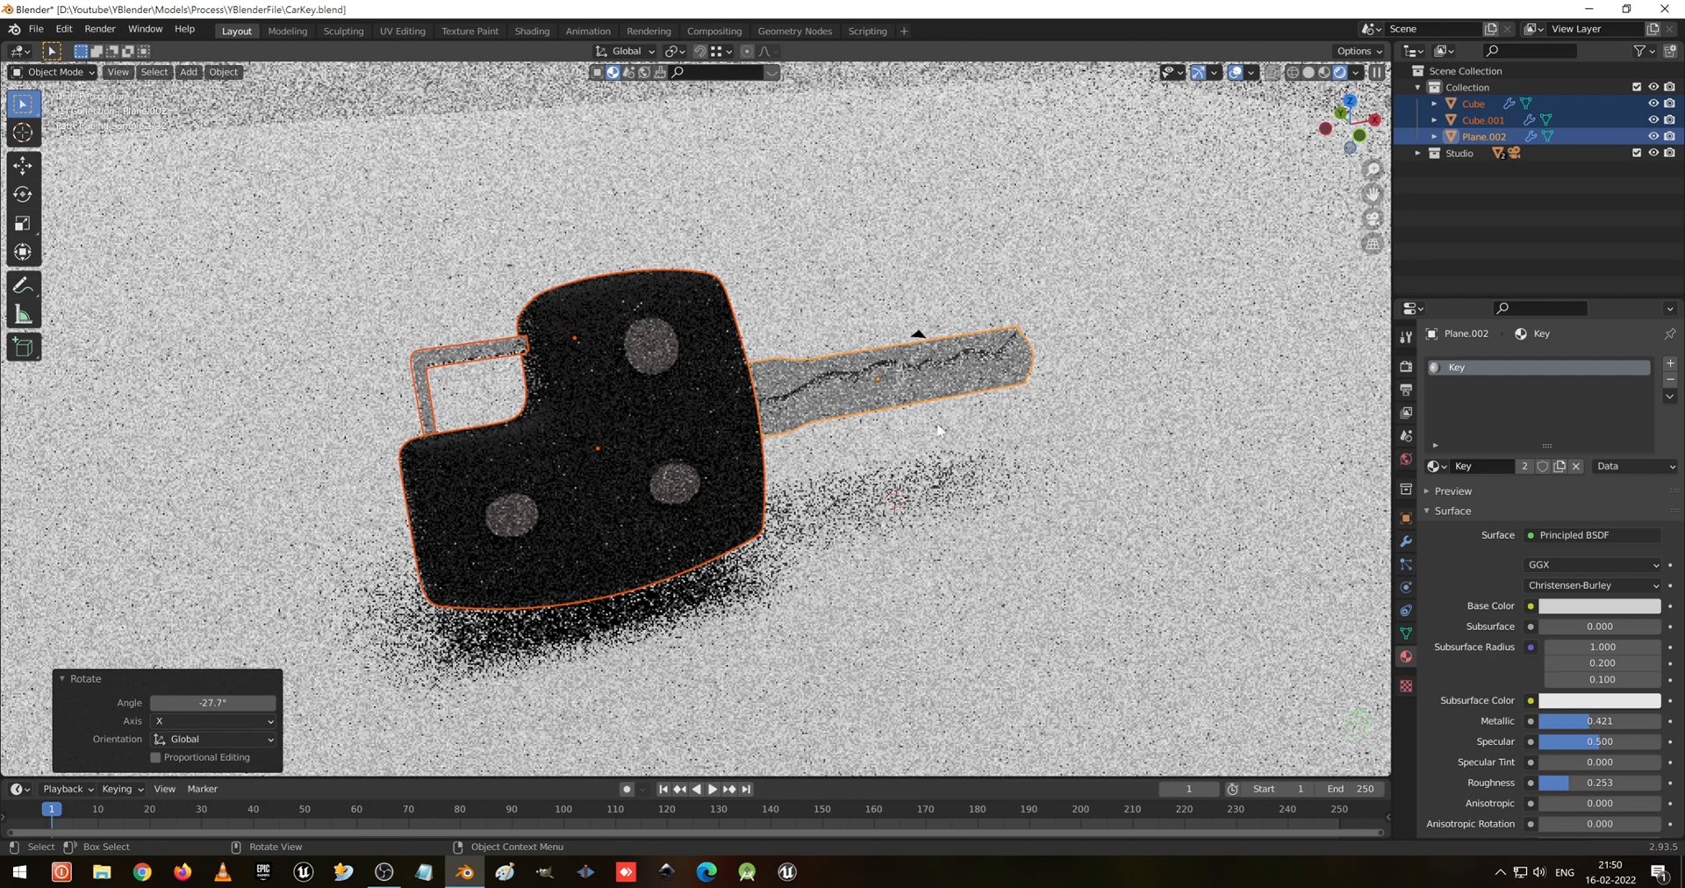
Return to Material Preview, select the studio backdrop plane, and darken its White material's base color to V 0.089
key("z")
left_click(940, 516)
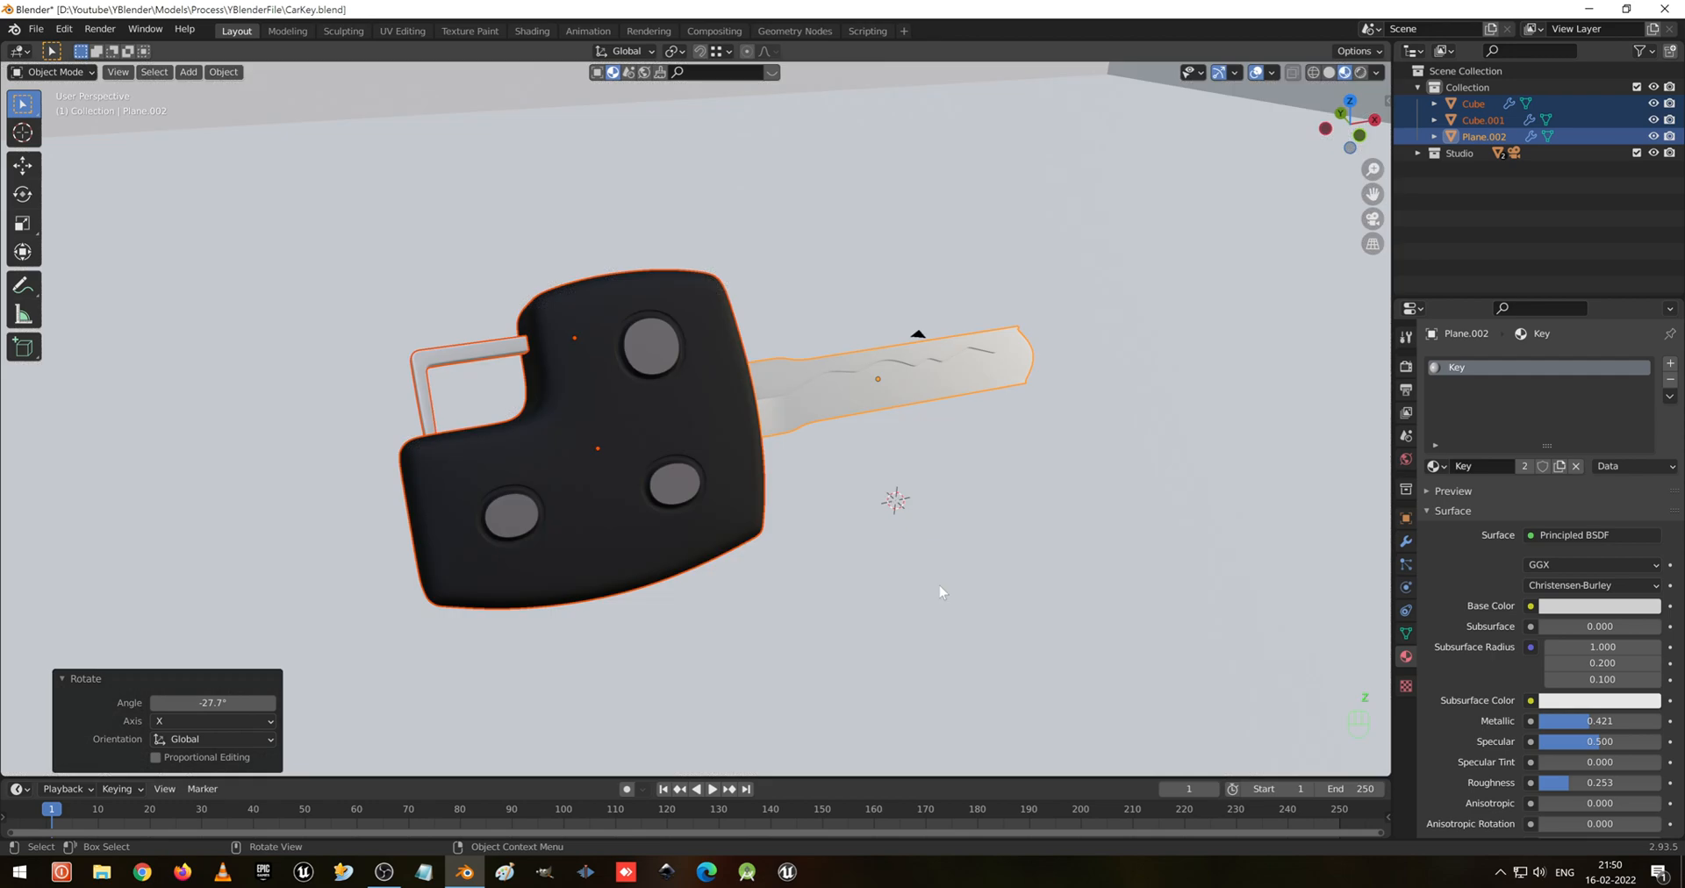
middle_click_drag(948, 542, 1003, 527)
left_click(1000, 488)
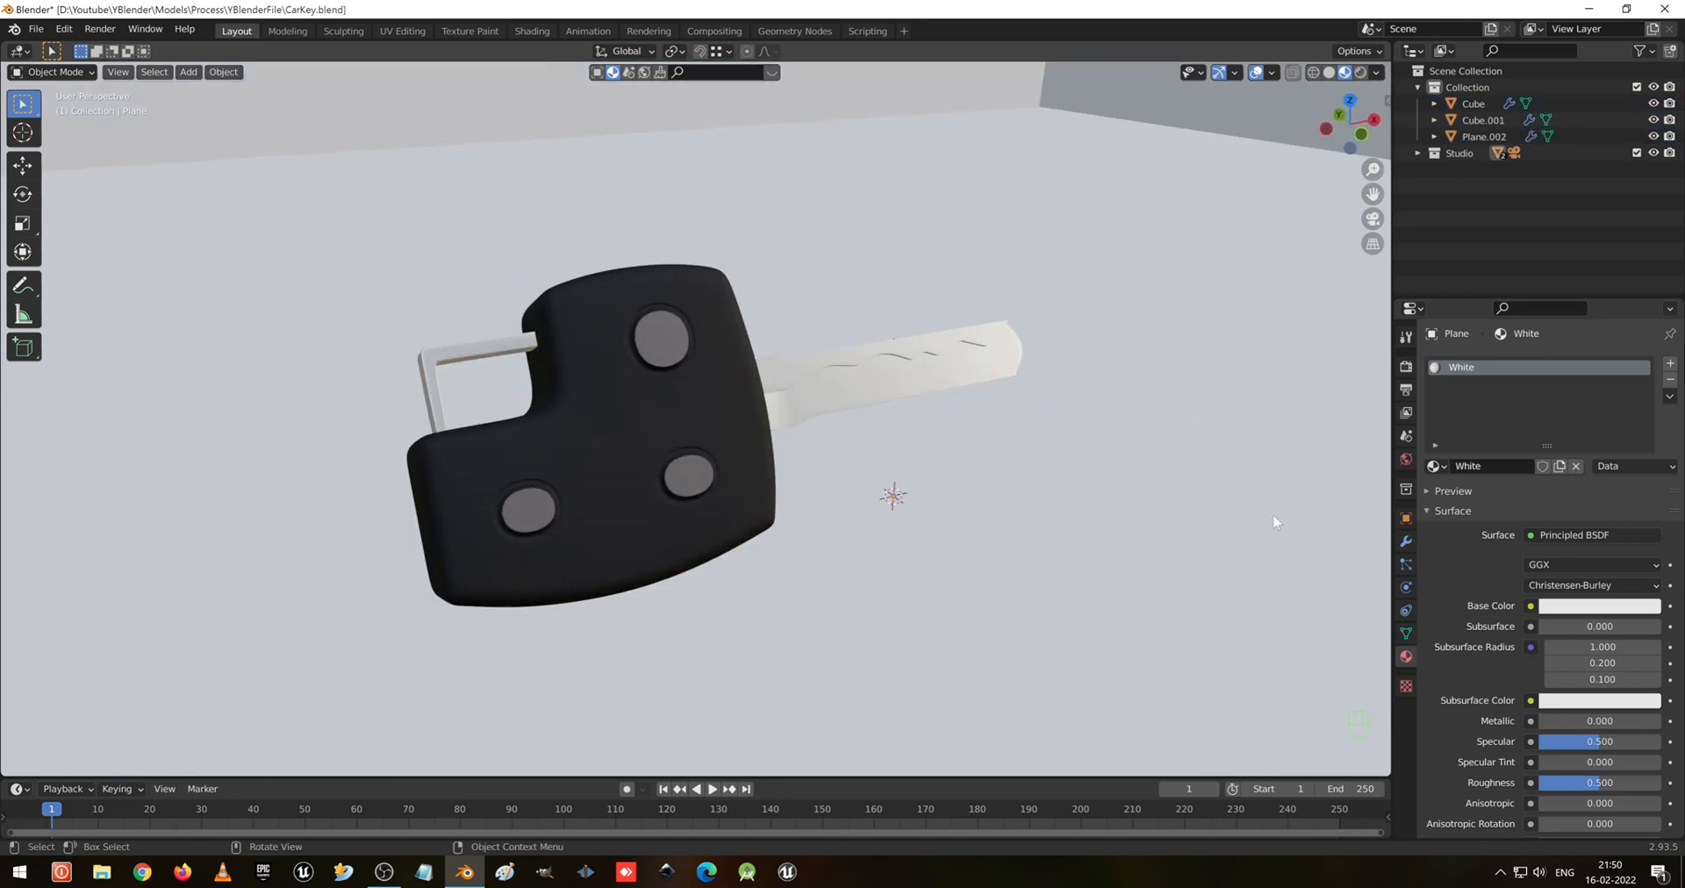
left_click(1589, 605)
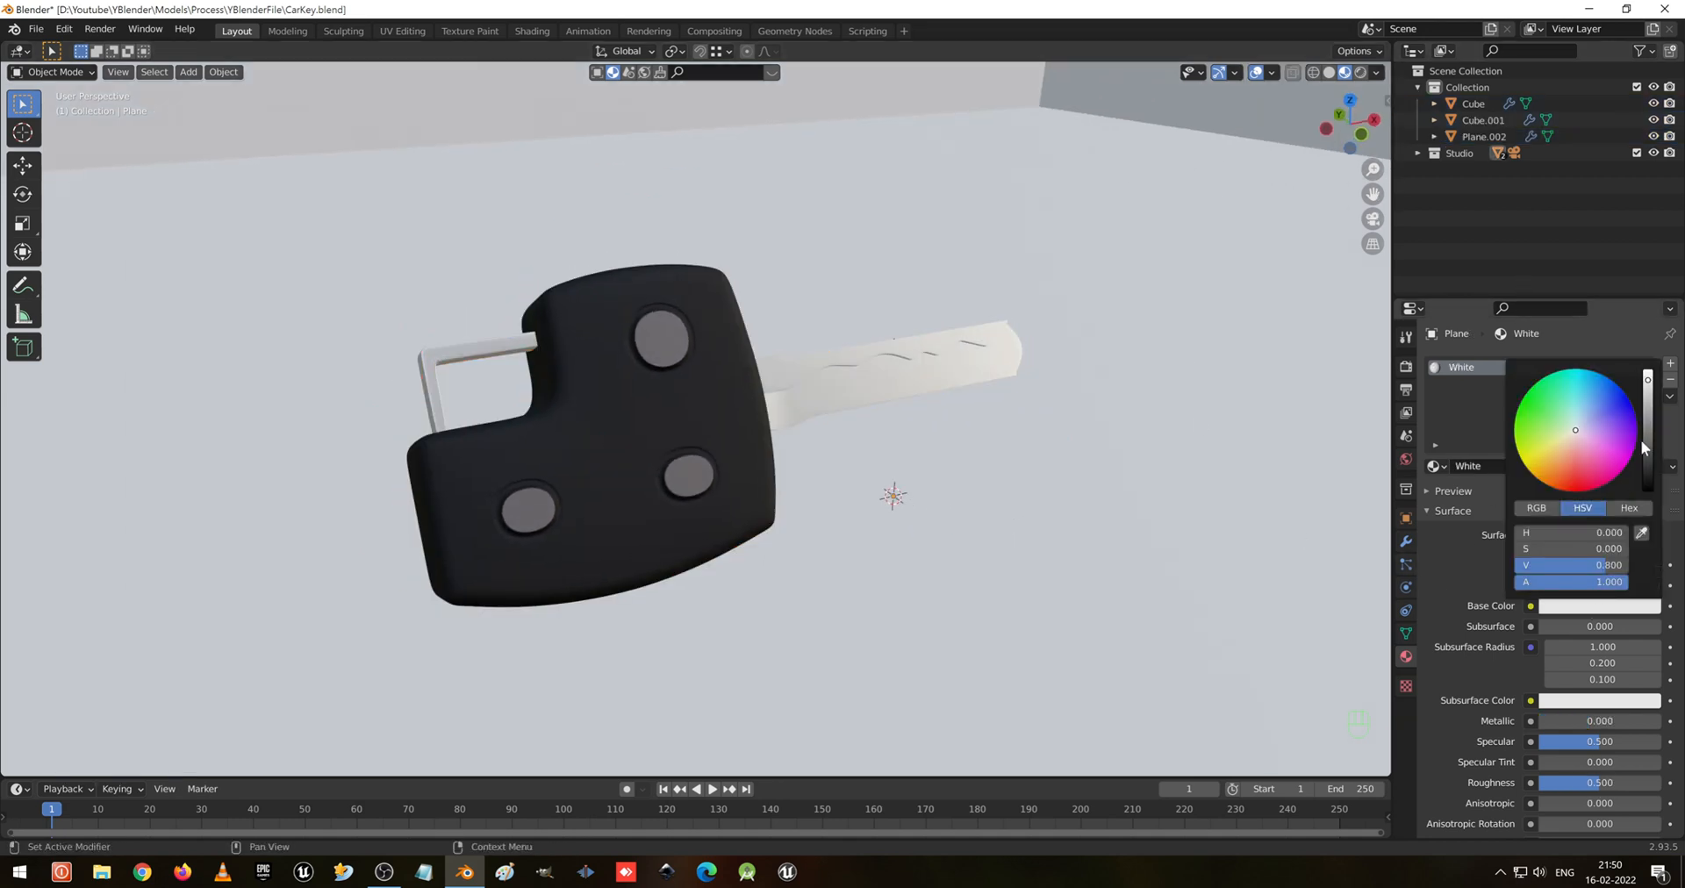
left_click_drag(1646, 444, 1648, 451)
middle_click_drag(969, 454, 957, 451)
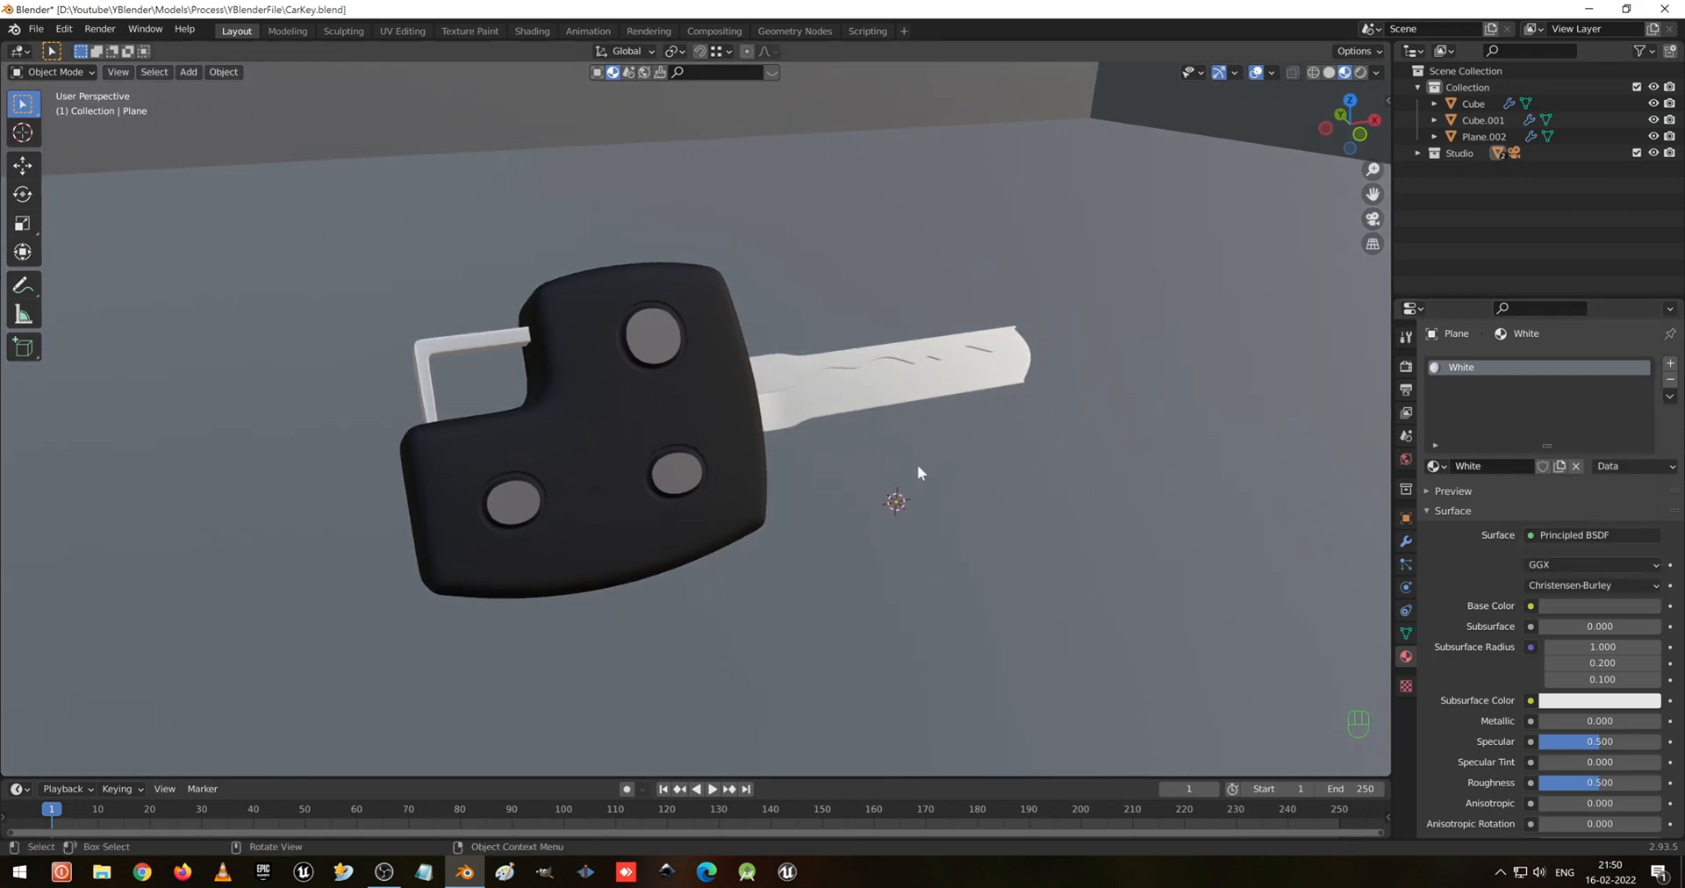
Preview the scene in Rendered shading and lighten the backdrop material's base color to a medium grey
key("z")
left_click(922, 362)
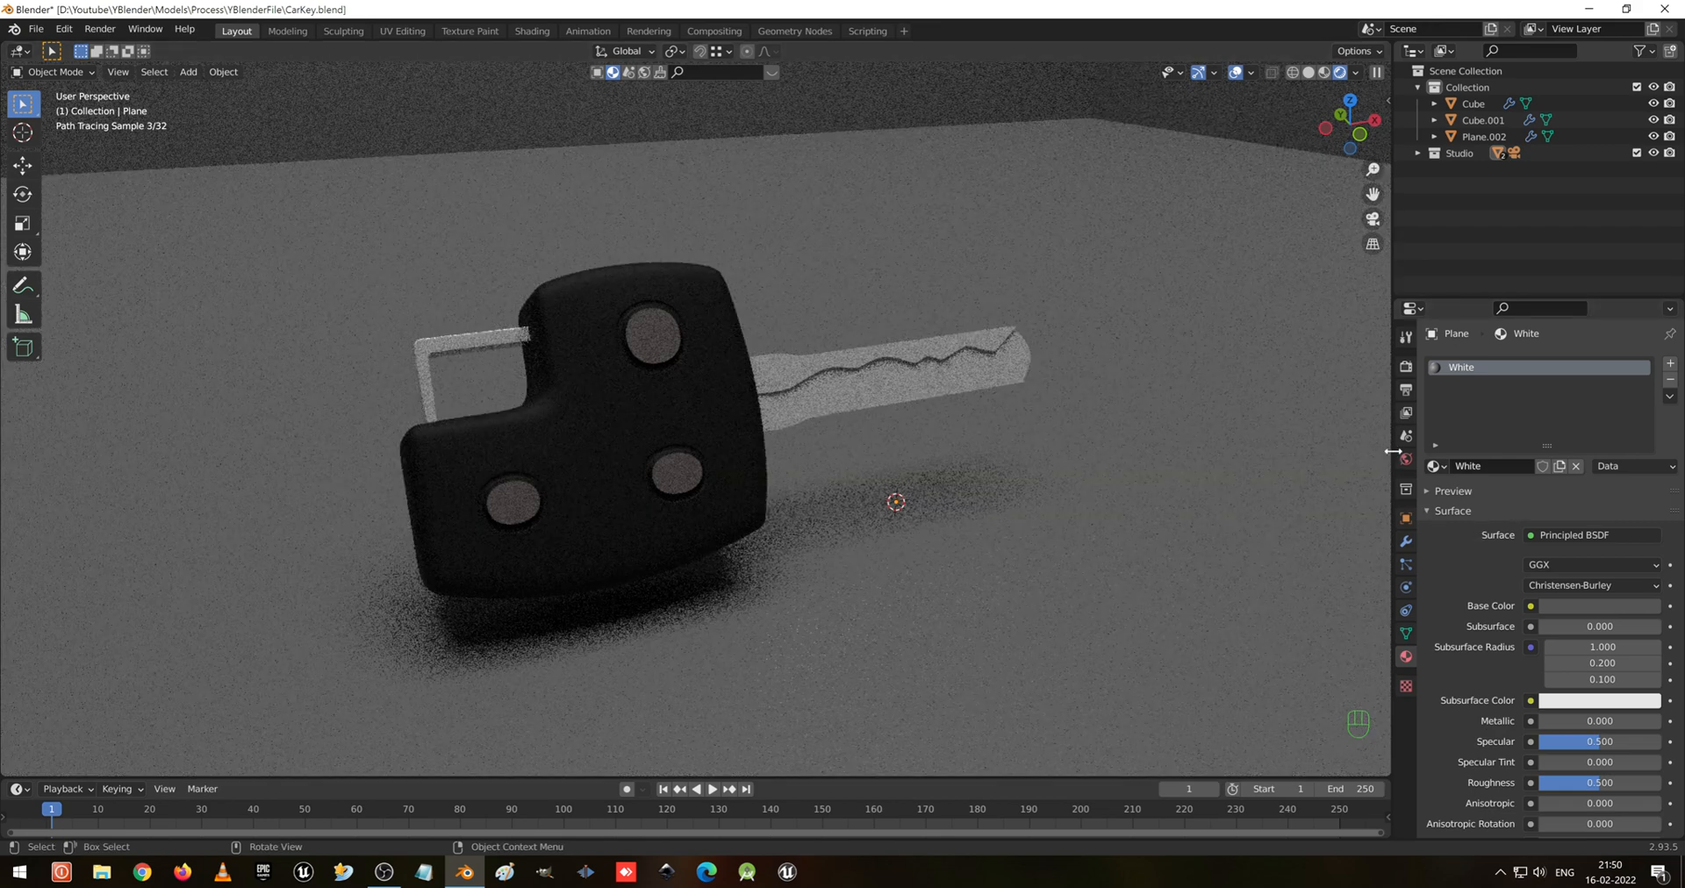
left_click(1624, 606)
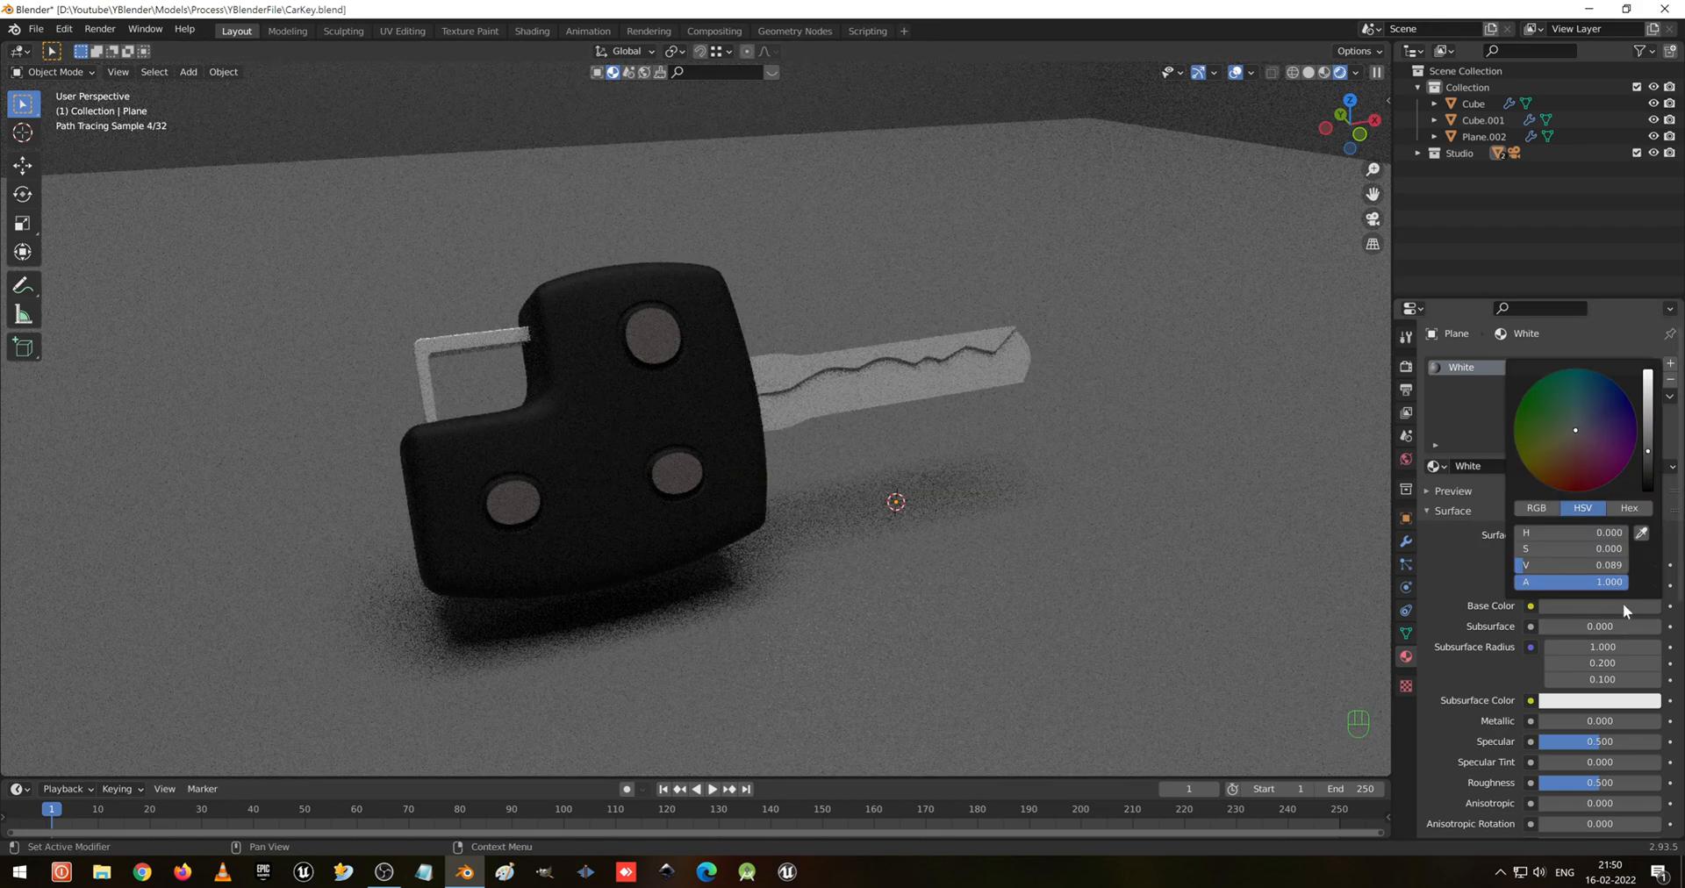
left_click_drag(1647, 455, 1648, 436)
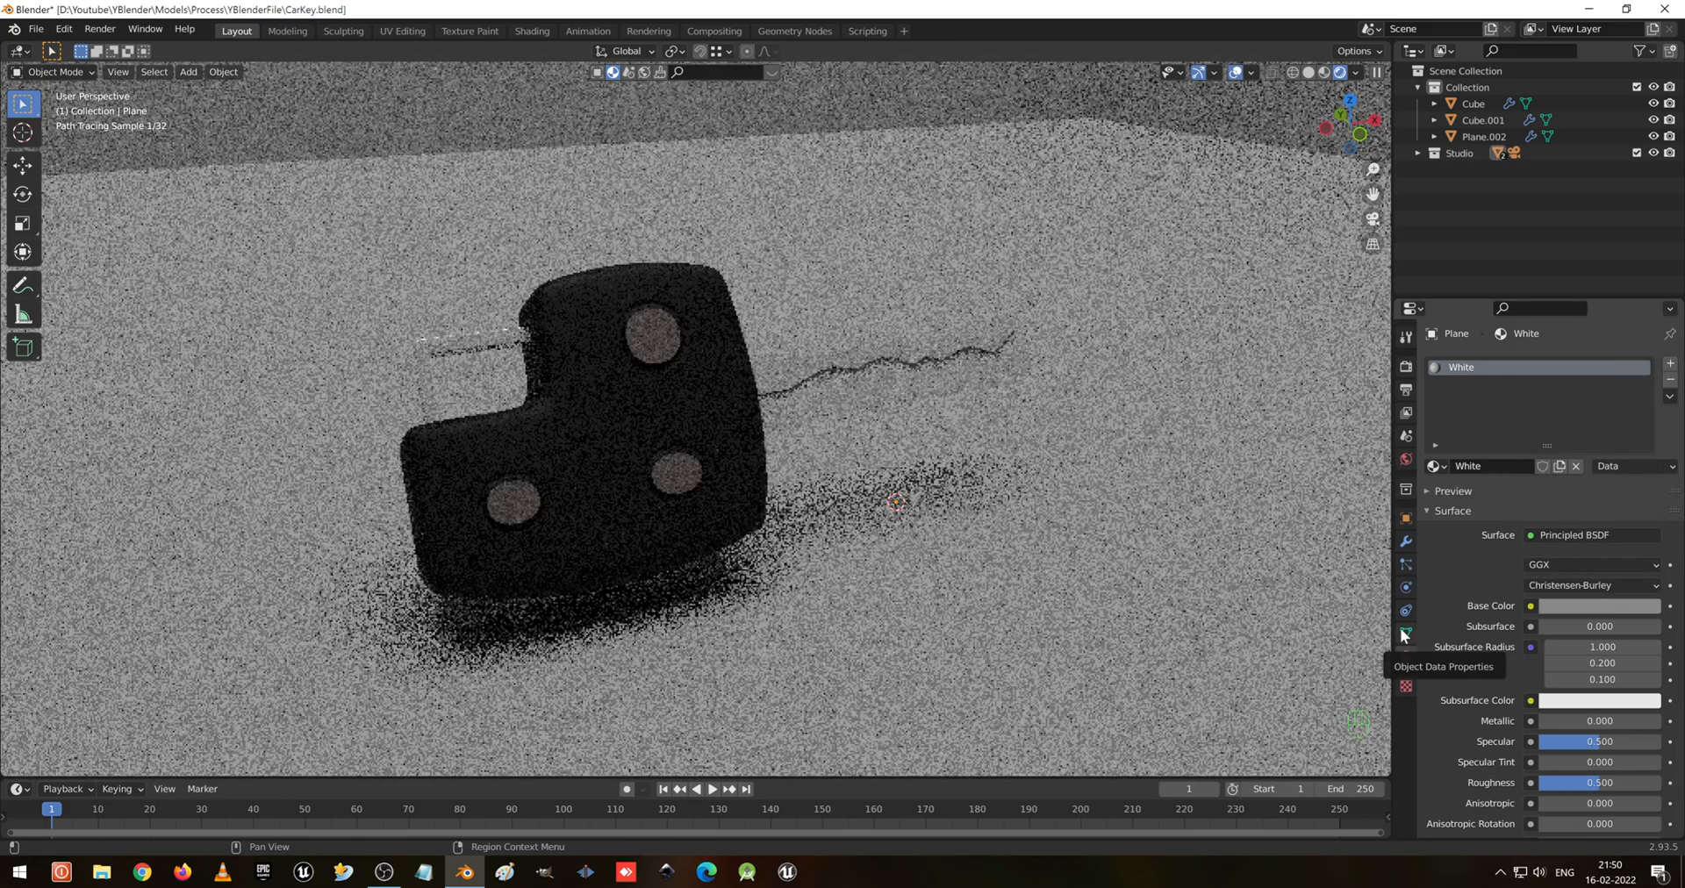
left_click(1631, 607)
left_click(1652, 435)
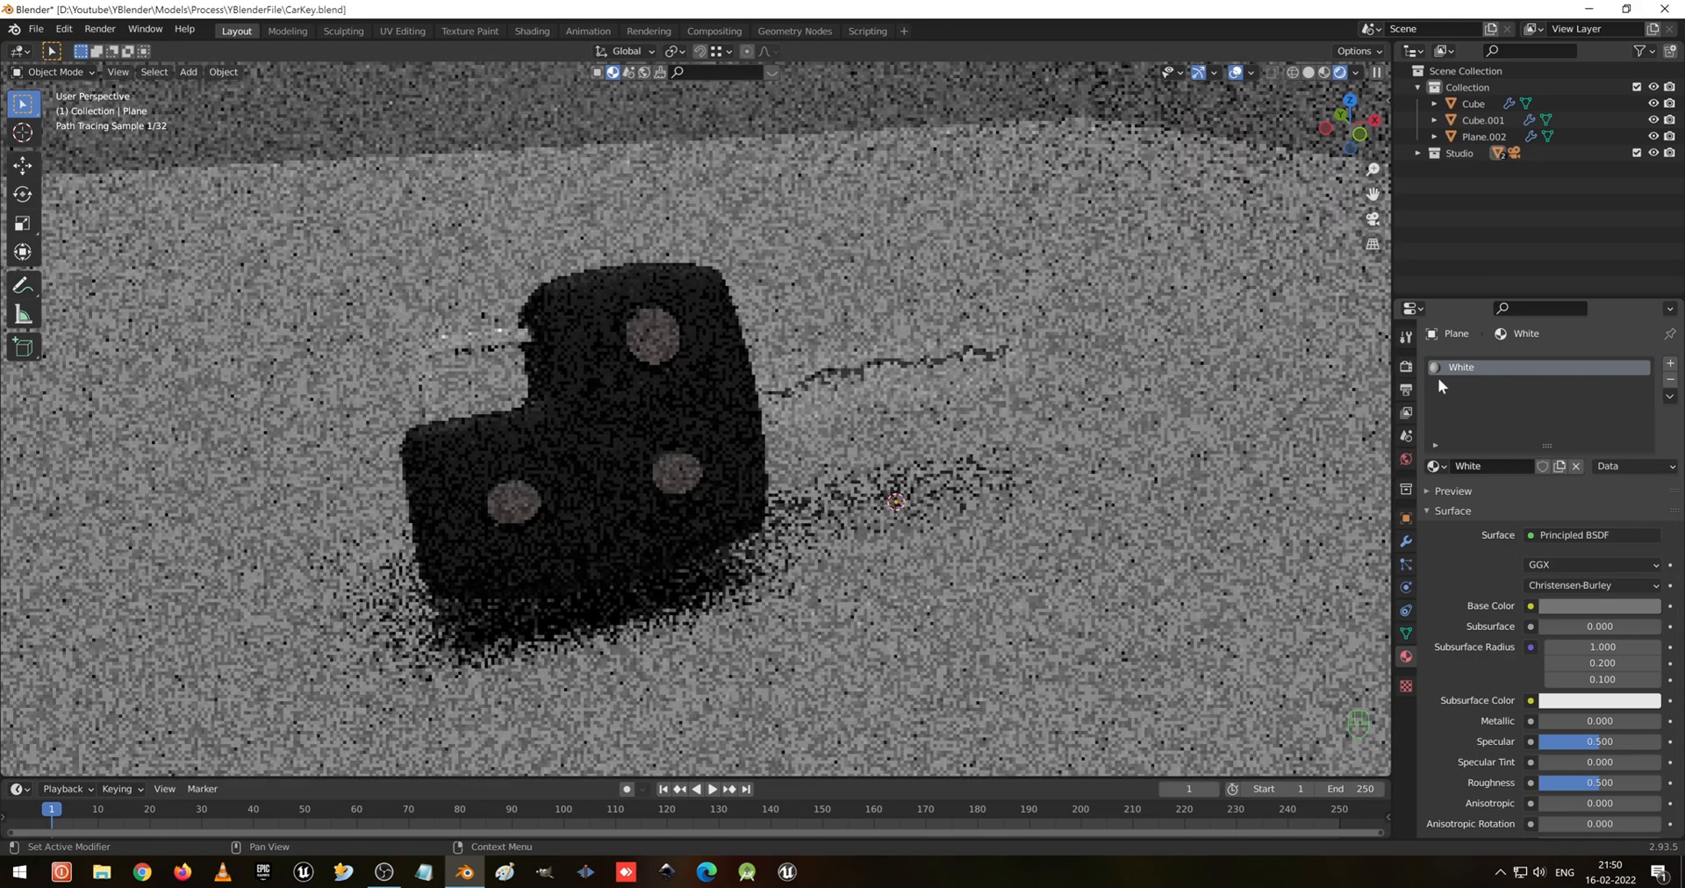
Expand the Studio collection, select the light plane Plane.001, and set its emission strength to 25
left_click(1407, 366)
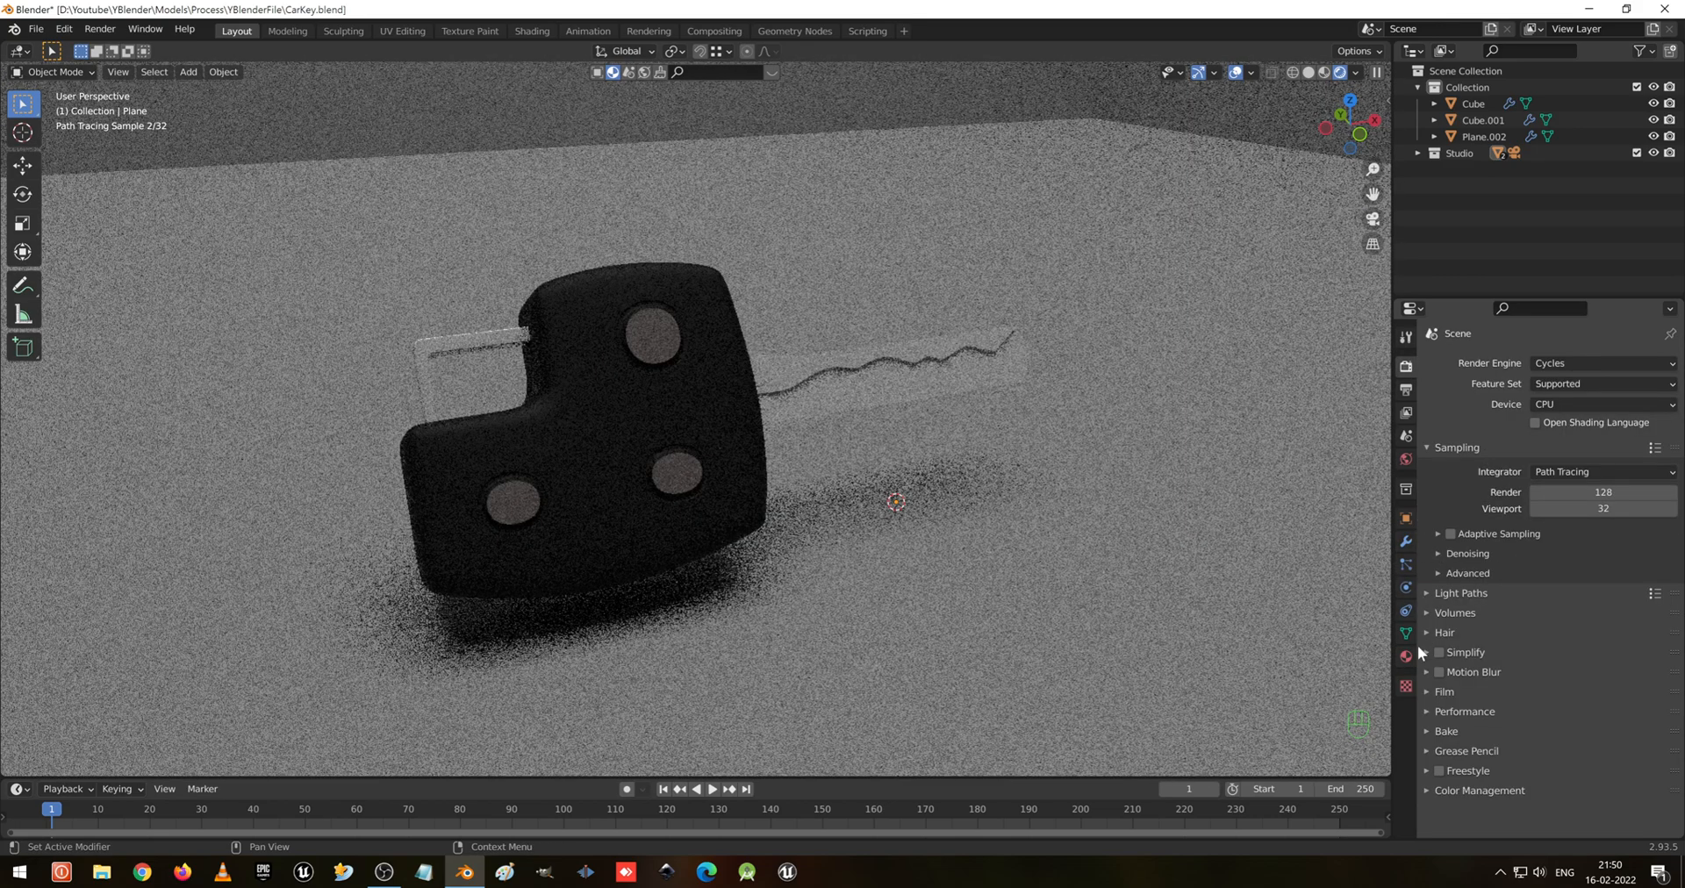
left_click(1425, 153)
left_click(1419, 154)
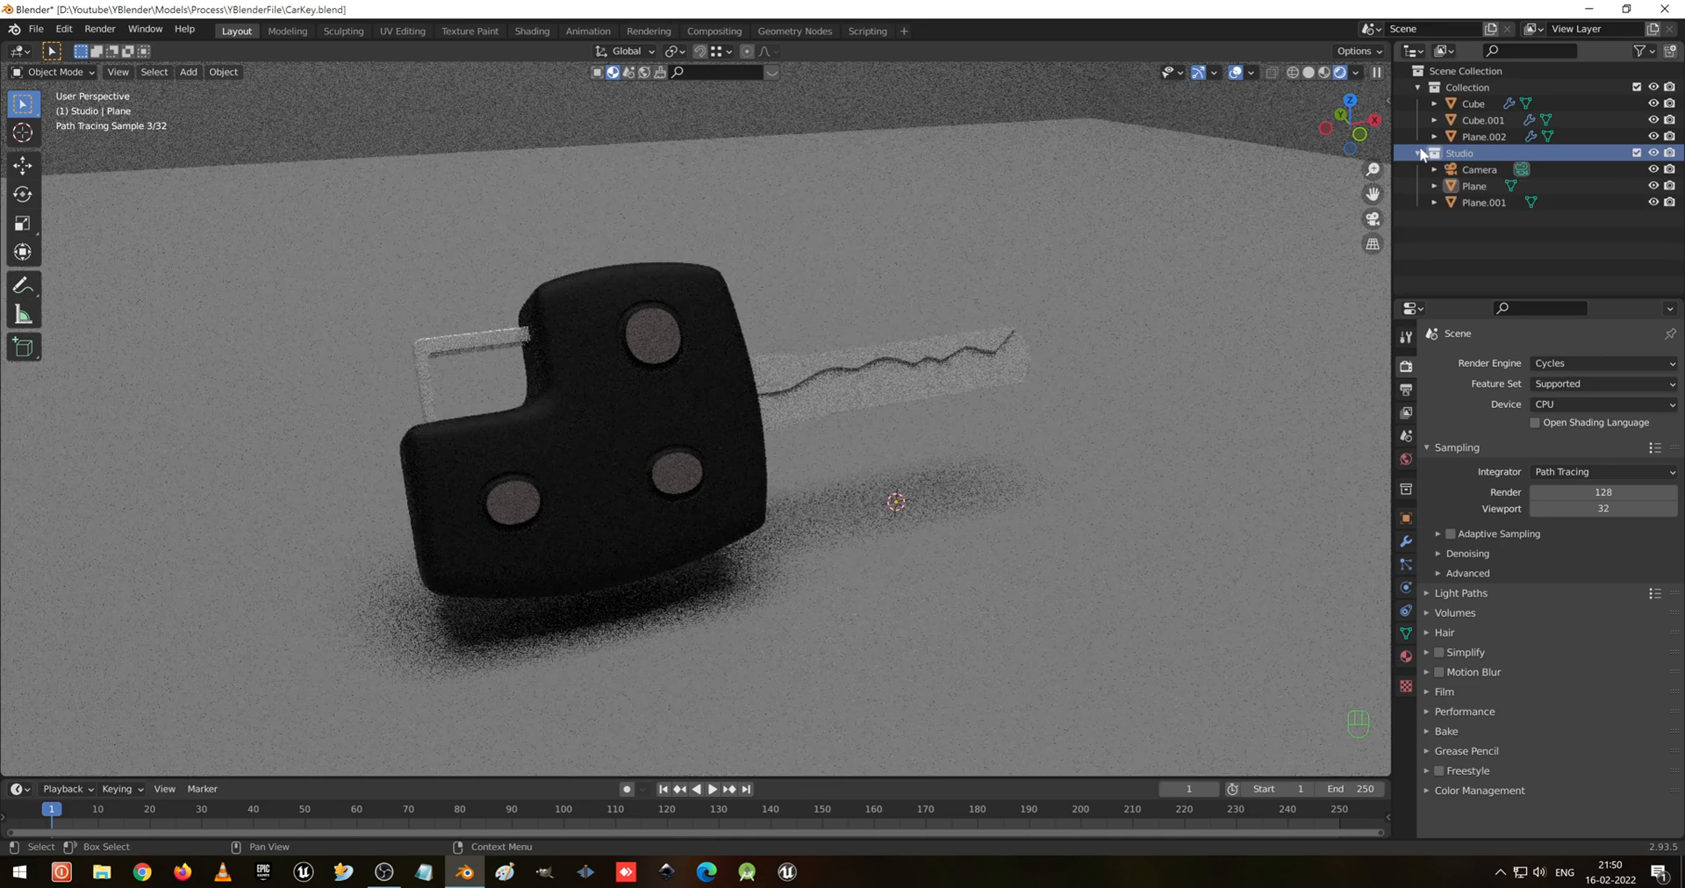
left_click(1482, 203)
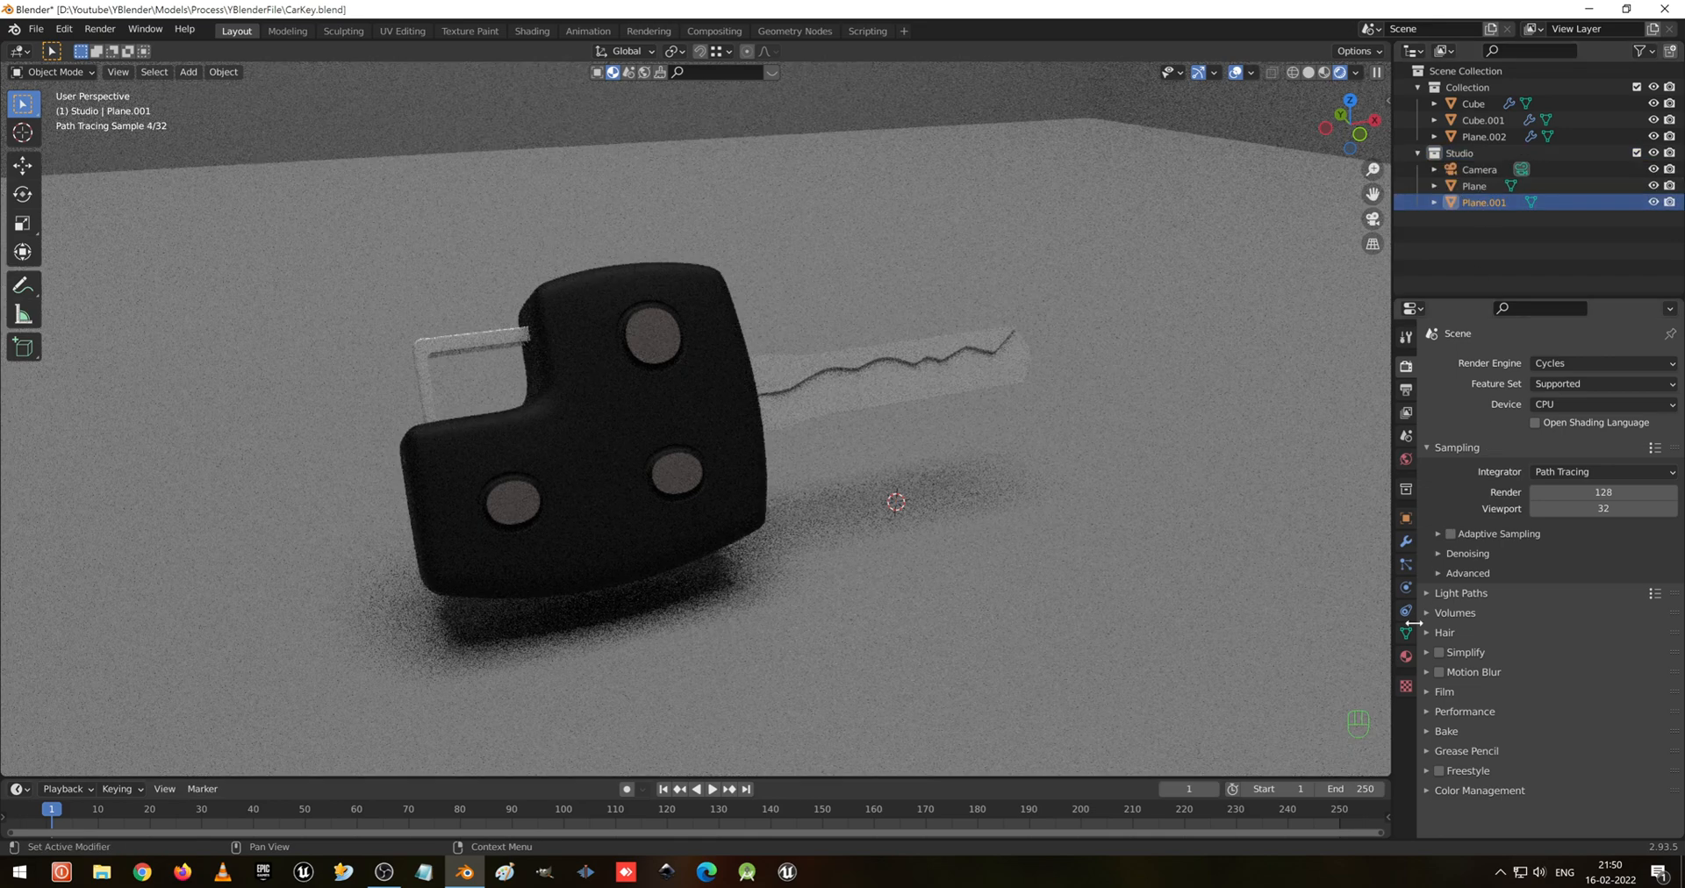
left_click(1406, 657)
left_click(1550, 586)
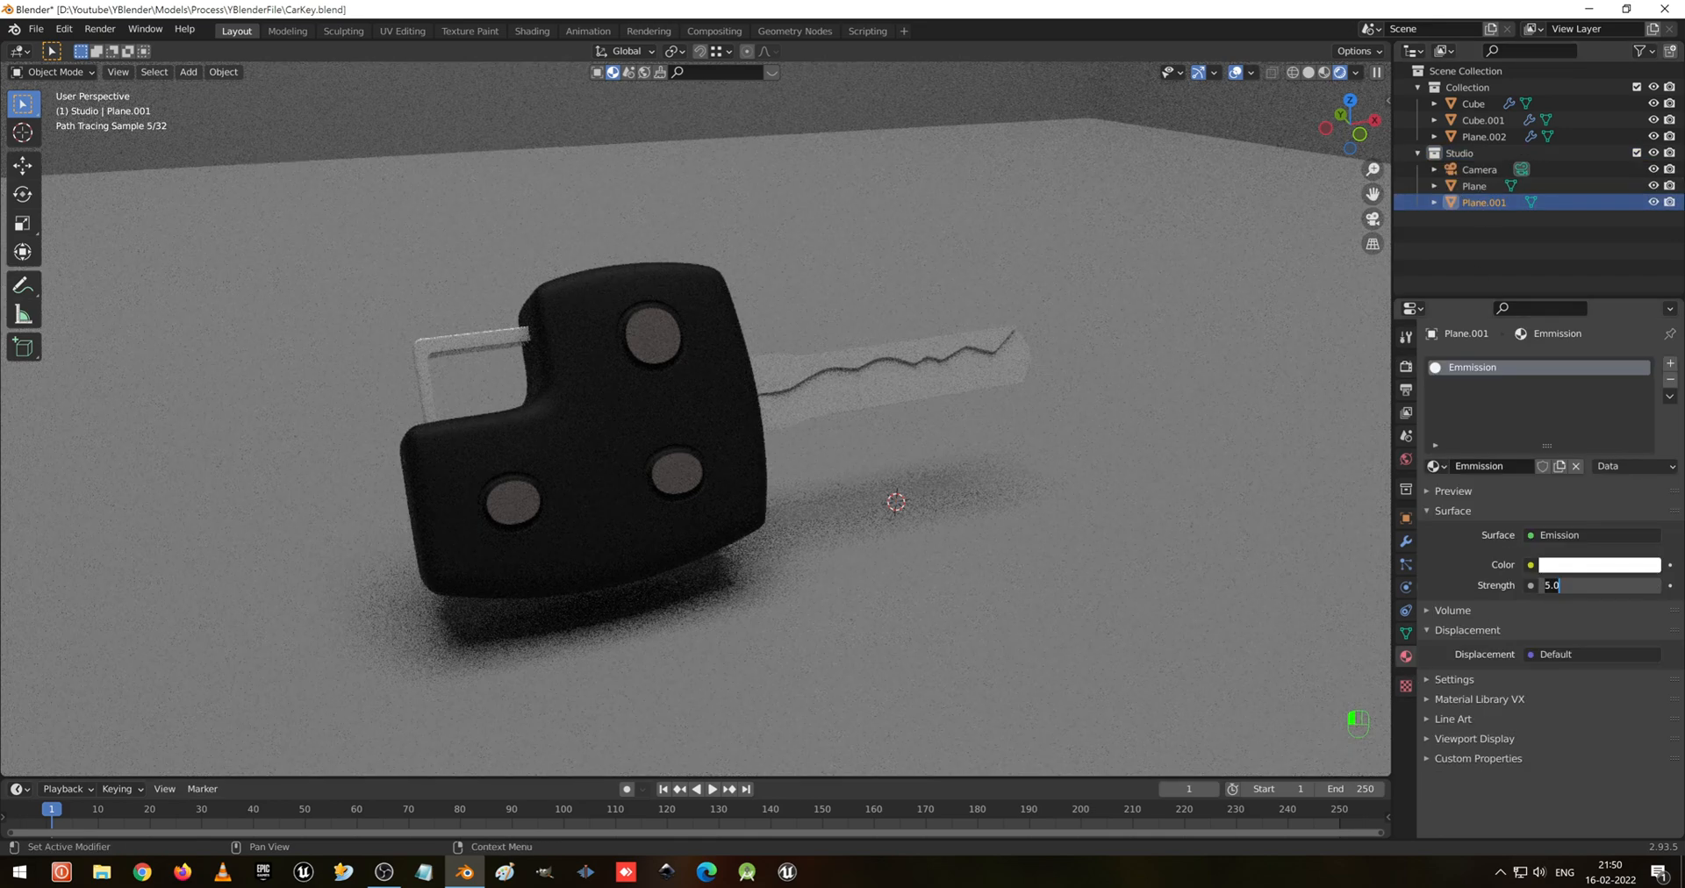
type("25")
key("Return")
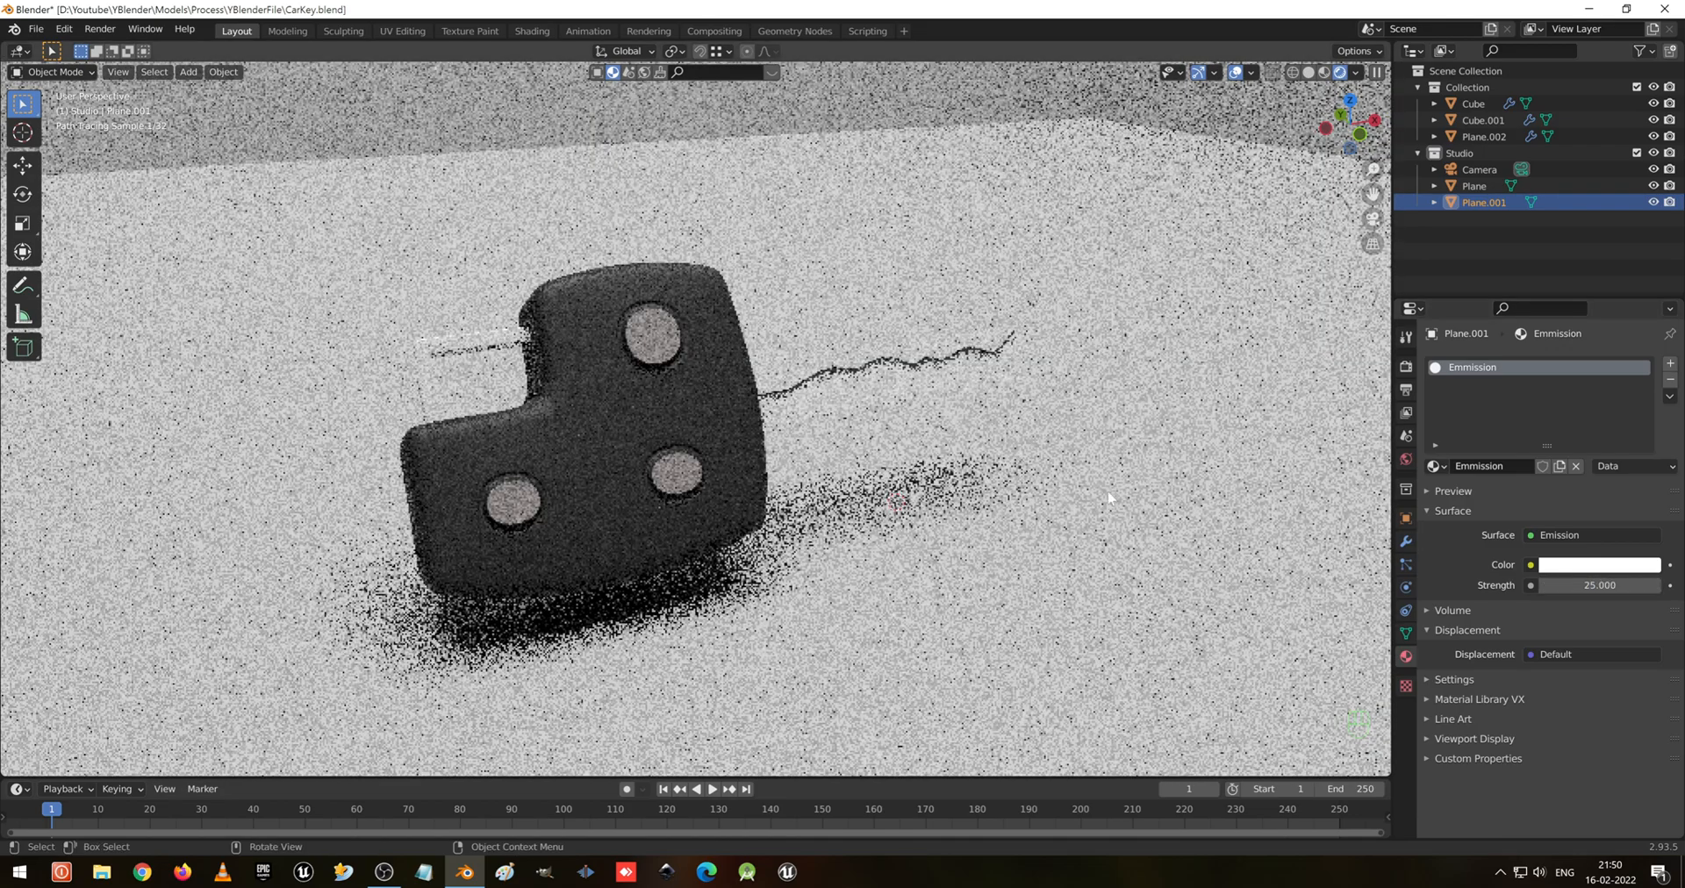
Try lower emission strengths of 15 and then 20 on the light plane's material
left_click(1609, 585)
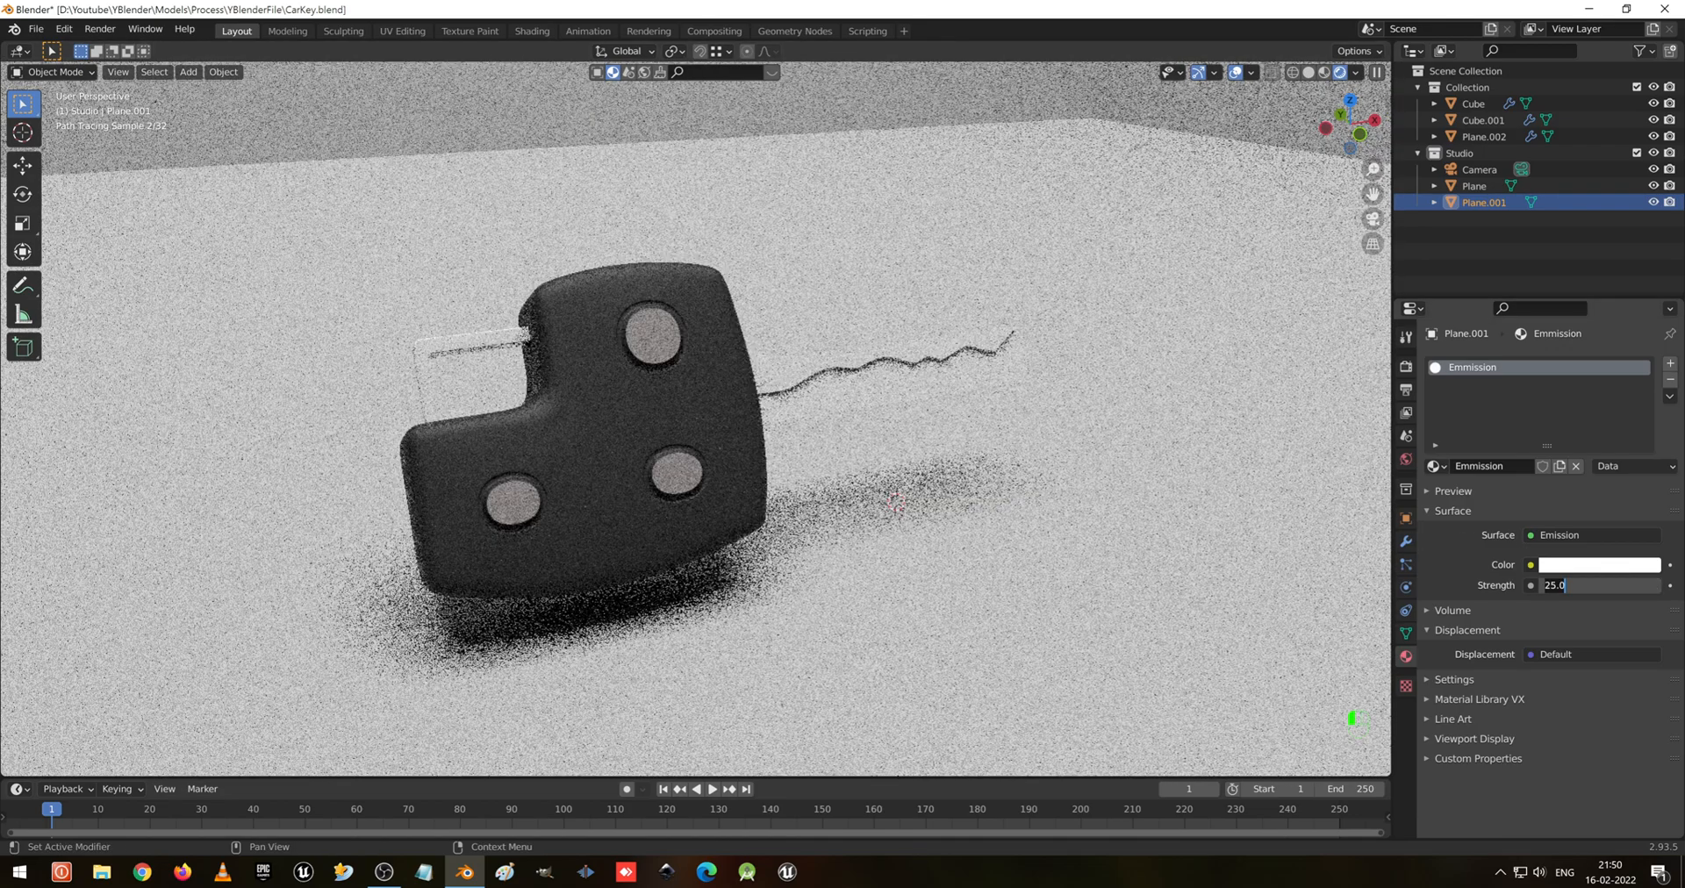
key("BackSpace")
key("BackSpace")
key("BackSpace")
key("BackSpace")
type("15")
key("Return")
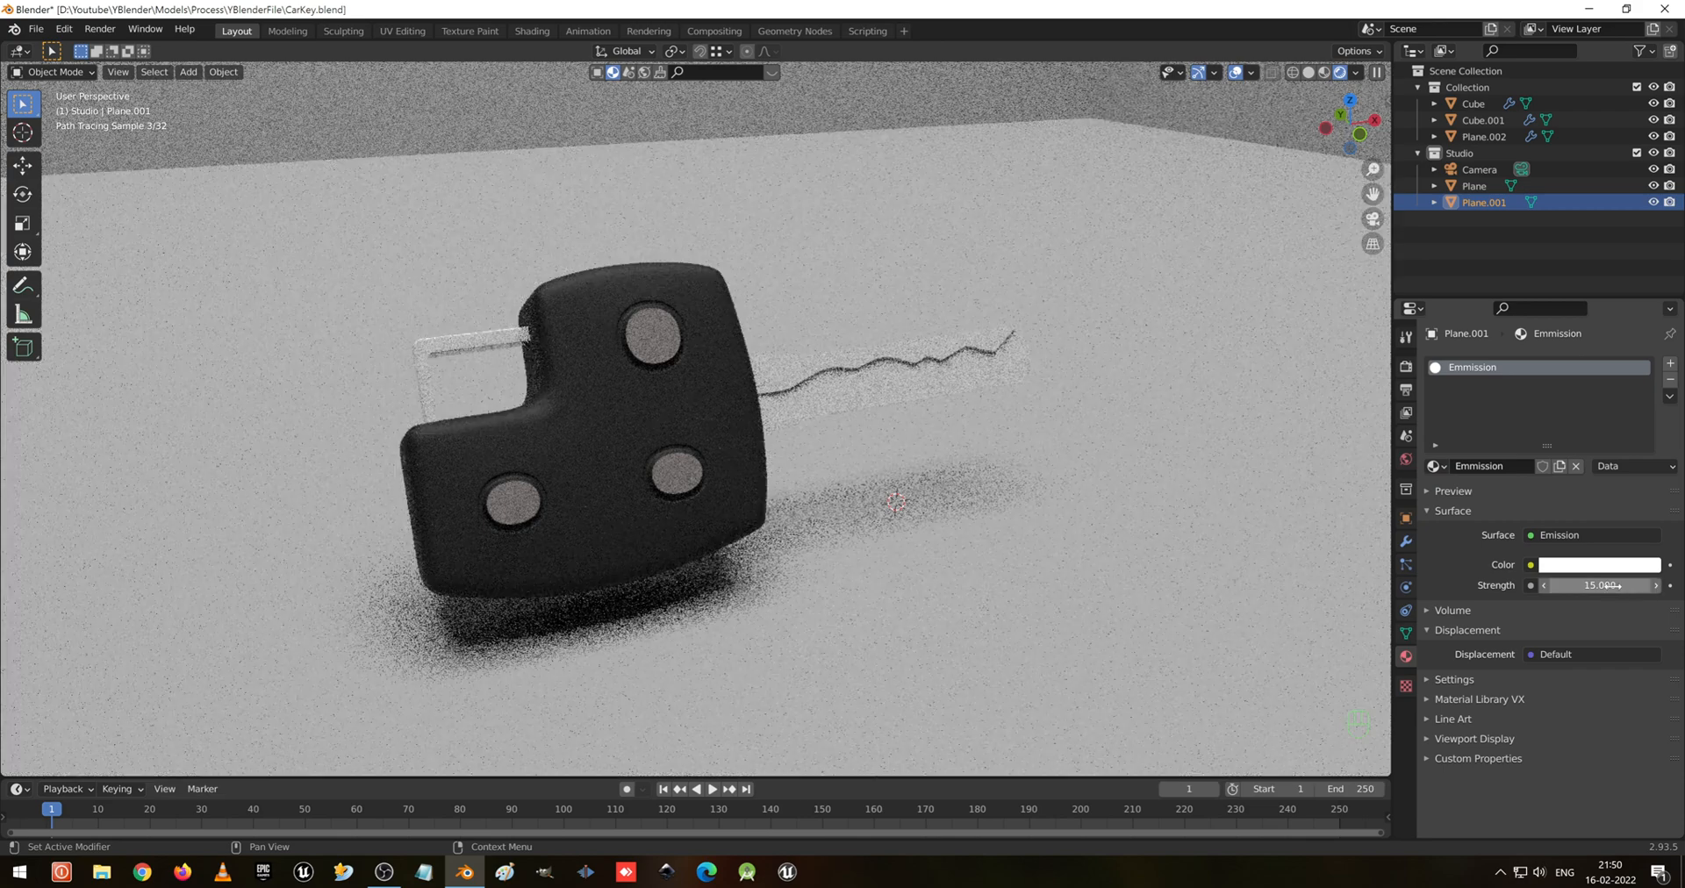
left_click(1609, 585)
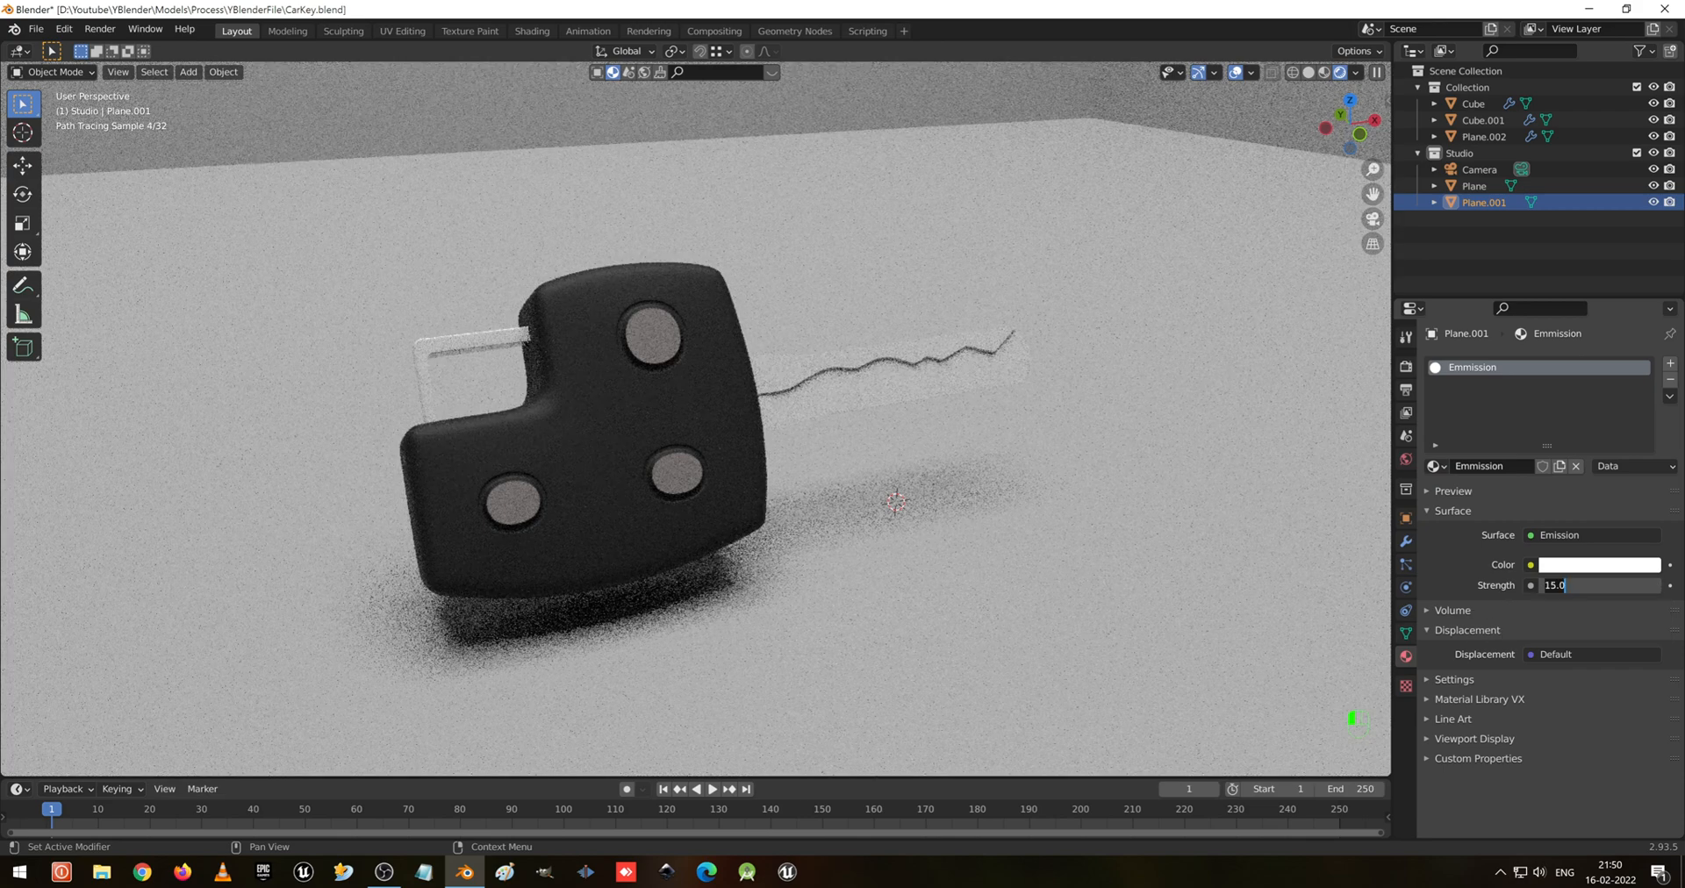
type("20")
key("Return")
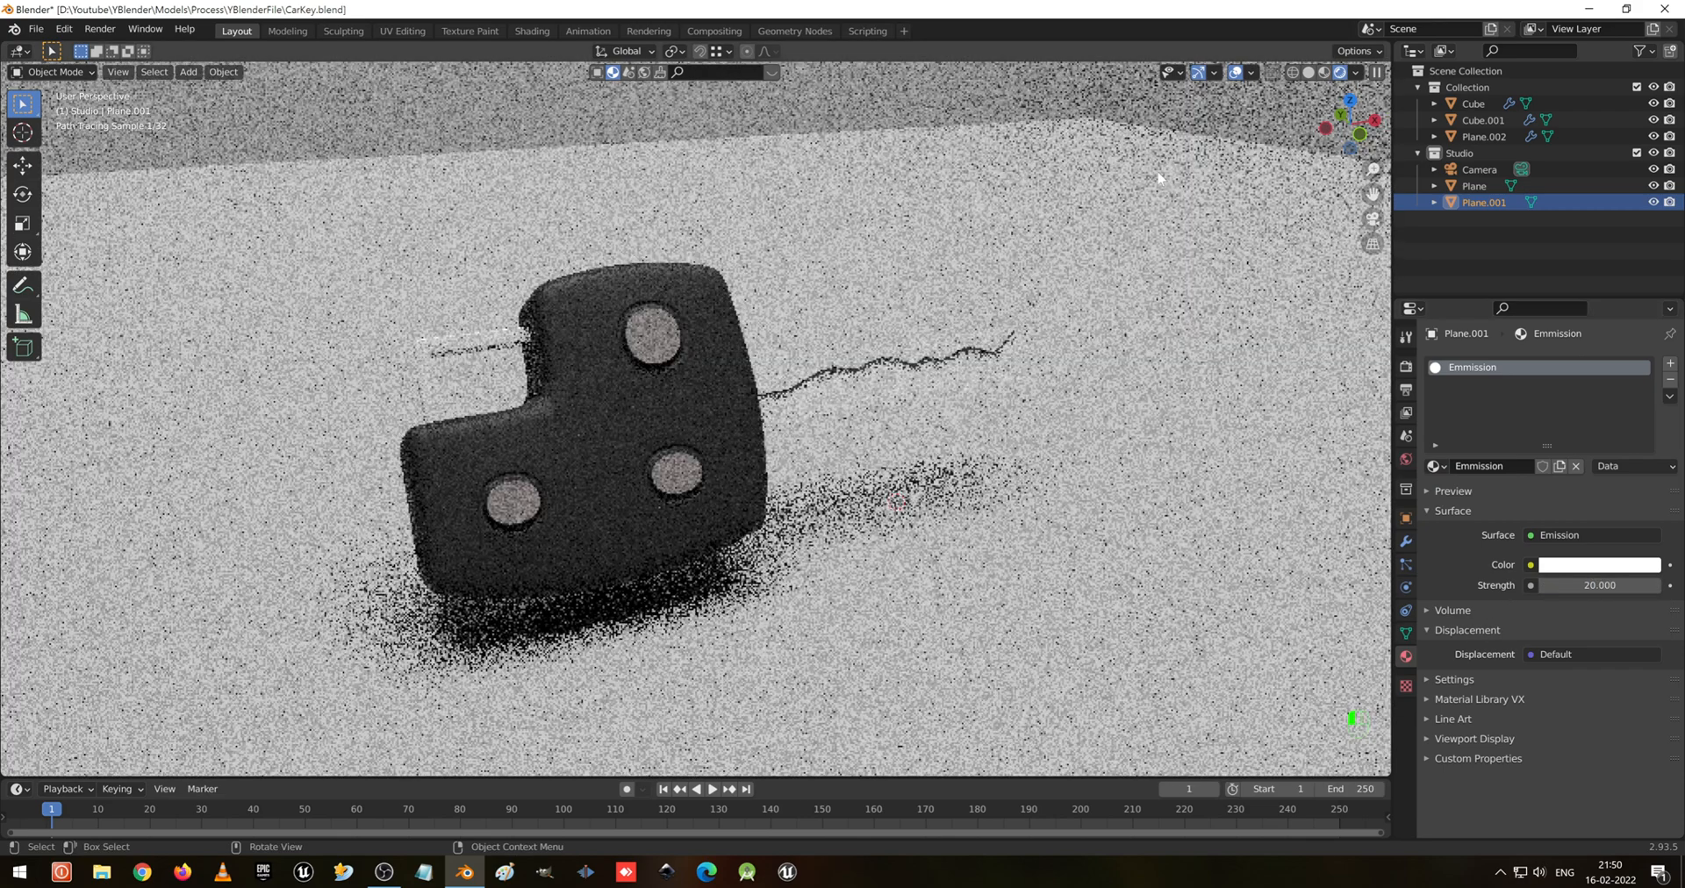
Select the studio backdrop plane and darken both the base color and subsurface color of its White material to dark grey
left_click(1160, 173)
left_click(1580, 606)
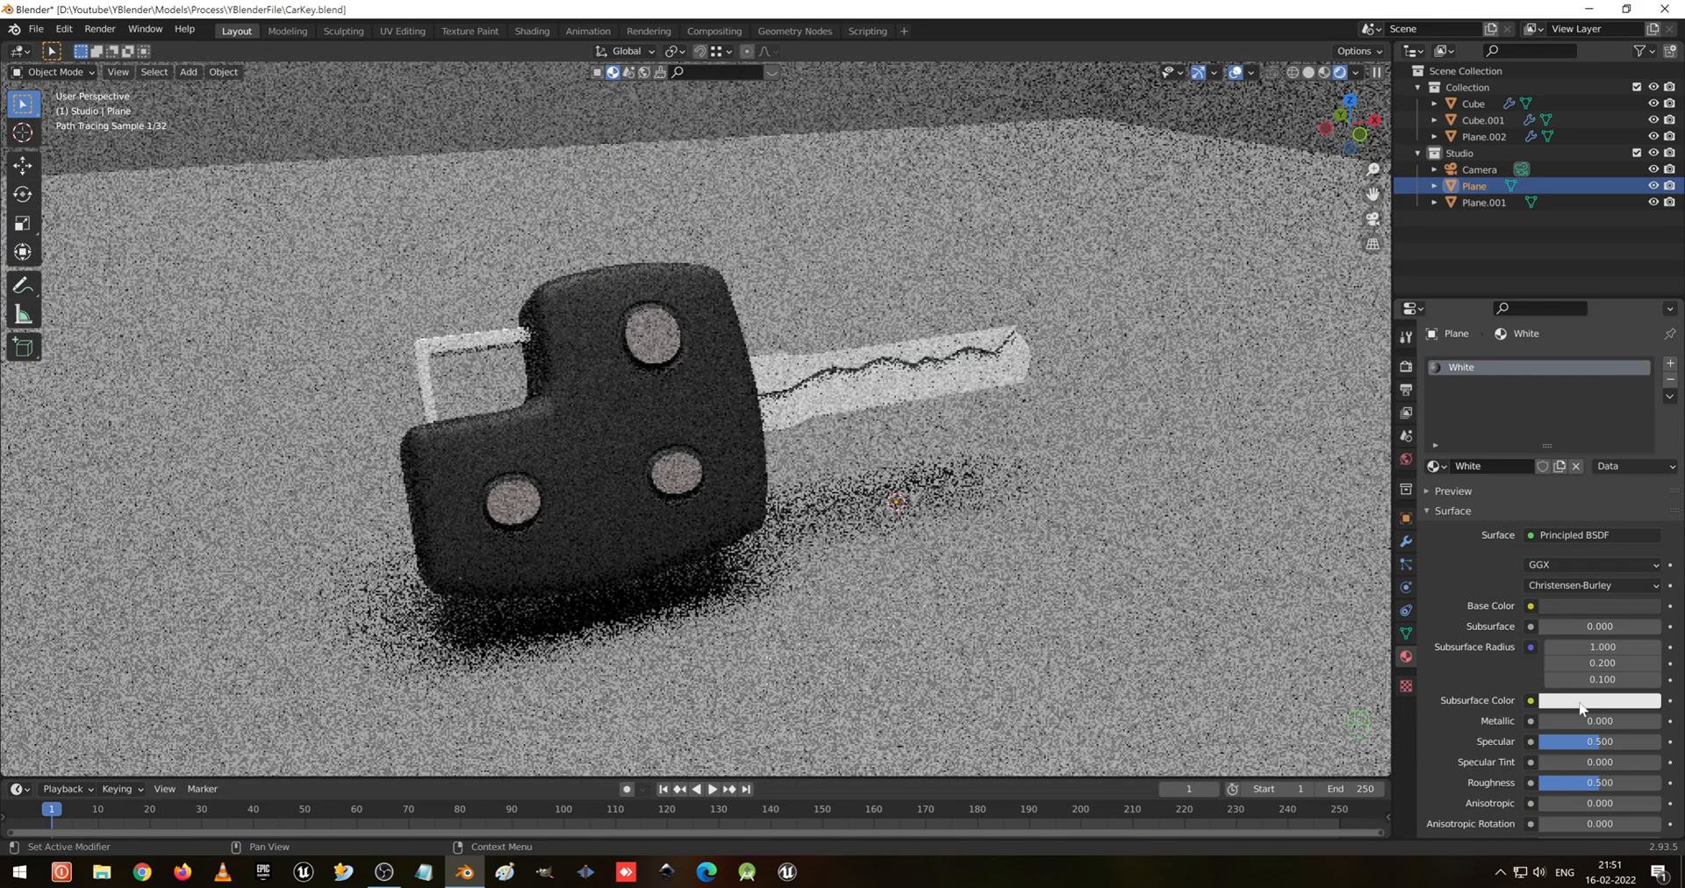
left_click(1580, 701)
left_click_drag(1648, 546, 1648, 536)
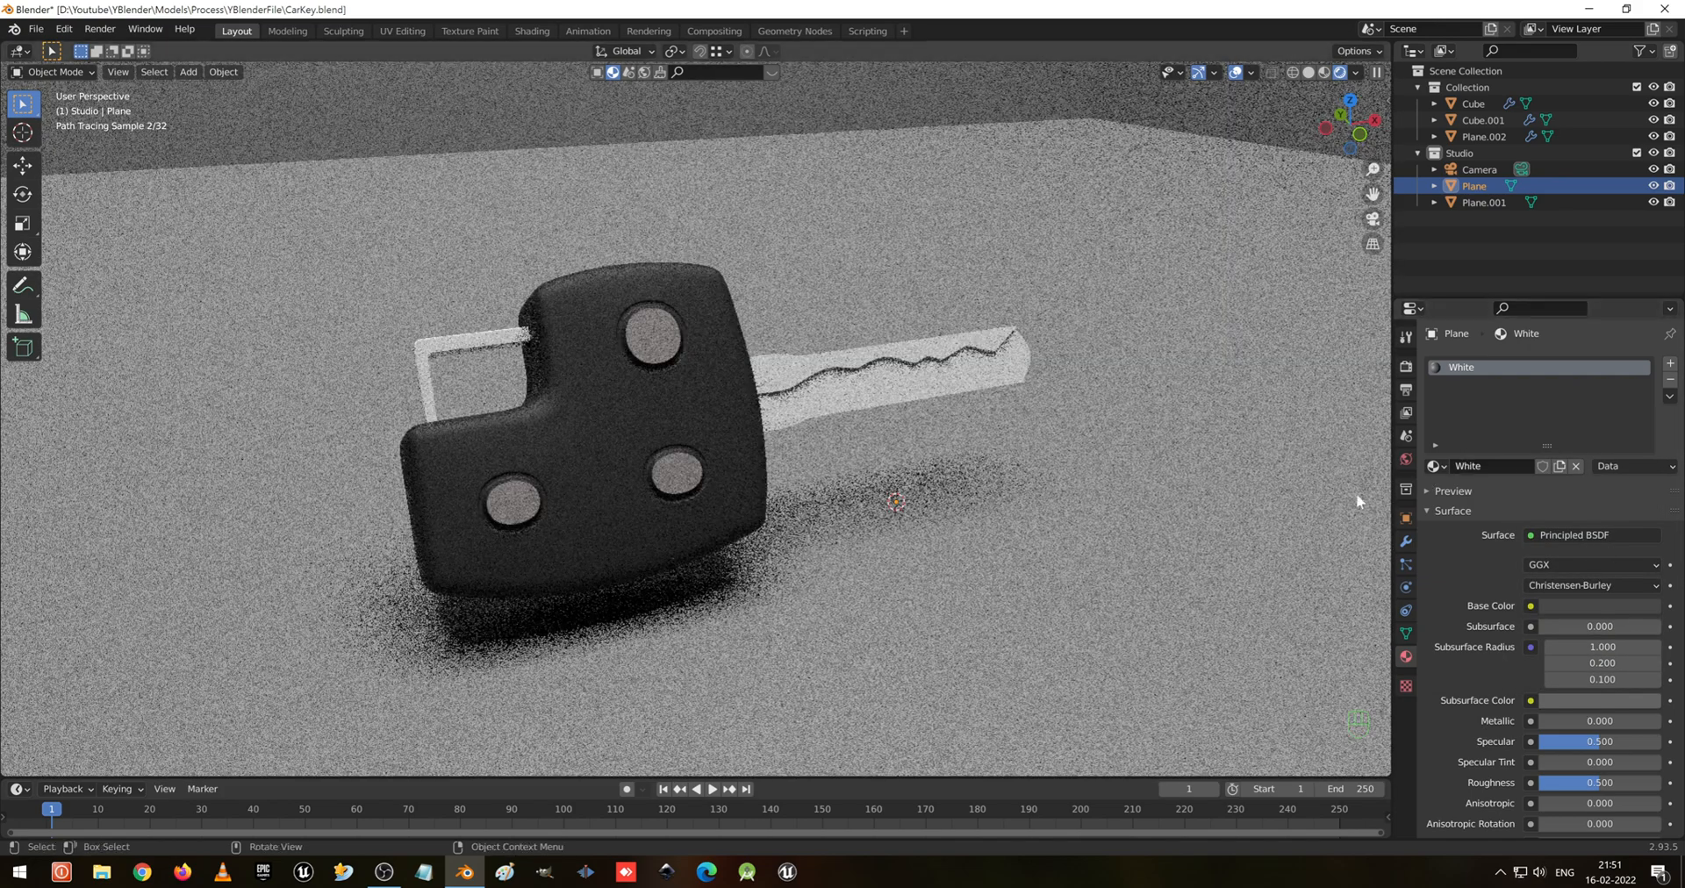
Select Plane.001 again and set its emission strength to 25
left_click(1503, 200)
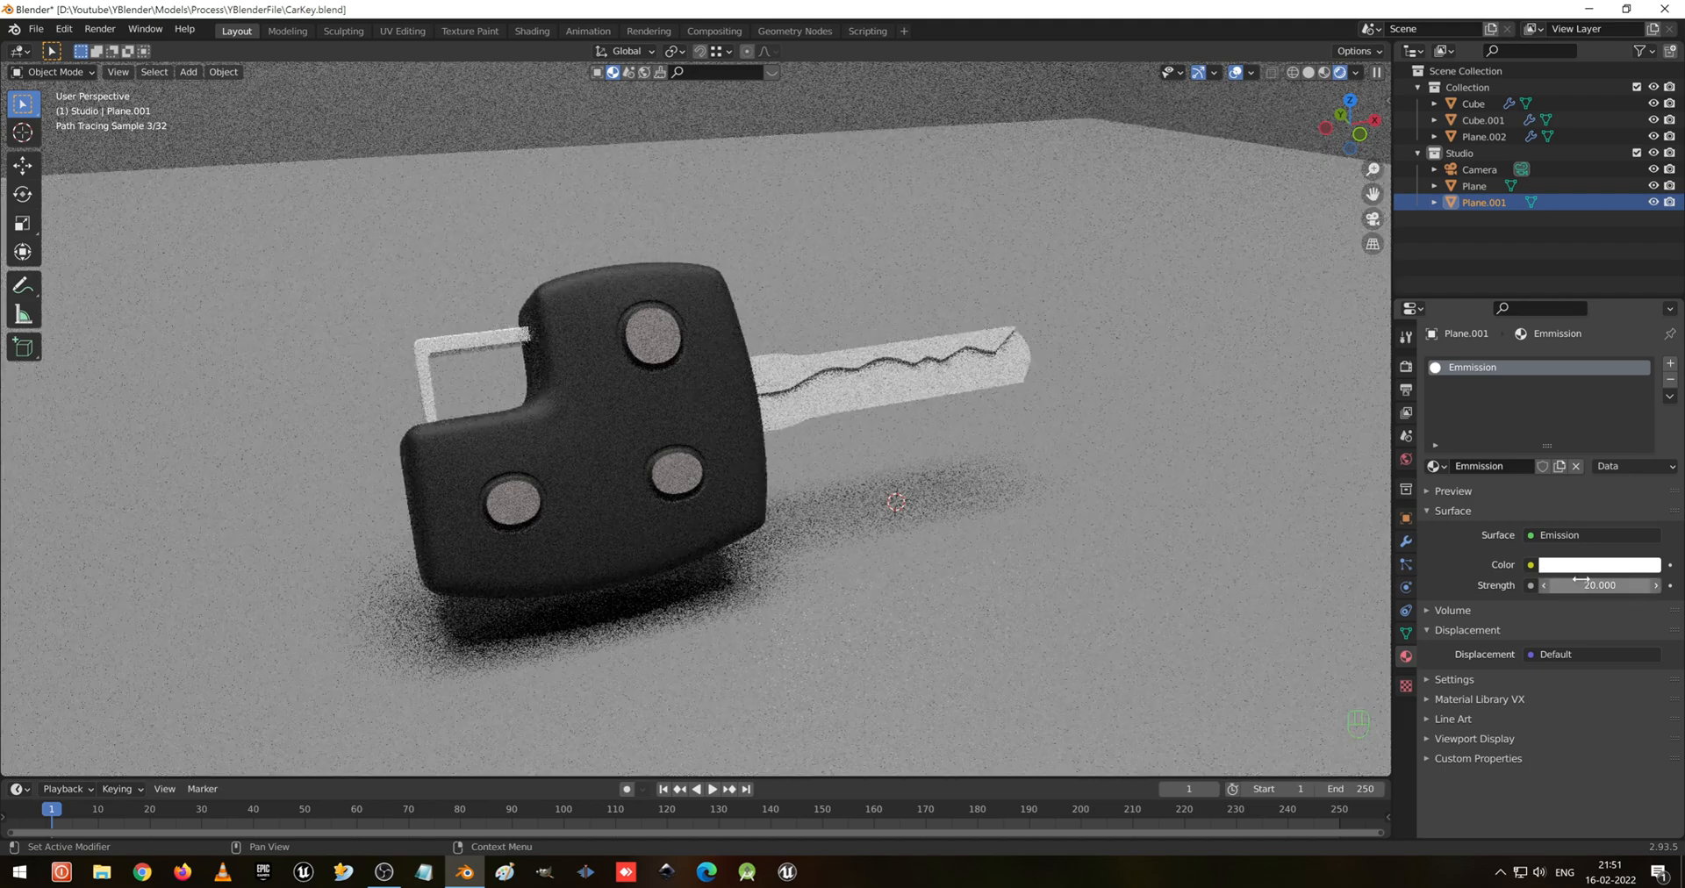
double_click(1566, 585)
type("25")
key("Return")
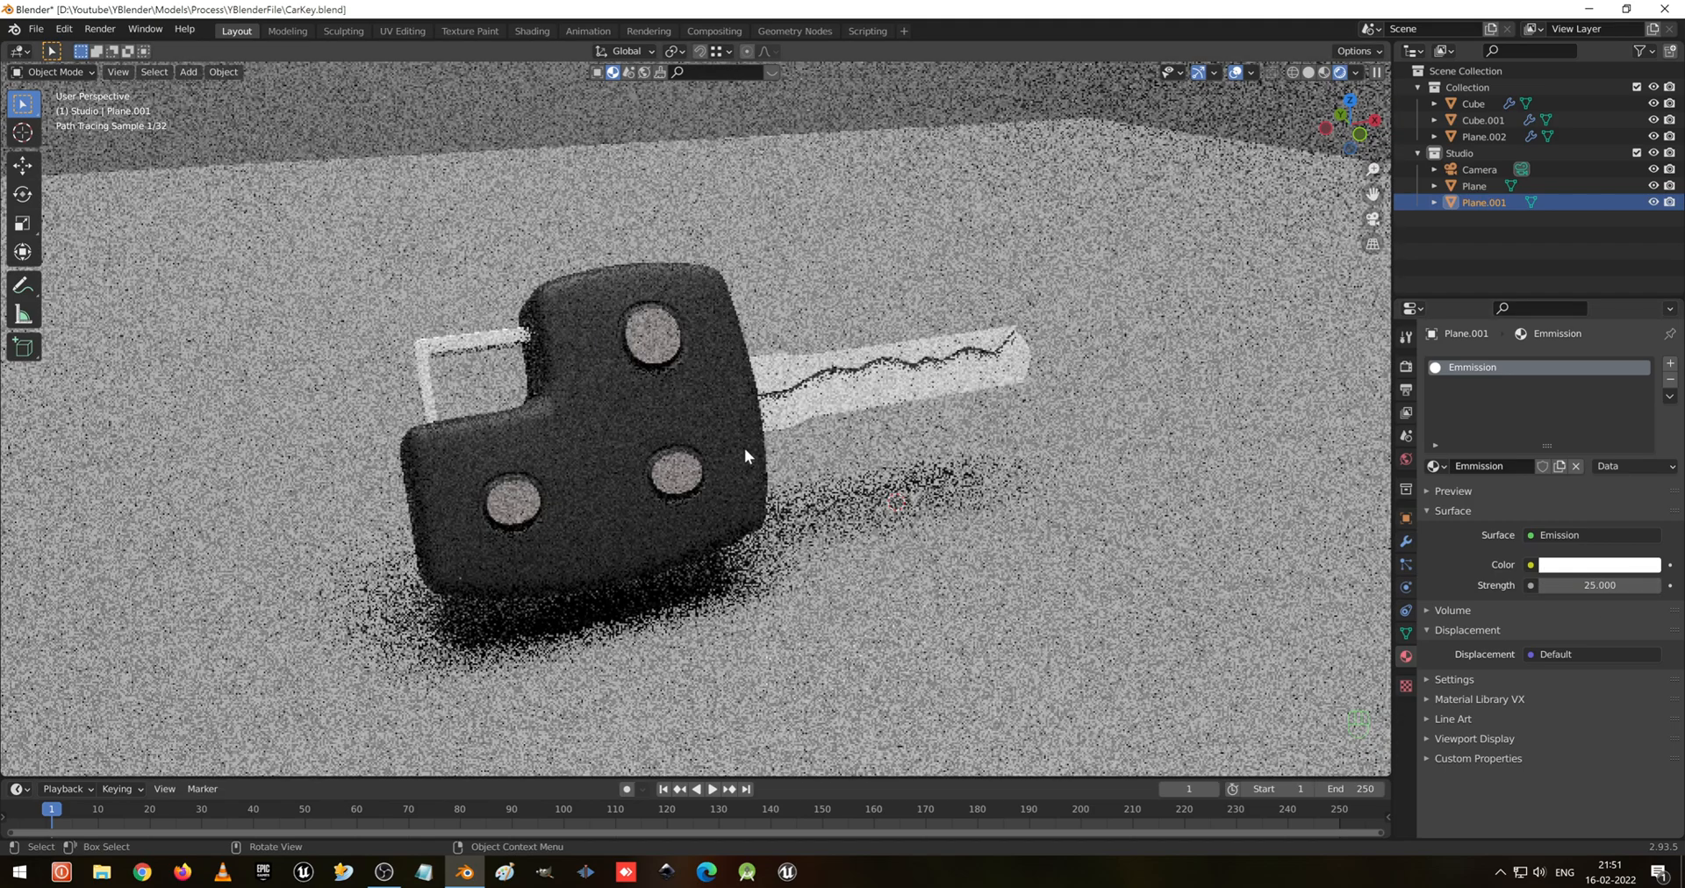
Align the camera to the current view of the key, switch to Solid shading, and save the file
key("ctrl+alt+KP_0")
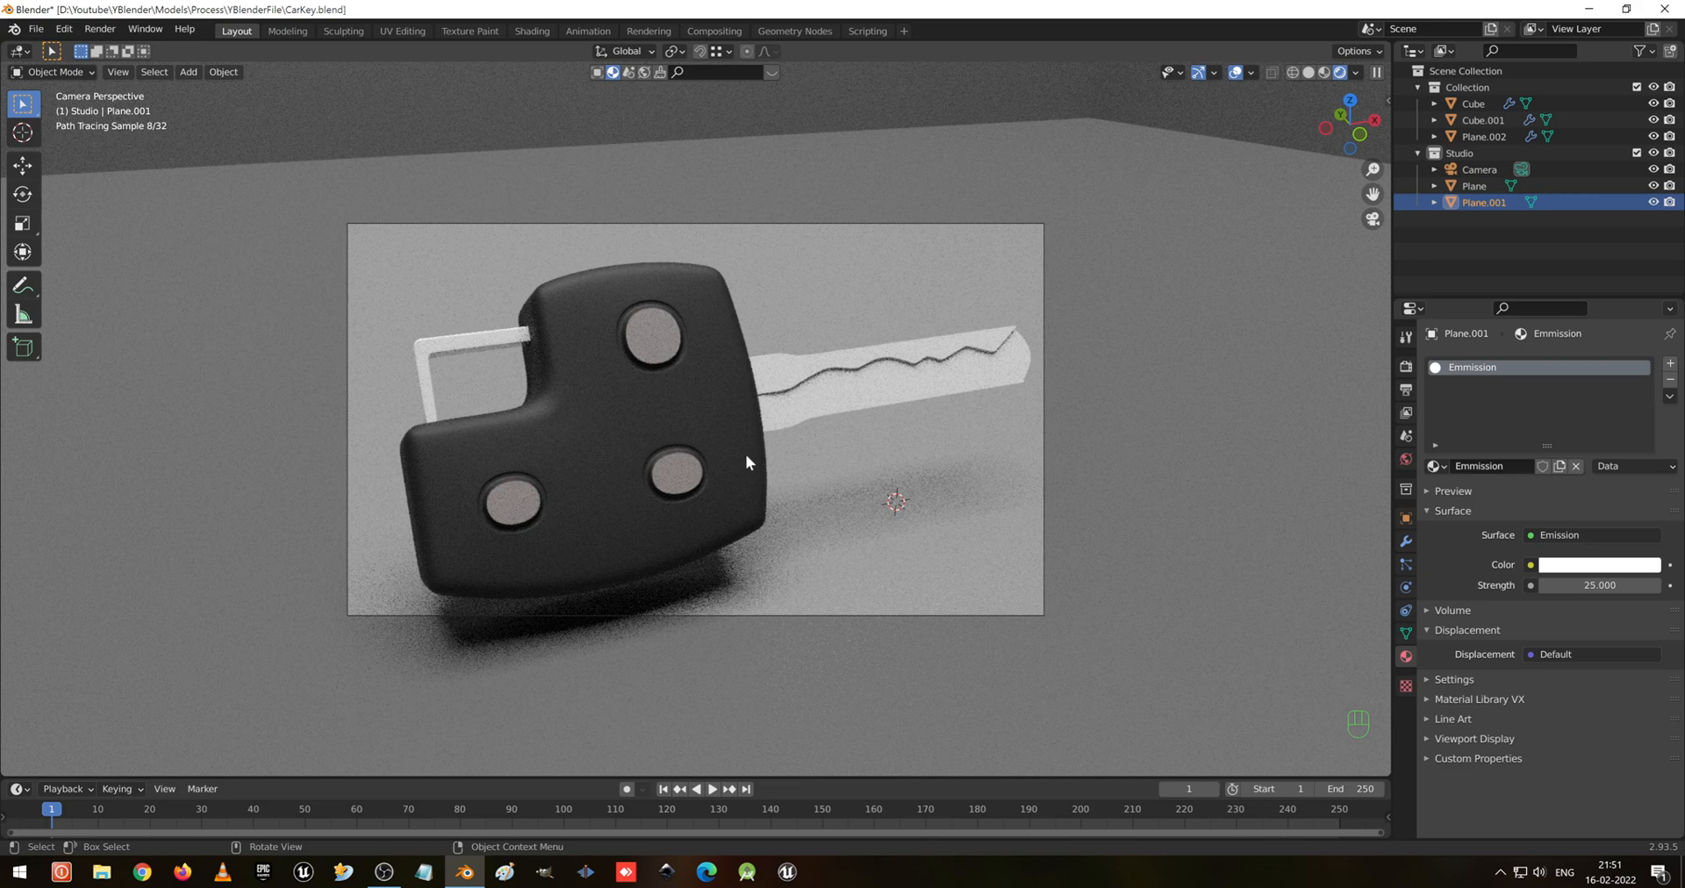
key("z")
left_click(958, 484)
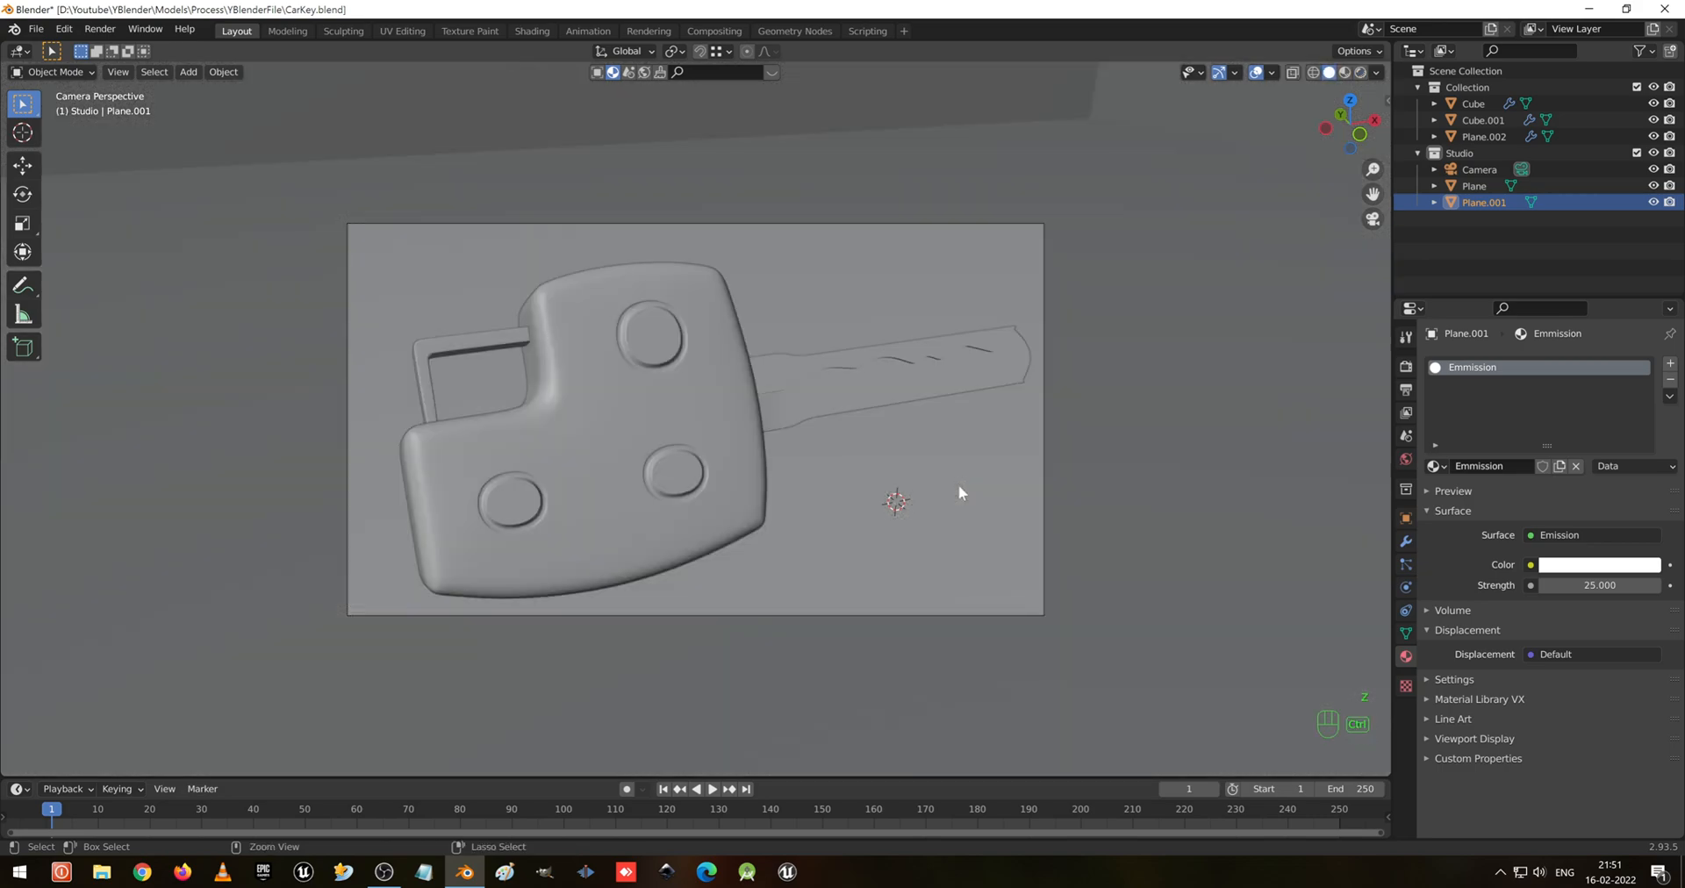
key("ctrl+s")
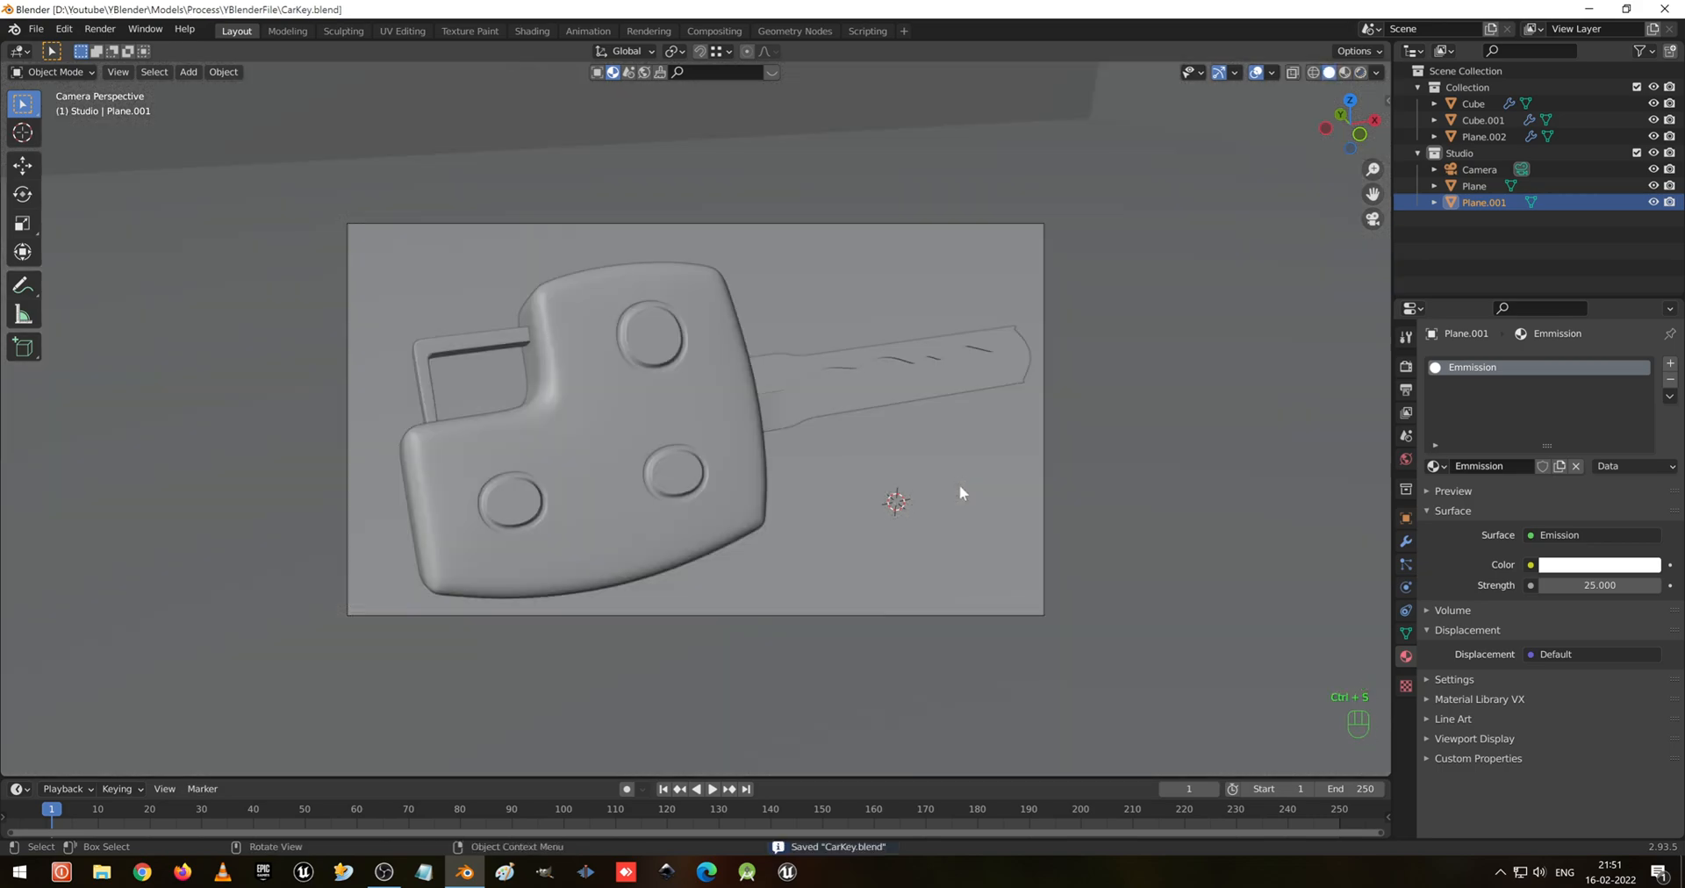